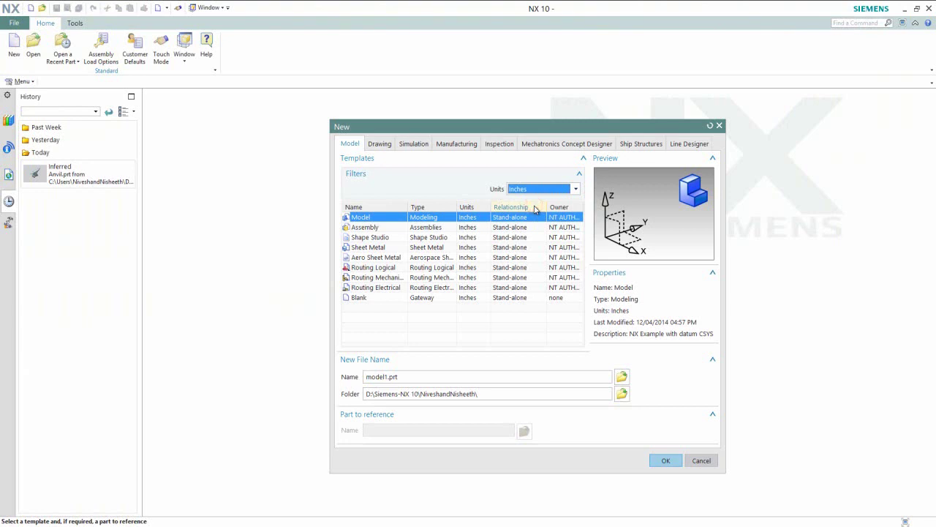
# Step: Create a new part named Anvil.prt from the Model template in inches
pyautogui.click(351, 218)
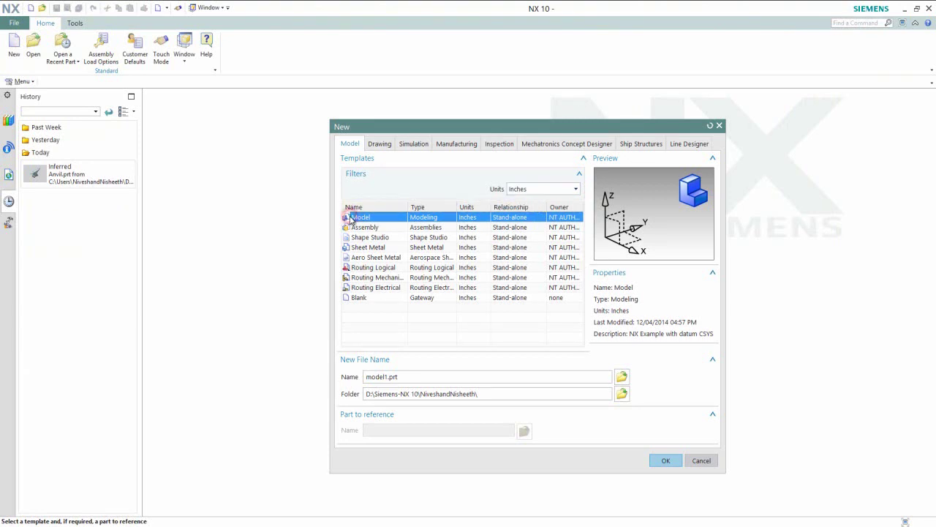
pyautogui.click(367, 377)
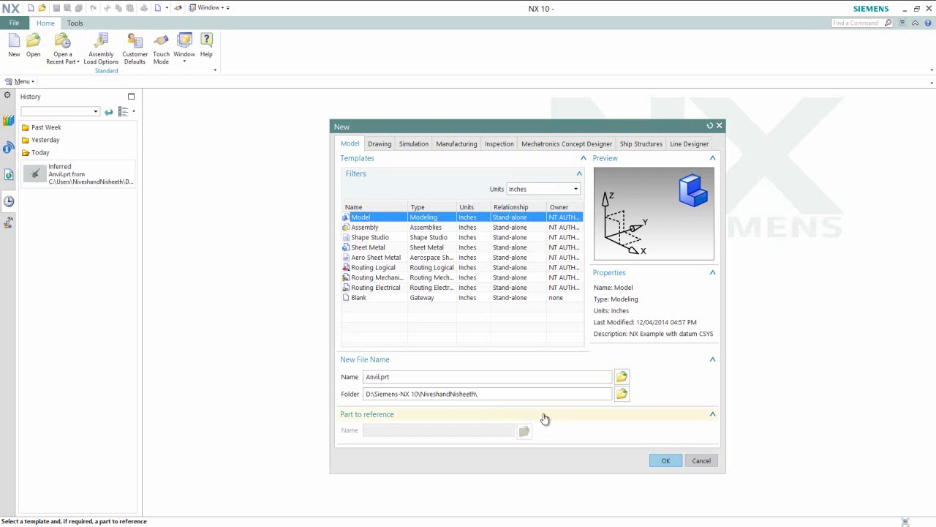
pyautogui.click(660, 459)
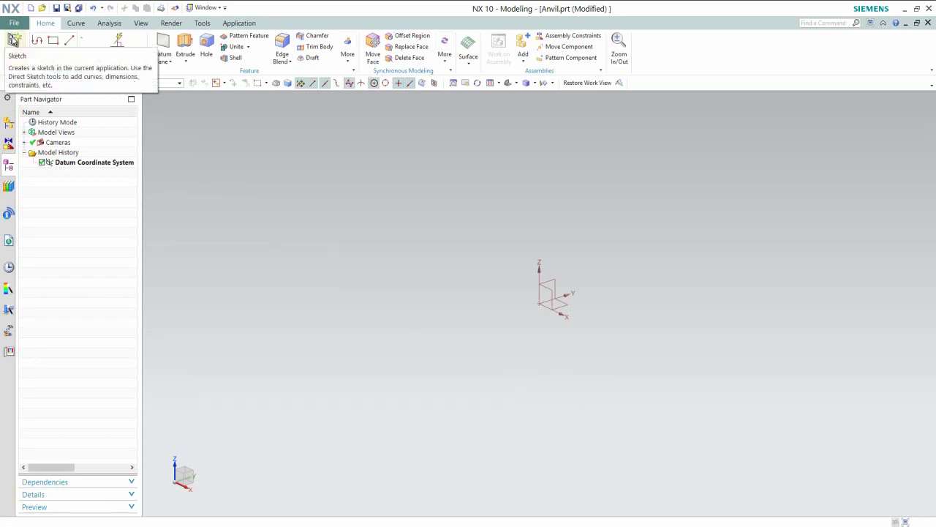
# Step: Start a sketch on the XY plane of the datum coordinate system
pyautogui.click(13, 41)
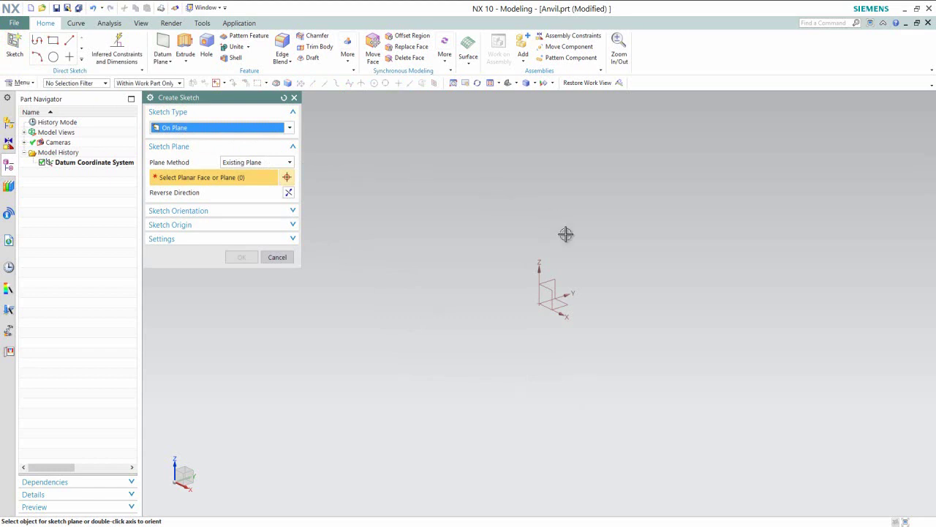
pyautogui.click(565, 303)
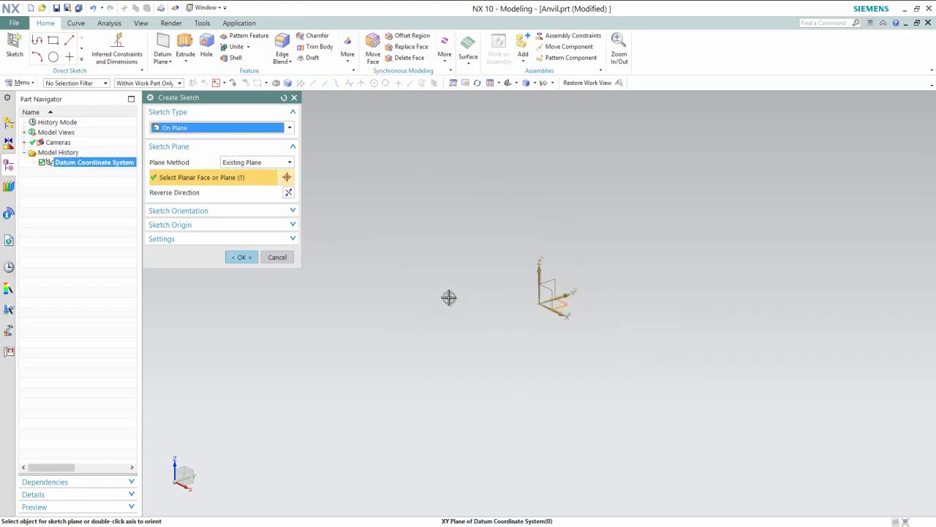
pyautogui.click(244, 257)
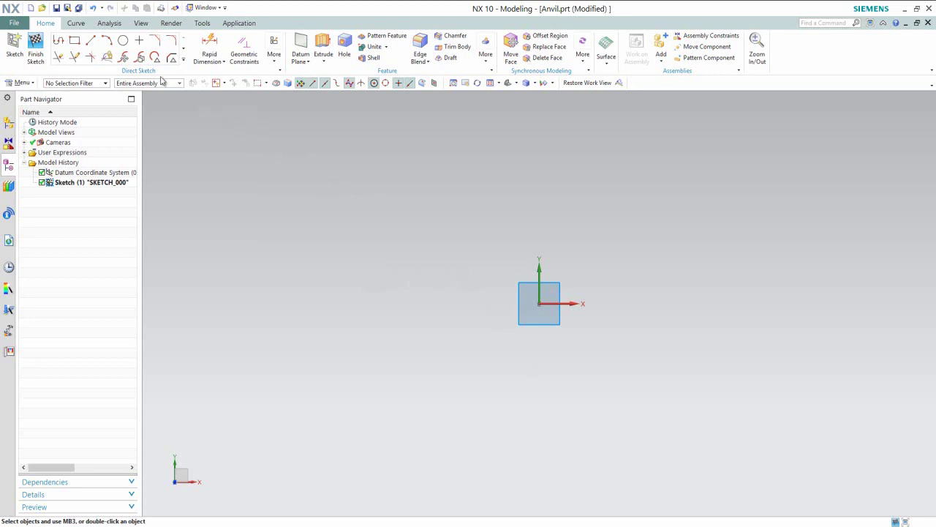
# Step: Sketch a two-corner rectangle around the origin, about 2.9 in wide and 4.55 in high
pyautogui.click(77, 41)
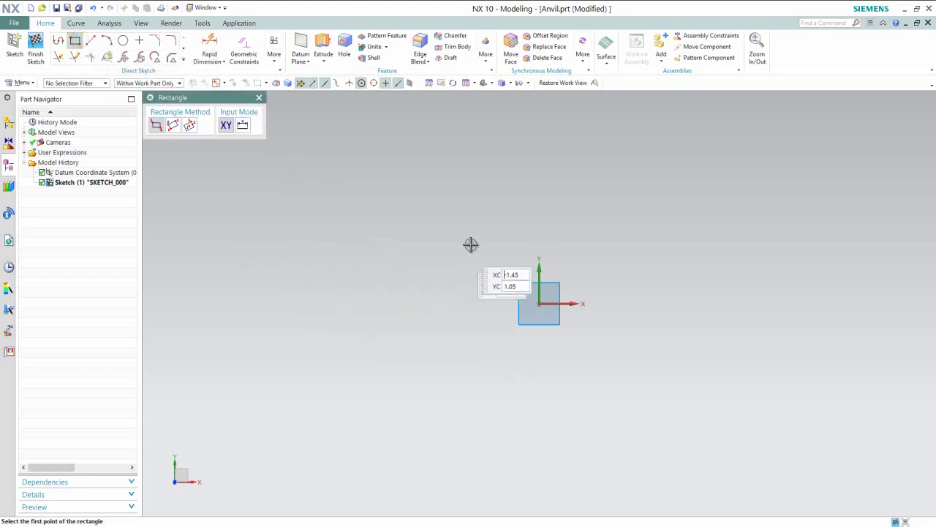
pyautogui.click(473, 203)
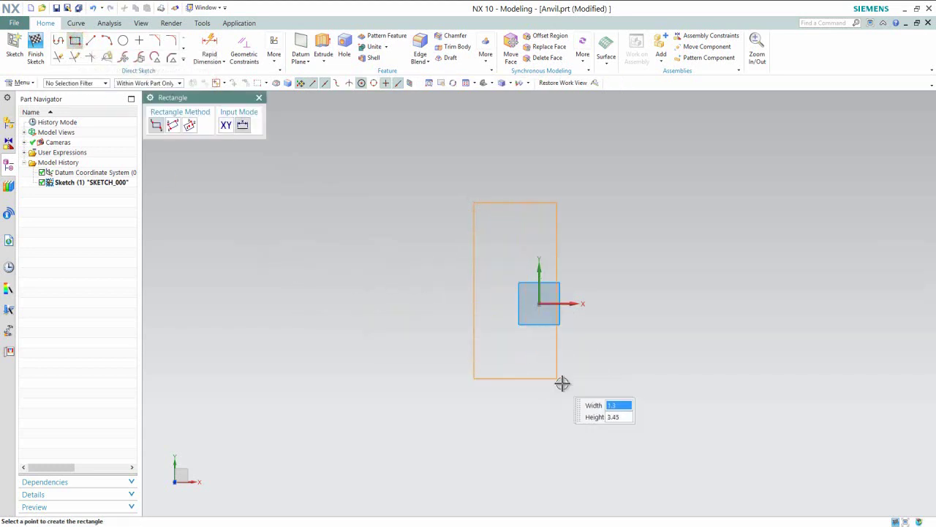
pyautogui.click(619, 437)
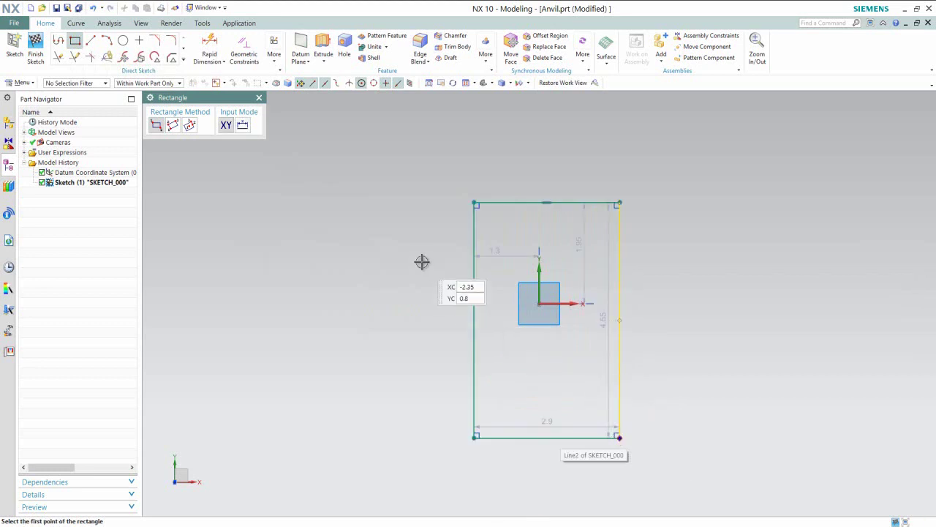
pyautogui.press('Escape')
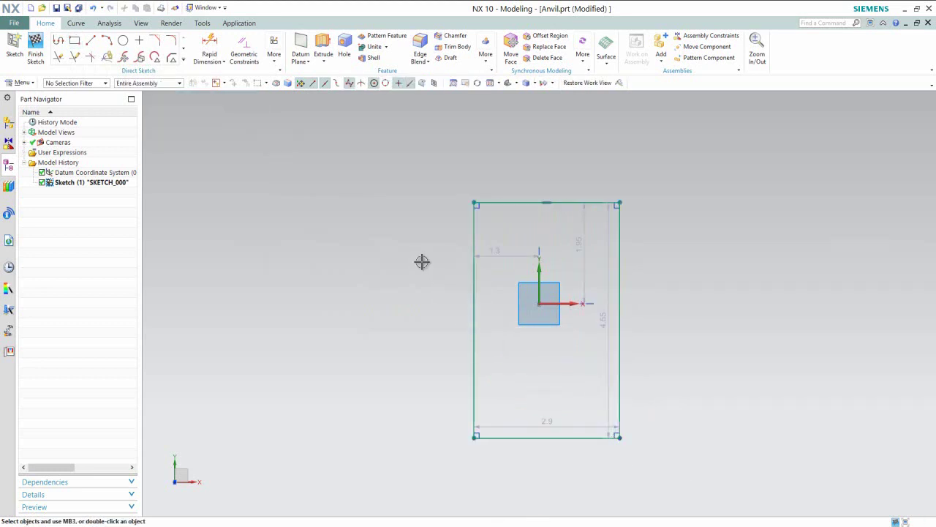
pyautogui.click(434, 256)
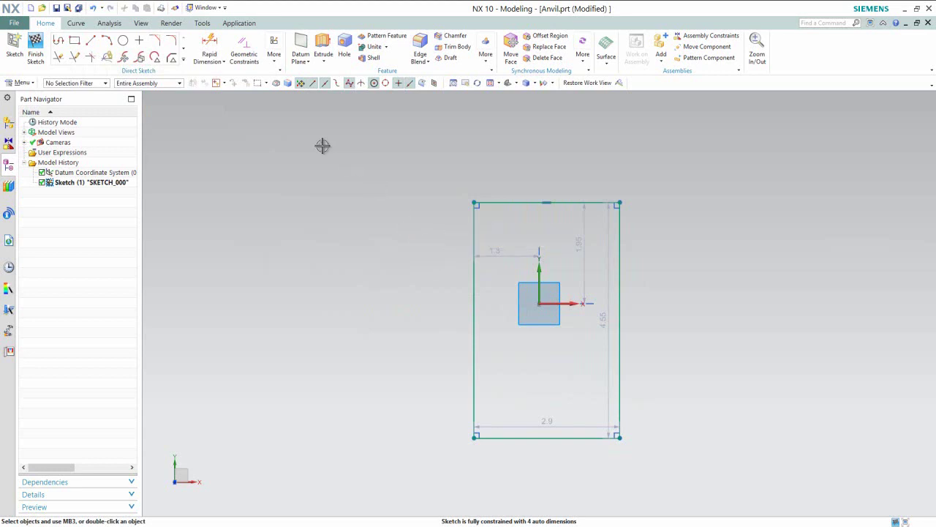
# Step: Dimension the rectangle's top edge and set its width to 8 in
pyautogui.click(207, 45)
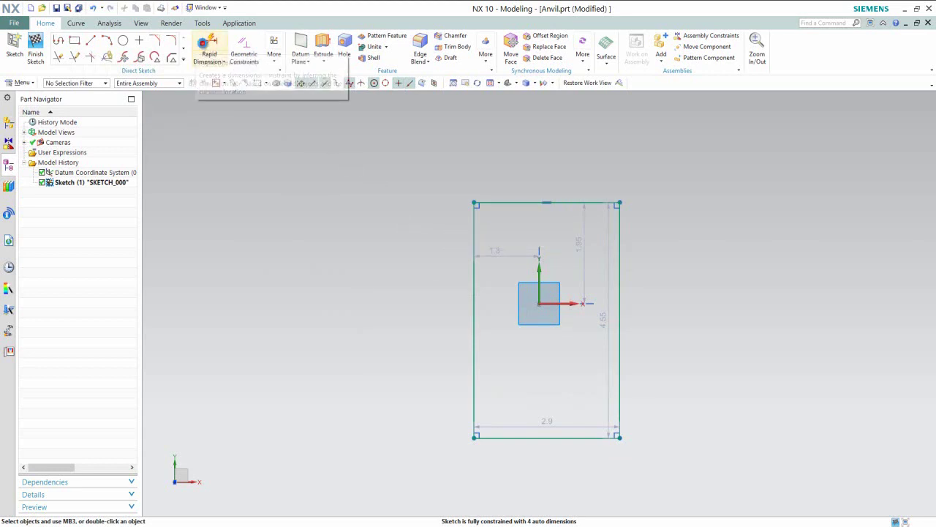
pyautogui.click(525, 202)
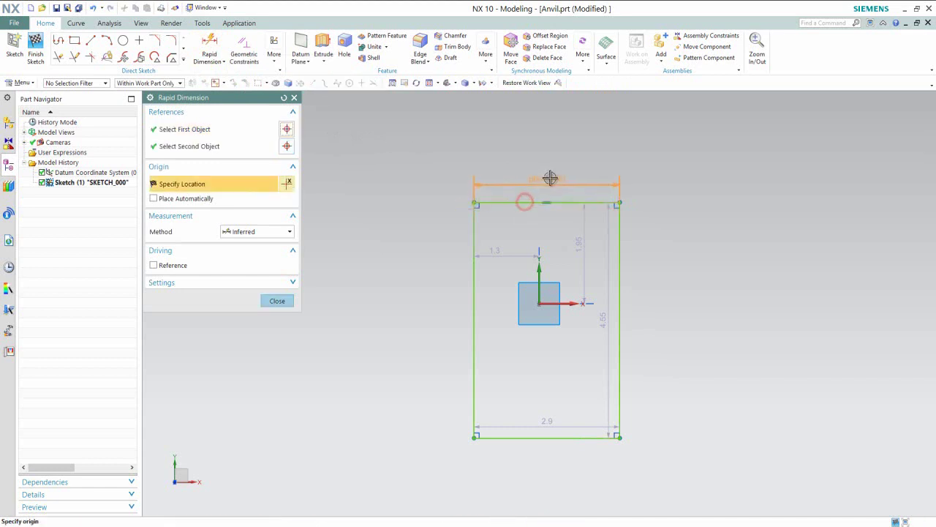
pyautogui.click(519, 144)
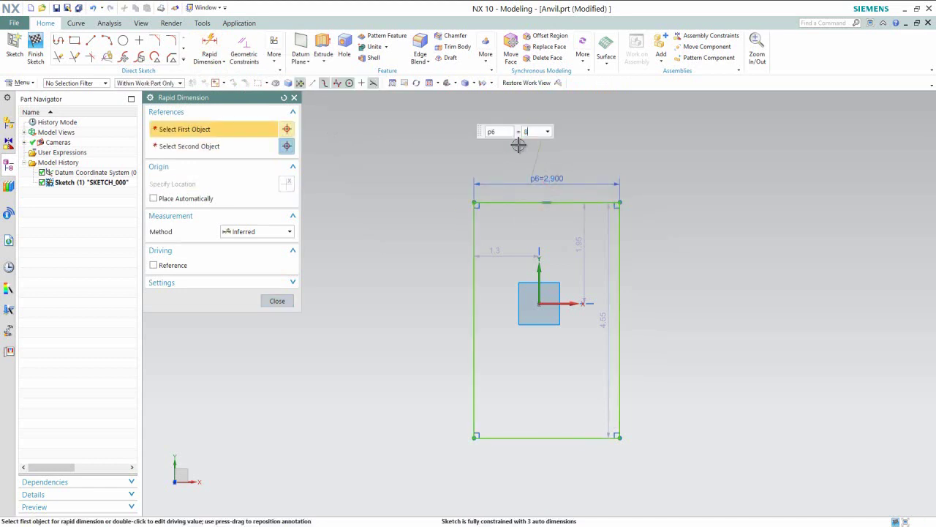
pyautogui.write('8')
pyautogui.press('Return')
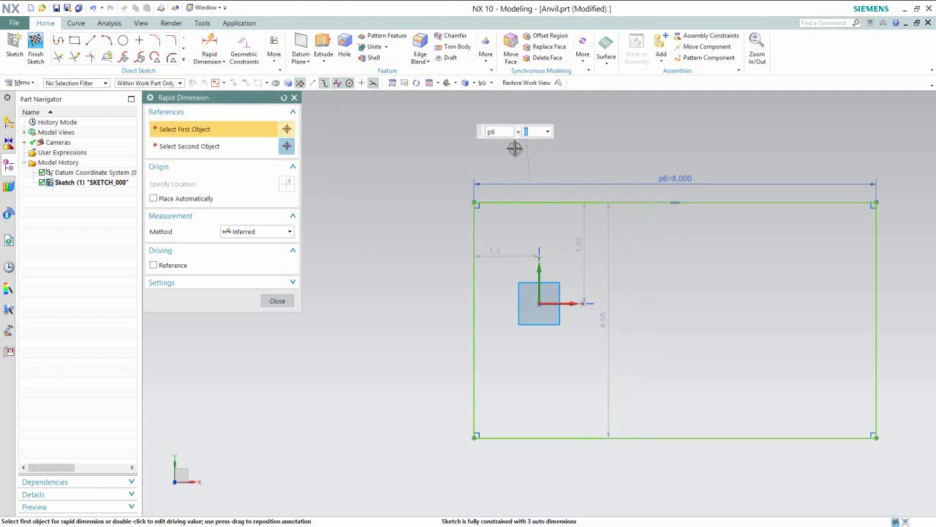
# Step: Dimension the rectangle's left vertical edge and set its height to 12 in
pyautogui.click(474, 253)
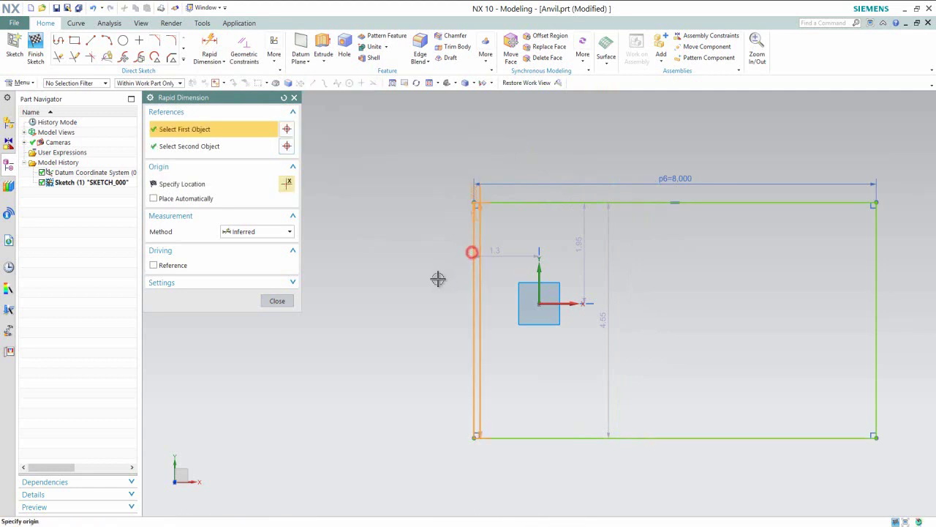
pyautogui.click(414, 291)
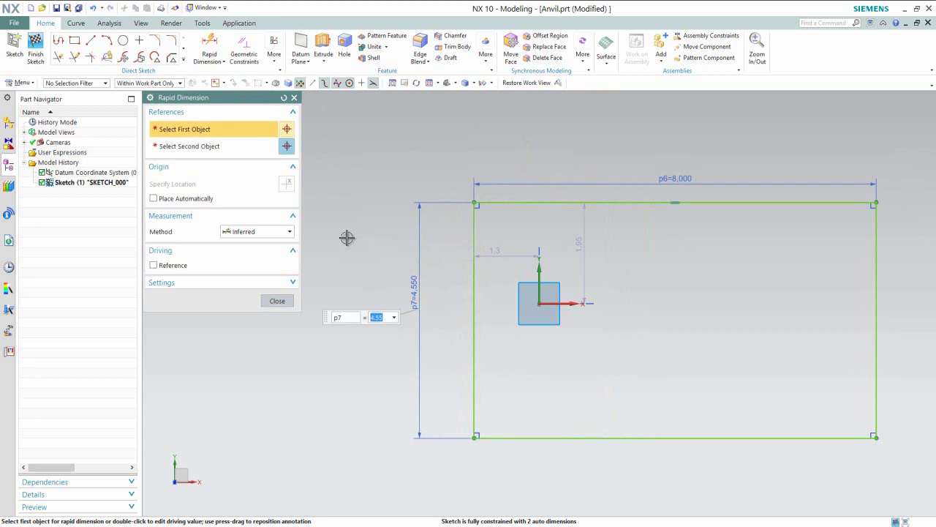
pyautogui.write('12')
pyautogui.press('Return')
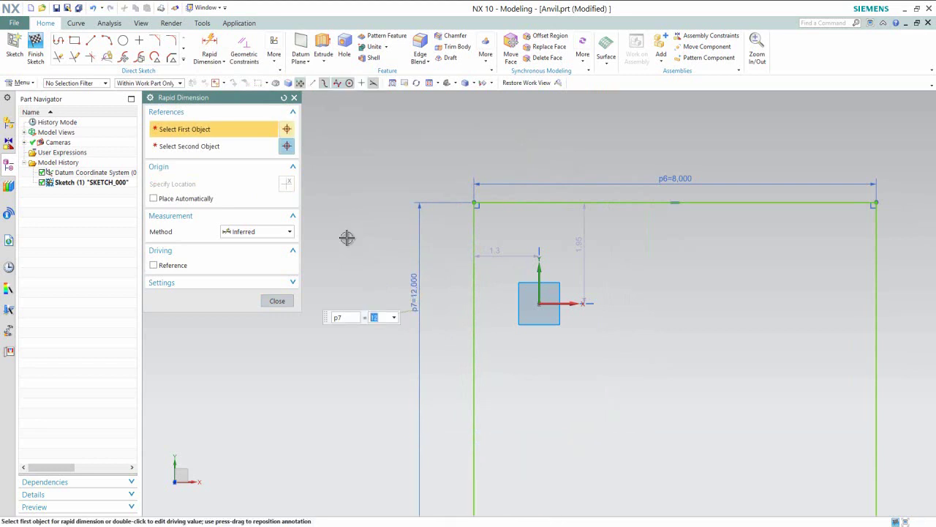
pyautogui.click(278, 305)
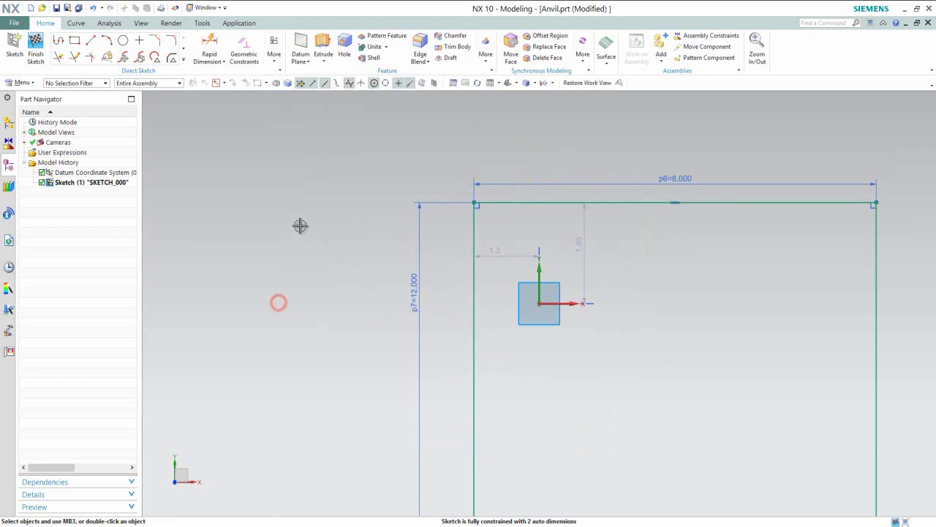
# Step: Make the rectangle's two vertical edges symmetric about the Y axis of the datum coordinate system
pyautogui.click(274, 59)
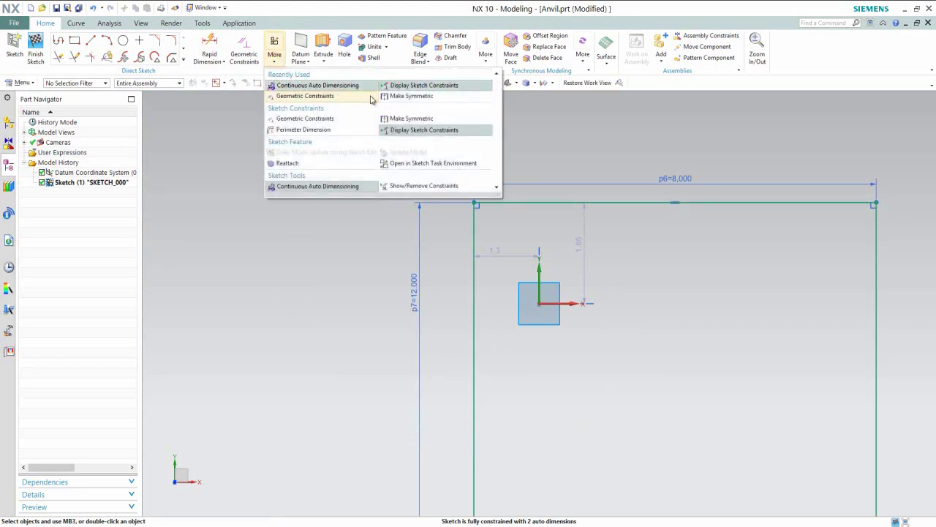
pyautogui.click(401, 98)
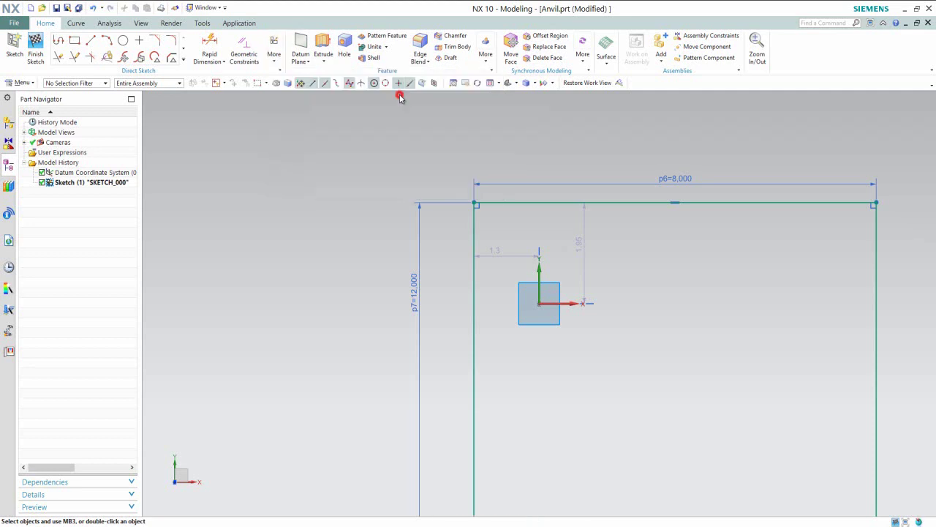
pyautogui.click(475, 247)
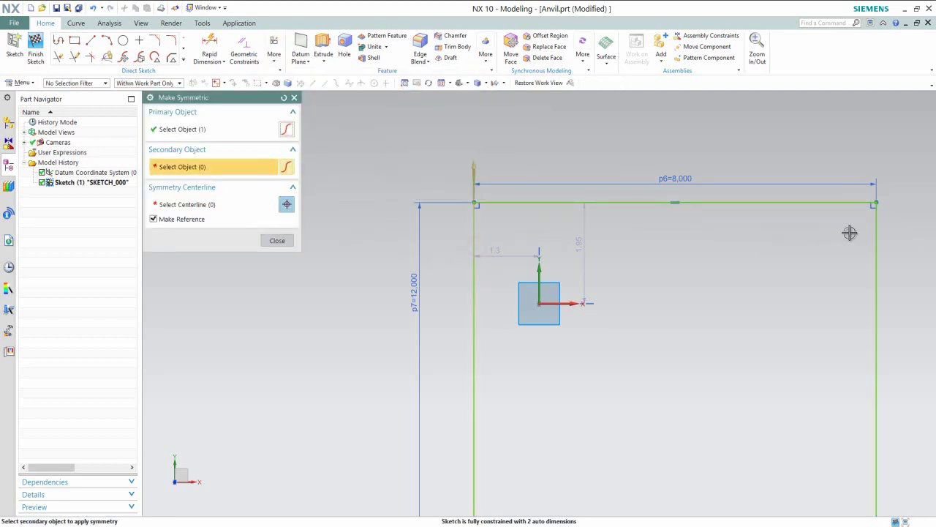
pyautogui.click(876, 235)
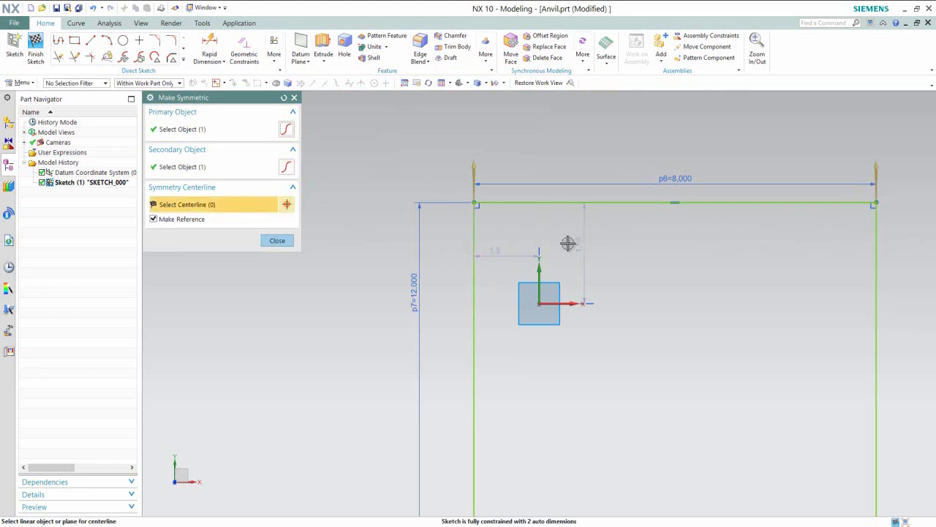
pyautogui.click(538, 270)
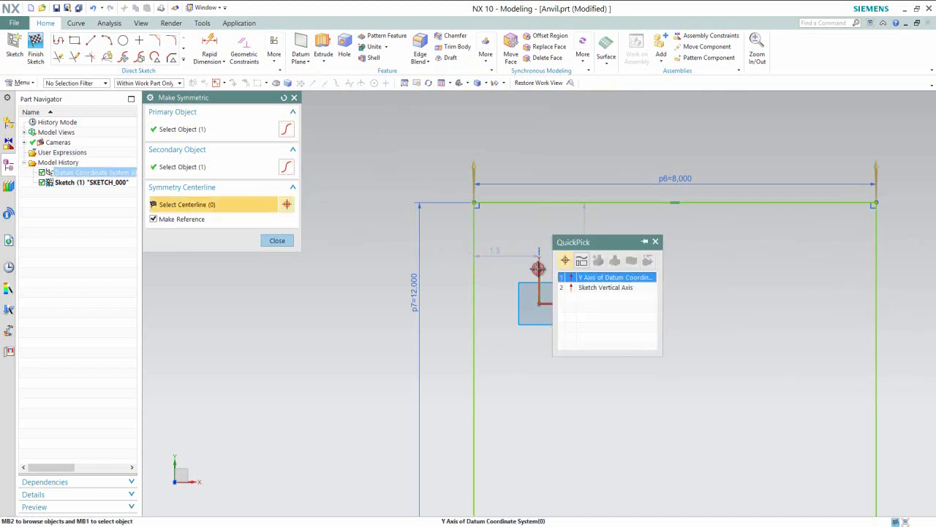
pyautogui.click(582, 277)
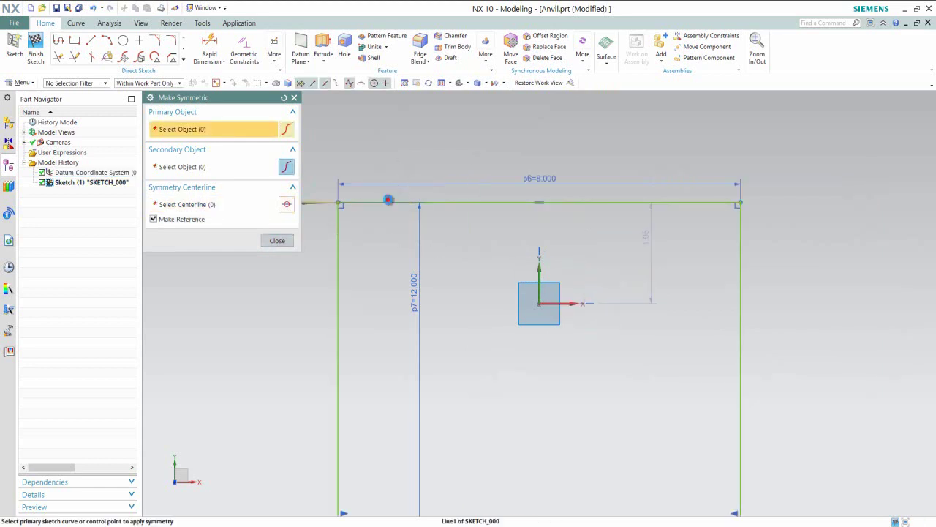
# Step: Make the rectangle's top and bottom edges symmetric about the X axis
pyautogui.click(387, 199)
pyautogui.scroll(-4, 408, 151)
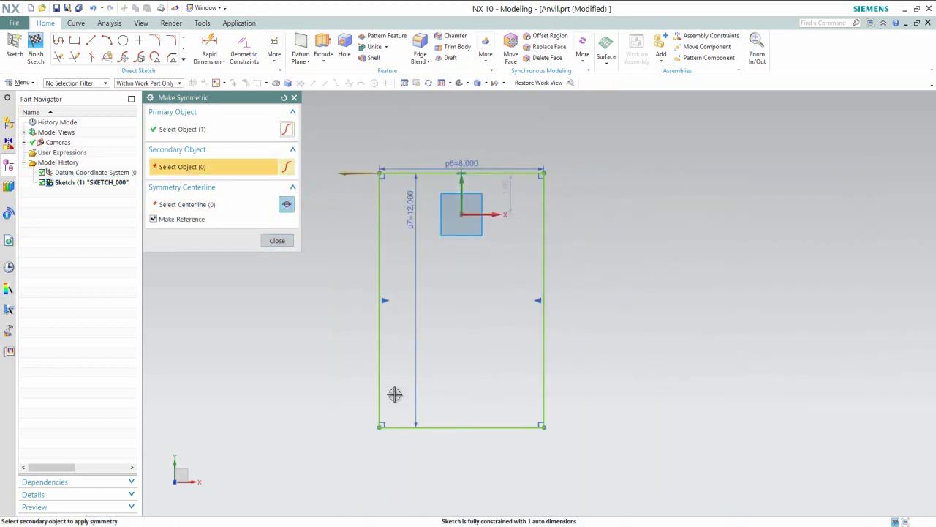
pyautogui.click(395, 425)
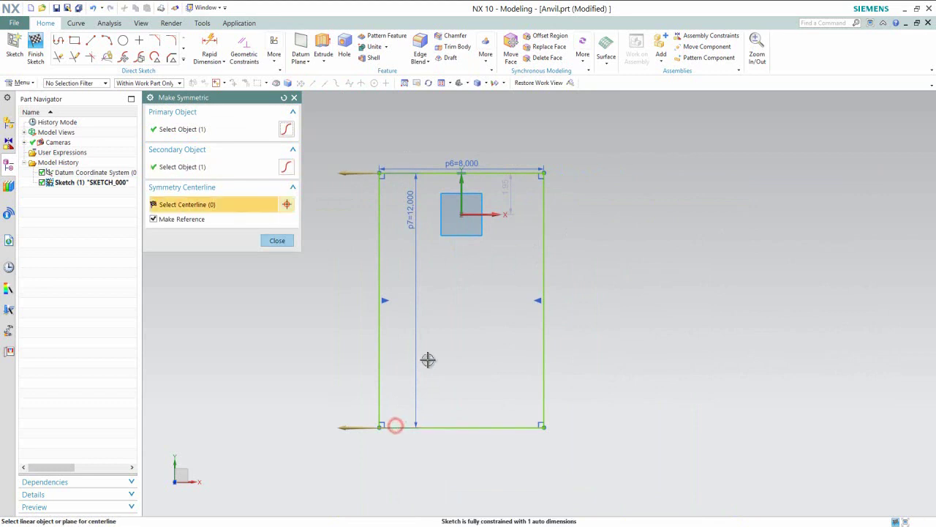
pyautogui.click(486, 214)
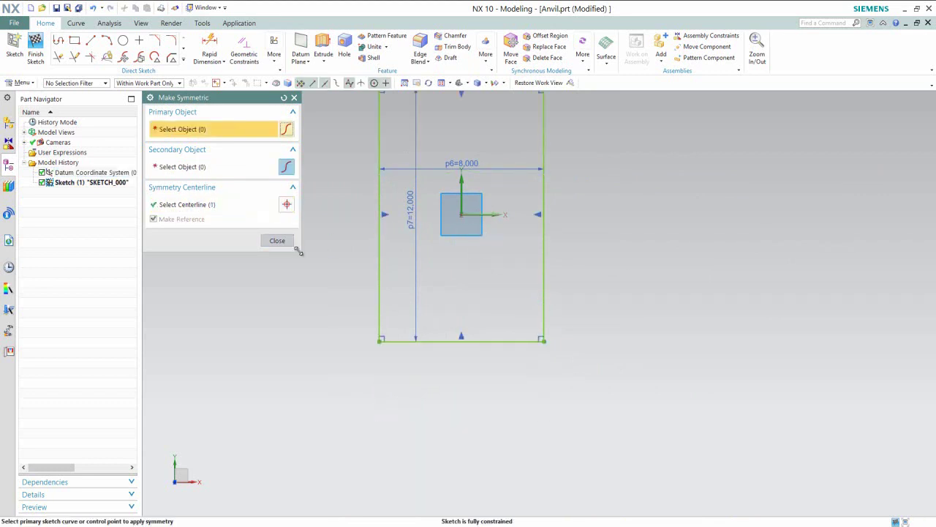
pyautogui.click(278, 240)
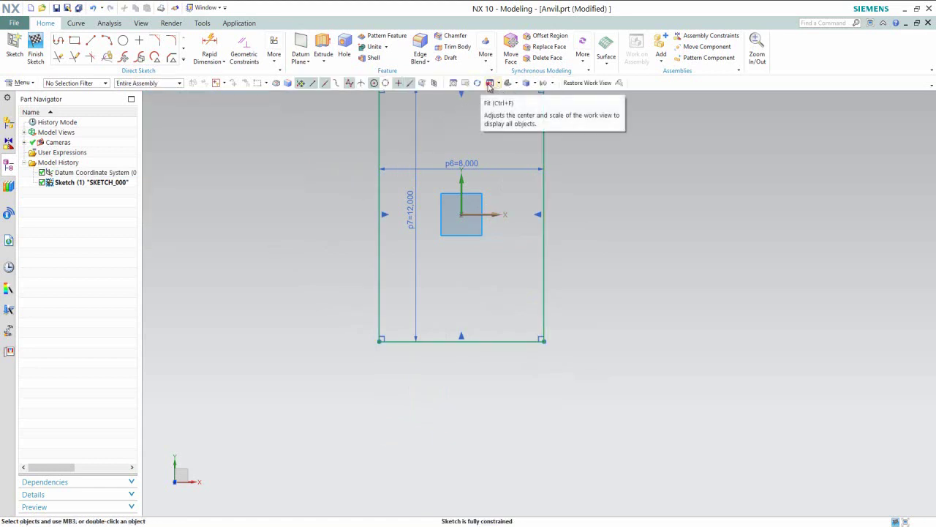
pyautogui.click(490, 82)
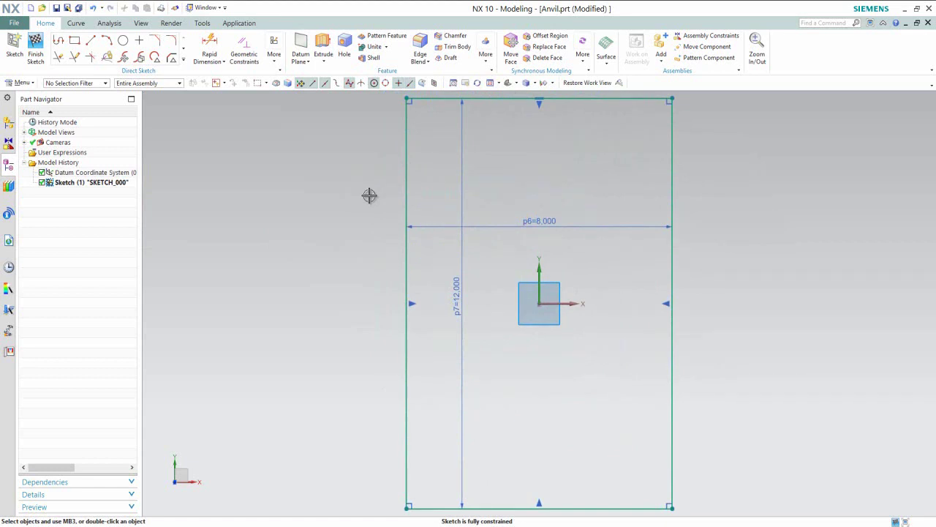
# Step: Draw a three-point arc of about 6.77 in radius between two points on the rectangle's left edge, bulging inward
pyautogui.click(372, 168)
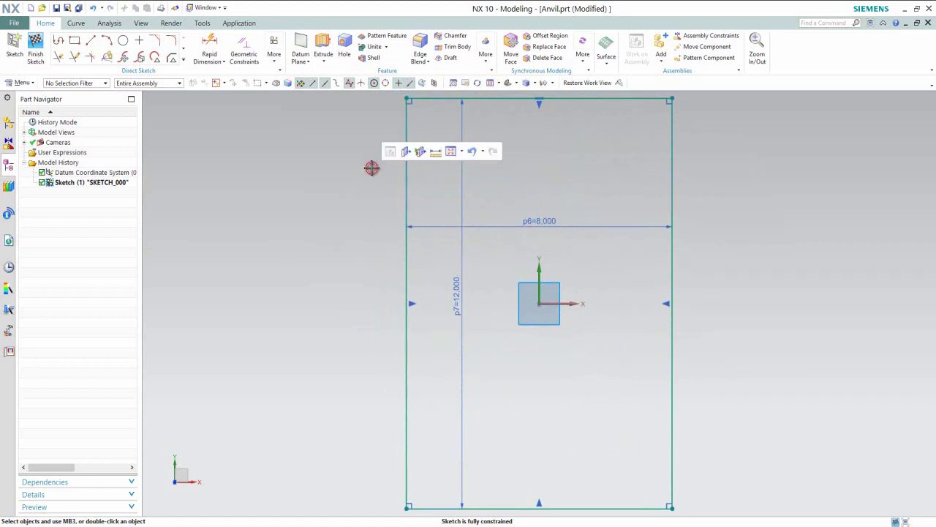
pyautogui.click(106, 40)
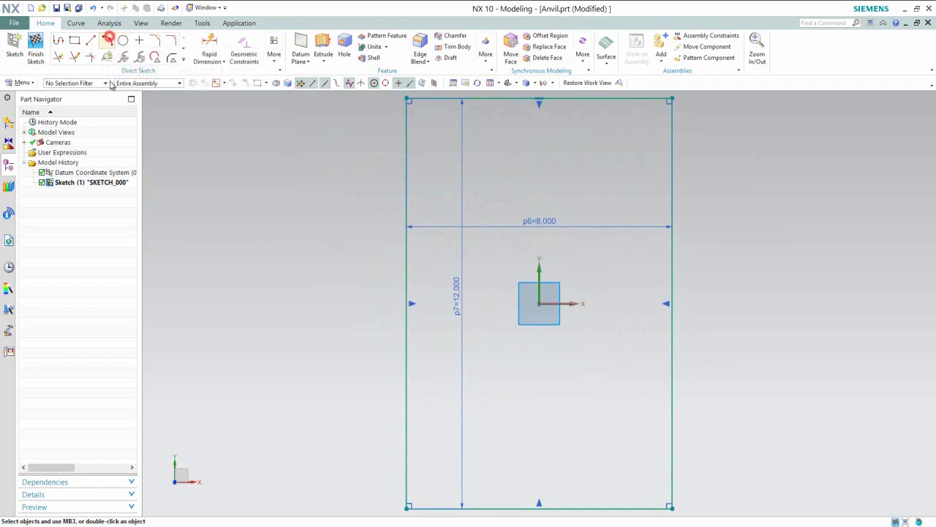
pyautogui.click(407, 158)
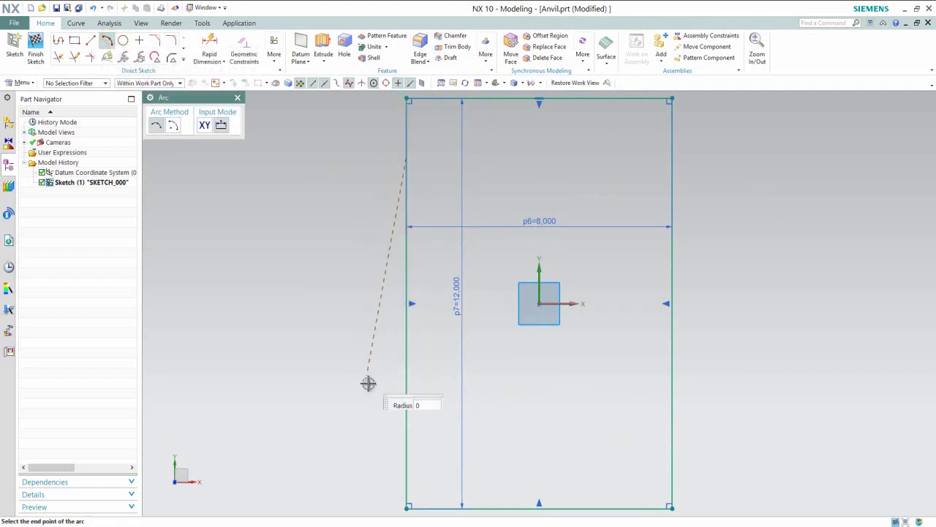
pyautogui.click(407, 425)
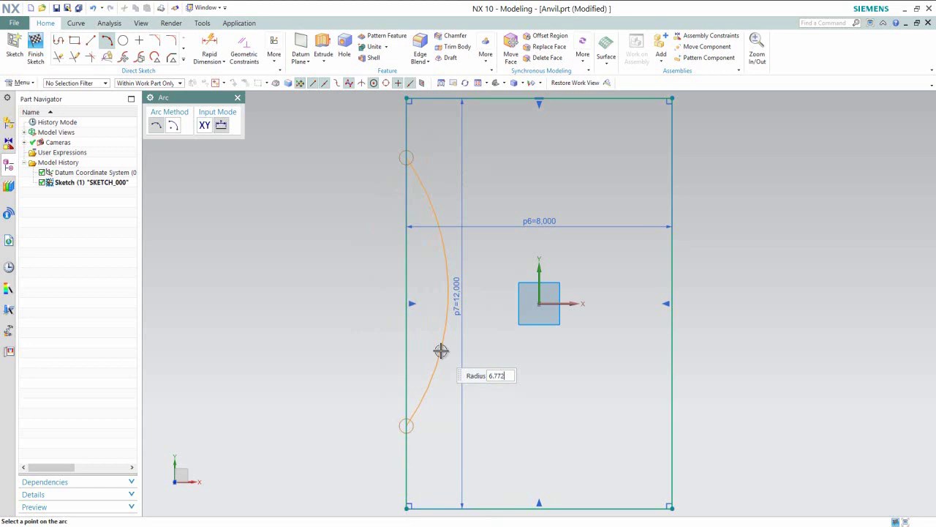
pyautogui.click(442, 301)
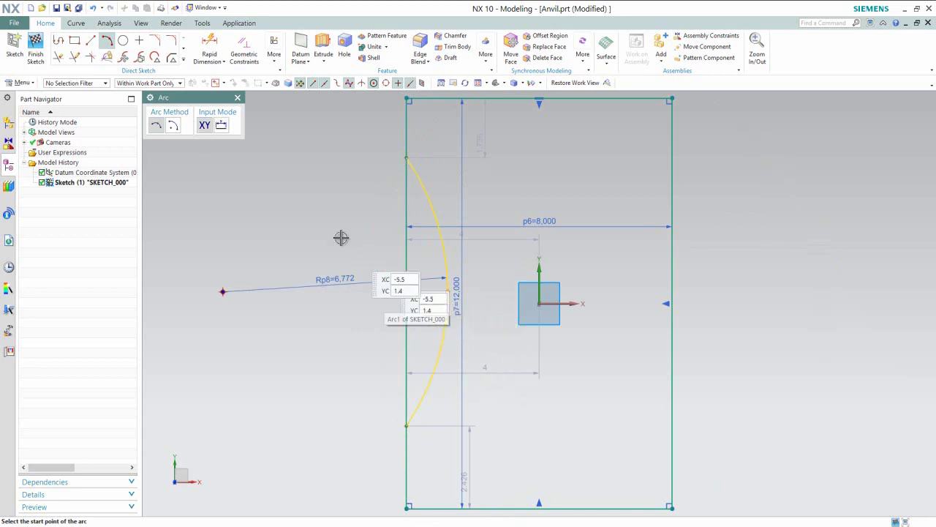
# Step: Dimension the distance from the rectangle's top-left corner to the arc's upper endpoint and set it to 1.456 in
pyautogui.press('Escape')
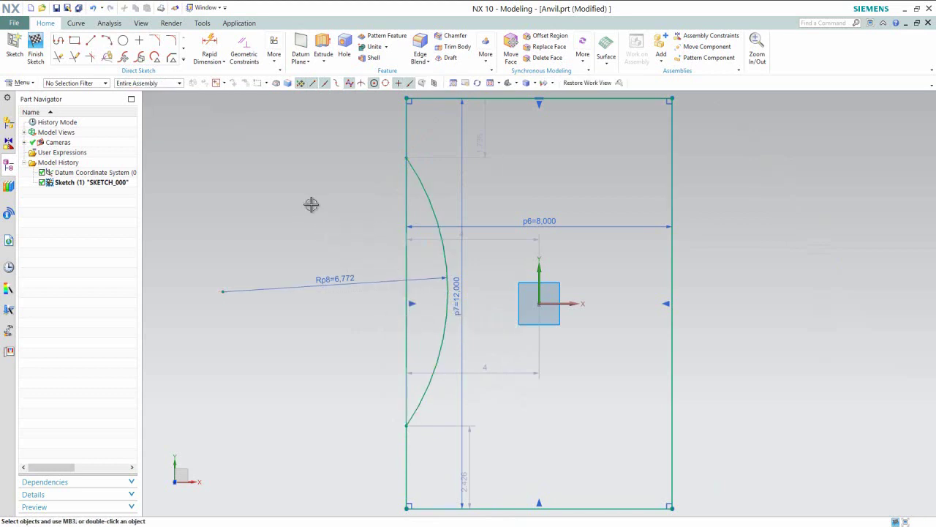
pyautogui.click(209, 46)
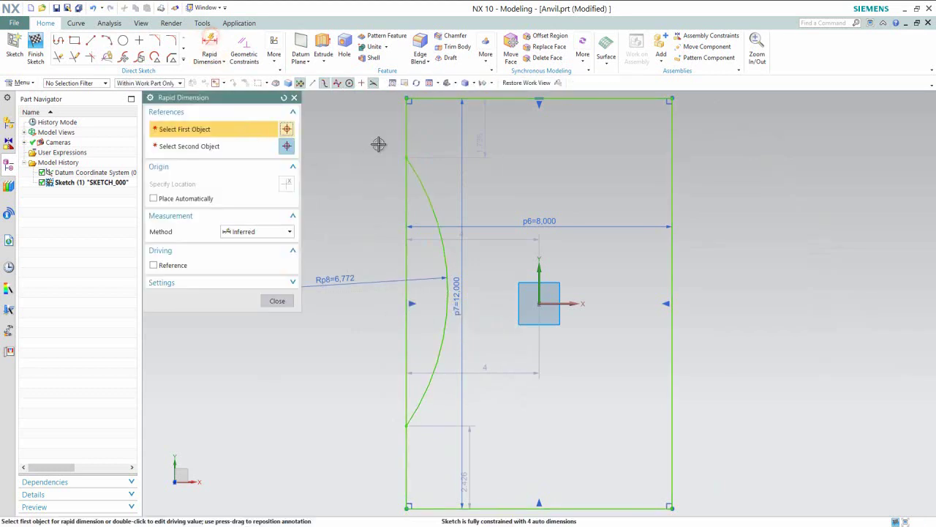
pyautogui.click(406, 99)
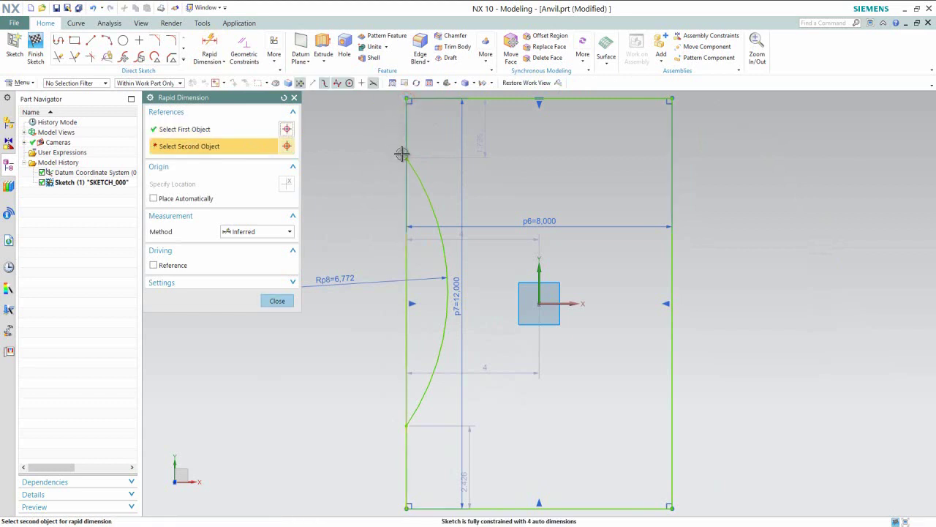
pyautogui.click(408, 158)
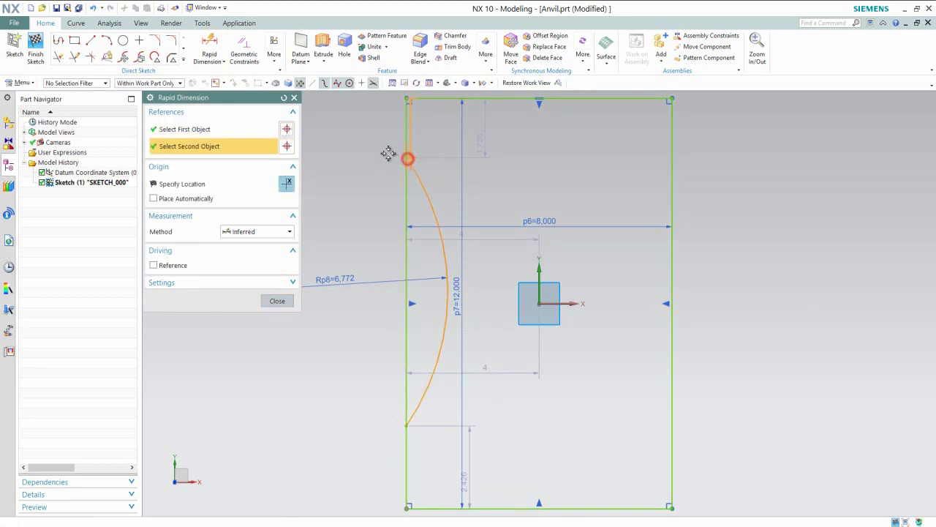
pyautogui.click(372, 140)
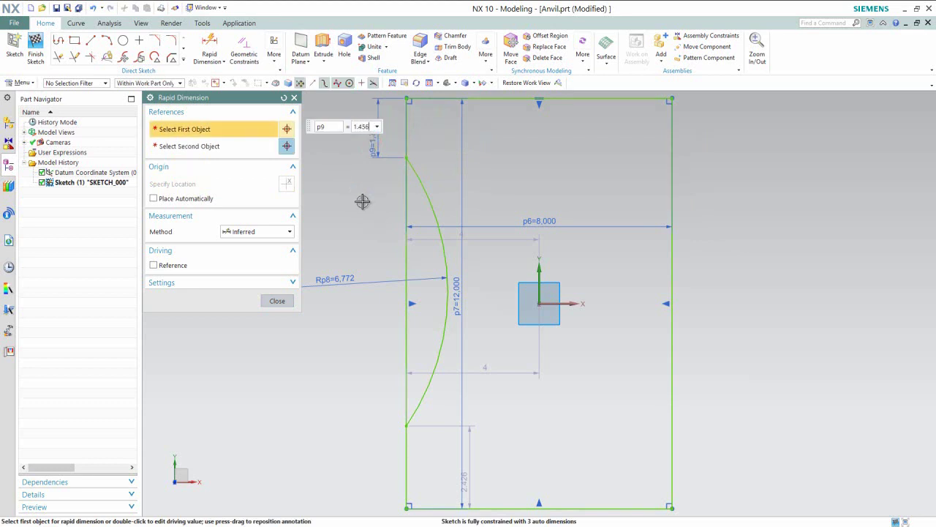
pyautogui.write('1.456')
pyautogui.press('Return')
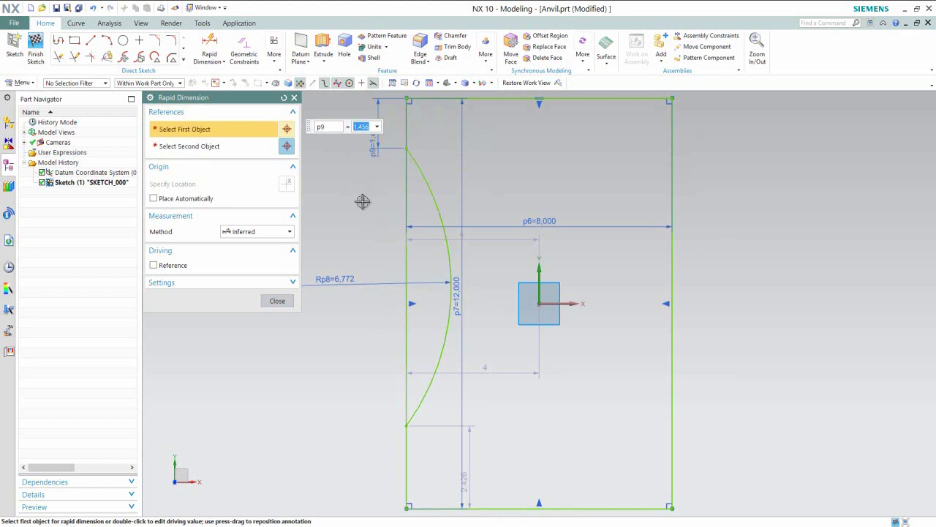
pyautogui.press('Return')
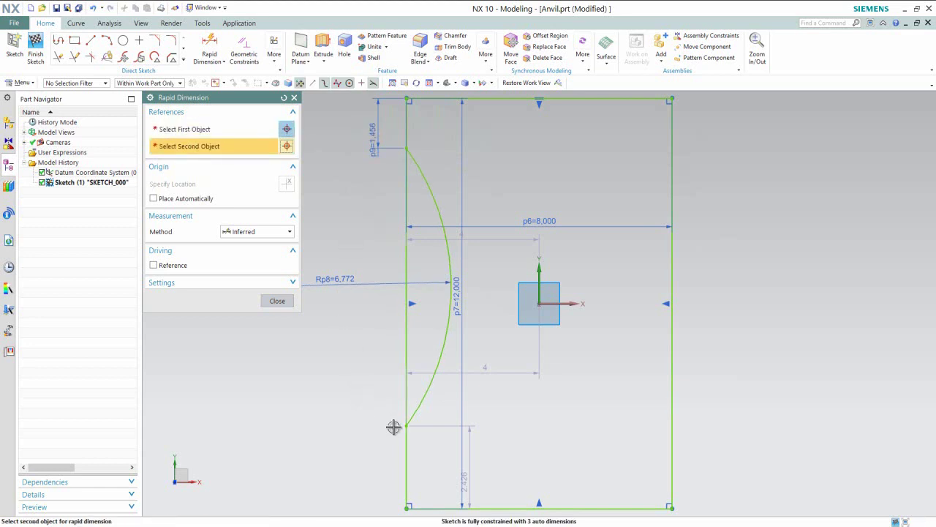
# Step: Dimension the distance from the arc's lower endpoint to the rectangle's bottom-left corner and set it to 1.456 in
pyautogui.click(465, 474)
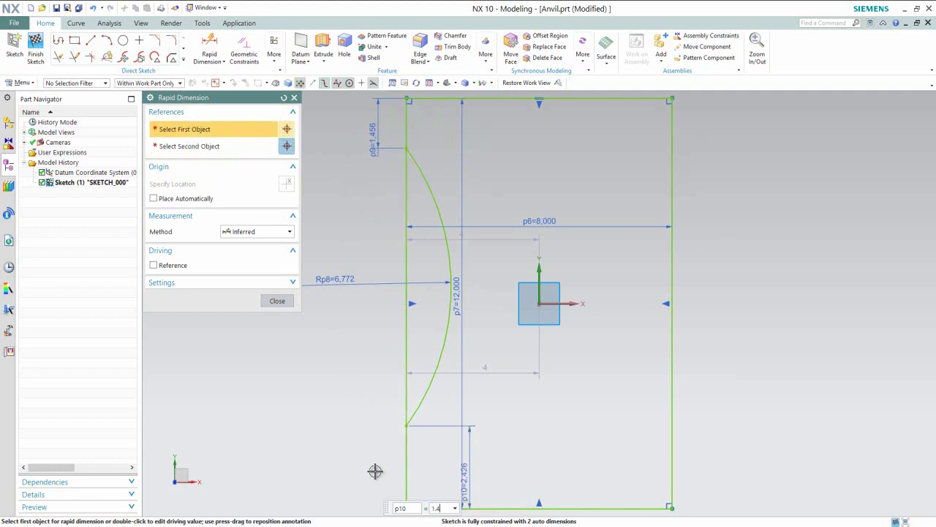
pyautogui.write('1.456')
pyautogui.press('Return')
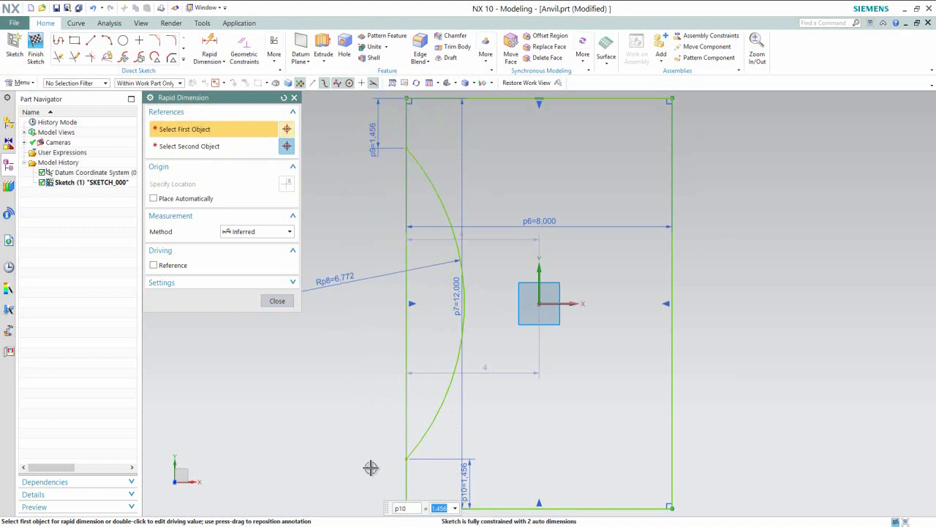
pyautogui.click(276, 301)
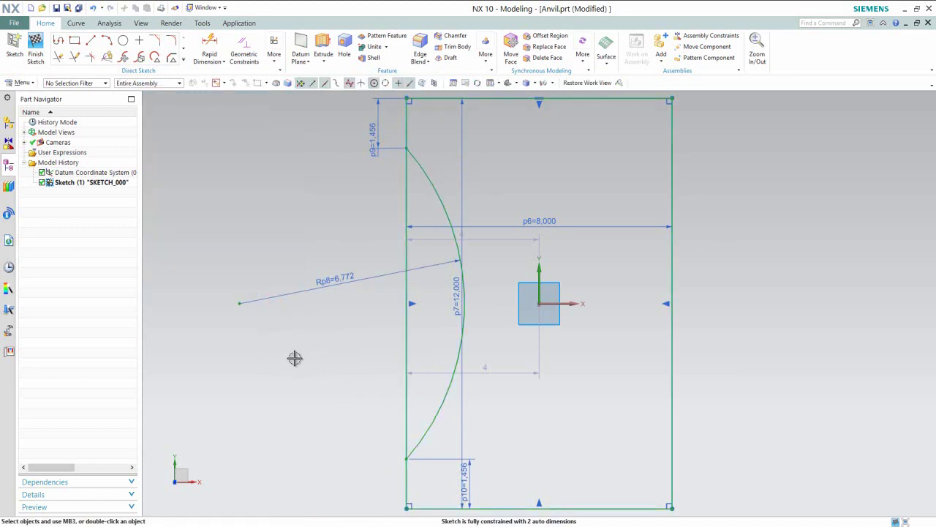
# Step: Convert the rectangle's left vertical edge to a reference line
pyautogui.click(407, 194)
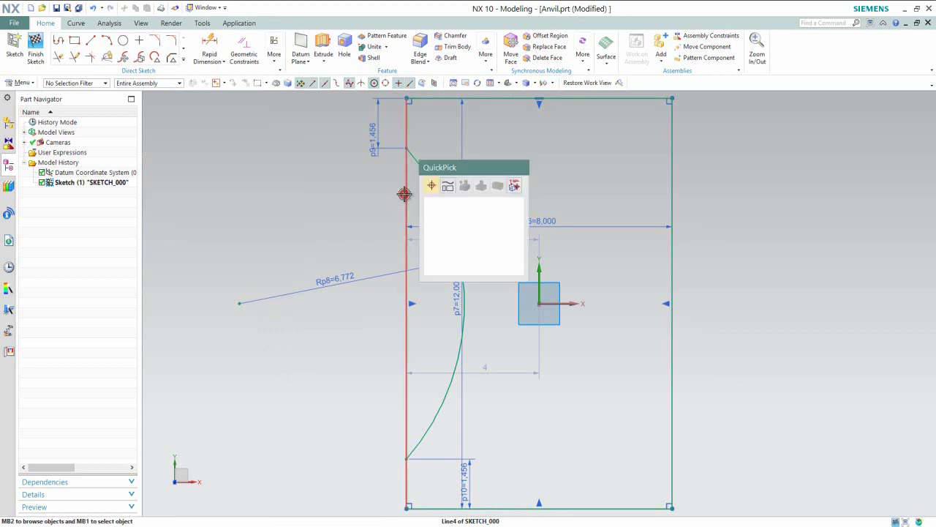
pyautogui.click(435, 201)
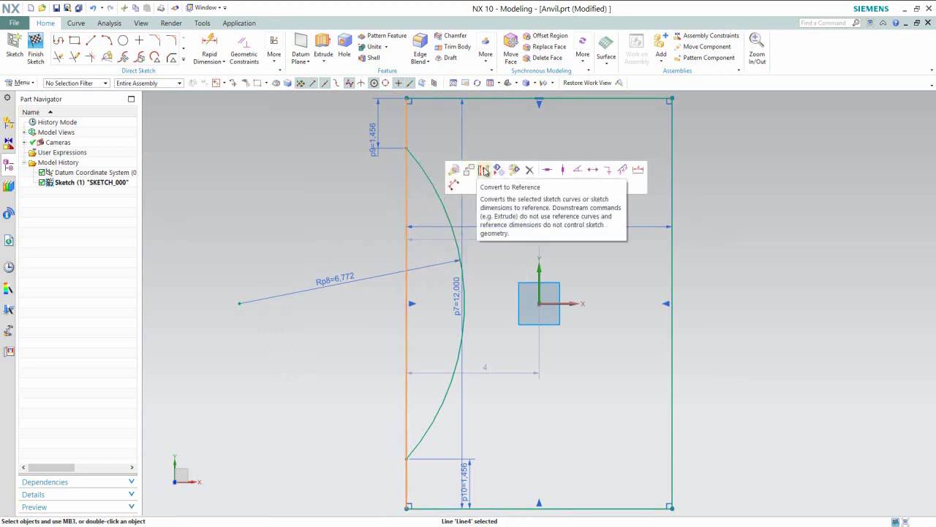
pyautogui.click(486, 170)
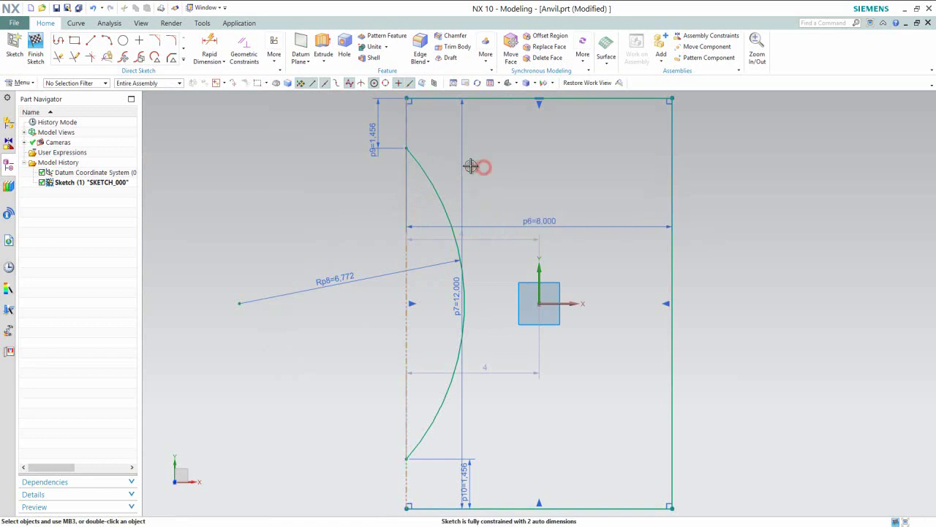
# Step: Draw two vertical lines on the left side, joining the arc's upper and lower ends to the rectangle's top-left and bottom-left corners
pyautogui.click(91, 40)
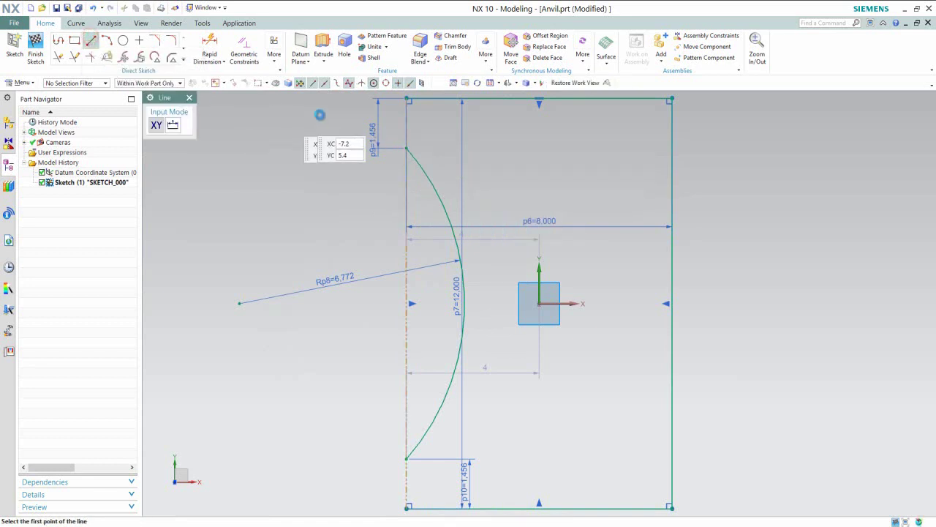
pyautogui.click(404, 98)
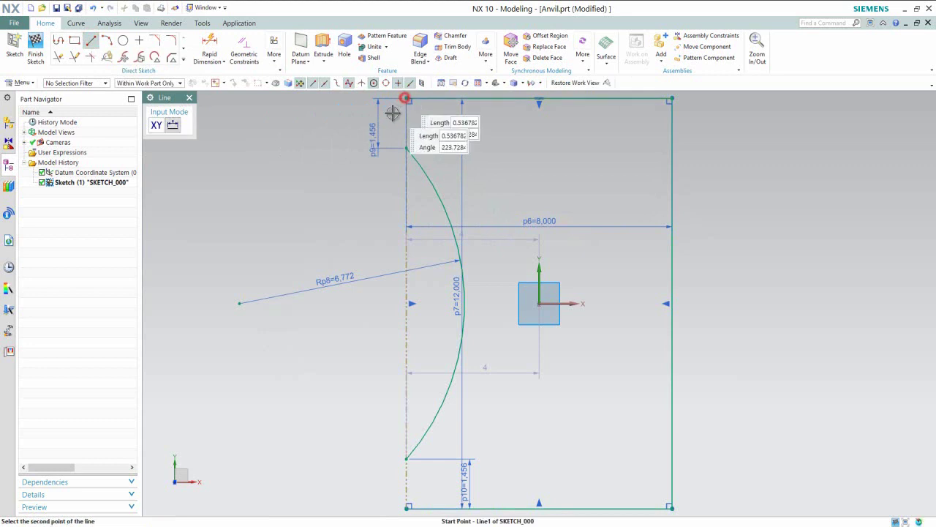
pyautogui.click(407, 146)
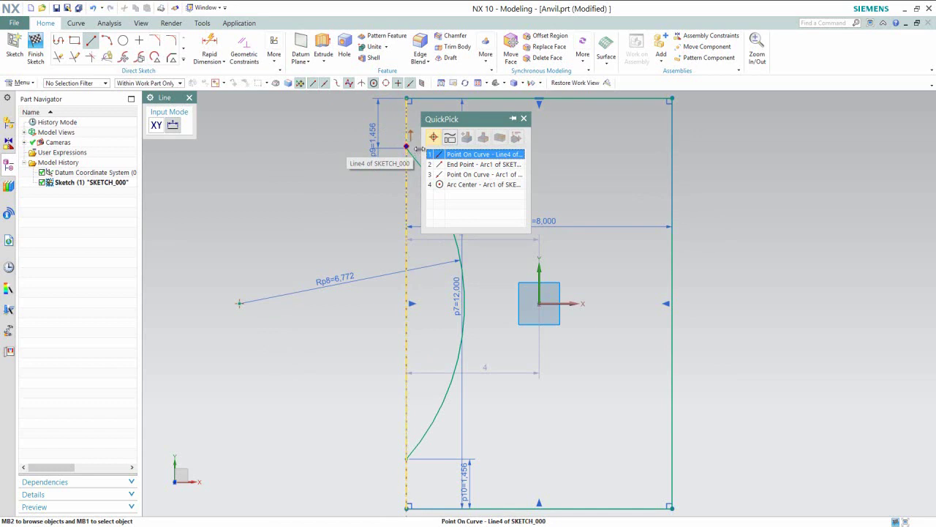
pyautogui.click(450, 164)
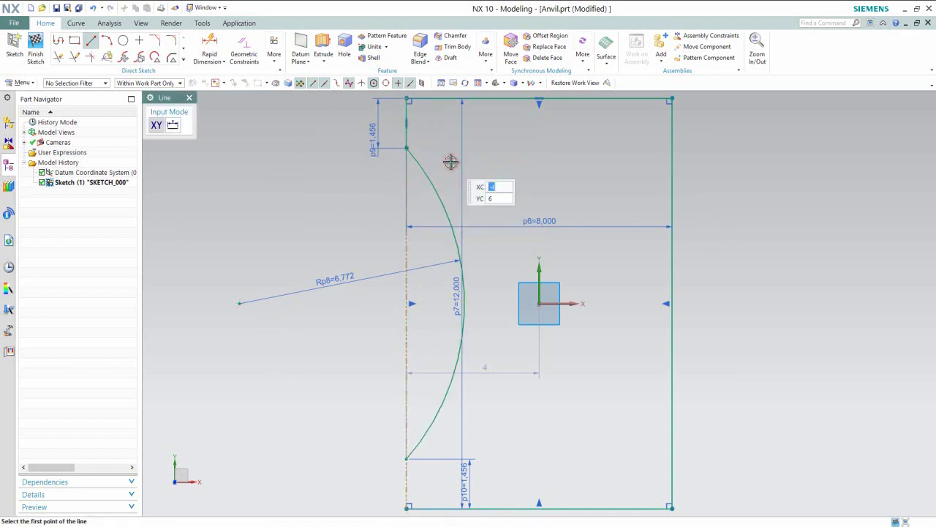
pyautogui.click(405, 458)
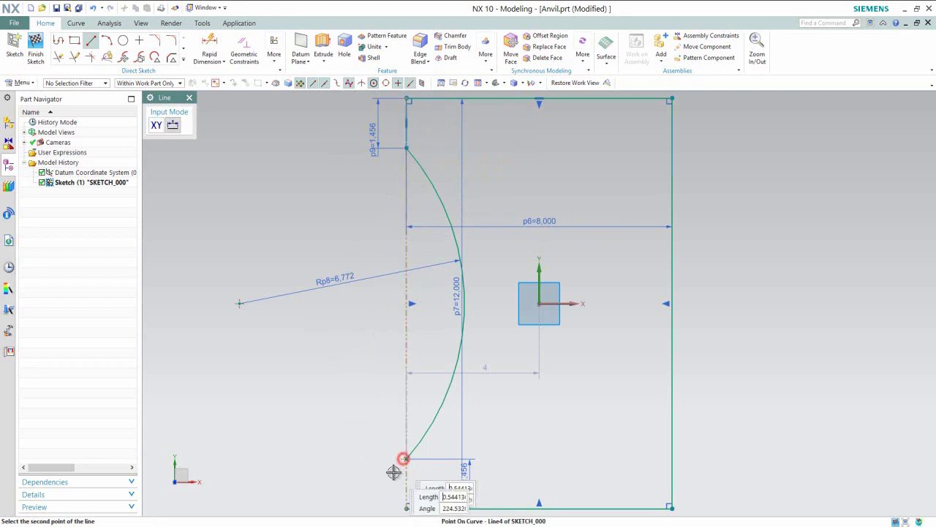
pyautogui.click(406, 506)
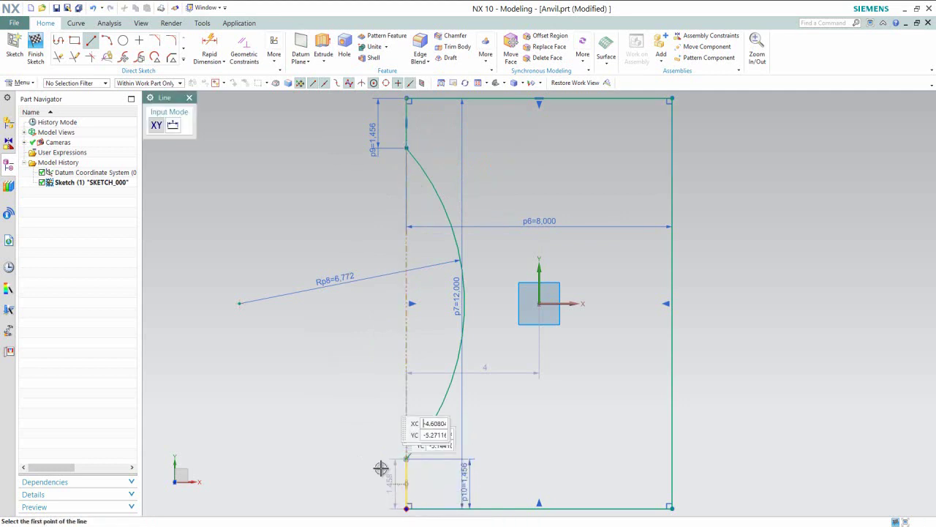
pyautogui.press('Escape')
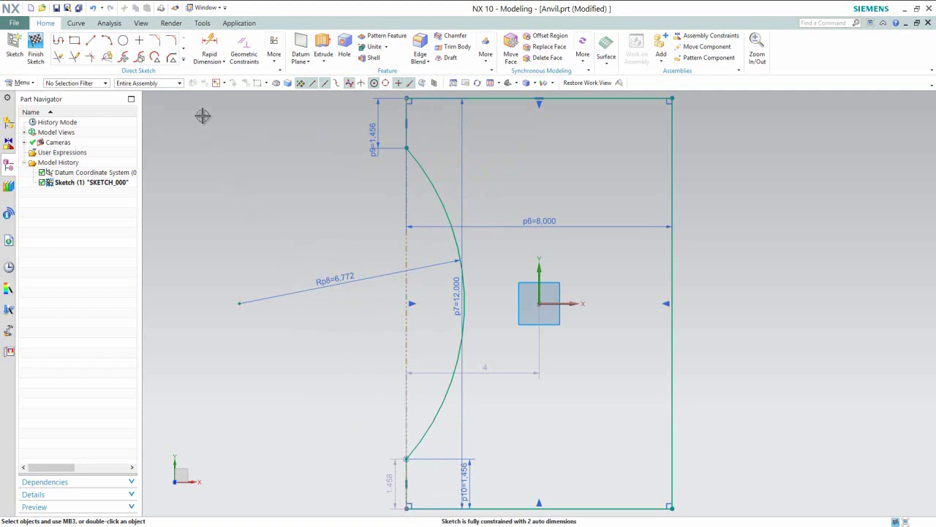
# Step: Mirror the left arc and its two short vertical lines about the Y axis of the datum coordinate system
pyautogui.click(184, 61)
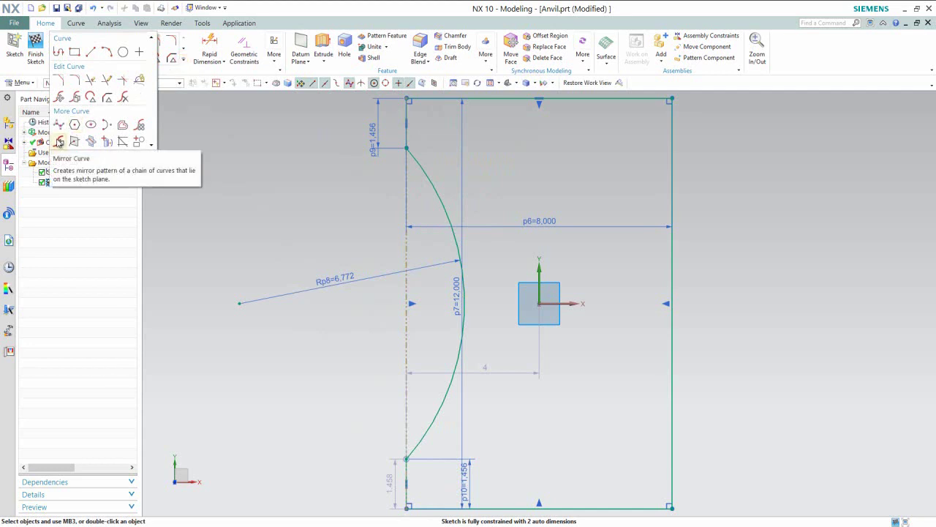
pyautogui.click(58, 143)
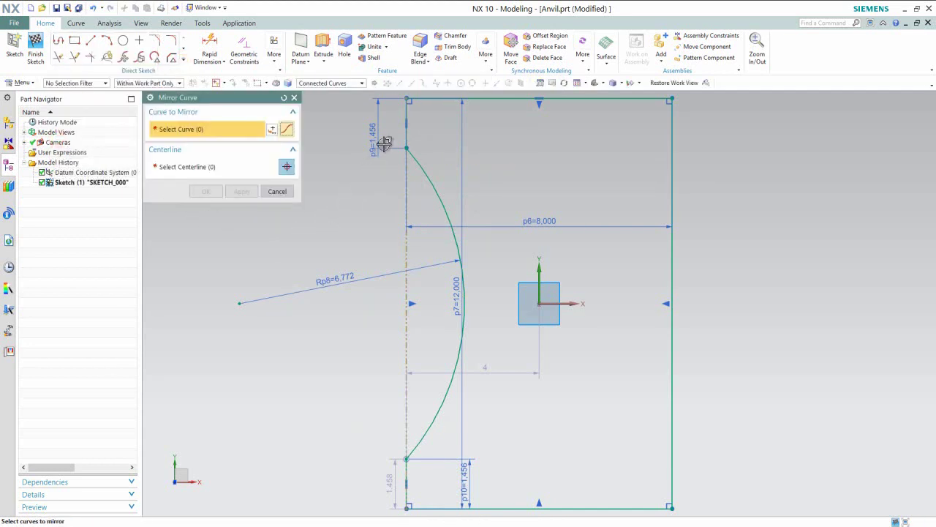
pyautogui.click(407, 108)
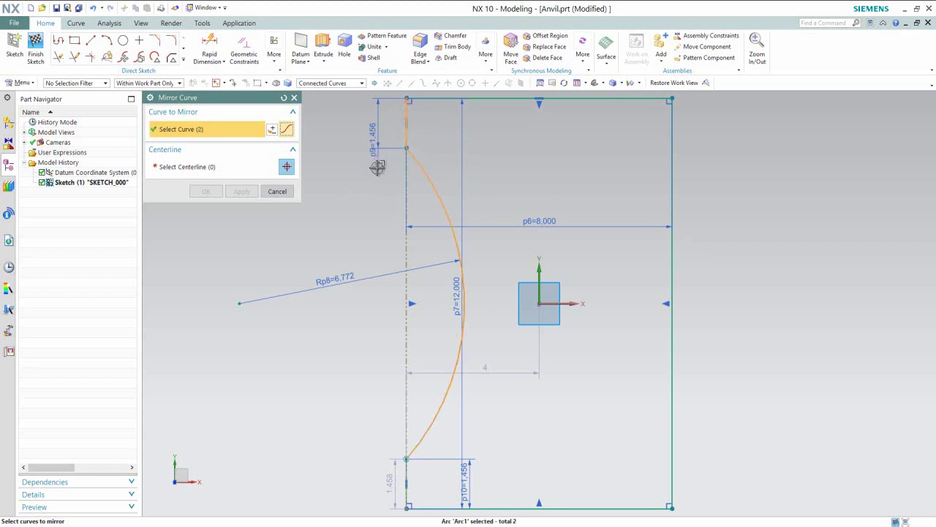
pyautogui.rightClick(407, 474)
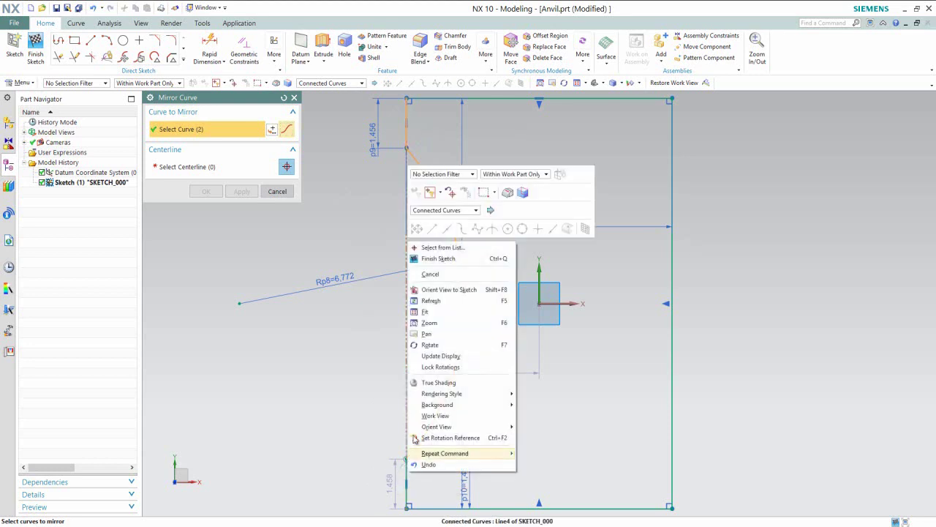
pyautogui.click(439, 248)
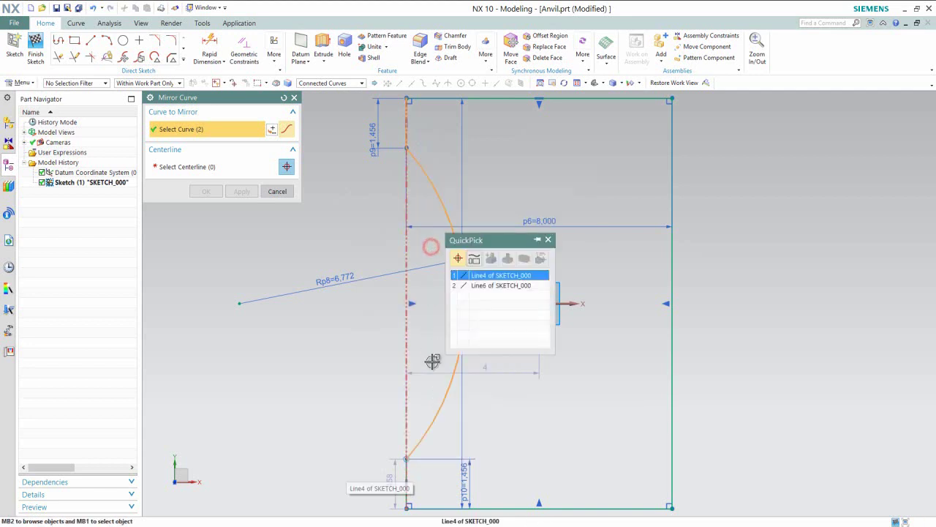
pyautogui.click(483, 286)
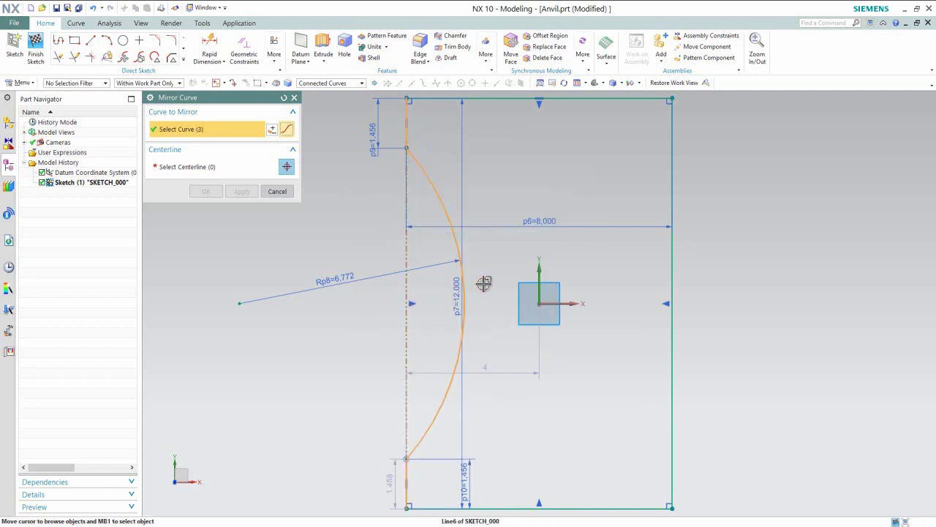
pyautogui.click(182, 166)
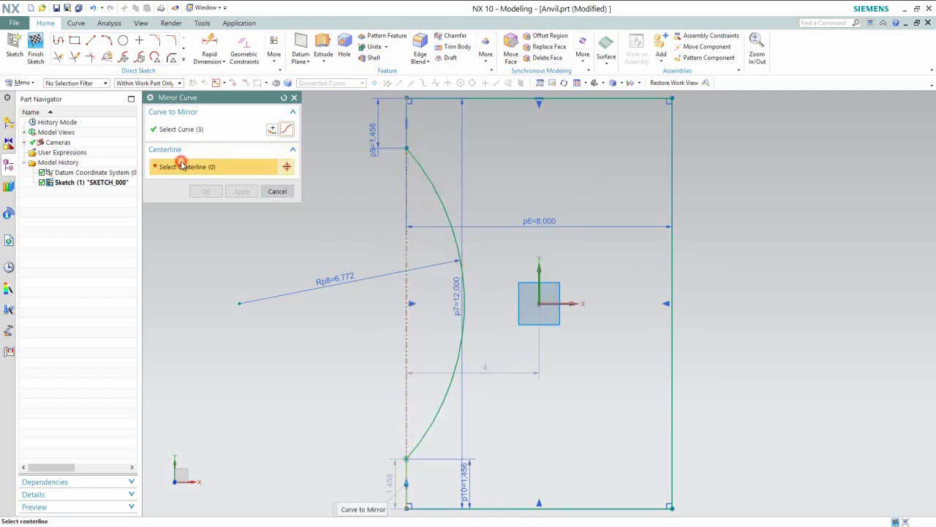
pyautogui.click(539, 267)
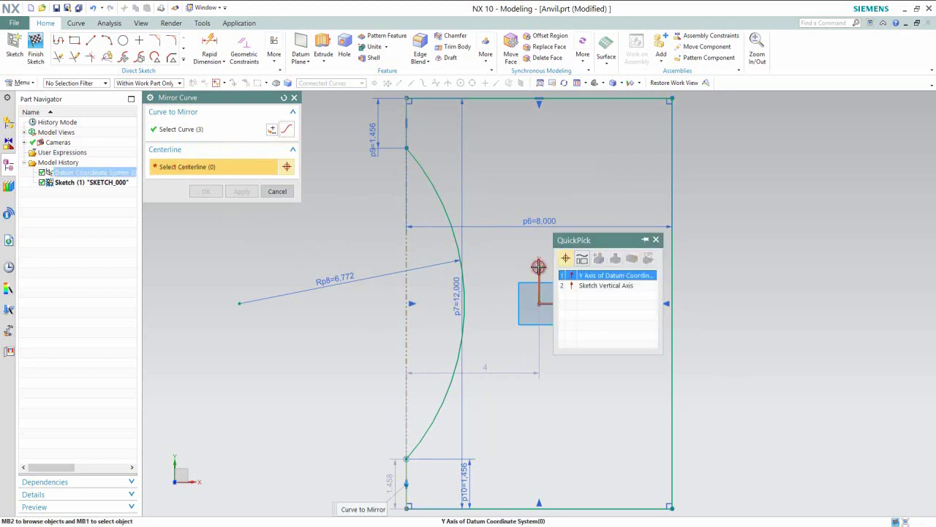
pyautogui.click(579, 275)
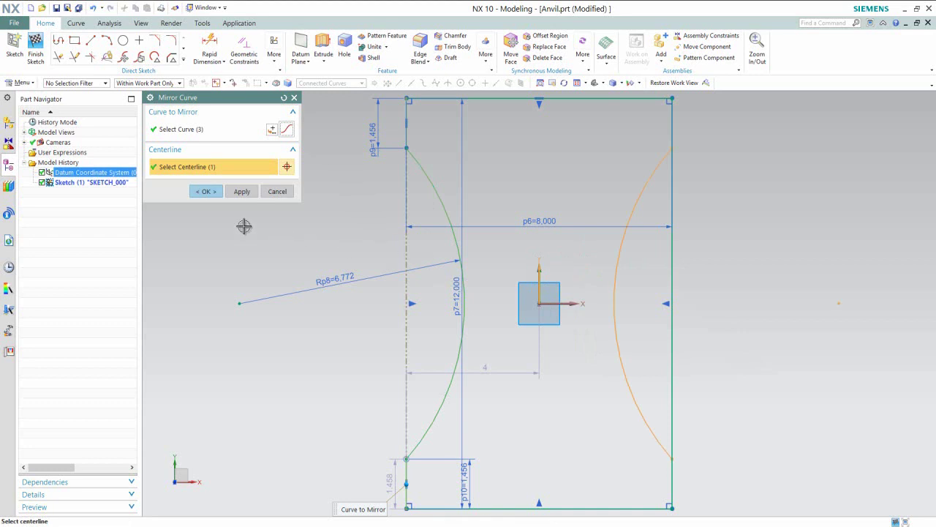
pyautogui.click(205, 192)
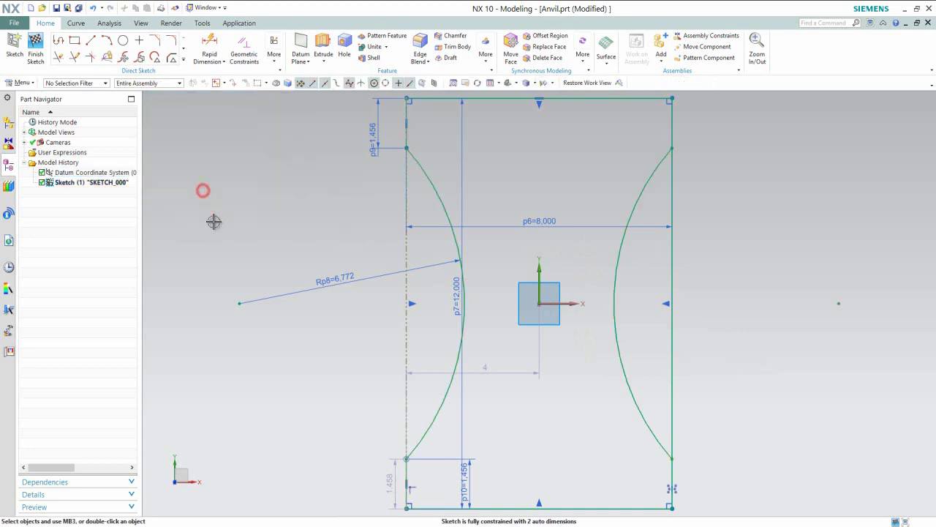
# Step: Convert the rectangle's right vertical edge to a reference line
pyautogui.click(673, 191)
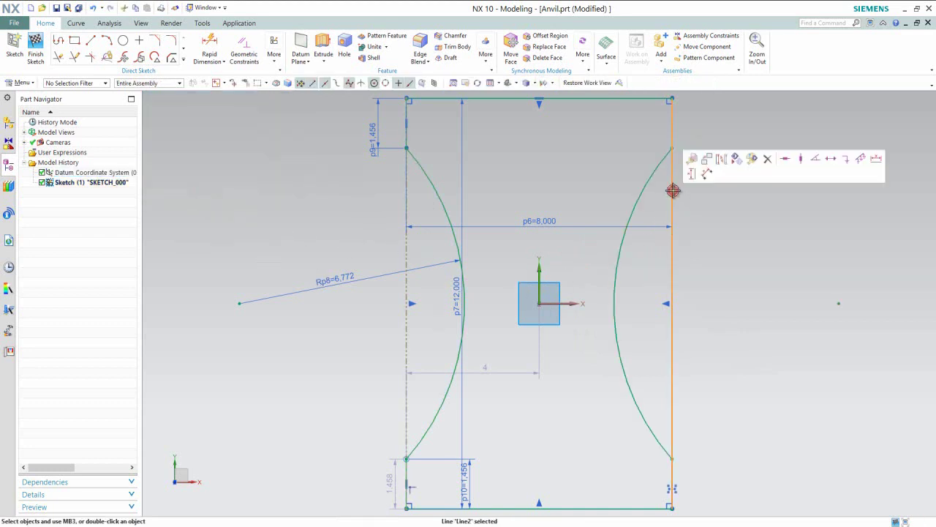
pyautogui.click(719, 159)
pyautogui.click(704, 166)
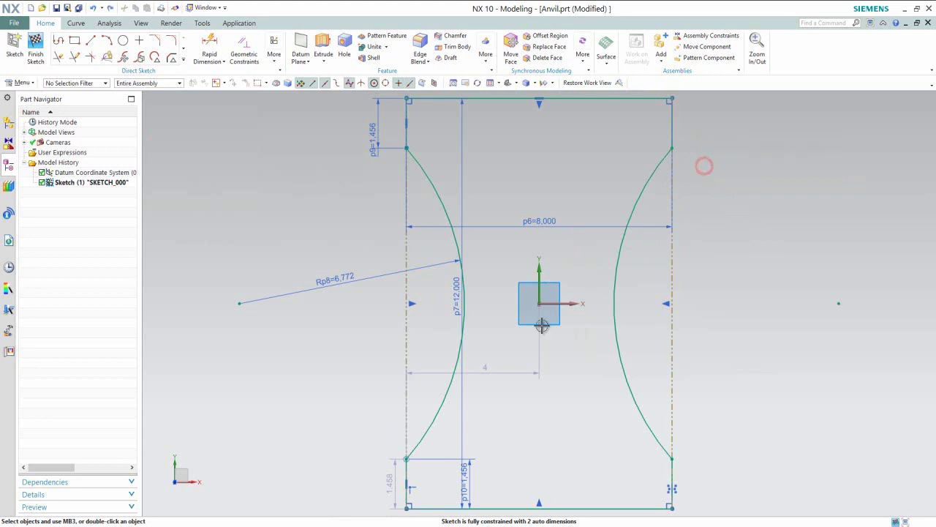
# Step: Pull the left arc's lower end apart from the lower-left short vertical line, then constrain their endpoints as Coincident
pyautogui.moveTo(408, 458); pyautogui.dragTo(439, 422)
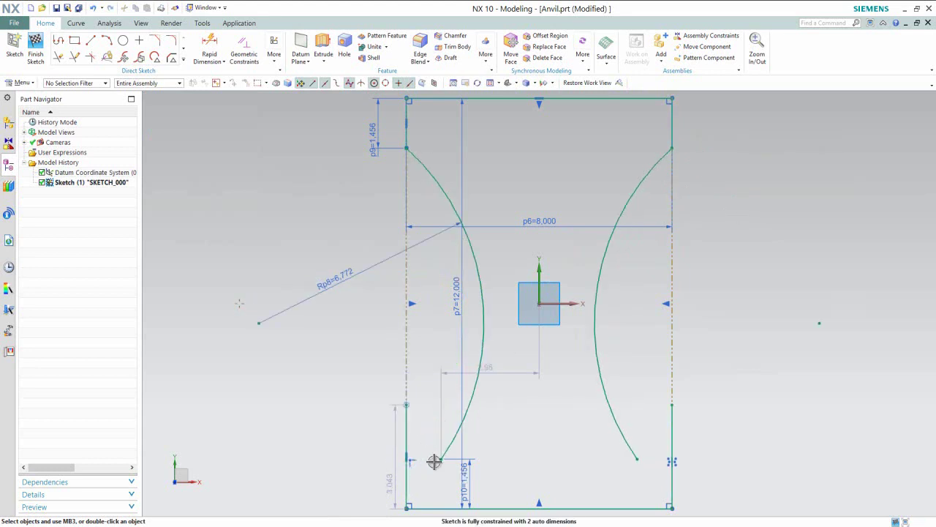
pyautogui.click(439, 459)
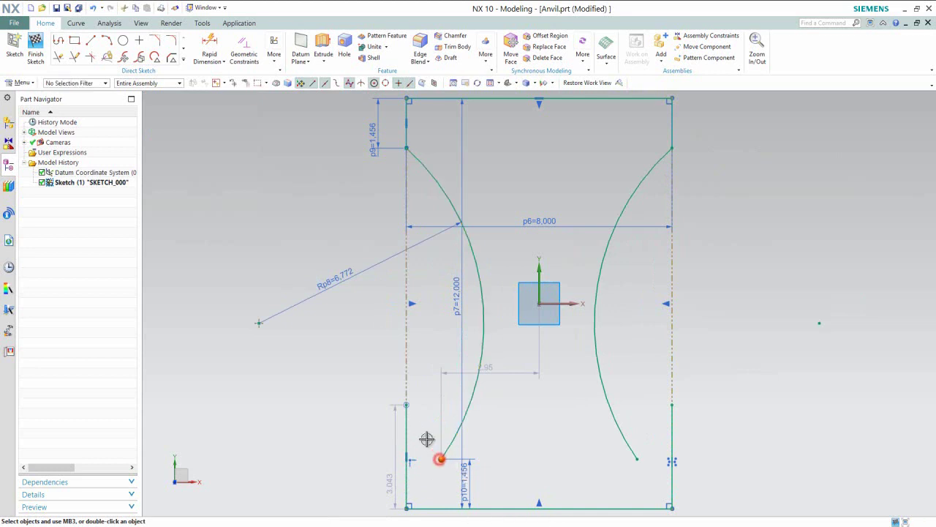
pyautogui.click(408, 405)
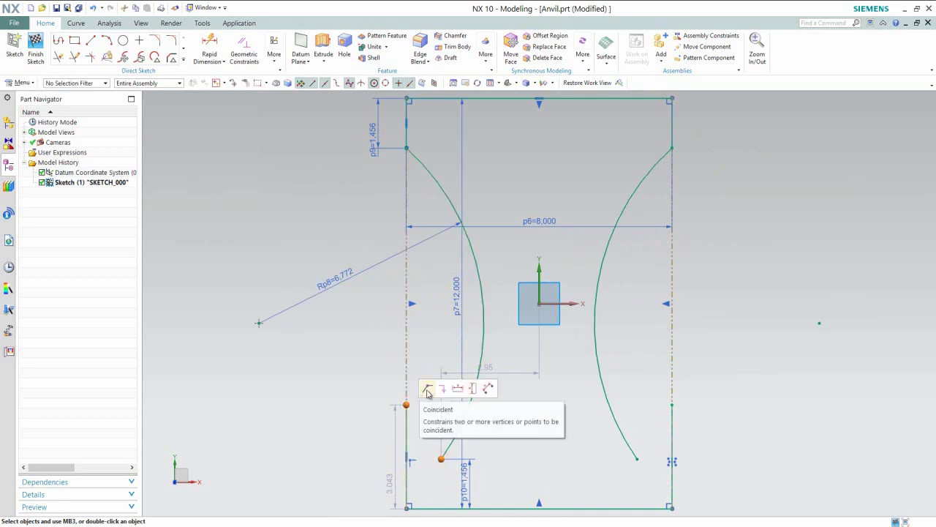
pyautogui.click(427, 390)
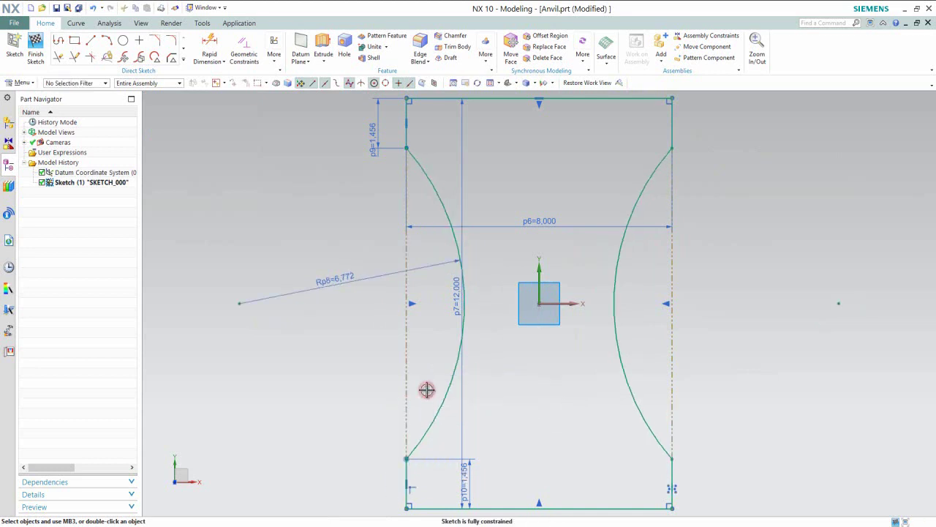
pyautogui.rightClick(498, 444)
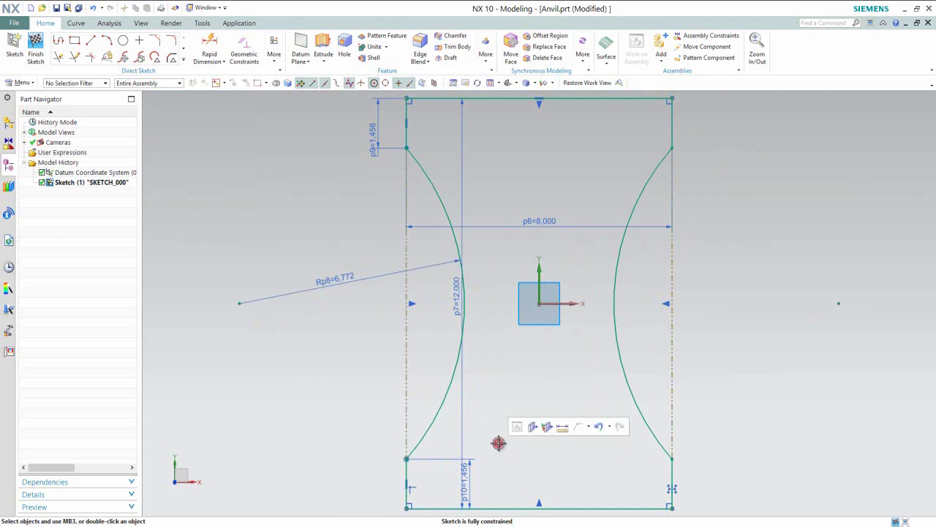
# Step: Finish the base sketch and orient the work view to Isometric
pyautogui.rightClick(719, 174)
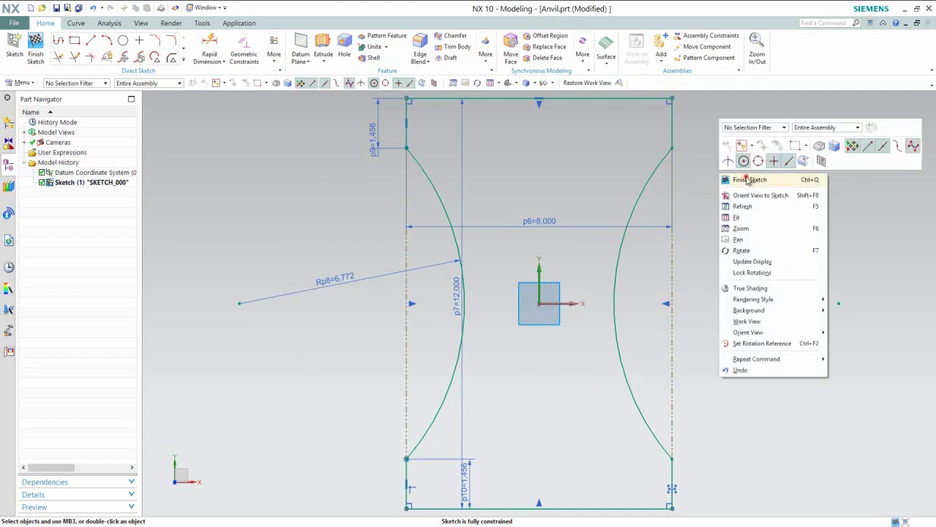
pyautogui.click(748, 179)
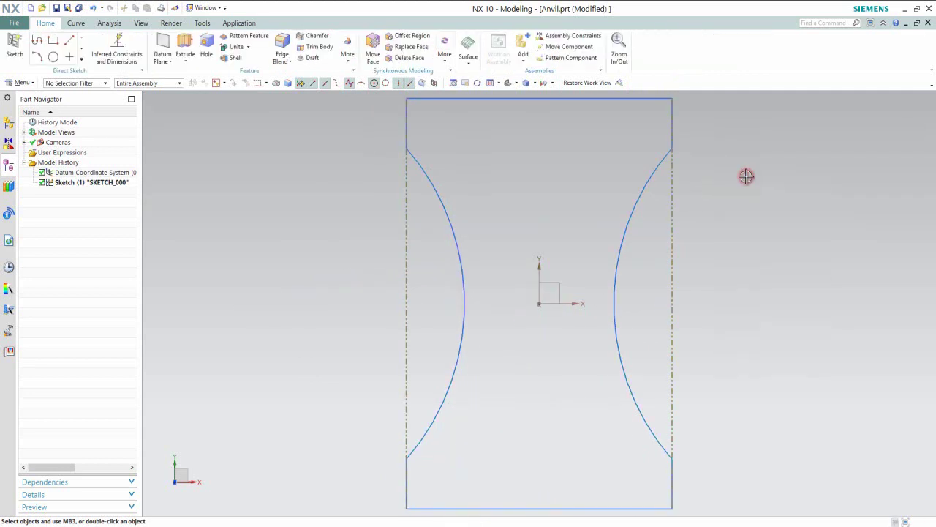
pyautogui.click(517, 83)
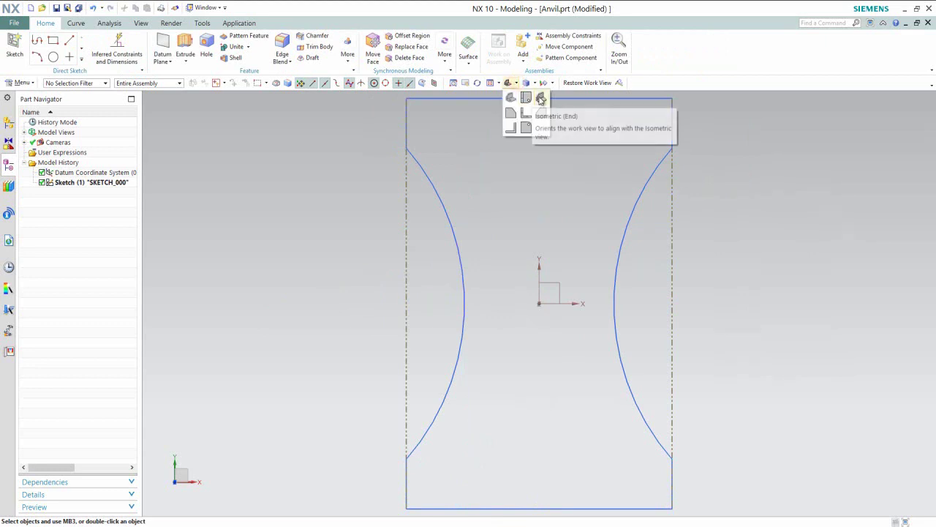
pyautogui.click(540, 97)
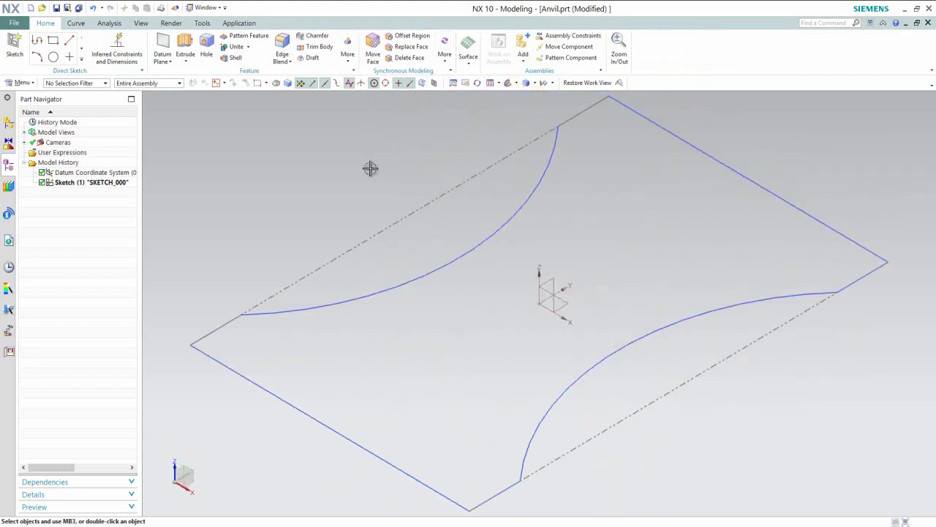
pyautogui.click(399, 153)
# Step: Extrude the closed base profile from 0 to 2 in, selecting its outline with the Connected Curves rule
pyautogui.click(183, 46)
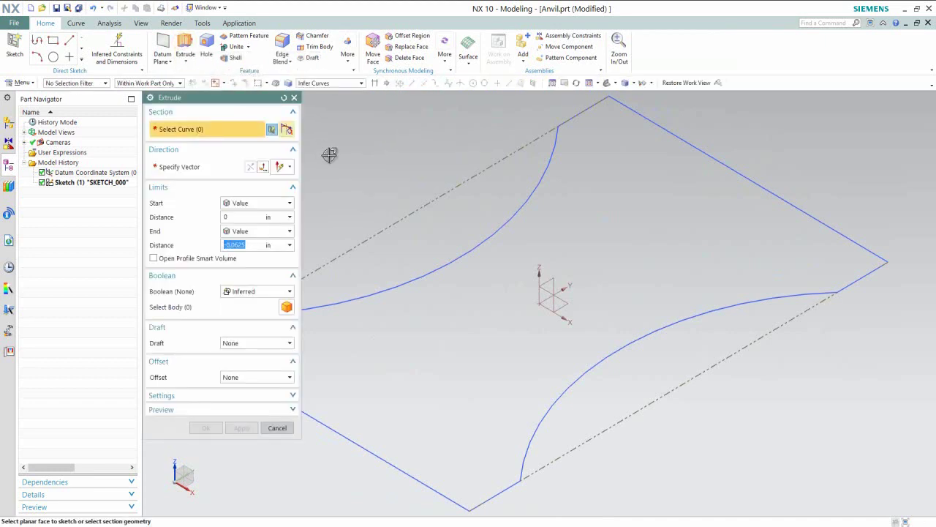
pyautogui.click(347, 84)
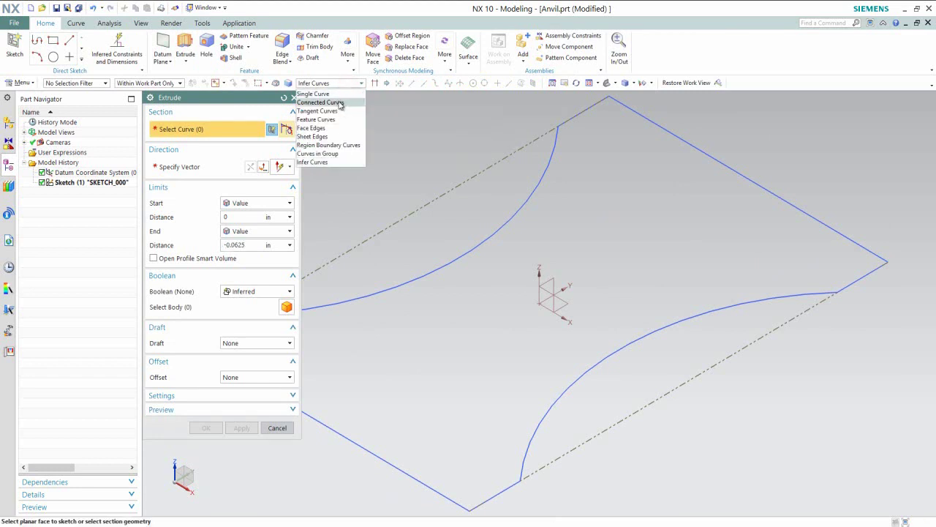
pyautogui.click(340, 103)
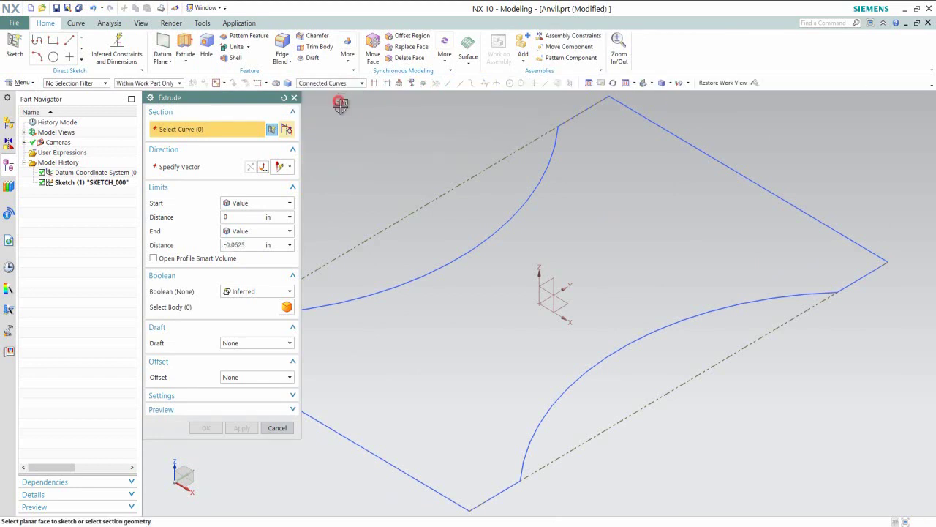
pyautogui.click(458, 260)
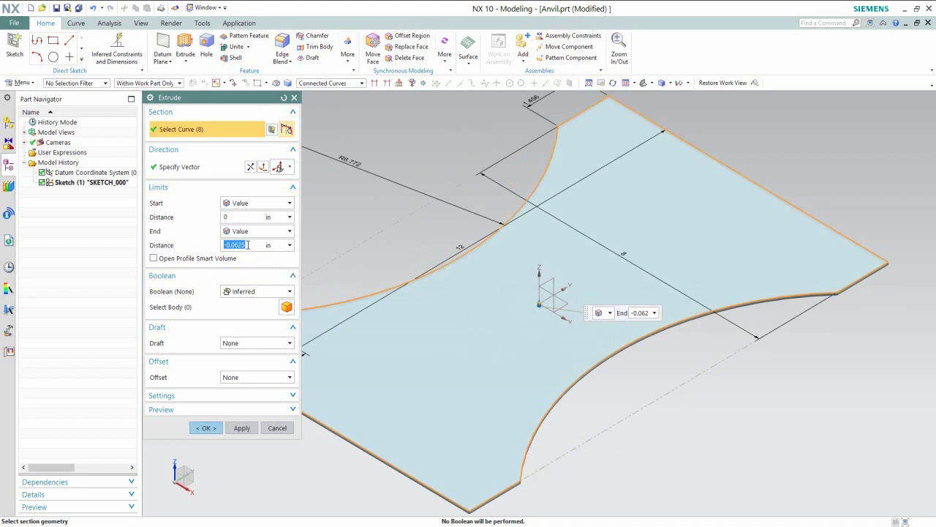
pyautogui.doubleClick(246, 245)
pyautogui.write('2')
pyautogui.press('Return')
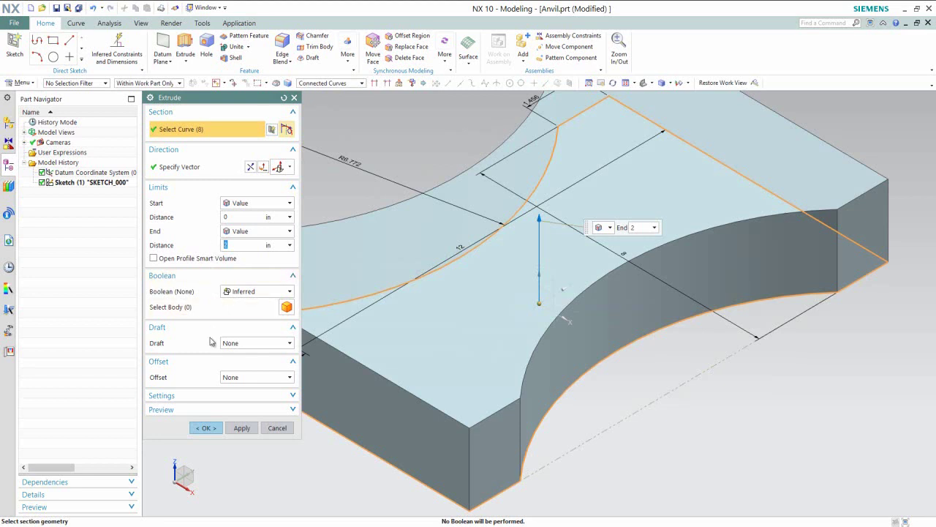
pyautogui.click(214, 428)
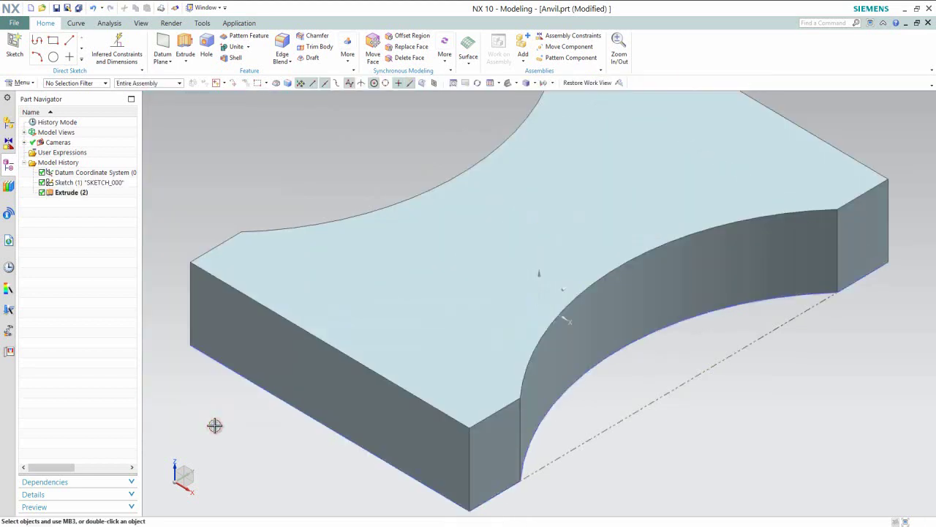
# Step: Fit the extruded base in the view and save the part
pyautogui.click(490, 83)
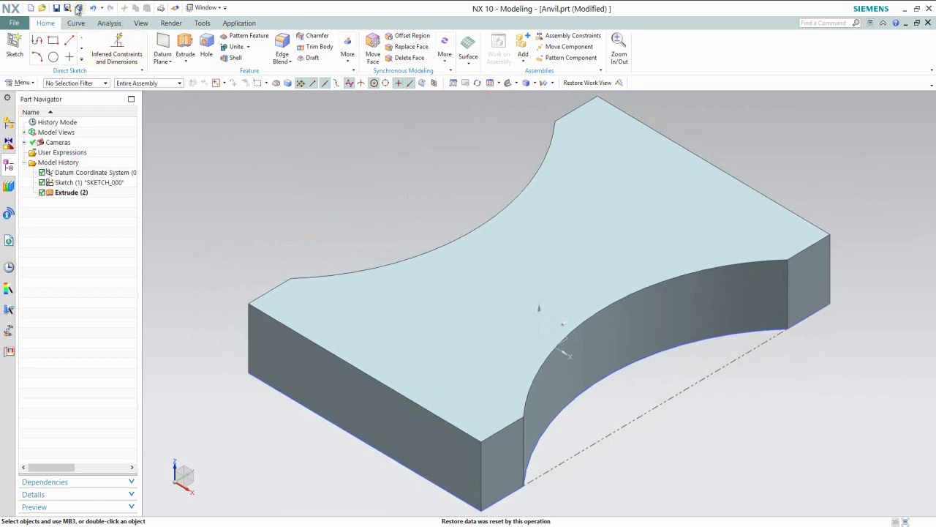
pyautogui.click(55, 9)
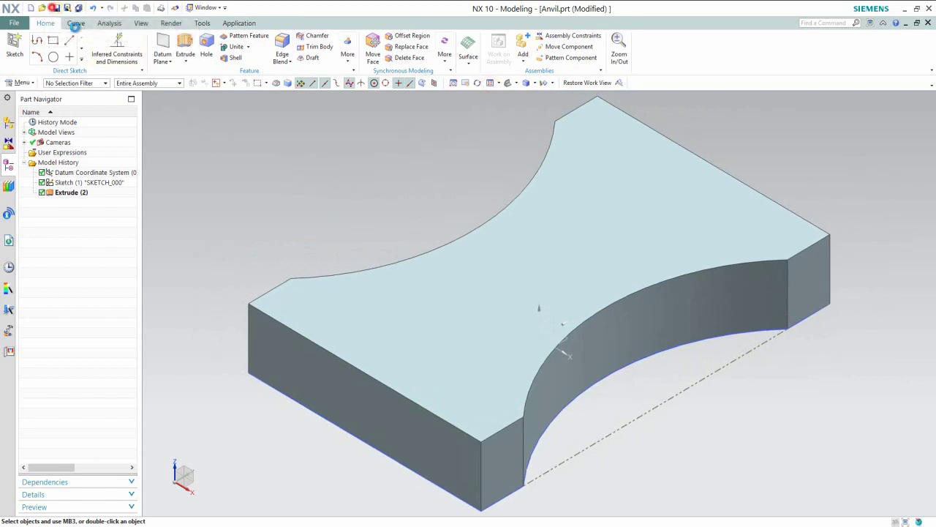
pyautogui.click(269, 176)
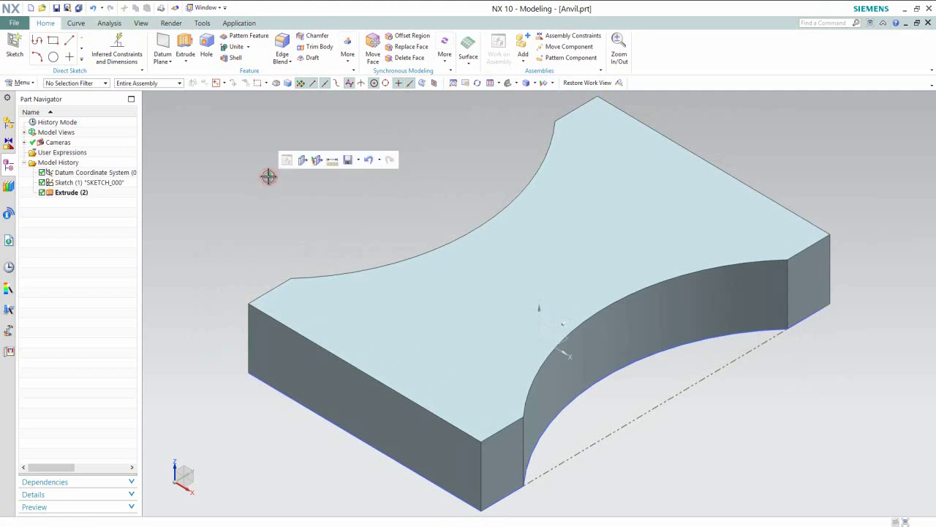
# Step: Hide the base sketch
pyautogui.click(106, 183)
pyautogui.rightClick(106, 184)
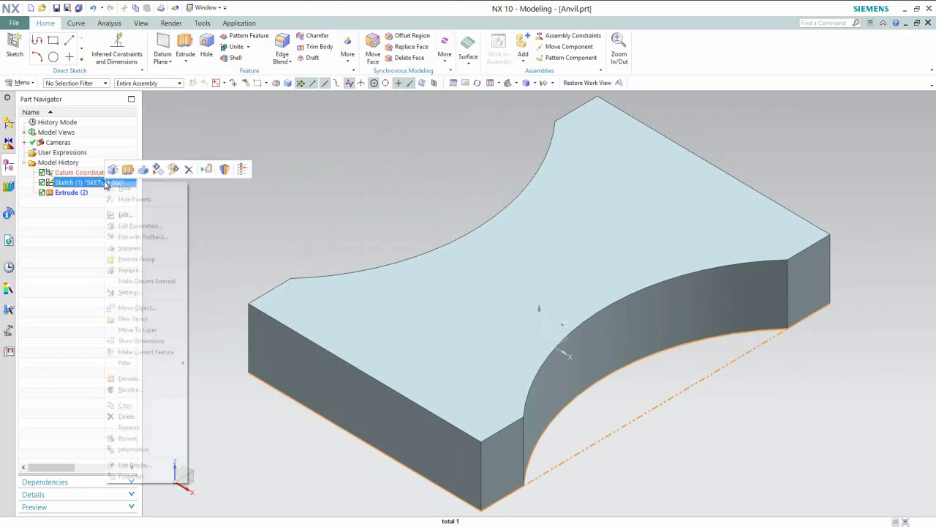
pyautogui.click(124, 188)
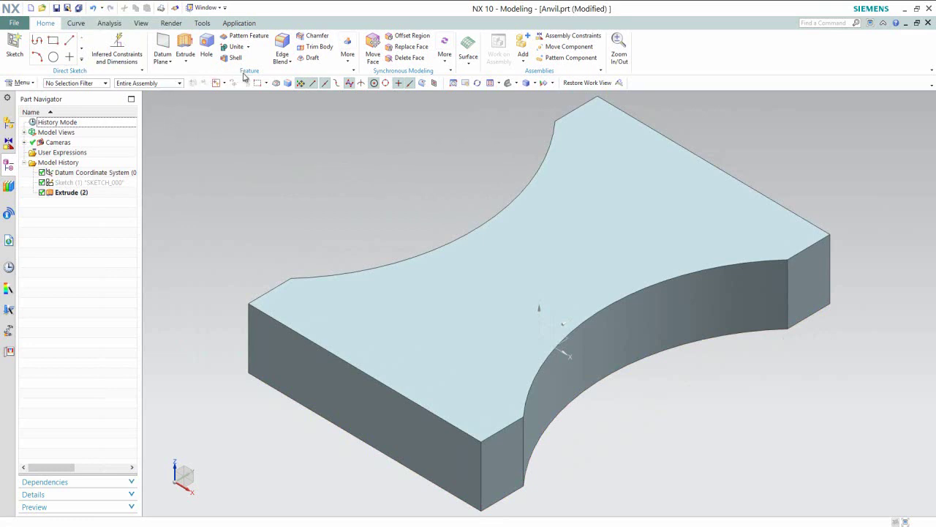
# Step: Create an associative datum plane offset 7.5 in from the base's bottom face, reversed to lie above the body
pyautogui.click(170, 61)
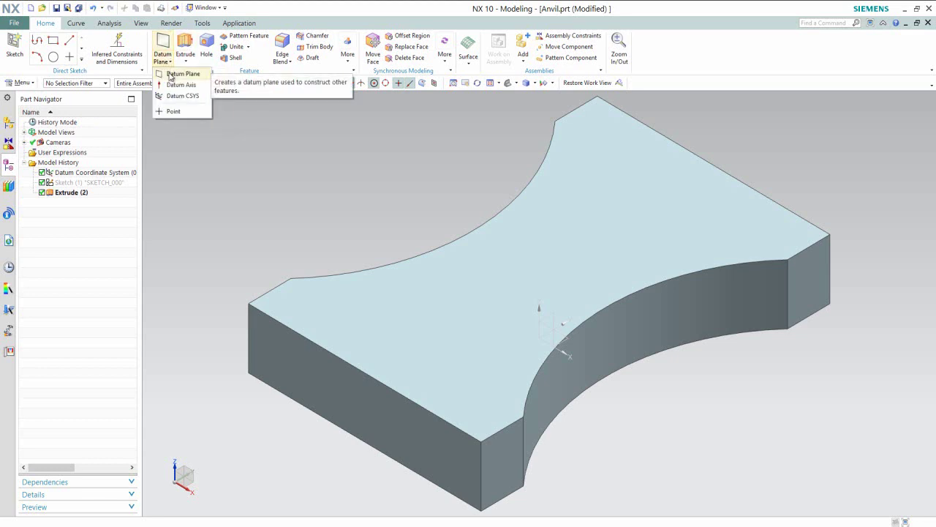
pyautogui.click(182, 74)
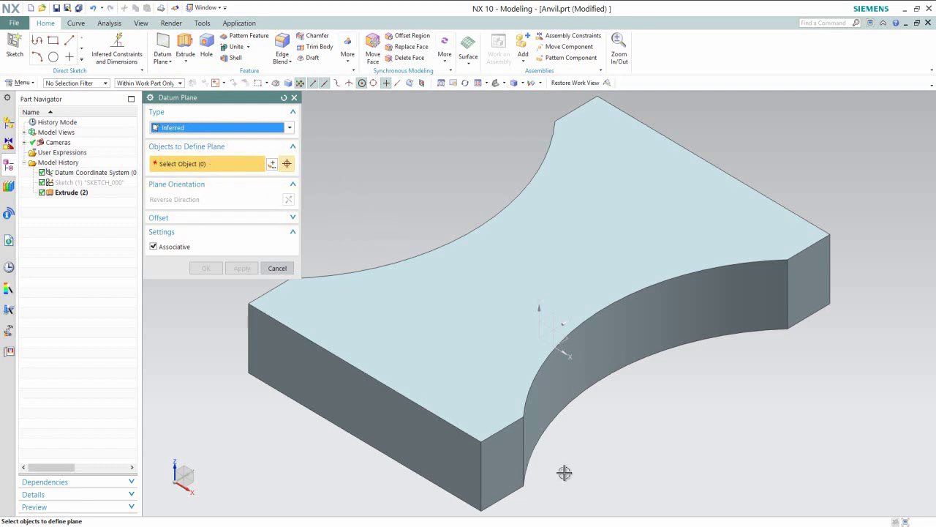
pyautogui.moveTo(559, 472); pyautogui.dragTo(560, 420, button='middle')
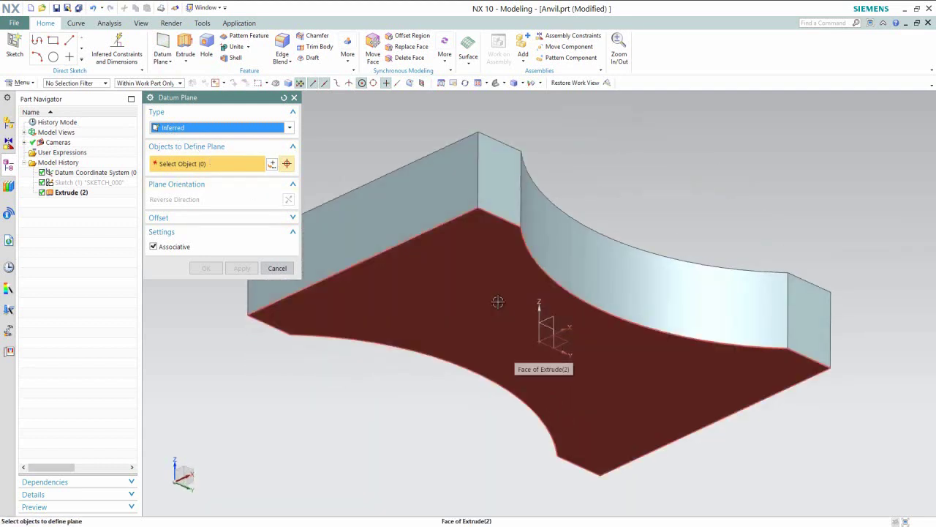
pyautogui.click(498, 304)
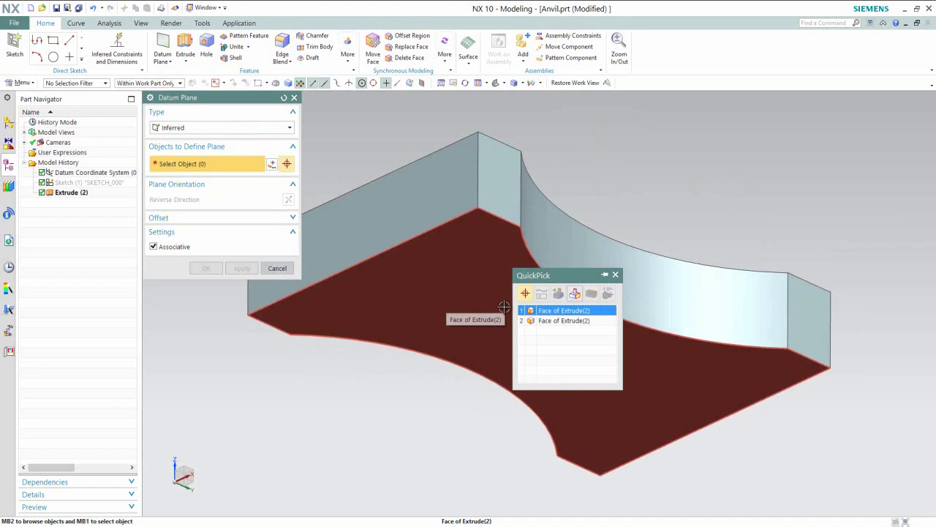
pyautogui.click(545, 310)
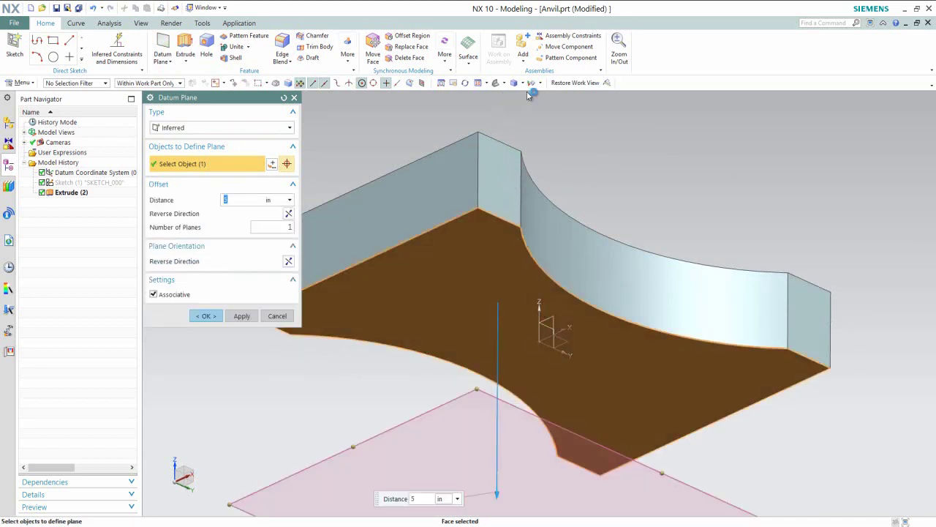
pyautogui.click(562, 84)
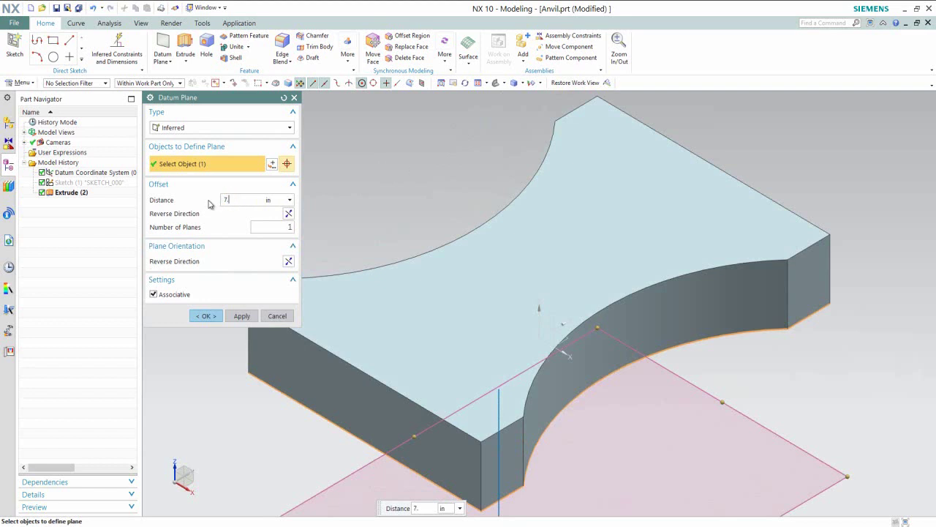
pyautogui.press('Return')
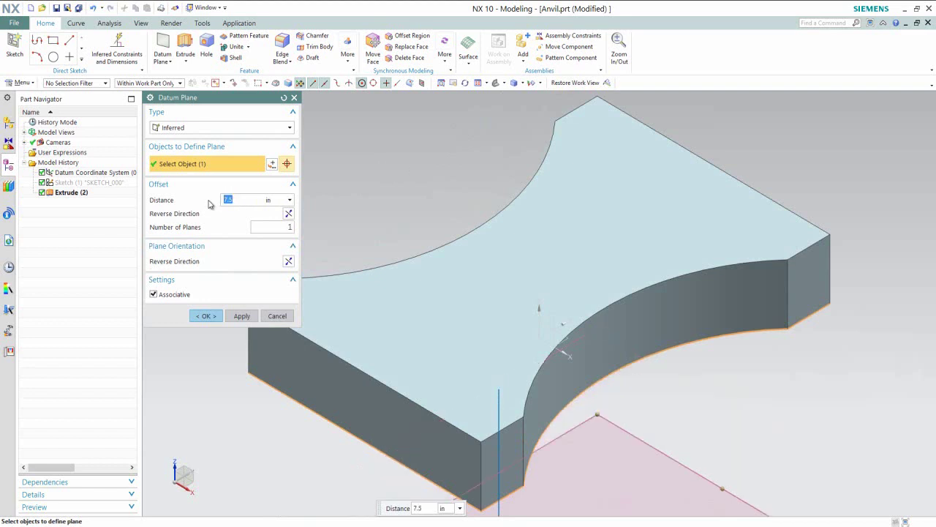
pyautogui.click(289, 214)
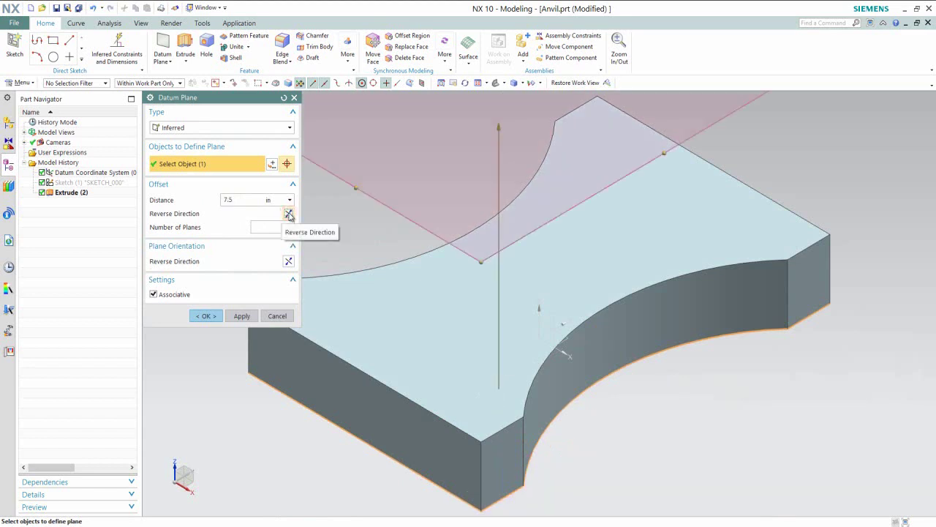
pyautogui.click(205, 317)
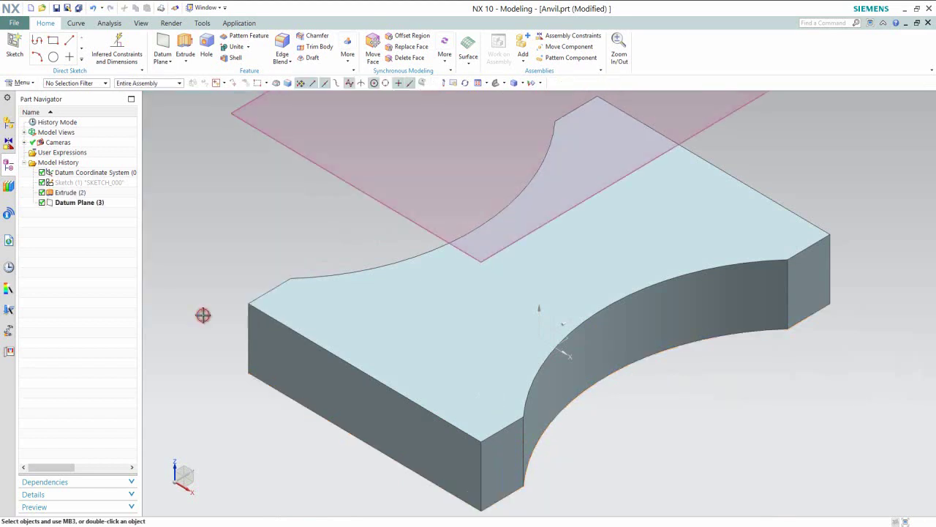
# Step: Create a sketch in the task environment on the datum plane above the base
pyautogui.click(490, 85)
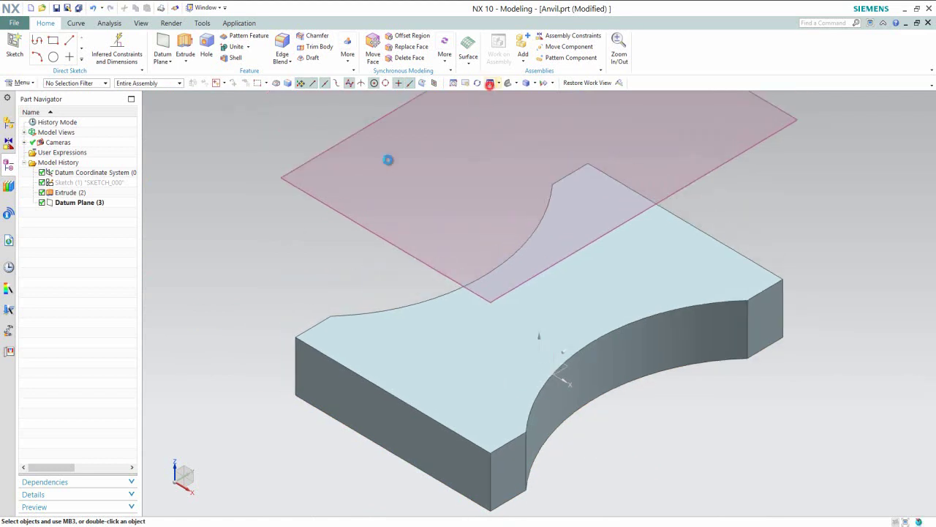
pyautogui.click(255, 245)
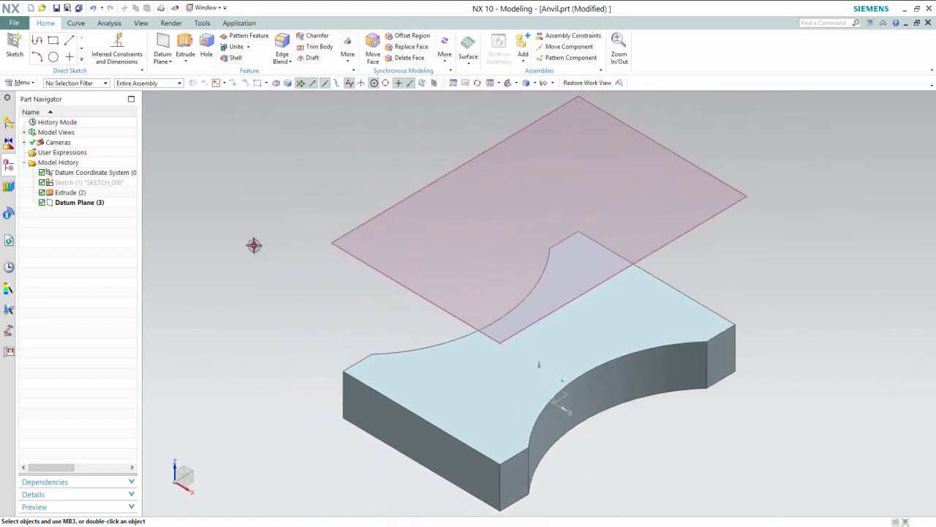
pyautogui.click(254, 245)
pyautogui.click(350, 250)
pyautogui.click(350, 250)
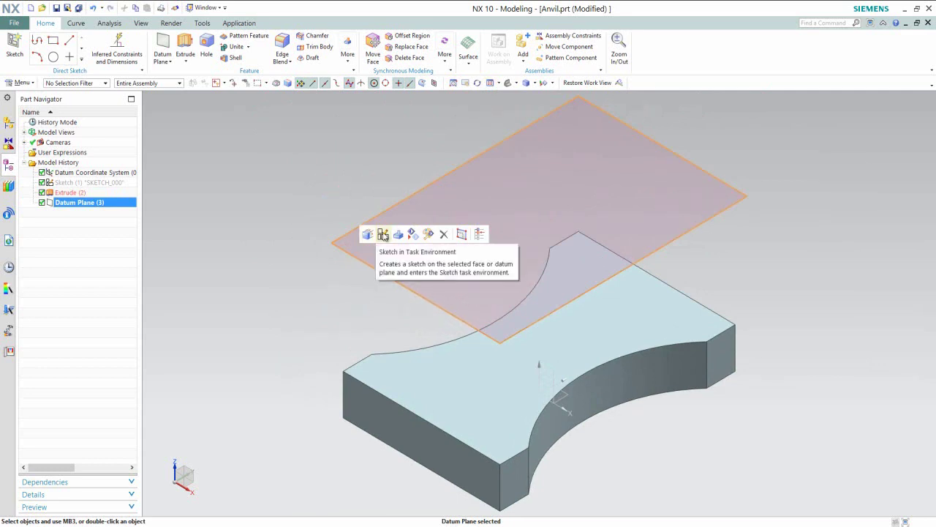
pyautogui.click(383, 234)
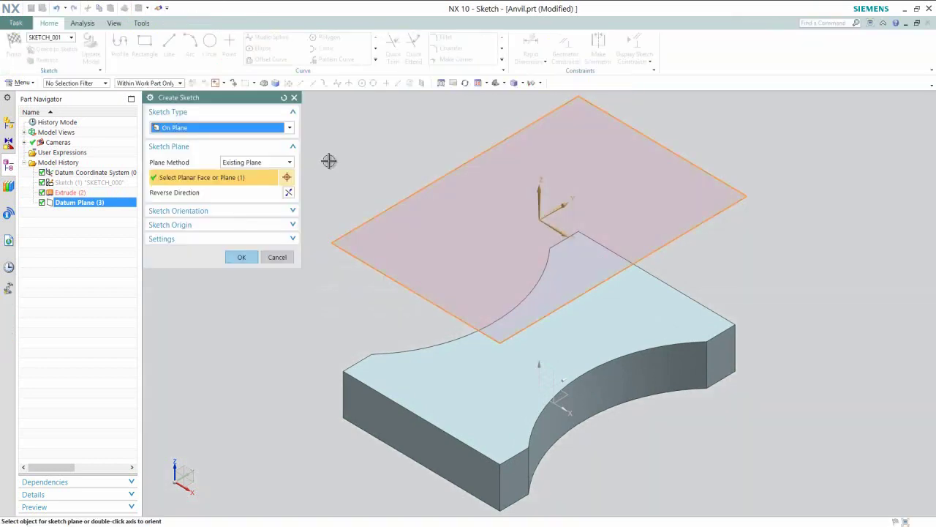
pyautogui.click(244, 257)
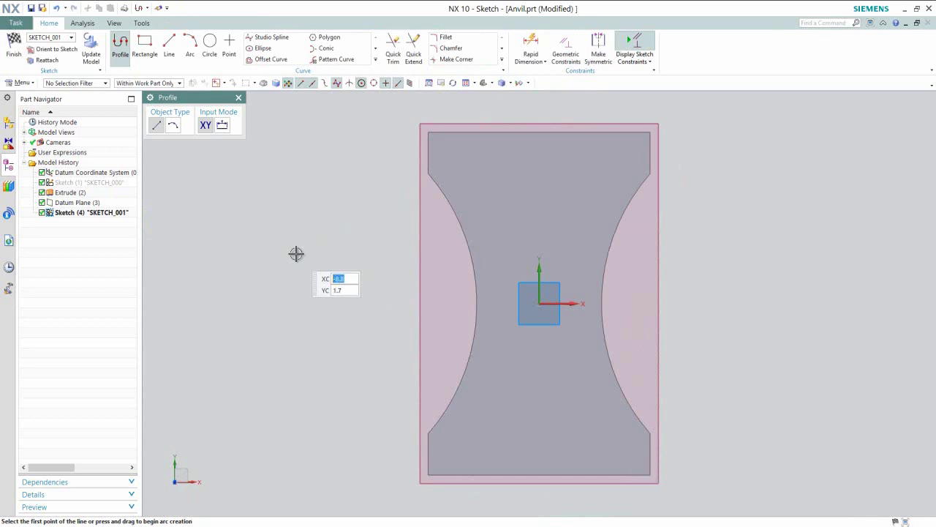
# Step: Sketch a rectangle about 3.8 in wide and 7.2 in high around the sketch origin
pyautogui.click(145, 46)
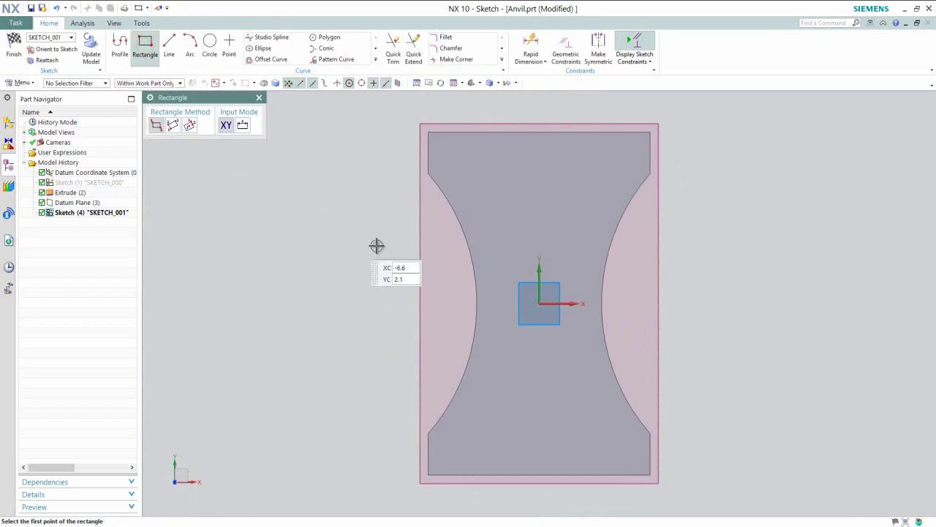
pyautogui.click(482, 198)
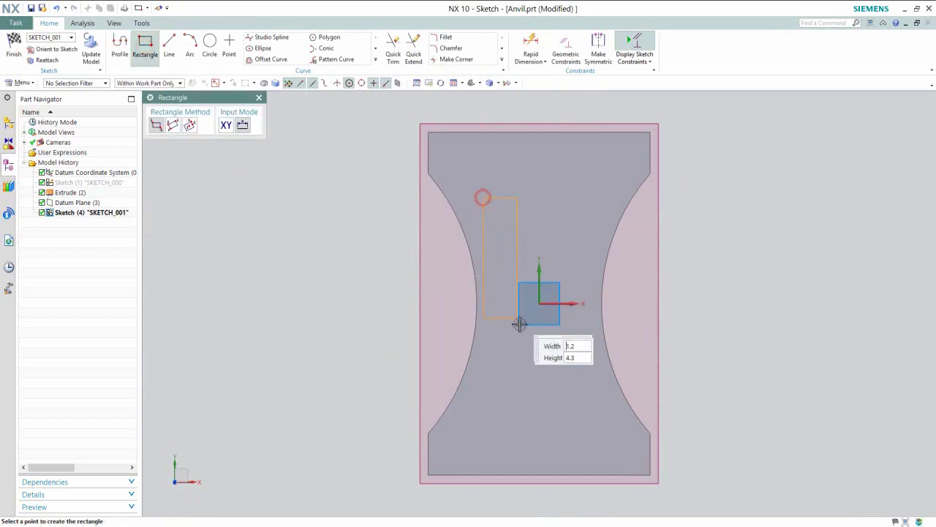
pyautogui.click(589, 402)
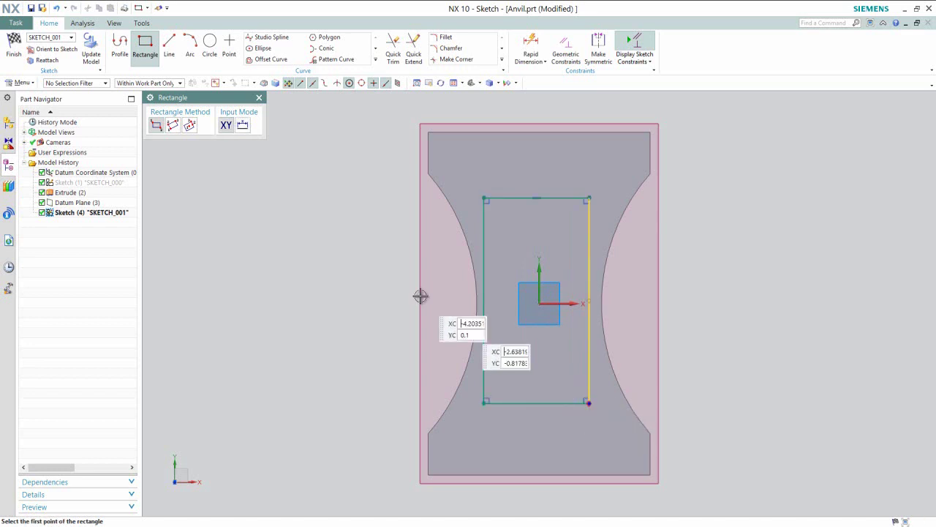
pyautogui.press('Escape')
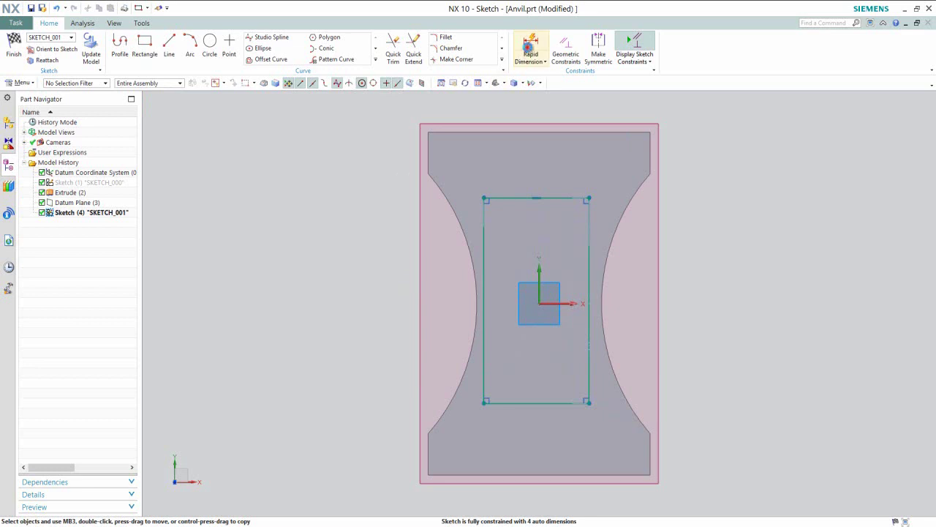
# Step: Dimension the rectangle with a height of 7 in and a width of 5 in
pyautogui.click(529, 48)
pyautogui.click(485, 237)
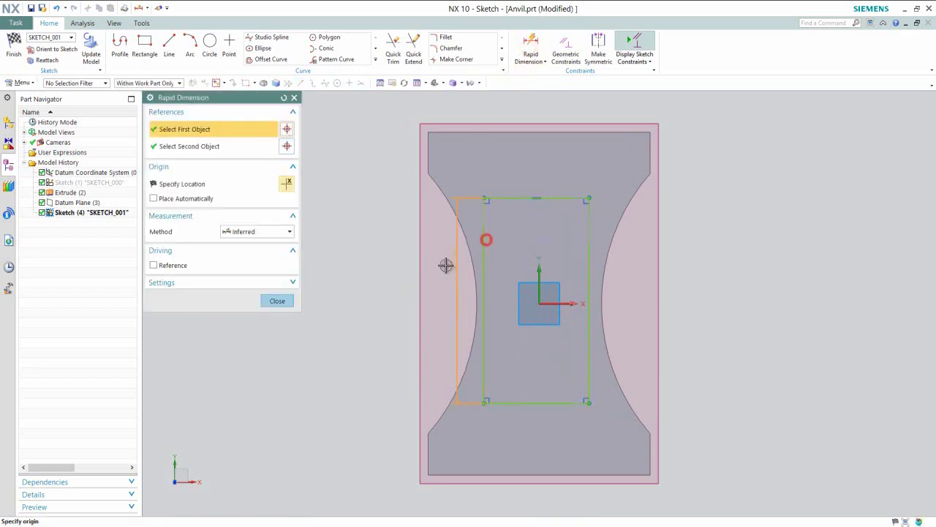
pyautogui.click(437, 270)
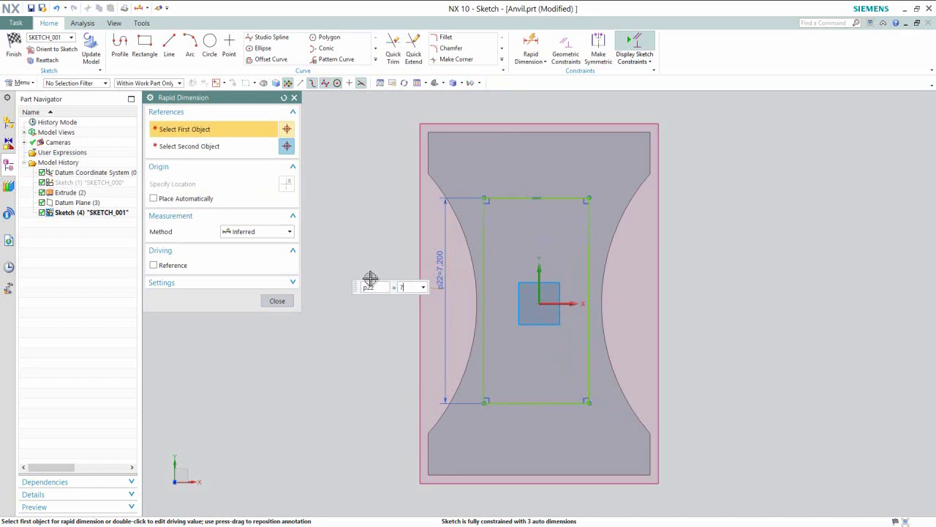
pyautogui.write('7')
pyautogui.press('Return')
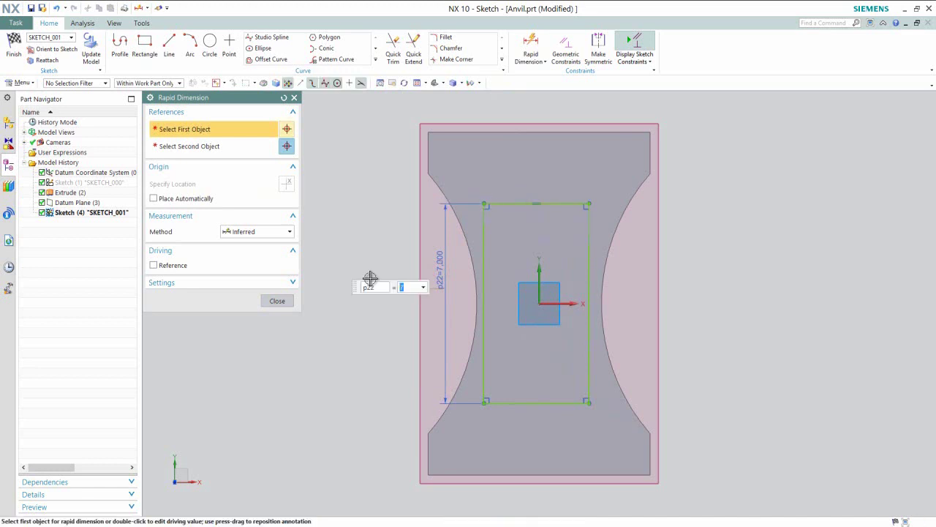
pyautogui.click(523, 203)
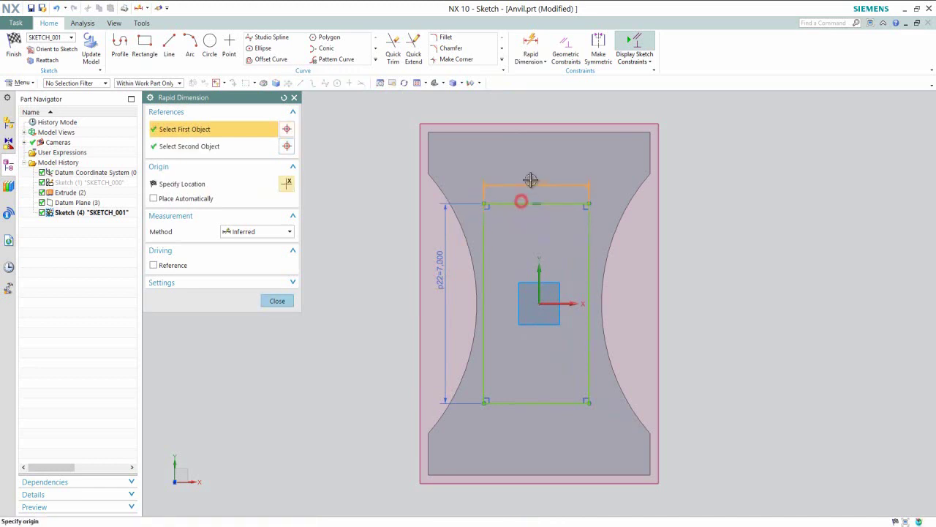
pyautogui.click(537, 177)
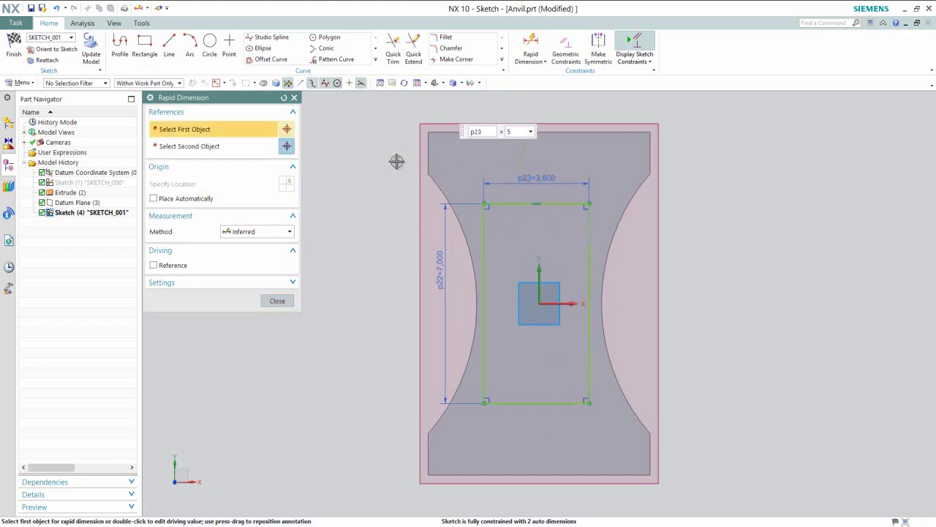
pyautogui.press('Return')
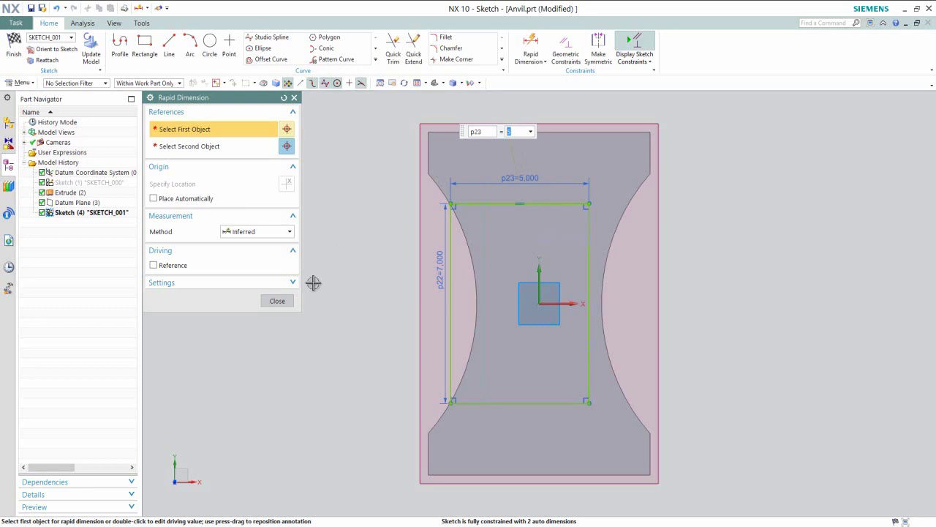
pyautogui.click(283, 301)
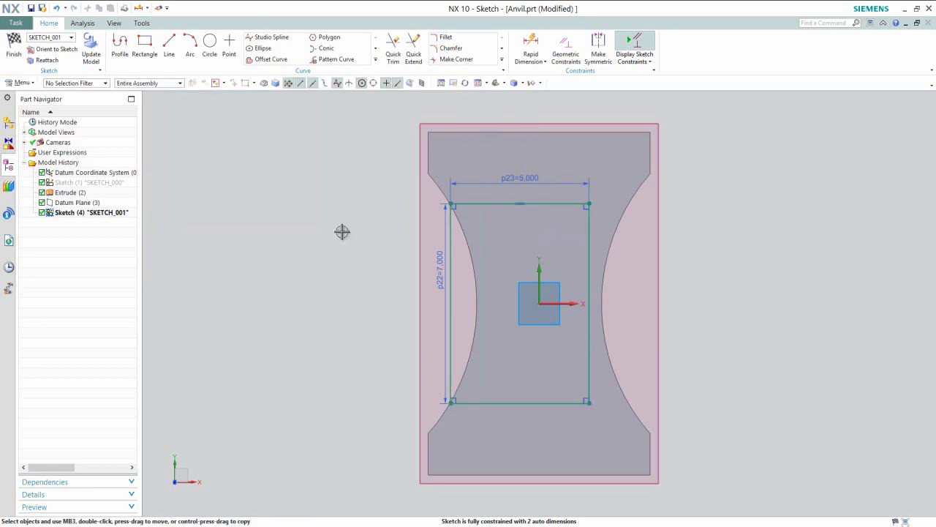
# Step: Make the rectangle's two vertical sides symmetric about the Y axis of the datum coordinate system
pyautogui.rightClick(394, 201)
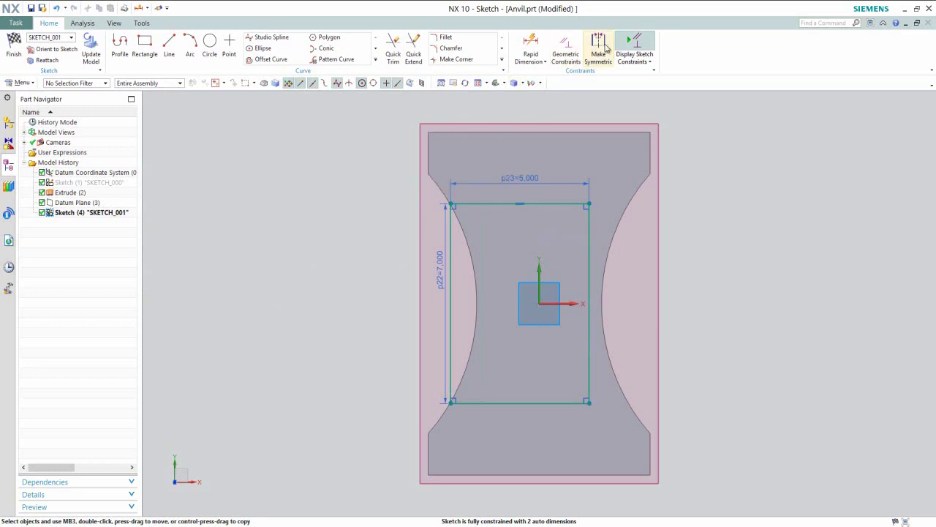
pyautogui.click(598, 43)
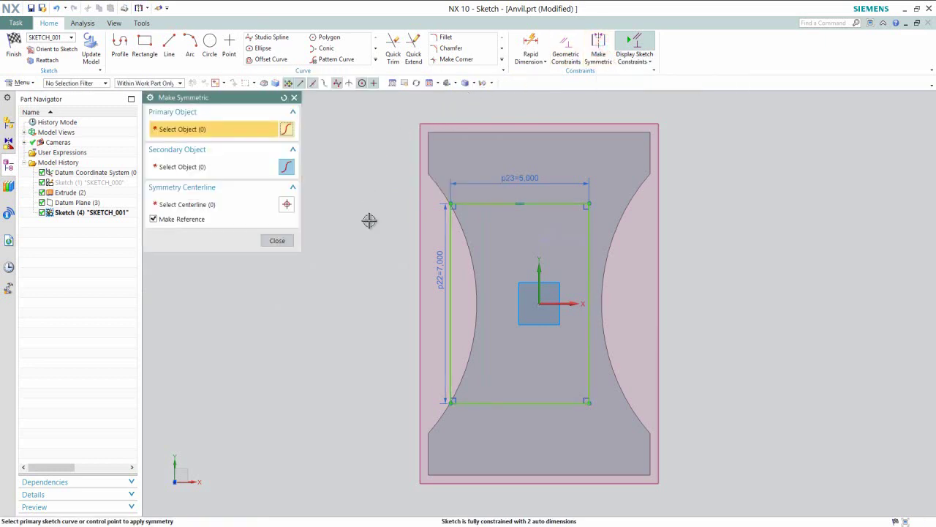
pyautogui.click(448, 242)
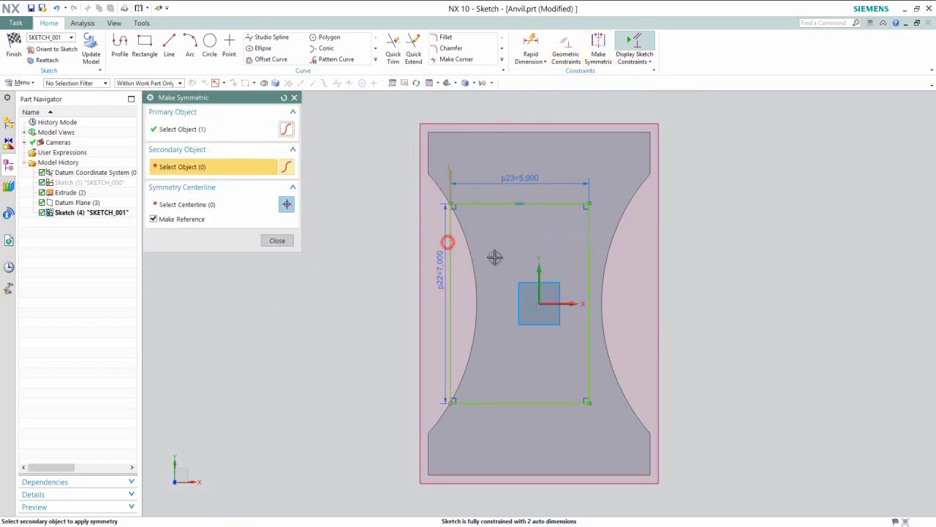
pyautogui.click(589, 251)
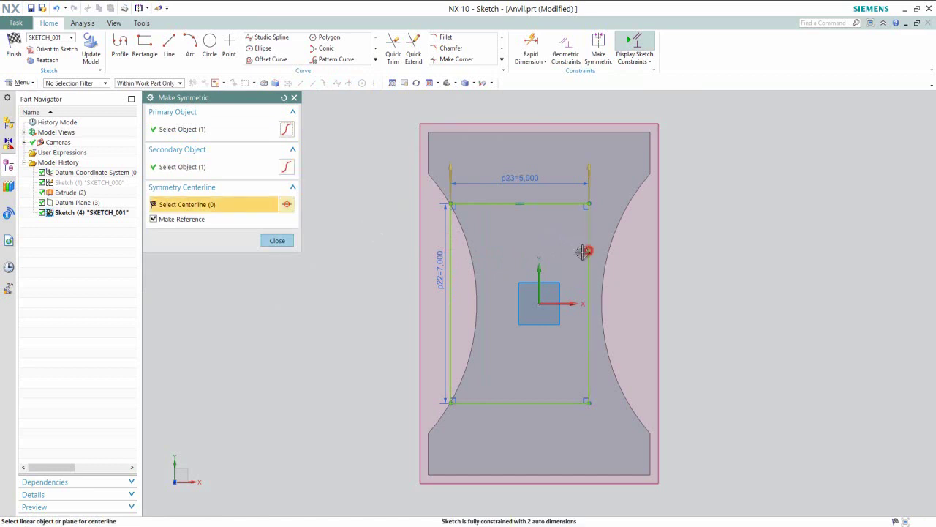
pyautogui.click(540, 272)
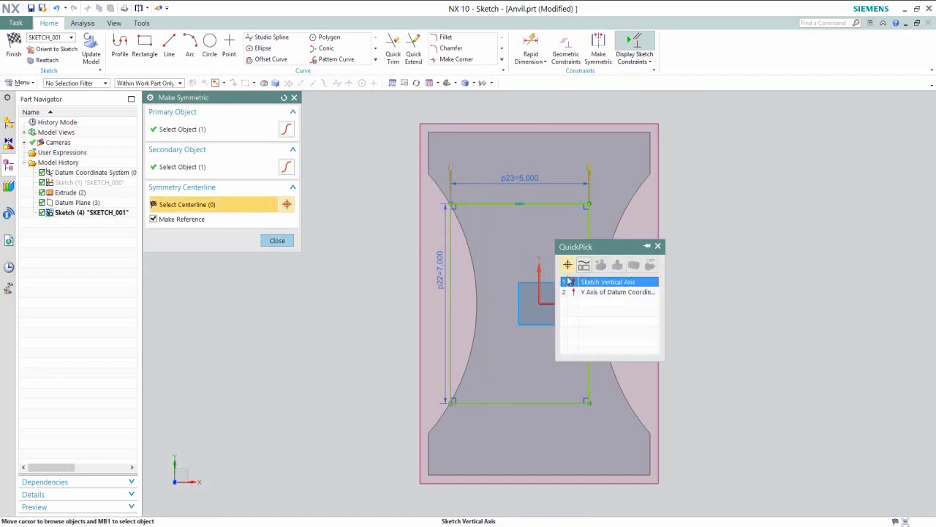
pyautogui.click(589, 292)
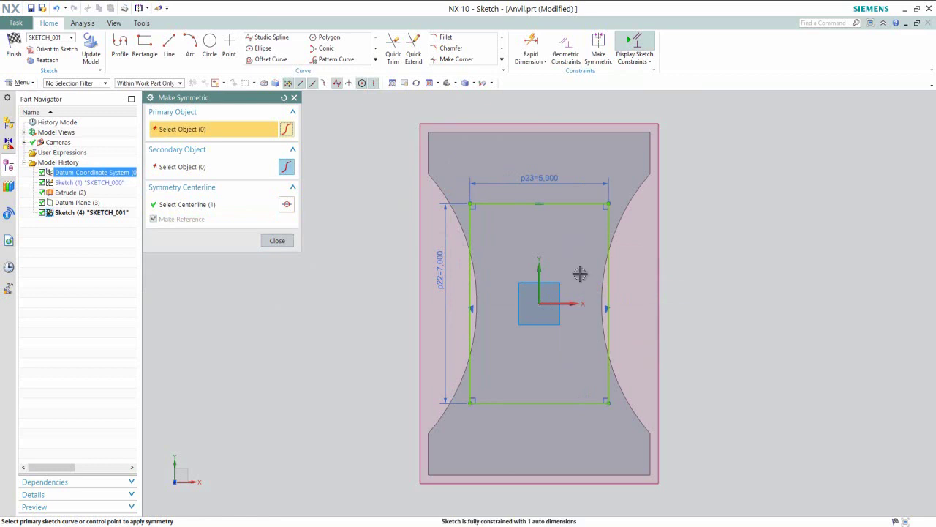
# Step: Make the rectangle's two horizontal sides symmetric about the X axis of the datum coordinate system
pyautogui.click(579, 205)
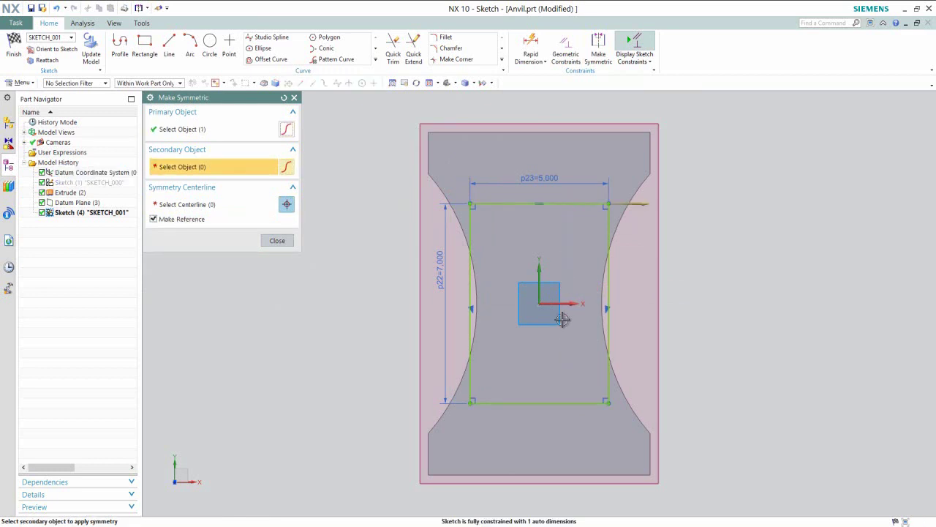
pyautogui.click(559, 402)
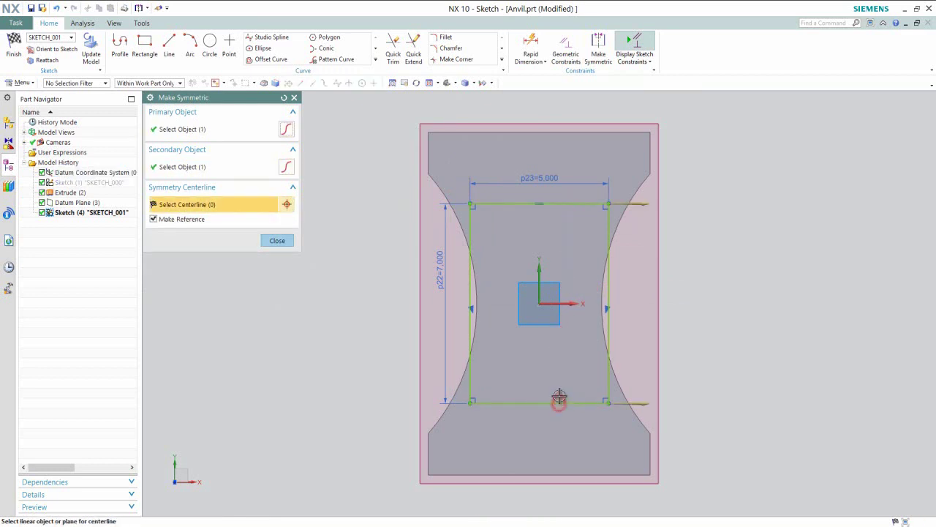
pyautogui.click(557, 305)
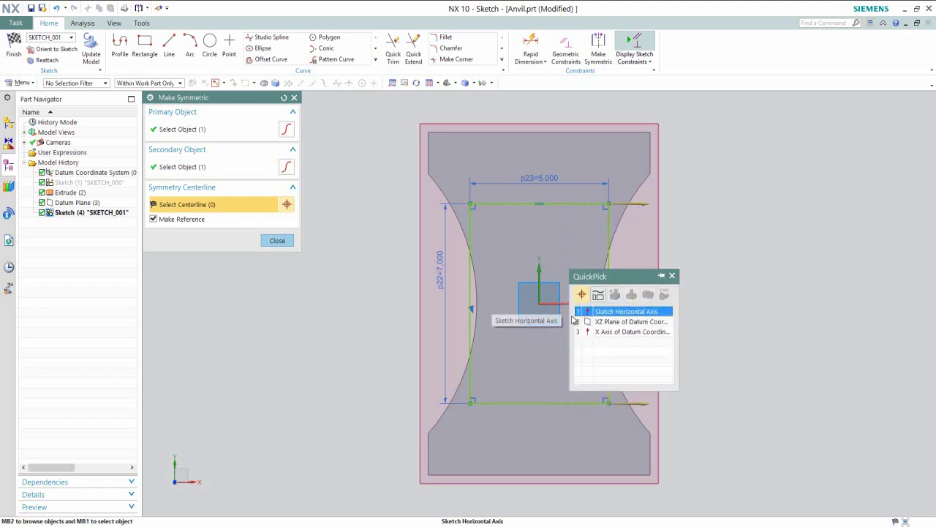
pyautogui.click(591, 331)
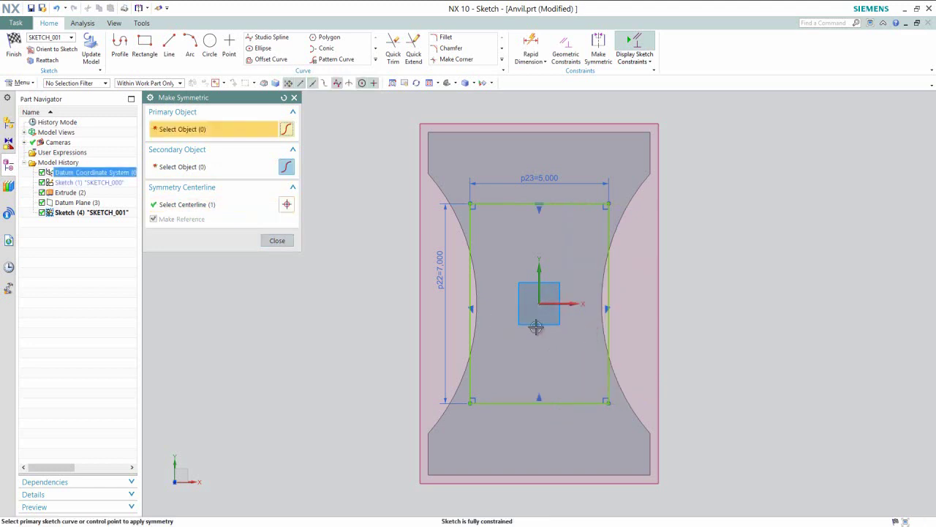
pyautogui.click(282, 239)
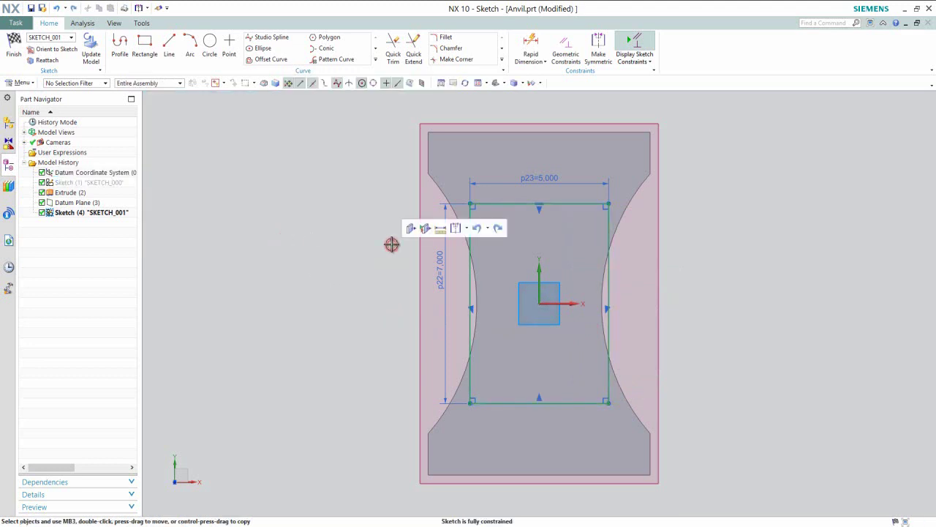
# Step: Place a sketch point on the rectangle's left side, a little below its upper corner
pyautogui.click(229, 44)
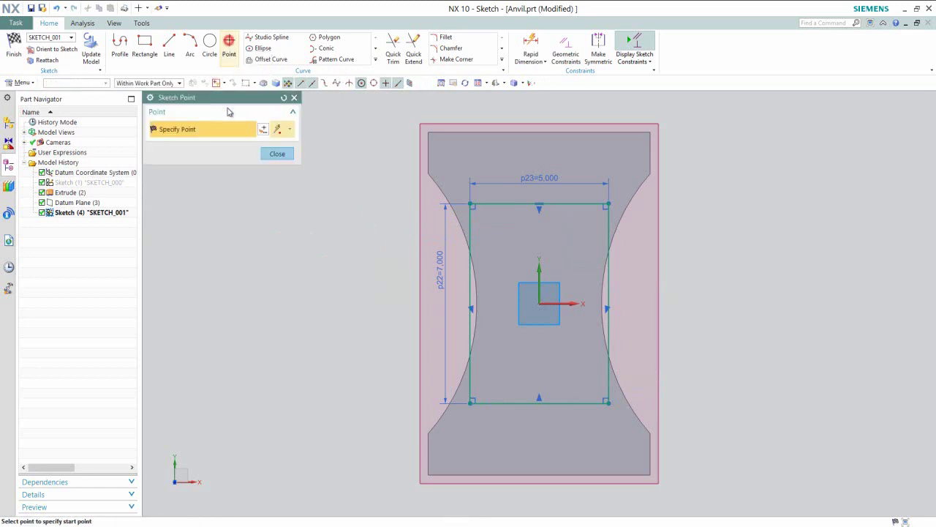
pyautogui.click(469, 224)
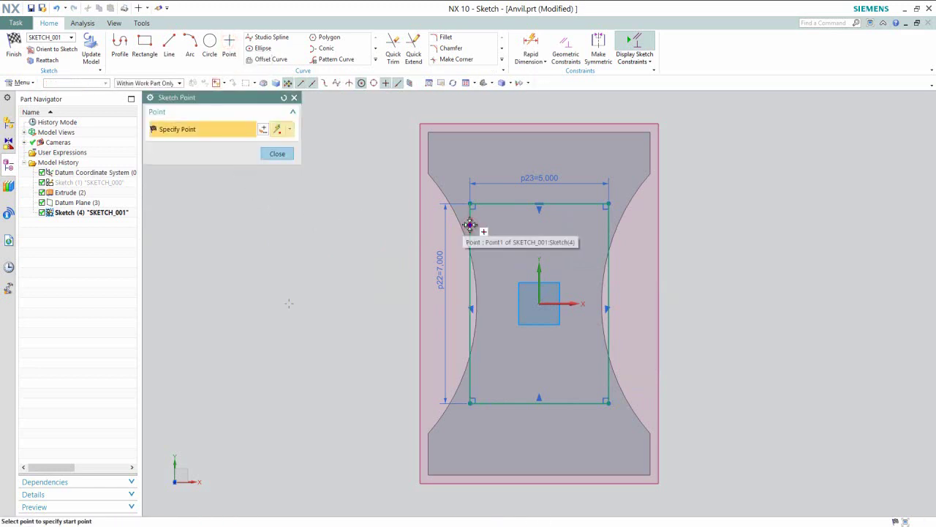
pyautogui.press('Escape')
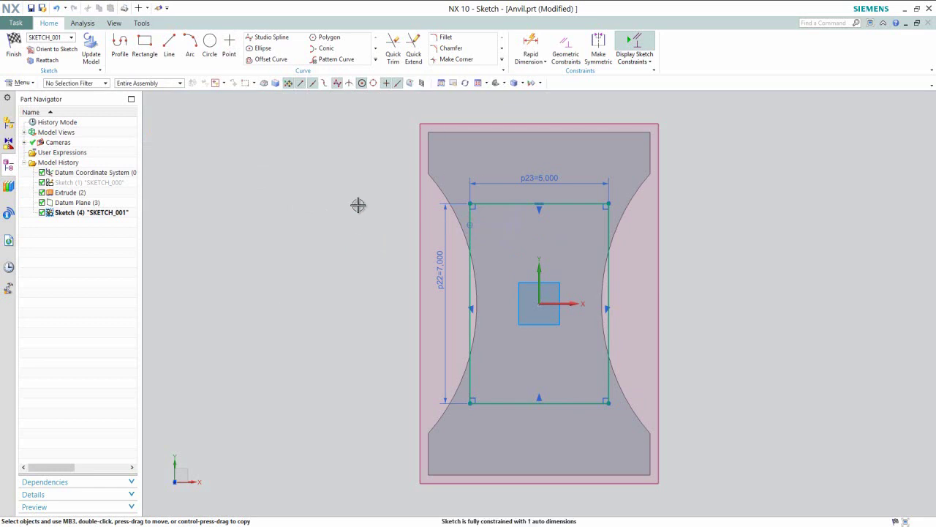
# Step: Dimension the point 1.456 in below the rectangle's upper-left corner
pyautogui.click(531, 46)
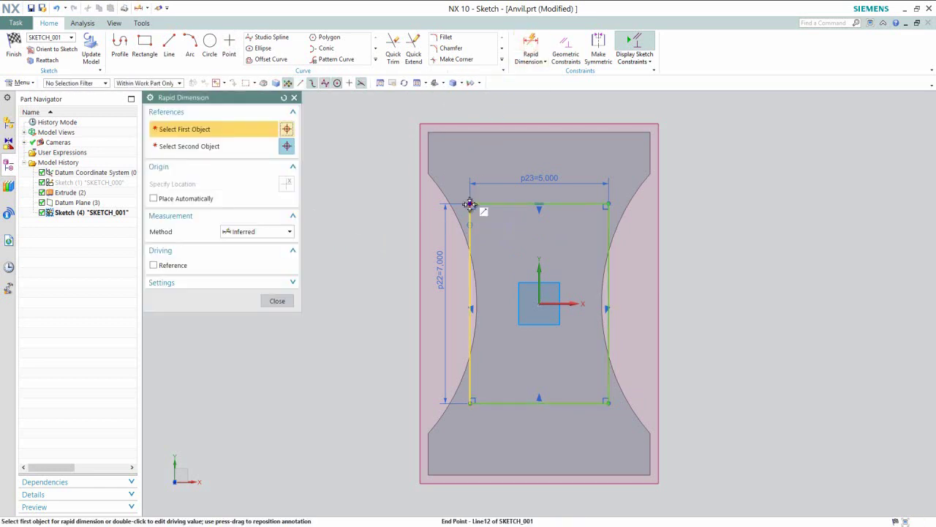
pyautogui.click(469, 207)
pyautogui.click(469, 226)
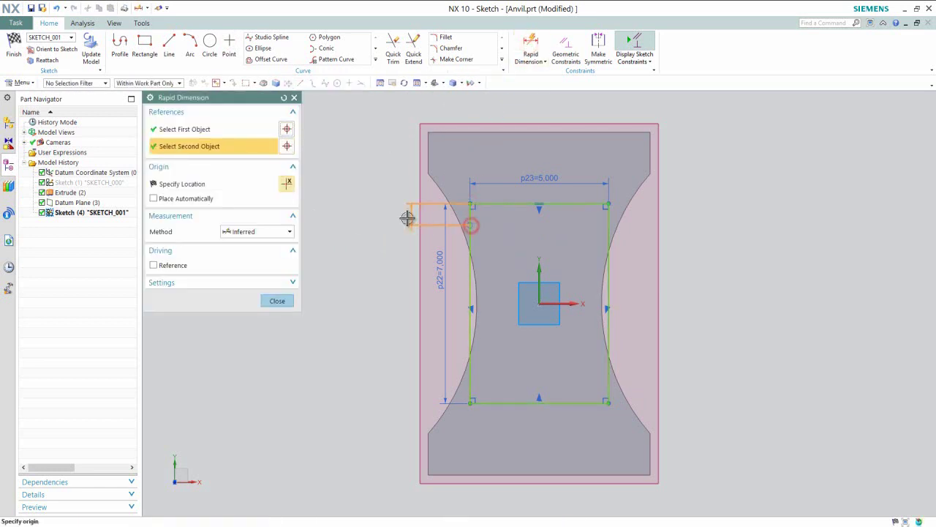
pyautogui.click(410, 218)
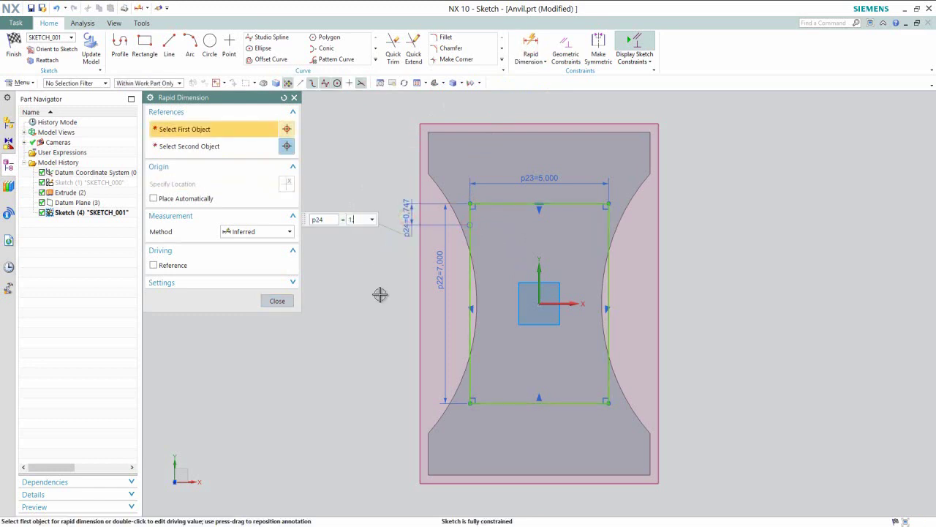
pyautogui.write('1.456')
pyautogui.press('Return')
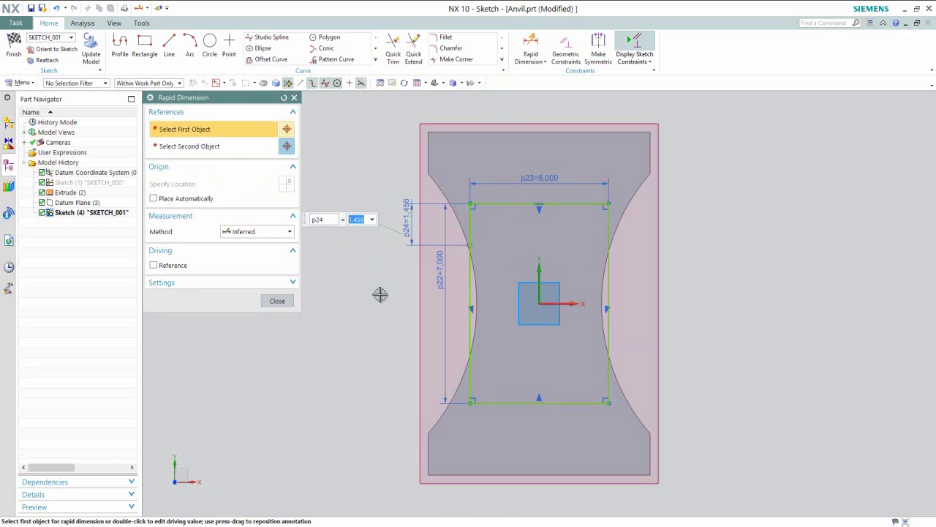
pyautogui.click(277, 300)
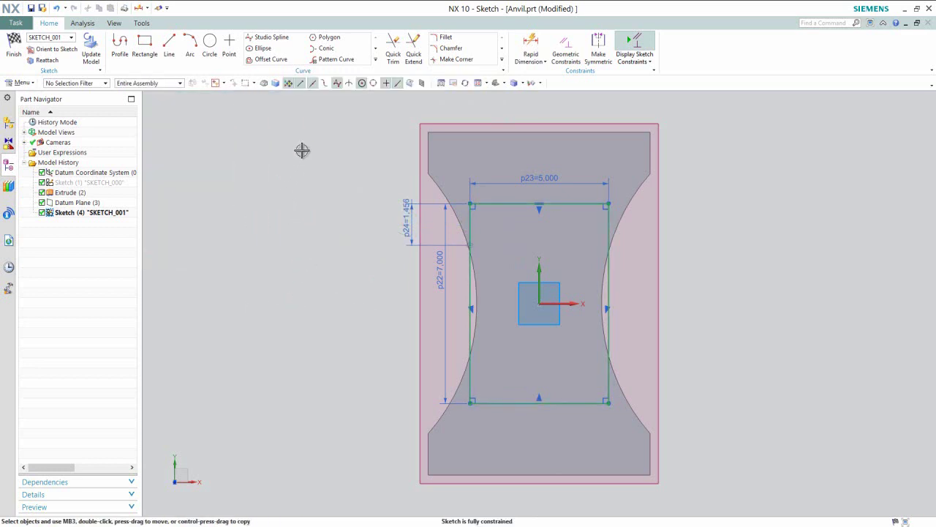
# Step: Mirror the sketch point on the rectangle's left side across the sketch's vertical axis onto the opposite side
pyautogui.click(376, 62)
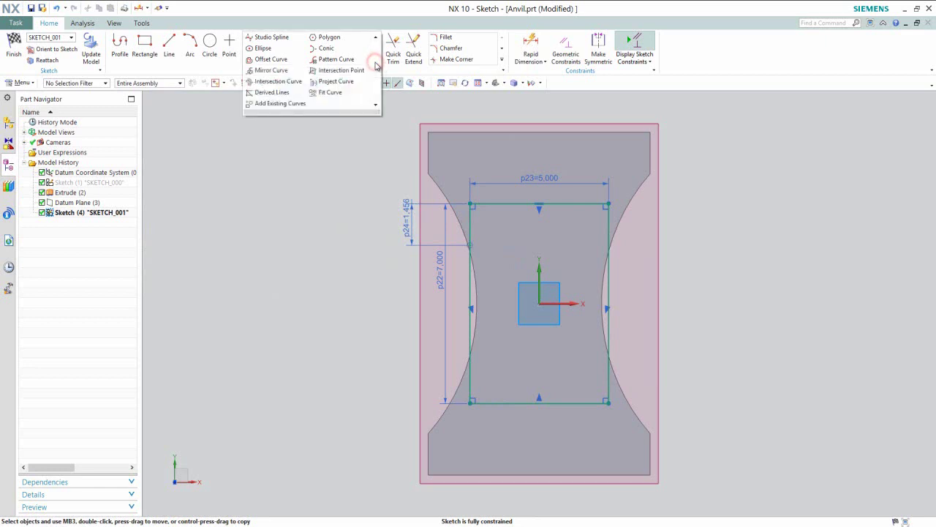
pyautogui.click(271, 69)
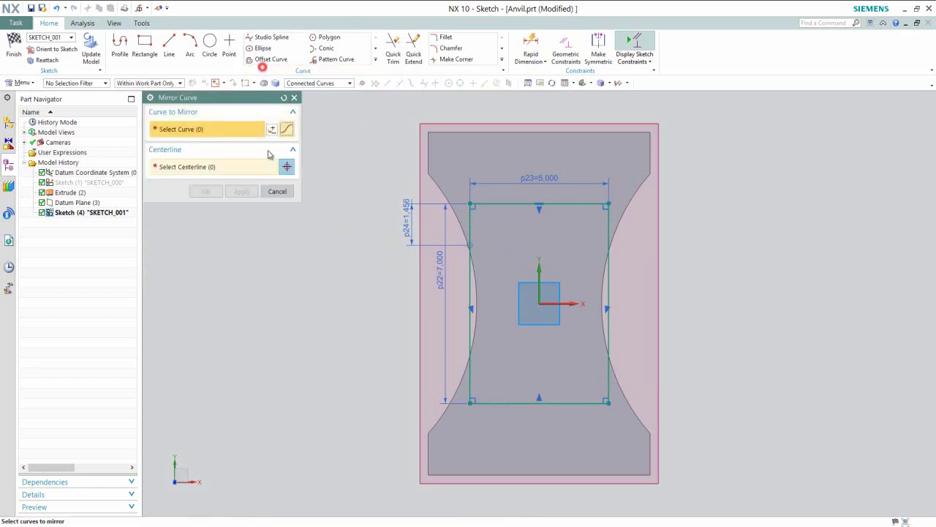
pyautogui.click(472, 246)
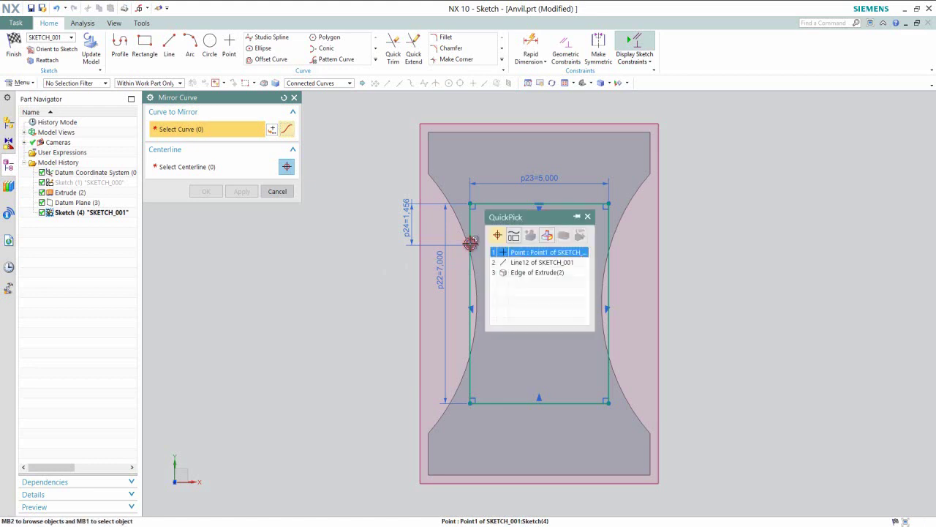
pyautogui.click(509, 252)
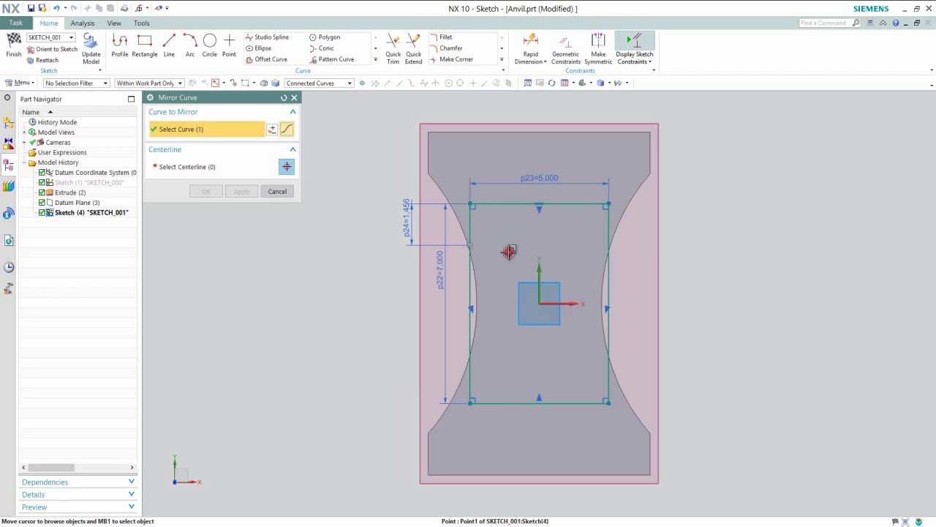
pyautogui.click(219, 170)
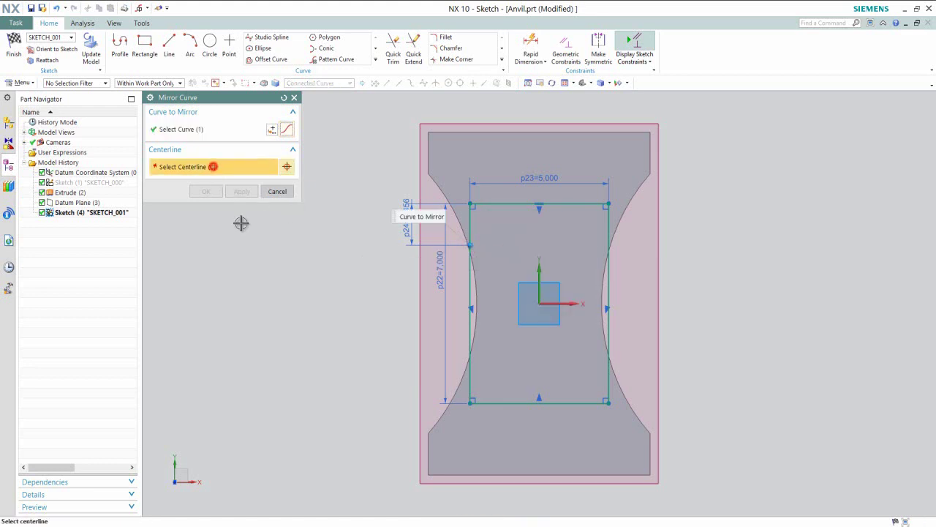
pyautogui.click(540, 270)
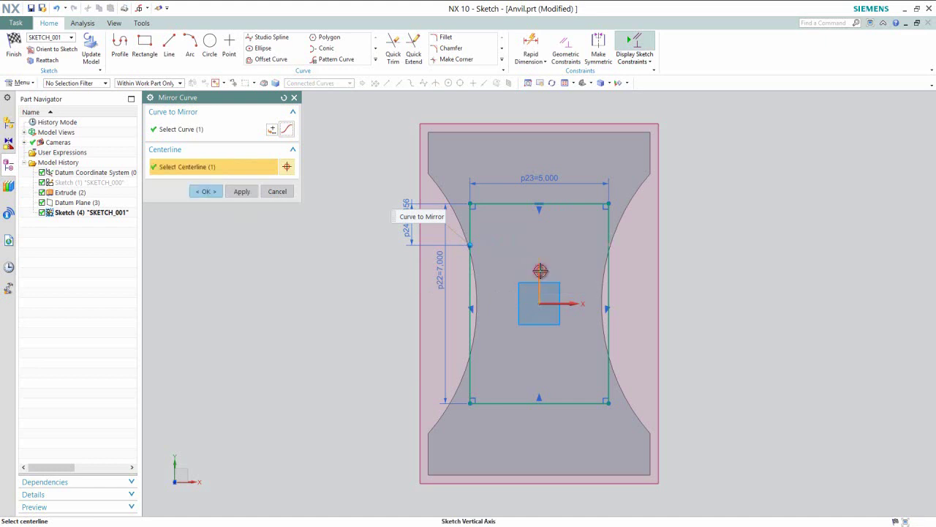
pyautogui.click(241, 191)
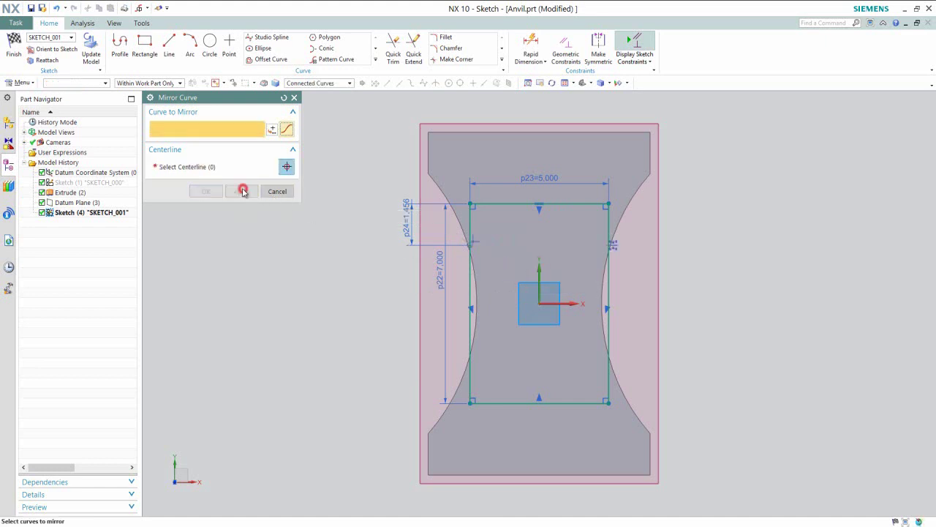
# Step: Mirror both upper sketch points across the sketch's horizontal axis and finish the sketch
pyautogui.click(470, 245)
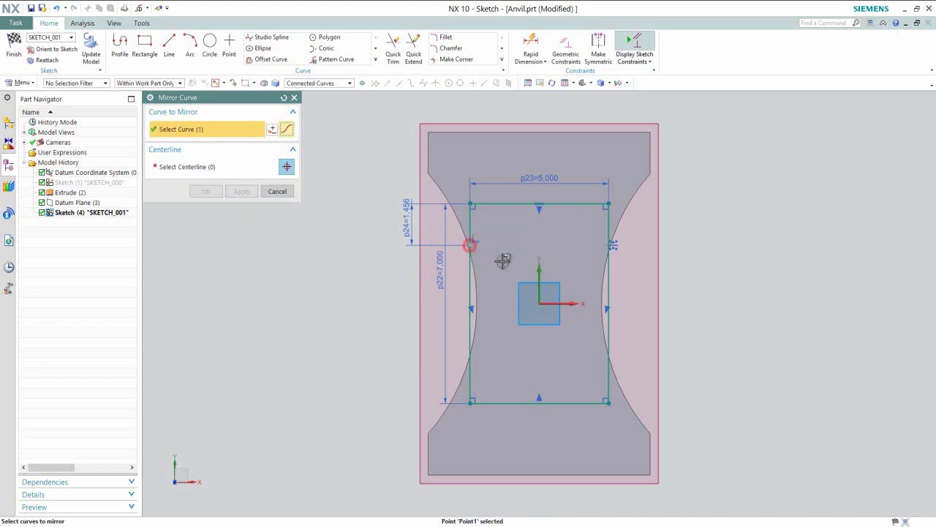
pyautogui.click(610, 244)
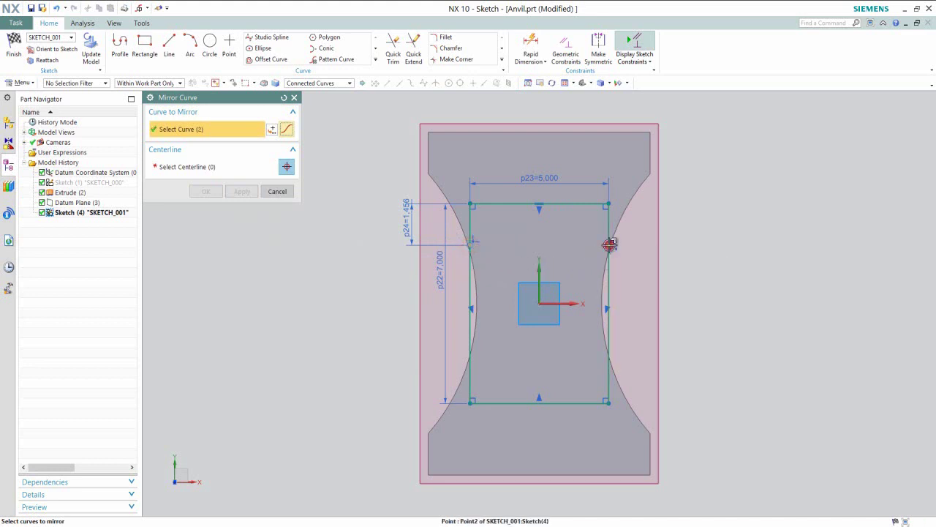
pyautogui.click(208, 166)
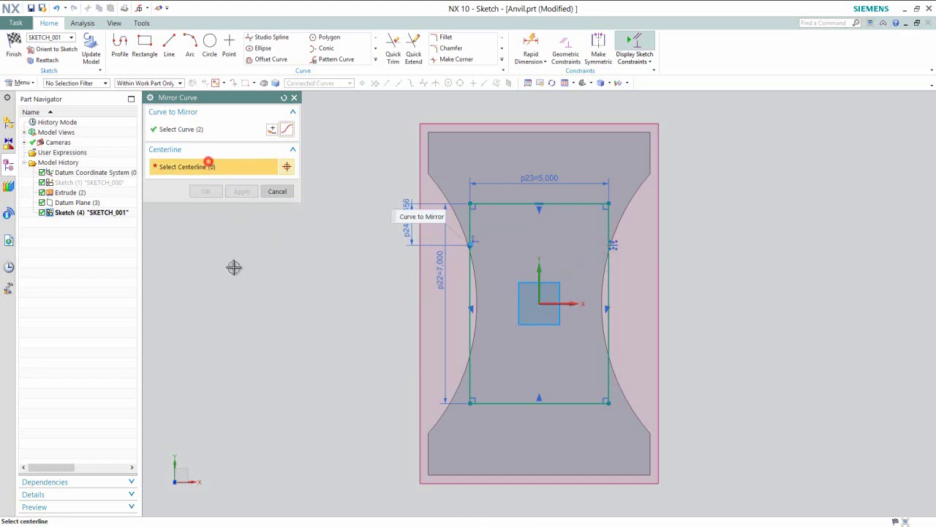
pyautogui.click(554, 303)
pyautogui.click(207, 191)
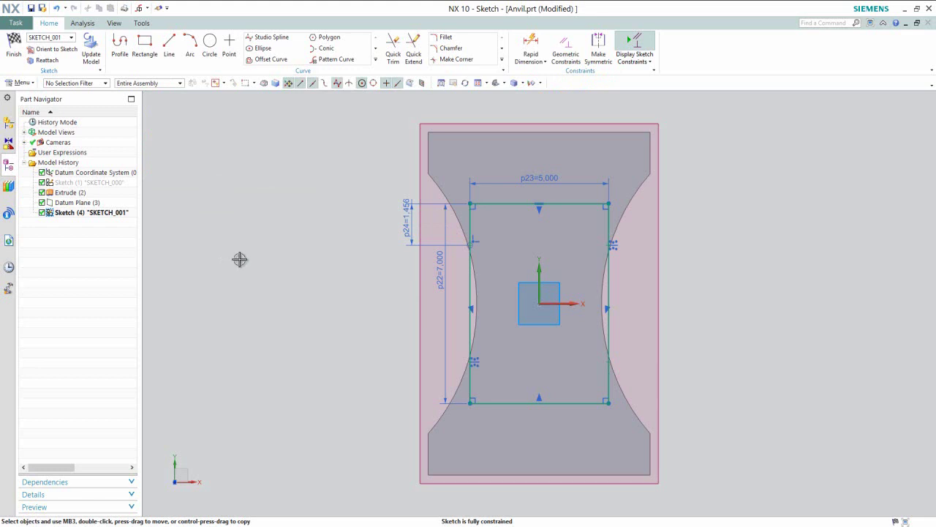
pyautogui.rightClick(312, 216)
pyautogui.click(326, 223)
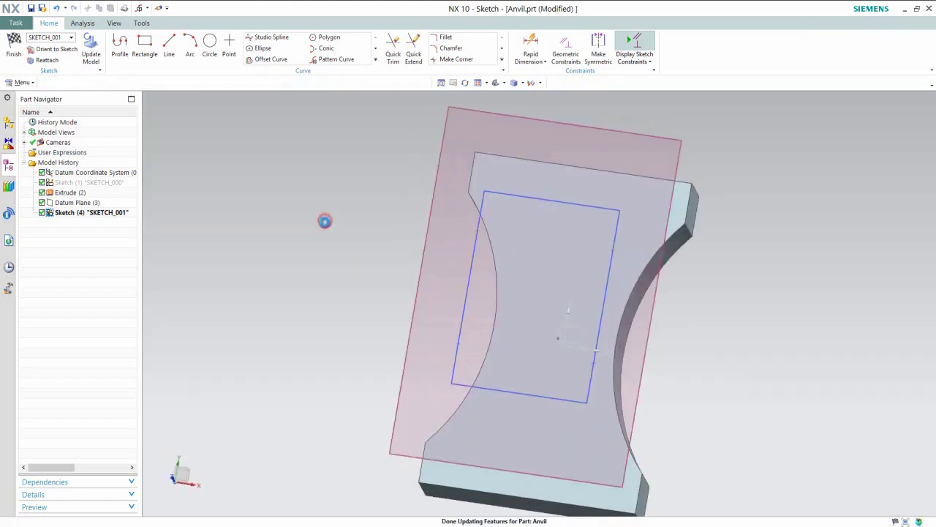
# Step: Hide the offset datum plane that carries the rectangle sketch and save the part
pyautogui.click(339, 242)
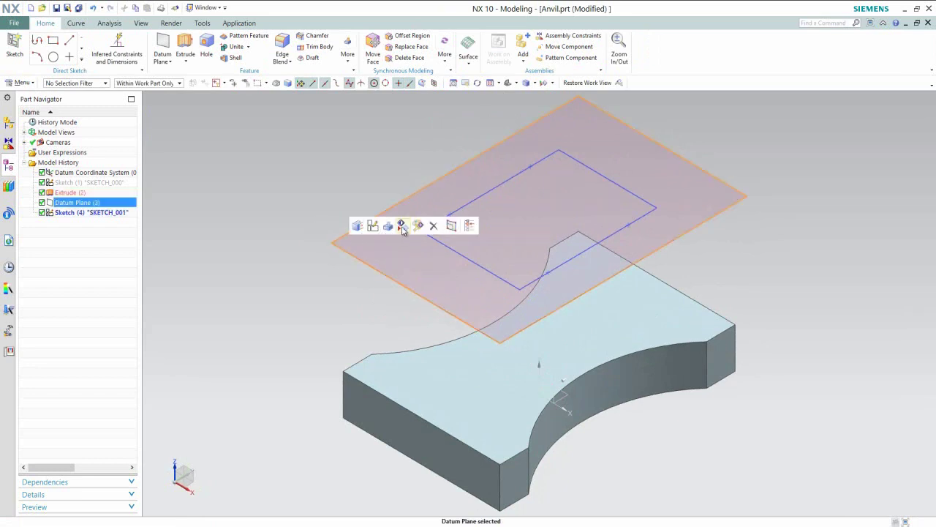
pyautogui.click(402, 226)
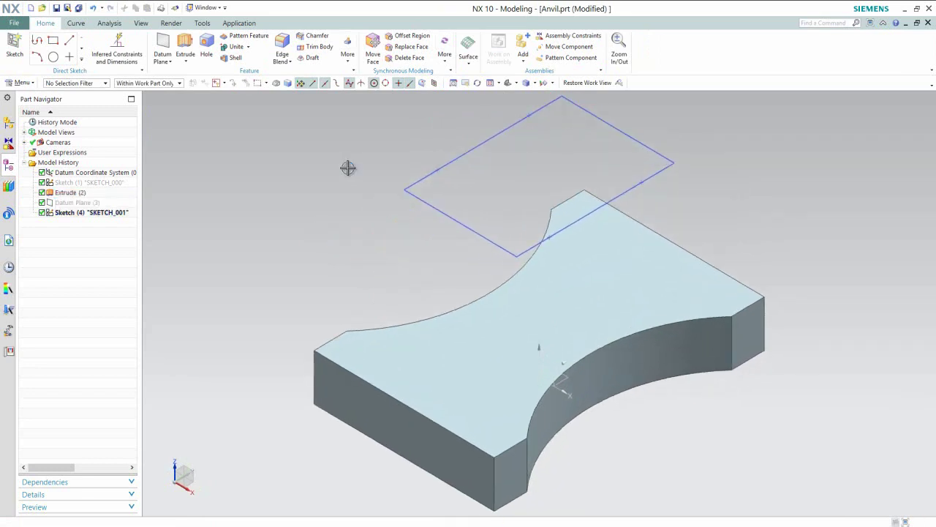
pyautogui.click(56, 8)
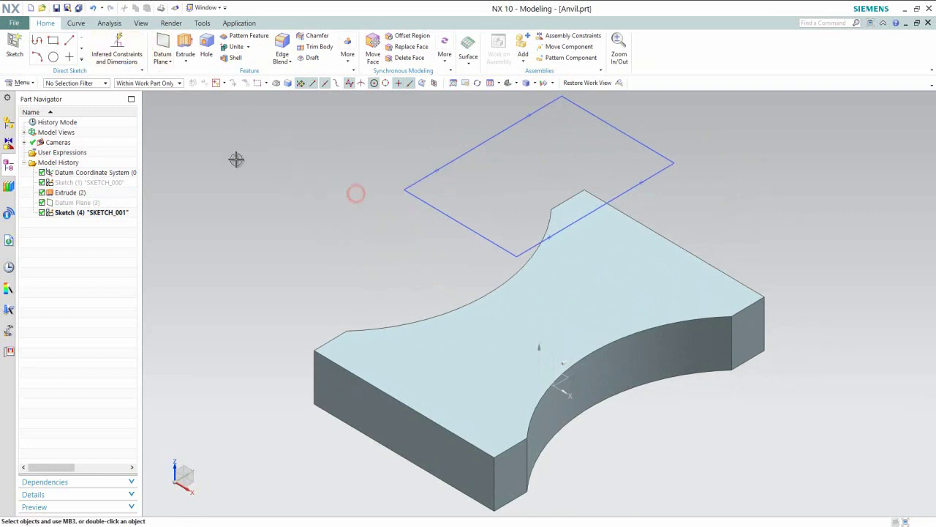
# Step: Turn off Change View Orientation in the session settings of the sketch preferences
pyautogui.click(15, 23)
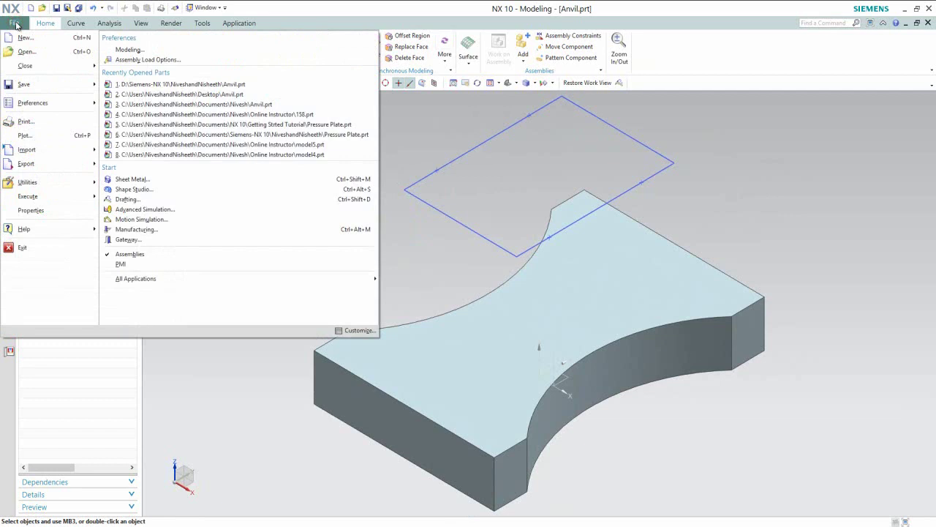
pyautogui.moveTo(74, 109)
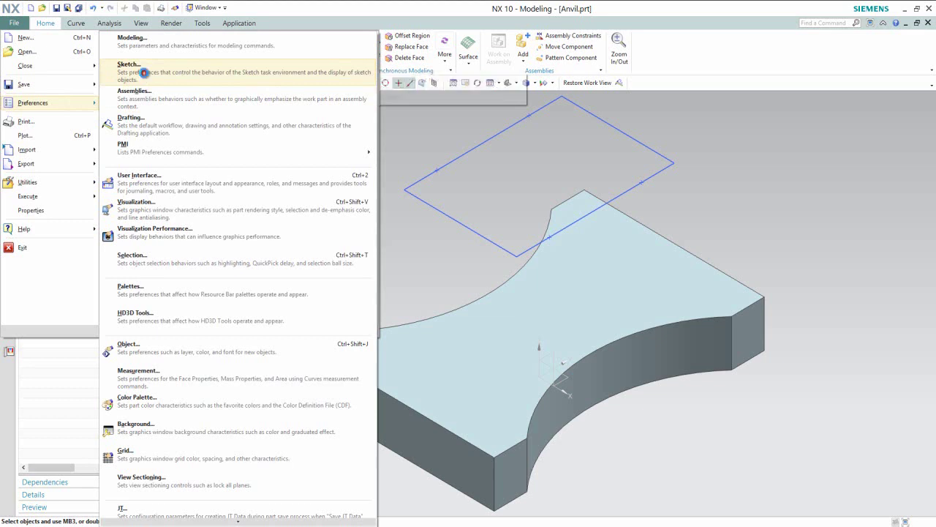
pyautogui.click(145, 76)
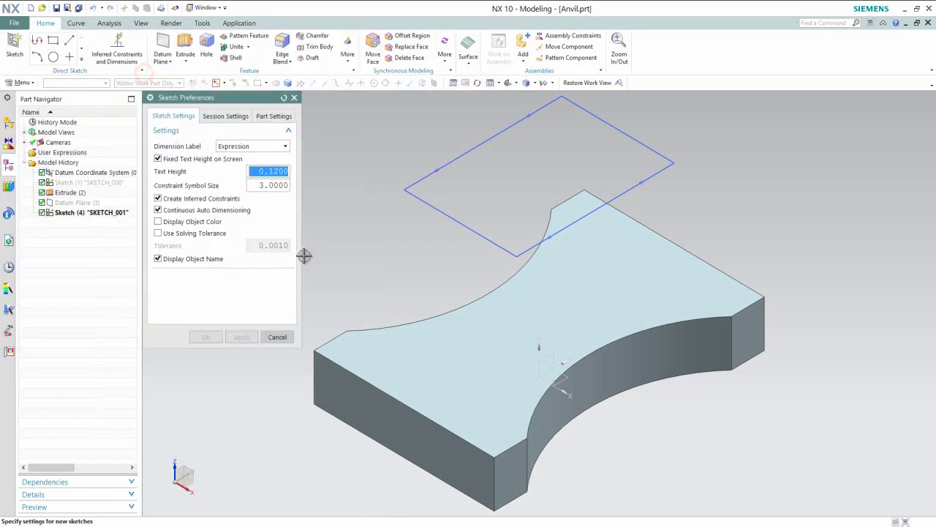
pyautogui.click(233, 117)
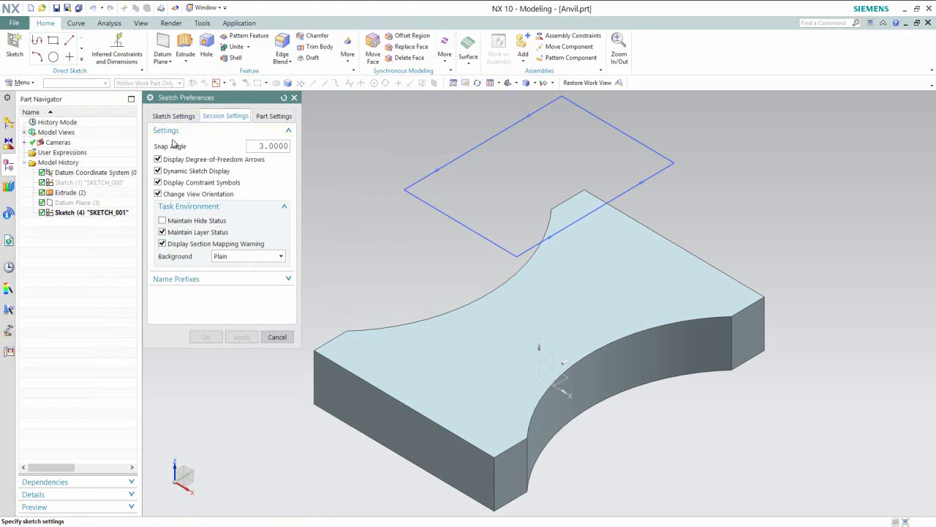
pyautogui.click(158, 195)
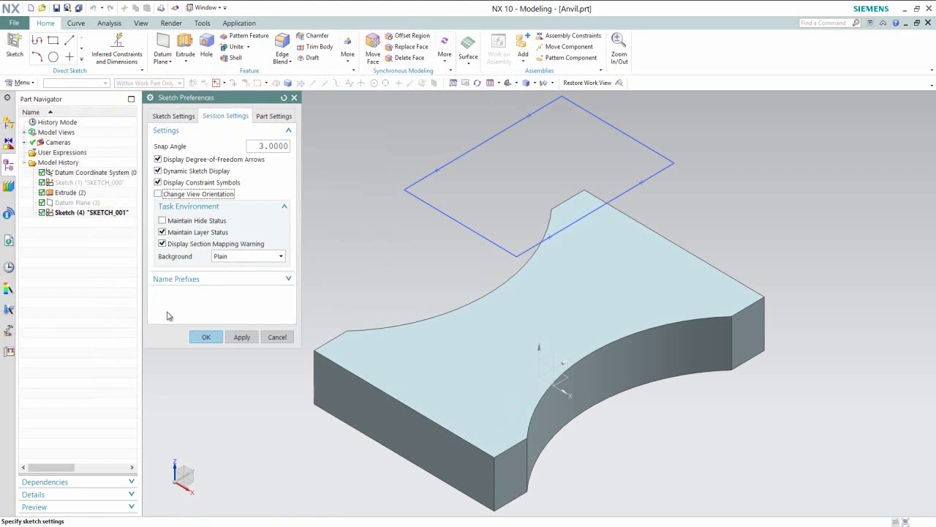
pyautogui.click(195, 333)
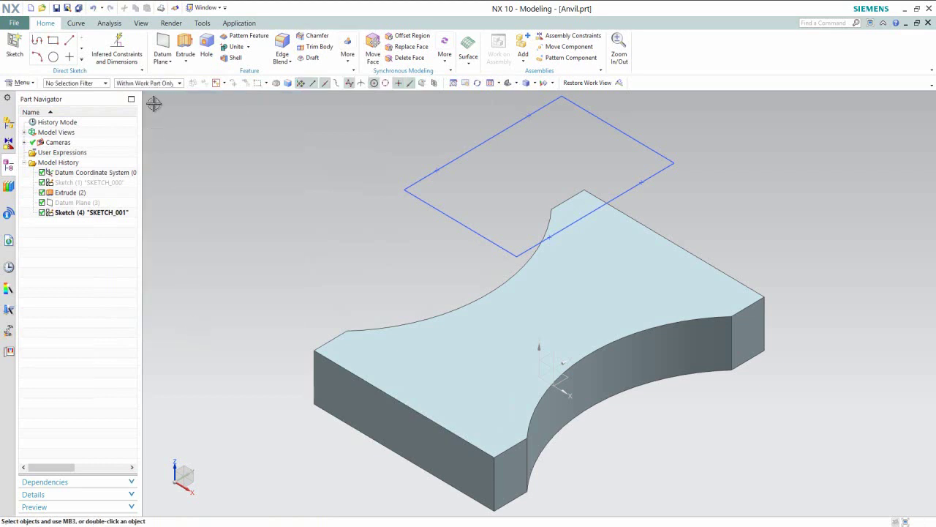
# Step: Create an inferred datum plane through the rectangle's long +X side and the short top edge at the base's front corner
pyautogui.click(164, 42)
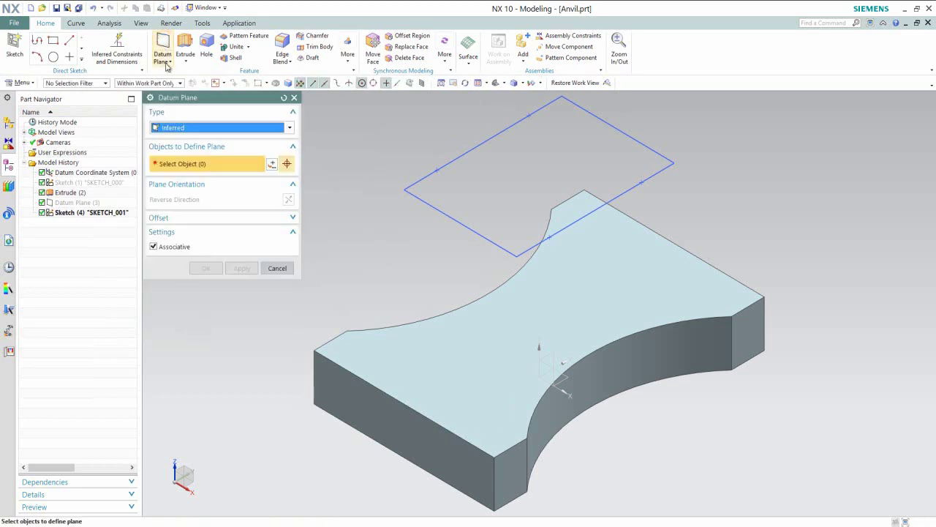
pyautogui.click(530, 246)
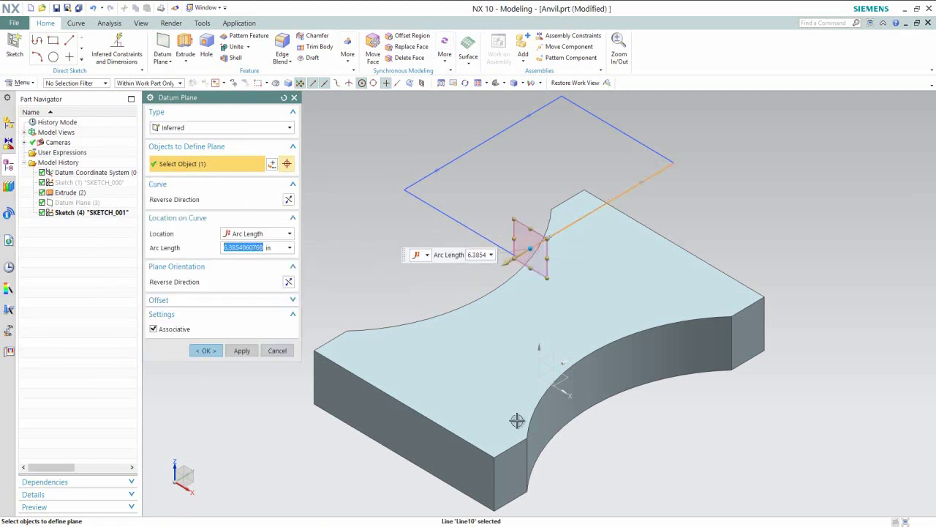
pyautogui.click(519, 445)
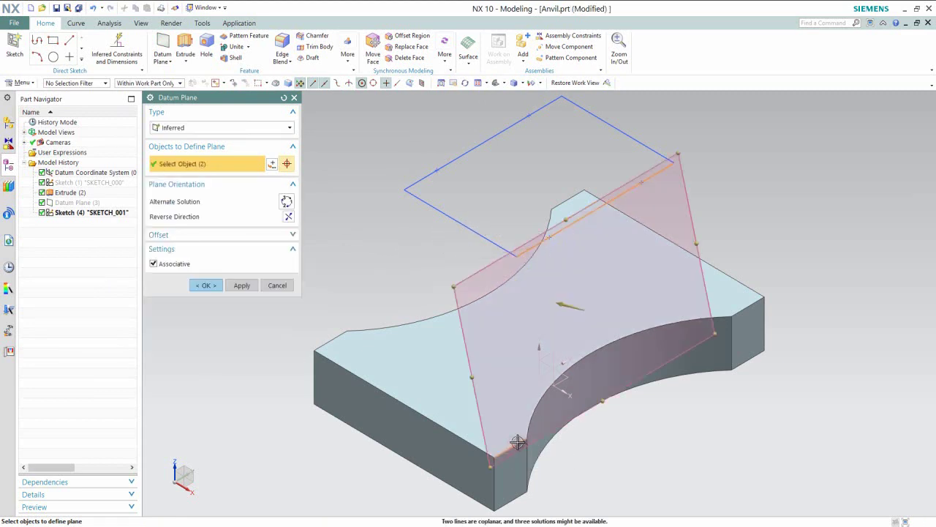
pyautogui.click(207, 285)
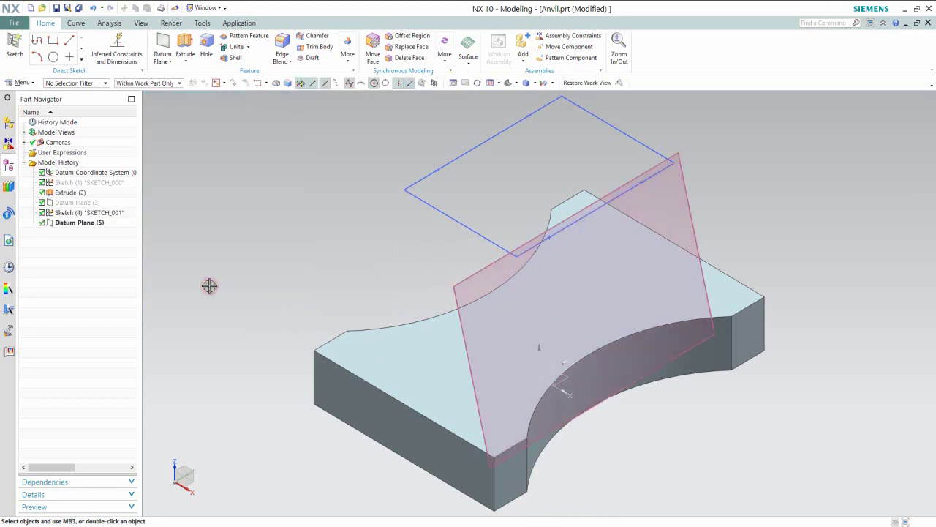
# Step: Create a sketch on the slanted datum plane, keeping its default orientation
pyautogui.click(457, 286)
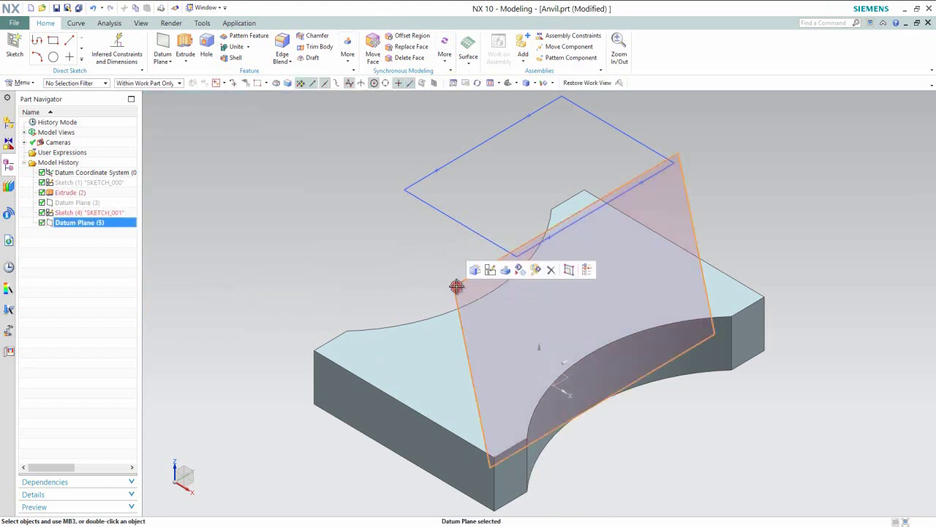
pyautogui.click(490, 270)
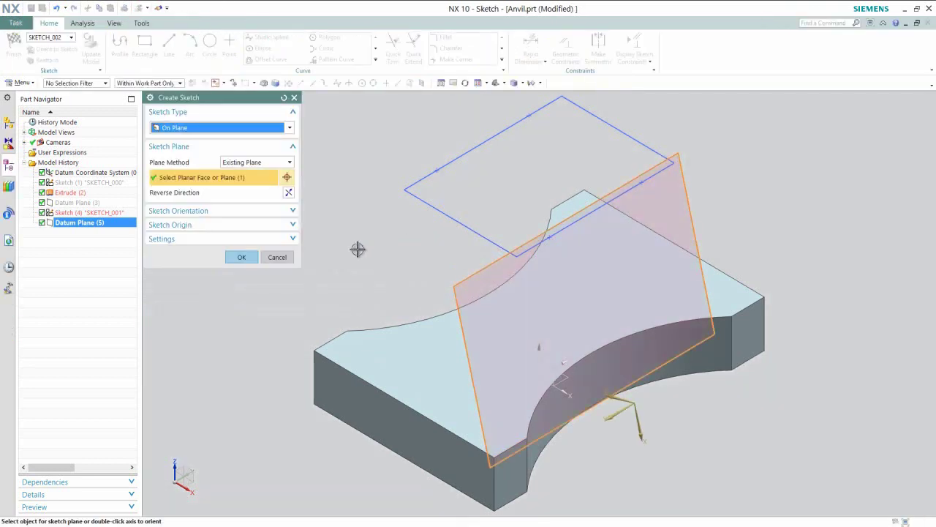
pyautogui.click(242, 256)
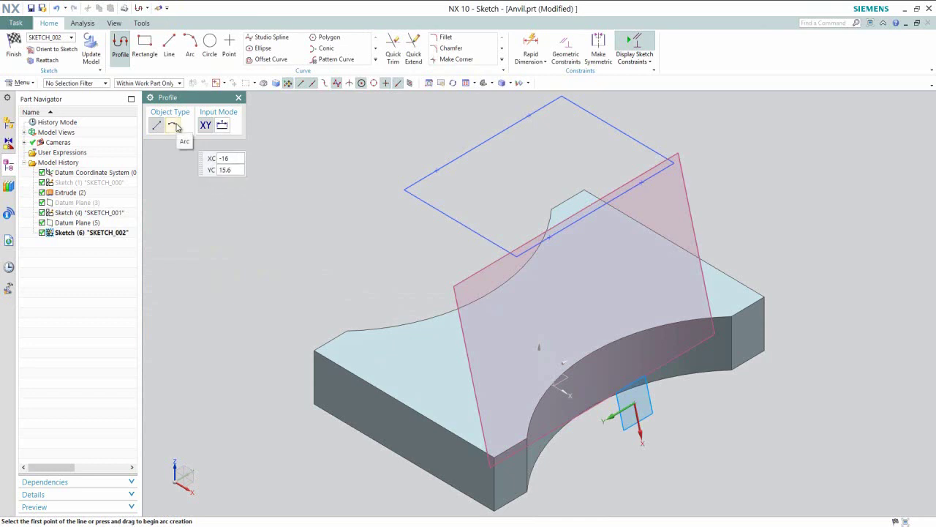
# Step: Sketch a 12 in radius arc from the rectangle's front corner to the base's front top corner and finish the sketch
pyautogui.click(175, 126)
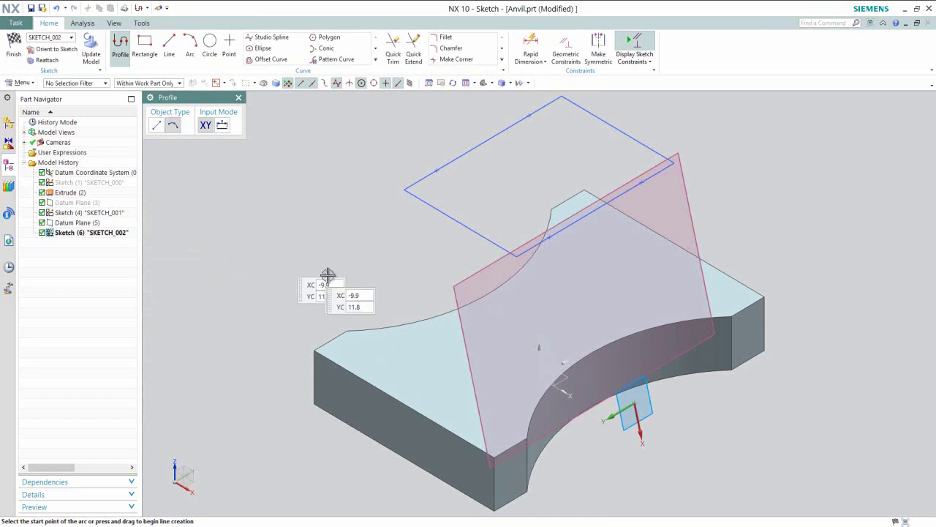
pyautogui.click(515, 259)
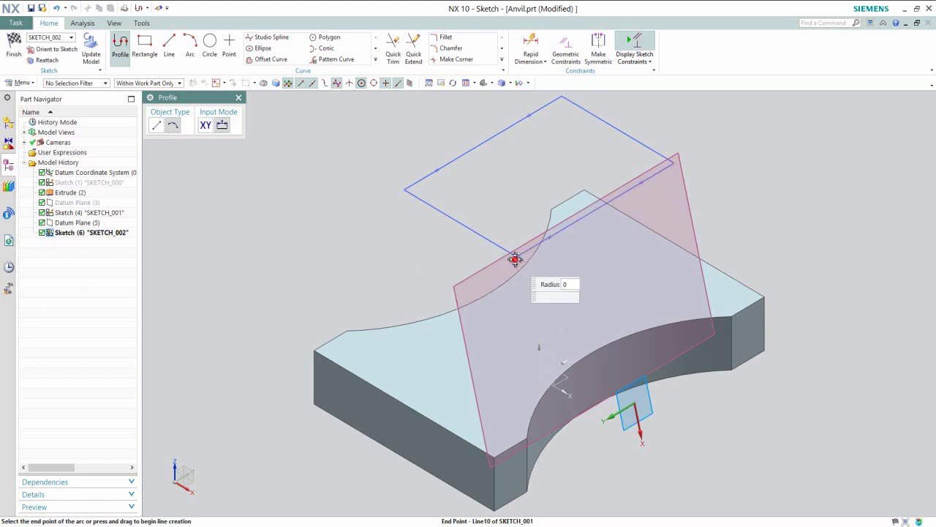
pyautogui.click(494, 454)
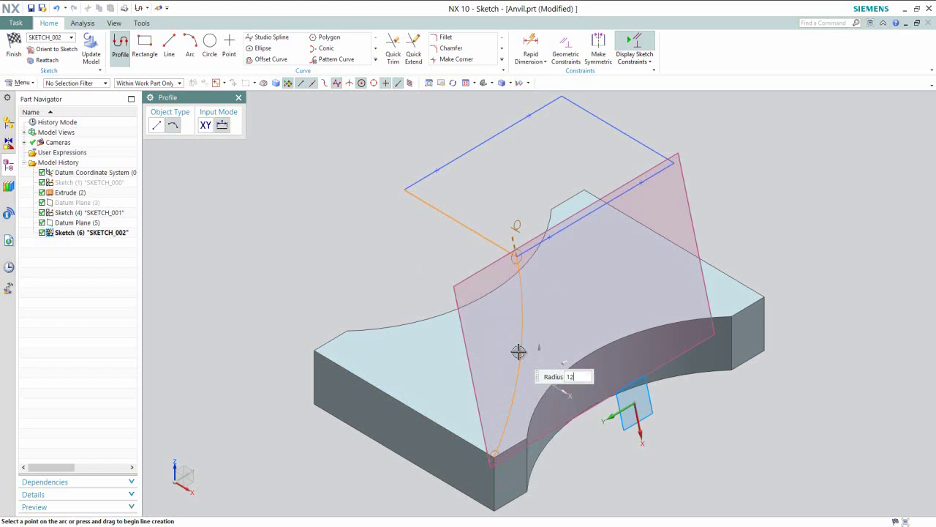
pyautogui.press('Return')
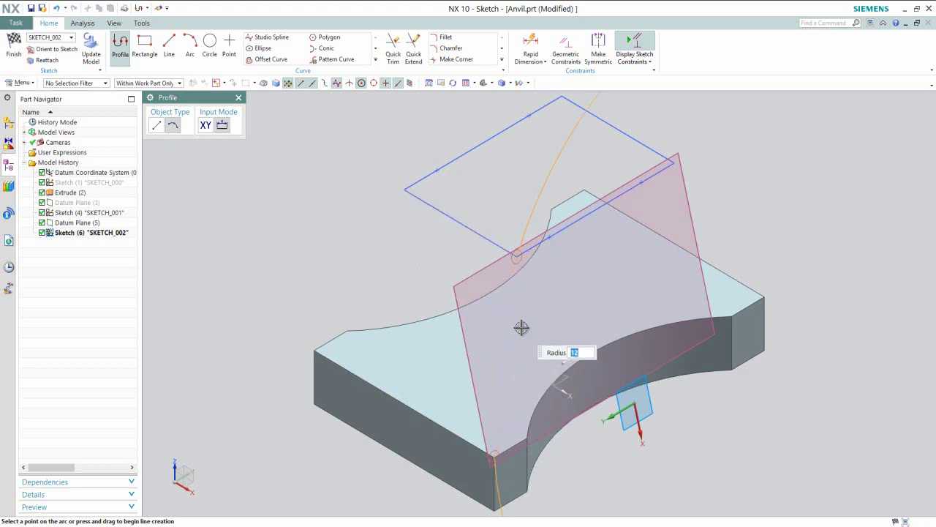
pyautogui.click(514, 328)
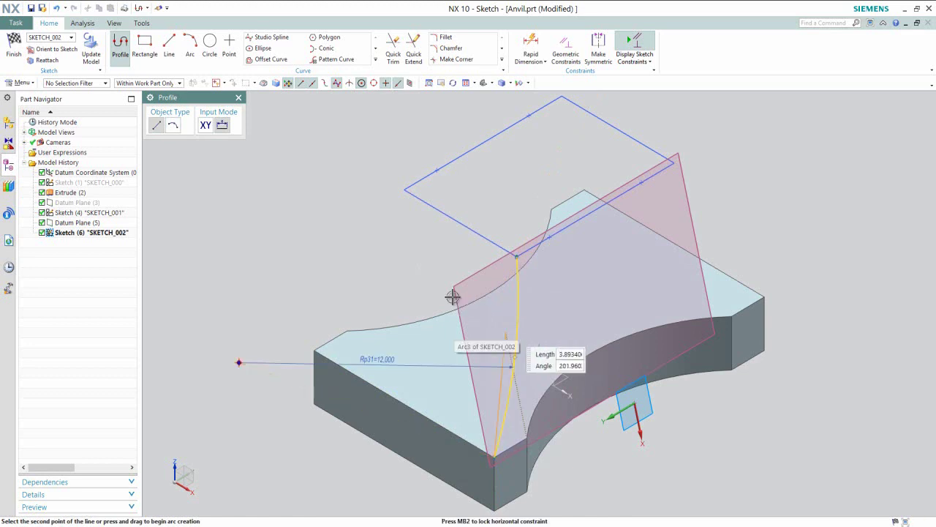
pyautogui.press('Escape')
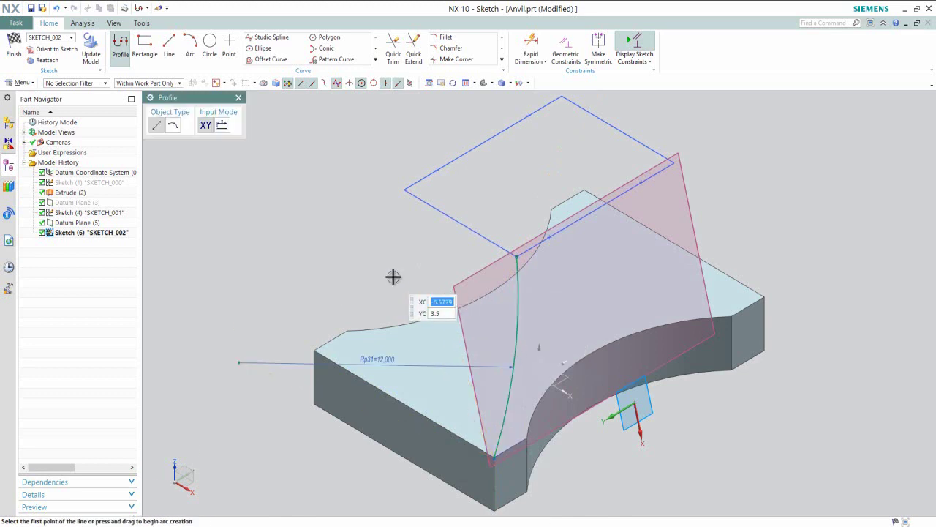
pyautogui.rightClick(394, 231)
pyautogui.click(407, 242)
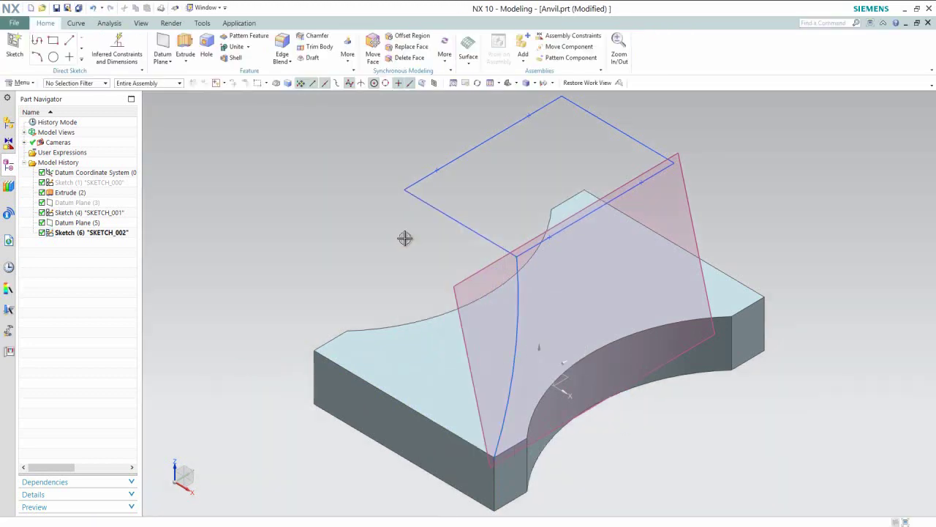
# Step: In a new sketch on the slanted datum plane, draw a 12 in radius arc from the rectangle's right corner to the base's right top corner and finish
pyautogui.click(470, 275)
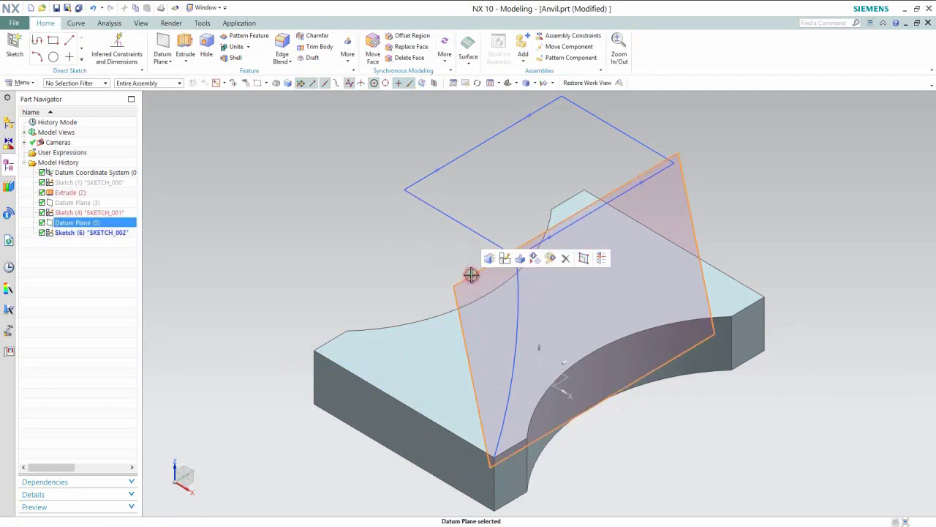
pyautogui.click(506, 259)
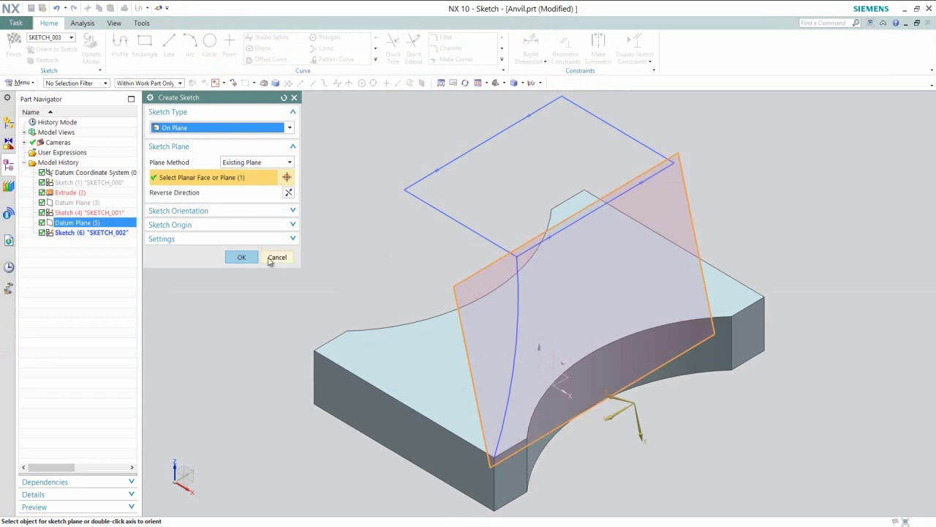
pyautogui.click(241, 257)
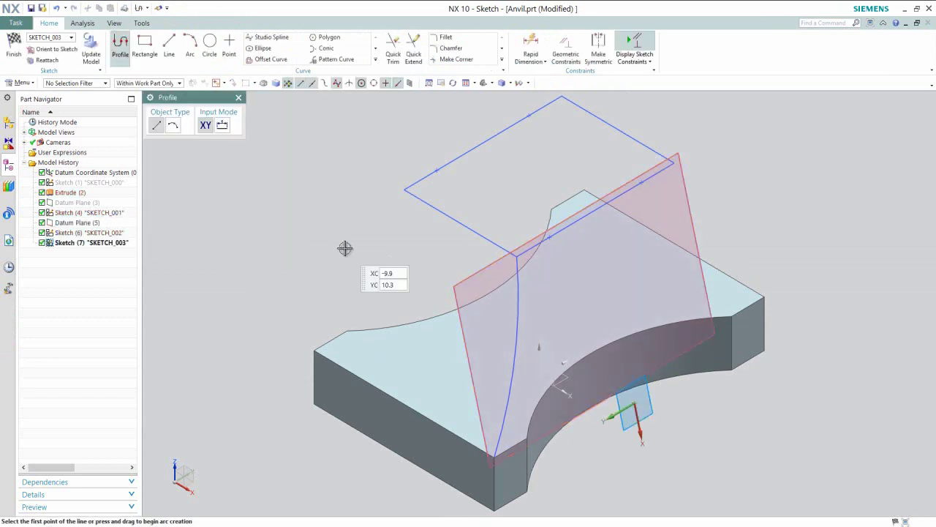
pyautogui.click(173, 125)
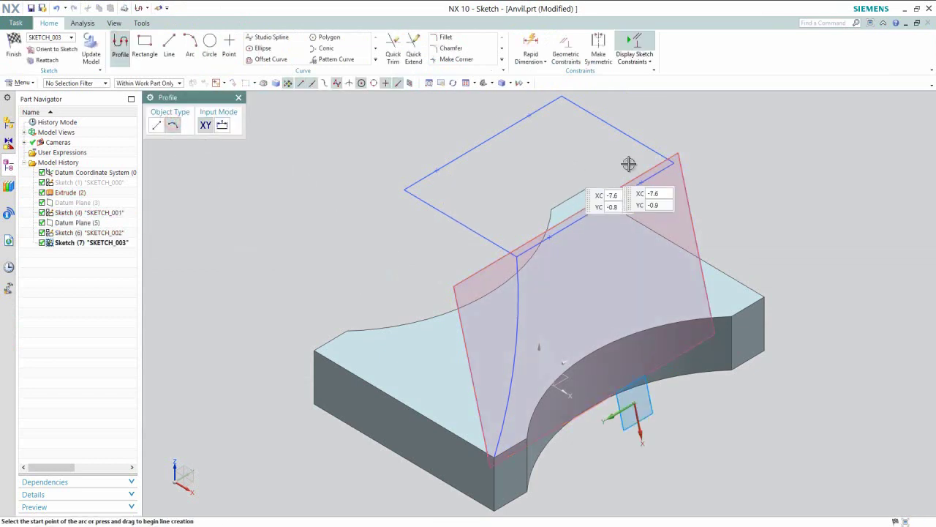
pyautogui.click(673, 160)
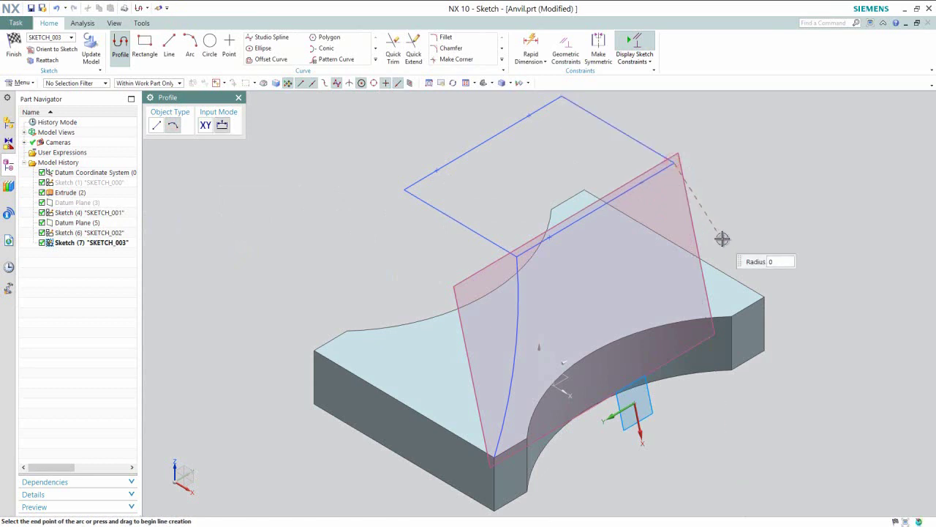
pyautogui.click(763, 296)
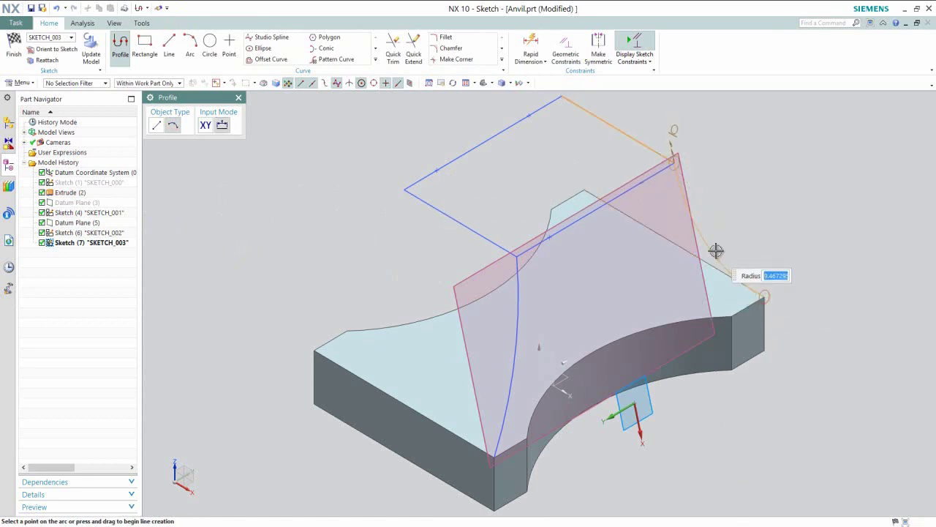
pyautogui.press('Return')
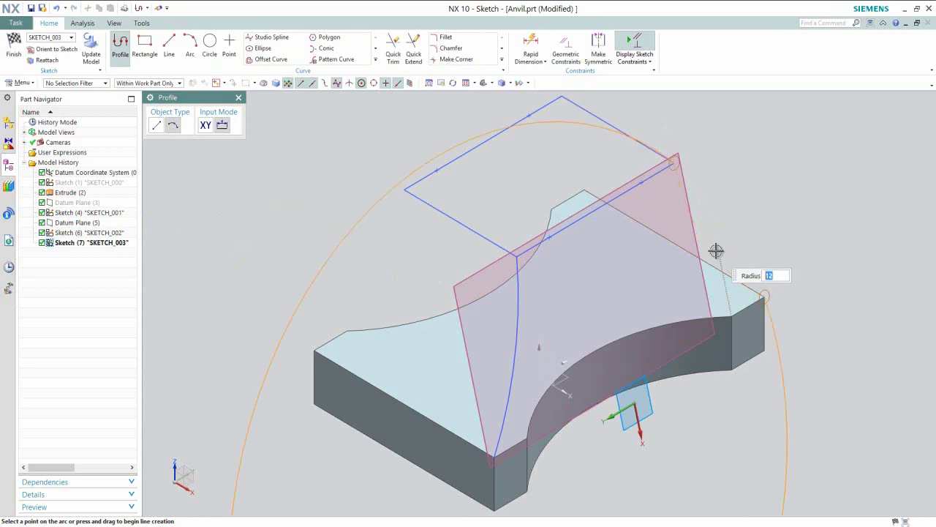
pyautogui.click(718, 236)
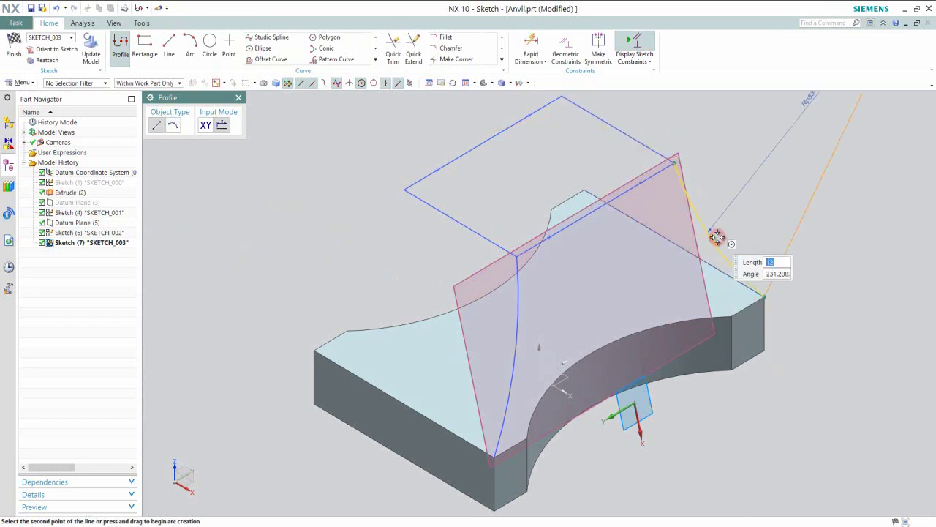
pyautogui.middleClick(390, 237)
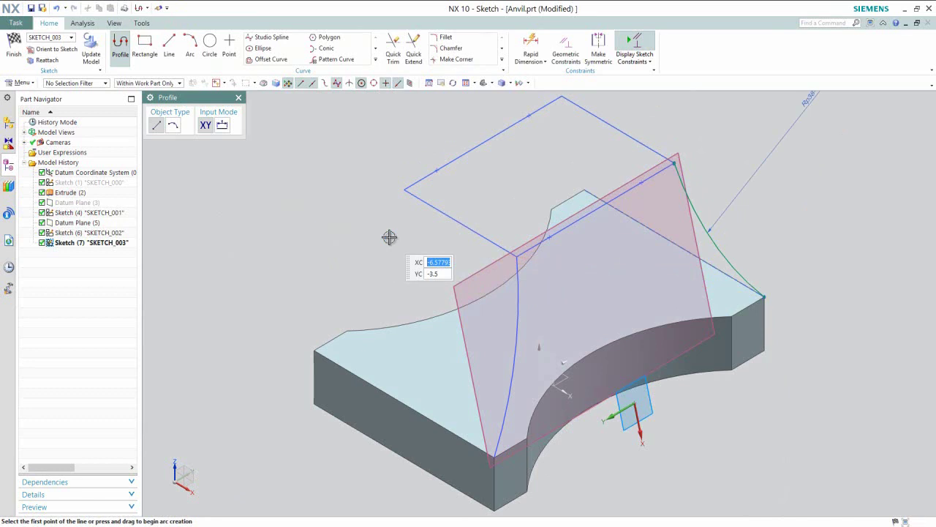
pyautogui.middleClick(389, 237)
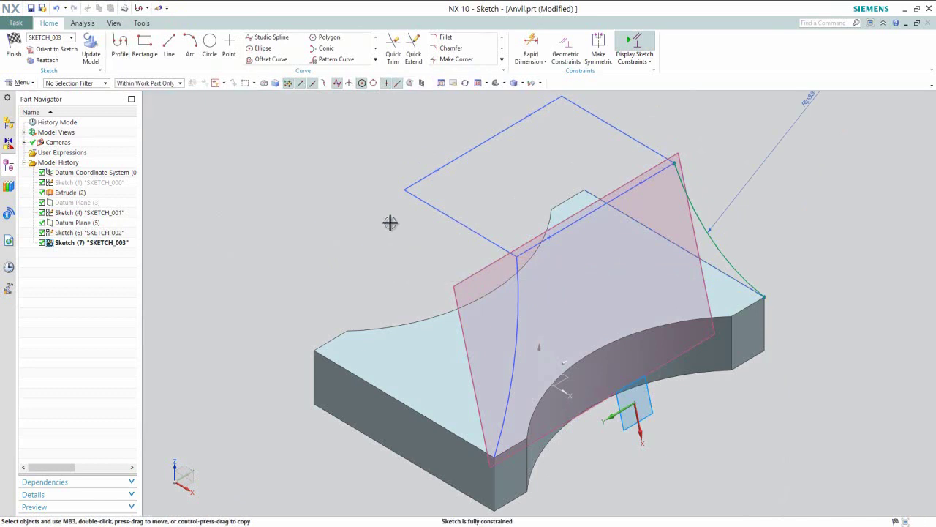
pyautogui.rightClick(390, 222)
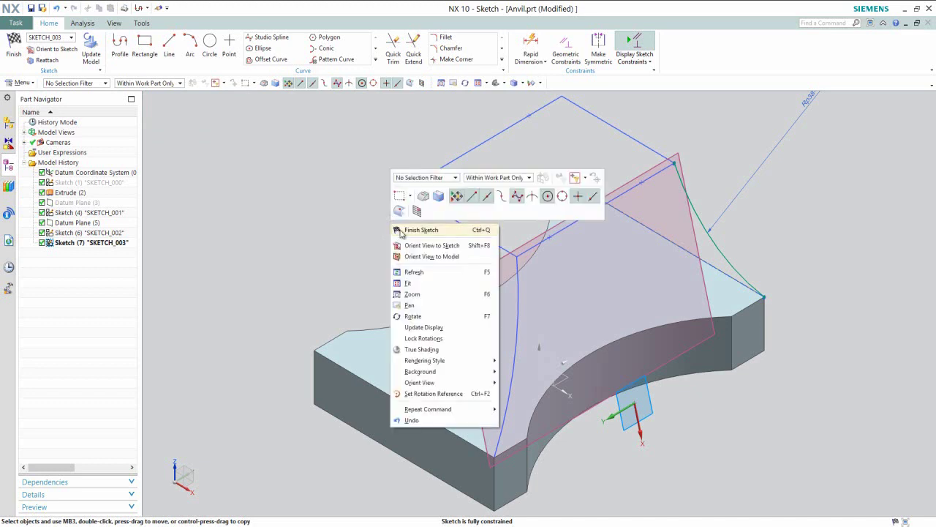
pyautogui.click(403, 229)
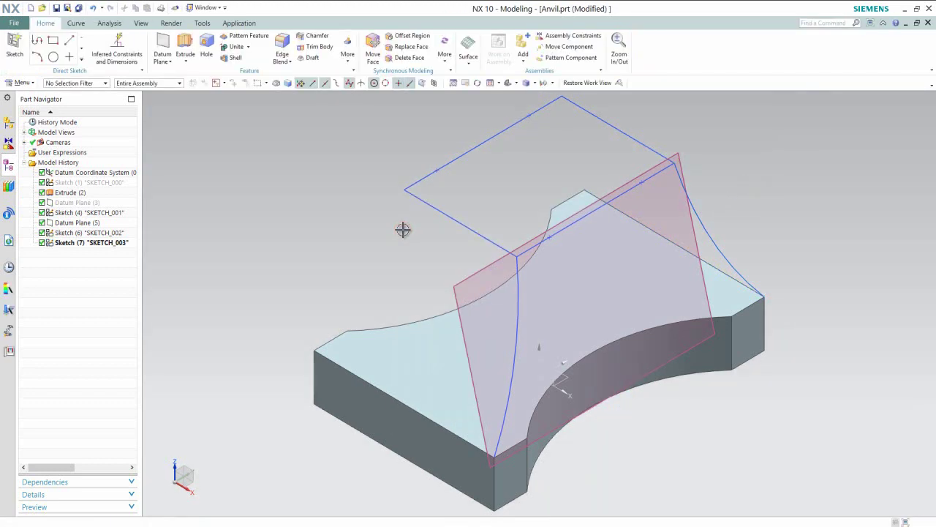
# Step: In another sketch on the slanted plane, draw a 12 in arc from the rectangle's point near its front corner to the concave edge's front end; finish
pyautogui.click(462, 278)
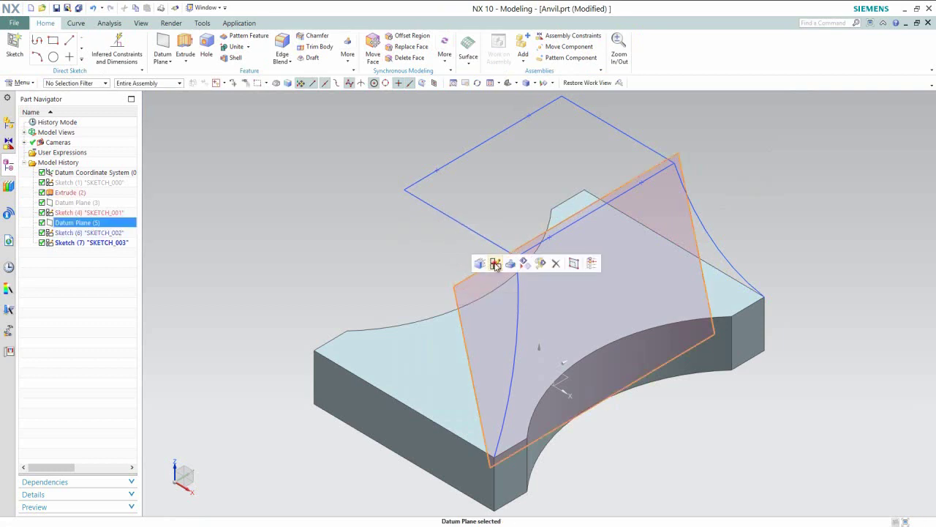
pyautogui.click(495, 264)
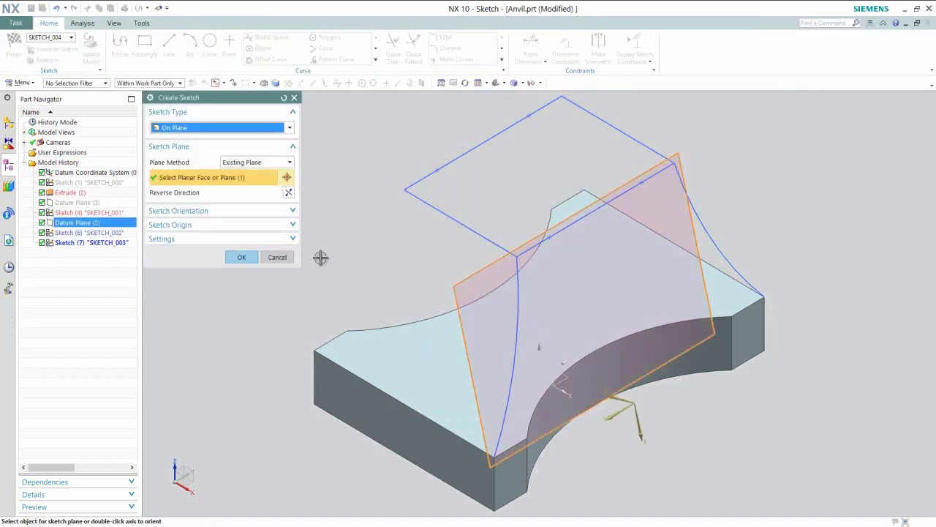
pyautogui.click(241, 257)
pyautogui.click(174, 125)
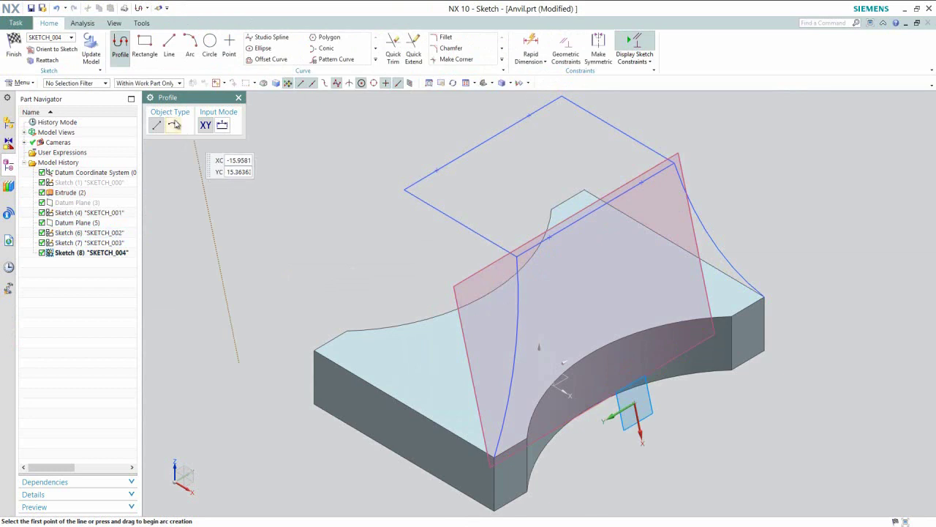
pyautogui.click(547, 235)
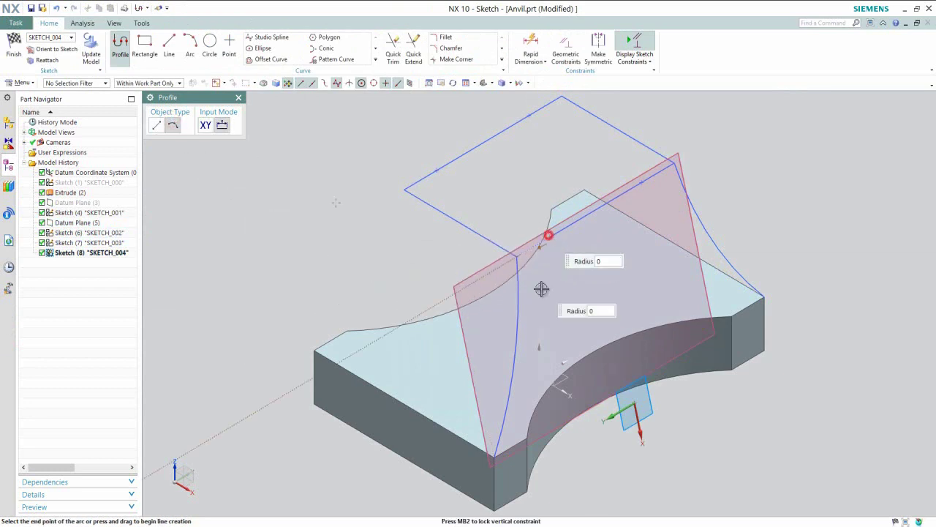
pyautogui.click(527, 437)
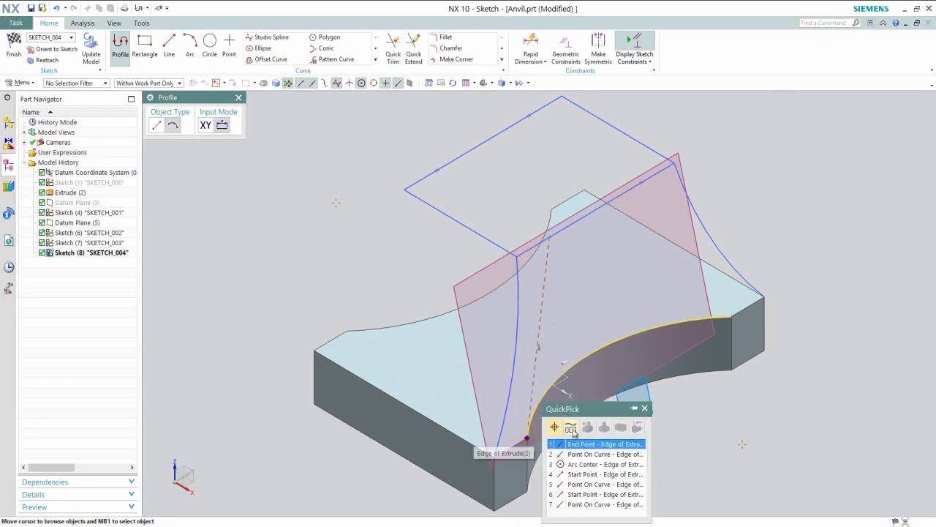
pyautogui.click(585, 444)
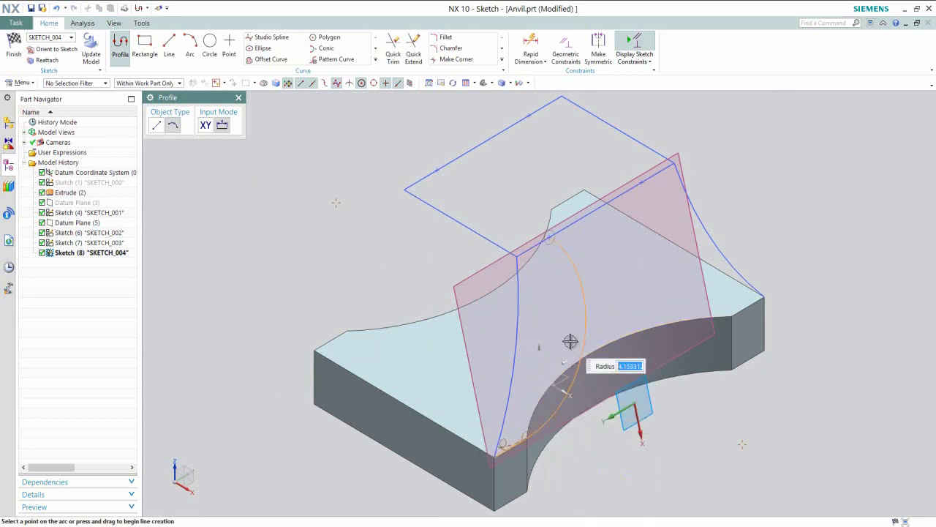
pyautogui.press('Return')
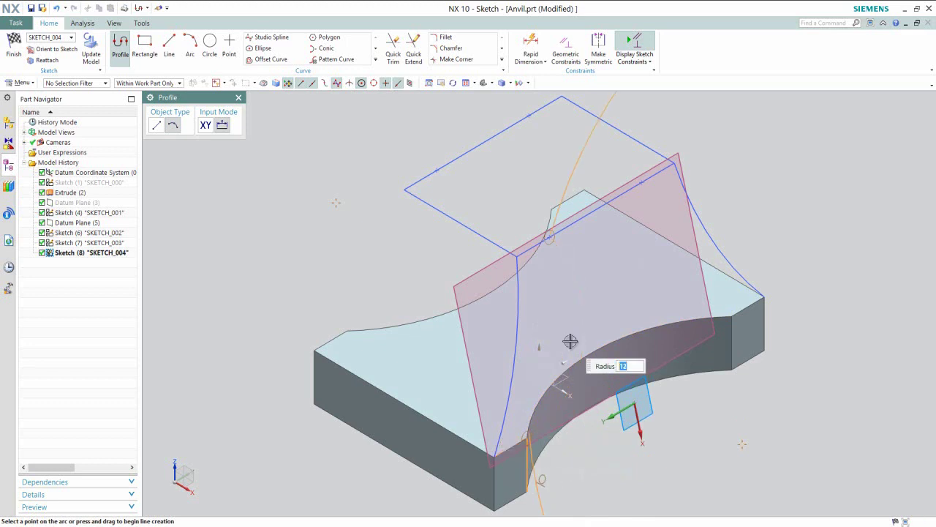
pyautogui.click(545, 300)
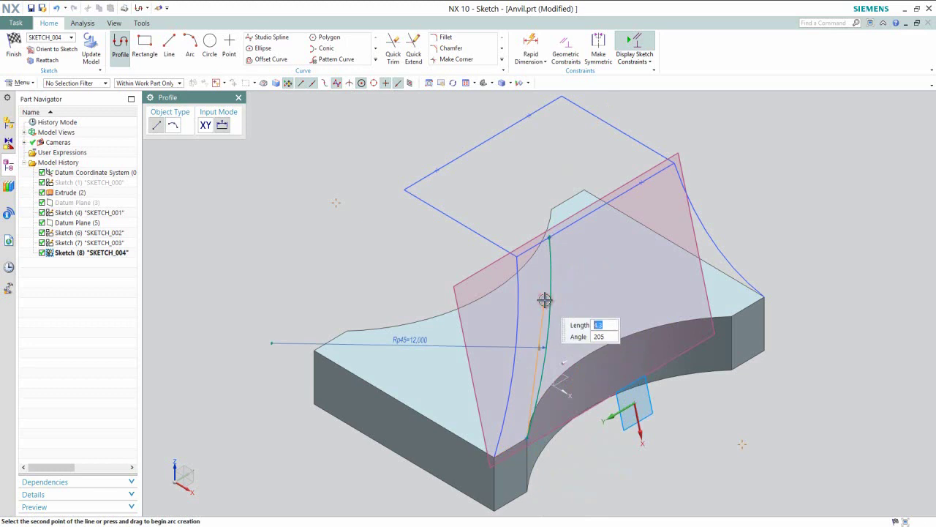
pyautogui.press('Escape')
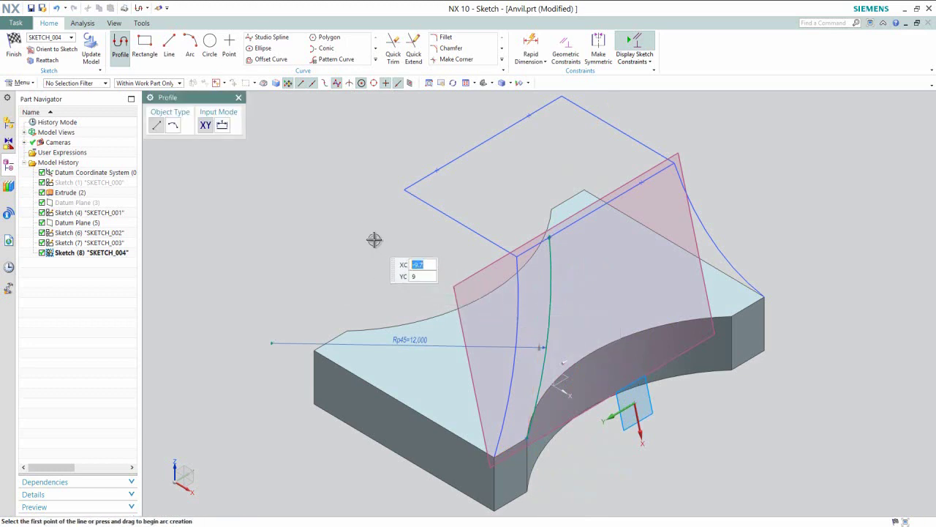
pyautogui.press('Escape')
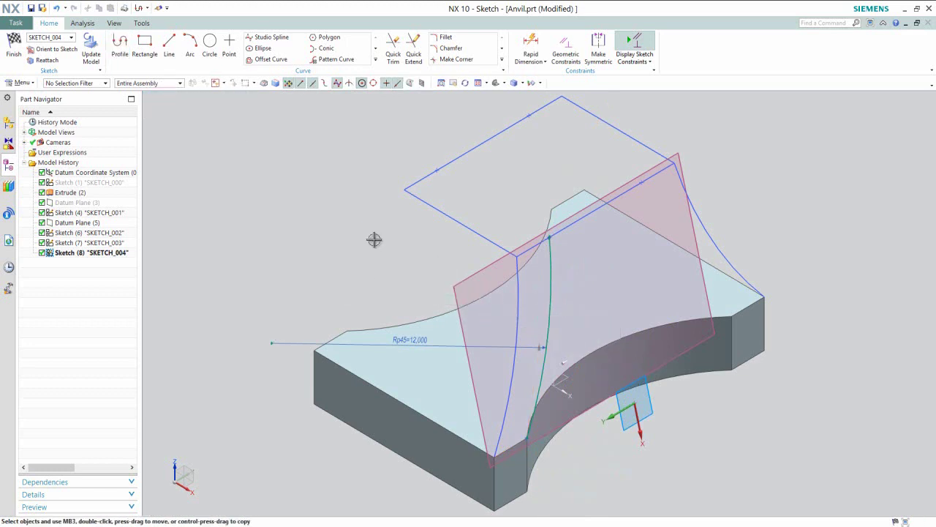
pyautogui.rightClick(338, 210)
pyautogui.click(347, 215)
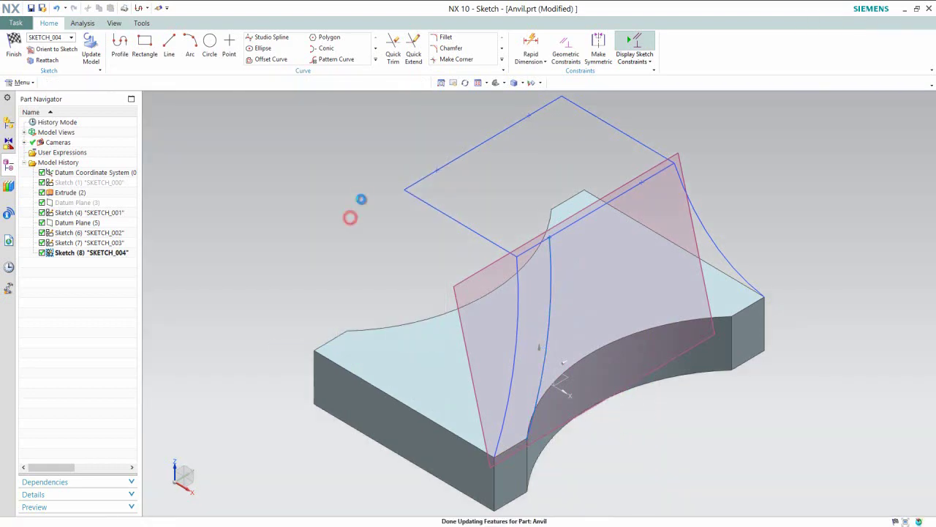
# Step: In another sketch on the slanted plane, draw a 12 in arc from the rectangle's point near its right corner to the concave edge's far end; finish
pyautogui.click(677, 155)
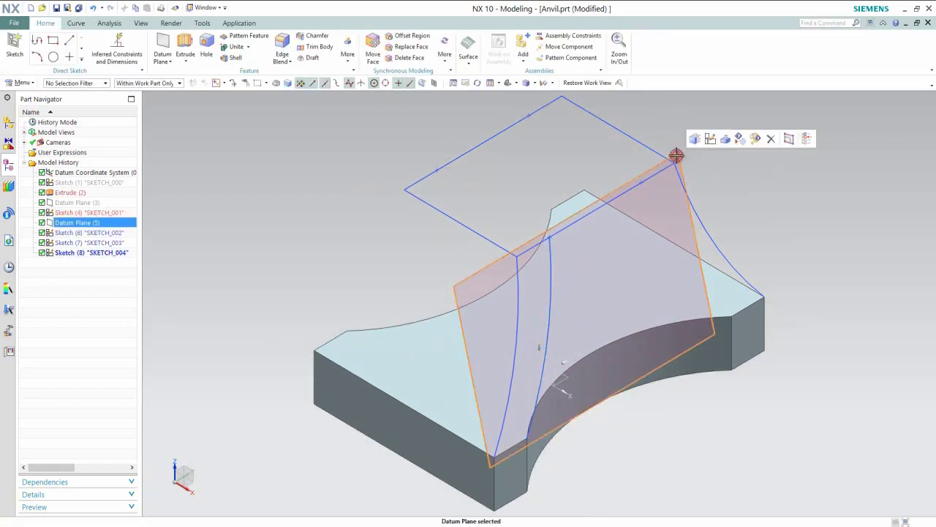
pyautogui.click(710, 139)
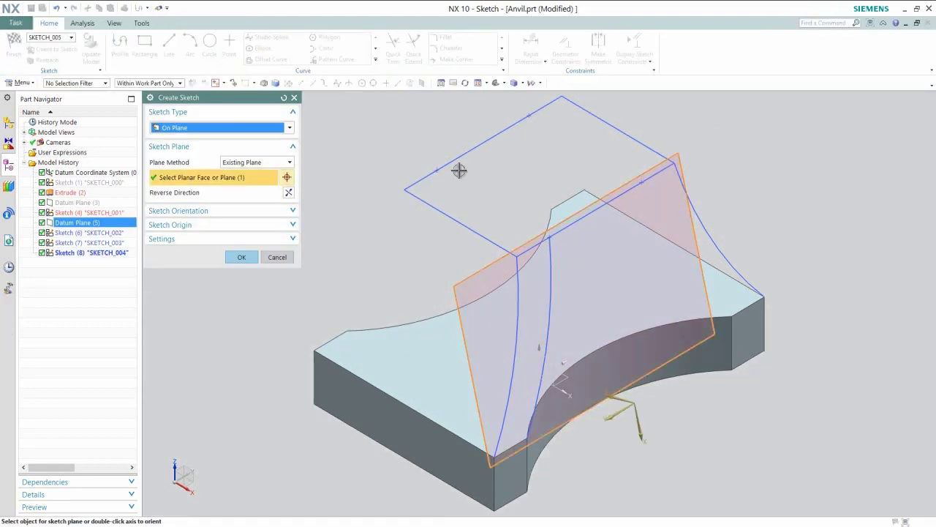
pyautogui.click(241, 257)
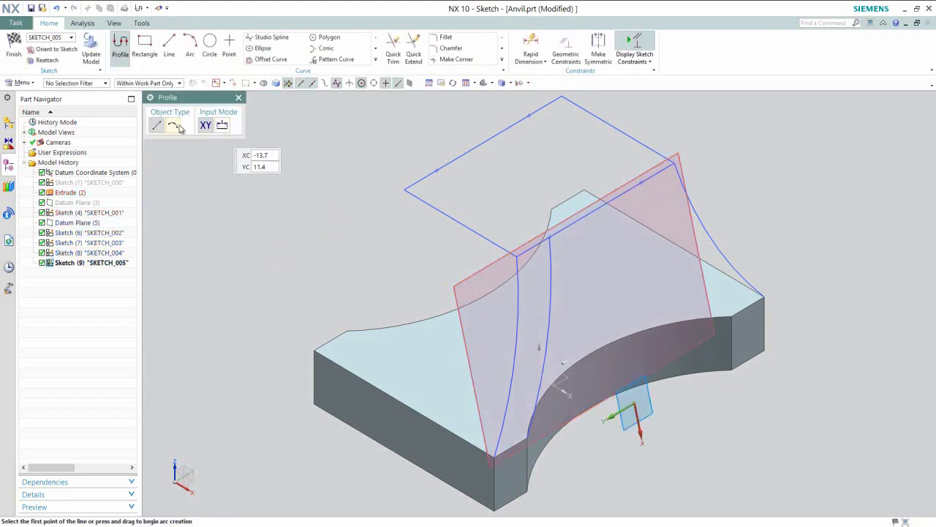
pyautogui.click(176, 126)
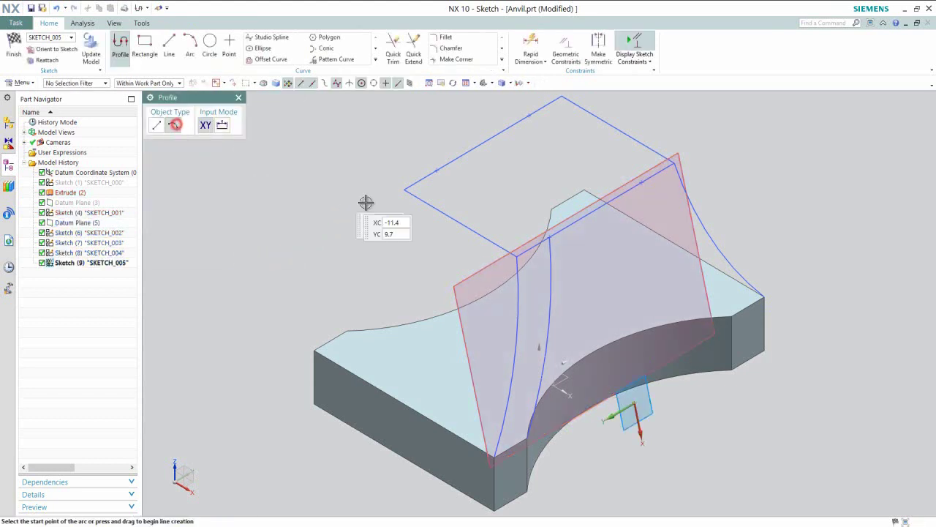
pyautogui.click(641, 182)
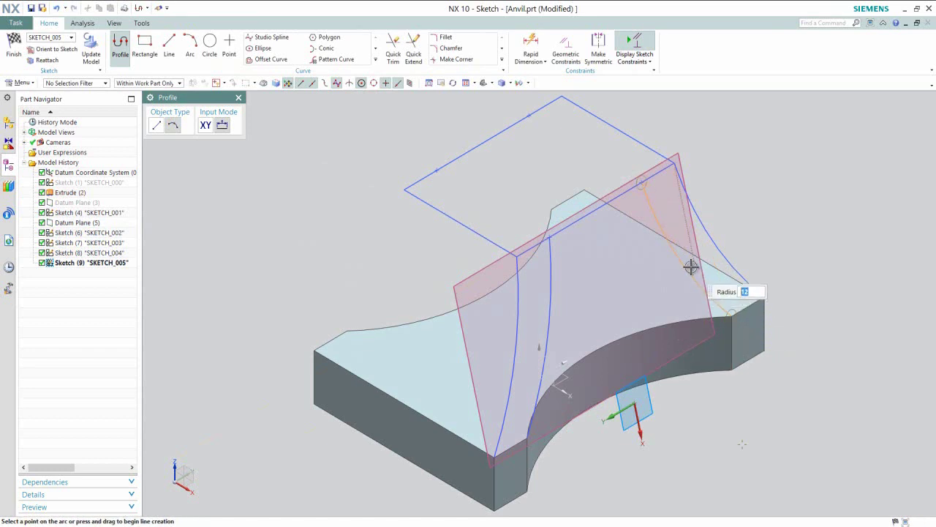
pyautogui.click(691, 265)
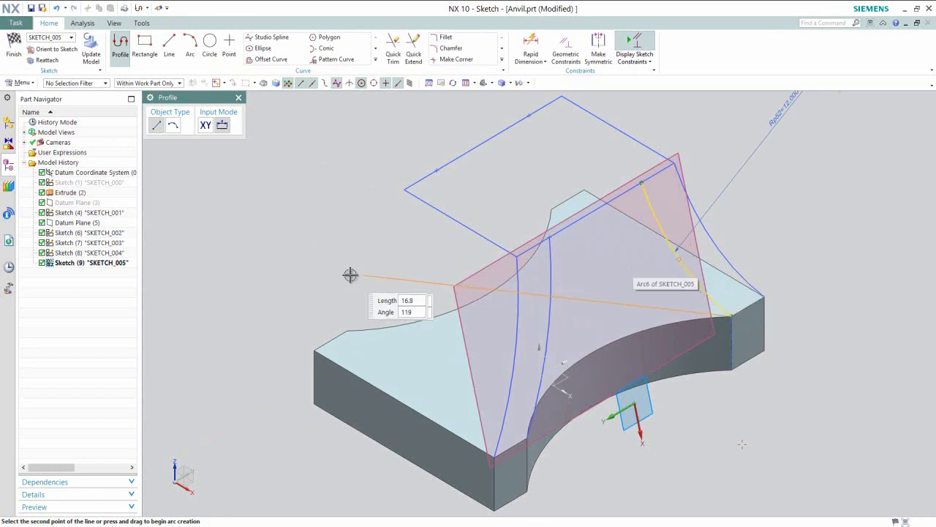
pyautogui.press('Escape')
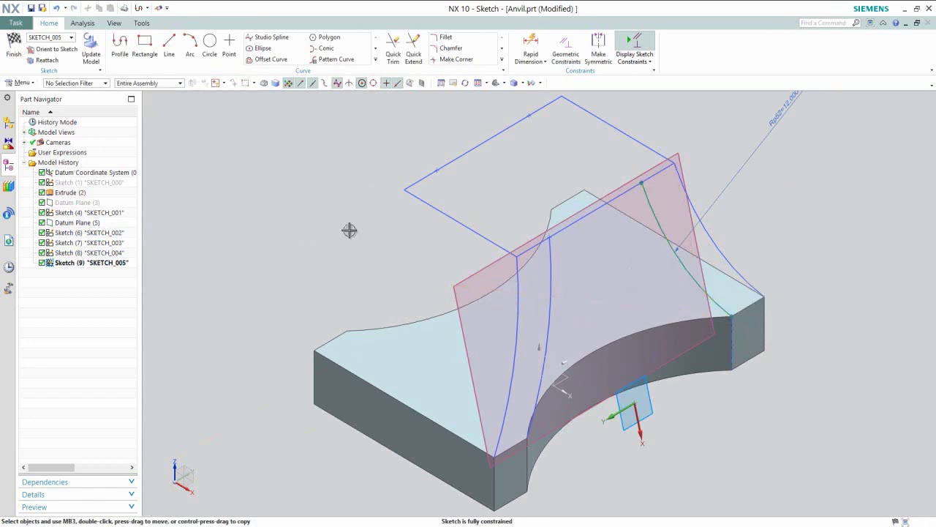
pyautogui.rightClick(349, 230)
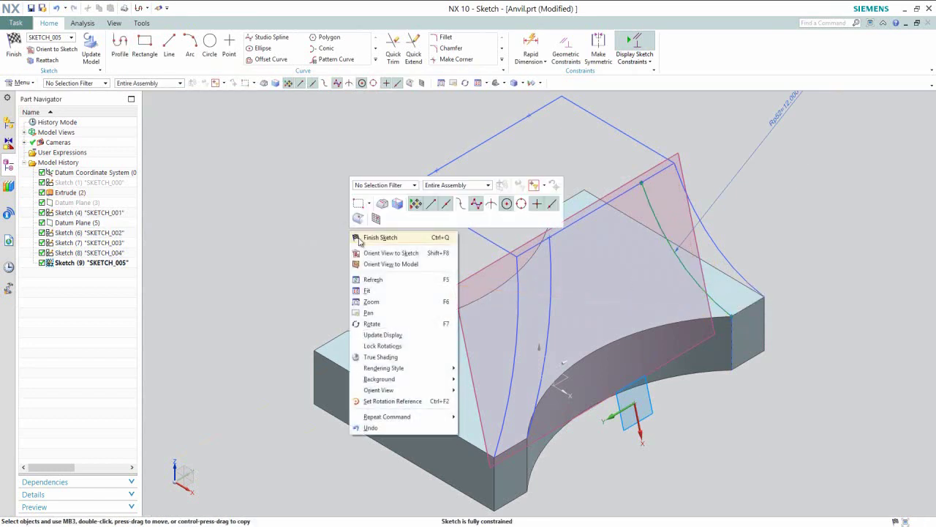
pyautogui.click(360, 238)
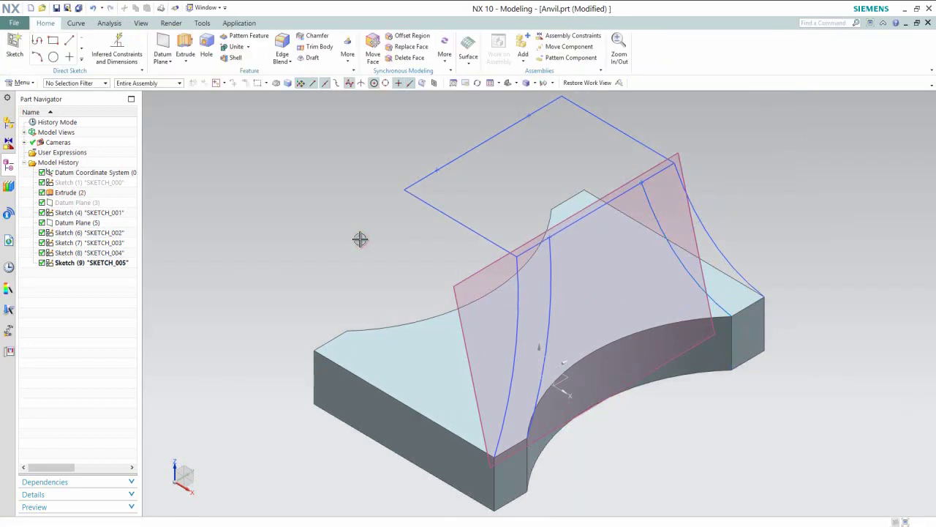
# Step: Rotate the view 90 degrees about the Z axis of the datum coordinate system to face the opposite long side of the base
pyautogui.click(478, 84)
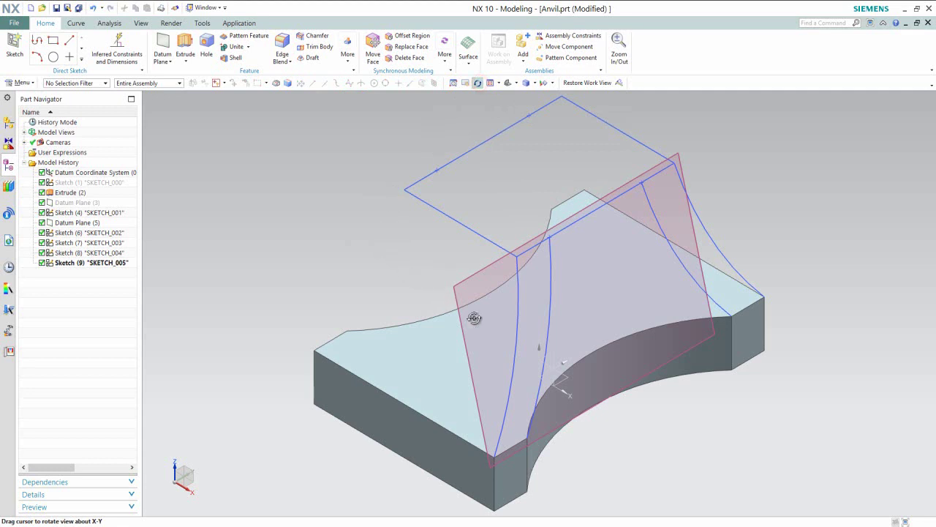
pyautogui.click(540, 350)
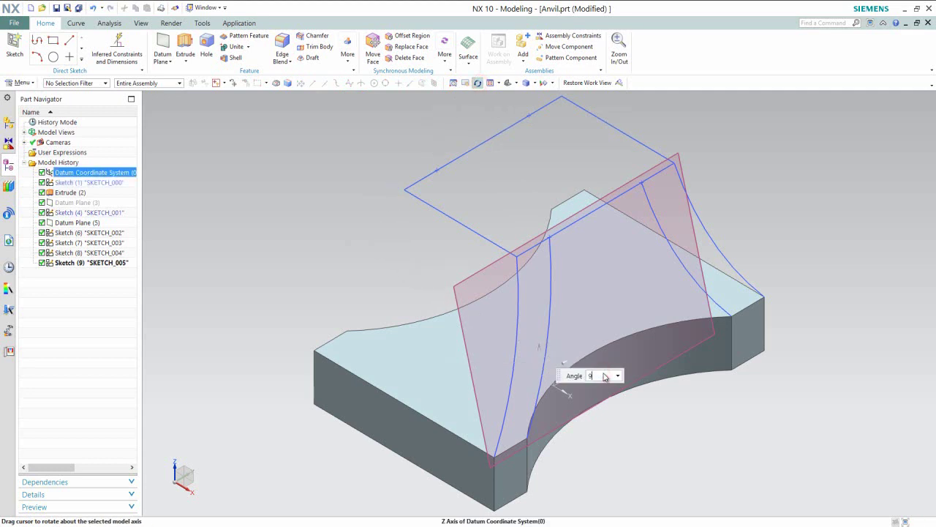
pyautogui.press('Return')
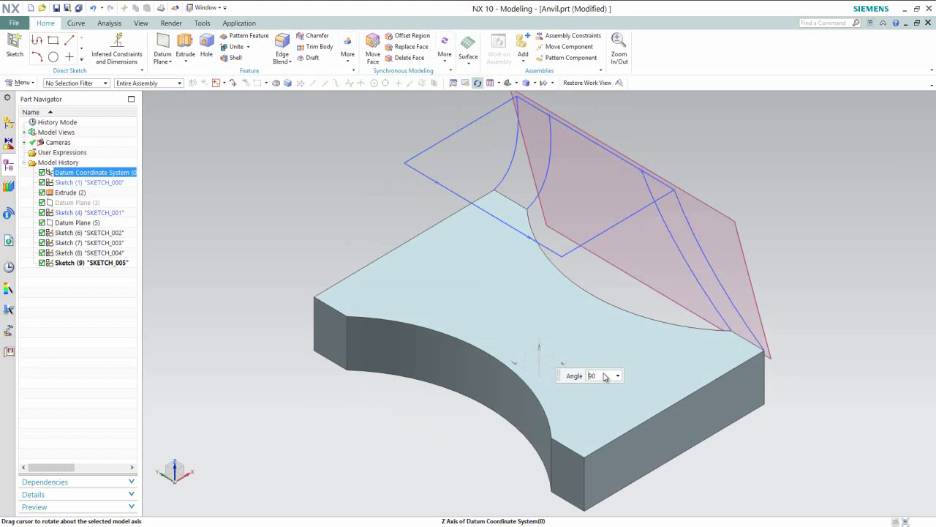
# Step: Create a datum plane through the rectangle's near long side and the base's short straight top edge at the left corner
pyautogui.click(481, 83)
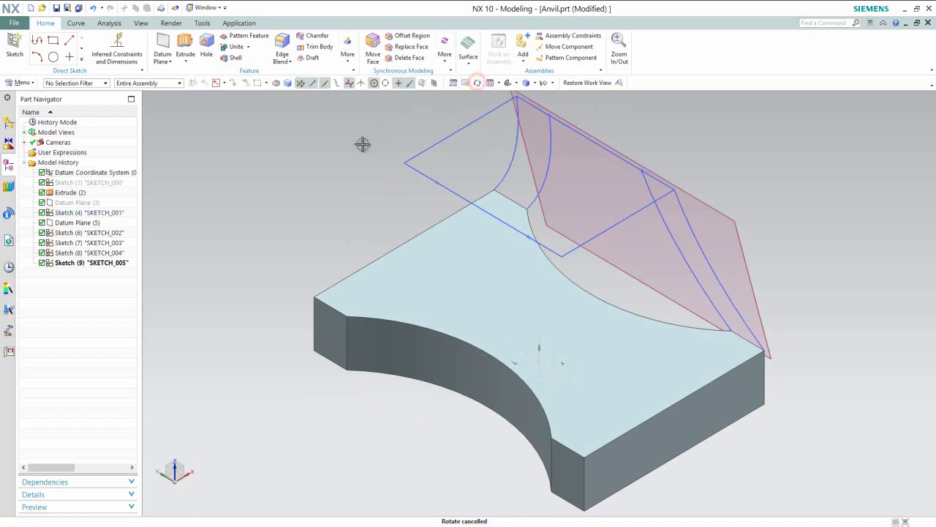
pyautogui.click(163, 46)
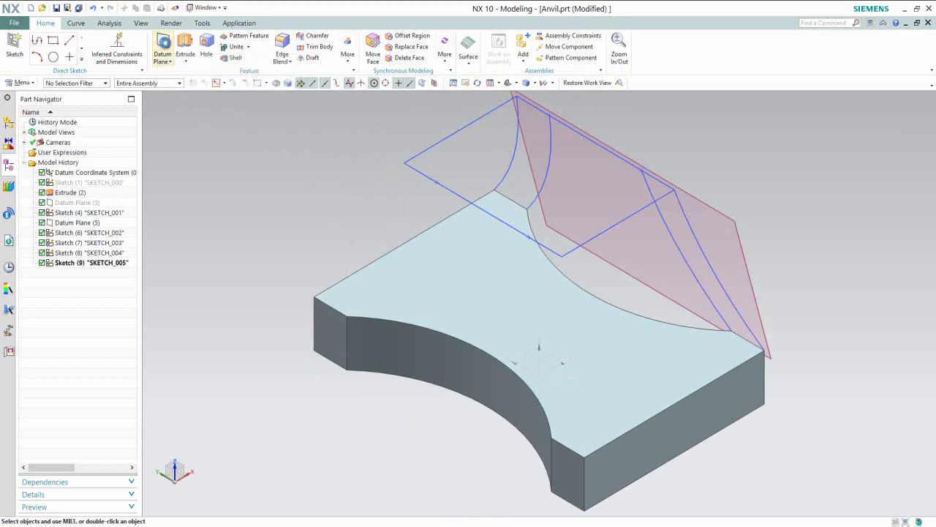
pyautogui.click(422, 177)
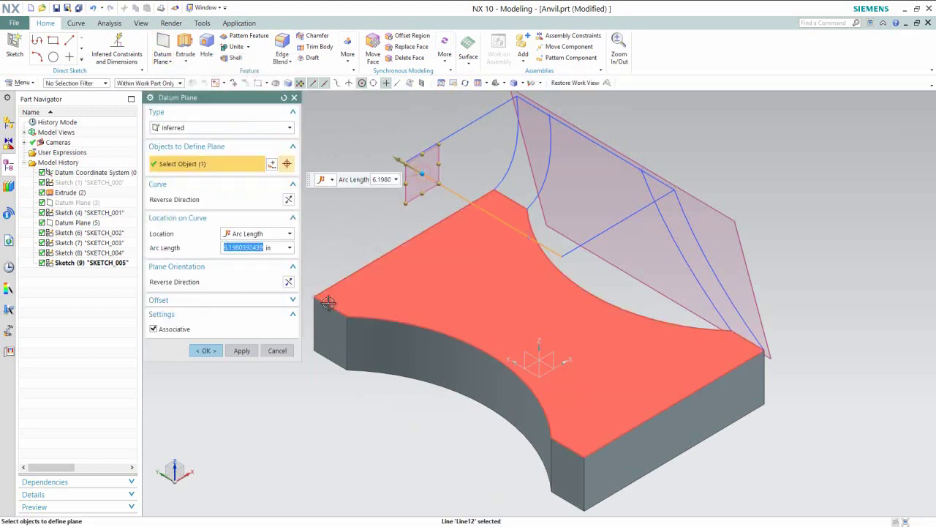
pyautogui.click(340, 312)
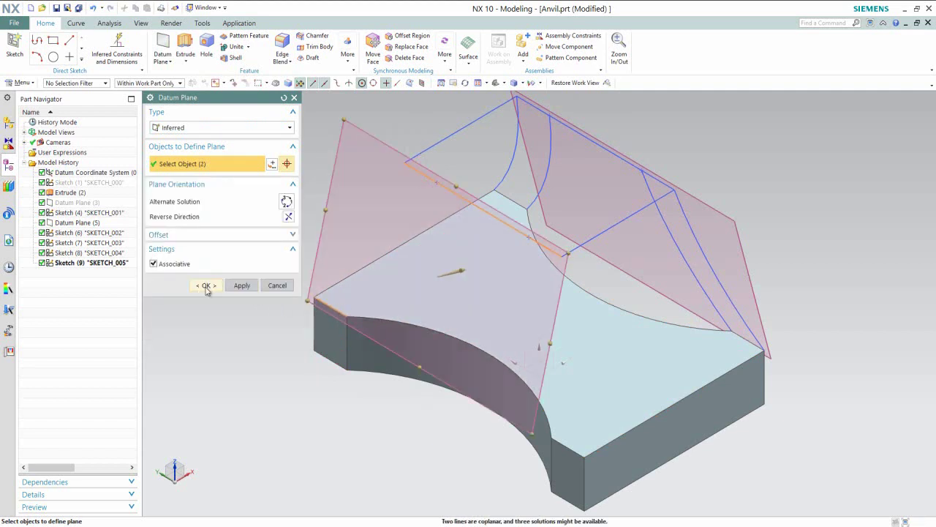
pyautogui.click(205, 286)
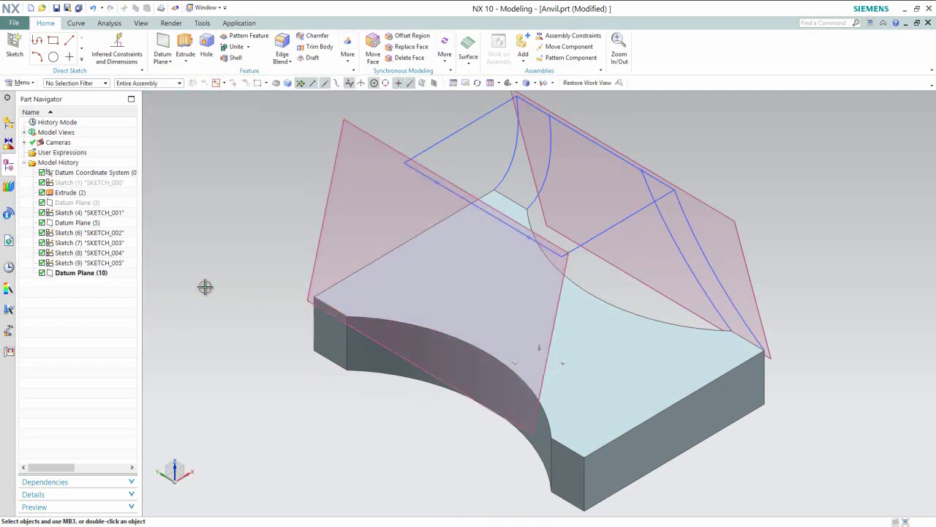
# Step: In a new sketch on the new slanted plane, draw a 12 in radius arc from the base's left top corner to the rectangle's left corner; finish
pyautogui.click(327, 214)
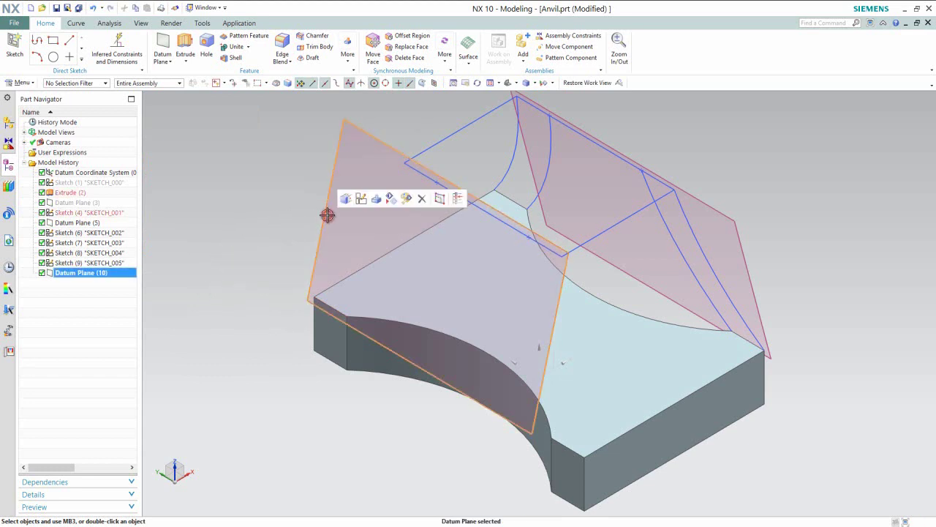
pyautogui.click(361, 198)
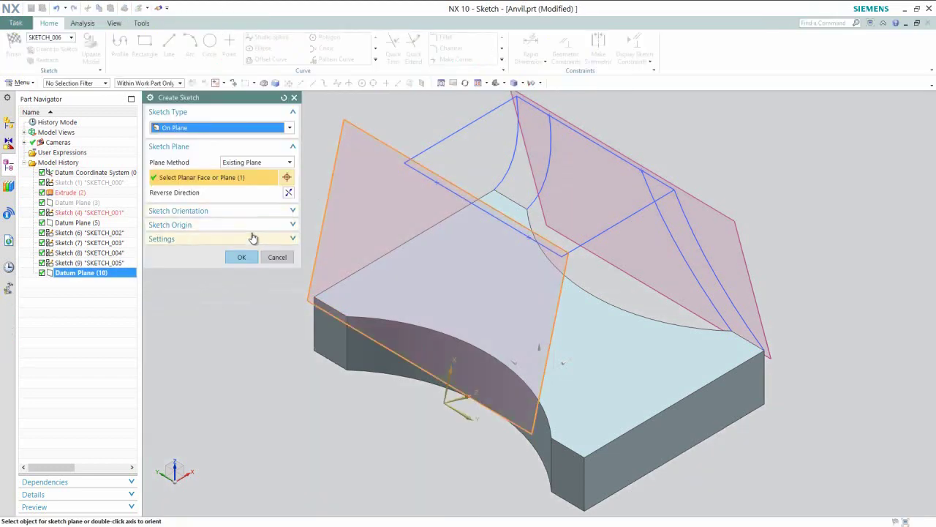
pyautogui.click(241, 257)
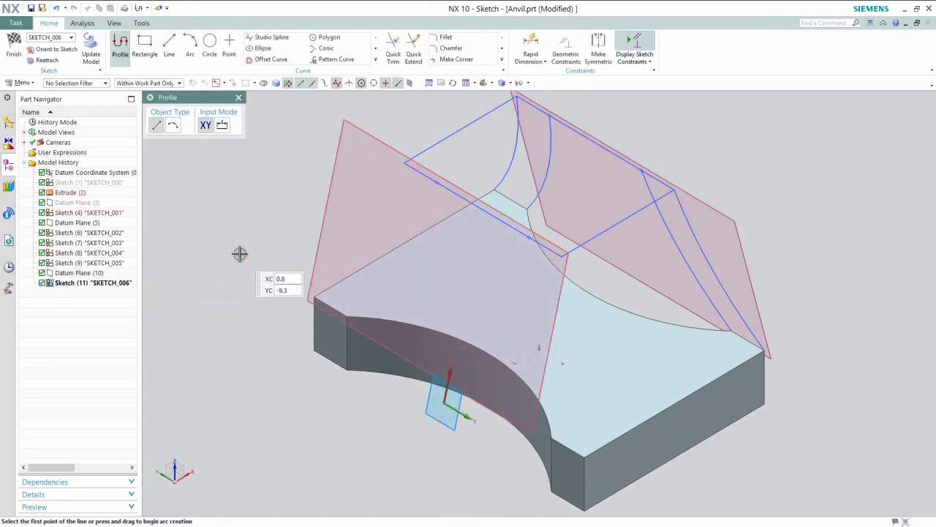
pyautogui.click(173, 125)
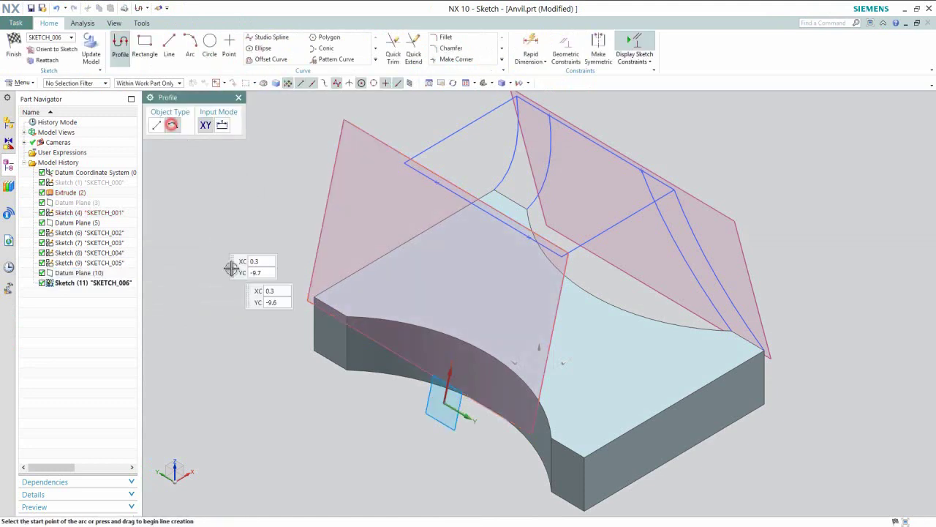
pyautogui.click(310, 298)
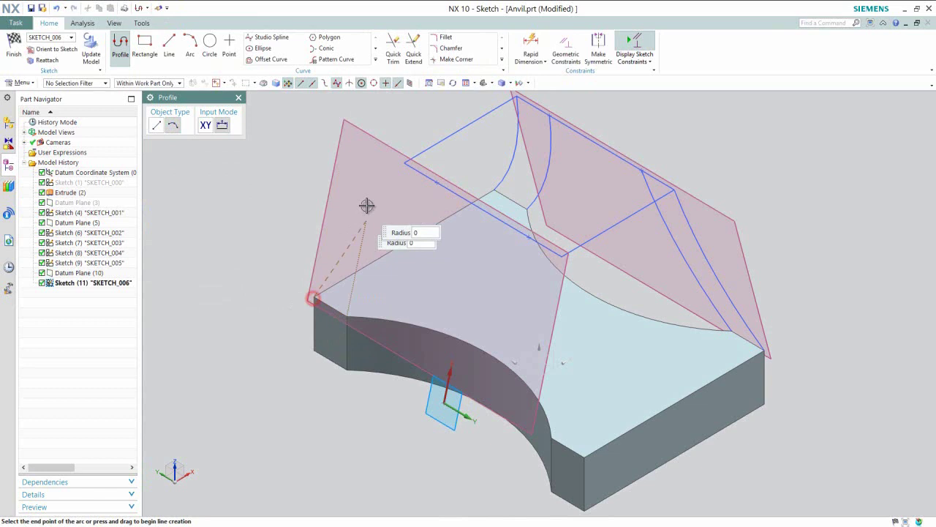
pyautogui.click(403, 162)
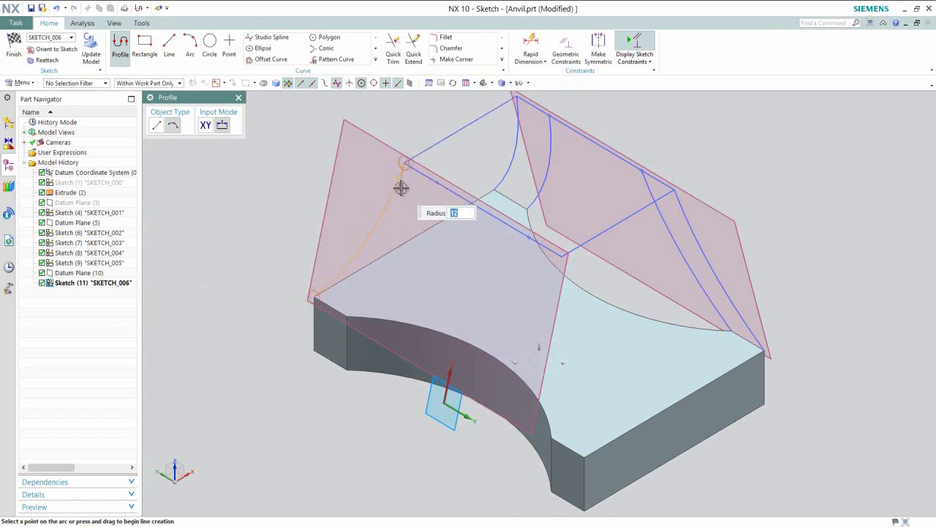
pyautogui.click(383, 204)
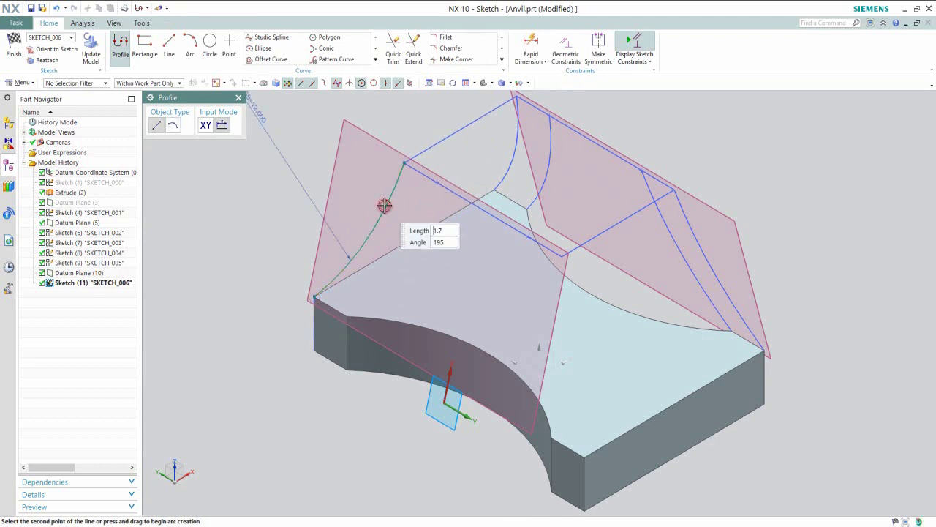
pyautogui.press('Escape')
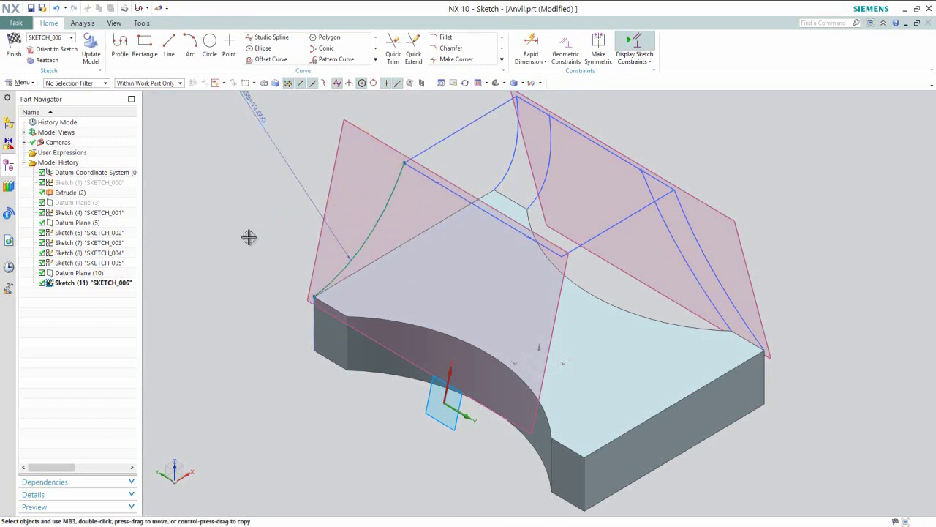
pyautogui.rightClick(249, 237)
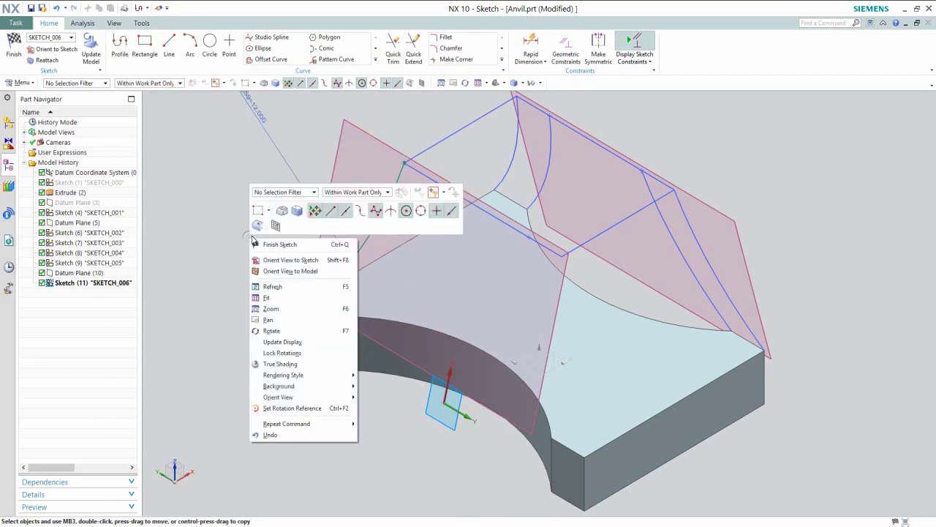
pyautogui.click(266, 245)
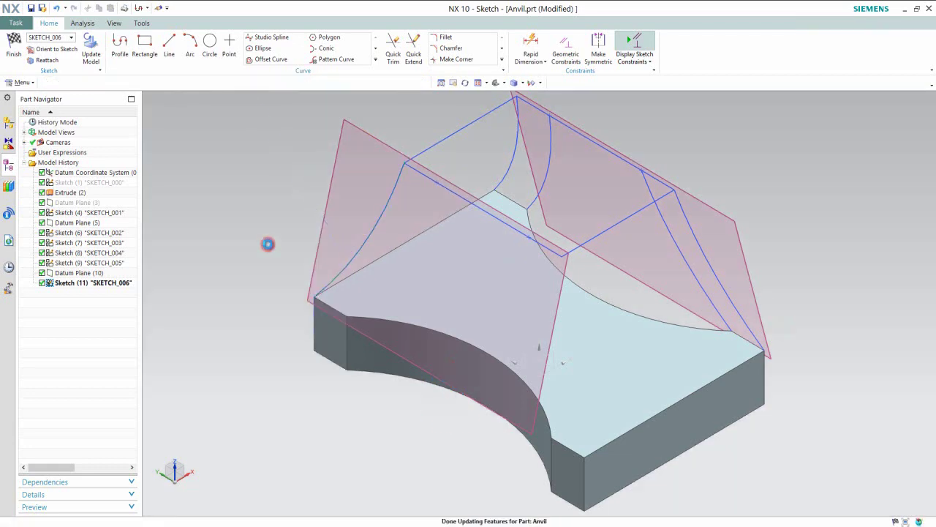
# Step: In another sketch on the near slanted plane, draw a 12 in arc from the rectangle's front corner to the base's front top corner; finish
pyautogui.click(333, 166)
pyautogui.click(365, 152)
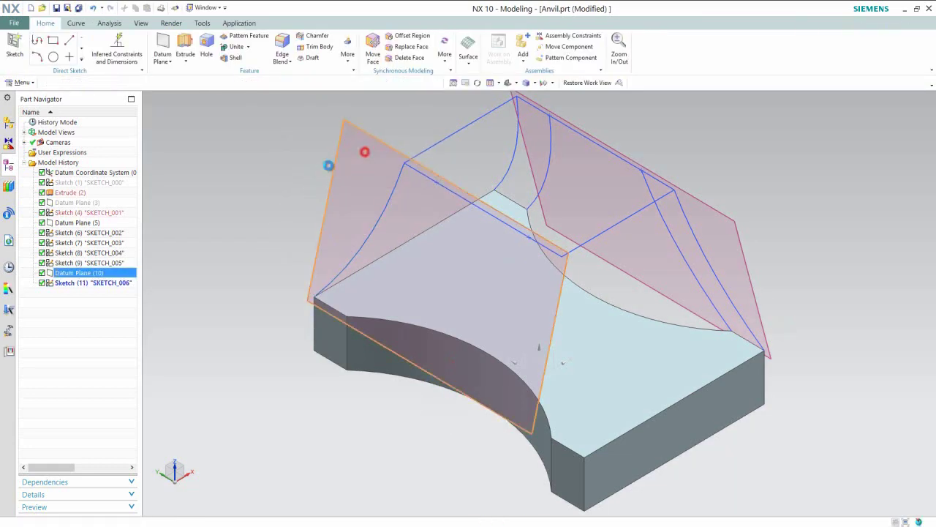
pyautogui.click(244, 256)
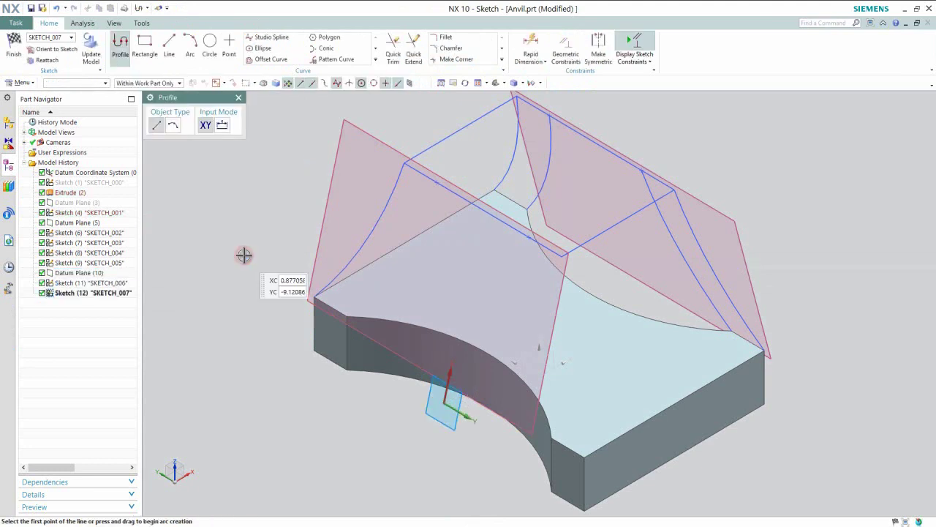
pyautogui.click(174, 125)
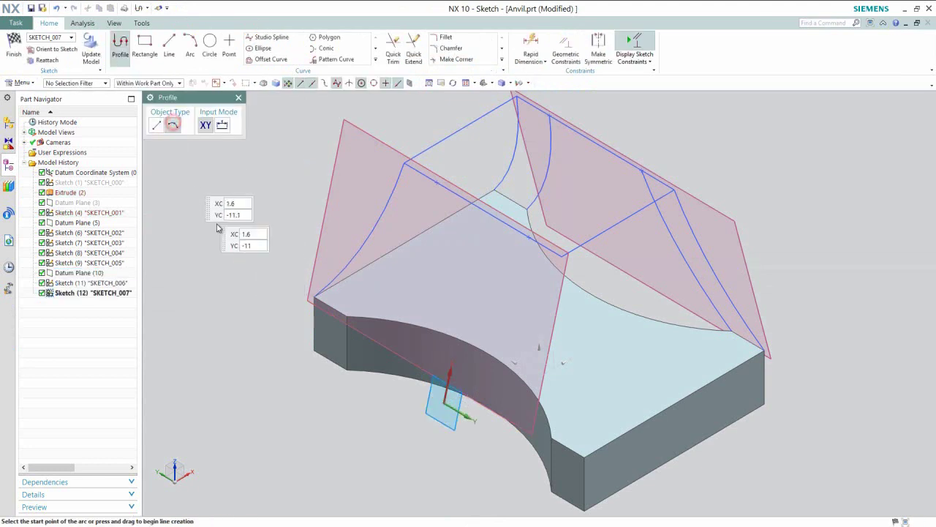
pyautogui.click(563, 256)
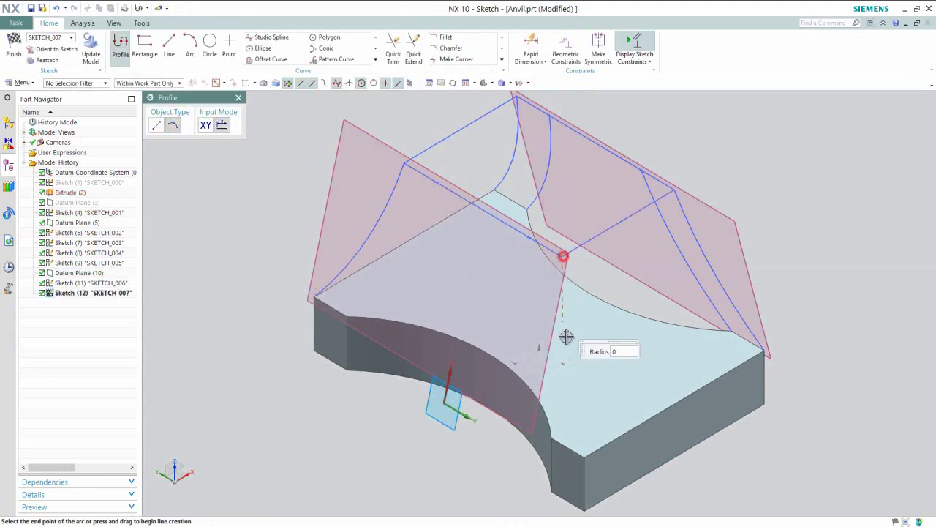
pyautogui.click(586, 452)
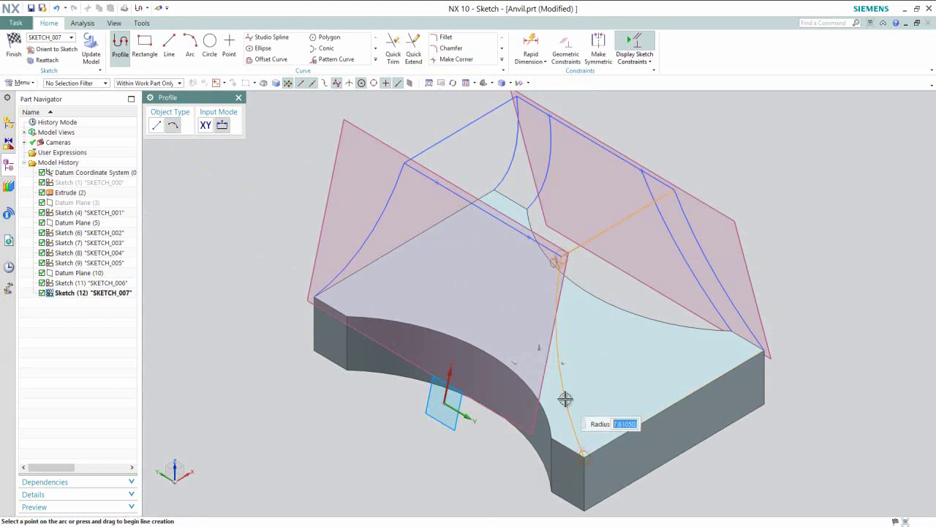
pyautogui.press('Return')
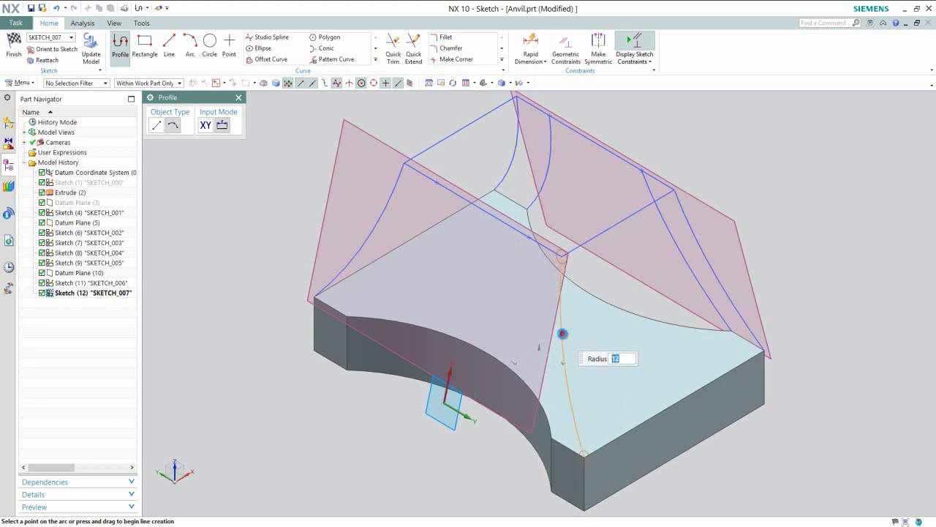
pyautogui.click(562, 333)
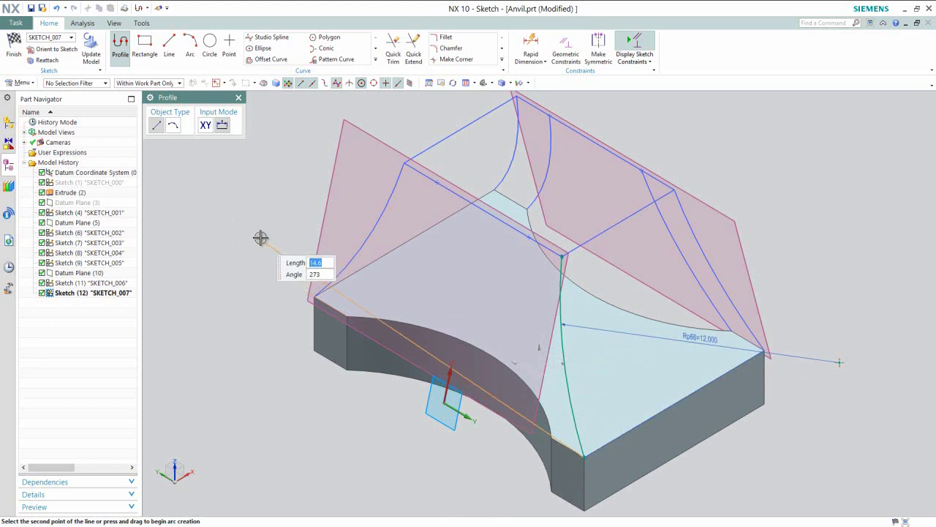
pyautogui.press('Escape')
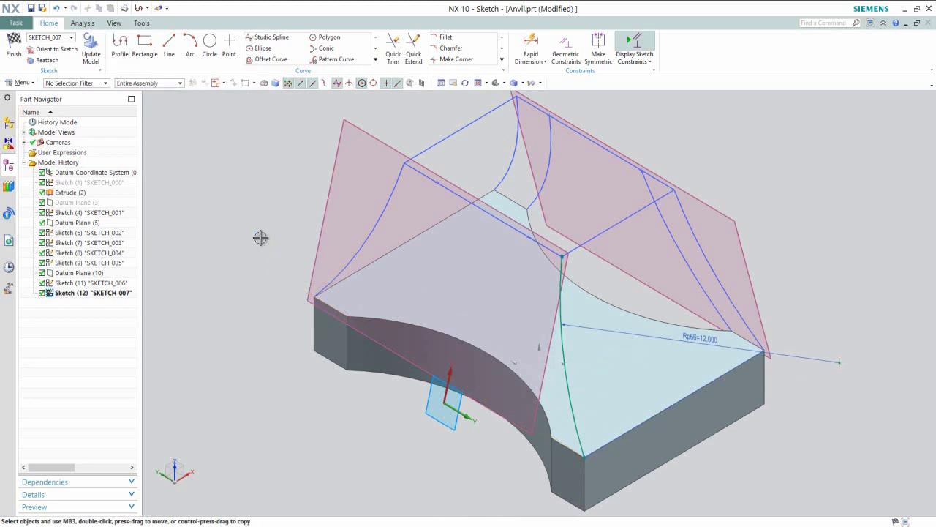
pyautogui.rightClick(270, 309)
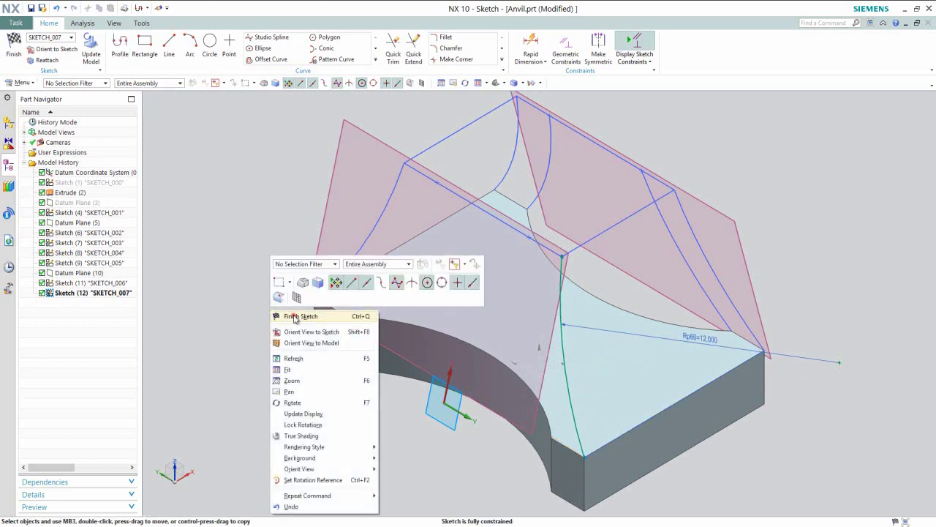
pyautogui.click(293, 316)
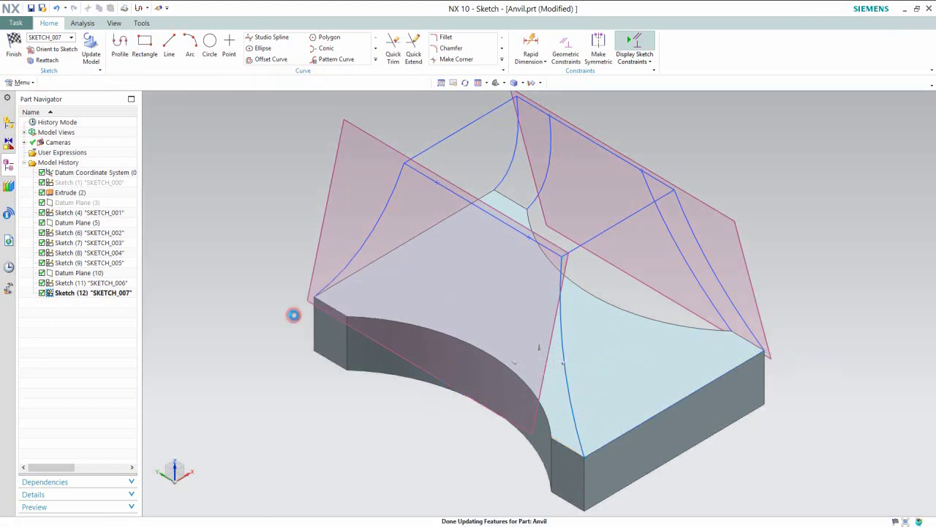
# Step: In another sketch on the near slanted plane, draw a 12 in arc from the rectangle's point near its left corner to the near concave edge's left end; finish
pyautogui.click(327, 210)
pyautogui.click(359, 196)
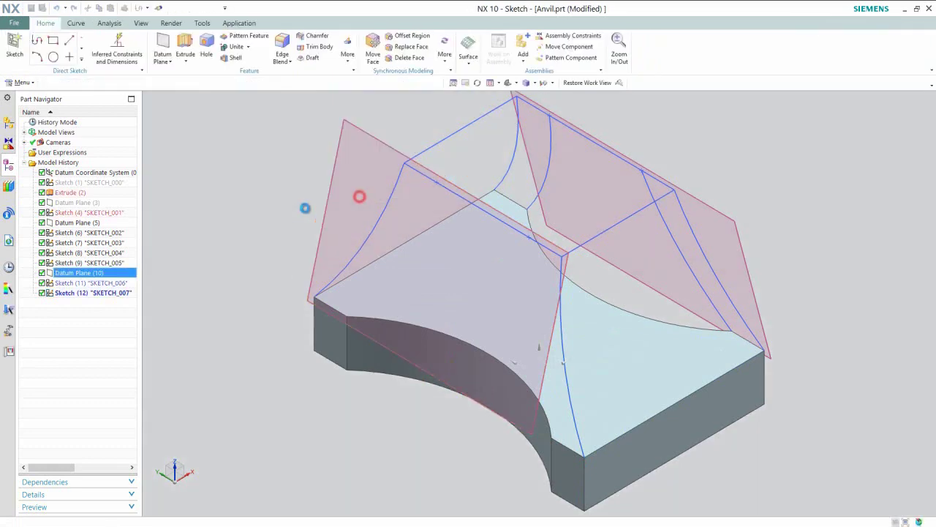
pyautogui.click(244, 255)
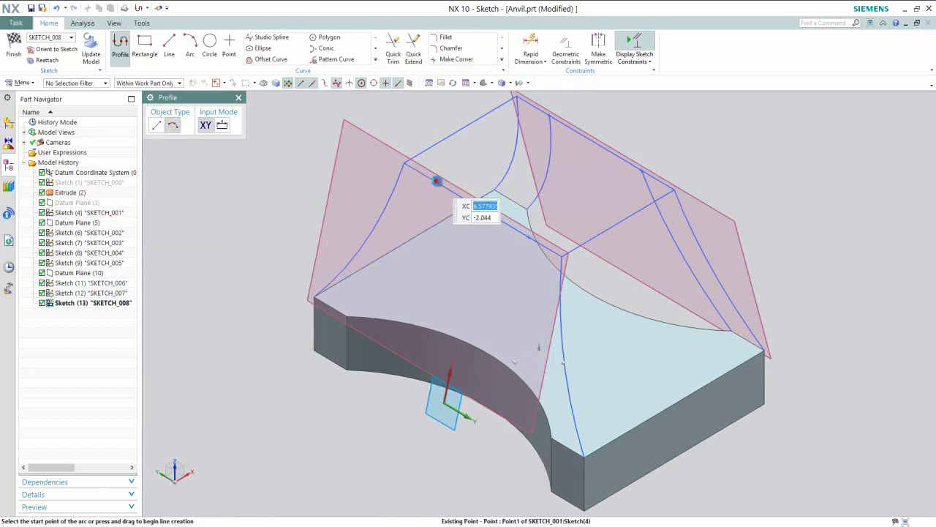
pyautogui.click(436, 180)
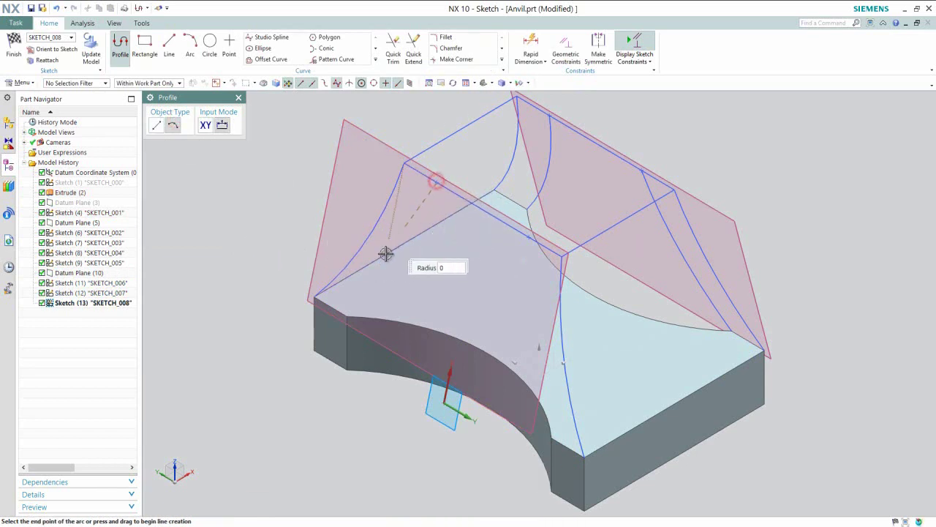
pyautogui.click(349, 313)
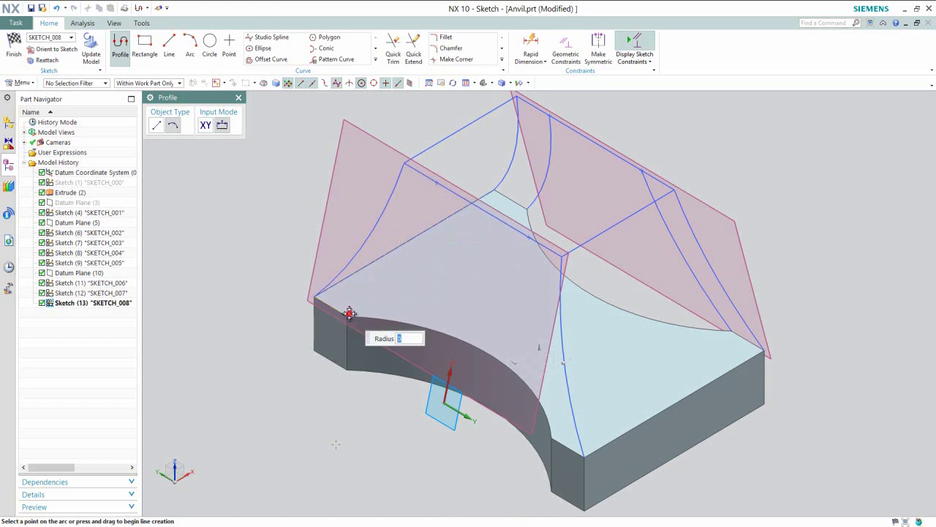
pyautogui.click(399, 254)
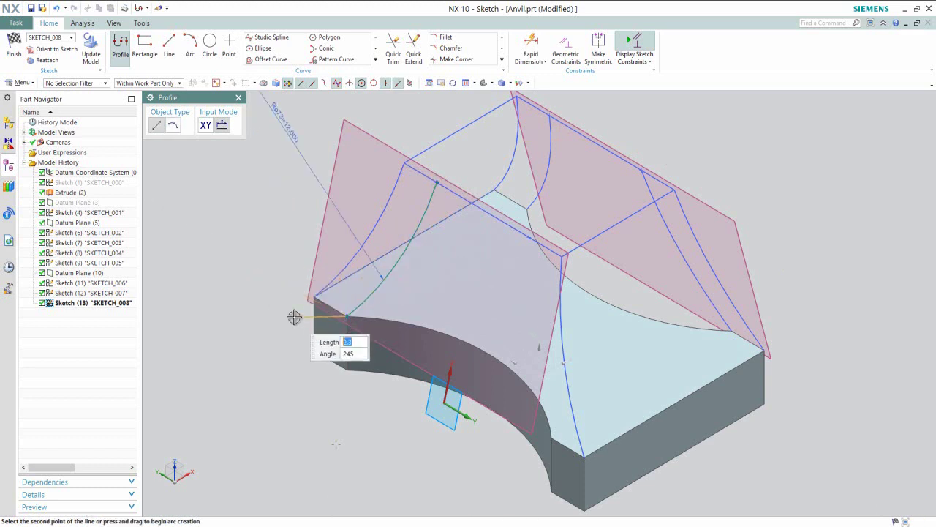
pyautogui.press('Escape')
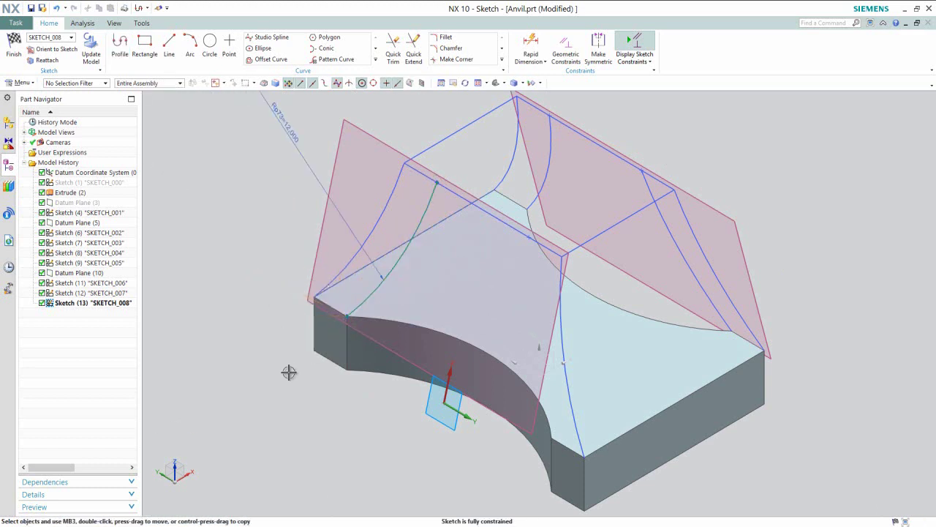
pyautogui.rightClick(289, 371)
pyautogui.click(316, 176)
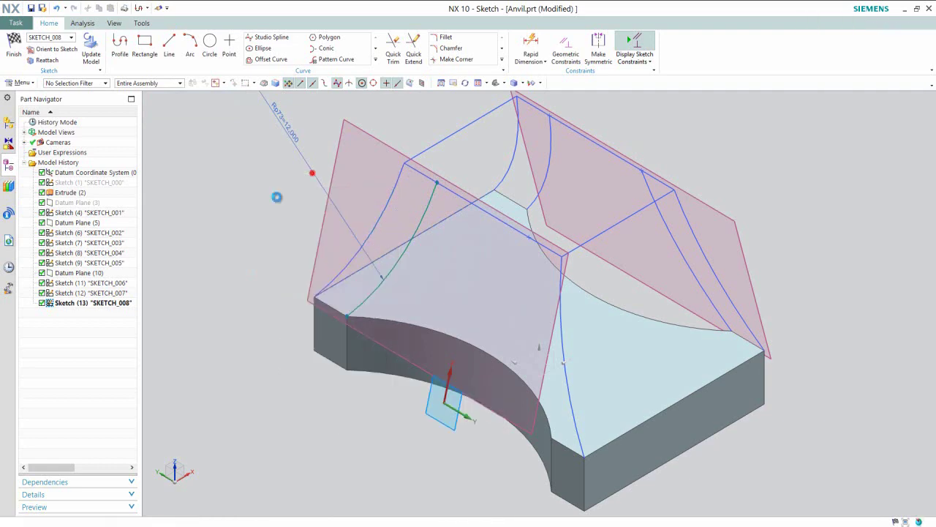
# Step: In another sketch on the near slanted plane, draw a 12 in arc from the rectangle's point near its front corner to the near concave edge's front end; finish
pyautogui.click(324, 218)
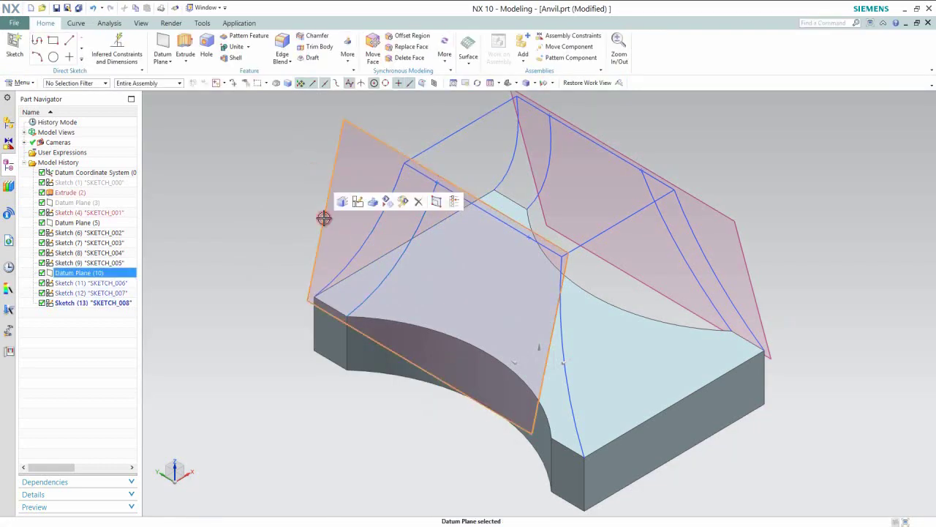
pyautogui.click(359, 202)
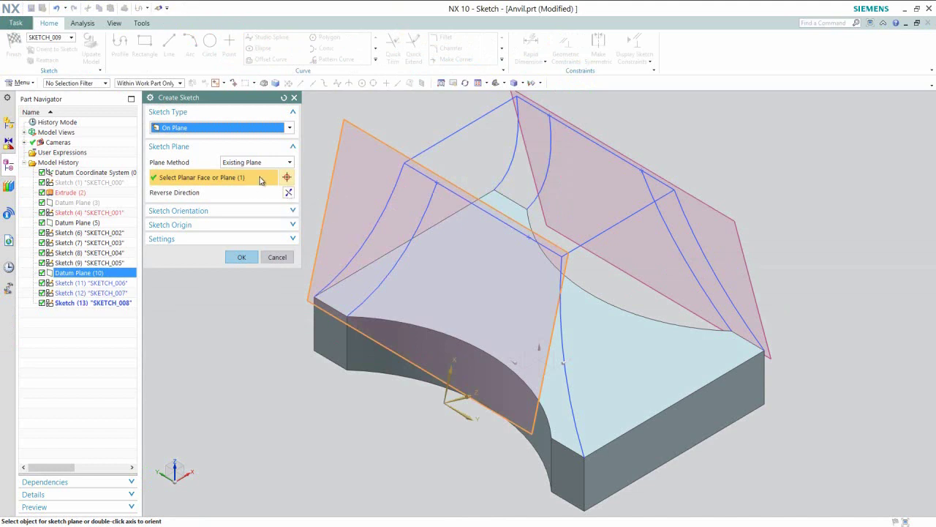
pyautogui.click(242, 257)
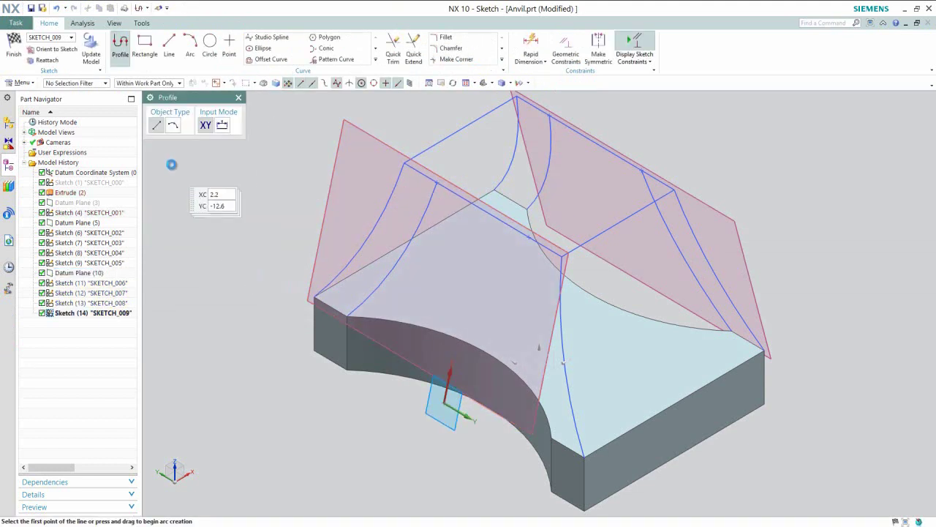
pyautogui.click(172, 125)
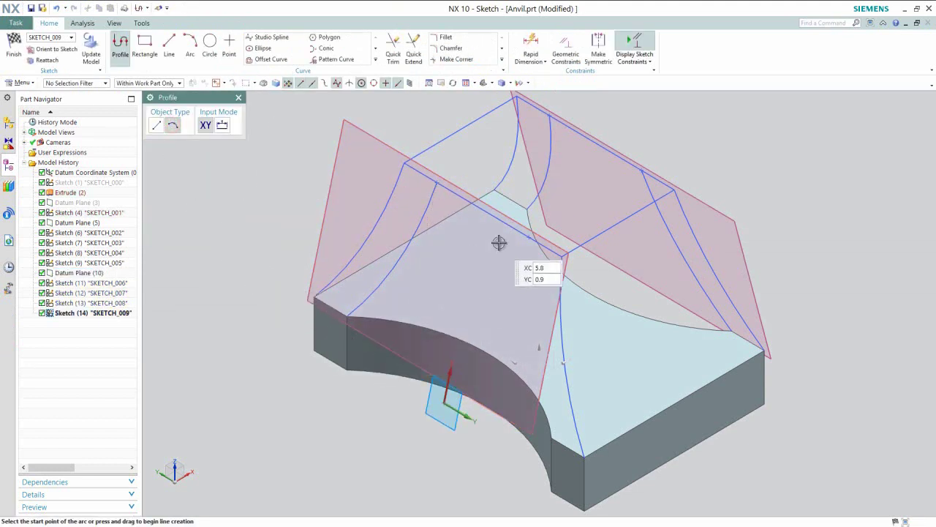
pyautogui.click(528, 234)
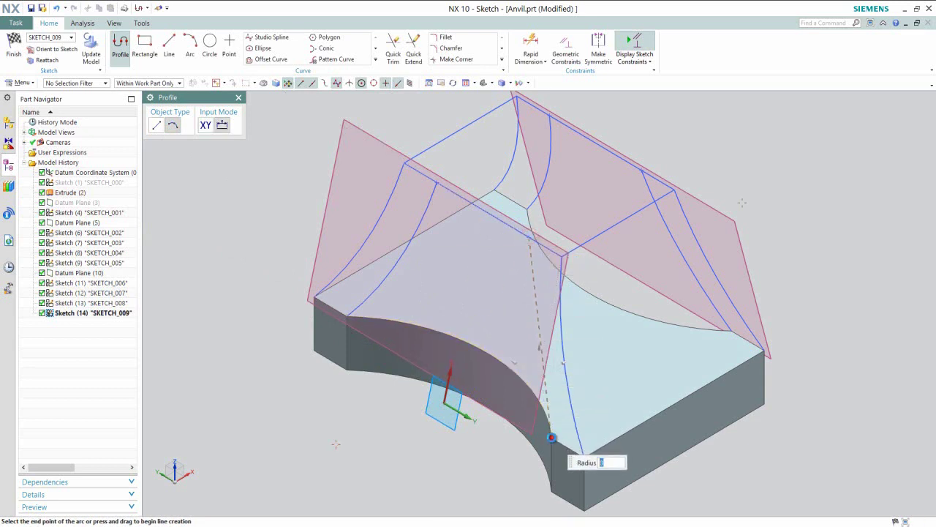
pyautogui.click(551, 438)
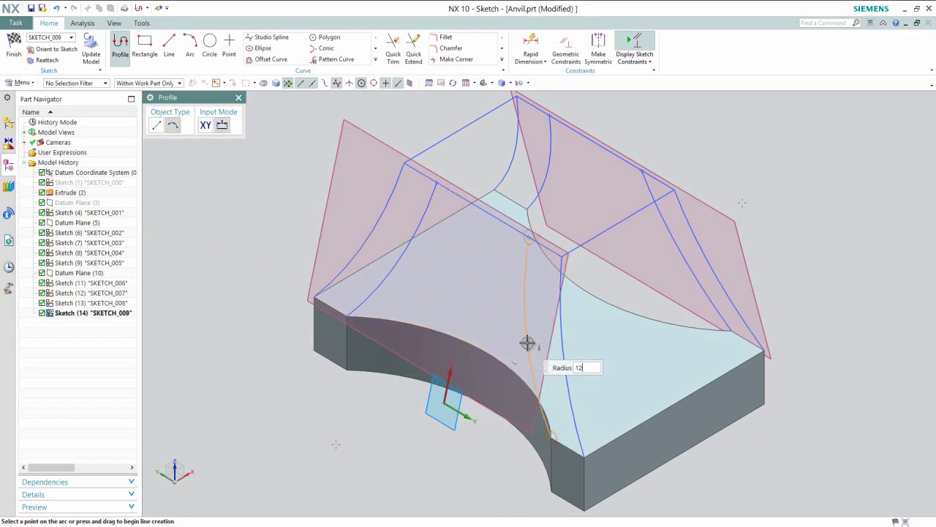
pyautogui.press('Return')
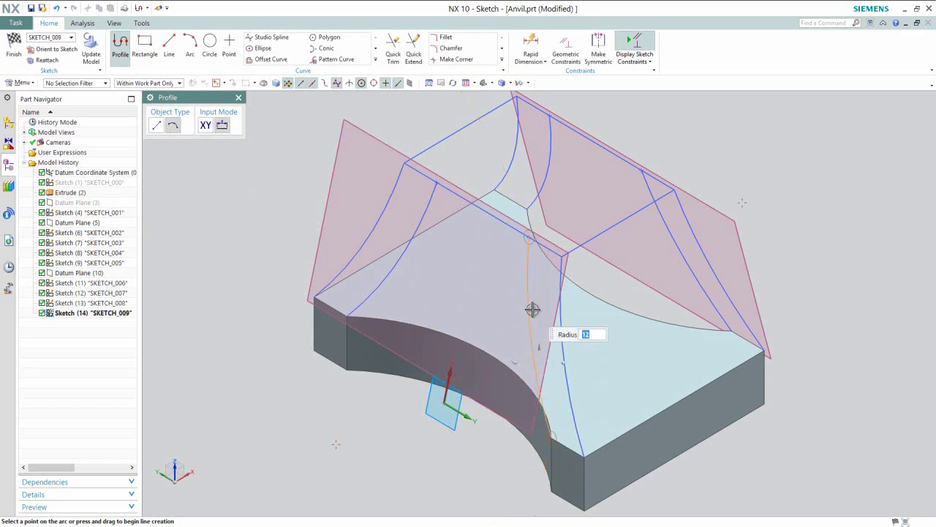
pyautogui.click(532, 309)
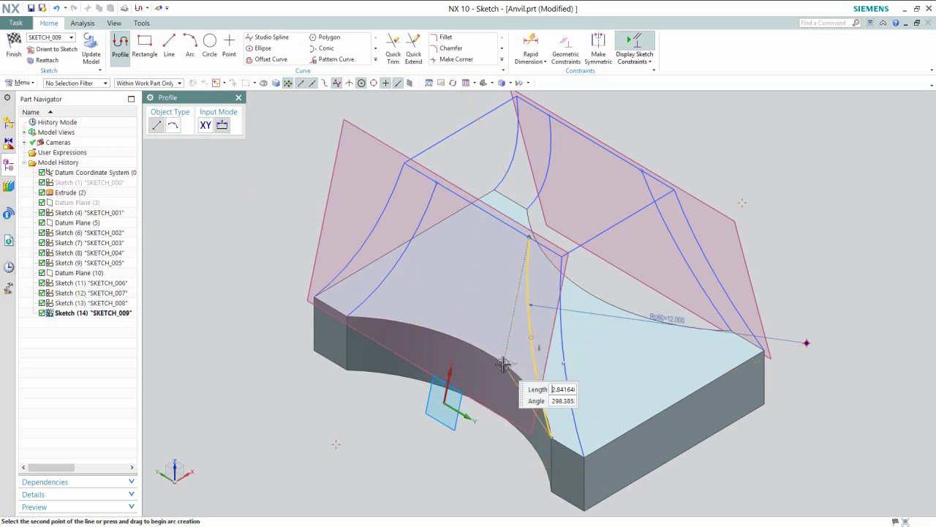
pyautogui.press('Escape')
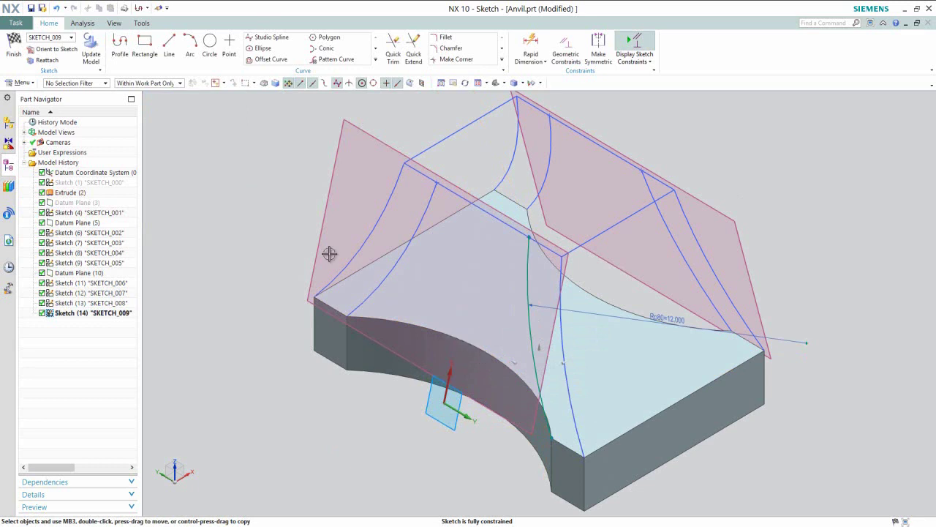
pyautogui.rightClick(247, 204)
pyautogui.click(263, 212)
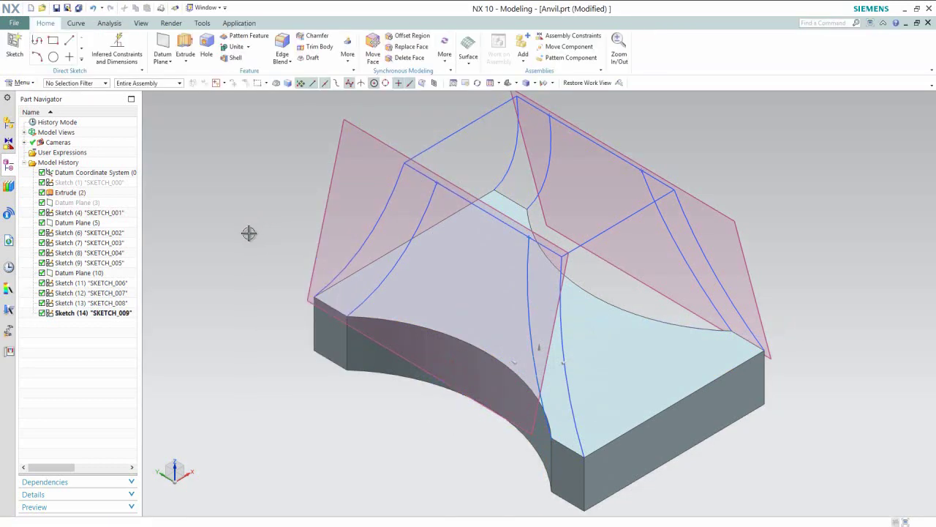
# Step: Hide both slanted datum planes
pyautogui.click(94, 224)
pyautogui.rightClick(95, 224)
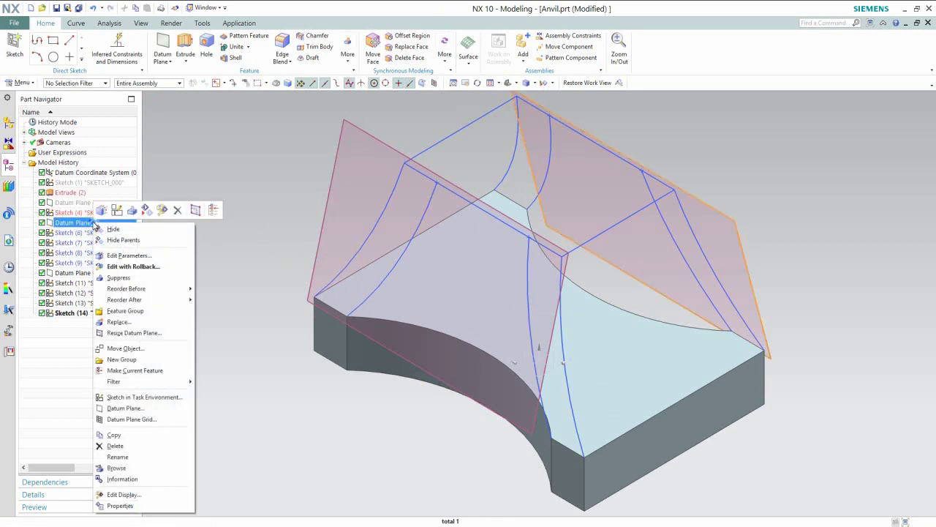
pyautogui.click(105, 229)
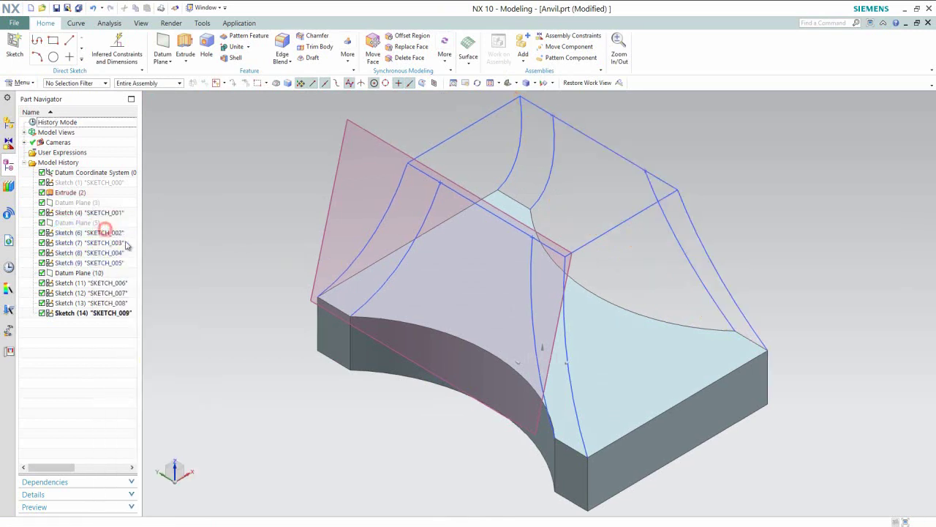
pyautogui.click(94, 273)
pyautogui.rightClick(94, 274)
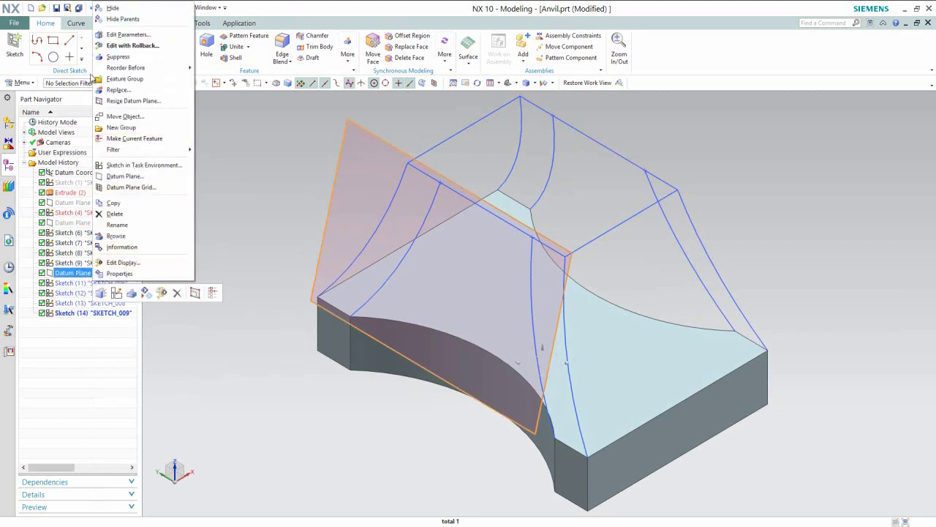
pyautogui.click(117, 11)
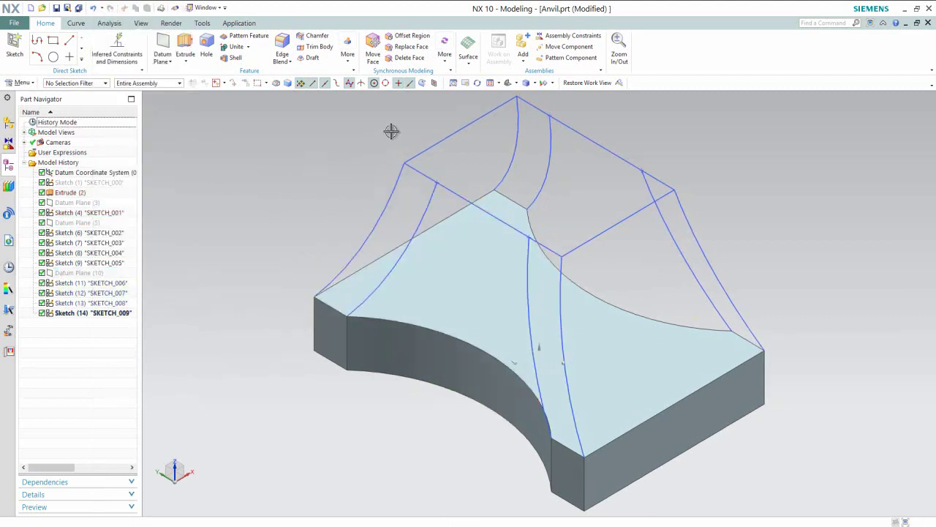
# Step: Orient the model to the isometric standard view and save the part
pyautogui.click(516, 83)
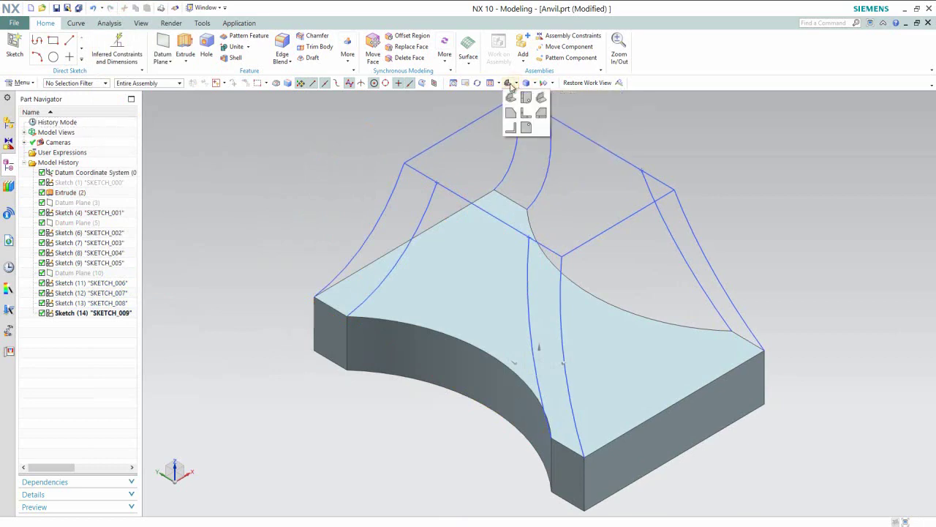
pyautogui.click(540, 100)
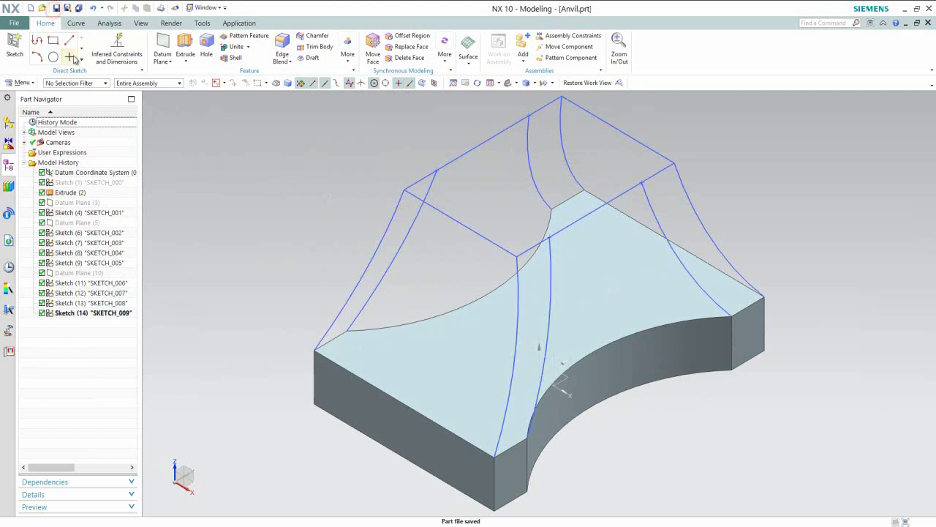
pyautogui.click(307, 223)
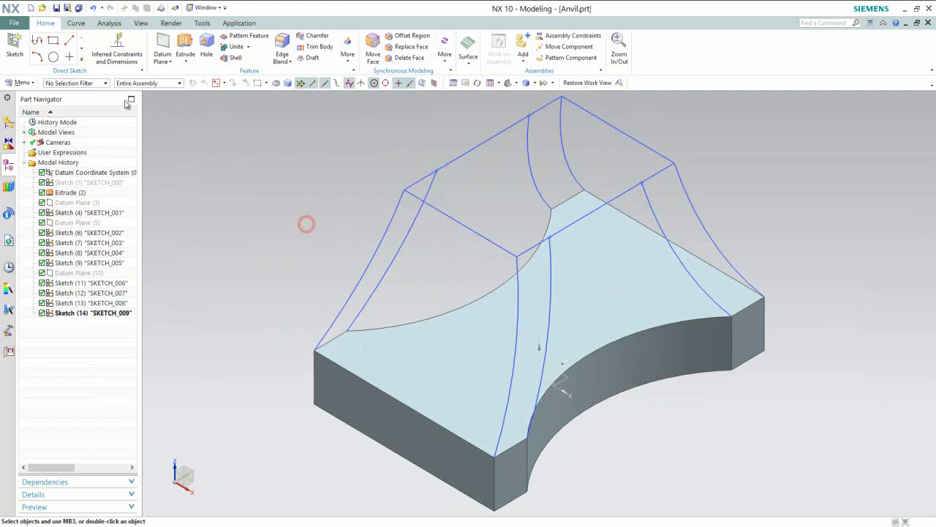
# Step: Create a sketch on the base's top face, project all the face's edges into it, finish the sketch and save the part
pyautogui.click(15, 46)
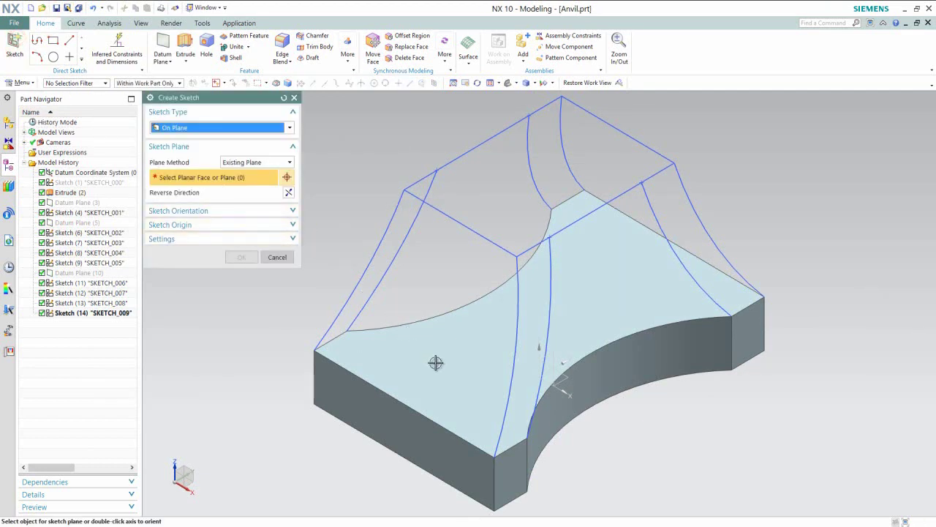
pyautogui.click(435, 363)
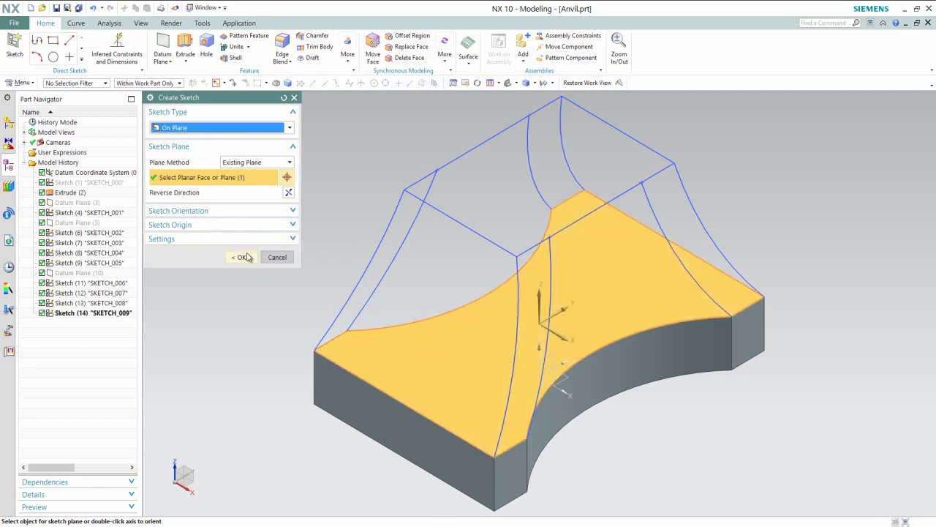
pyautogui.click(243, 257)
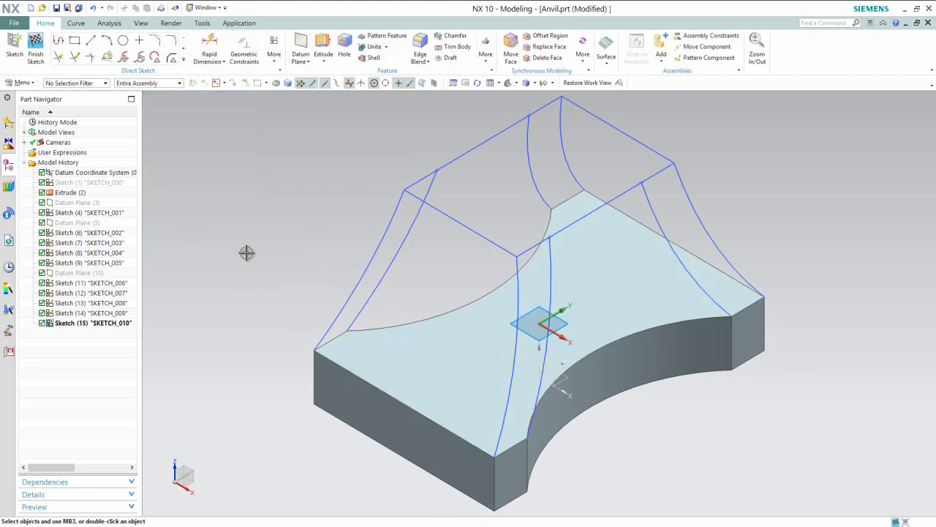
pyautogui.click(182, 63)
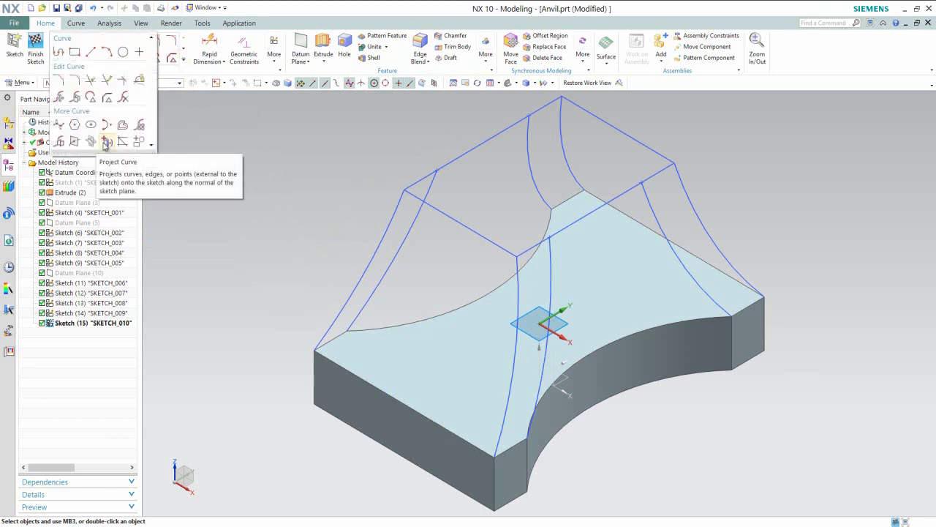
pyautogui.click(106, 144)
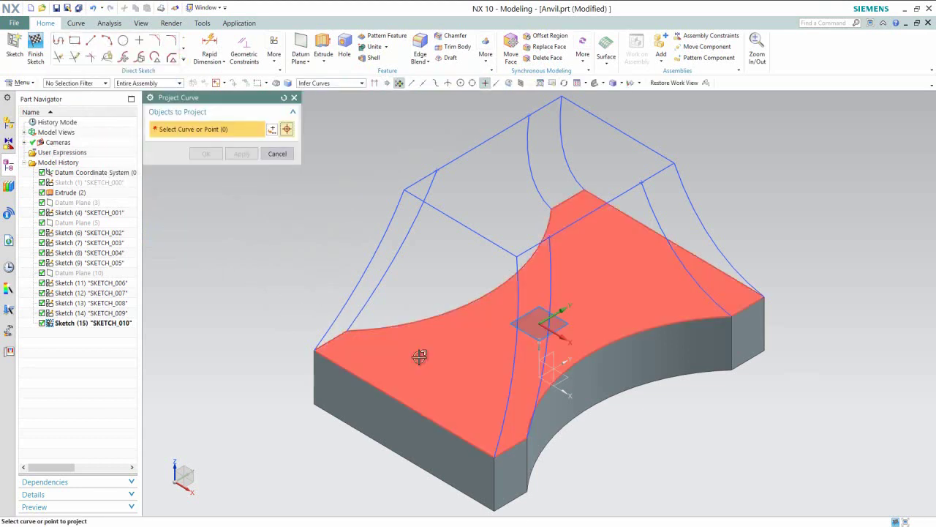
pyautogui.click(419, 355)
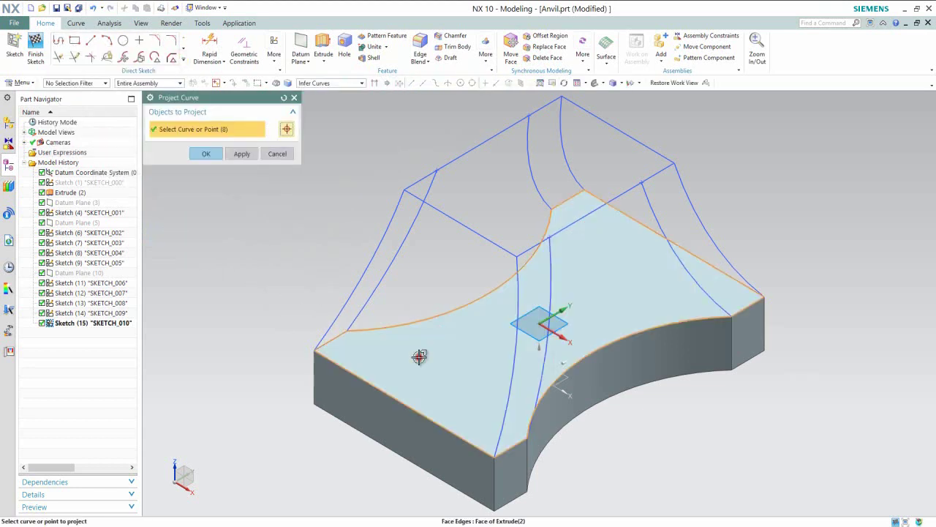
pyautogui.click(205, 154)
pyautogui.rightClick(262, 234)
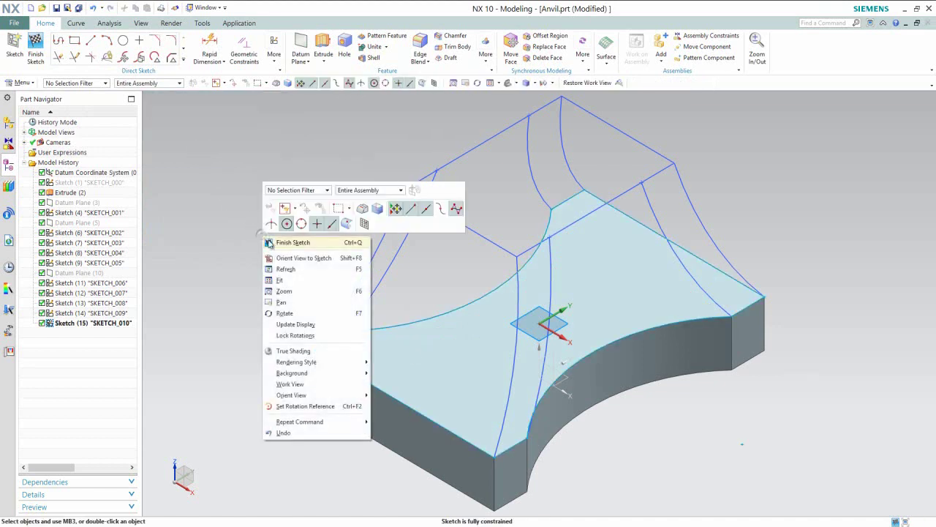
pyautogui.click(272, 241)
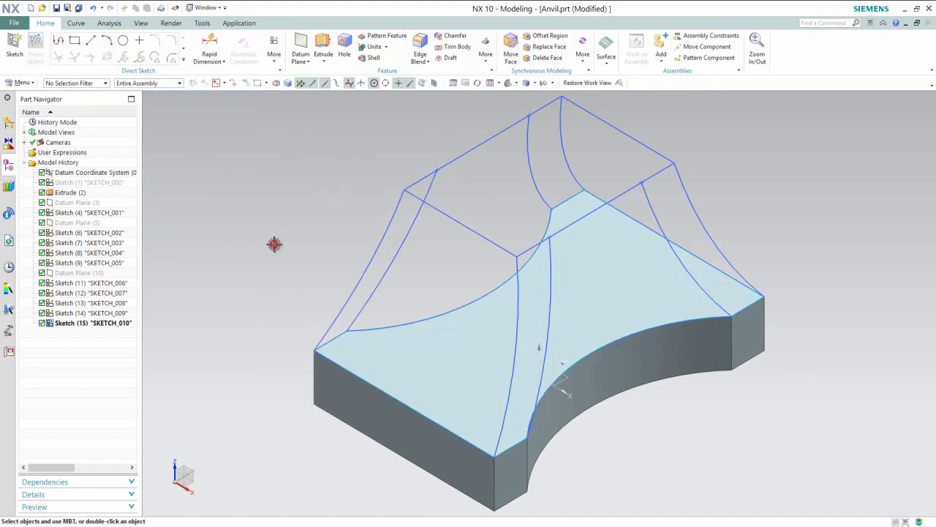
pyautogui.click(56, 8)
pyautogui.click(302, 167)
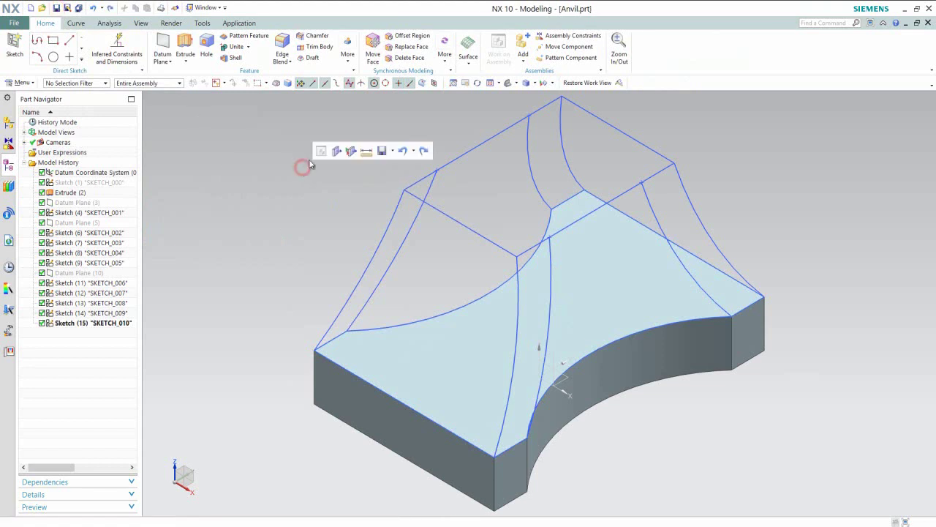
# Step: Create a Fill Surface bounded by the eight connected curves projected from the base's top outline
pyautogui.click(468, 65)
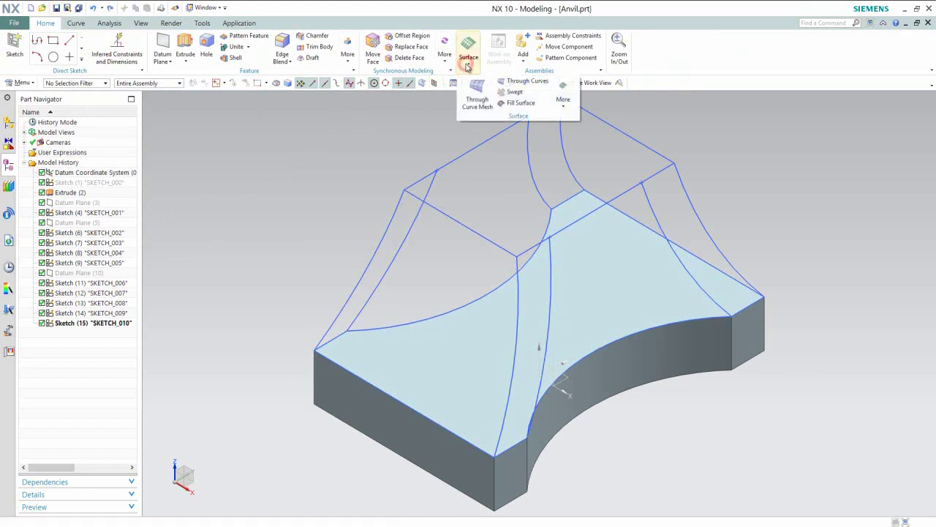
pyautogui.click(522, 104)
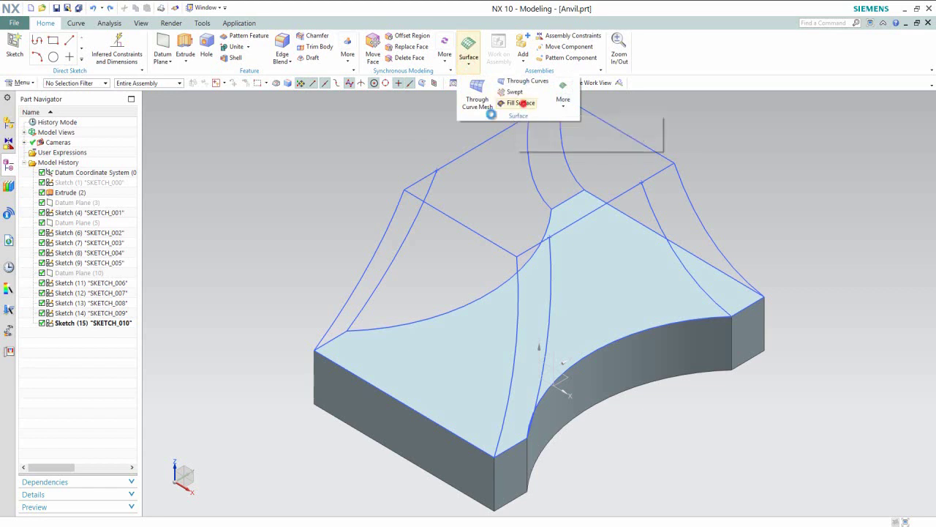
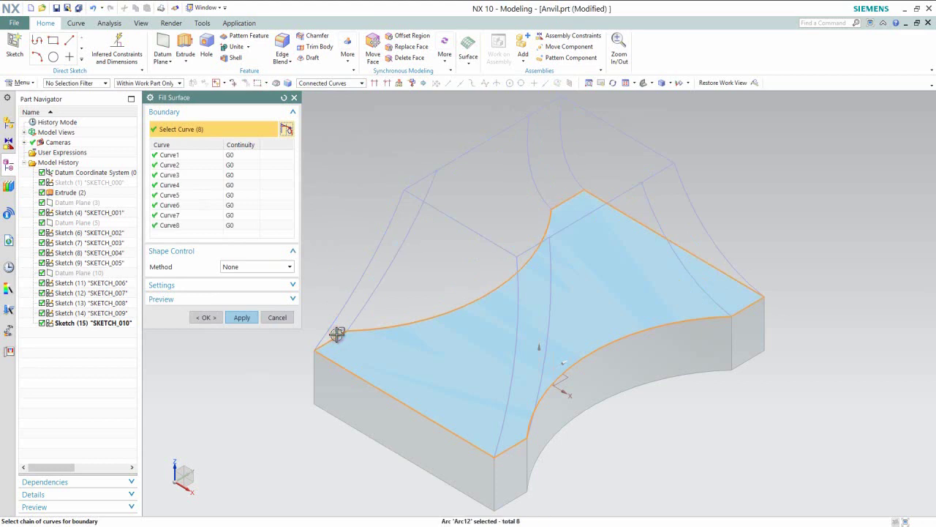
pyautogui.click(241, 318)
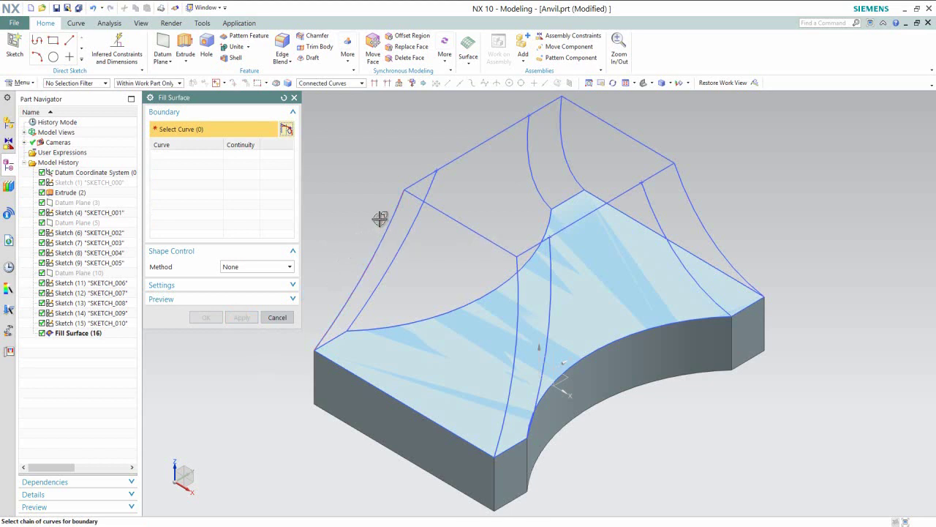
# Step: Using single-curve selection, create a Fill Surface on the -Y end, bounded by its two outer corner arcs, top rectangle line and base line
pyautogui.click(359, 83)
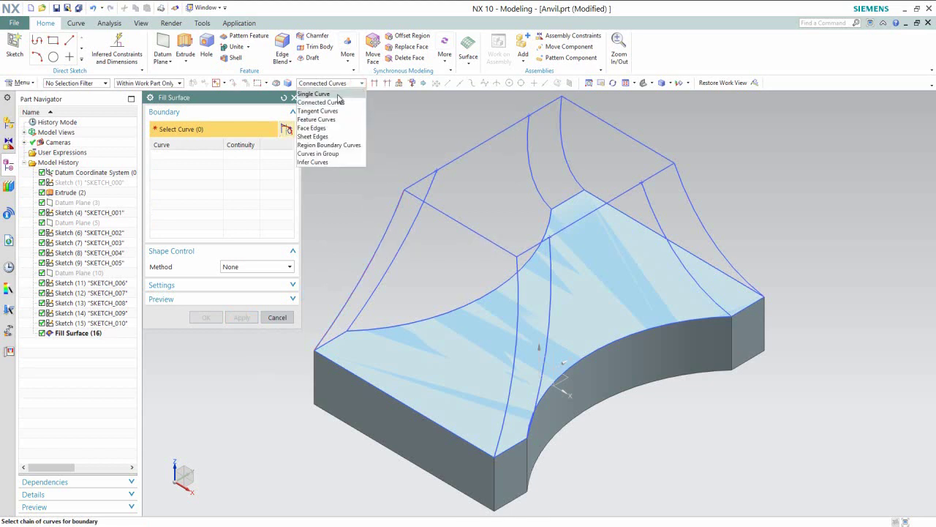
pyautogui.click(338, 94)
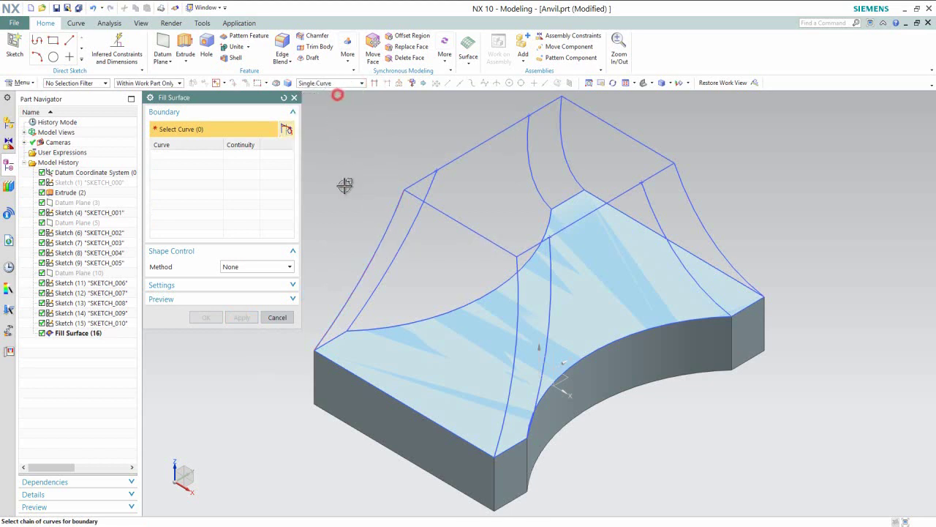
pyautogui.click(374, 253)
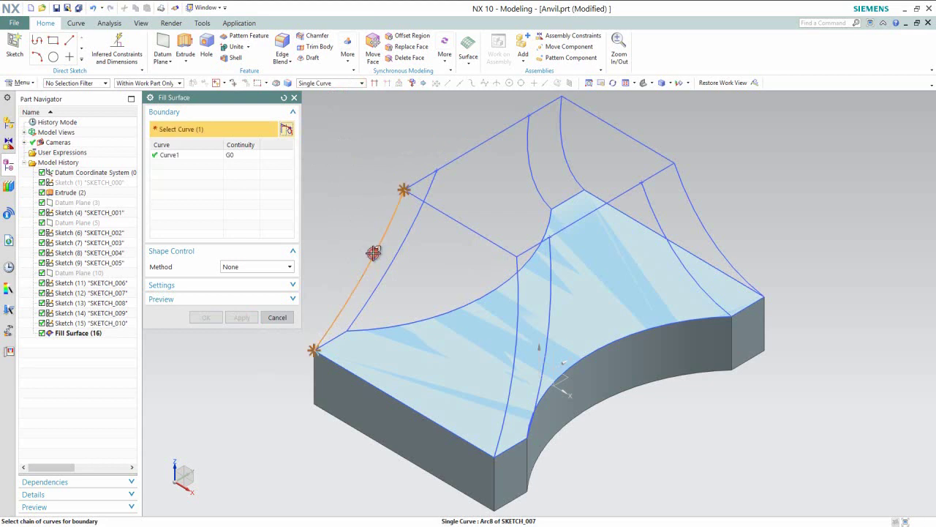
pyautogui.click(413, 197)
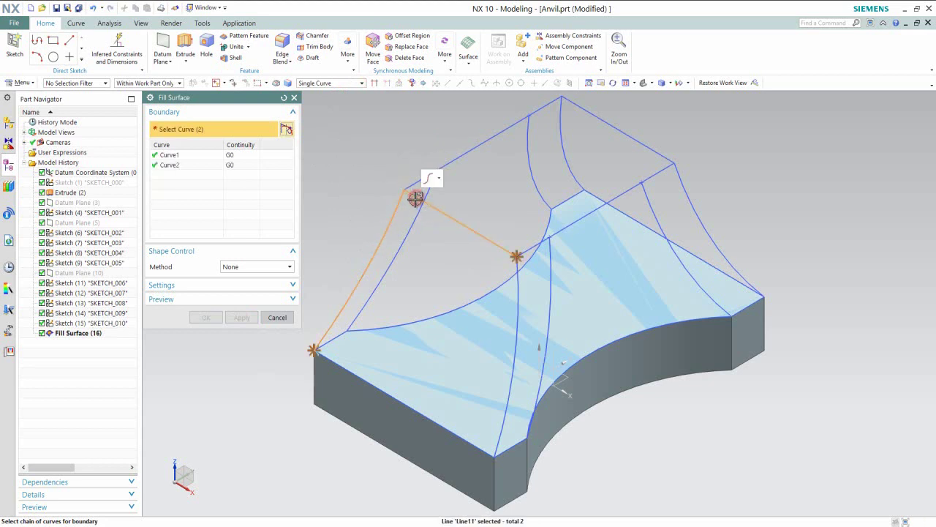
pyautogui.click(518, 290)
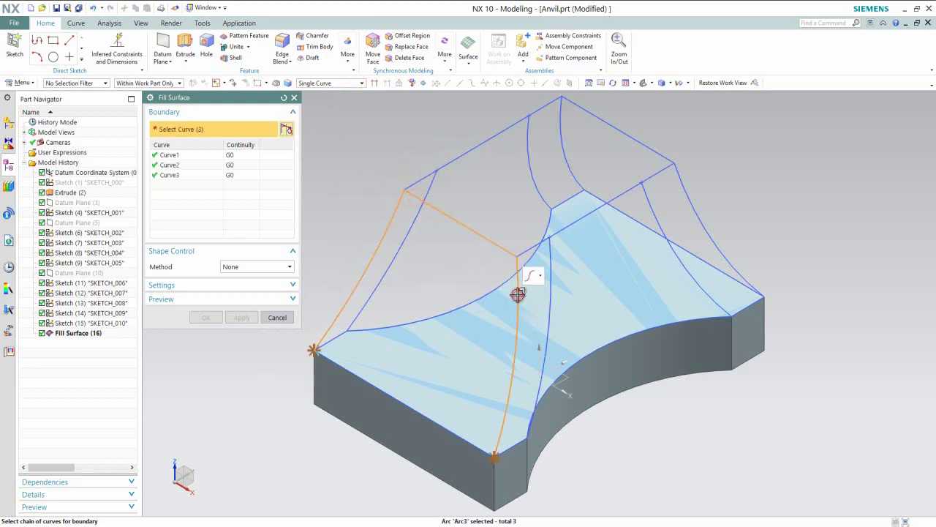
pyautogui.click(399, 397)
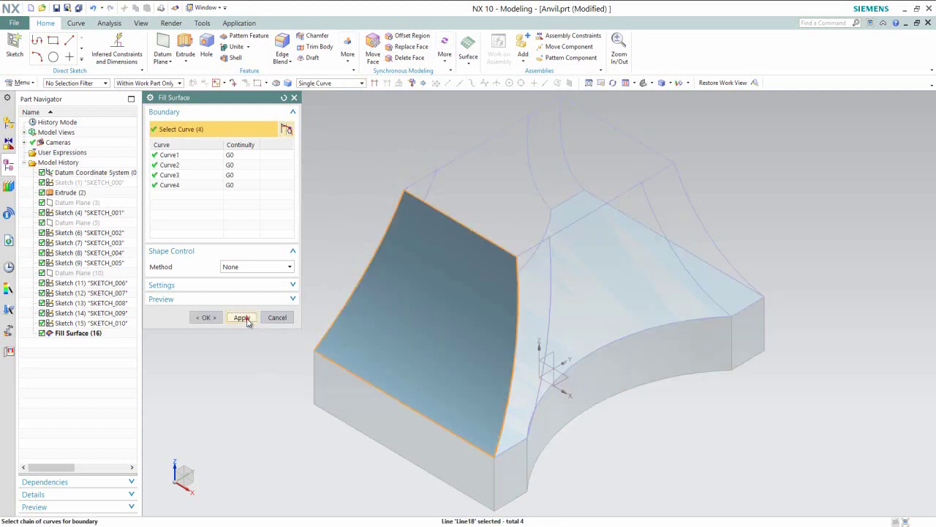
pyautogui.click(242, 319)
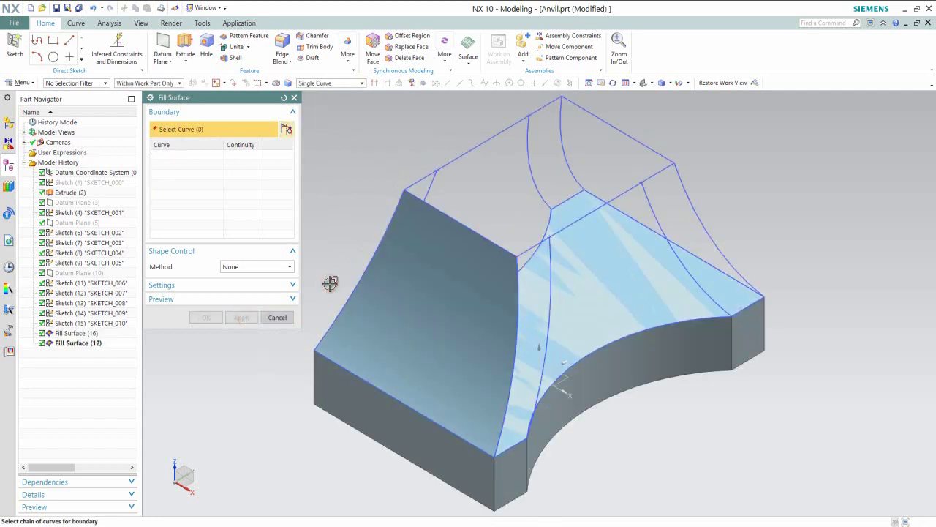
# Step: Fill the narrow strip on the +X side beside the -Y end surface, stopping the top line at its intersection with the inner arc
pyautogui.click(504, 441)
pyautogui.click(513, 444)
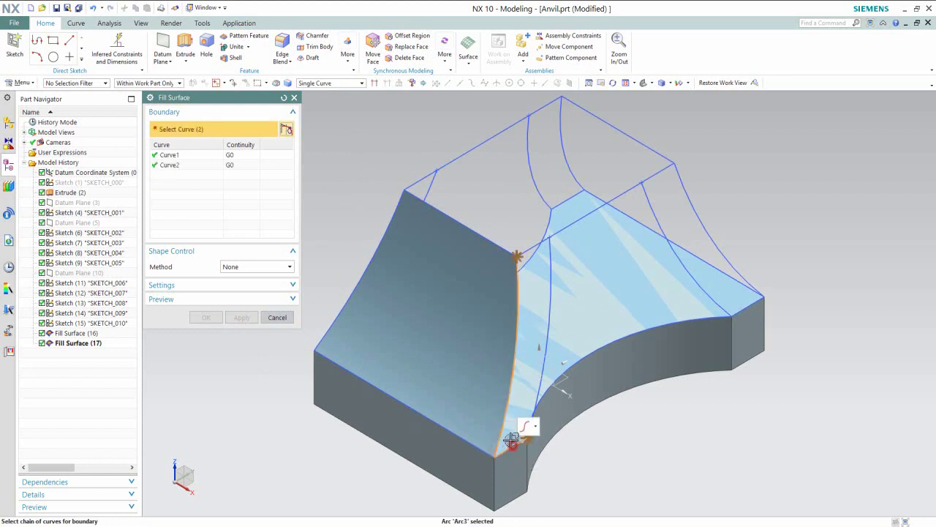
pyautogui.click(550, 282)
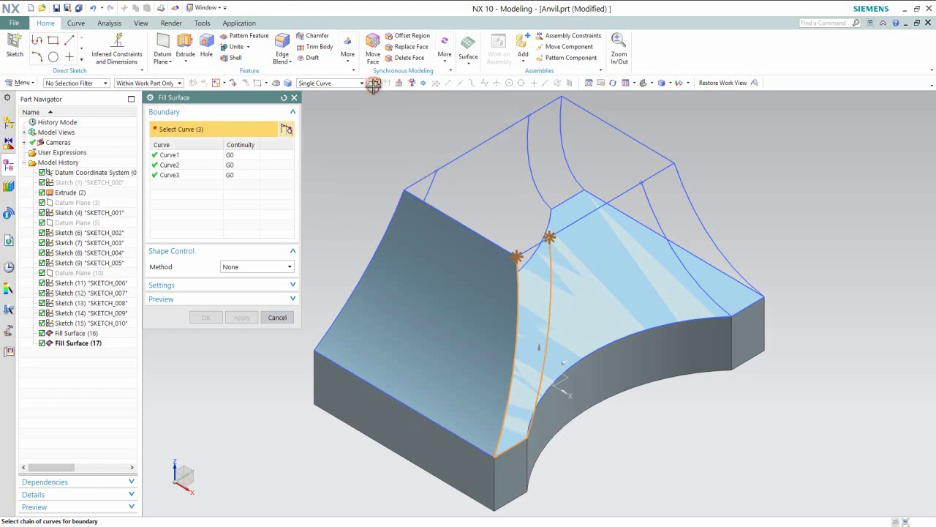
pyautogui.click(533, 247)
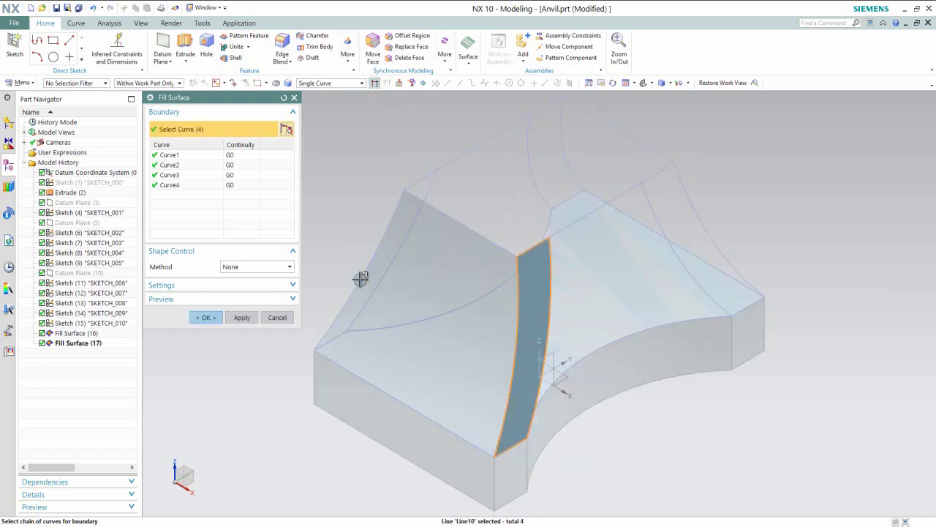
pyautogui.click(249, 317)
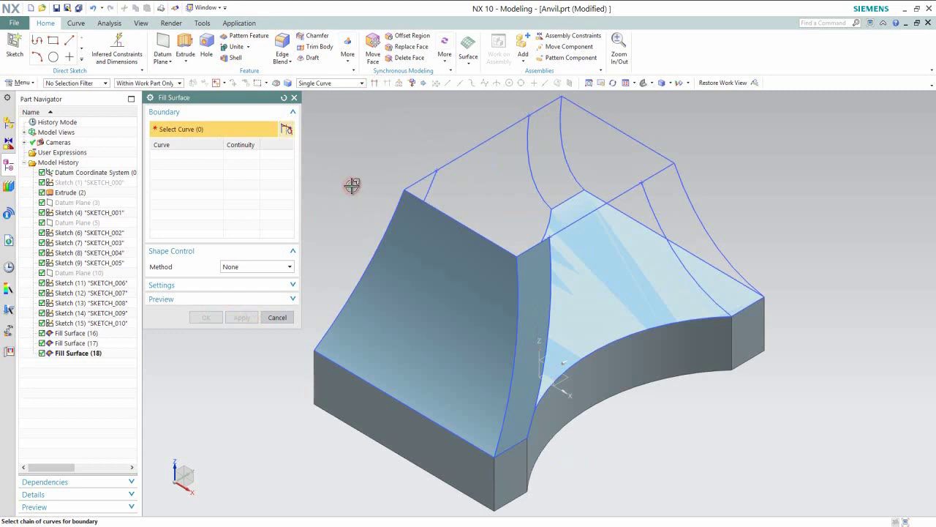
# Step: Fill the narrow strip at the +Y end of the +X side, with the top boundary line stopped at the arc intersections
pyautogui.click(695, 199)
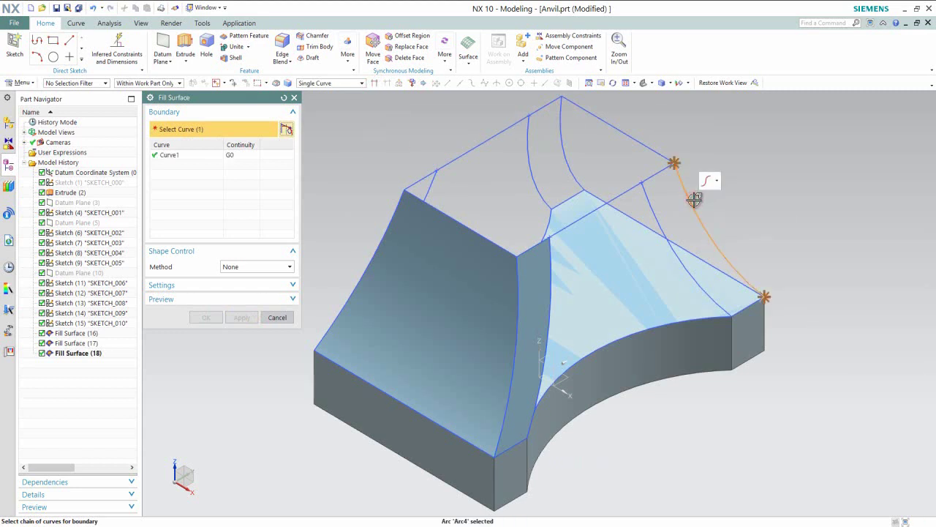
pyautogui.click(736, 313)
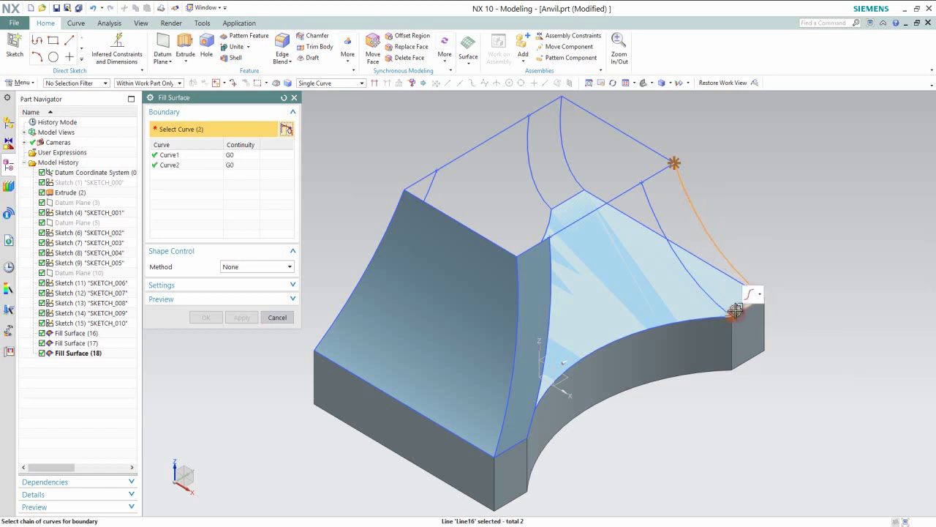
pyautogui.click(649, 195)
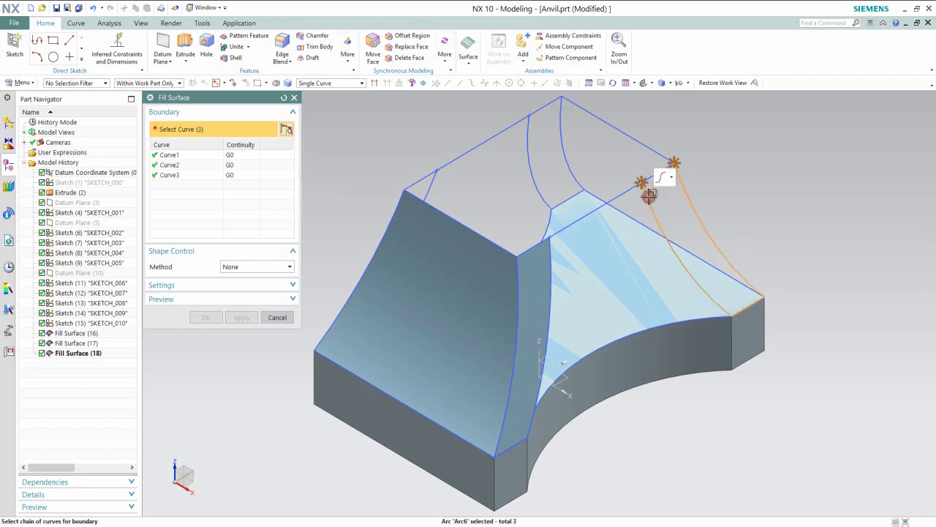
pyautogui.click(375, 84)
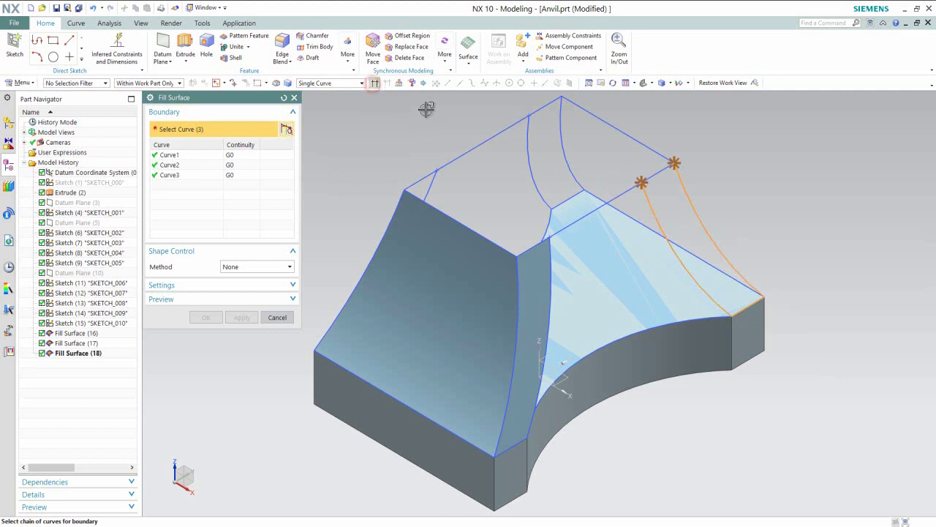
pyautogui.click(658, 173)
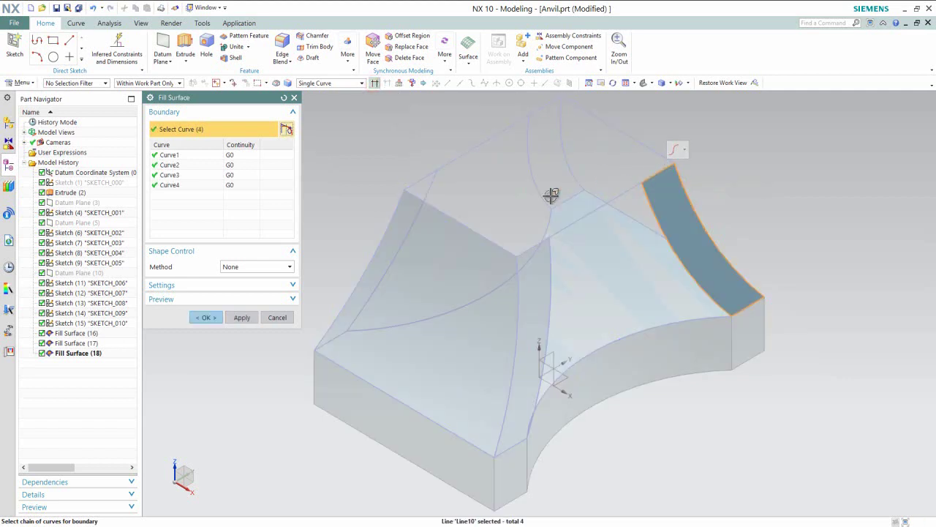
pyautogui.click(241, 317)
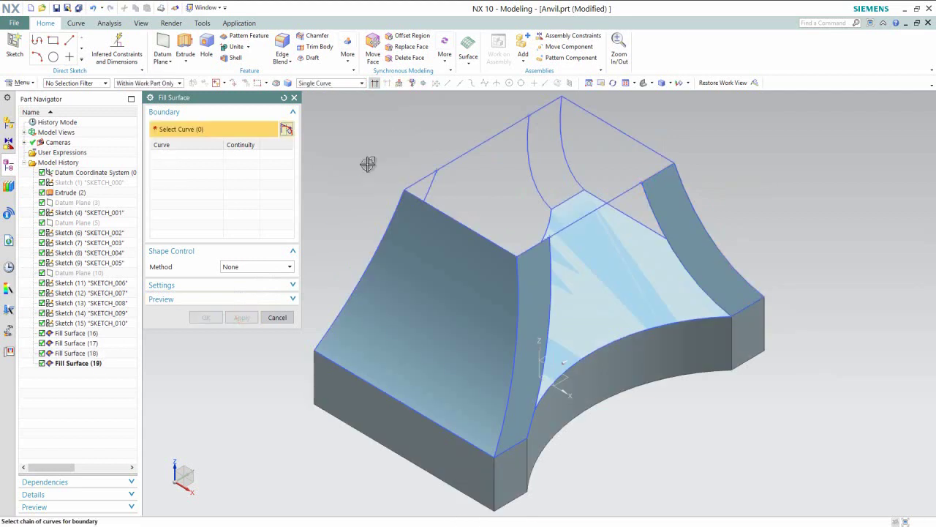
# Step: Create a Fill Surface on the +X side between the two narrow strips, bounded by the inner arcs, base arc and top line segment
pyautogui.click(550, 290)
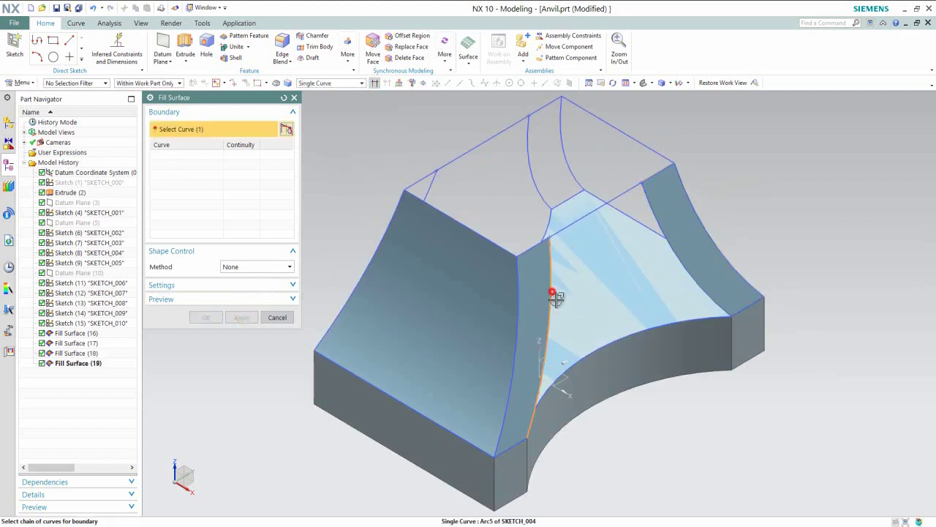
pyautogui.click(611, 340)
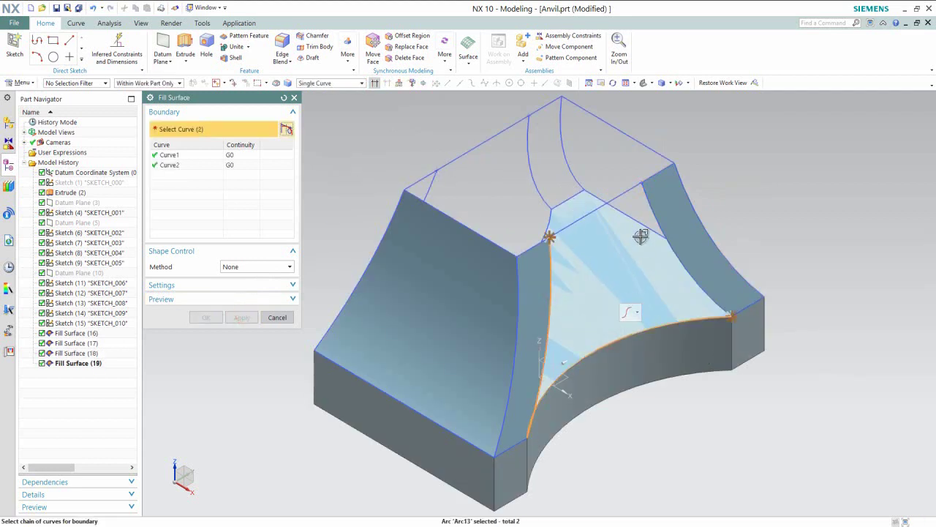
pyautogui.click(648, 206)
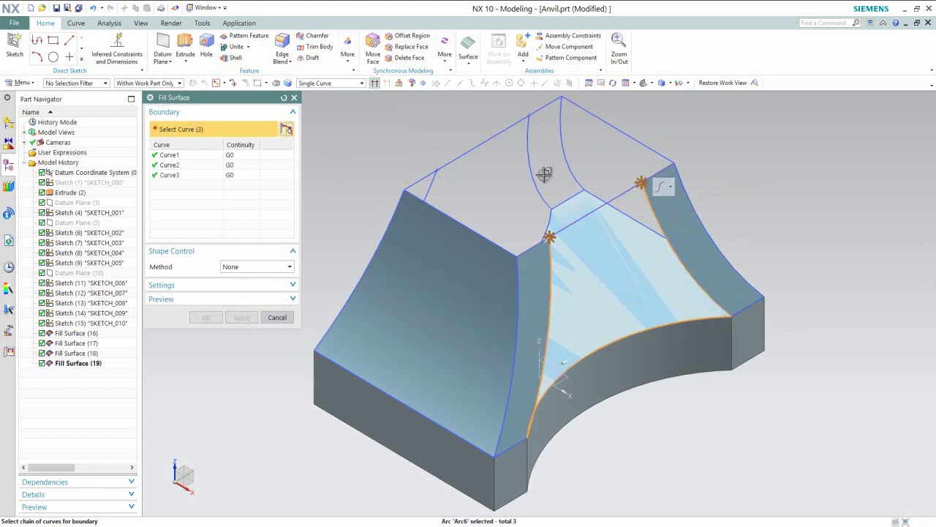
pyautogui.click(611, 208)
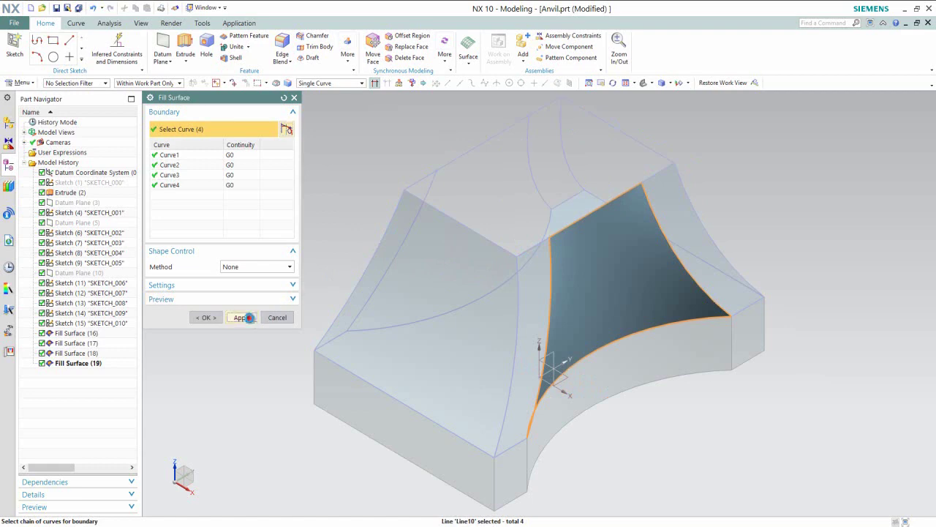
pyautogui.click(241, 317)
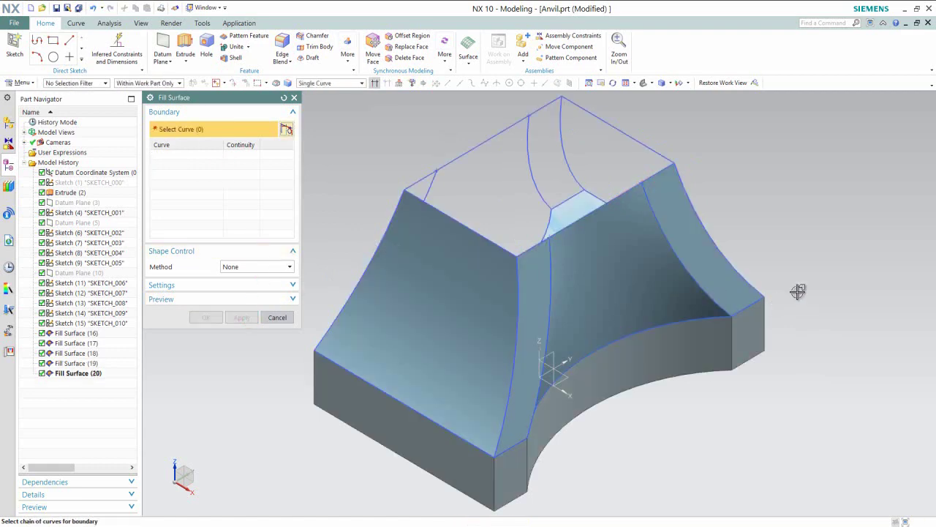
# Step: Create a Fill Surface on the +Y end, bounded by its two outer corner arcs, the base line and the top rectangle line
pyautogui.moveTo(798, 292); pyautogui.dragTo(762, 324, button='middle')
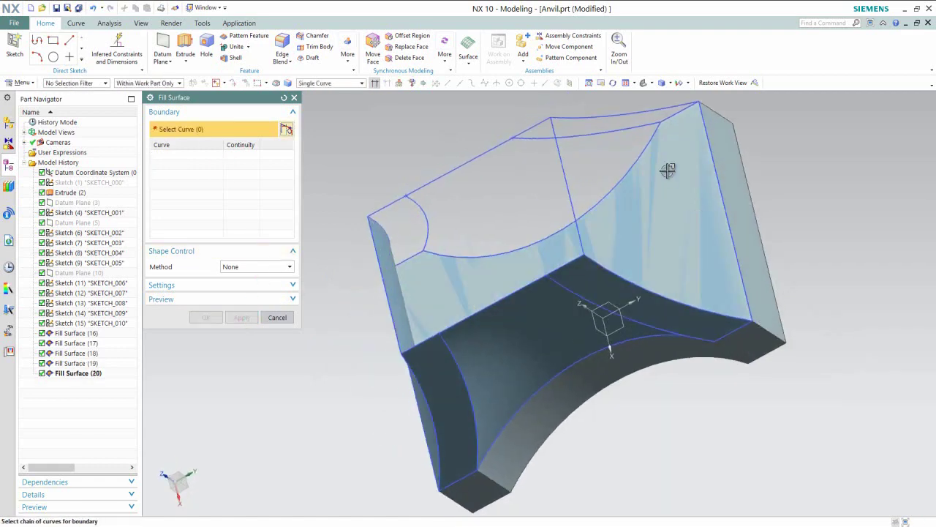
pyautogui.click(627, 117)
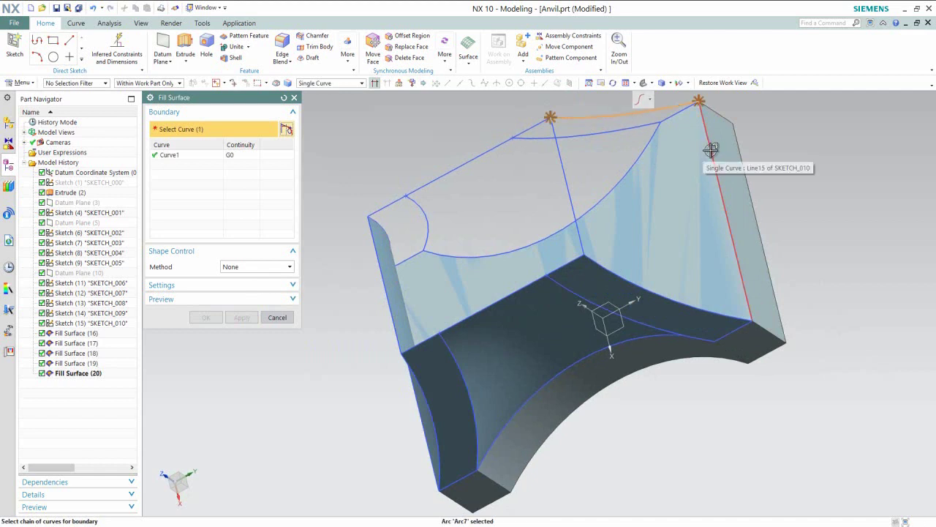
pyautogui.click(710, 151)
pyautogui.click(629, 277)
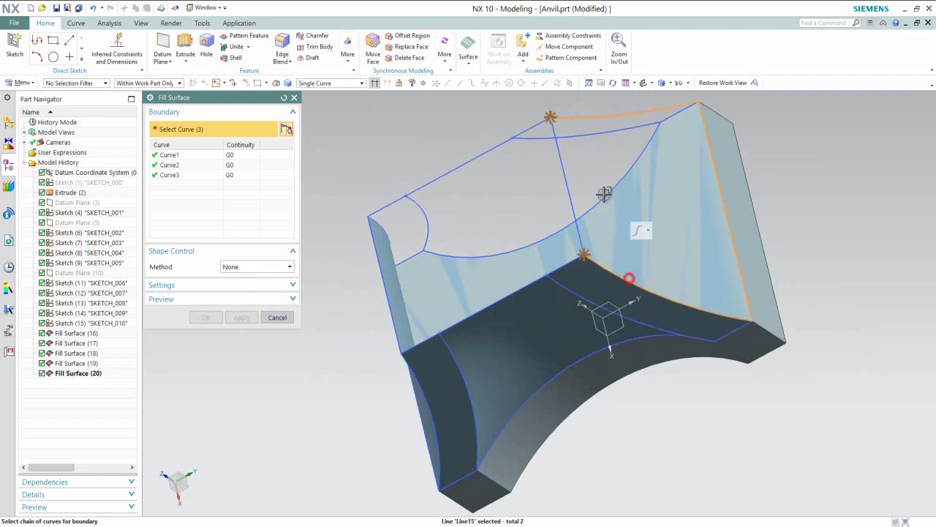
pyautogui.click(567, 171)
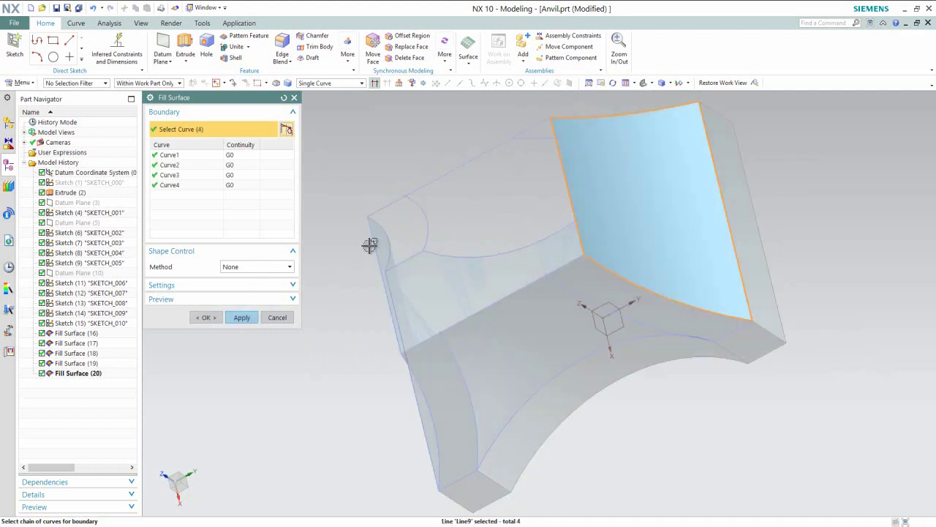
pyautogui.click(242, 318)
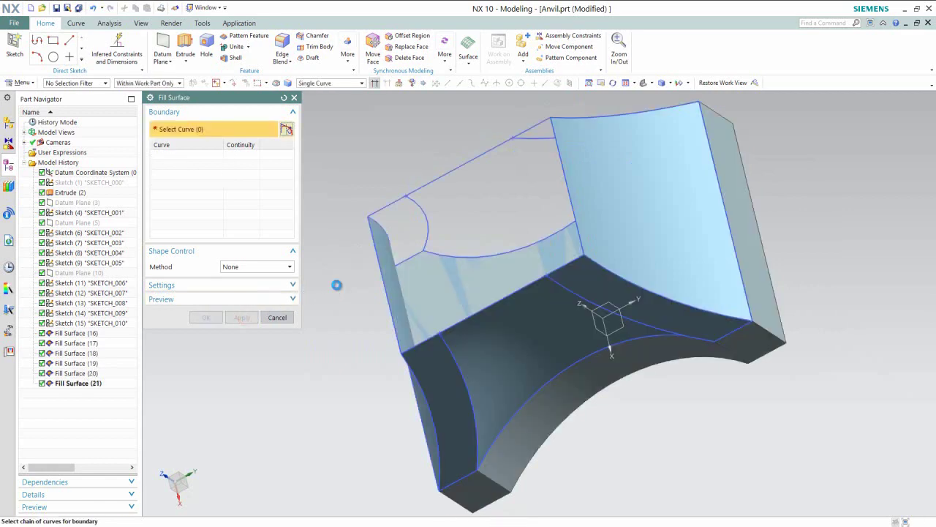
# Step: Fill the narrow strip on the -X side adjoining the -Y end surface, using its two arcs, short base line and top line segment
pyautogui.moveTo(321, 289); pyautogui.dragTo(406, 290, button='middle')
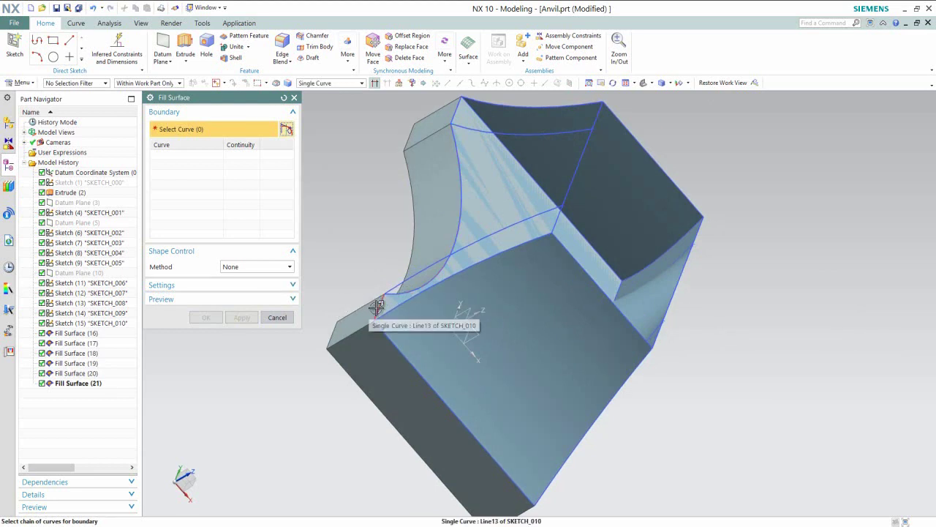
pyautogui.click(375, 310)
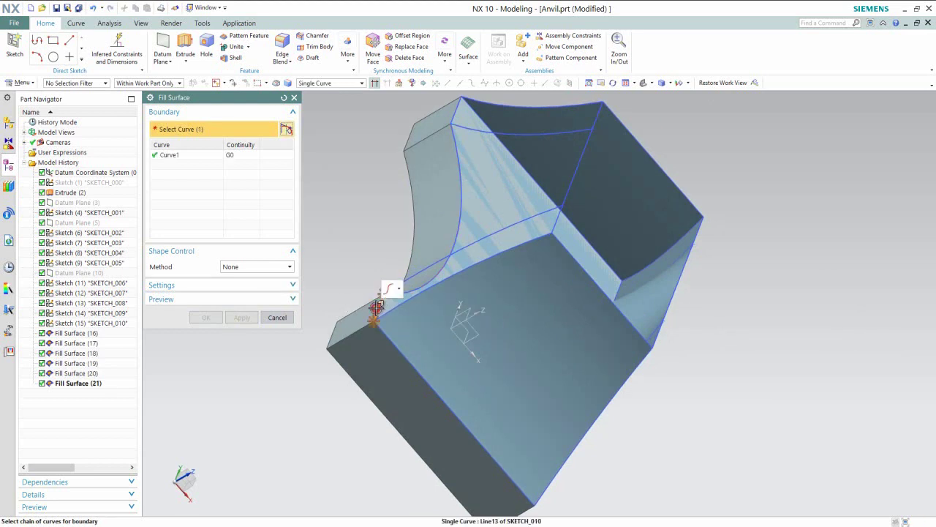
pyautogui.click(446, 275)
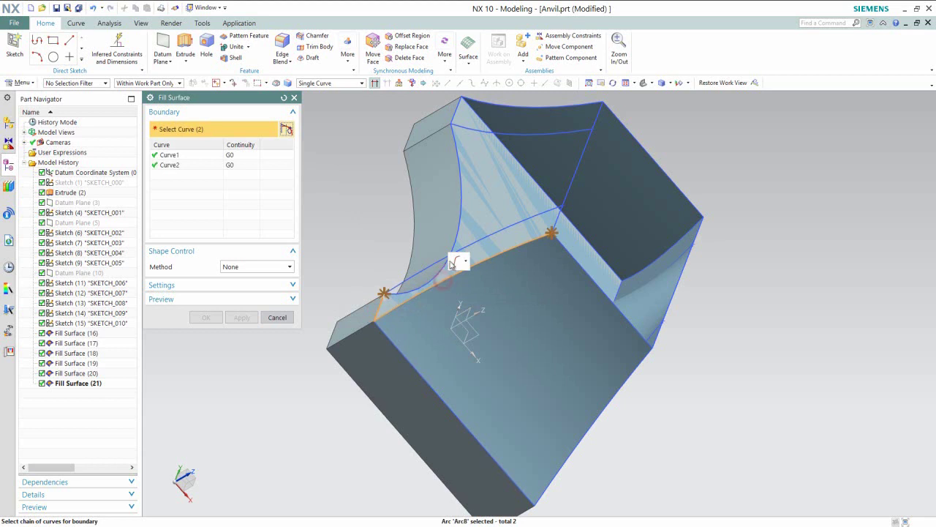
pyautogui.click(485, 229)
pyautogui.click(558, 218)
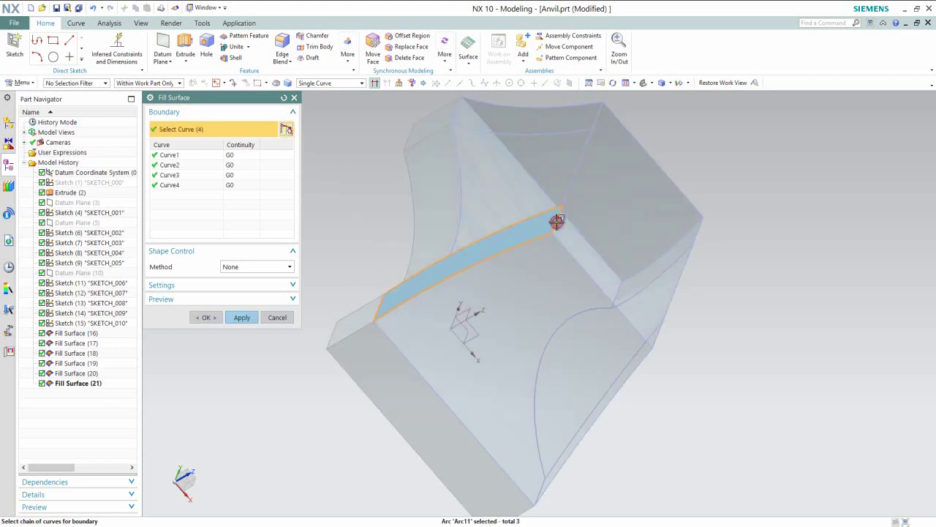
pyautogui.click(243, 317)
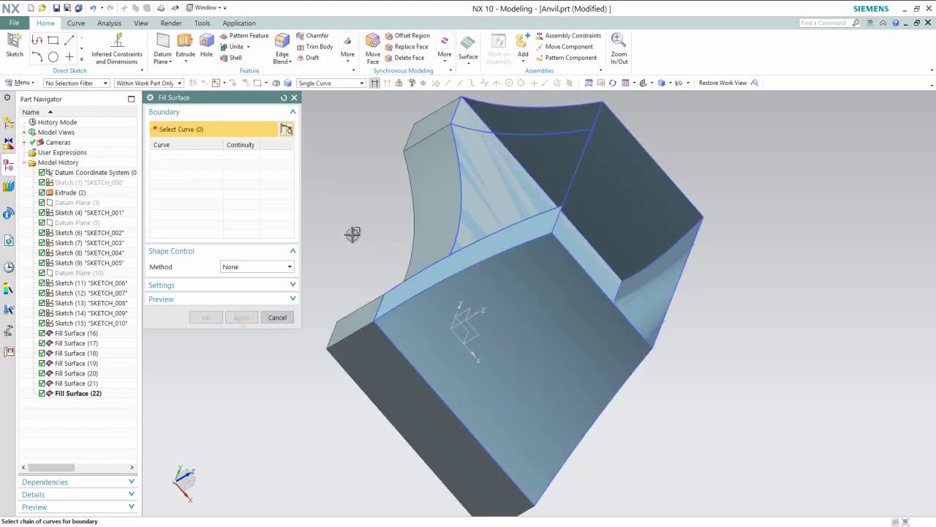
# Step: Fill the narrow strip at the +Y end of the -X side, using its two arcs, short base line and top line segment
pyautogui.click(508, 100)
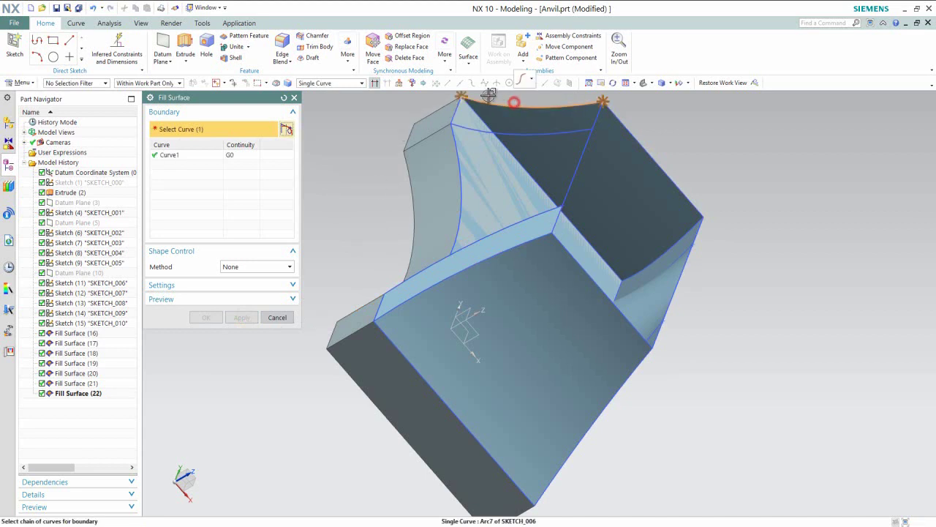
pyautogui.click(457, 108)
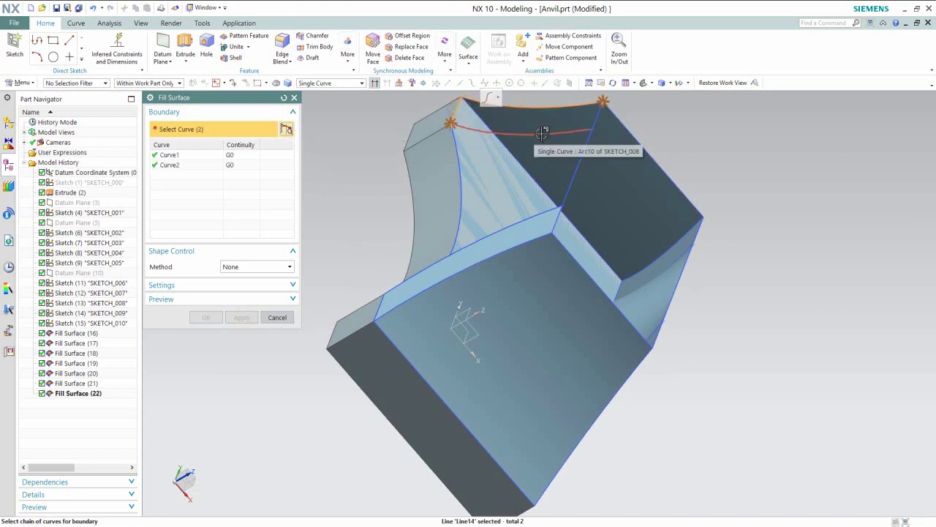
pyautogui.click(552, 125)
pyautogui.click(600, 112)
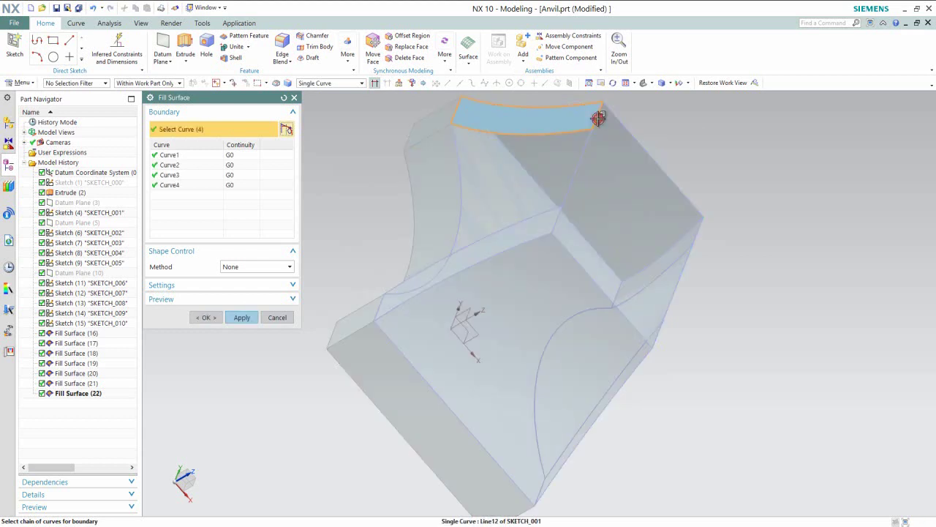
pyautogui.click(241, 317)
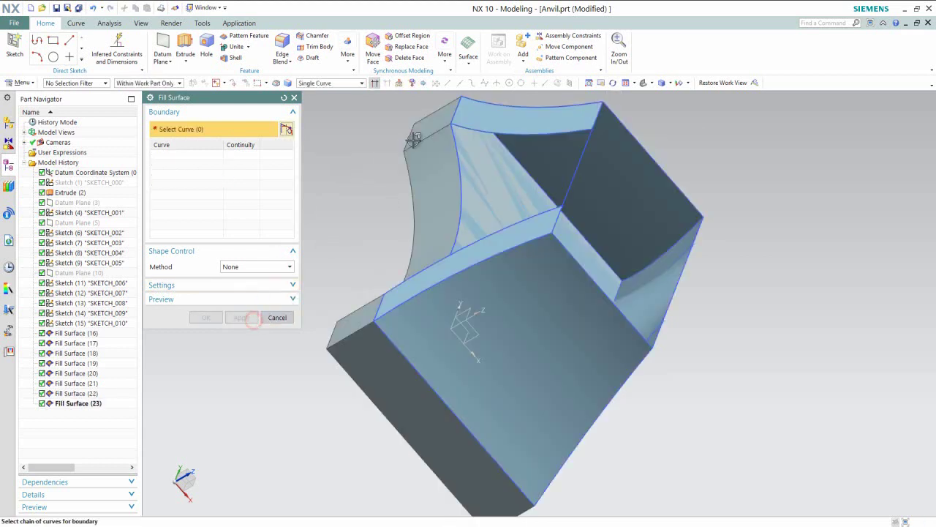
# Step: Create a Fill Surface on the -X side between the two narrow strips, bounded by the inner arcs, base arc and top line segment
pyautogui.click(509, 132)
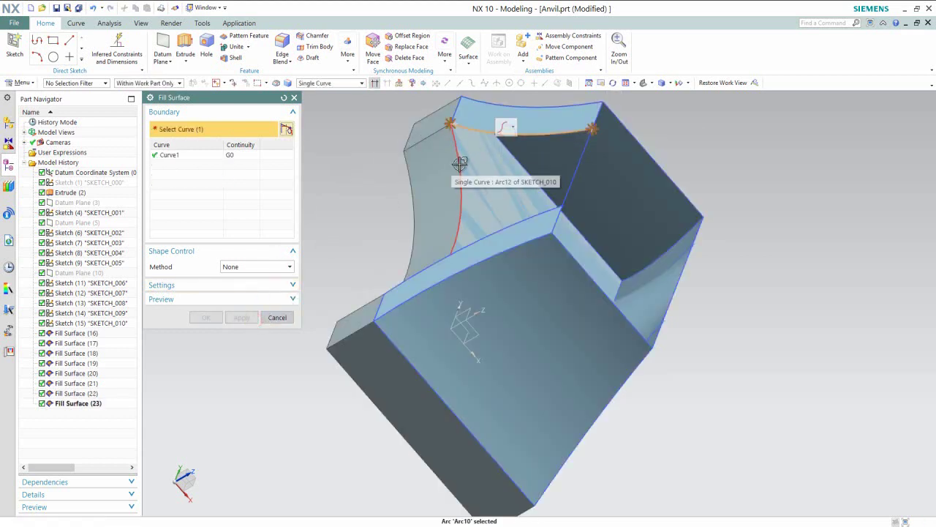
pyautogui.click(458, 165)
pyautogui.click(528, 216)
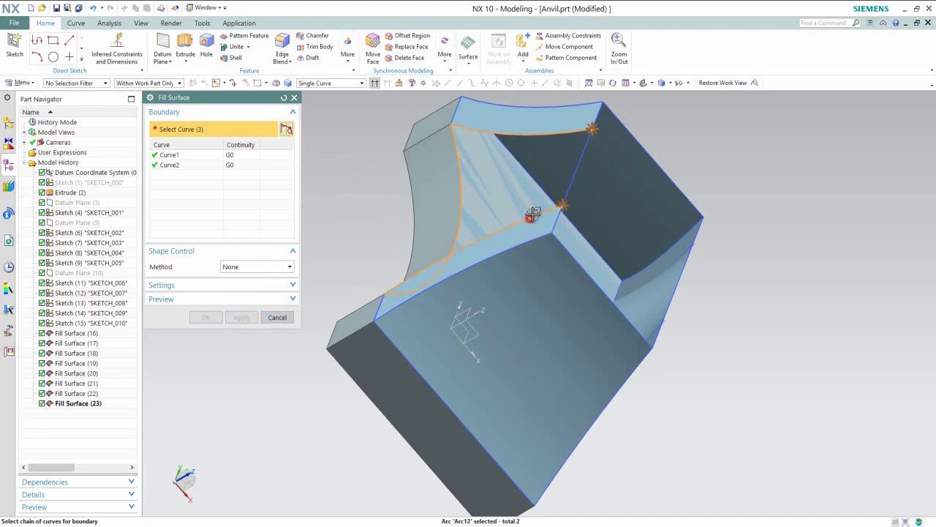
pyautogui.click(573, 178)
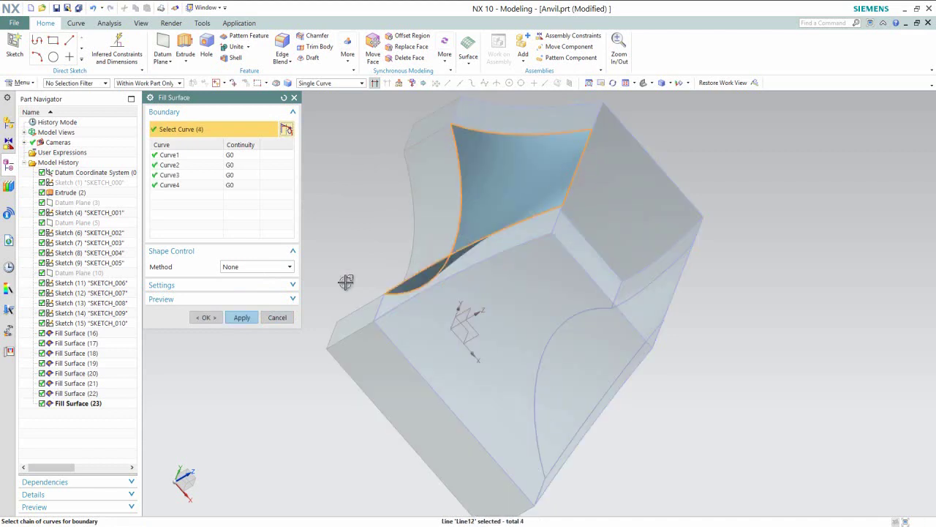
pyautogui.click(241, 317)
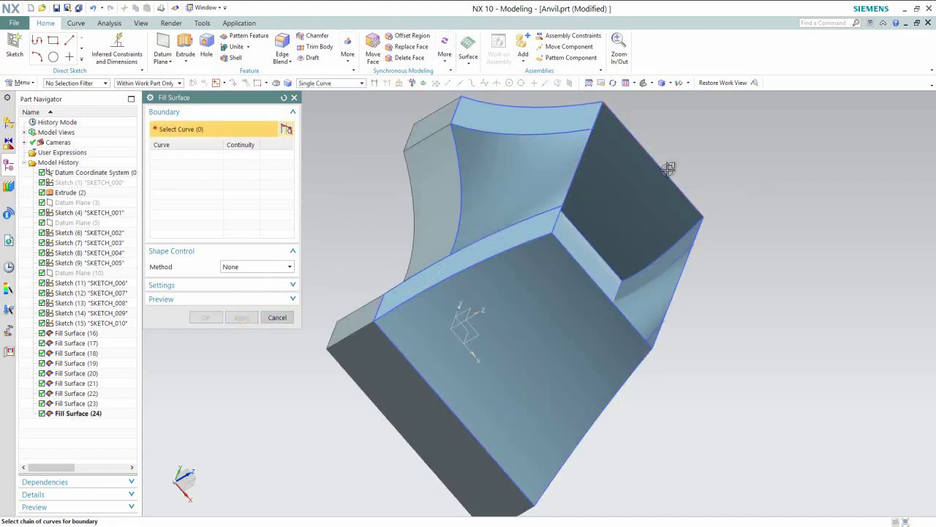
# Step: Close the top with a Fill Surface, using the Connected Curves rule to pick the whole upper rectangle as boundary
pyautogui.click(354, 85)
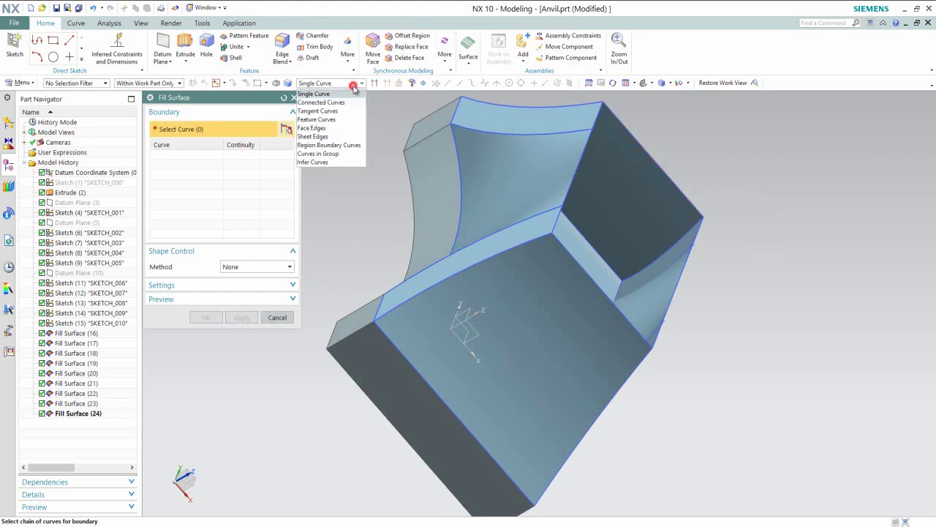
pyautogui.click(340, 102)
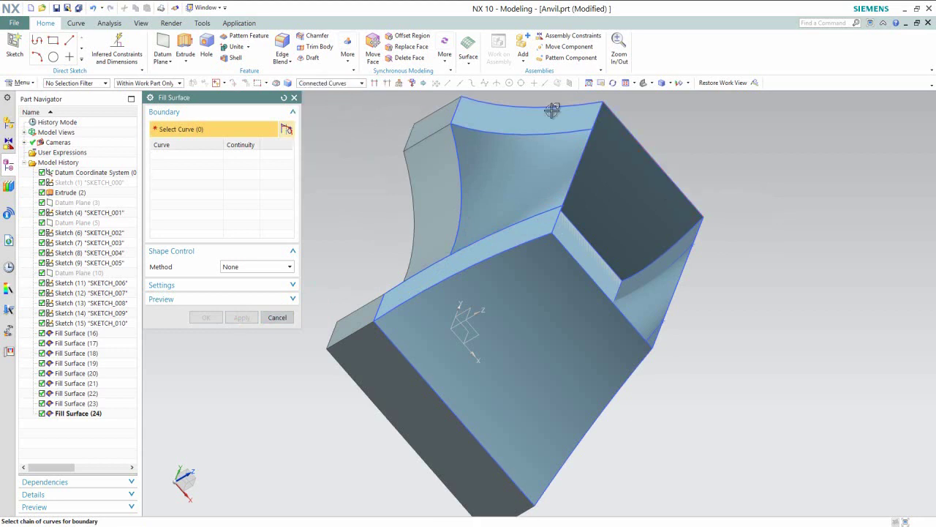
pyautogui.click(641, 142)
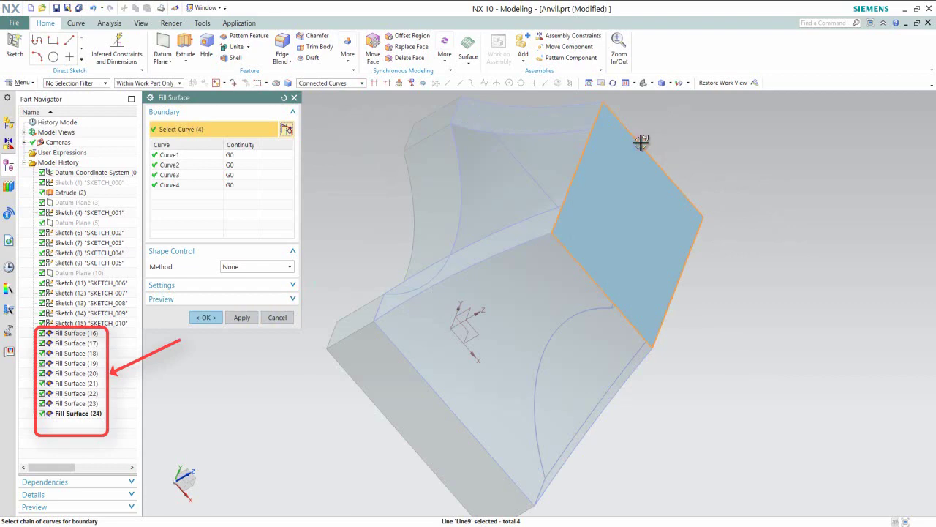
pyautogui.click(208, 318)
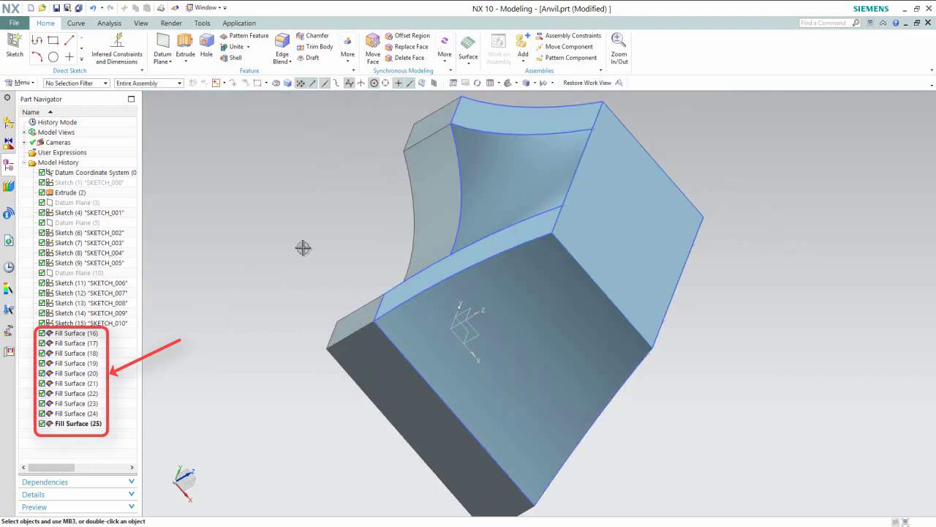
# Step: Orient the model to the isometric view and save the part file
pyautogui.click(517, 86)
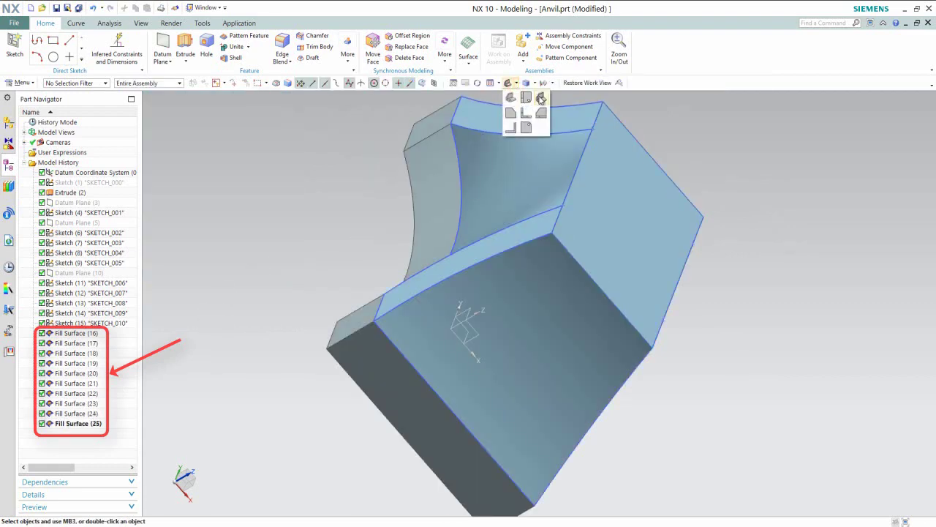
pyautogui.click(539, 97)
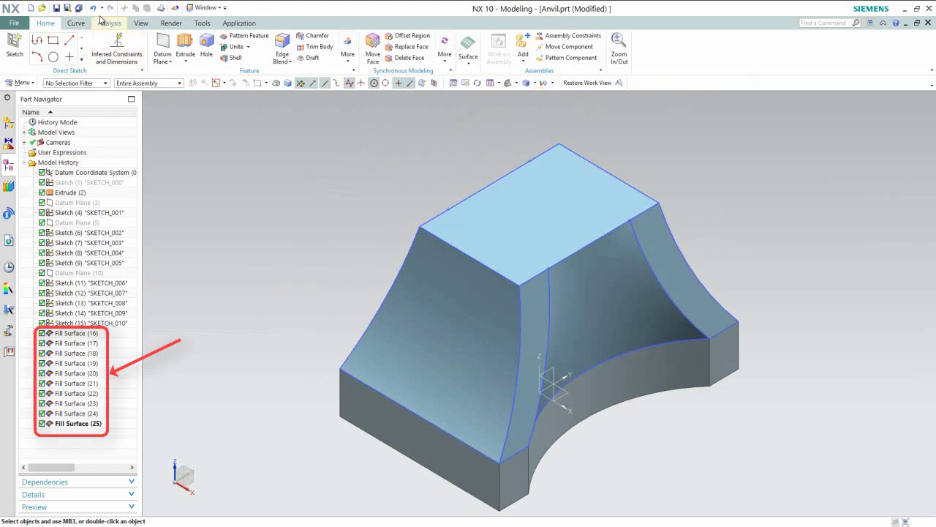
pyautogui.click(55, 7)
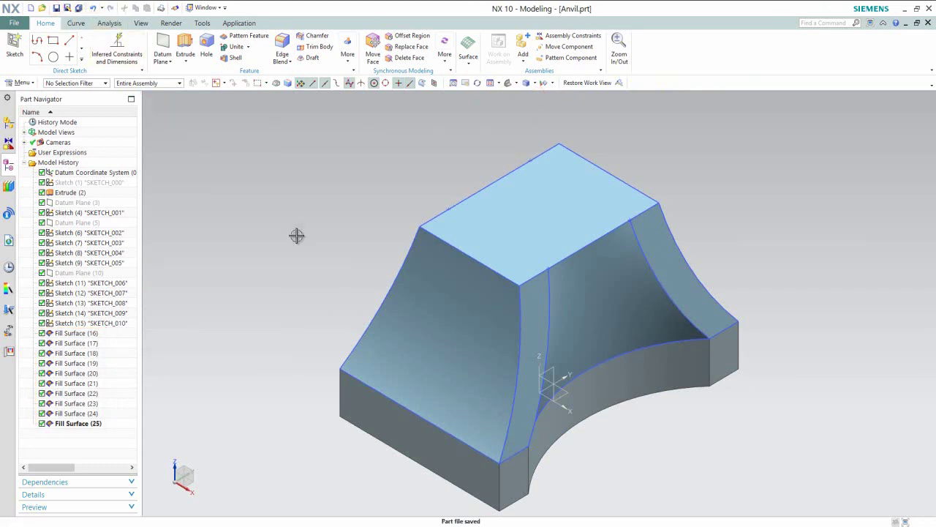
# Step: Hide the extruded base body so that only the fill surfaces above it are displayed
pyautogui.click(68, 193)
pyautogui.rightClick(68, 196)
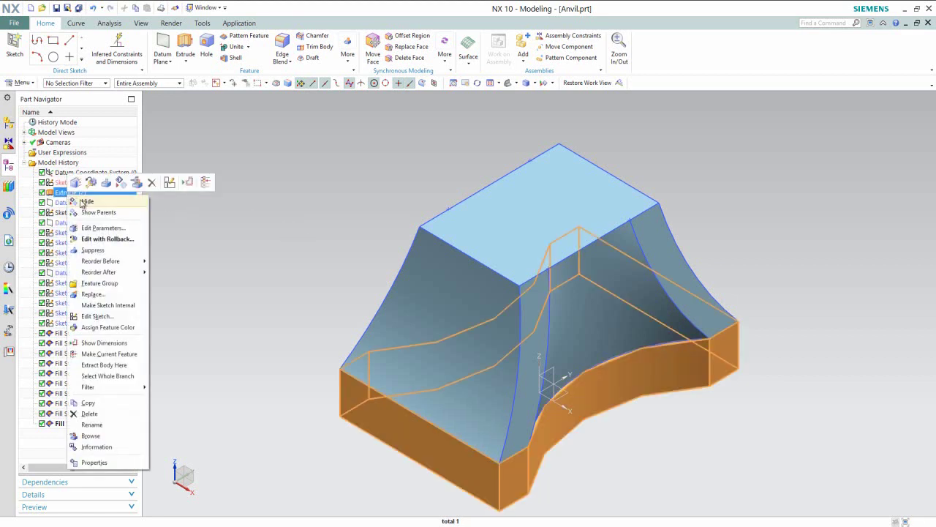
pyautogui.click(81, 202)
pyautogui.moveTo(594, 486); pyautogui.dragTo(567, 412, button='middle')
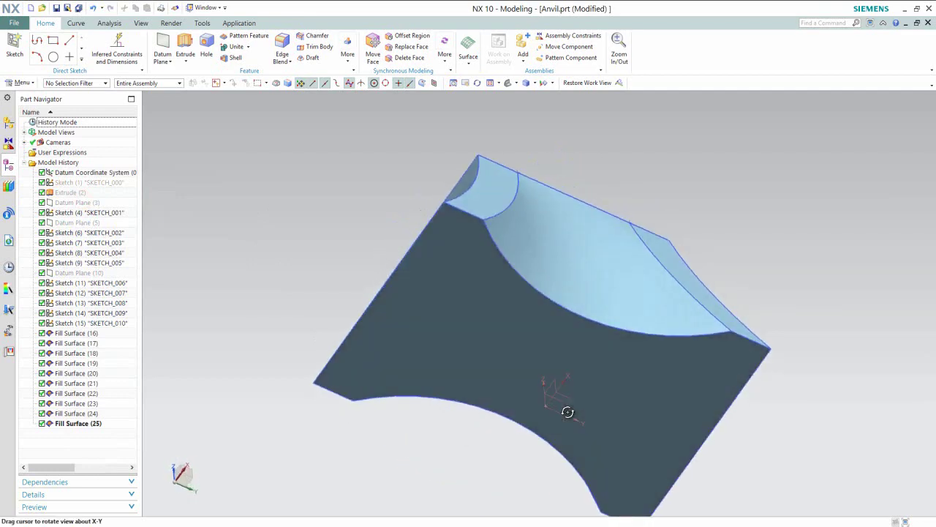
pyautogui.click(574, 83)
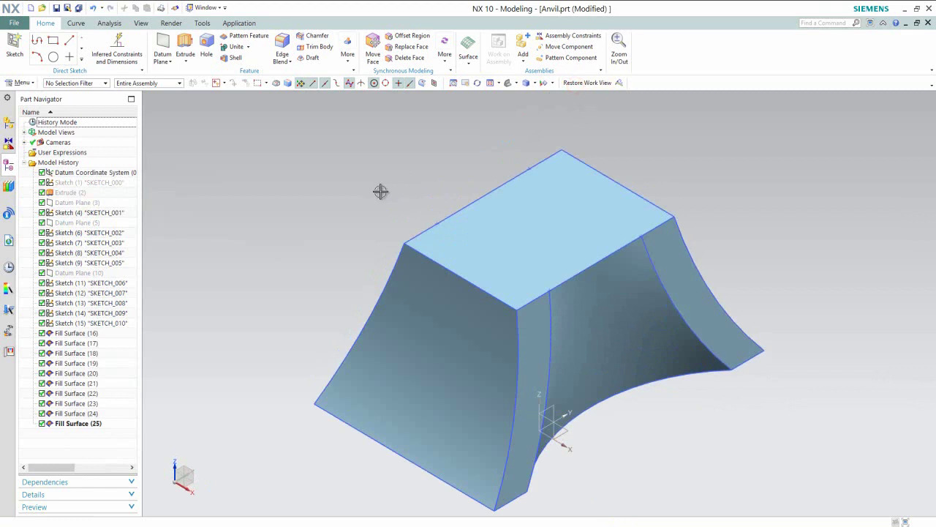
# Step: Set up a Sheet-type Sew with the -Y end surface as target and the three +X side surfaces and +Y end surface as tools
pyautogui.click(22, 82)
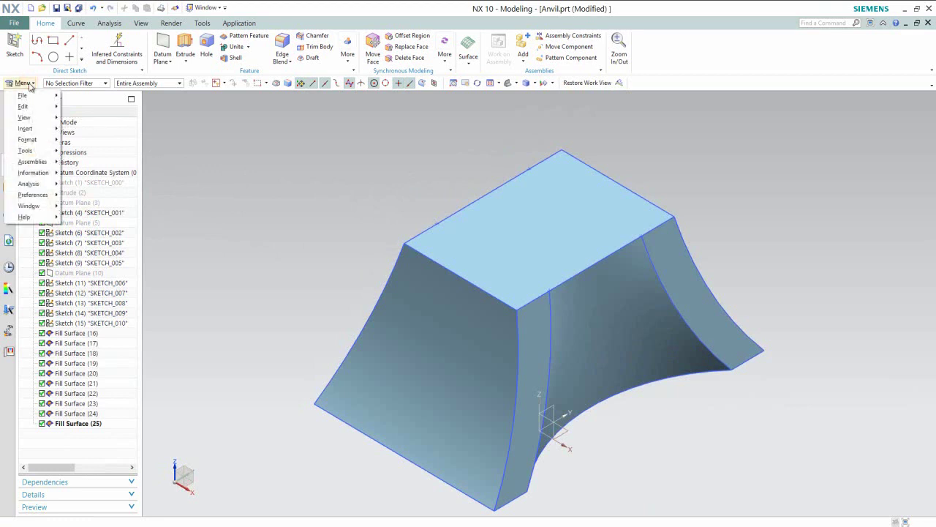
pyautogui.moveTo(36, 128)
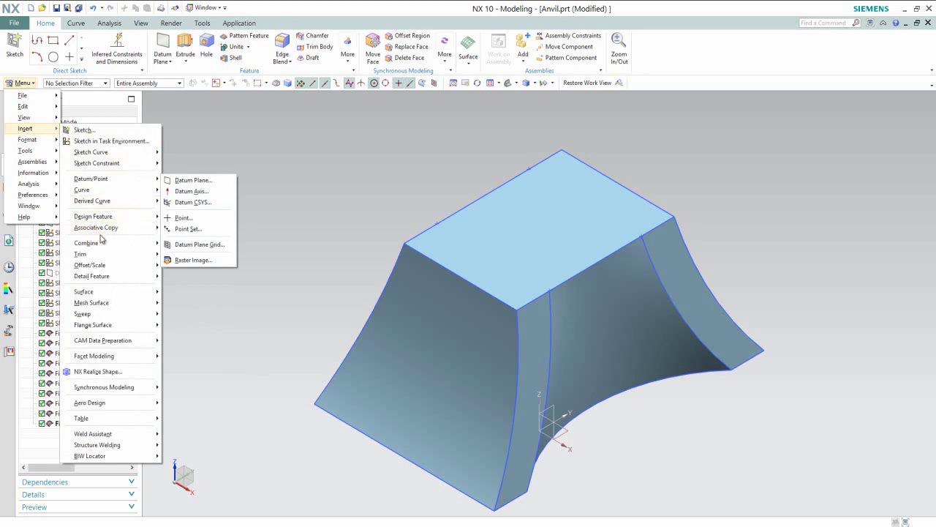
pyautogui.moveTo(117, 243)
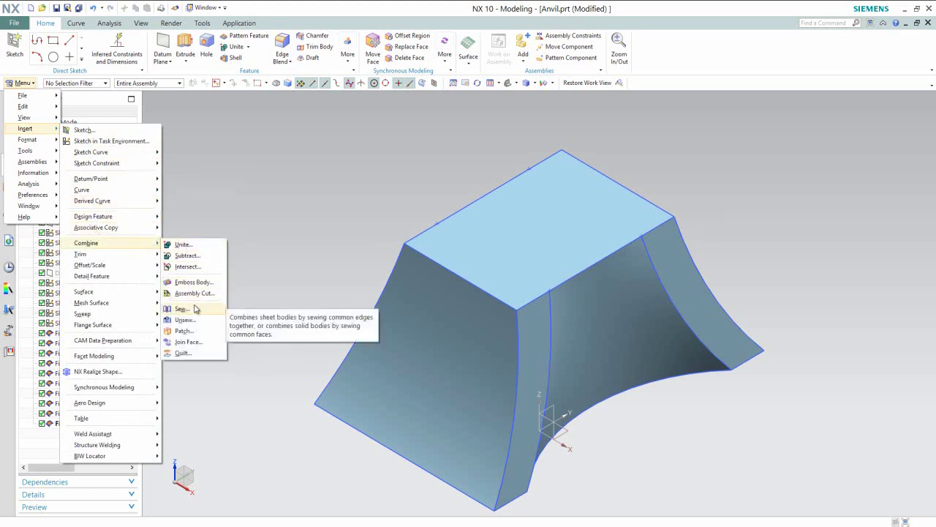
pyautogui.click(182, 308)
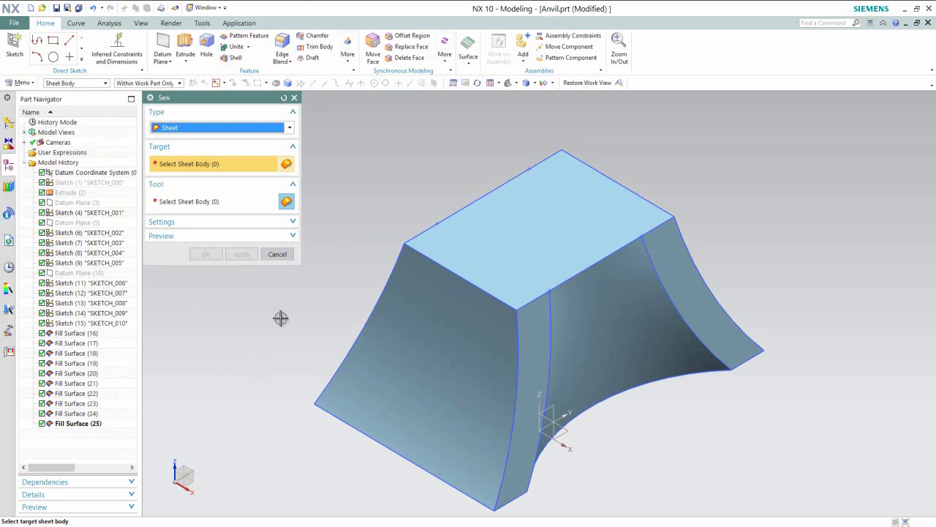
pyautogui.click(444, 326)
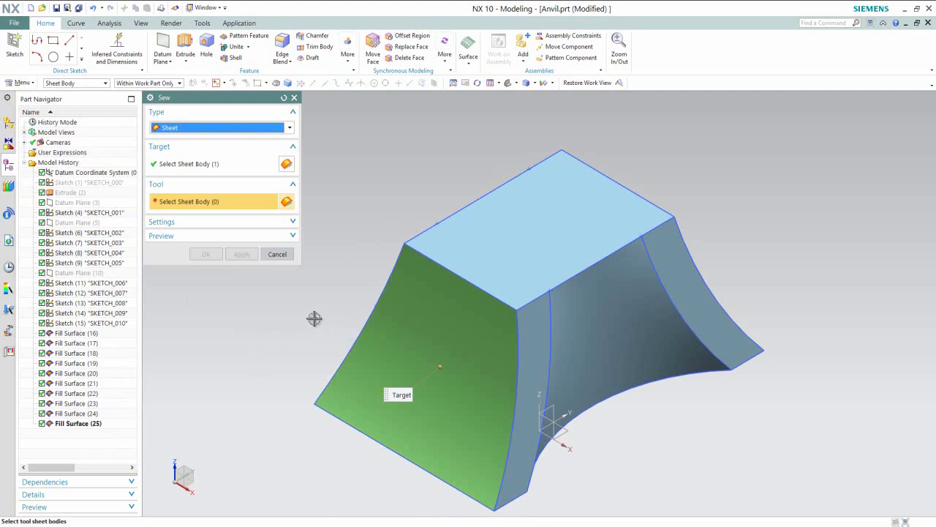
pyautogui.click(536, 353)
pyautogui.click(575, 335)
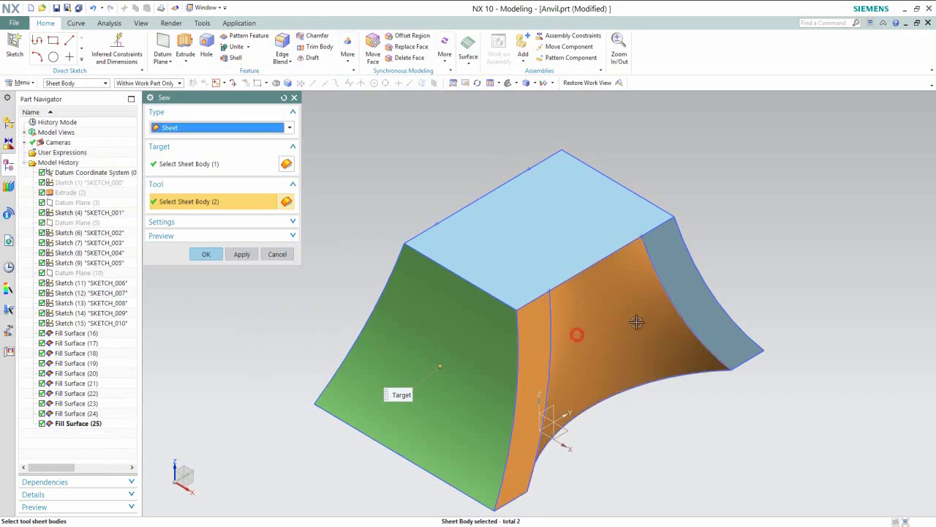
pyautogui.click(688, 294)
pyautogui.moveTo(769, 270); pyautogui.dragTo(774, 324, button='middle')
pyautogui.click(672, 278)
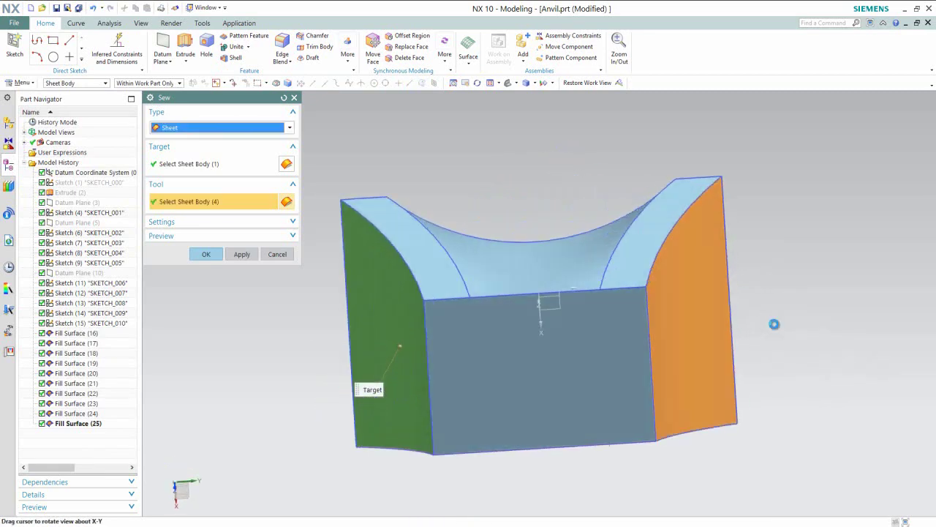
# Step: Add the remaining fill surfaces as Sew tool bodies, including the curved recess, corner, top and bottom sheets, and sew them together
pyautogui.click(655, 224)
pyautogui.click(562, 249)
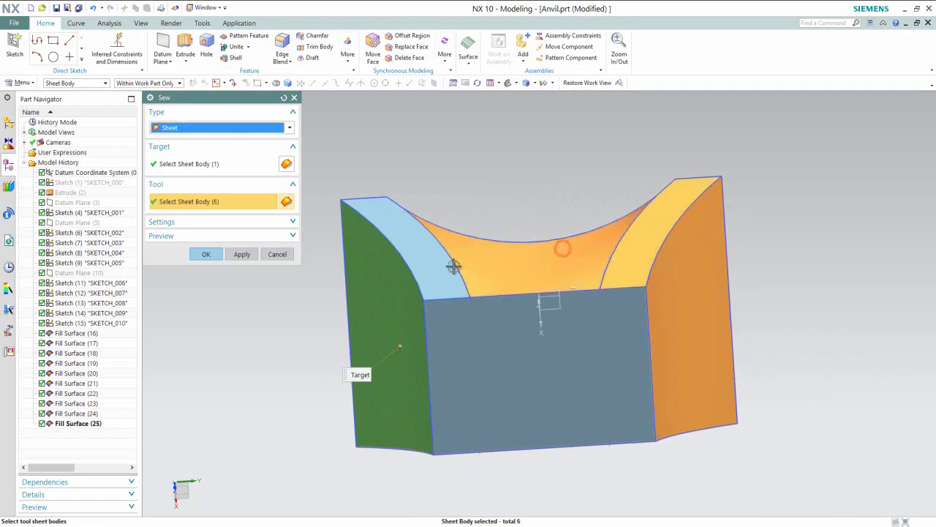
pyautogui.click(445, 267)
pyautogui.moveTo(473, 364); pyautogui.dragTo(472, 295, button='middle')
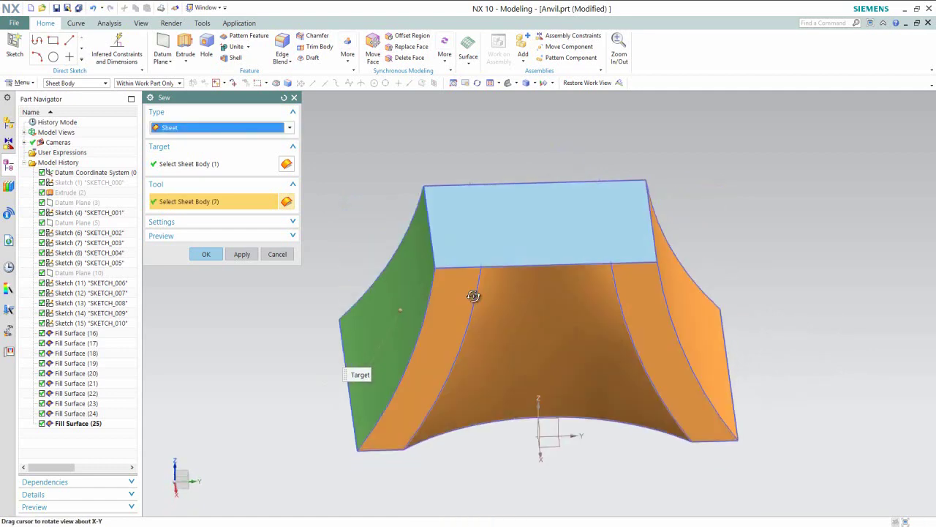
pyautogui.click(538, 239)
pyautogui.moveTo(538, 239); pyautogui.dragTo(494, 318, button='middle')
pyautogui.click(489, 326)
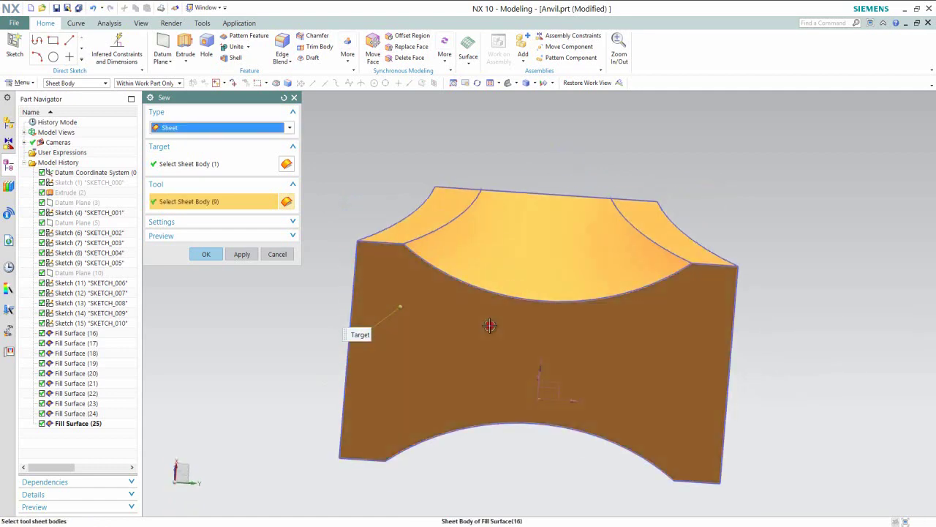
pyautogui.click(206, 254)
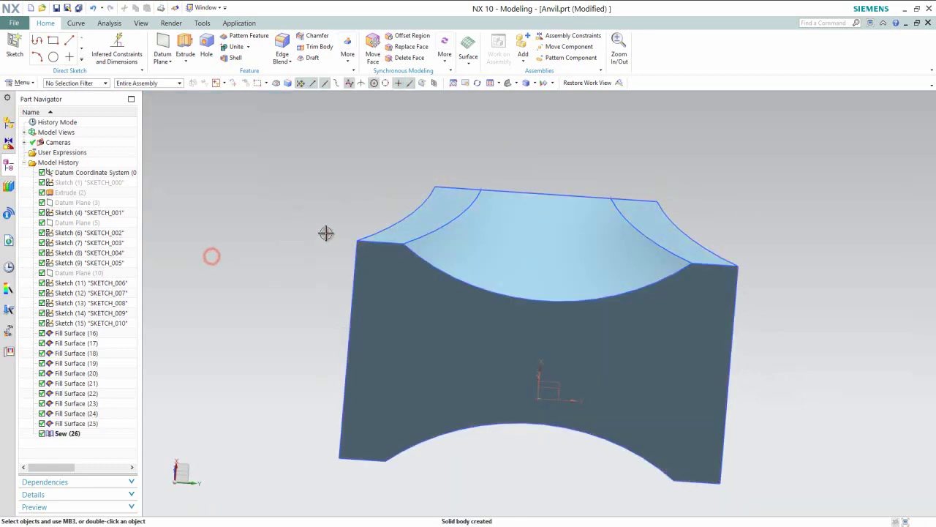
# Step: Switch to the isometric view and show the hidden base extrusion, Extrude (2)
pyautogui.click(515, 83)
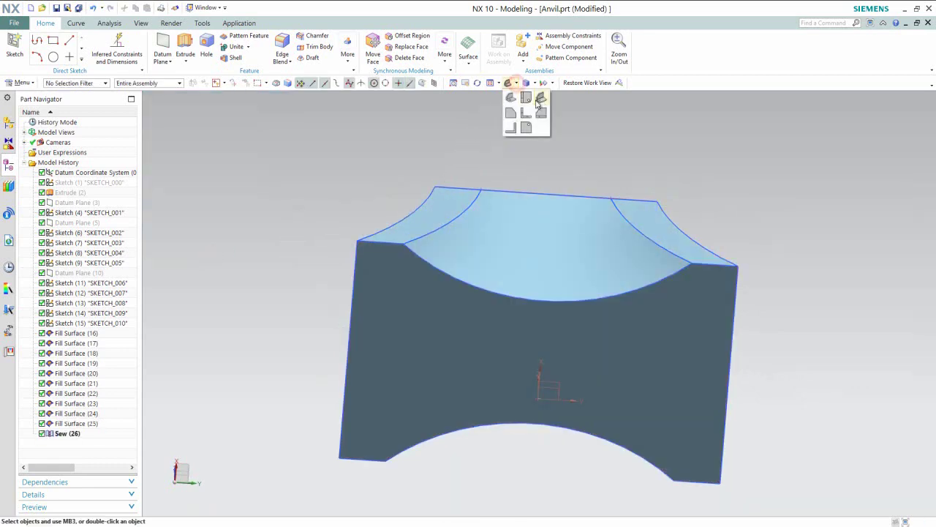
pyautogui.click(542, 101)
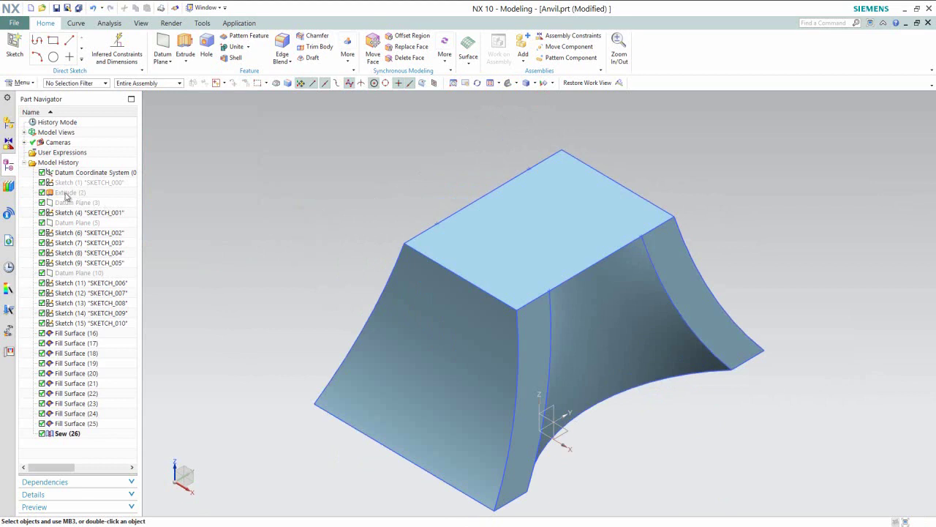
pyautogui.click(67, 194)
pyautogui.rightClick(67, 194)
pyautogui.click(74, 199)
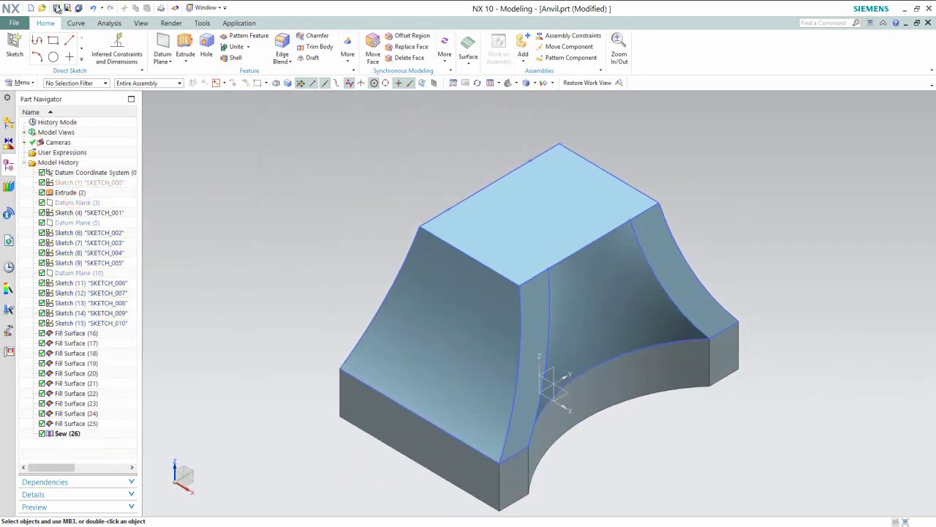
# Step: Hide the construction sketches SKETCH_007, SKETCH_001, SKETCH_003 and SKETCH_005
pyautogui.click(405, 258)
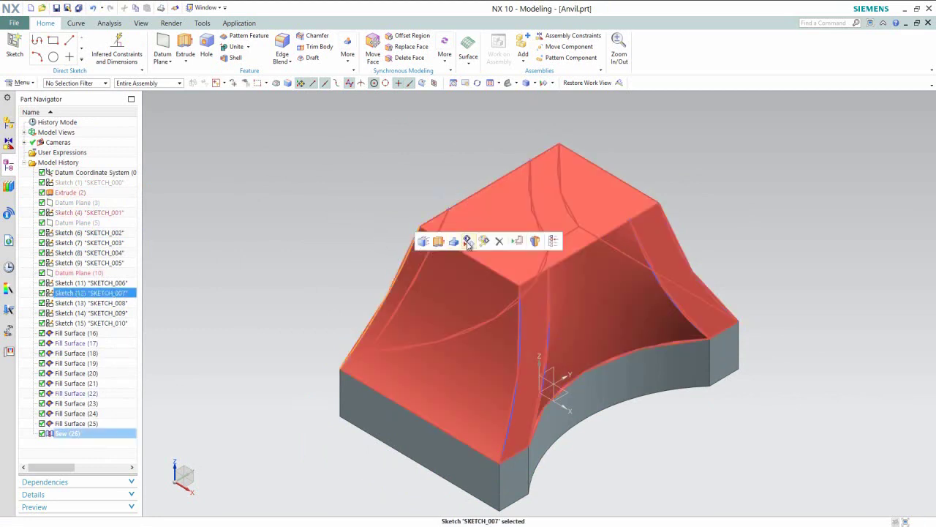
pyautogui.click(468, 241)
pyautogui.click(457, 208)
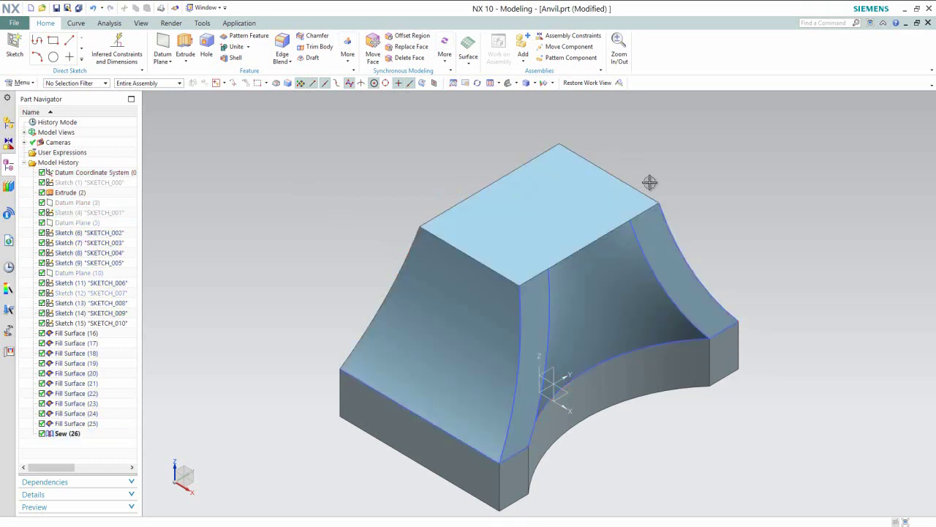
pyautogui.click(665, 223)
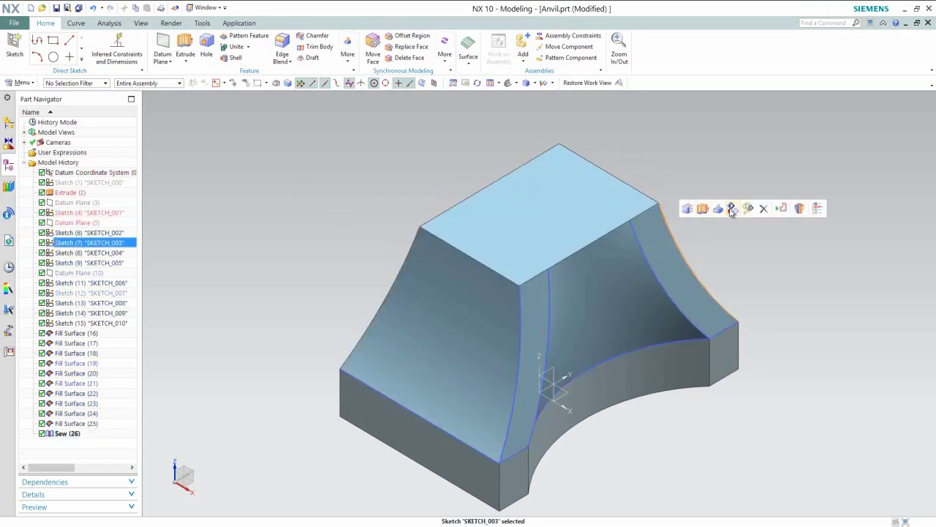
pyautogui.click(731, 212)
pyautogui.click(642, 253)
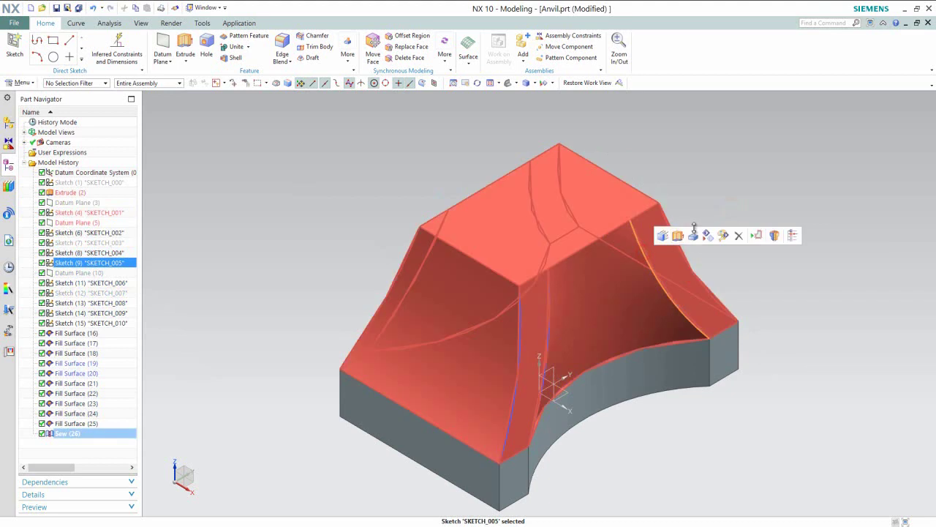
pyautogui.click(707, 234)
# Step: Hide the sketches SKETCH_004, SKETCH_002 and SKETCH_010, and save the part
pyautogui.click(550, 292)
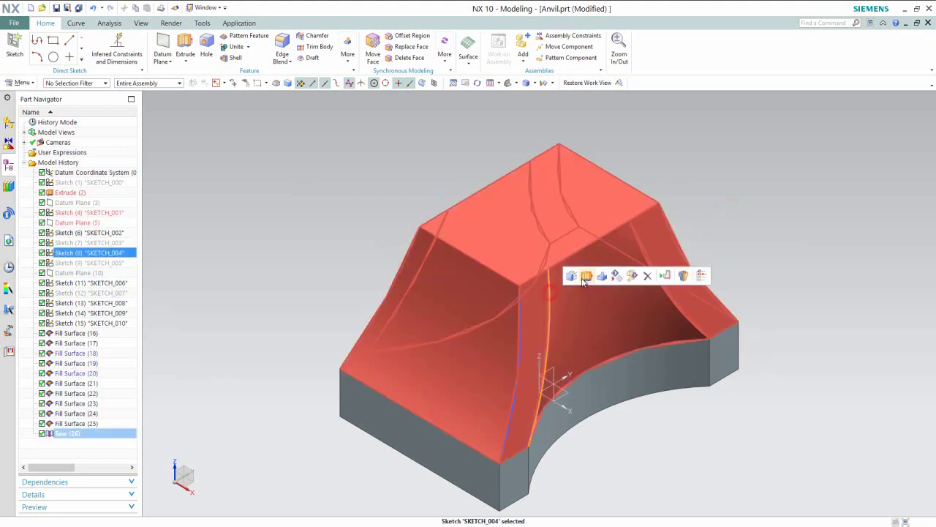
pyautogui.click(613, 276)
pyautogui.click(519, 381)
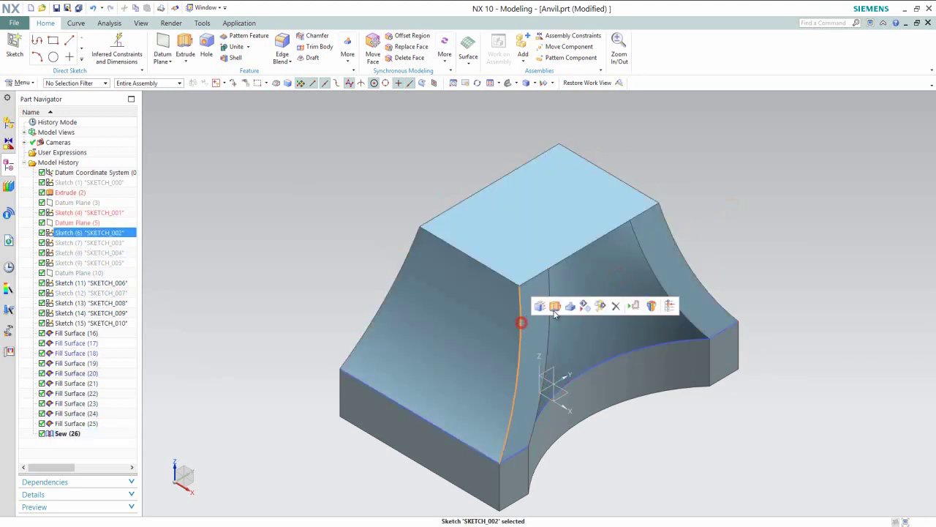
pyautogui.click(582, 307)
pyautogui.click(590, 368)
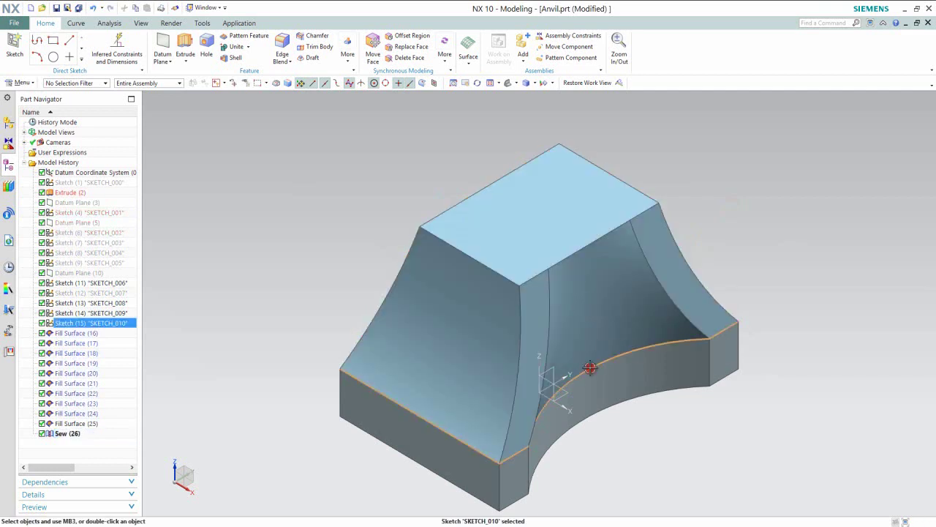
pyautogui.press('Escape')
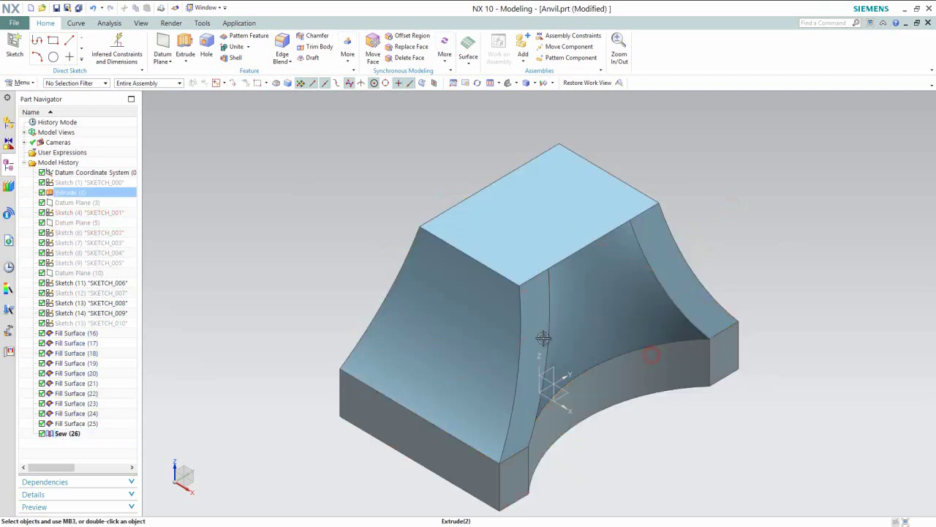
pyautogui.hotkey('ctrl', 's')
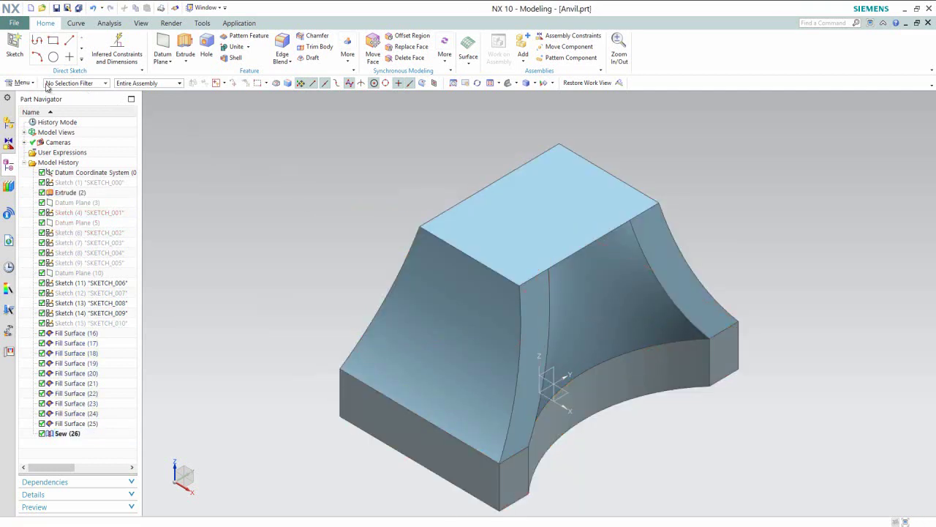
# Step: Unite the sewn upper body as target with the extruded base as tool
pyautogui.click(26, 83)
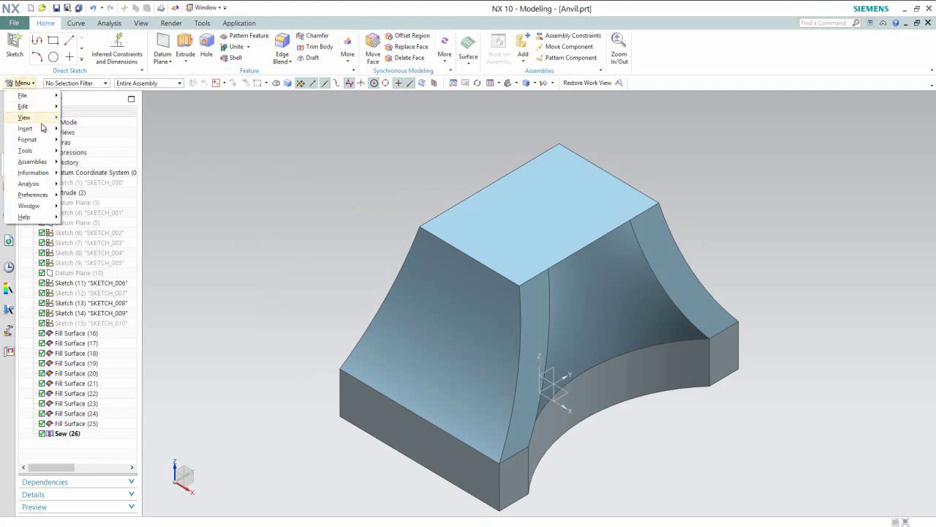
pyautogui.moveTo(26, 128)
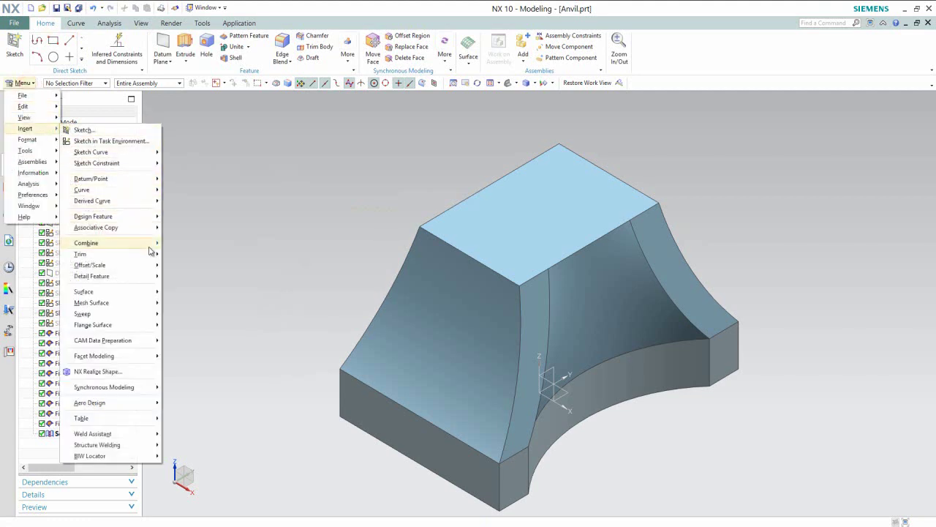
pyautogui.moveTo(154, 248)
pyautogui.click(183, 245)
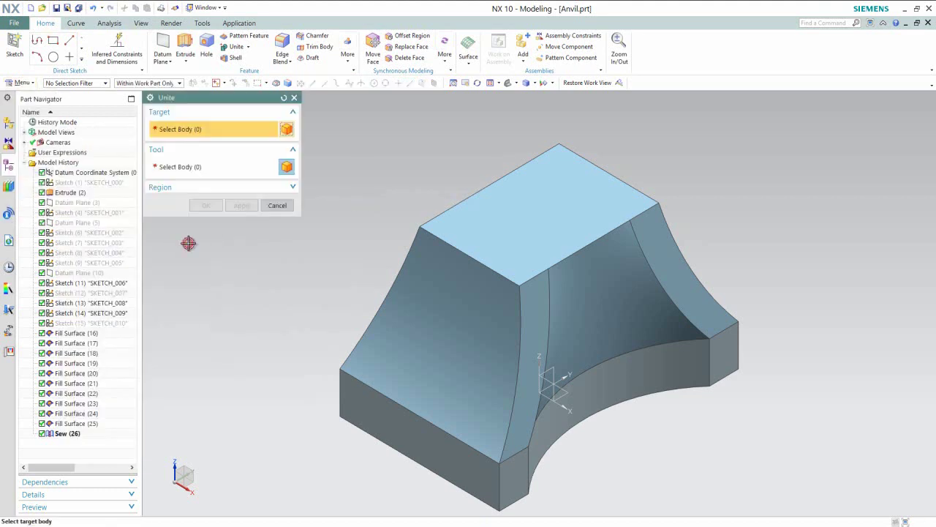
pyautogui.click(446, 256)
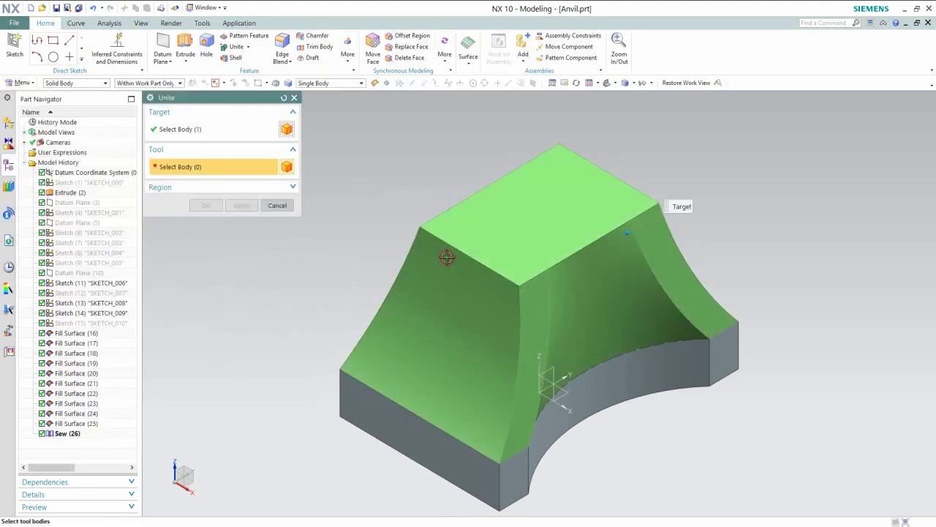
pyautogui.click(371, 395)
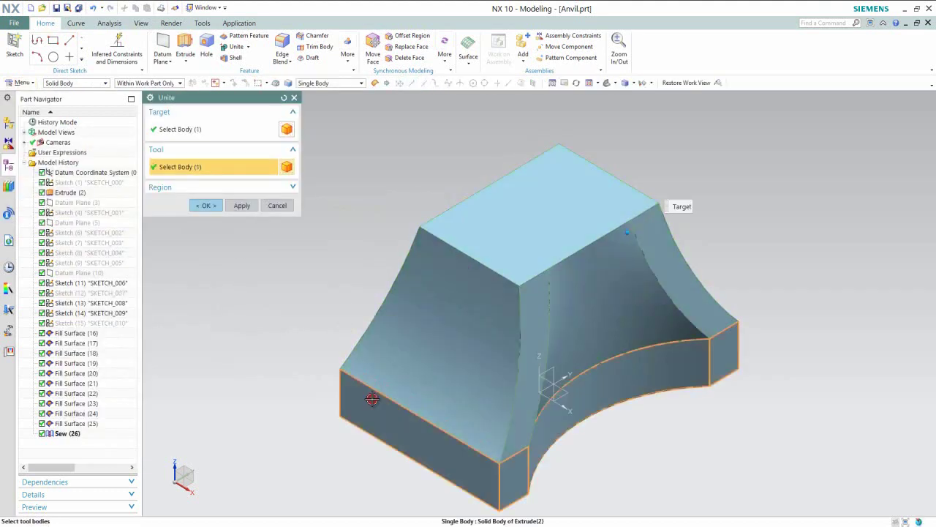
pyautogui.click(206, 205)
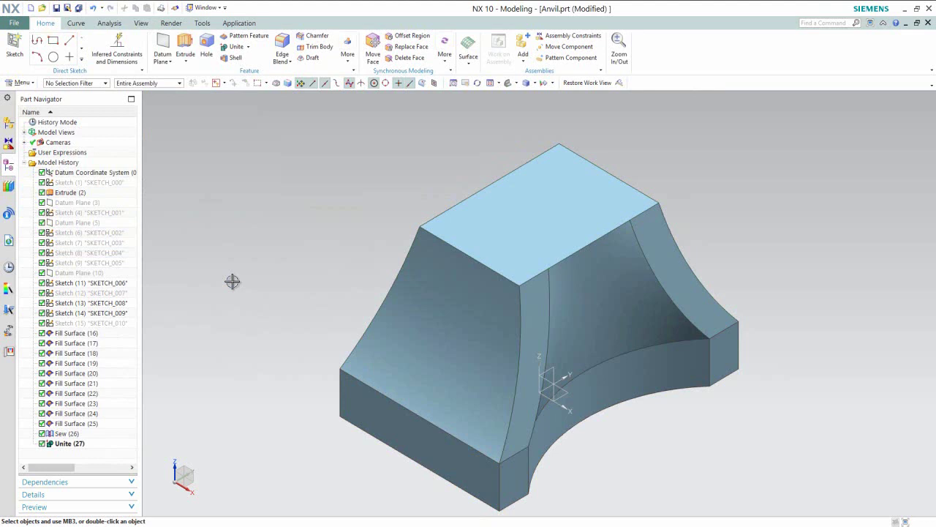
pyautogui.click(219, 324)
# Step: Create an extrude section sketch on the body's top face by projecting the face's boundary edges, and finish the sketch
pyautogui.click(184, 47)
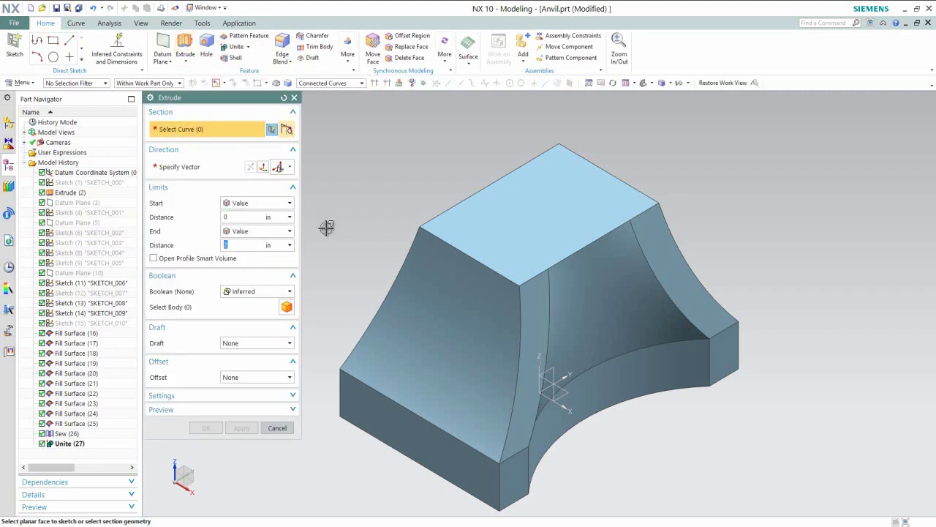
pyautogui.click(548, 233)
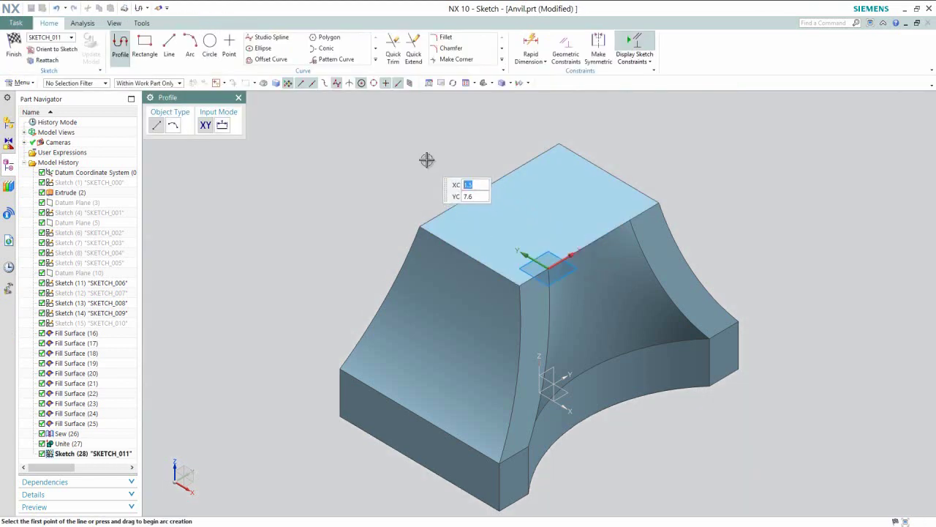
pyautogui.click(375, 60)
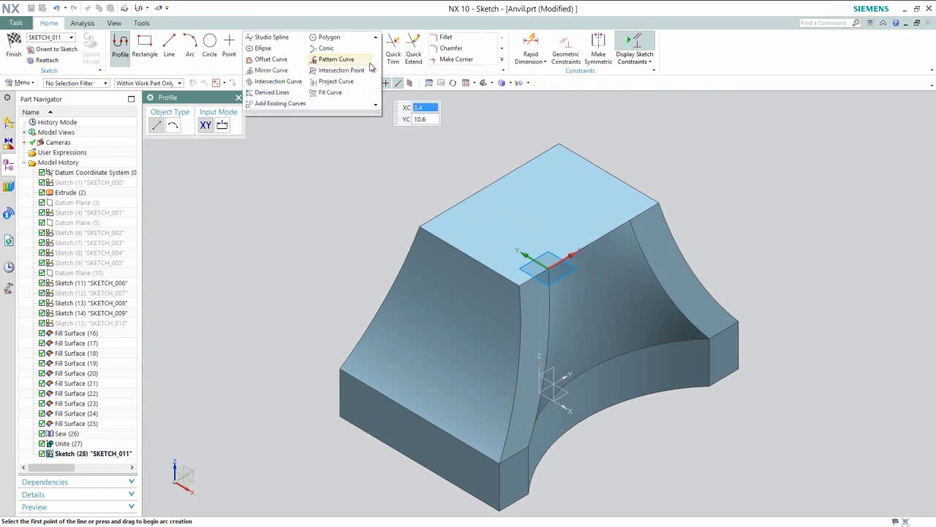
pyautogui.click(343, 83)
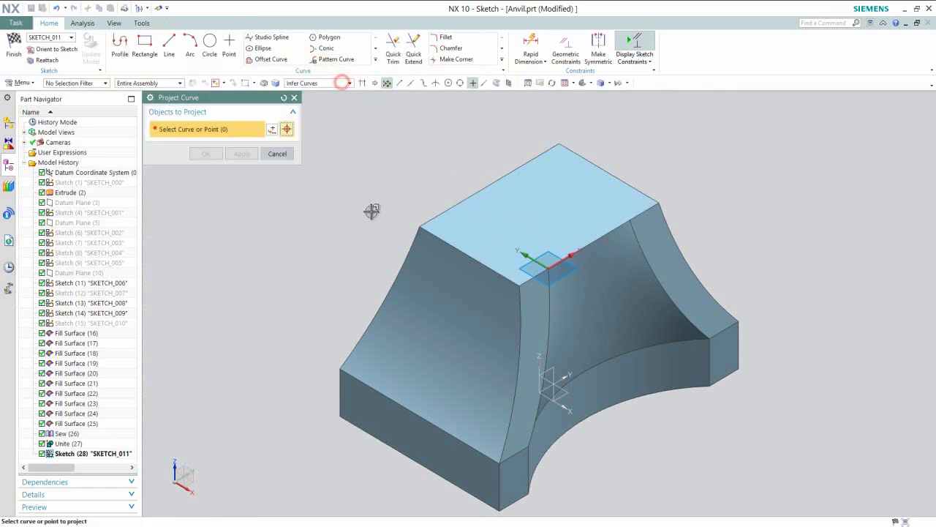
pyautogui.click(528, 234)
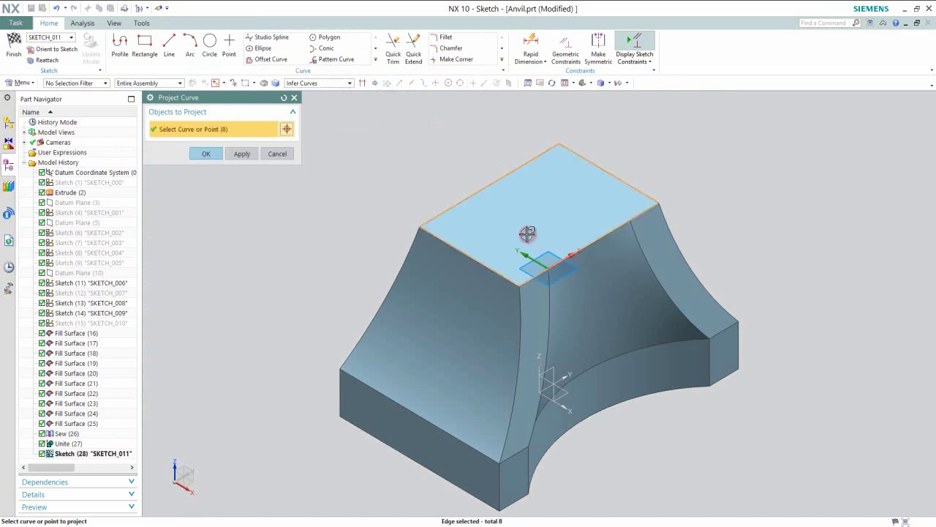
pyautogui.middleClick(398, 196)
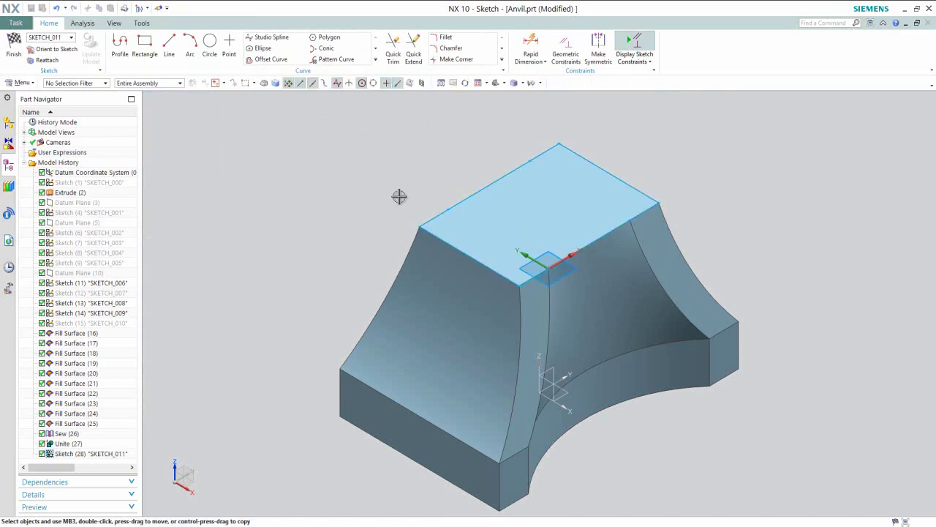
pyautogui.rightClick(398, 196)
pyautogui.click(403, 204)
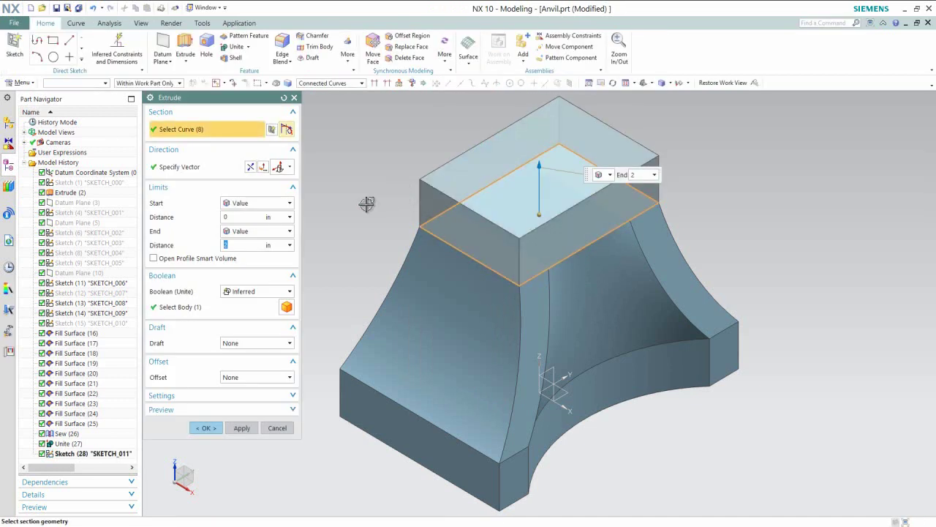
# Step: Extrude the projected top outline upward 1 in, using the inferred Boolean, and save the part
pyautogui.click(238, 246)
pyautogui.write('1')
pyautogui.press('Return')
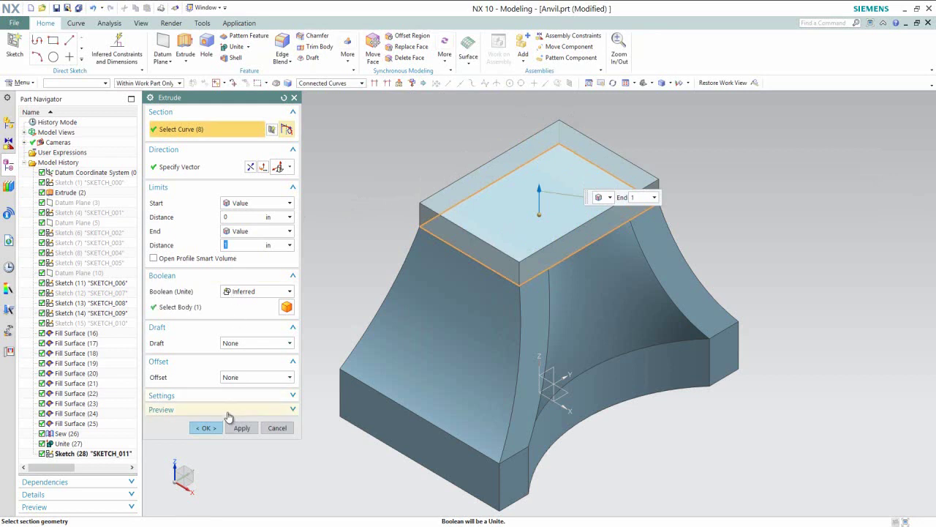
pyautogui.click(204, 428)
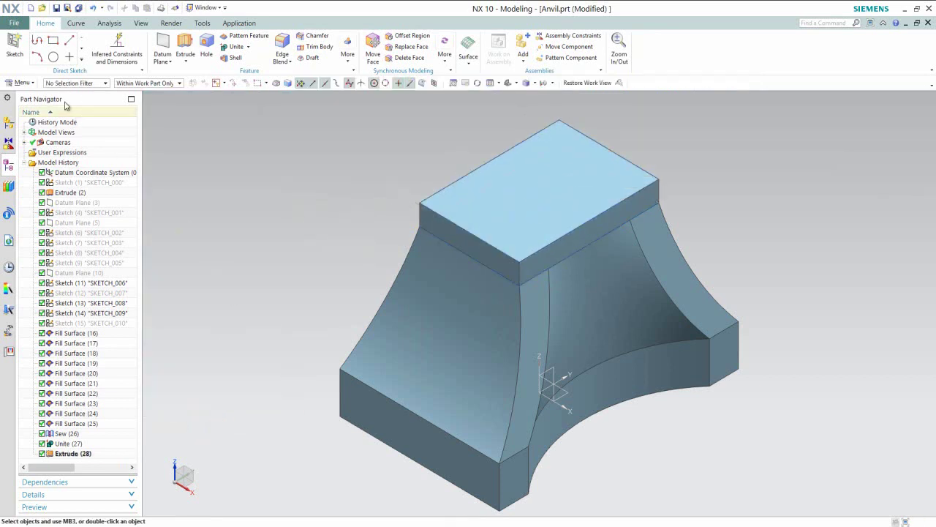
pyautogui.click(56, 8)
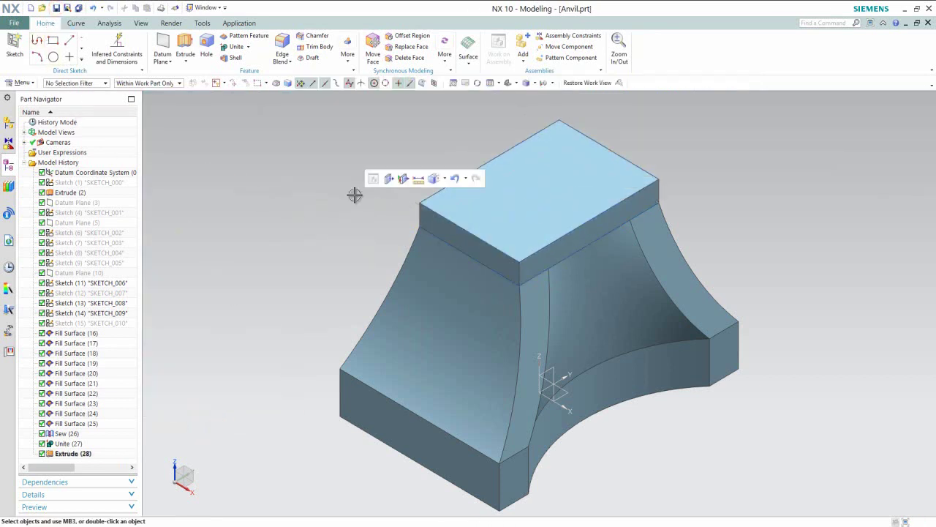
# Step: Create a new sketch on the long front side face of the top block
pyautogui.click(14, 48)
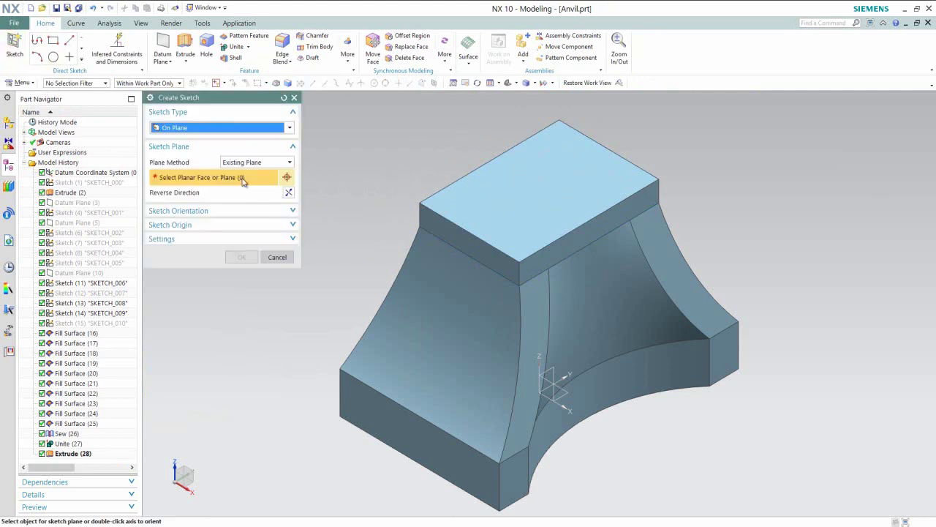
pyautogui.click(573, 244)
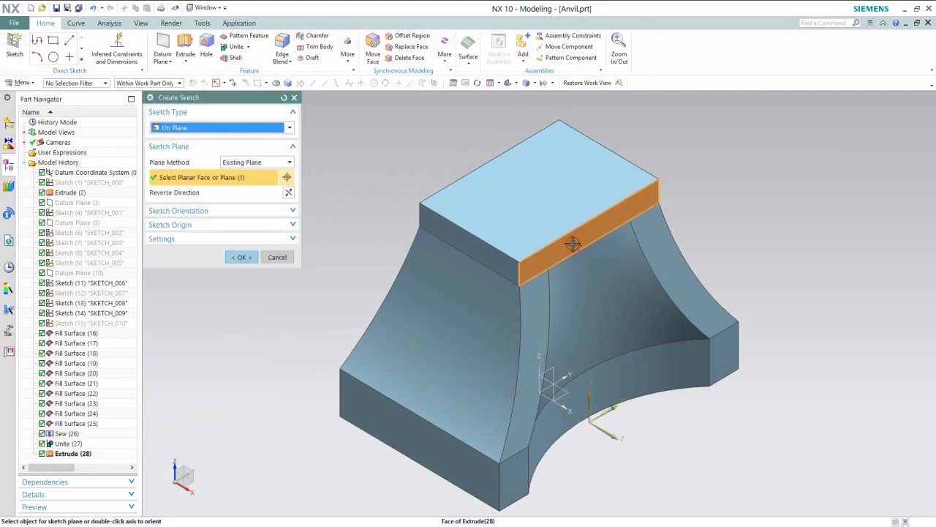
pyautogui.click(242, 257)
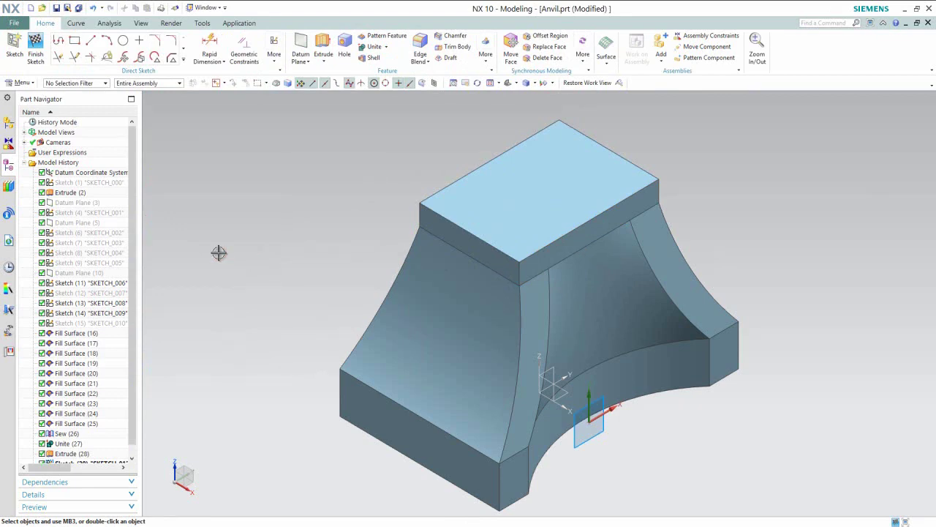
# Step: Sketch a three-point arc rising outward from the top block's upper-left corner, about 2.15 in across with a radius of about 6.83 in
pyautogui.hotkey('shift', 'F8')
pyautogui.scroll(2, 460, 425)
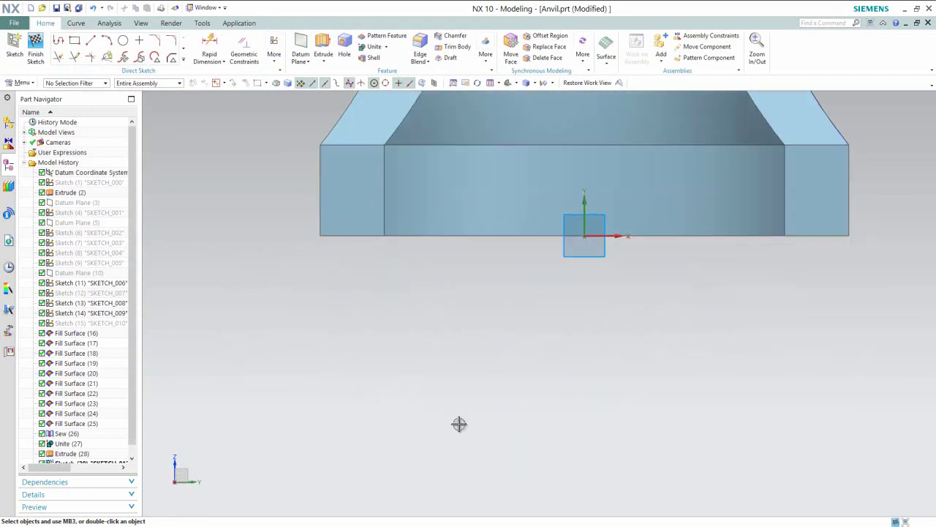
pyautogui.scroll(-5, 459, 424)
pyautogui.scroll(1, 495, 237)
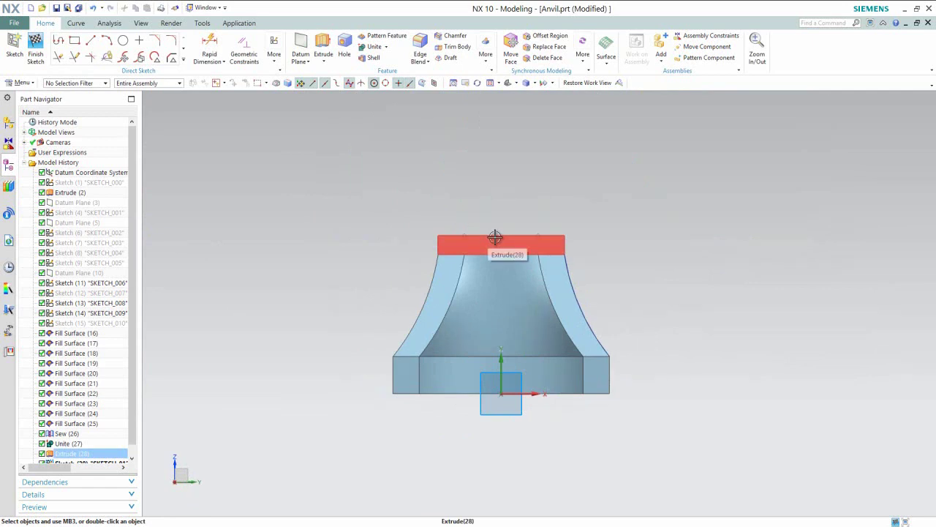
pyautogui.click(107, 41)
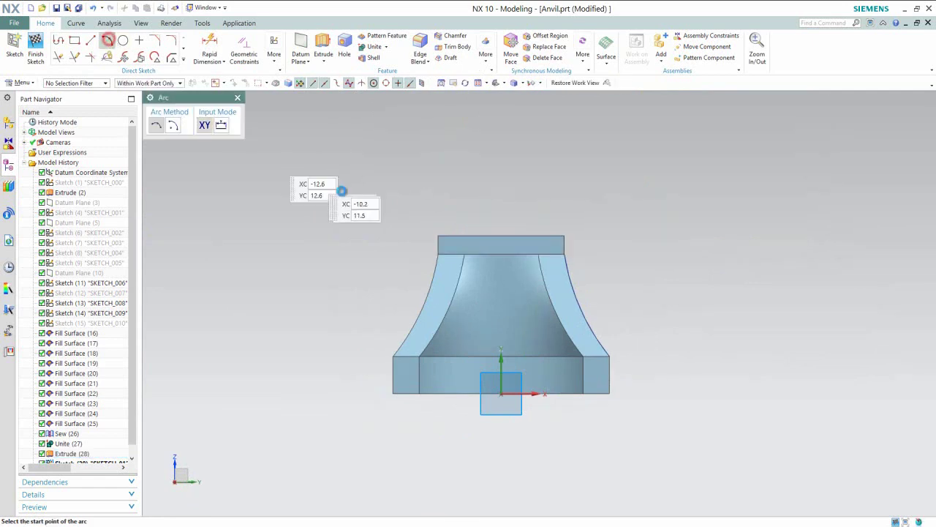
pyautogui.click(436, 232)
pyautogui.click(399, 118)
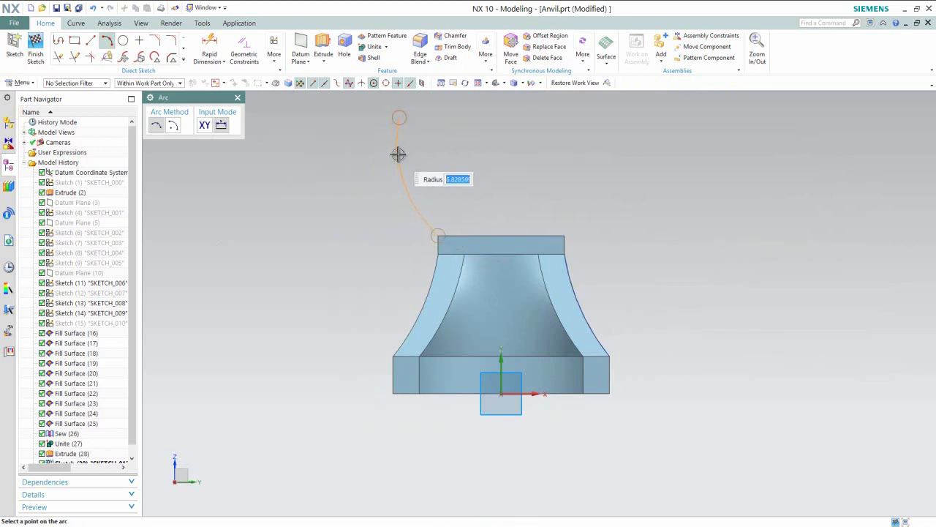
pyautogui.click(398, 154)
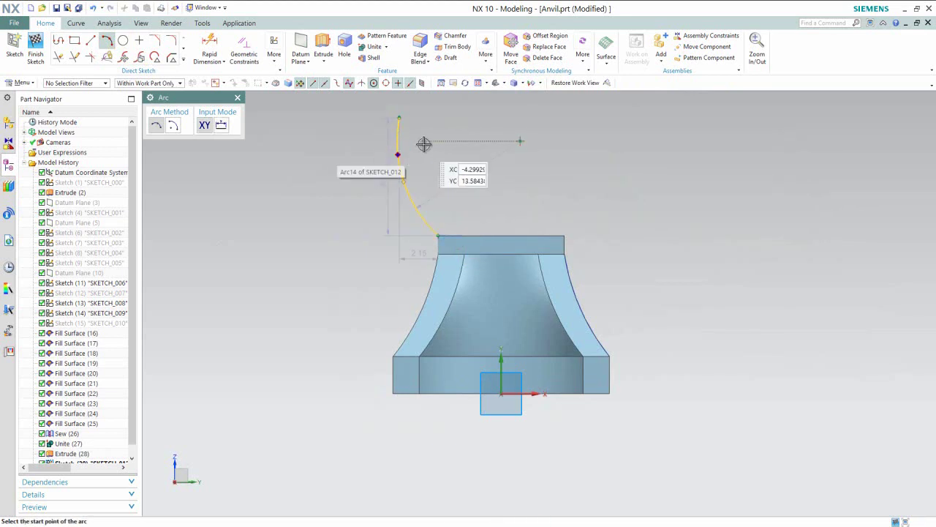
pyautogui.press('Escape')
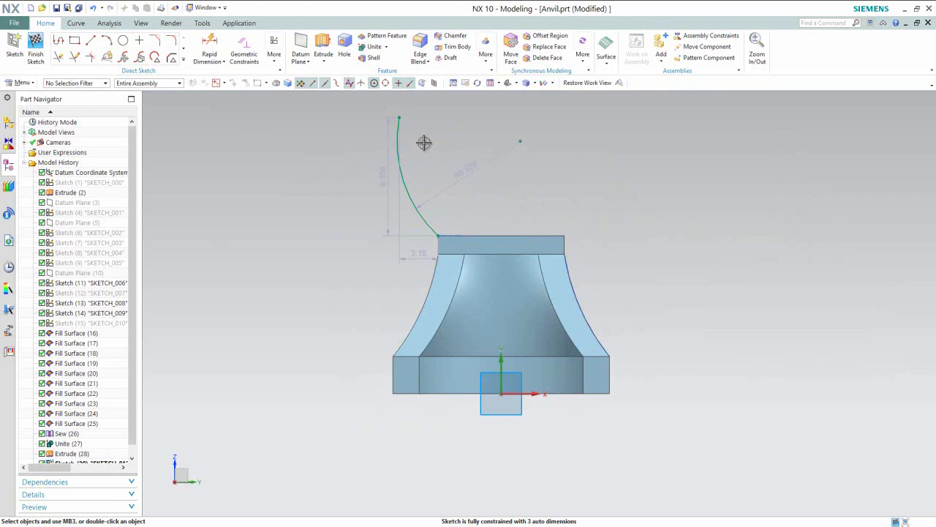
# Step: Dimension the arc's vertical height from the block's top edge to its upper endpoint as 5.5 in
pyautogui.click(205, 46)
pyautogui.click(395, 115)
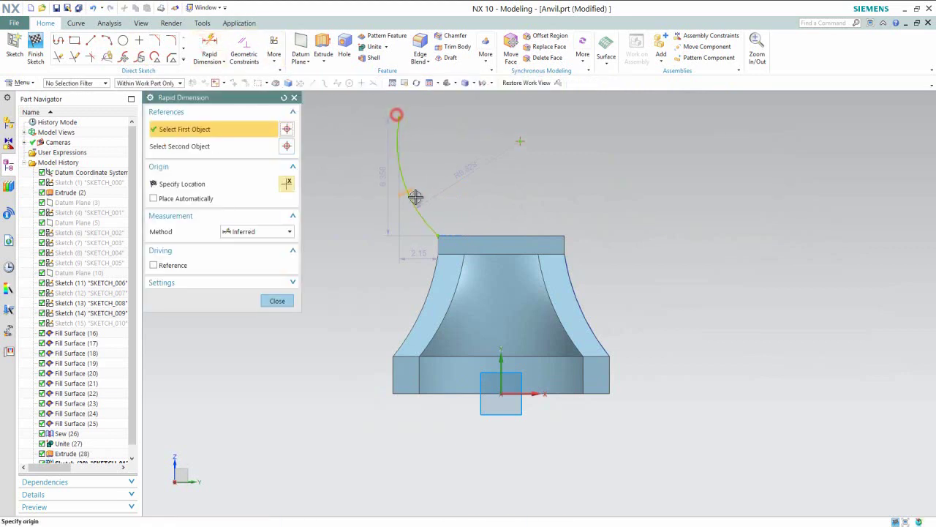
pyautogui.click(444, 233)
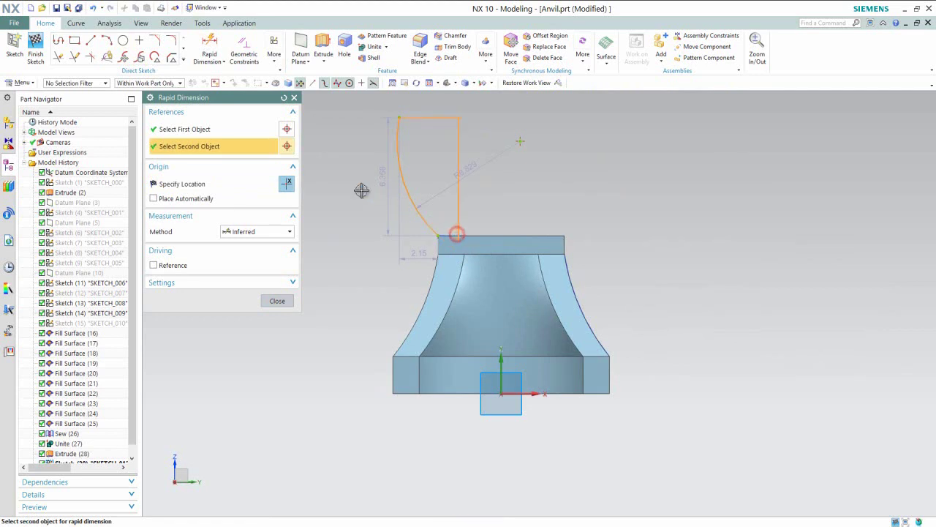
pyautogui.click(352, 189)
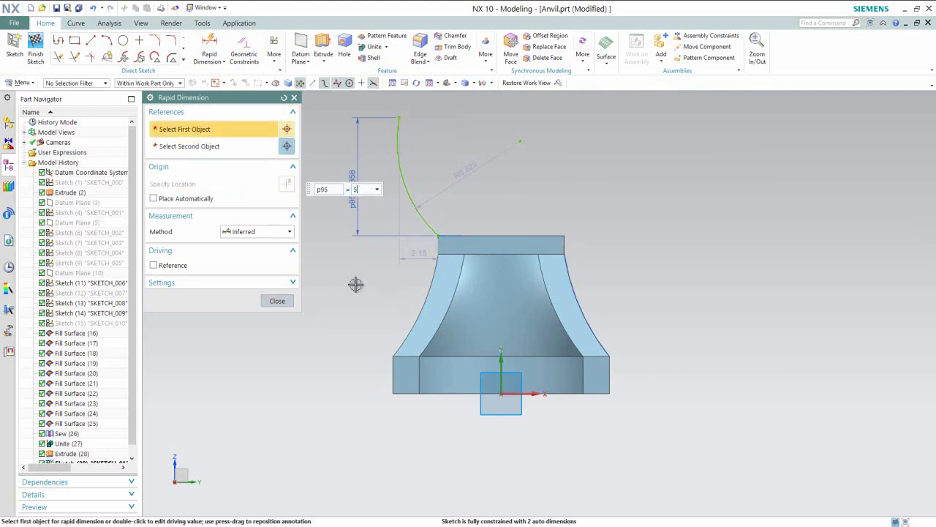
pyautogui.write('5.5')
pyautogui.press('Return')
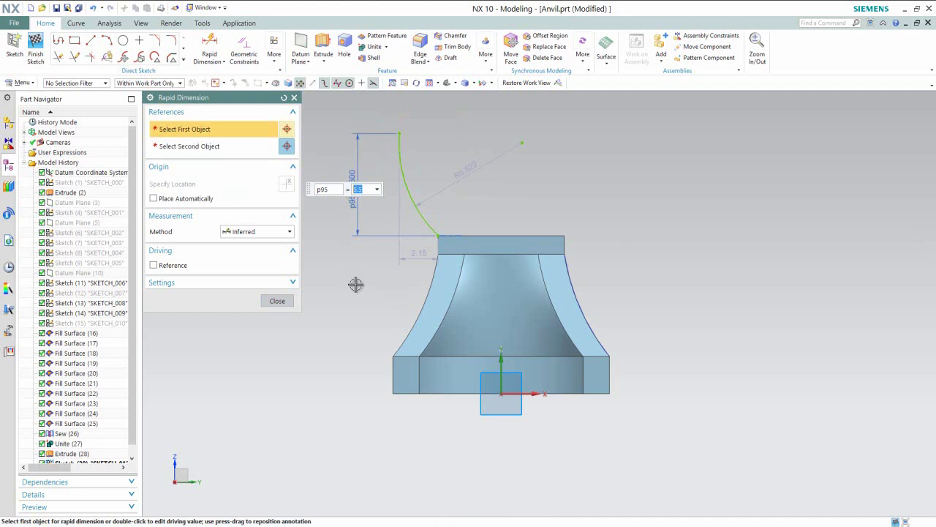
pyautogui.click(284, 302)
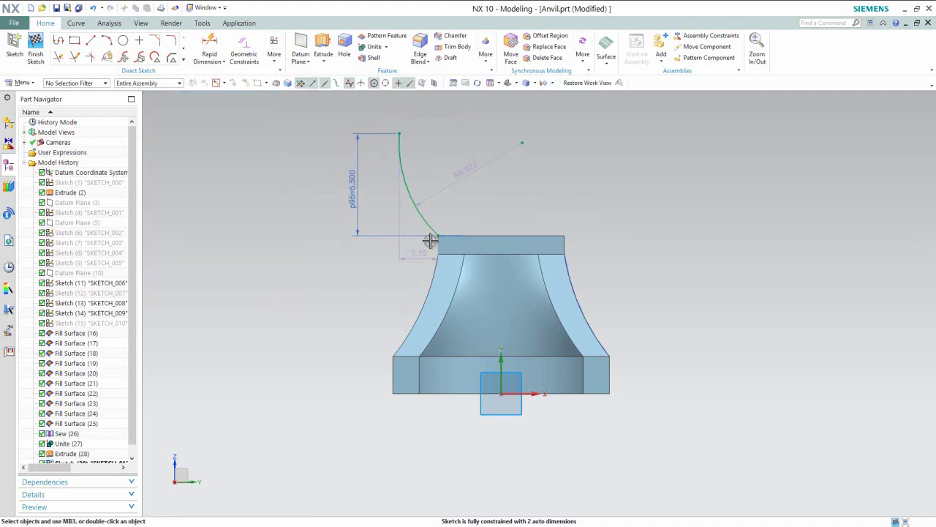
# Step: Set the arc's radius to 18 in
pyautogui.doubleClick(464, 173)
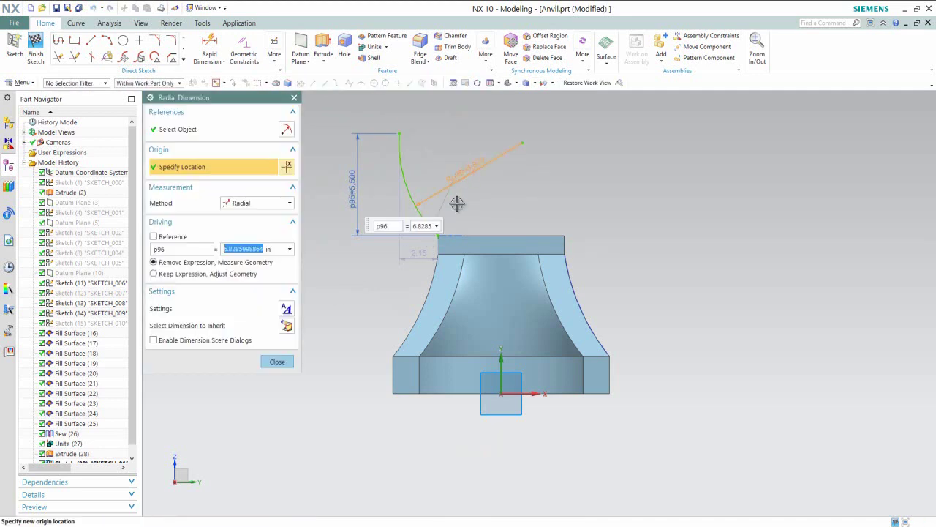
pyautogui.write('1')
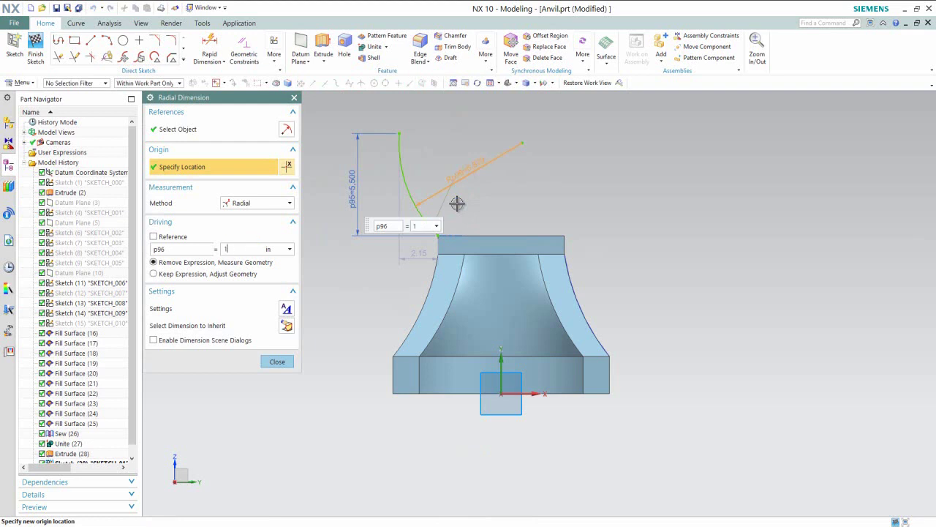
pyautogui.write('8')
pyautogui.press('Return')
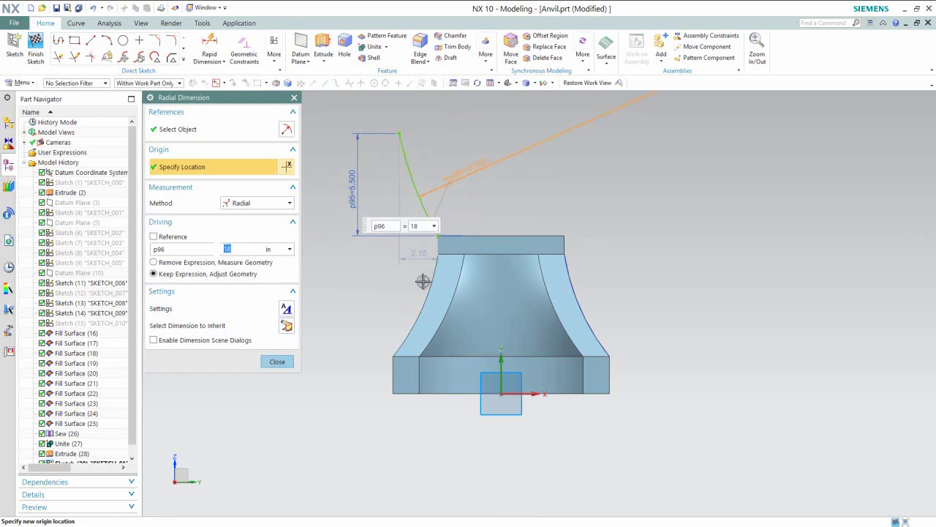
pyautogui.click(290, 363)
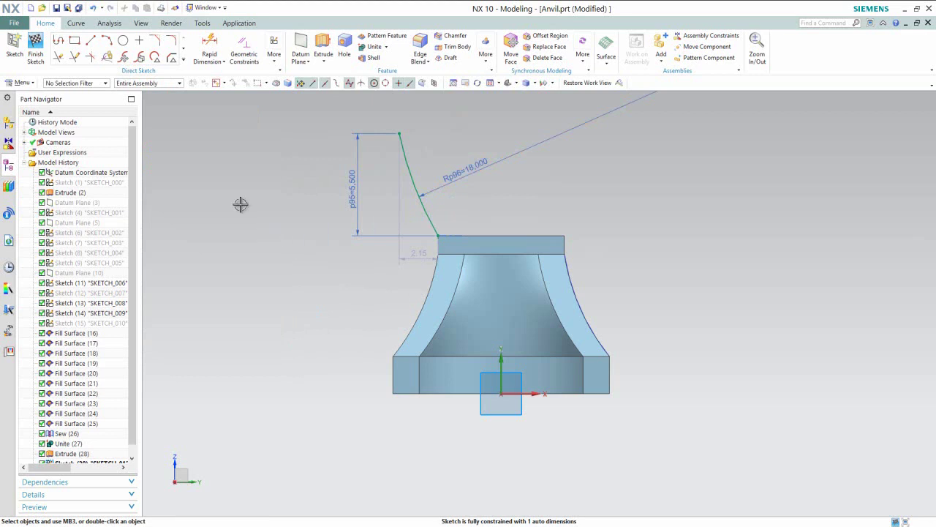
# Step: Draw a horizontal line along the block's top edge from the arc's lower endpoint to the opposite corner
pyautogui.click(90, 41)
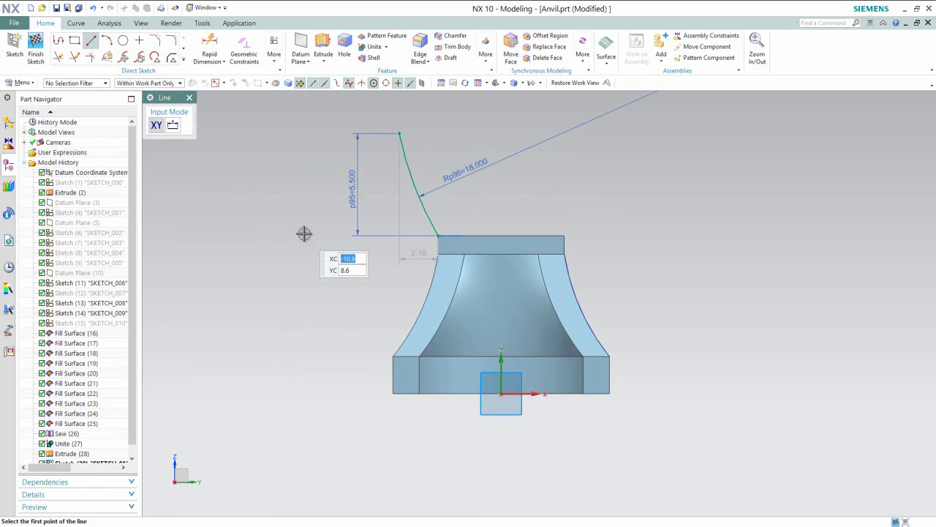
pyautogui.click(436, 234)
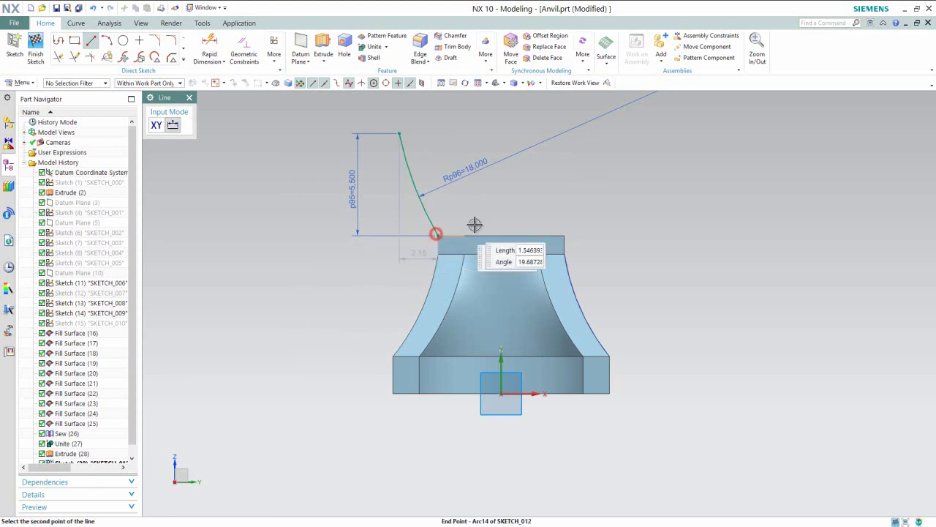
pyautogui.click(564, 234)
pyautogui.press('Escape')
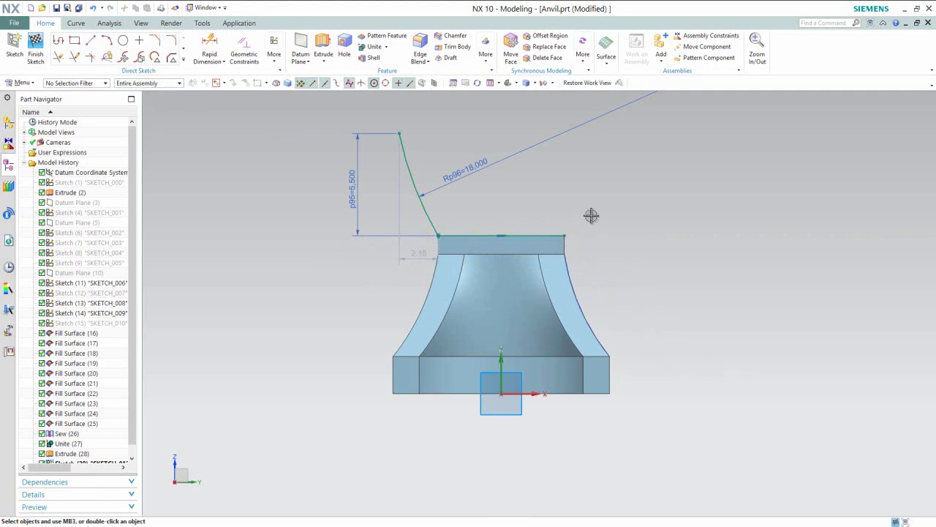
# Step: Constrain the arc's upper endpoint with Point On Curve to the vertical outer edge of the base extrusion
pyautogui.click(400, 133)
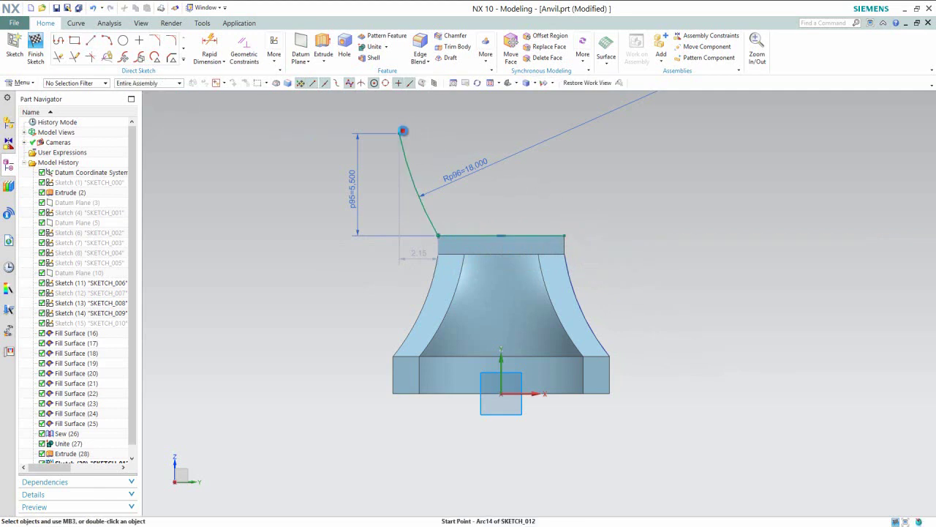
pyautogui.click(393, 366)
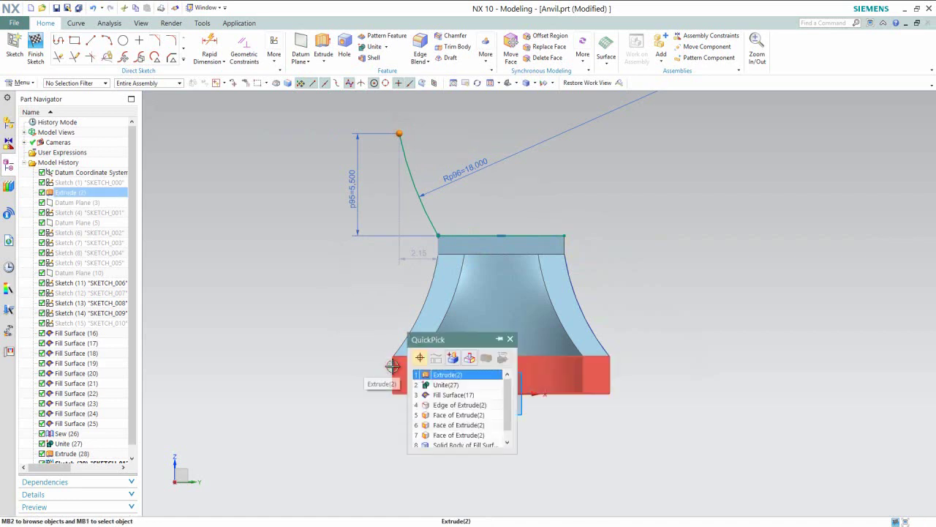
pyautogui.click(445, 404)
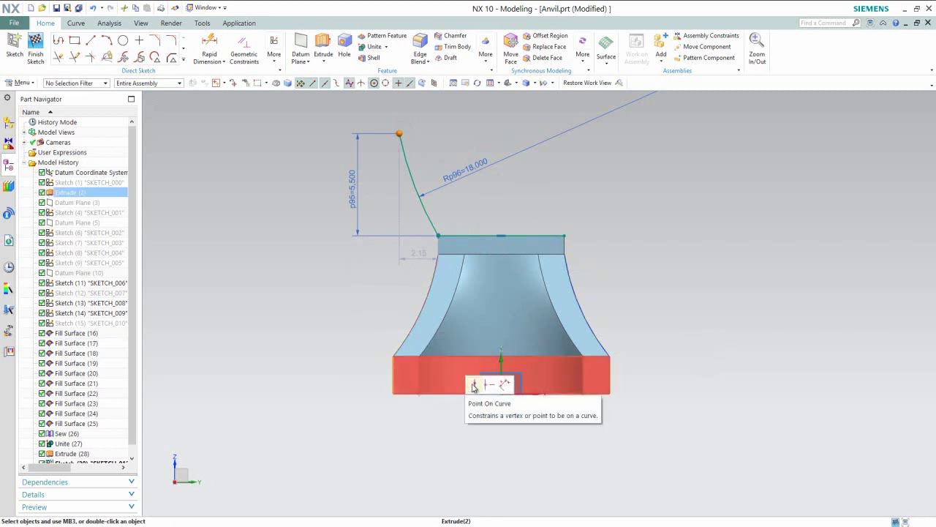
pyautogui.click(473, 386)
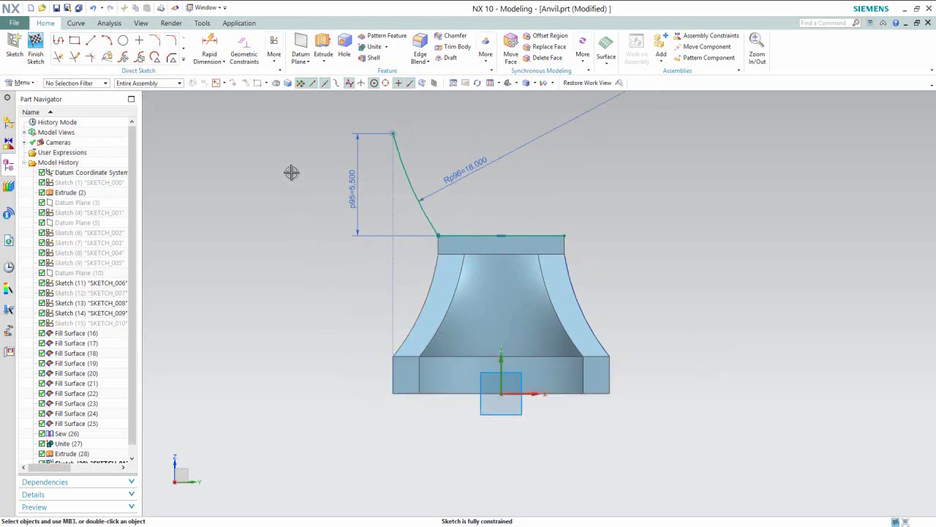
# Step: Mirror the single arc about the sketch's vertical axis using Mirror Curve
pyautogui.click(183, 59)
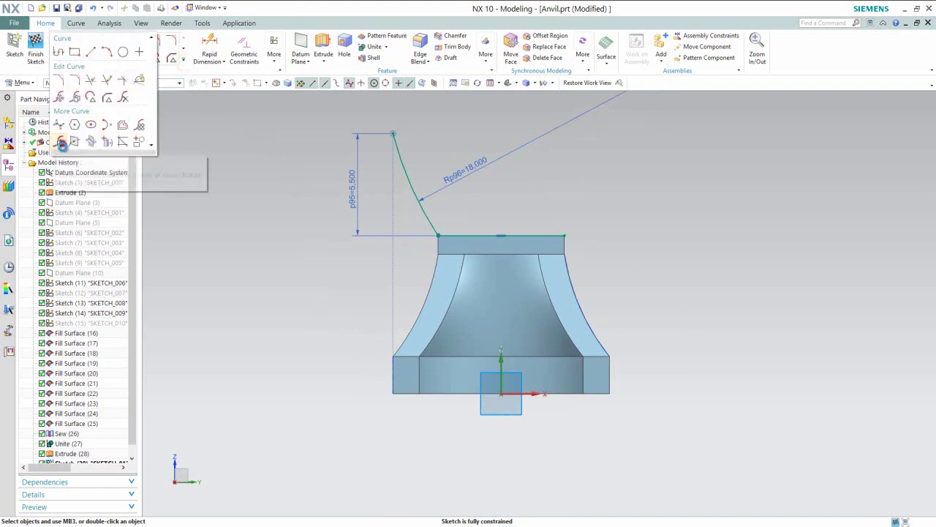
pyautogui.click(63, 146)
pyautogui.click(362, 83)
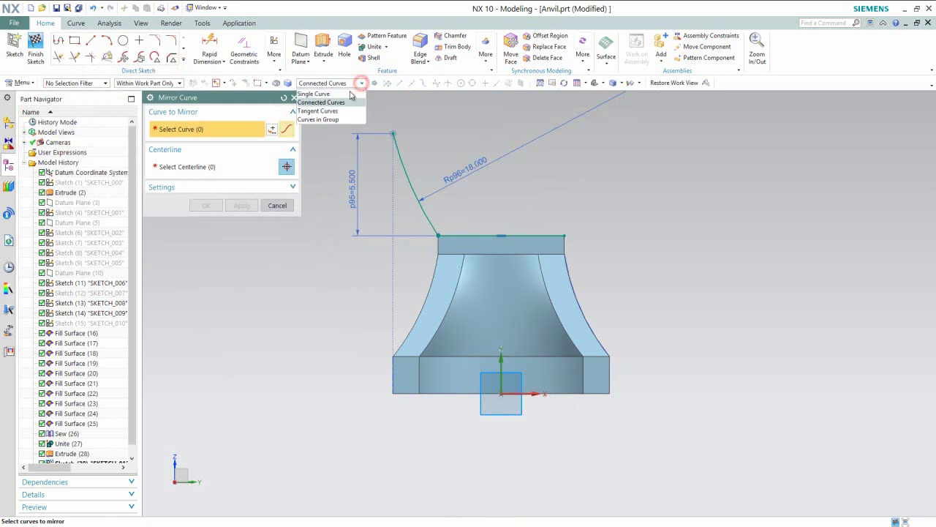
pyautogui.click(342, 92)
pyautogui.click(409, 184)
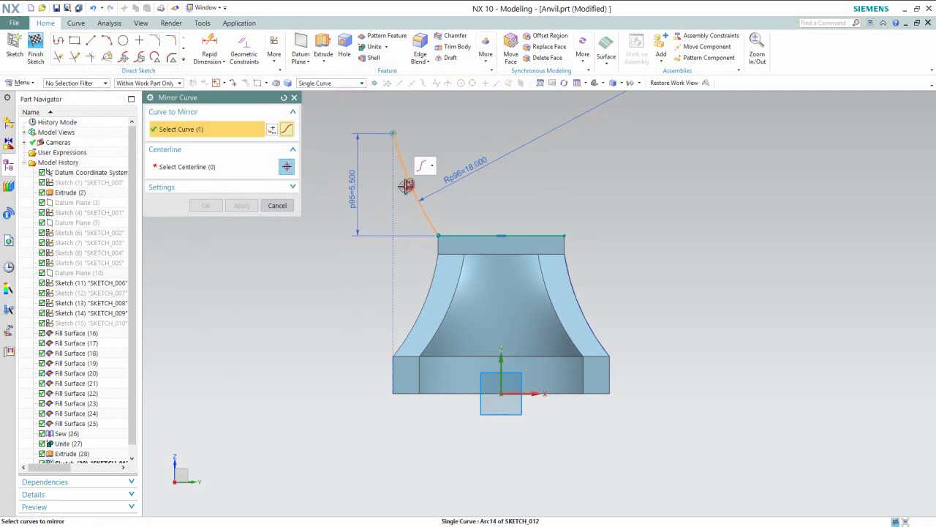
pyautogui.click(202, 167)
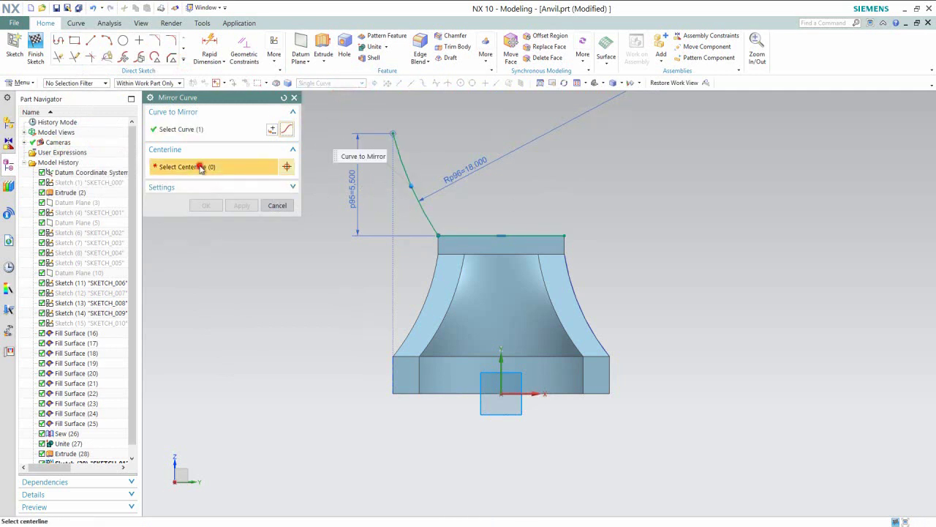
pyautogui.click(501, 353)
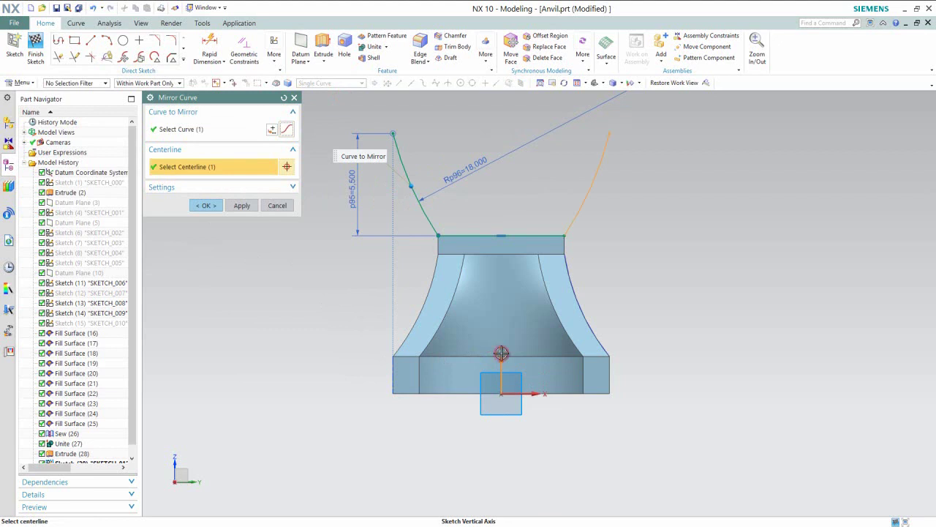
pyautogui.click(245, 206)
pyautogui.click(275, 205)
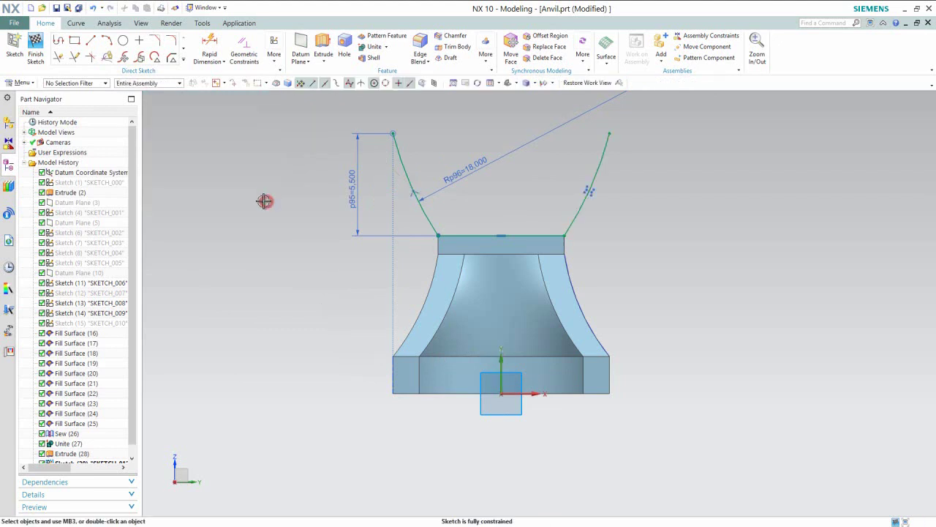
# Step: Close the profile with a horizontal line joining the upper endpoints of the two arcs
pyautogui.click(91, 40)
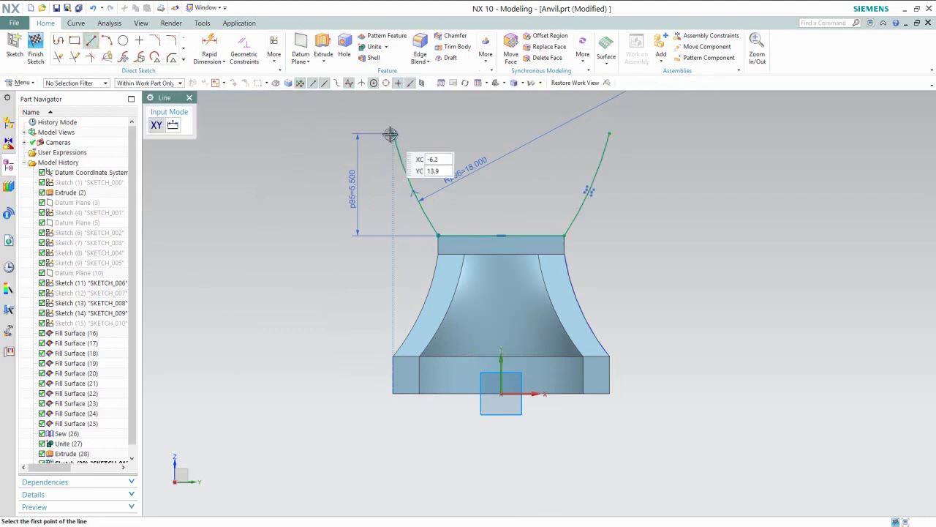
pyautogui.click(392, 133)
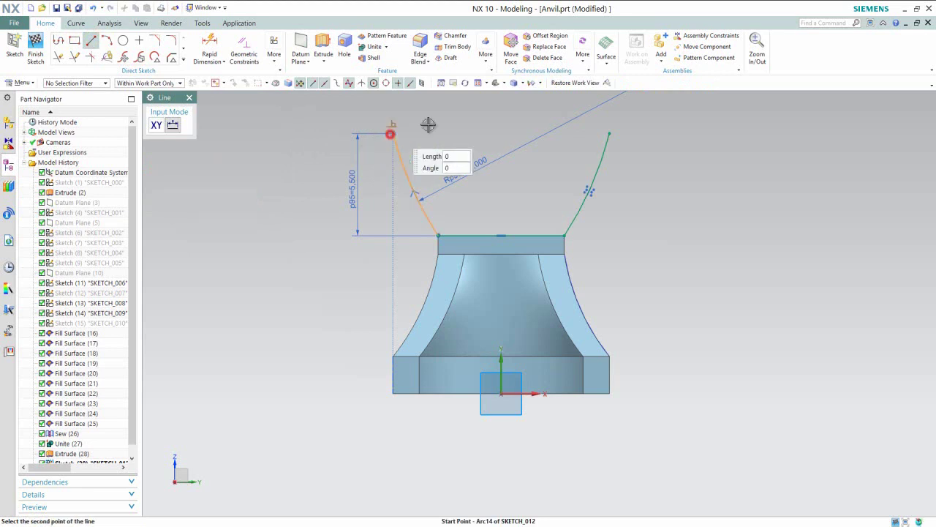
pyautogui.click(607, 133)
pyautogui.press('Escape')
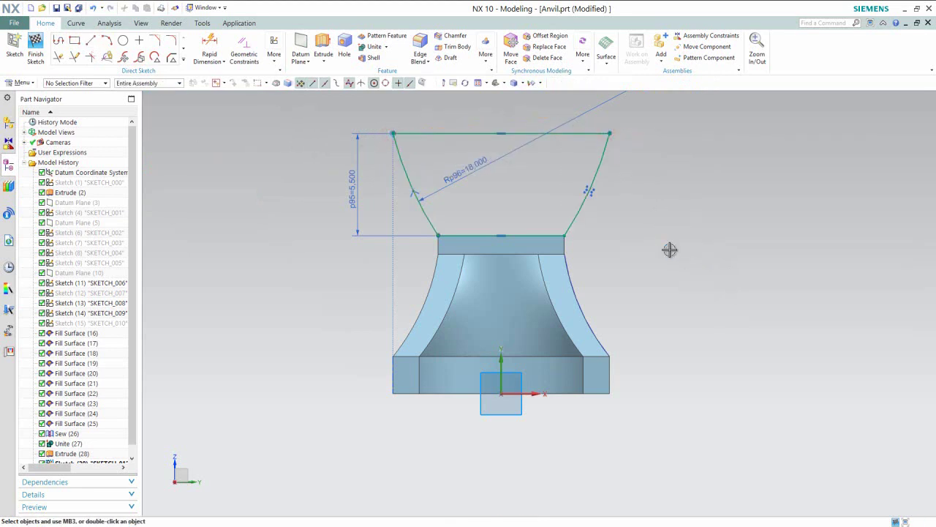
# Step: Finish the sketch, return to the isometric view, and save the part
pyautogui.rightClick(669, 249)
pyautogui.click(699, 256)
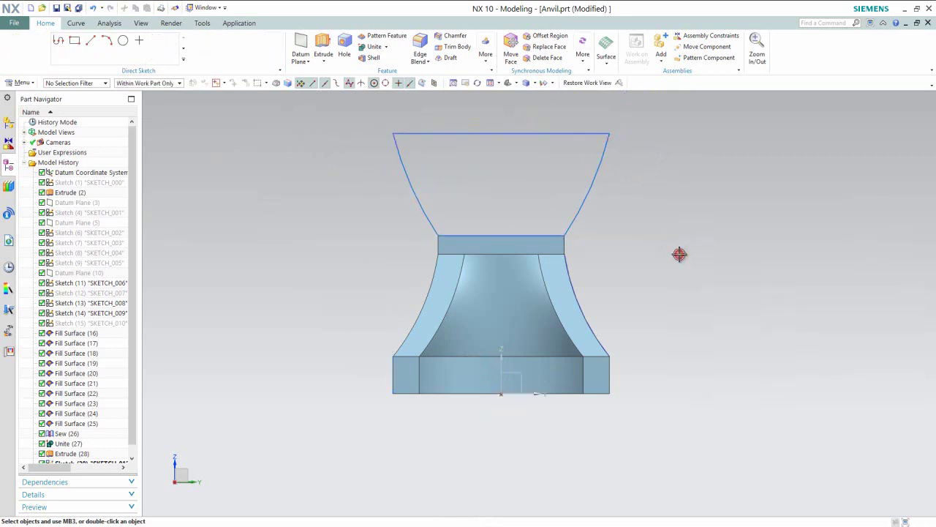
pyautogui.click(576, 83)
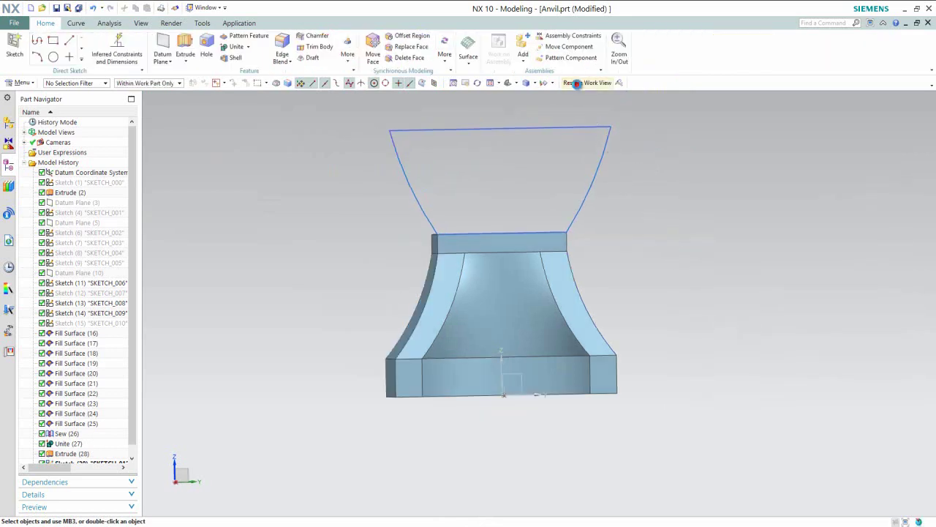
pyautogui.click(490, 84)
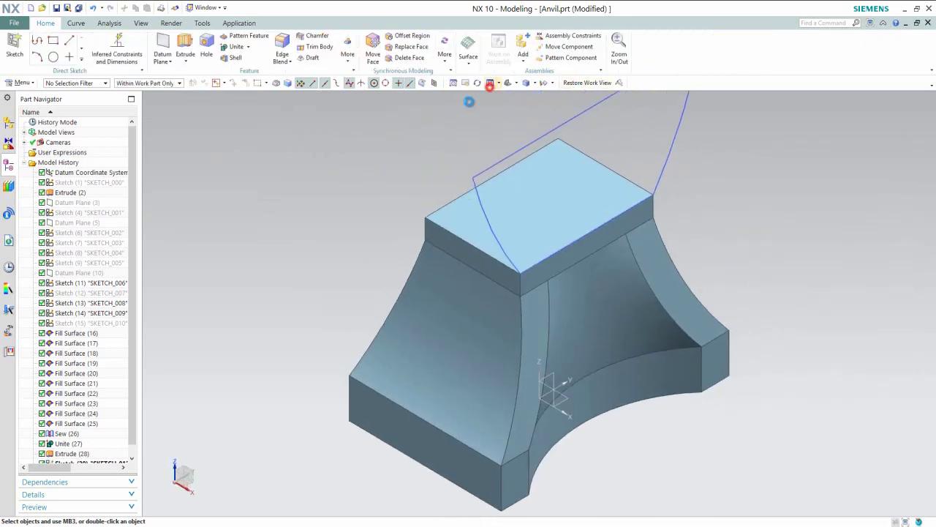
pyautogui.click(56, 8)
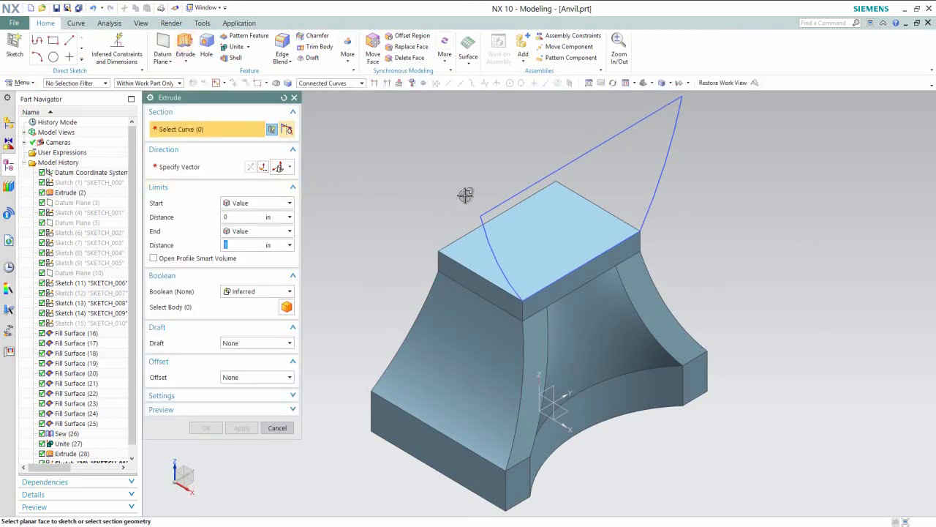
# Step: Extrude the curved upper profile 5 in in the reversed direction over the block, and save the part
pyautogui.click(504, 203)
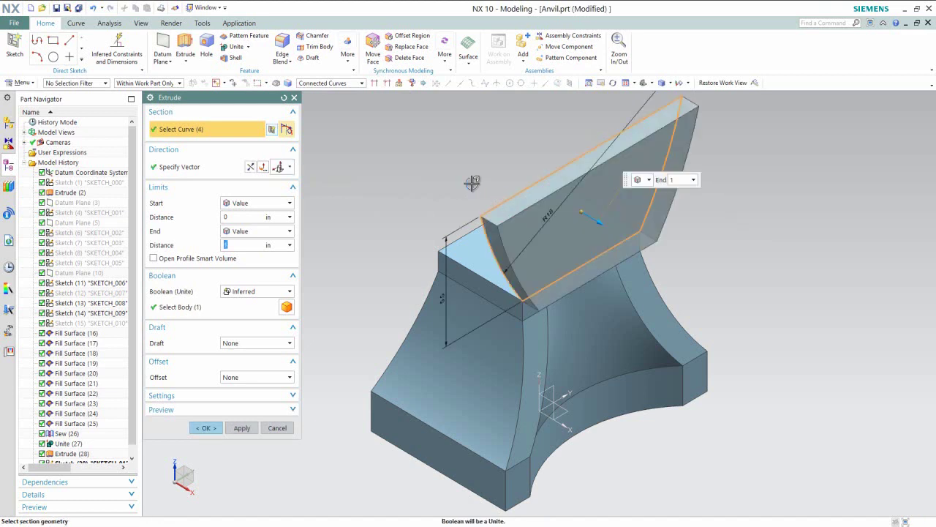
pyautogui.click(250, 167)
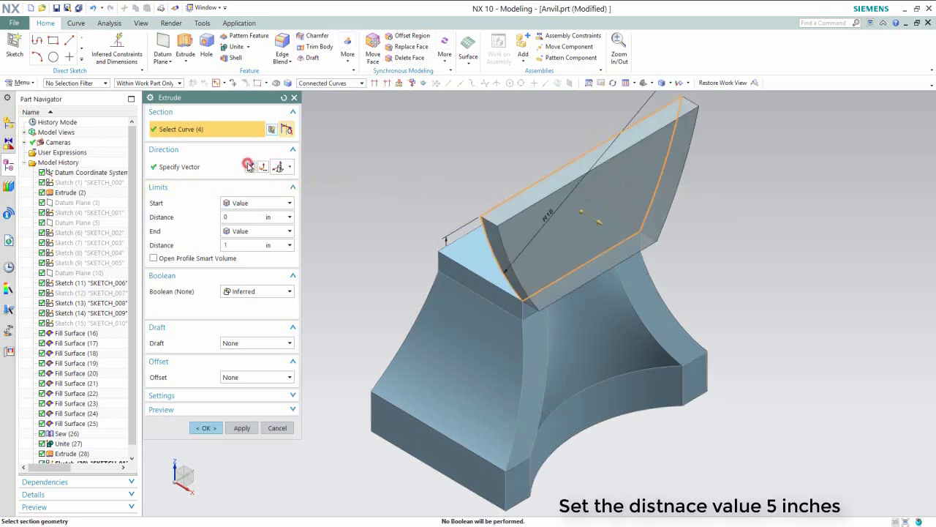
pyautogui.click(235, 245)
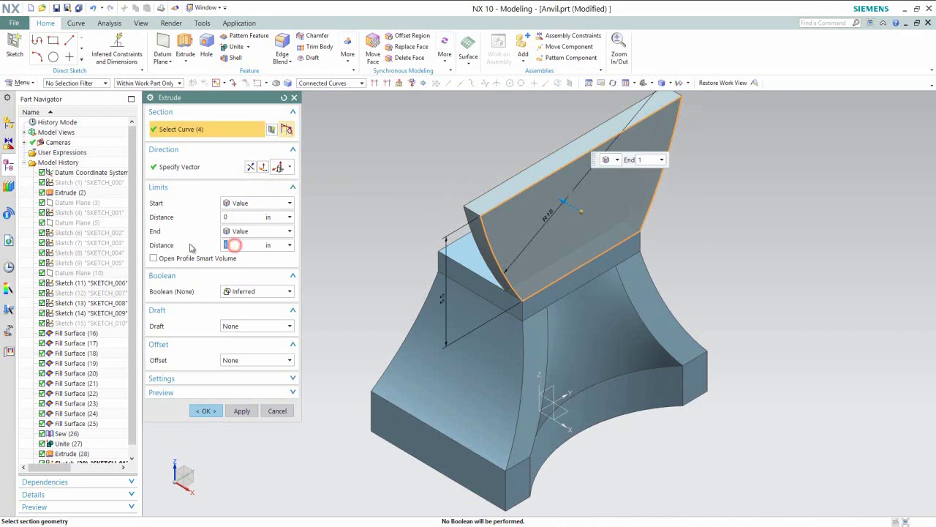
pyautogui.write('5')
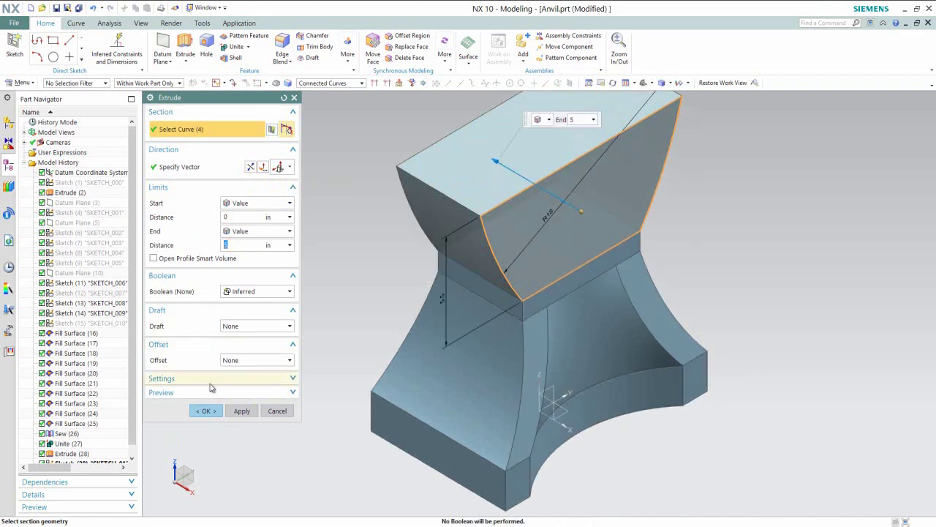
pyautogui.click(207, 412)
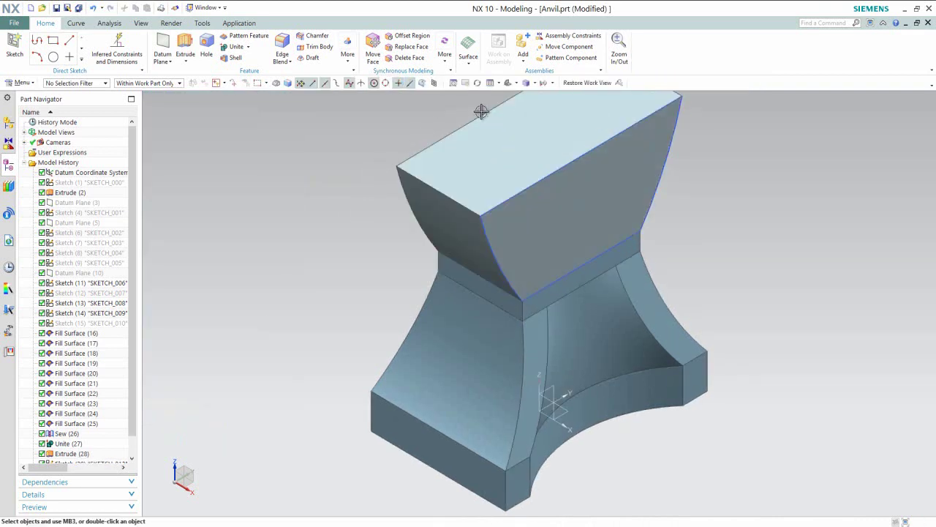
pyautogui.click(490, 82)
pyautogui.hotkey('ctrl', 's')
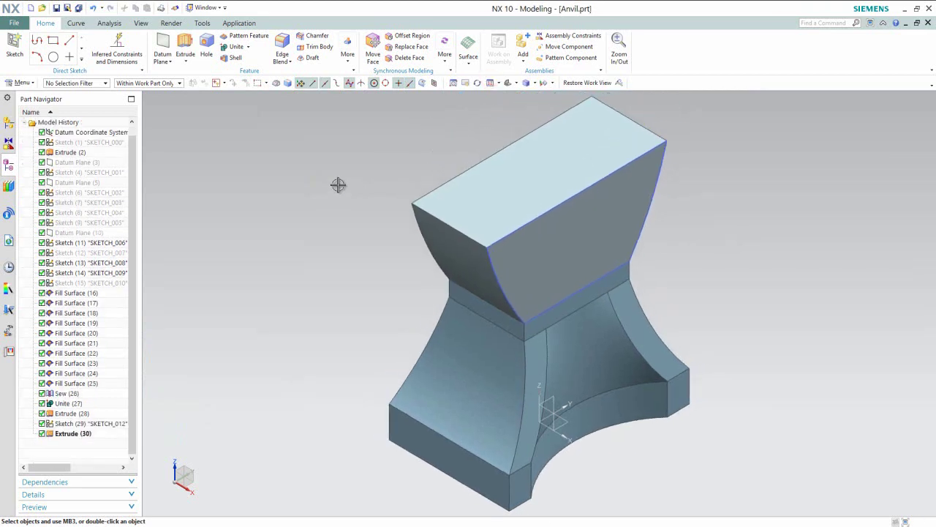
# Step: Create a datum plane offset 16 in from the XZ plane of the datum coordinate system, in the reversed direction
pyautogui.click(163, 42)
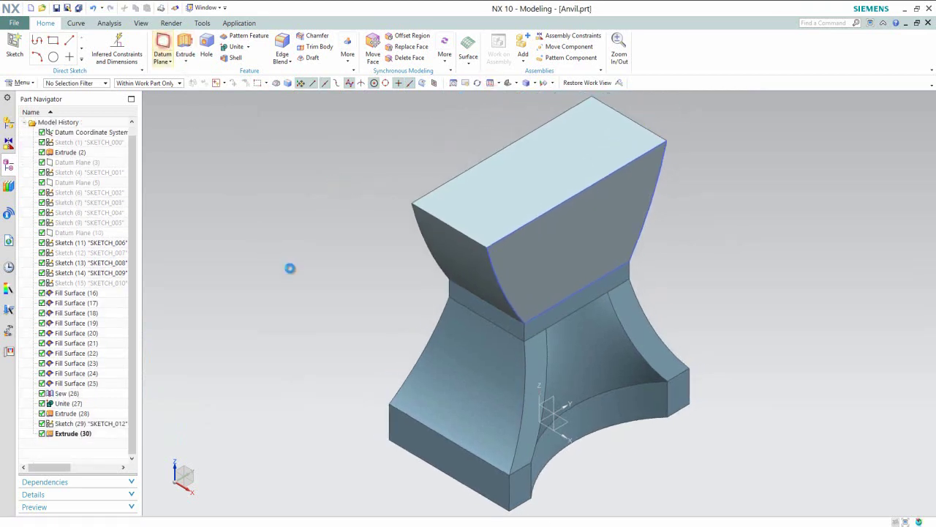
pyautogui.click(550, 410)
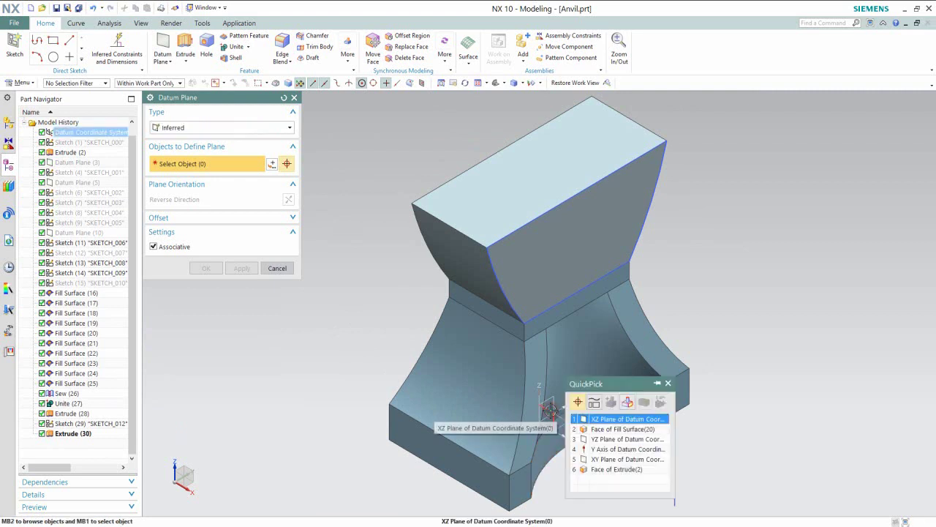
pyautogui.click(602, 418)
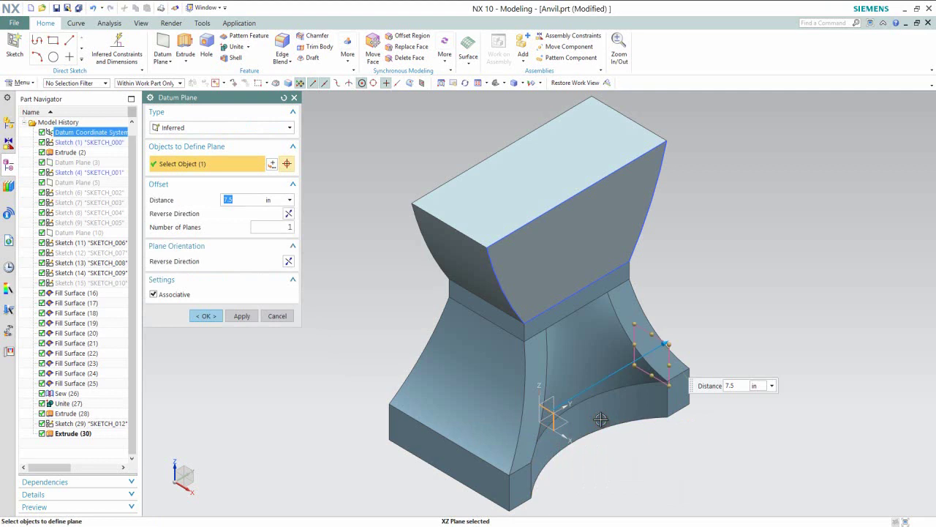
pyautogui.click(289, 214)
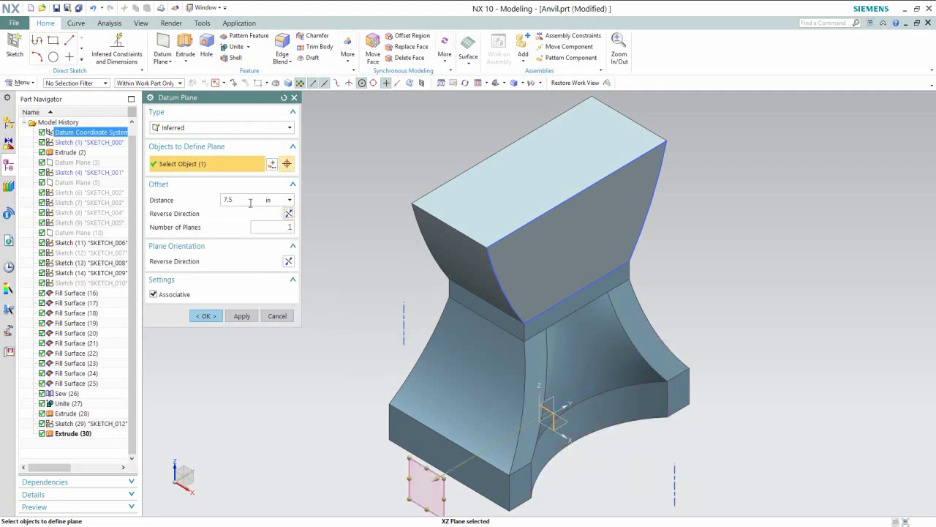
pyautogui.moveTo(242, 201); pyautogui.dragTo(212, 196)
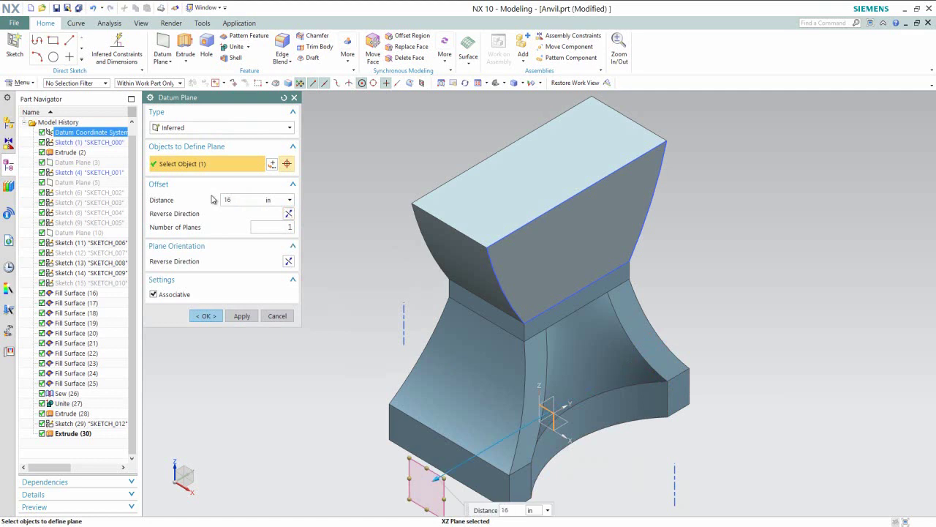
pyautogui.press('Return')
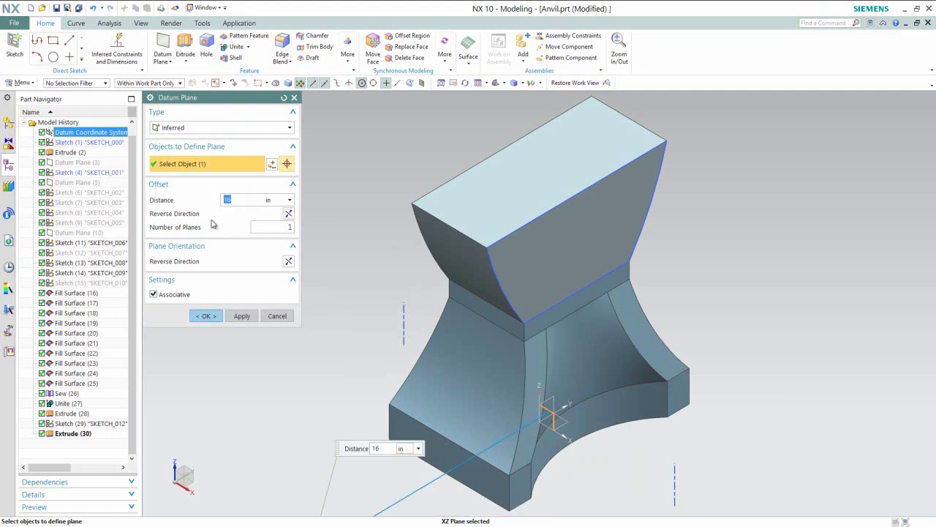
pyautogui.click(205, 315)
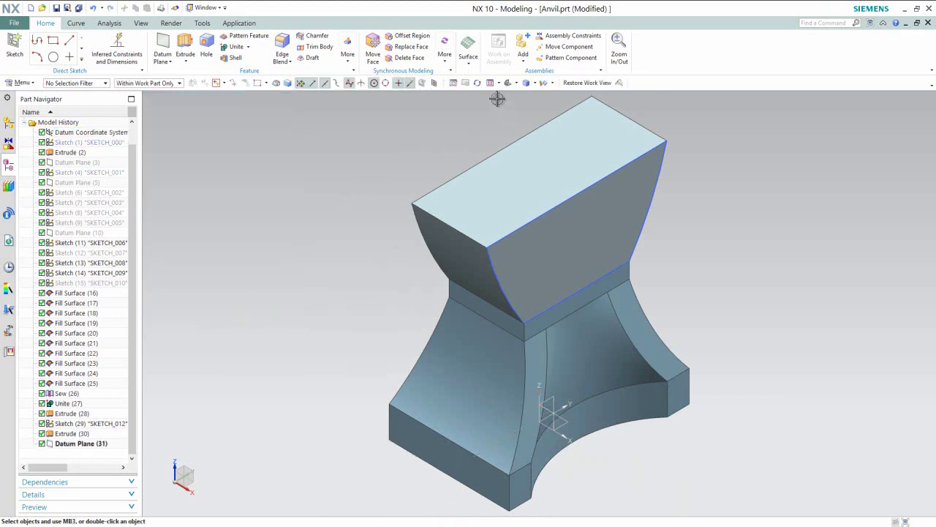
# Step: Resize the new offset datum plane, enlarging it upward and to both sides until it spans beyond the anvil's width and height
pyautogui.click(490, 83)
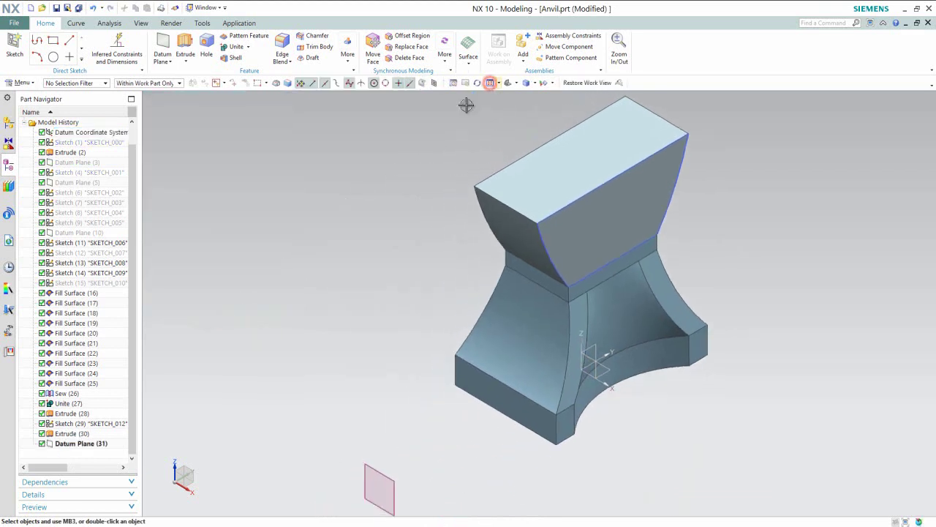
pyautogui.click(372, 461)
pyautogui.rightClick(110, 444)
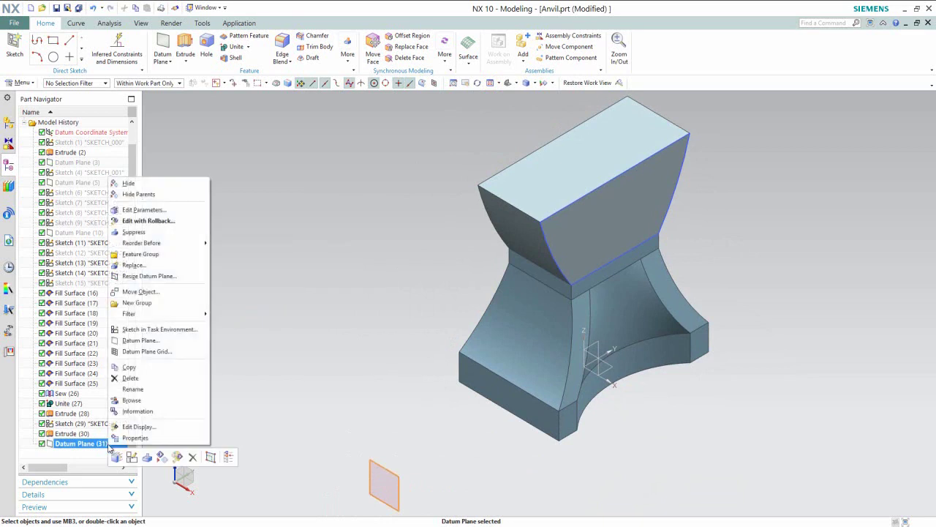
pyautogui.click(165, 277)
pyautogui.moveTo(365, 463); pyautogui.dragTo(335, 198)
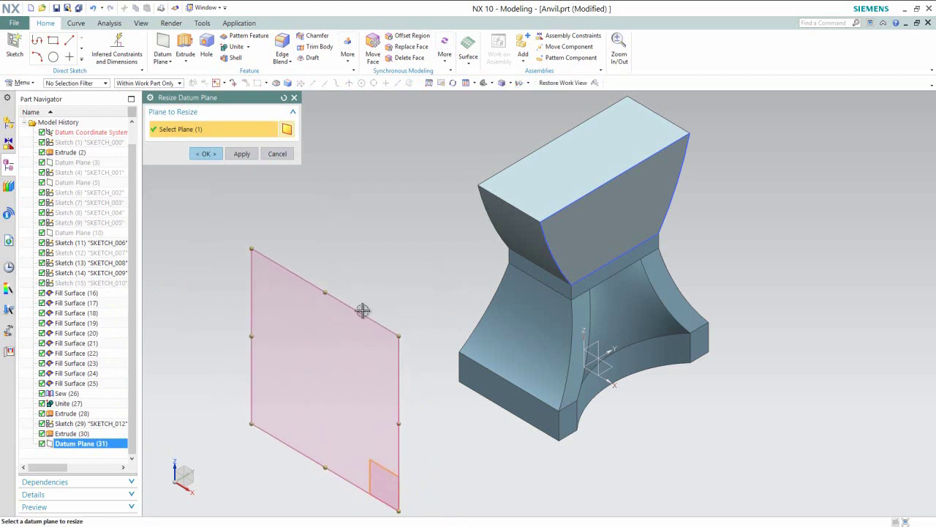
pyautogui.moveTo(403, 332); pyautogui.dragTo(628, 320)
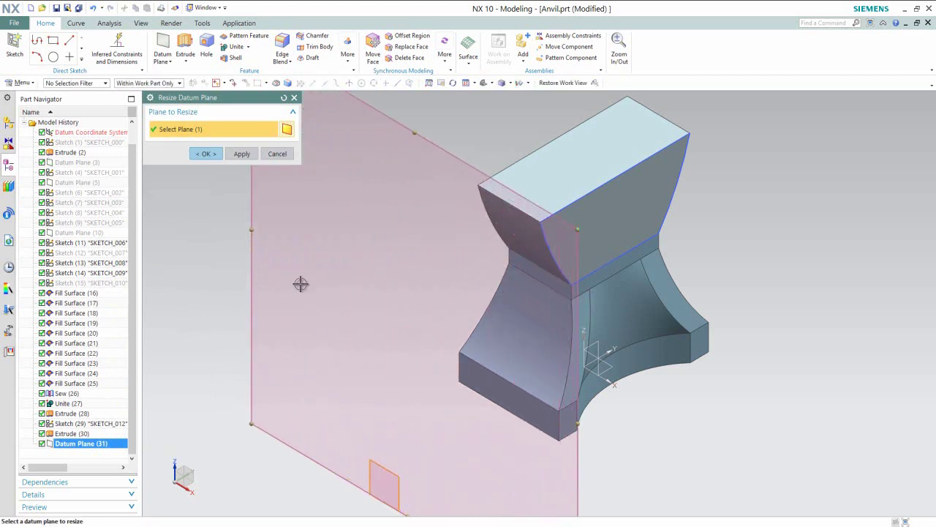
pyautogui.click(205, 153)
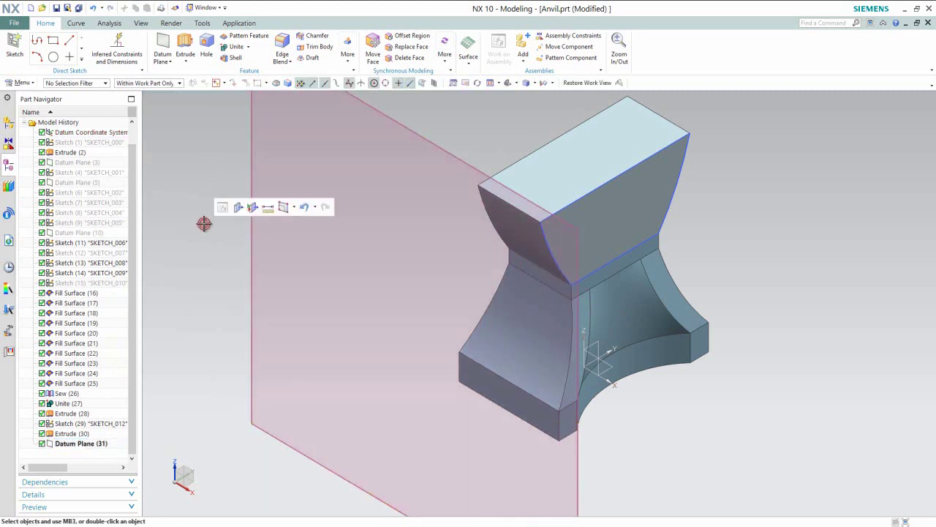
# Step: Create a sketch on the enlarged datum plane, orient to the front view, and leave the Profile tool
pyautogui.scroll(-1, 249, 256)
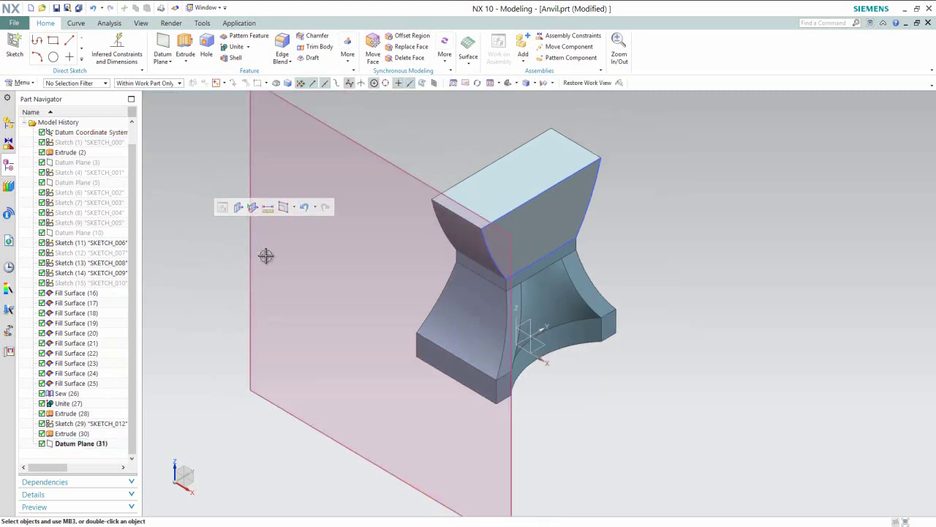
pyautogui.click(332, 128)
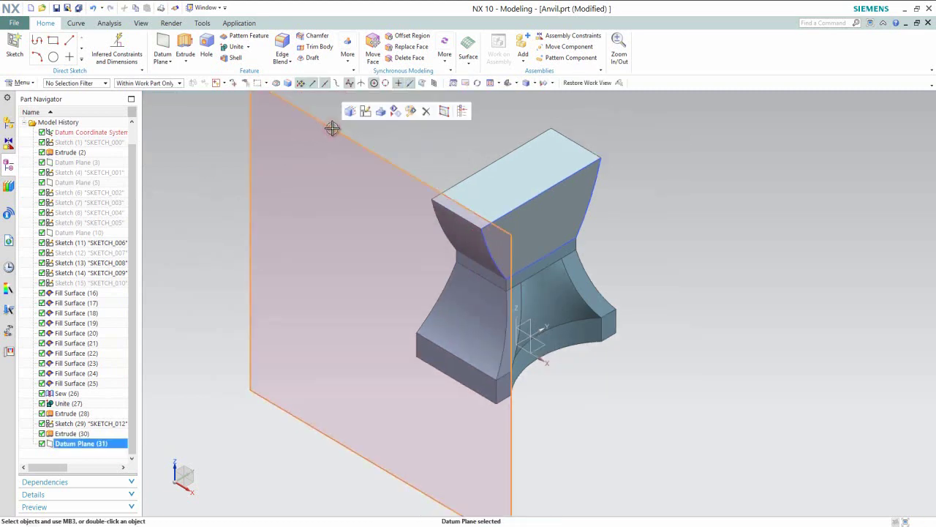
pyautogui.click(365, 113)
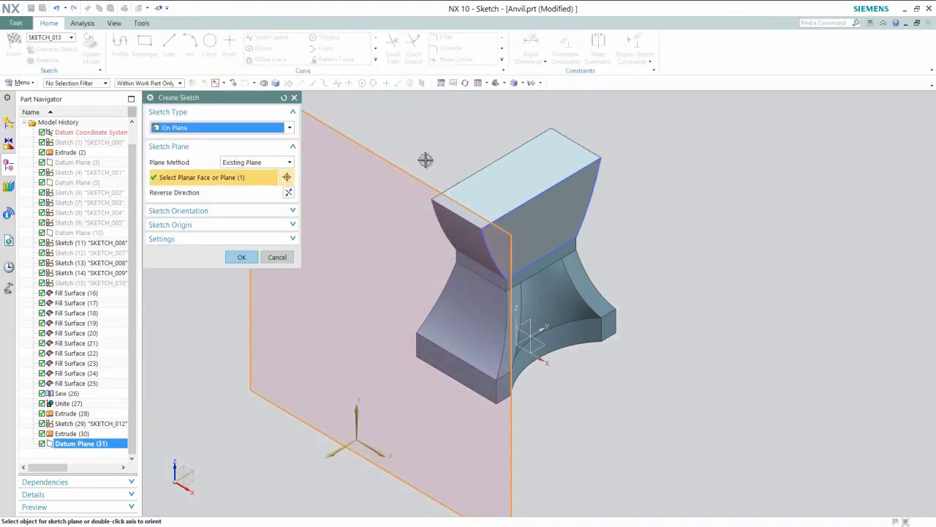
pyautogui.click(241, 257)
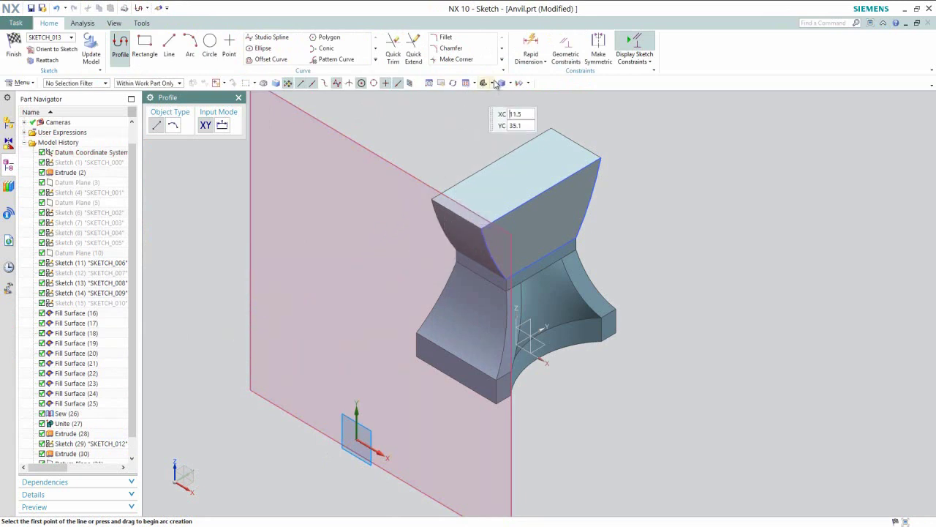
pyautogui.click(493, 83)
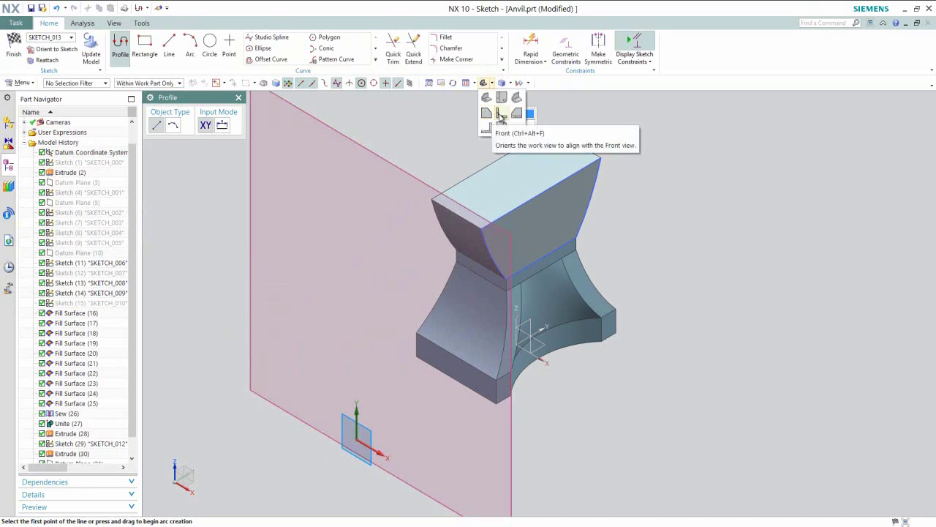
pyautogui.click(500, 115)
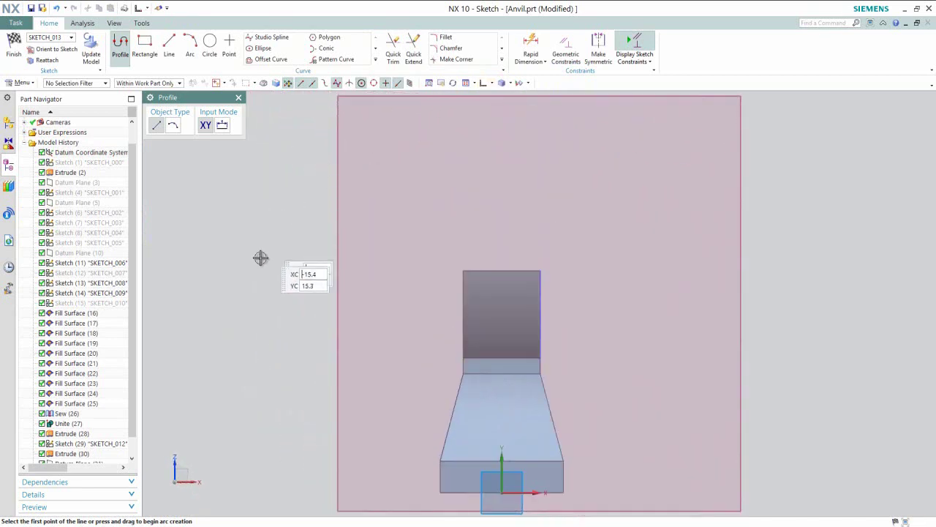
pyautogui.scroll(-1, 483, 484)
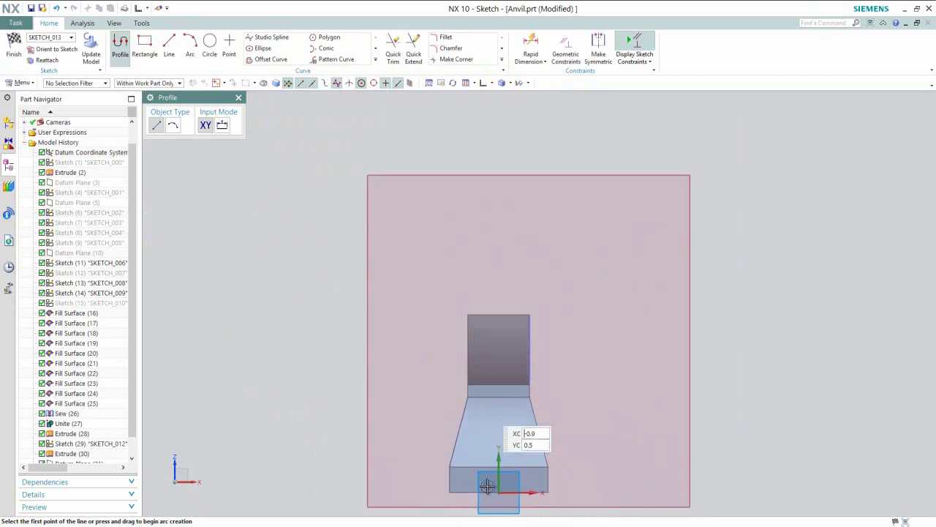
pyautogui.scroll(1, 488, 485)
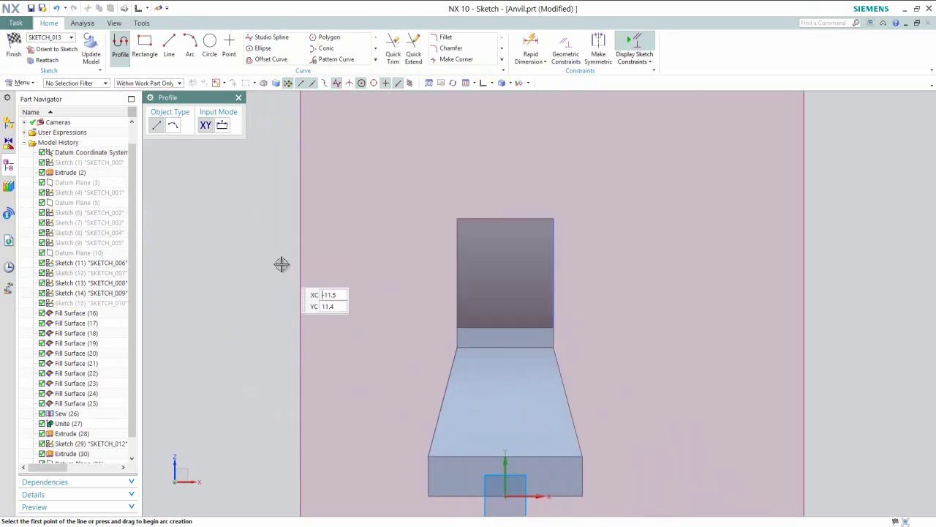
pyautogui.press('Escape')
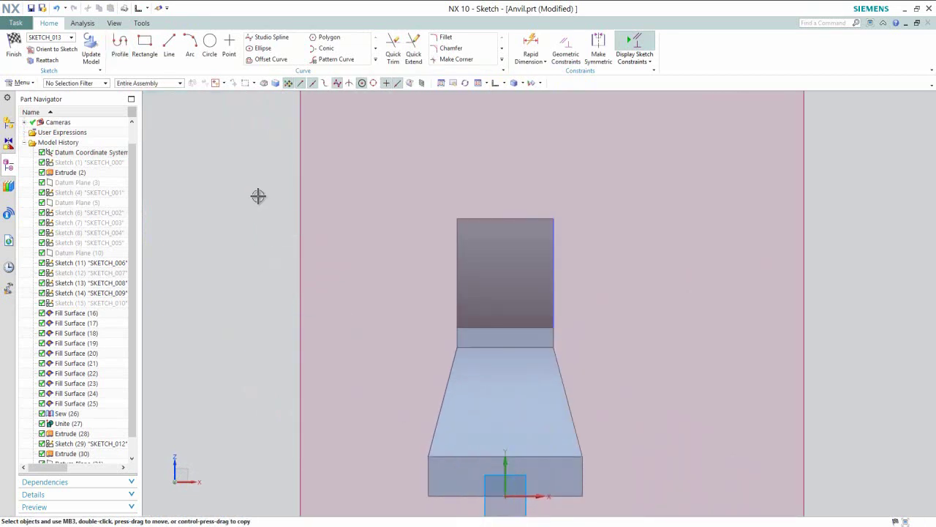
# Step: Draw a circle with a 1 in diameter near the upper edge of the anvil body, centred close to the vertical axis
pyautogui.click(209, 44)
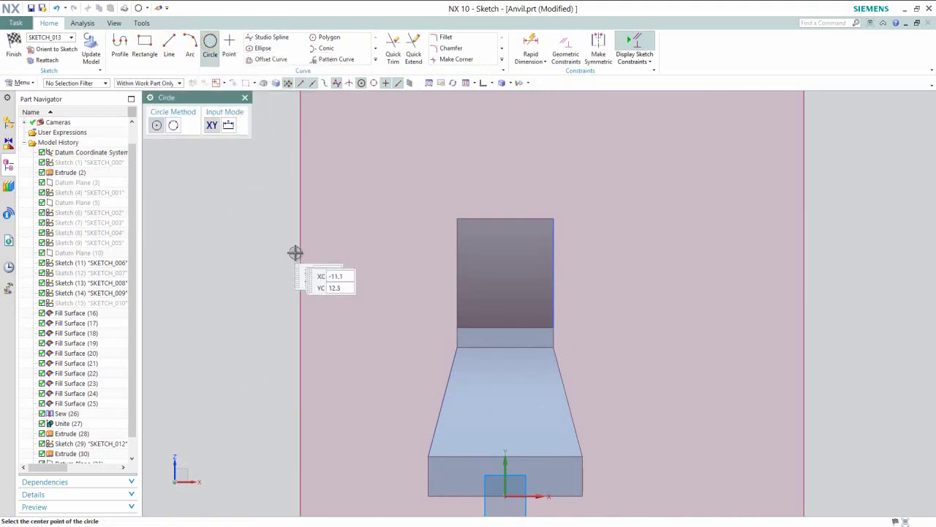
pyautogui.click(506, 236)
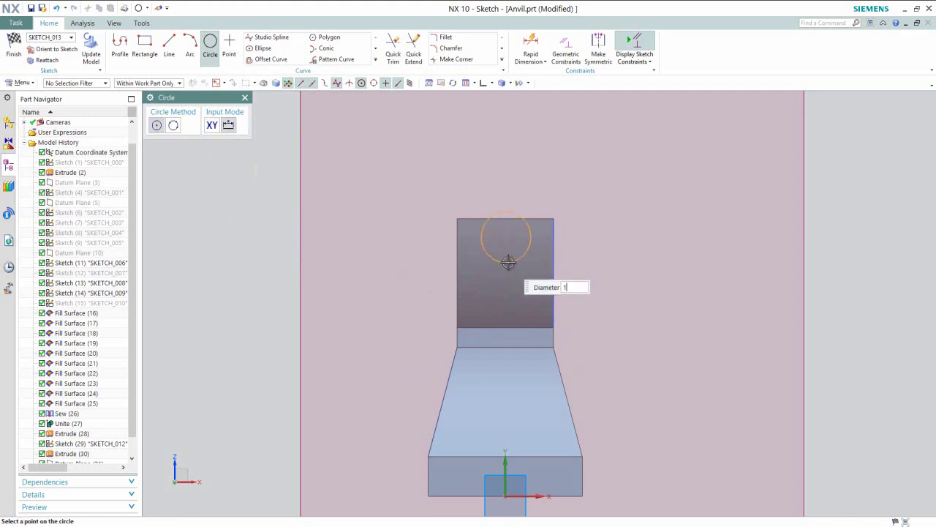
pyautogui.write('1')
pyautogui.press('Return')
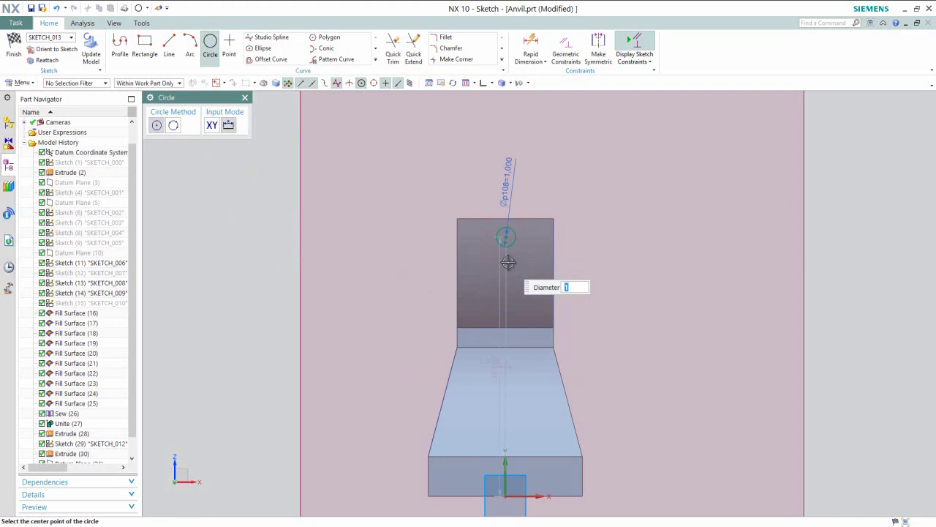
pyautogui.press('Escape')
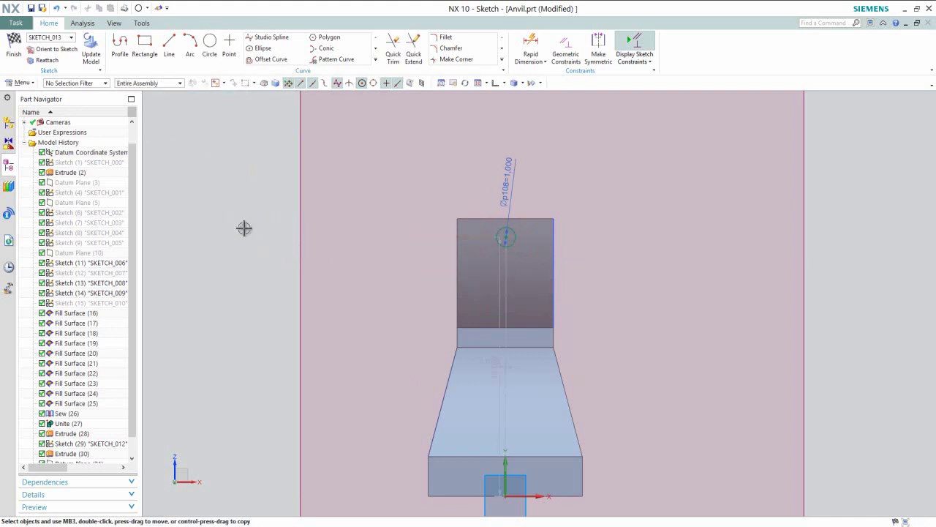
# Step: Dimension the circle's centre 0.5 in below the top edge of the anvil body using Rapid Dimension
pyautogui.click(531, 48)
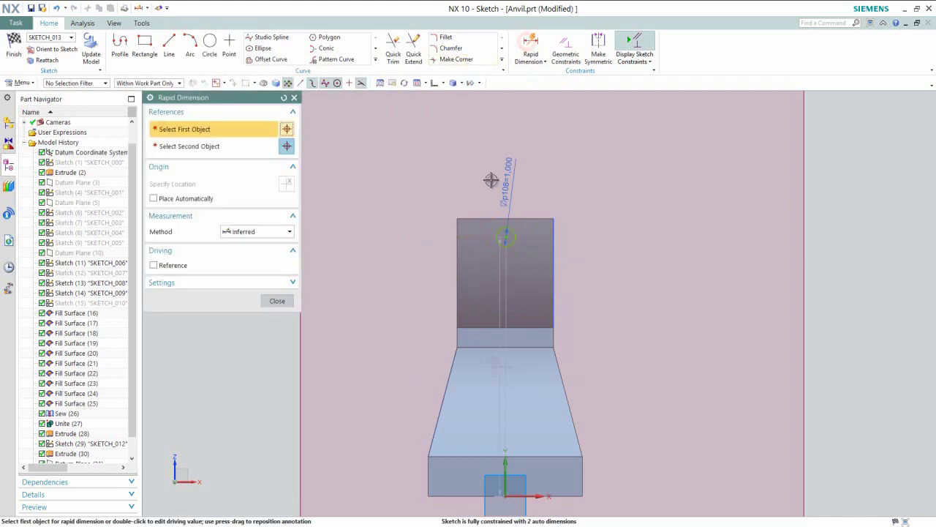
pyautogui.click(488, 218)
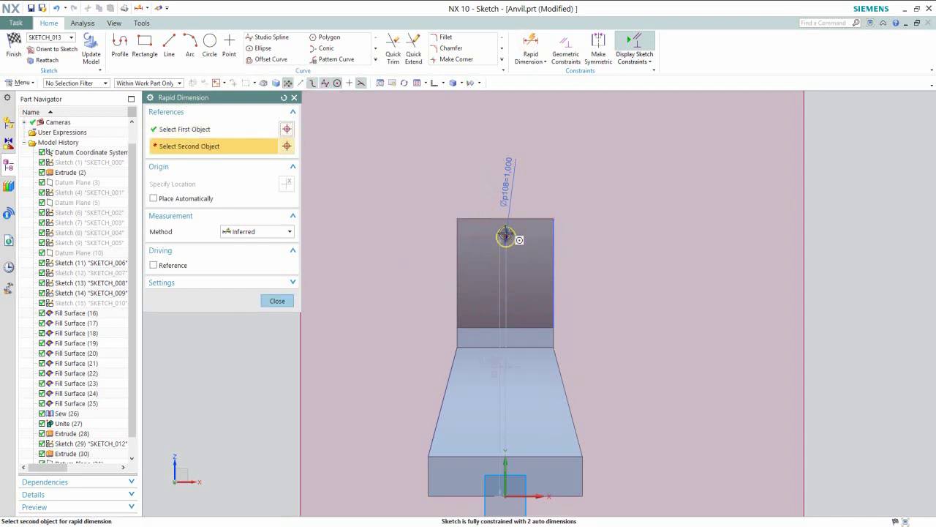
pyautogui.click(506, 235)
pyautogui.click(428, 227)
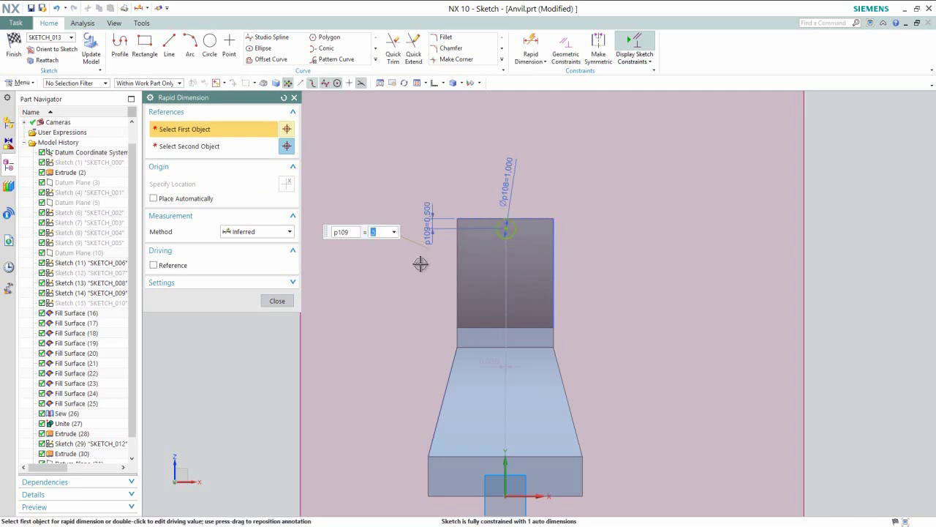
pyautogui.click(287, 301)
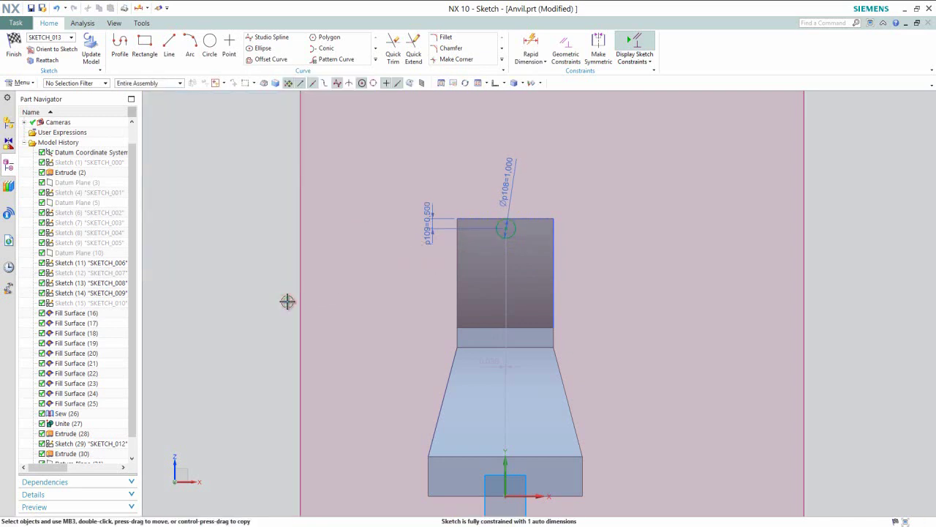
# Step: Constrain the circle's centre to lie on the sketch's vertical axis and finish the sketch
pyautogui.rightClick(276, 310)
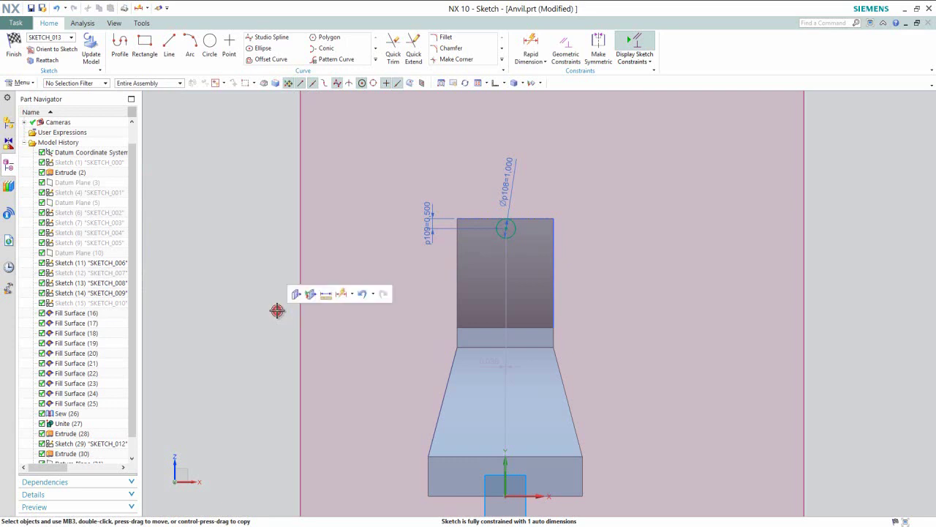
pyautogui.click(506, 228)
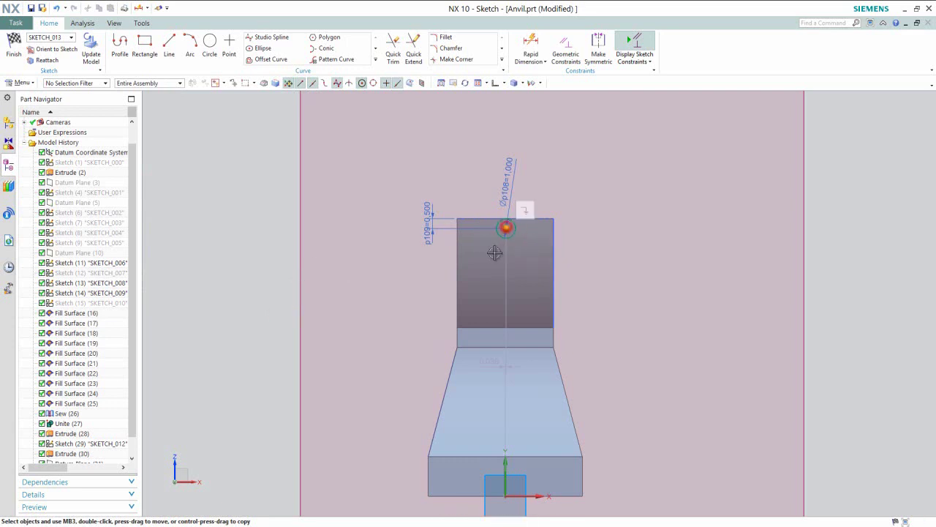
pyautogui.click(506, 481)
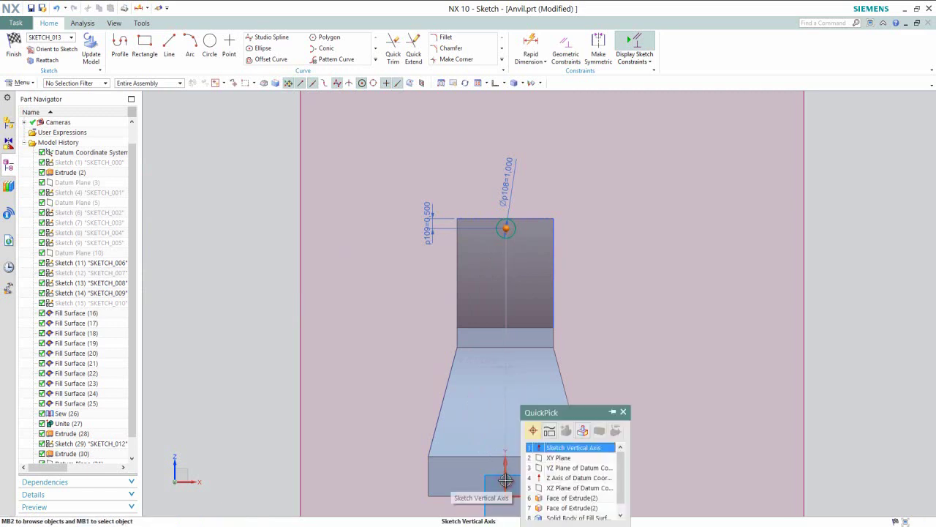
pyautogui.click(550, 478)
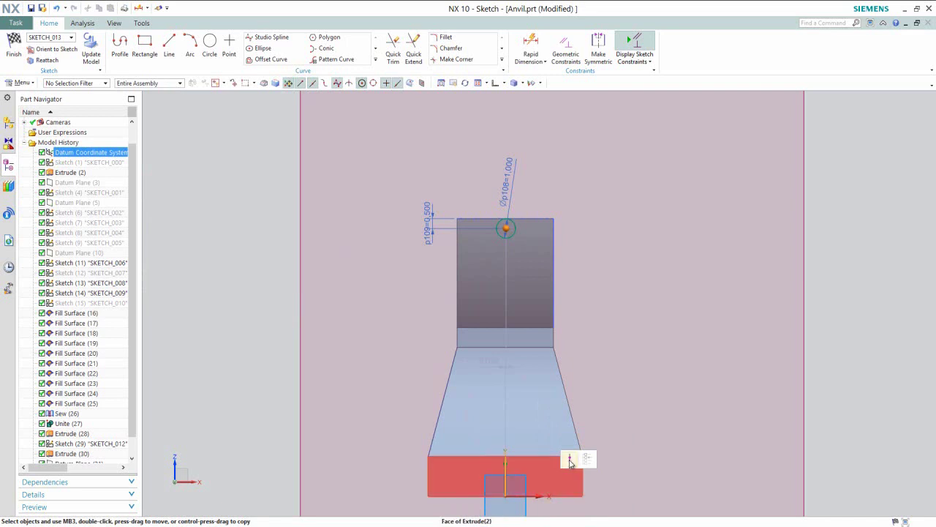
pyautogui.click(570, 460)
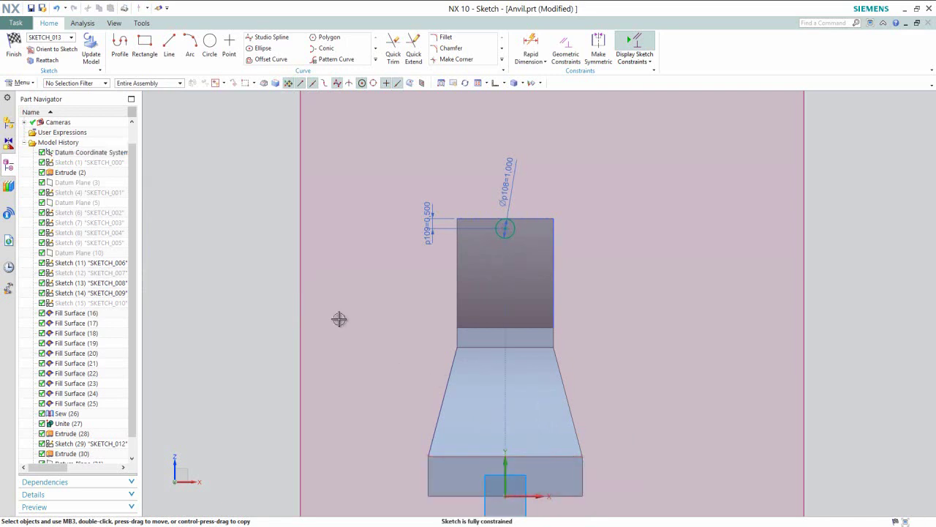
pyautogui.rightClick(270, 251)
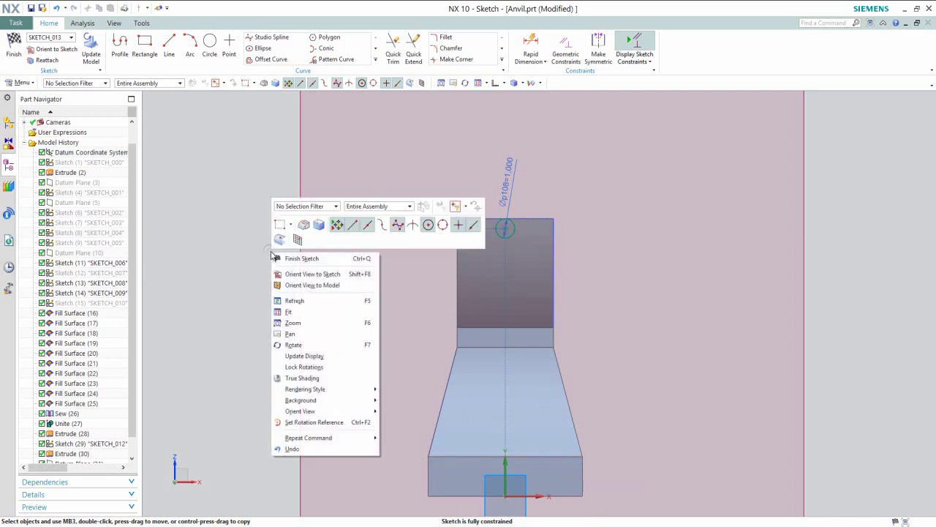
pyautogui.click(279, 257)
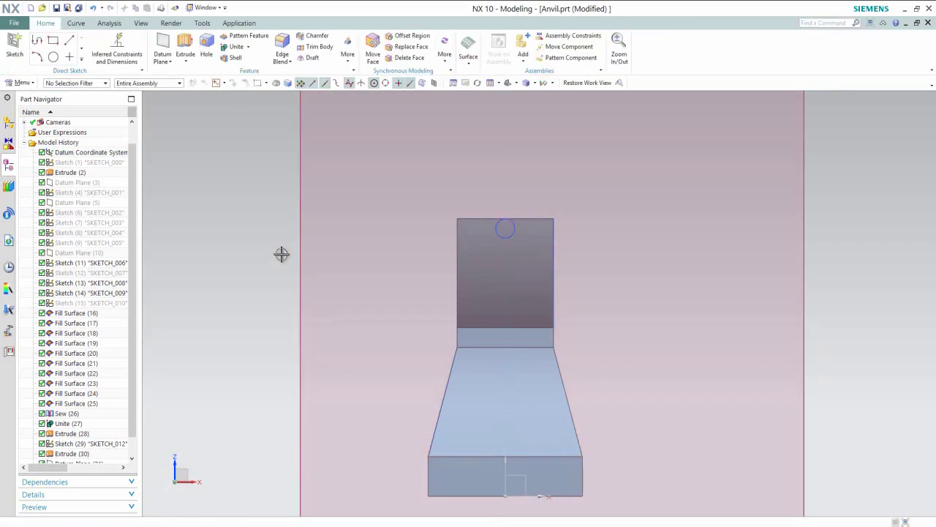
# Step: Create another sketch on the enlarged datum plane and draw a 5 in horizontal line between the upper body's two side edges
pyautogui.click(302, 236)
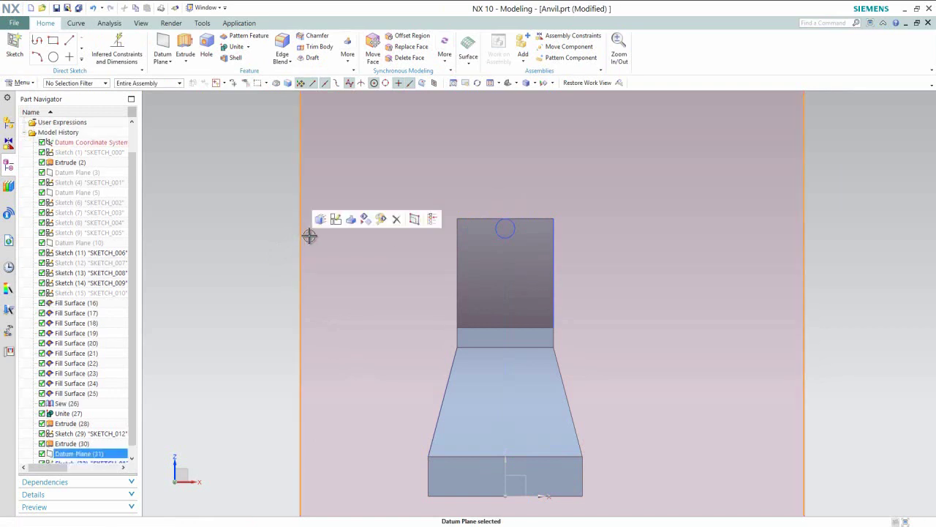
pyautogui.click(336, 220)
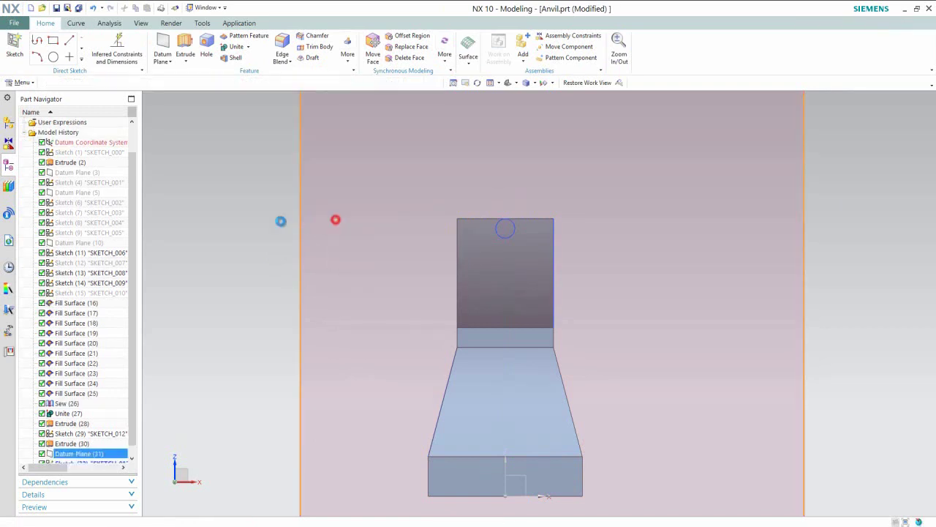
pyautogui.click(245, 257)
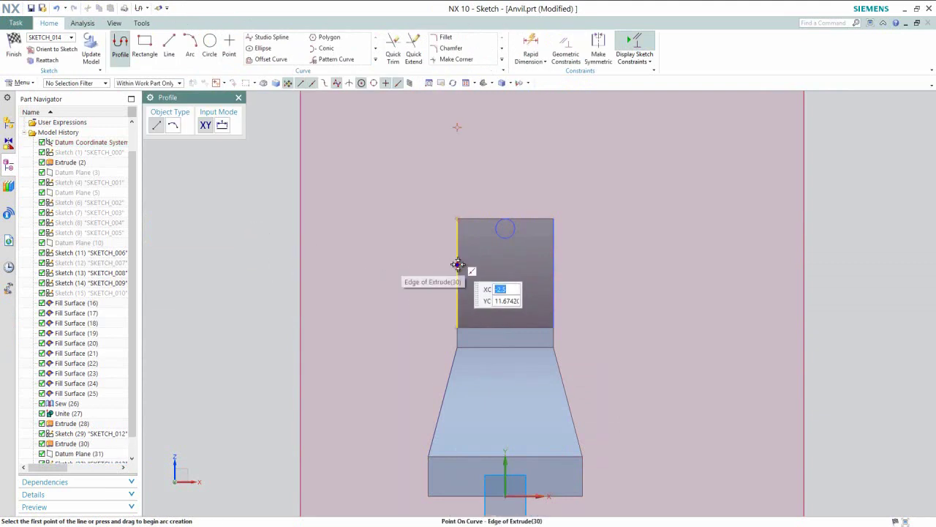
pyautogui.click(458, 265)
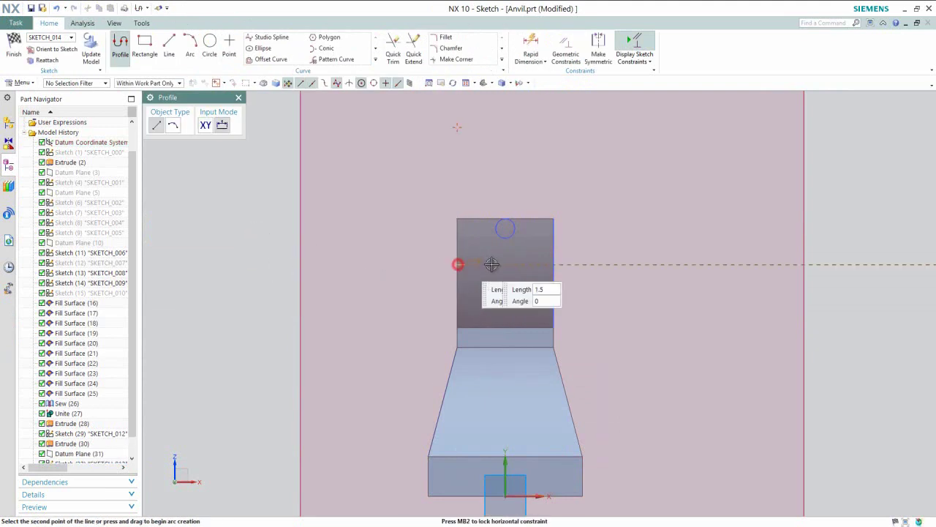
pyautogui.click(555, 264)
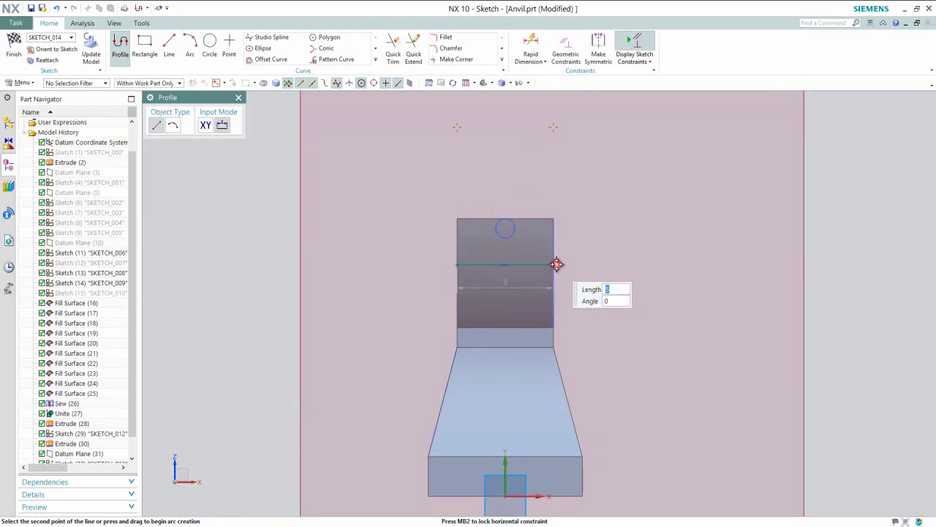
pyautogui.middleClick(594, 250)
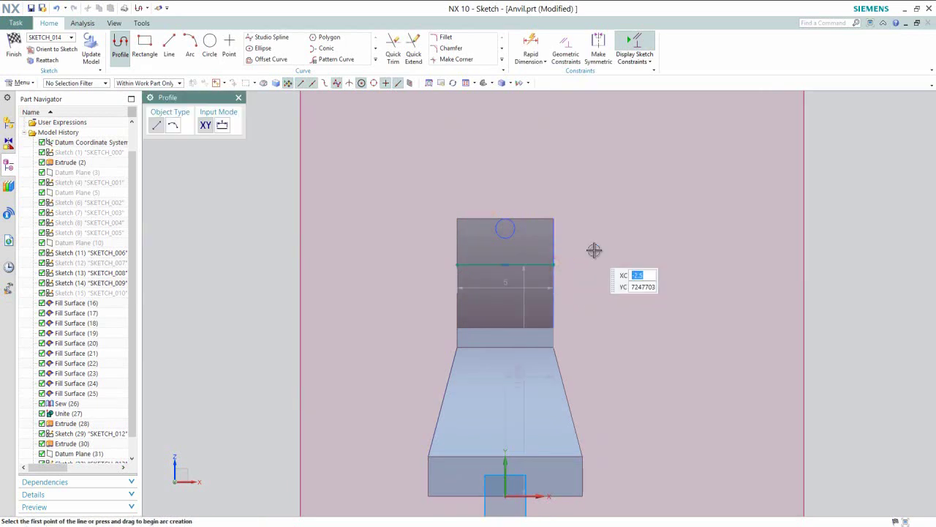
# Step: Dimension the horizontal line 2.75 in below the top edge of the anvil body using Rapid Dimension
pyautogui.click(530, 44)
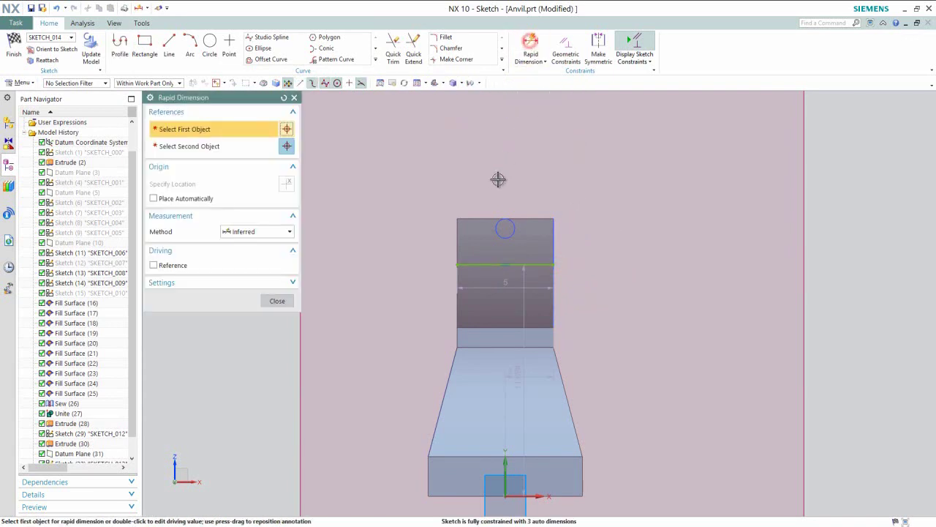
pyautogui.click(486, 218)
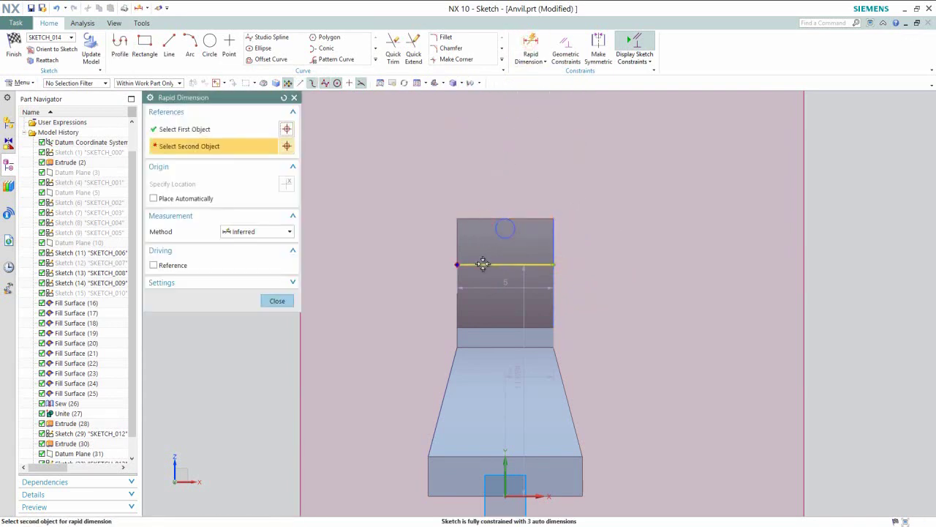
pyautogui.click(483, 264)
pyautogui.click(384, 280)
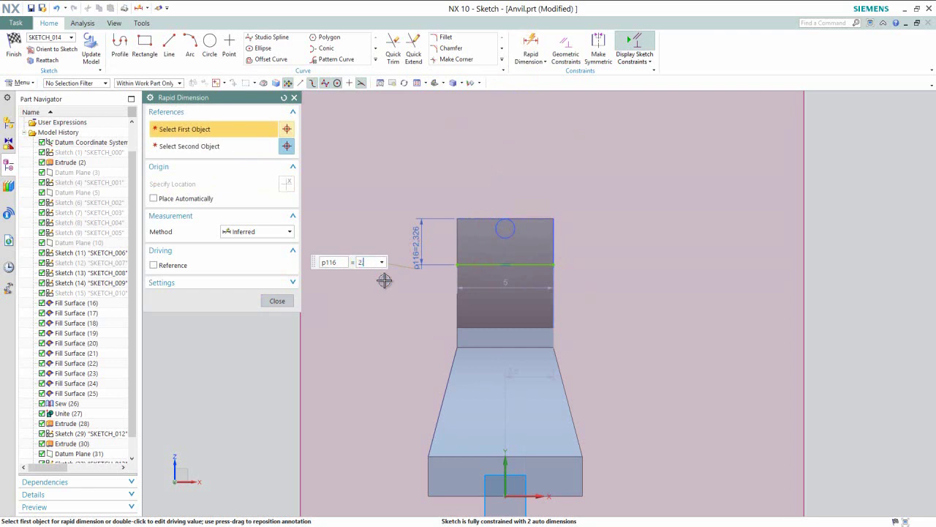
pyautogui.press('Return')
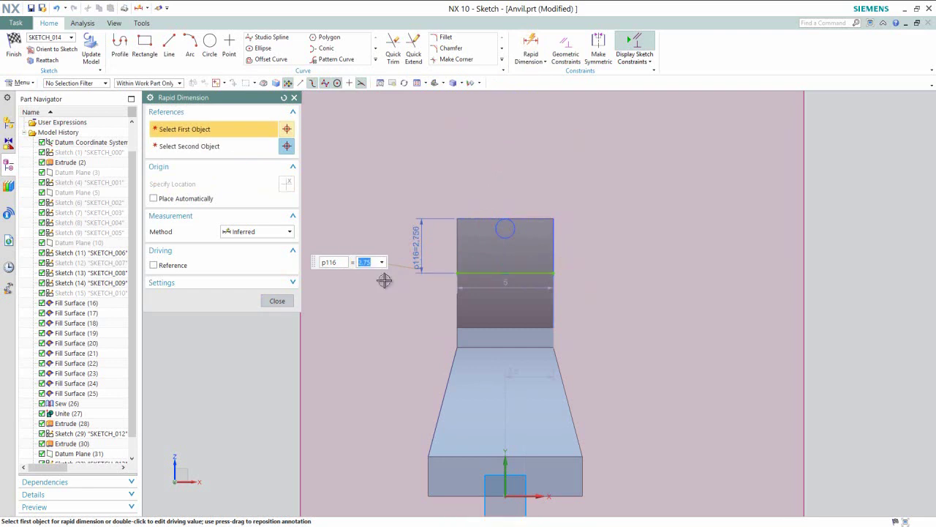
pyautogui.click(282, 300)
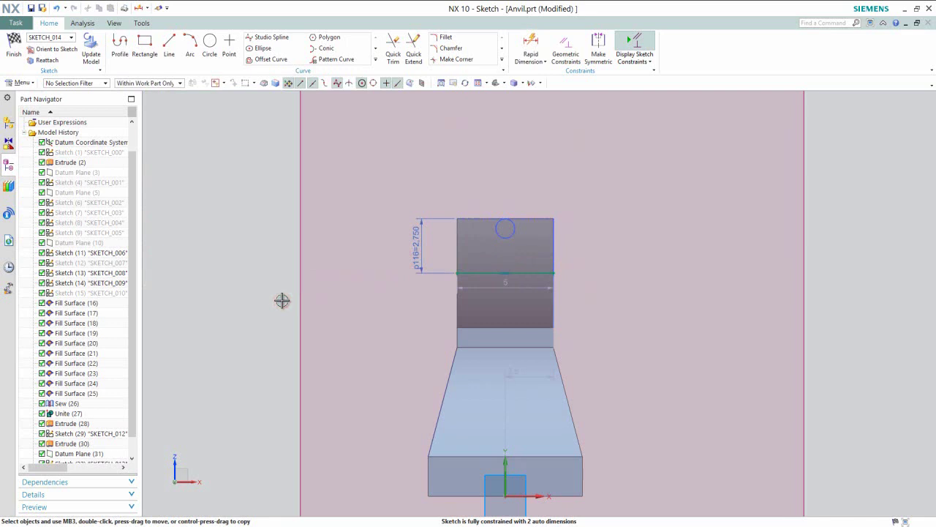
# Step: Project the two side edges of the anvil's upper body into the sketch with Project Curve
pyautogui.click(376, 61)
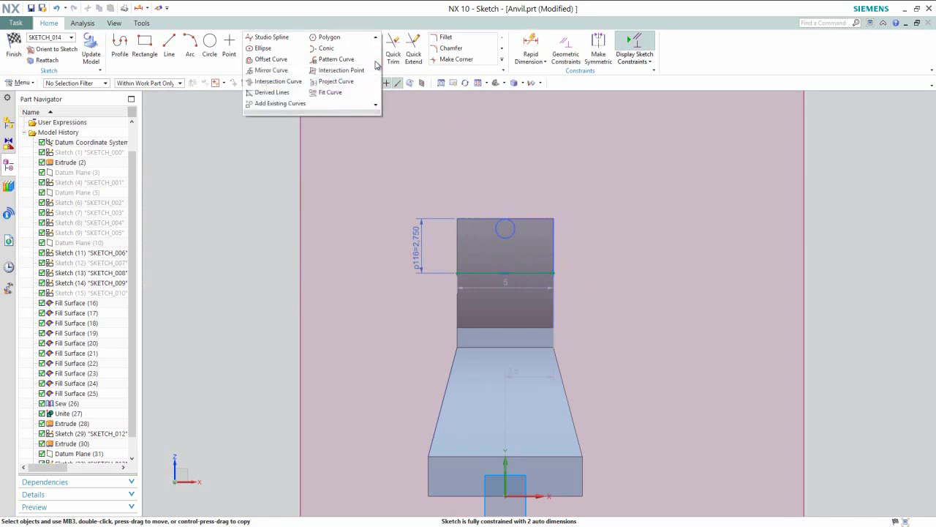
pyautogui.click(334, 81)
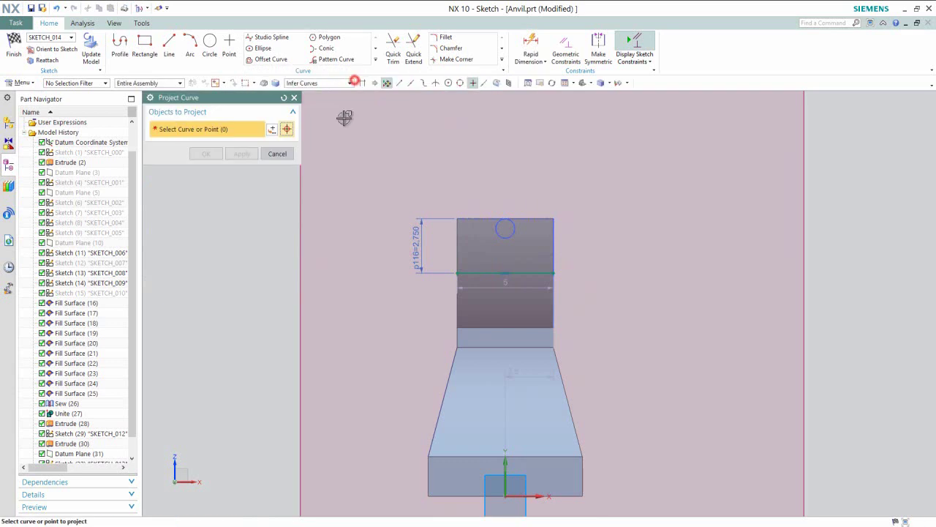
pyautogui.click(458, 233)
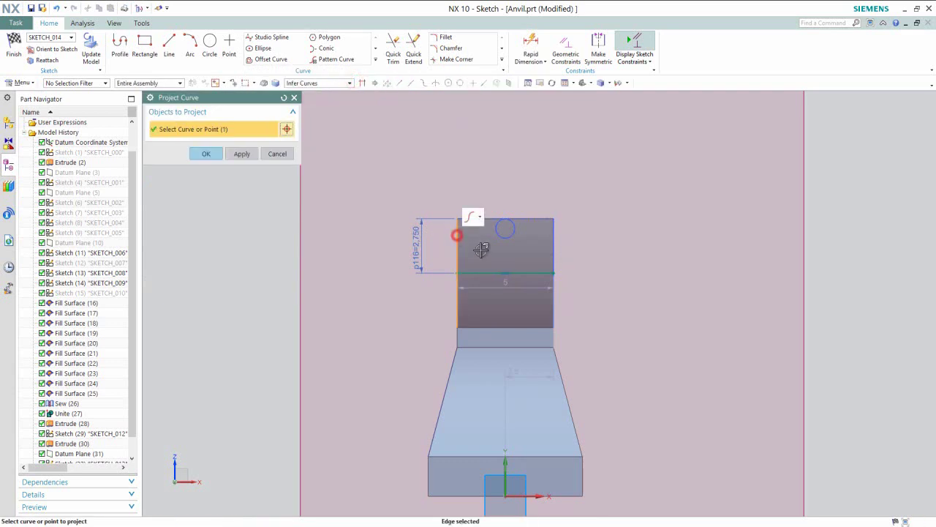
pyautogui.click(553, 242)
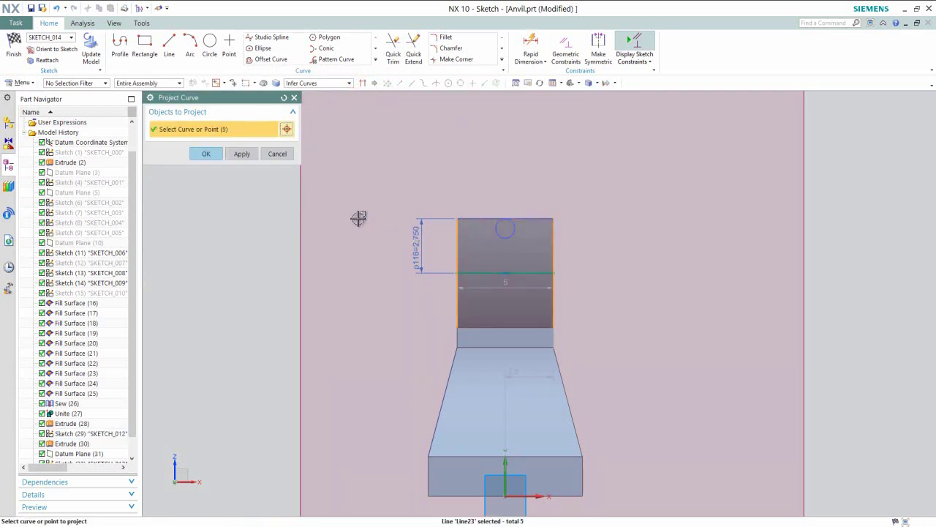
pyautogui.click(205, 154)
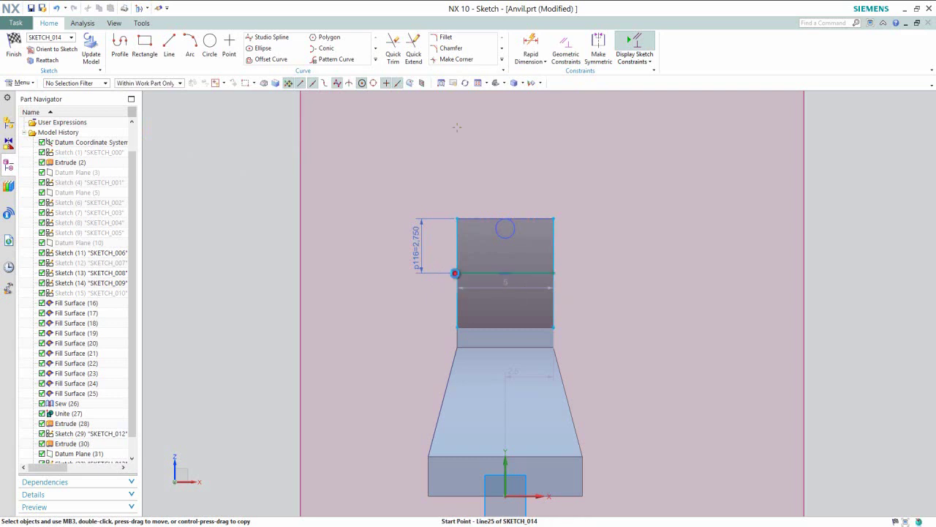
# Step: Constrain both endpoints of the horizontal line to lie on the projected side lines with Point on Curve
pyautogui.click(457, 272)
pyautogui.click(458, 252)
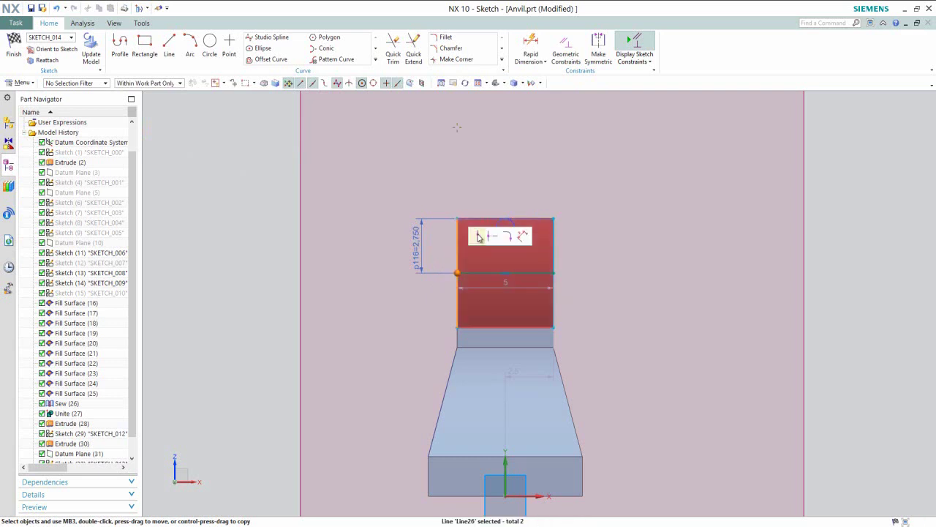
pyautogui.click(480, 233)
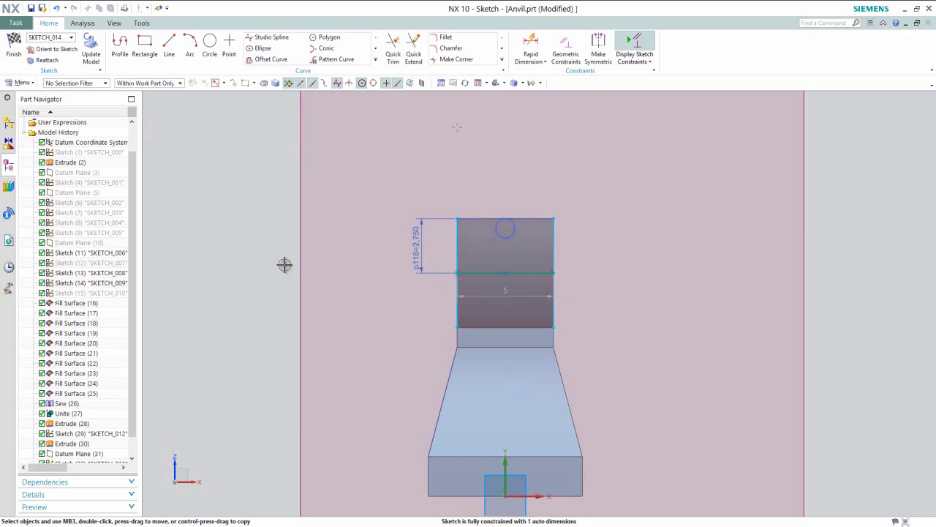
pyautogui.click(553, 273)
pyautogui.click(555, 251)
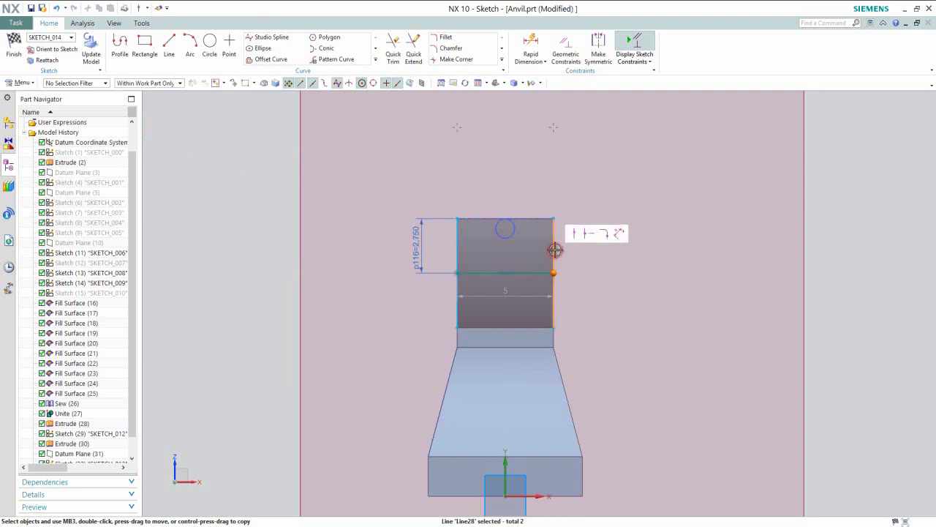
pyautogui.click(574, 234)
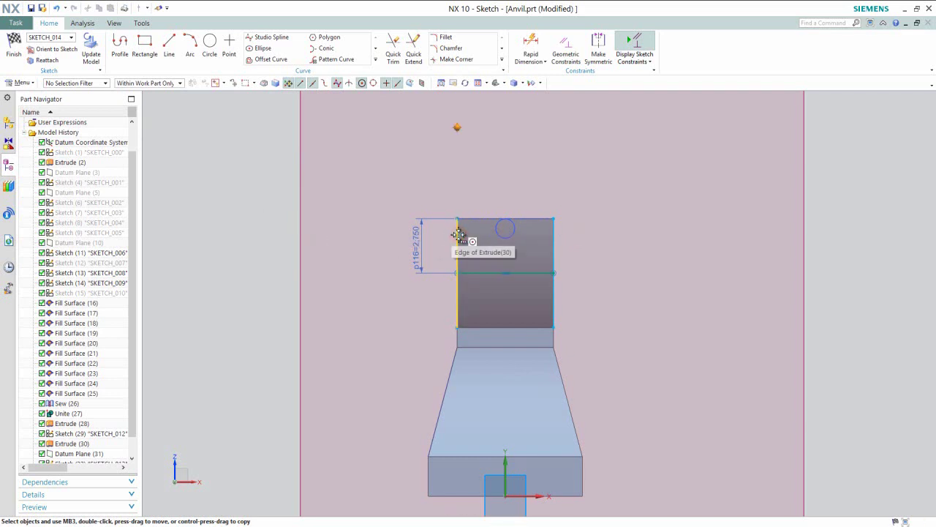
# Step: Convert all the projected side lines, including the overlapping ones, to reference geometry and return to the front view
pyautogui.rightClick(458, 235)
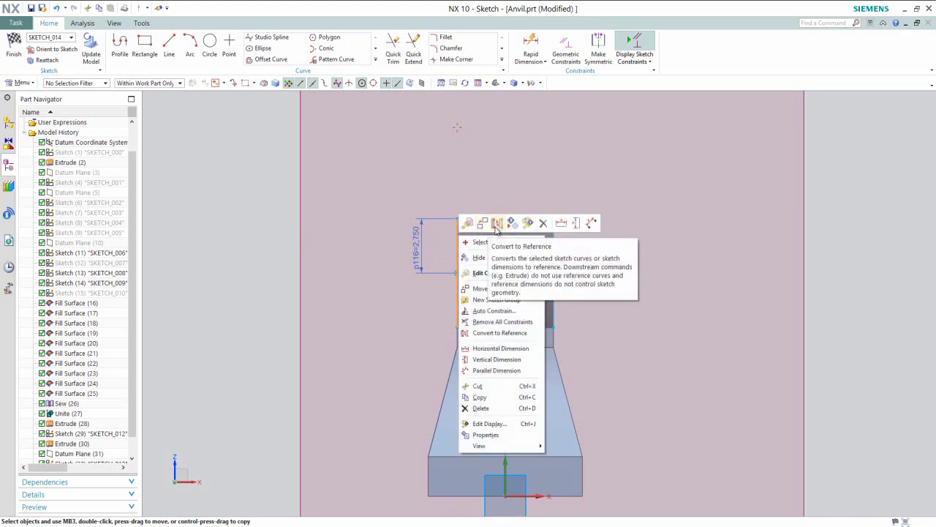
pyautogui.click(497, 224)
pyautogui.moveTo(552, 237)
pyautogui.mouseDown(button='middle')
pyautogui.moveTo(539, 274)
pyautogui.moveTo(485, 279)
pyautogui.mouseUp(button='middle')
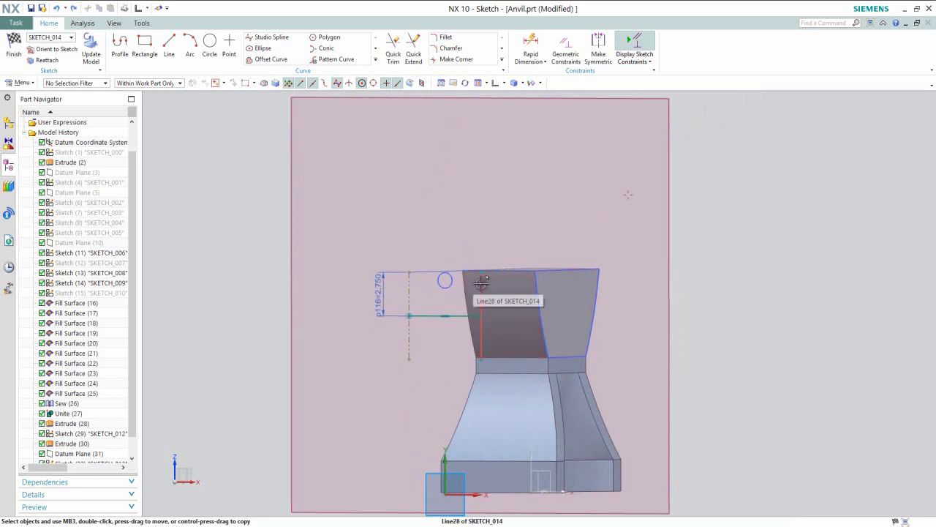
pyautogui.click(482, 284)
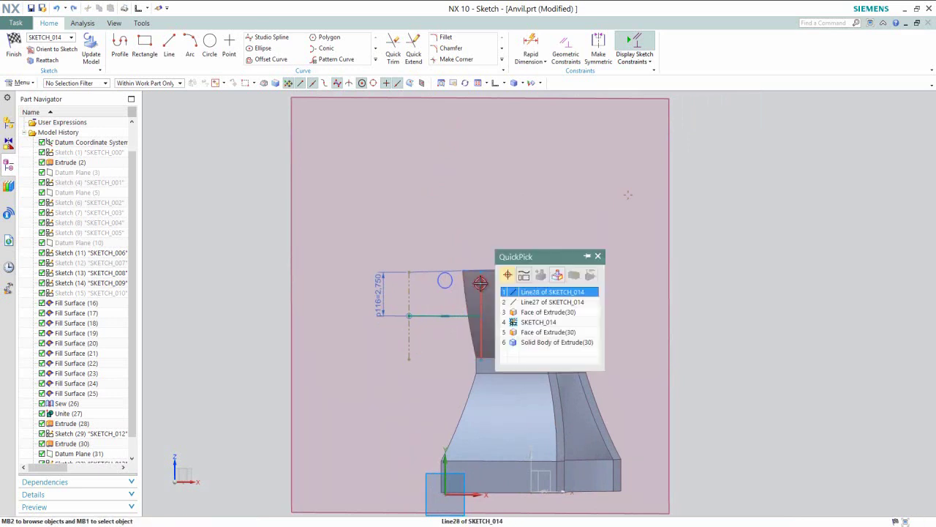
pyautogui.click(524, 293)
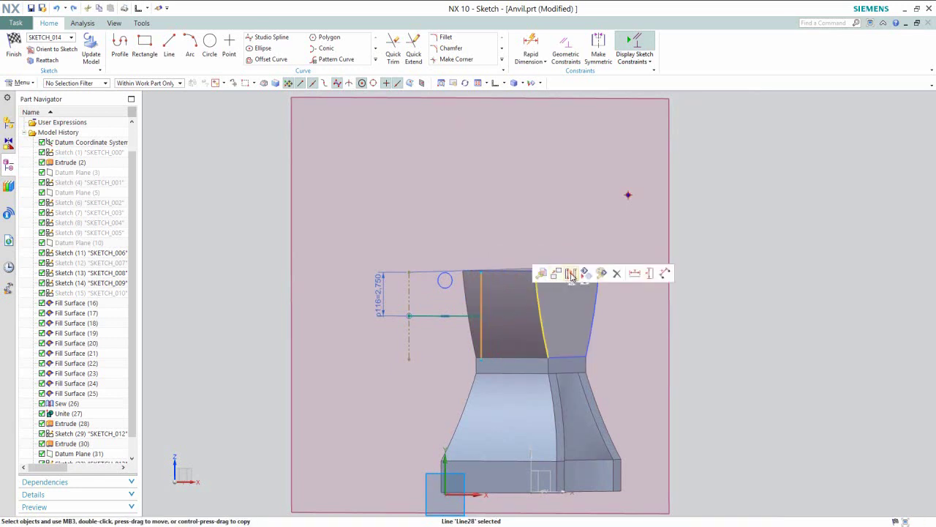
pyautogui.click(571, 274)
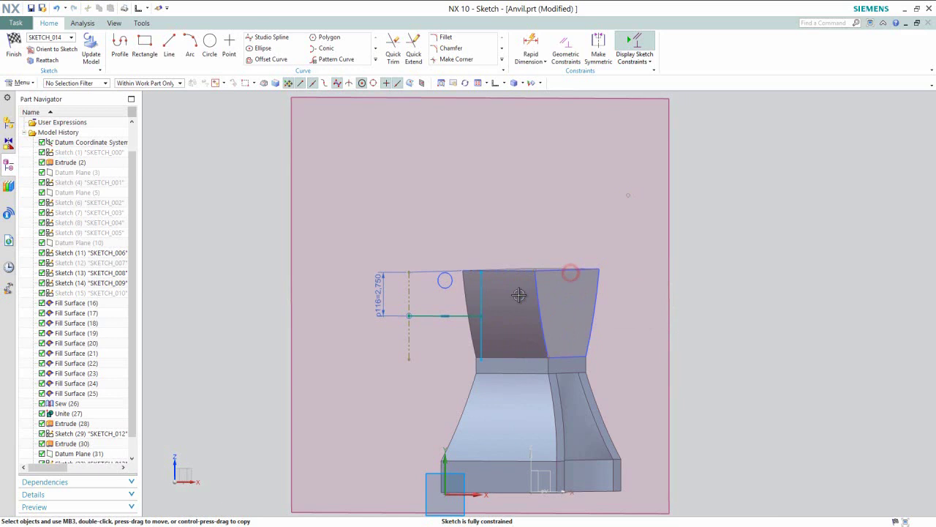
pyautogui.click(482, 298)
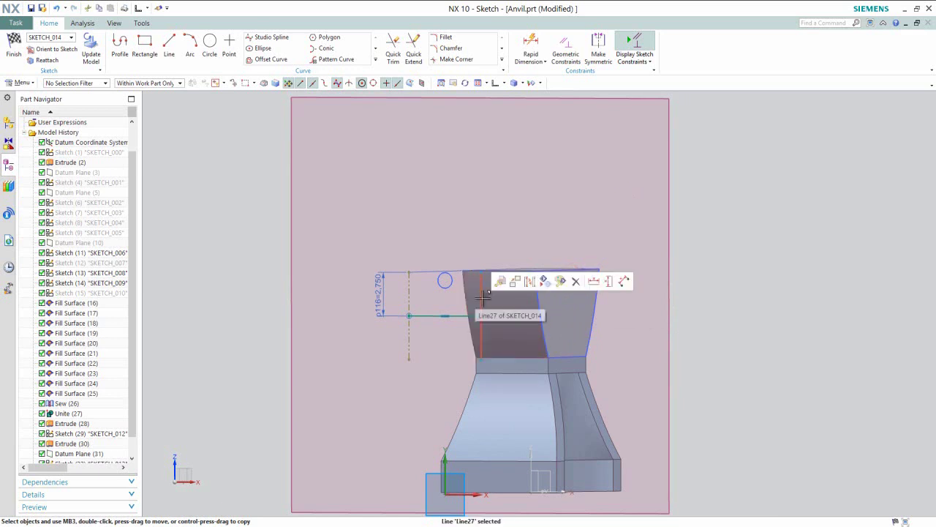
pyautogui.click(527, 282)
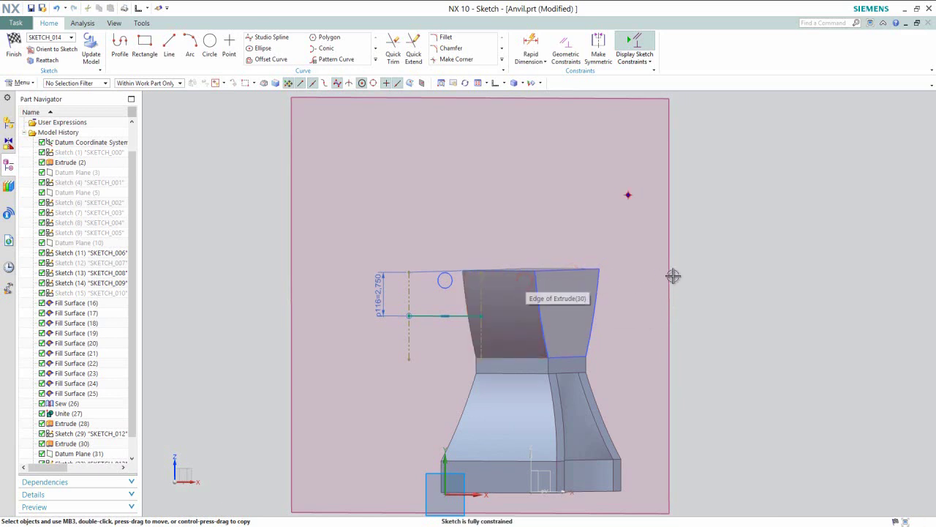
pyautogui.click(495, 82)
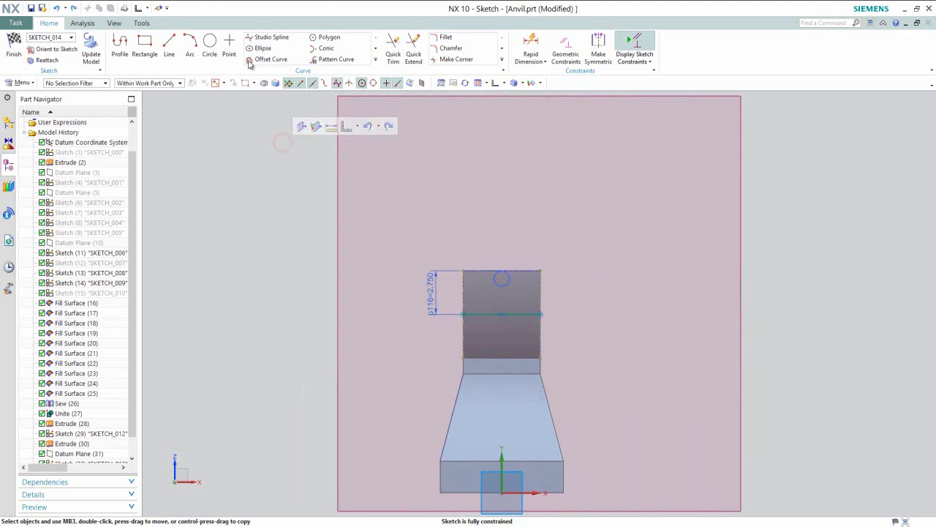
# Step: Place a sketch point at the midpoint of the upper body's top front edge
pyautogui.click(229, 44)
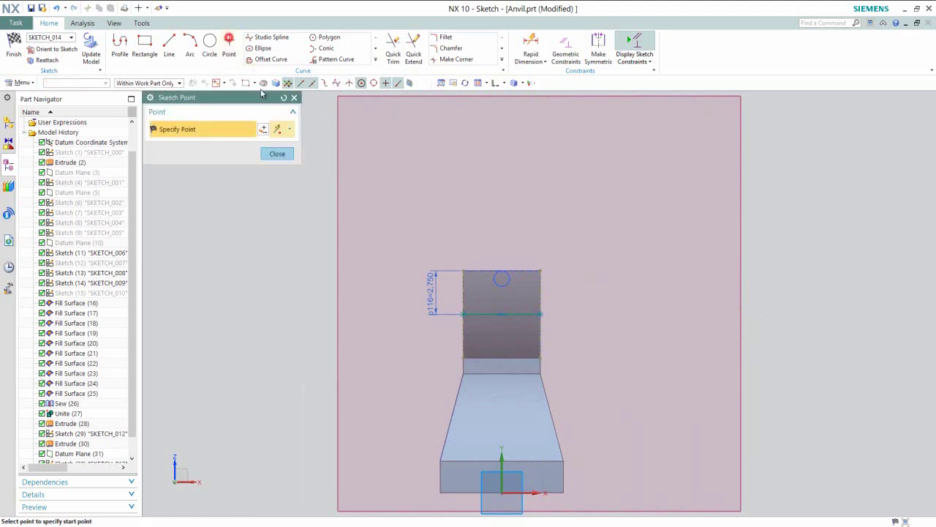
pyautogui.click(501, 271)
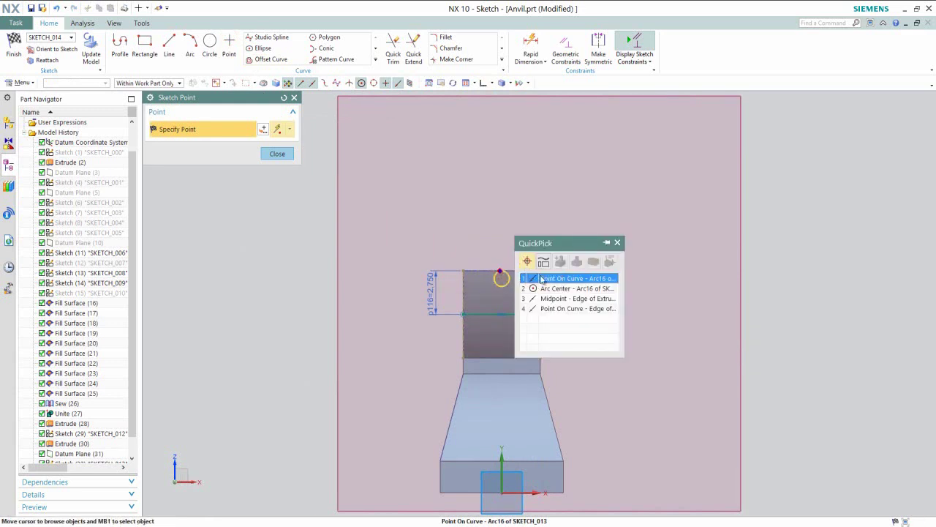
pyautogui.click(554, 298)
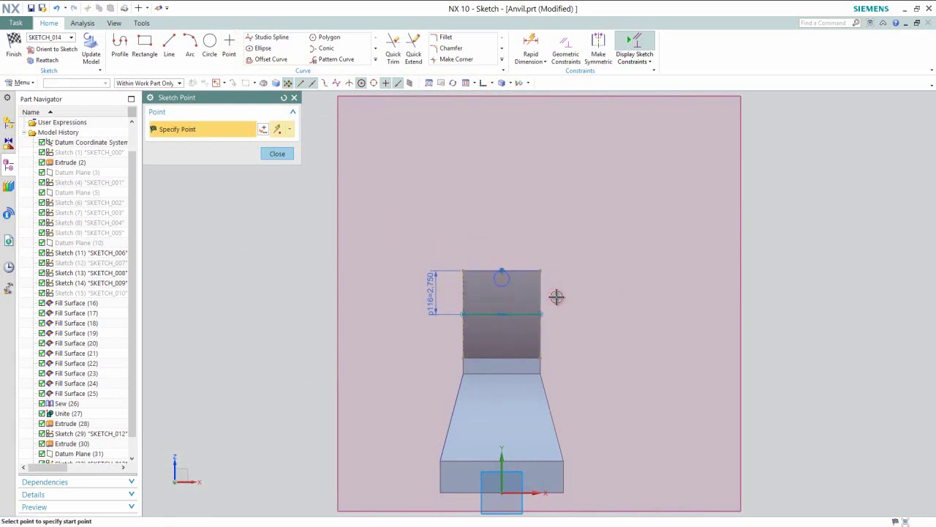
pyautogui.click(277, 153)
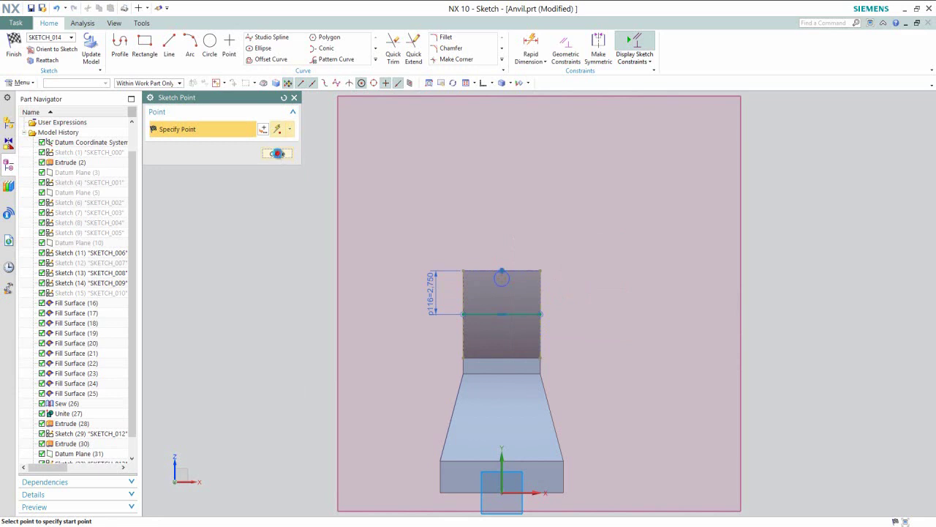
# Step: Draw a degree 3 through-points Studio Spline from one end of the horizontal line over the top-edge point to the other end
pyautogui.click(273, 38)
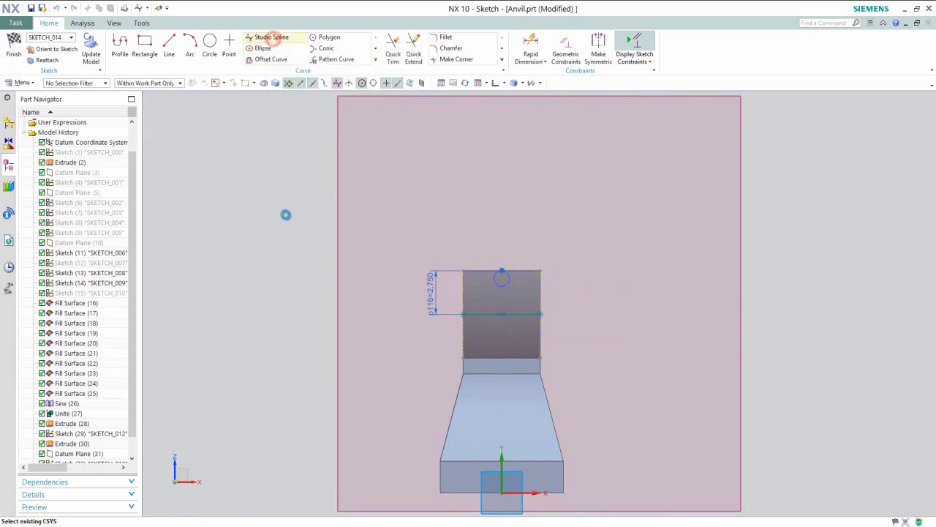
pyautogui.scroll(5, 441, 316)
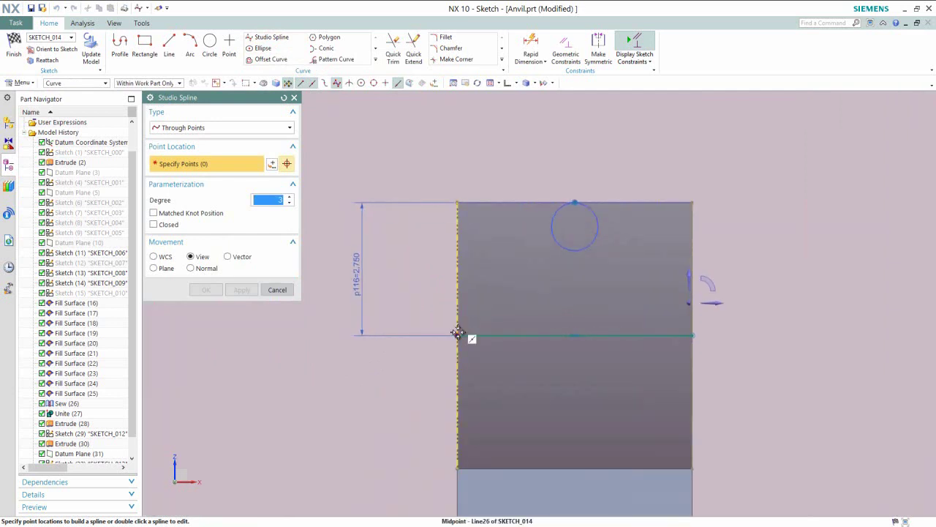
pyautogui.click(467, 336)
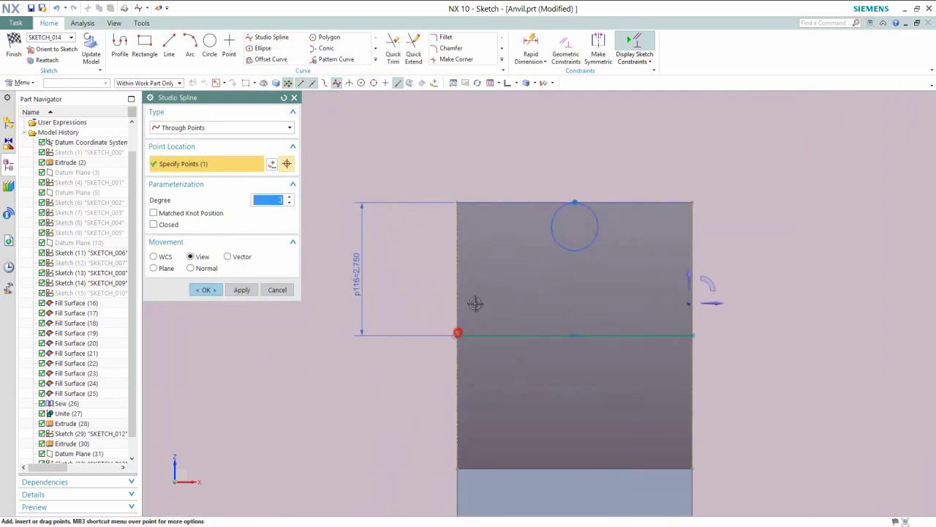
pyautogui.click(576, 201)
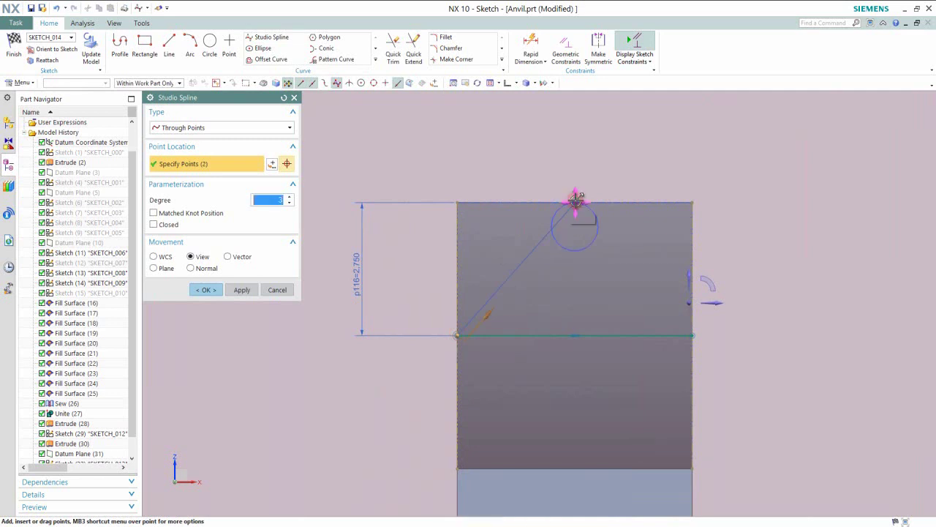
pyautogui.click(691, 335)
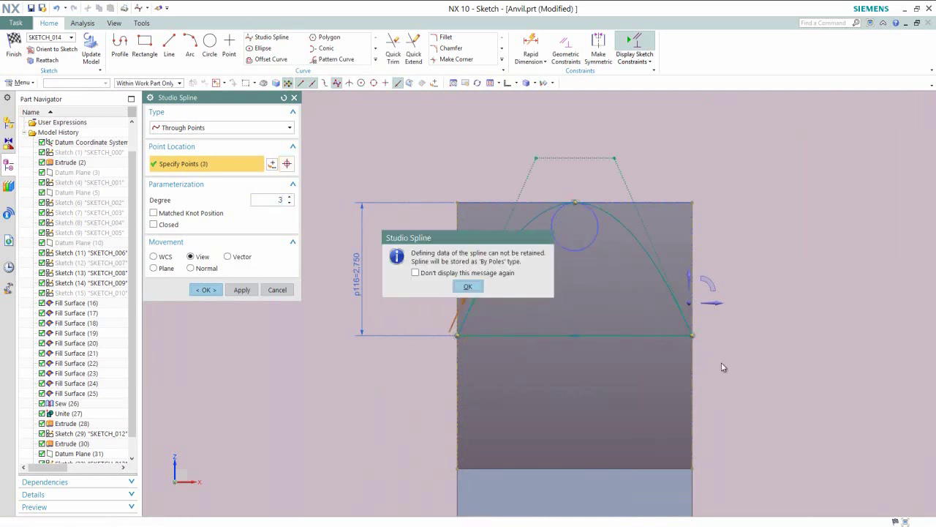
pyautogui.click(467, 286)
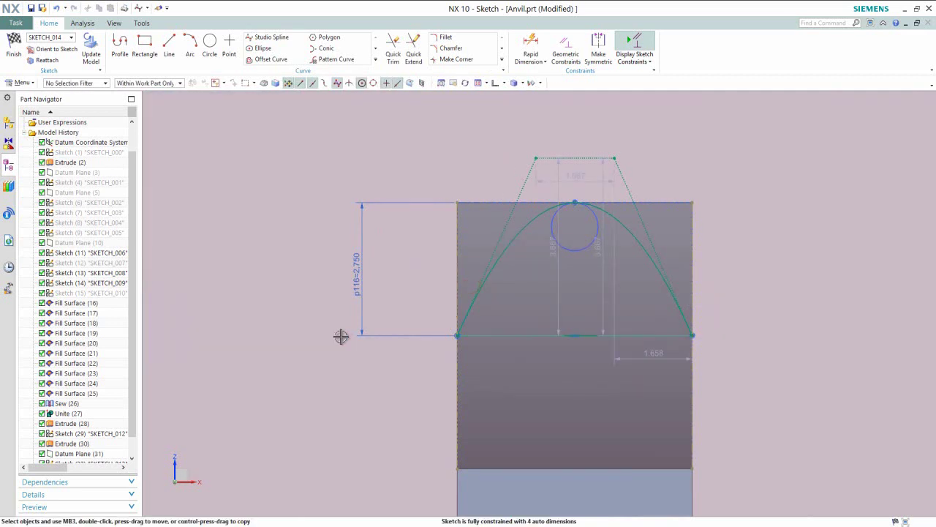
# Step: Mirror the spline about the horizontal line with Mirror Curve and finish the sketch
pyautogui.click(376, 61)
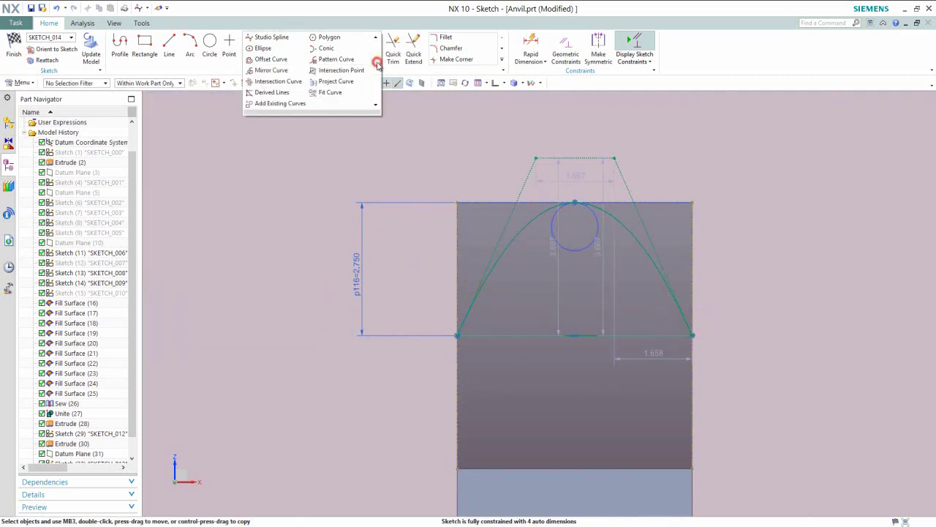
pyautogui.click(271, 69)
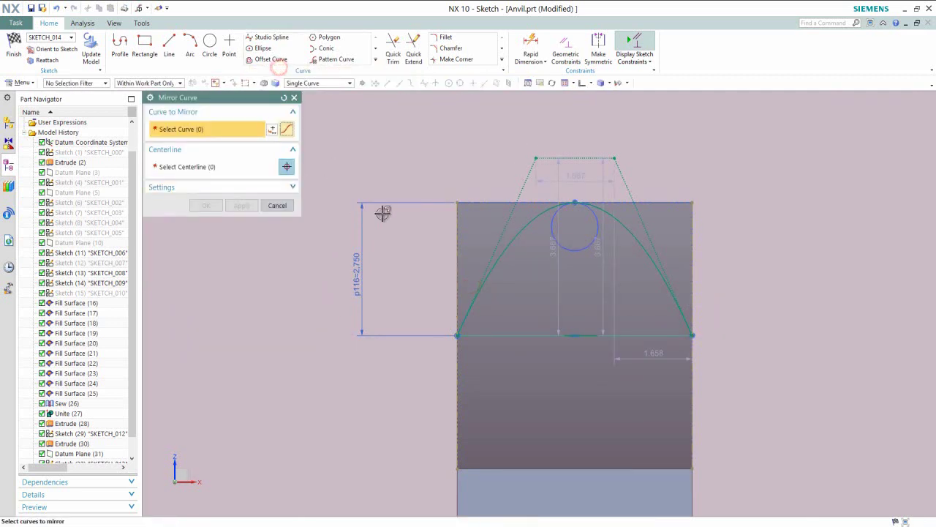
pyautogui.click(526, 222)
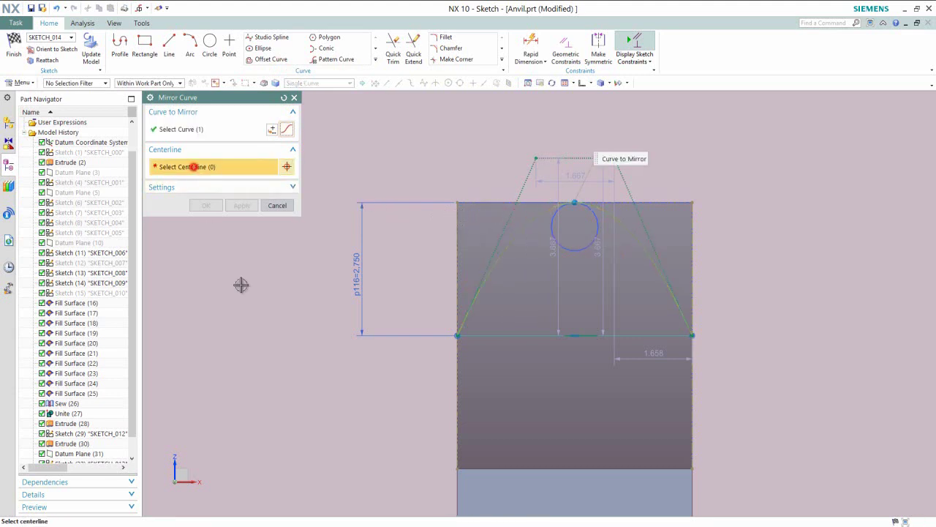
pyautogui.click(505, 337)
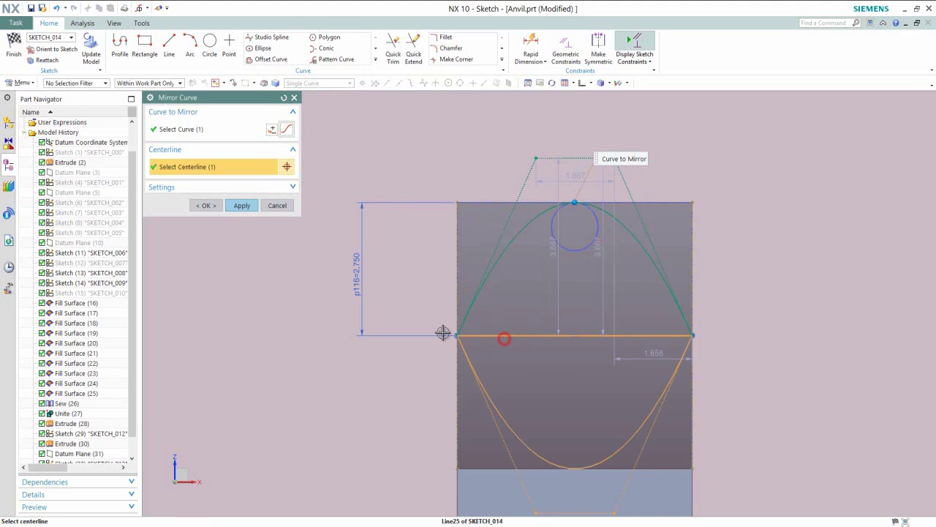
pyautogui.click(211, 205)
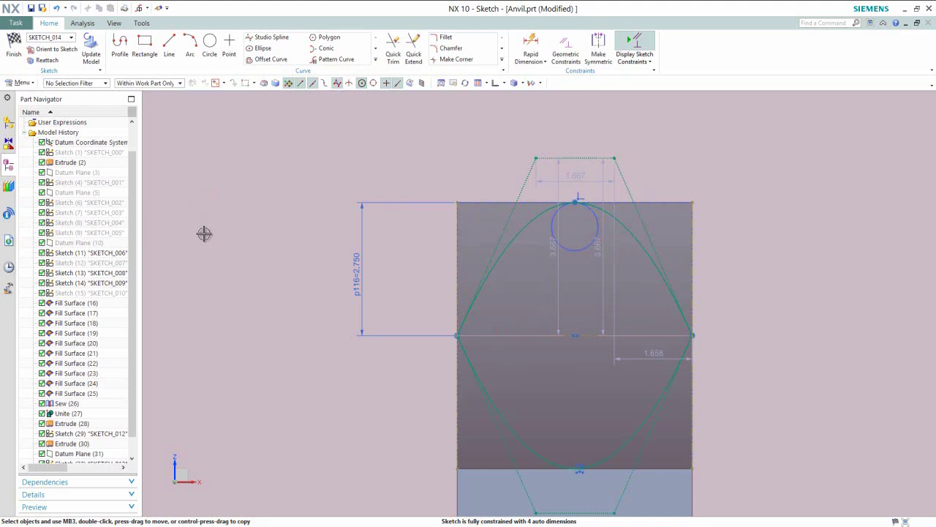
pyautogui.rightClick(204, 234)
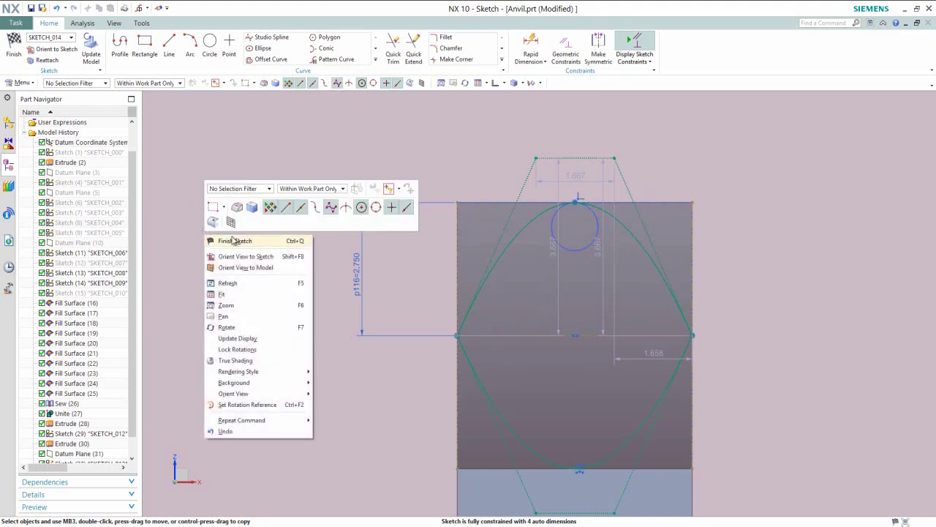
pyautogui.click(232, 240)
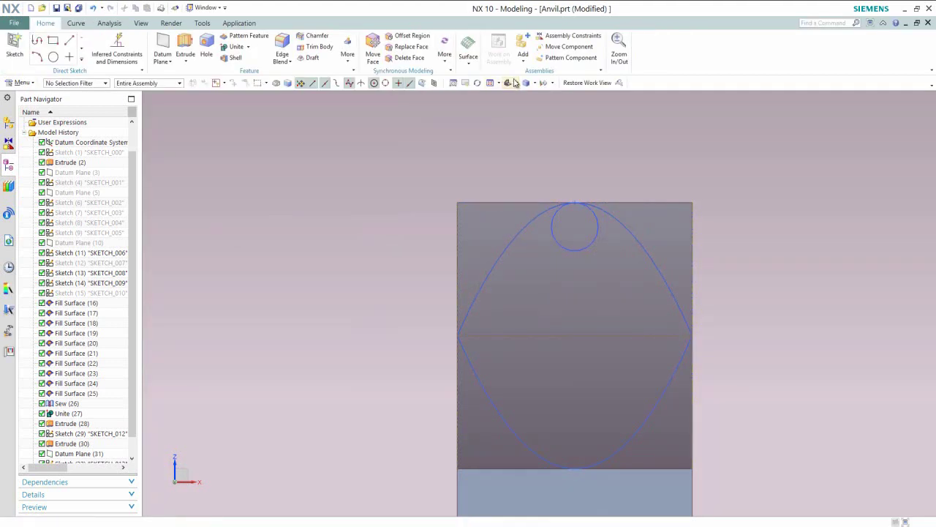
# Step: Hide the offset datum plane and the small circle's sketch in an isometric view, saving the part in between
pyautogui.click(516, 83)
pyautogui.click(540, 98)
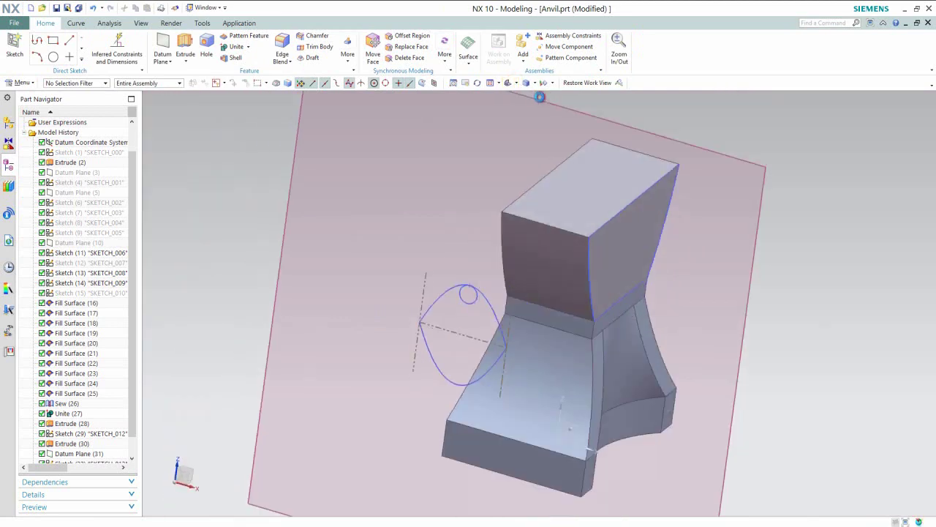
pyautogui.click(450, 137)
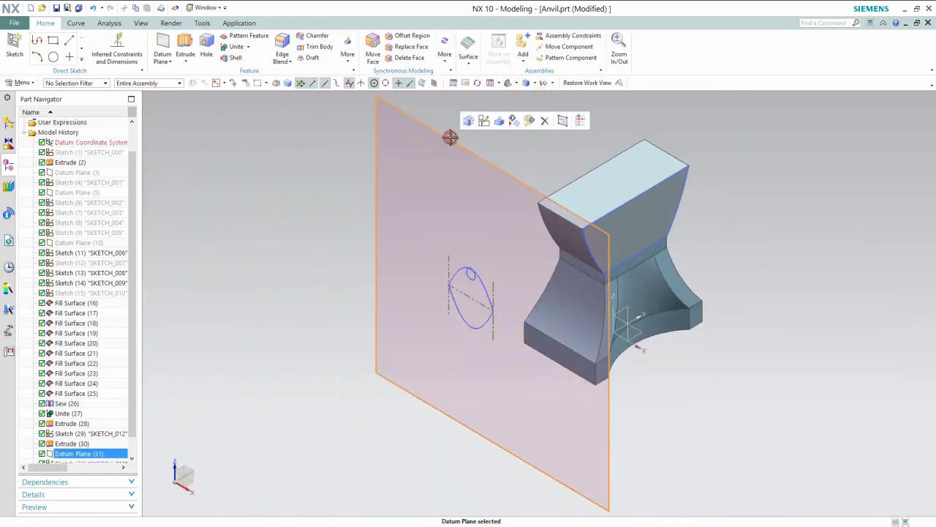
pyautogui.click(514, 120)
pyautogui.hotkey('ctrl', 'f')
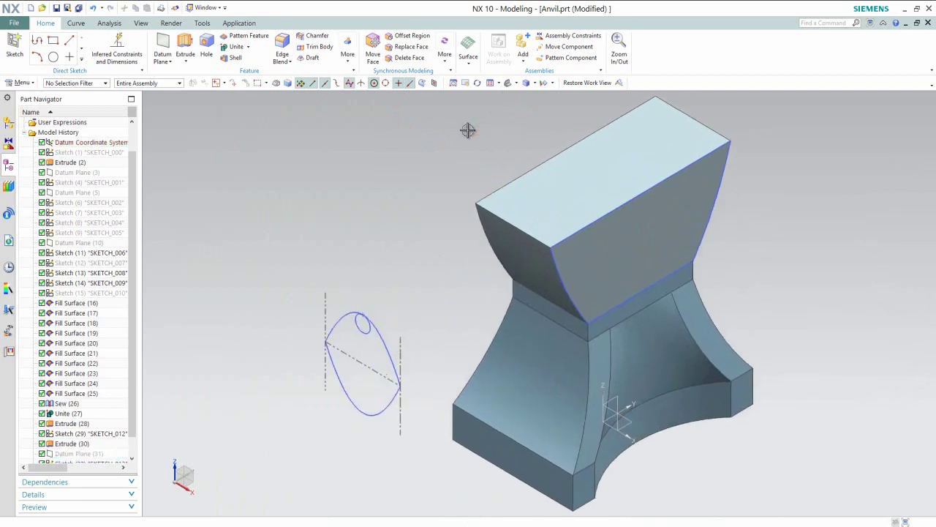
pyautogui.click(63, 8)
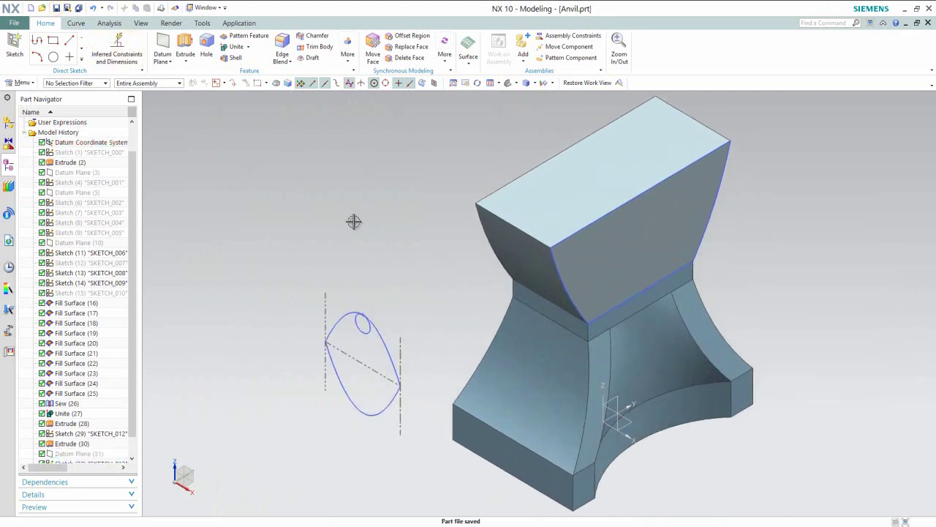
pyautogui.click(360, 329)
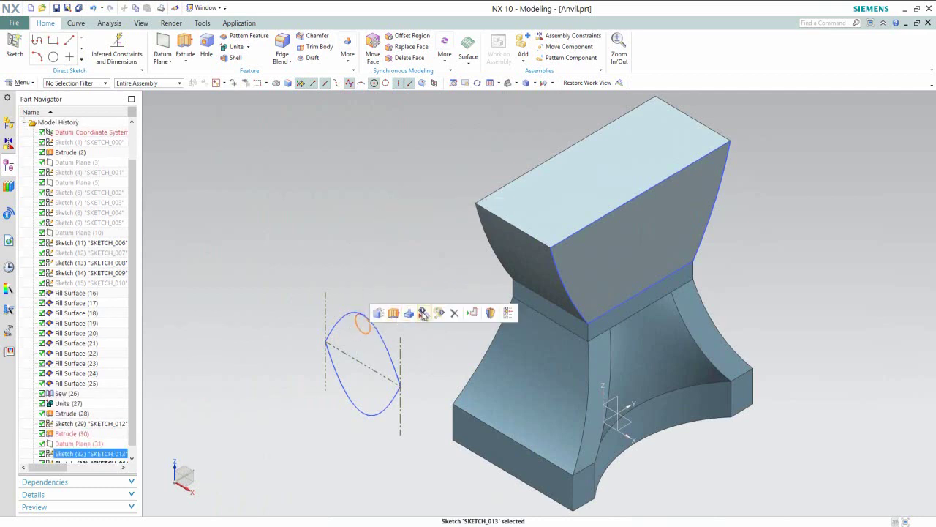
pyautogui.click(423, 313)
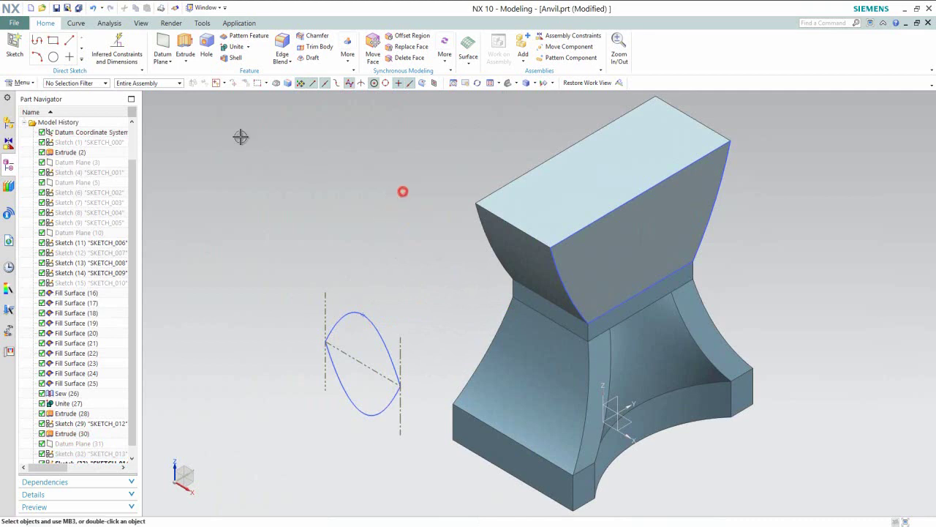
# Step: Project the closed spline profile, picked as Connected Curves, onto the upper body's curved front face along the Y-axis vector, and save the part
pyautogui.click(76, 23)
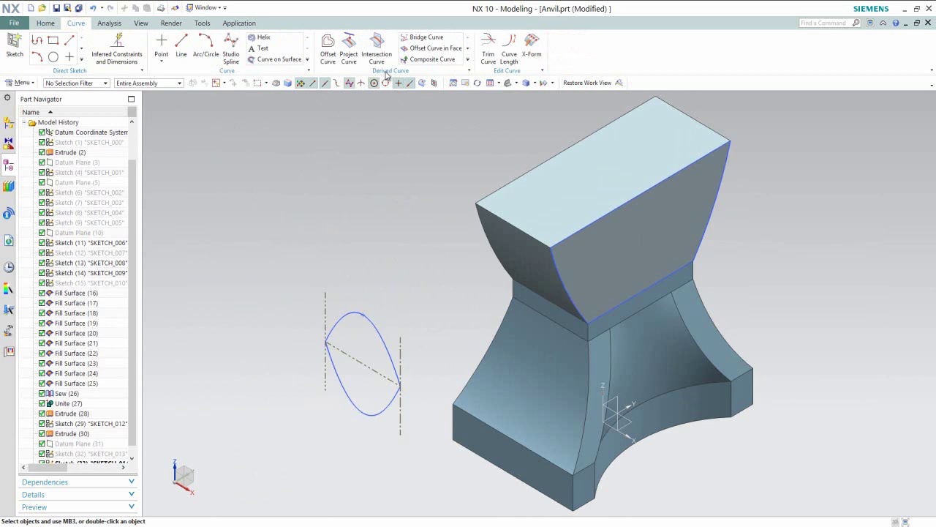
pyautogui.click(349, 45)
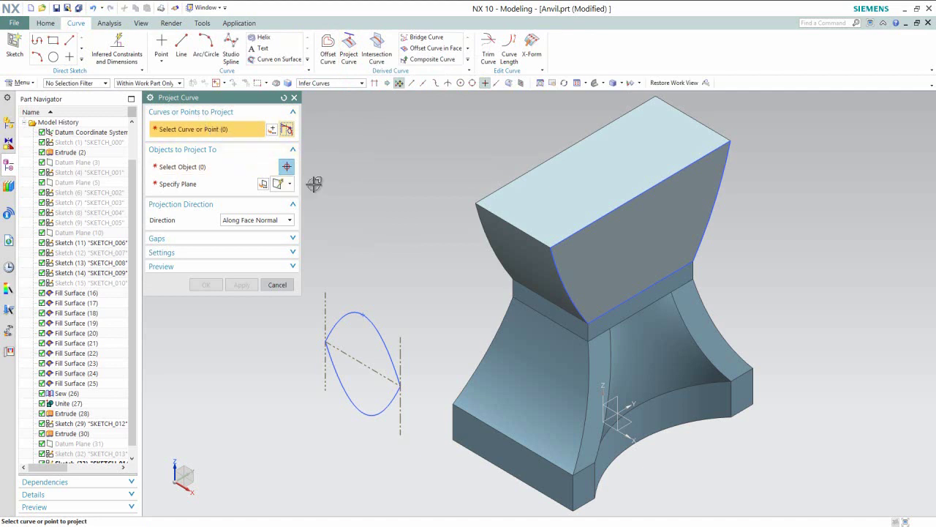
pyautogui.click(361, 83)
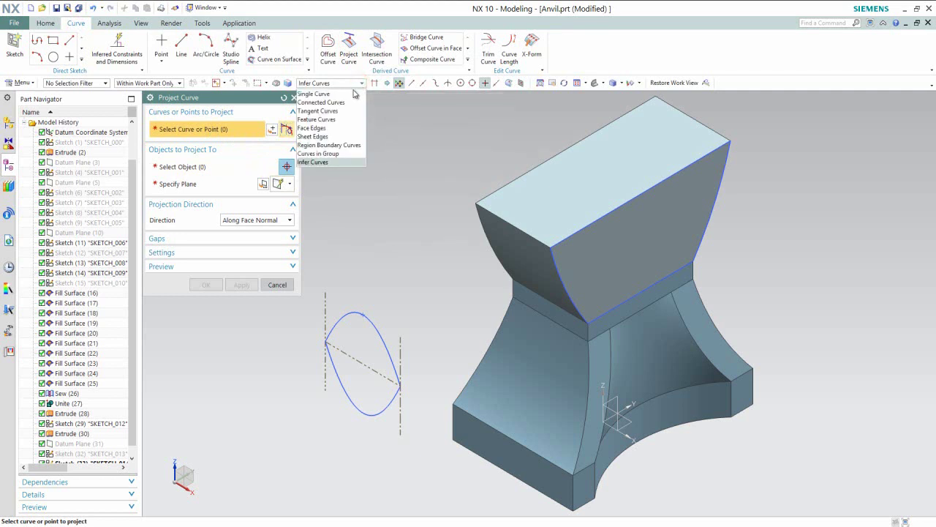
pyautogui.click(344, 103)
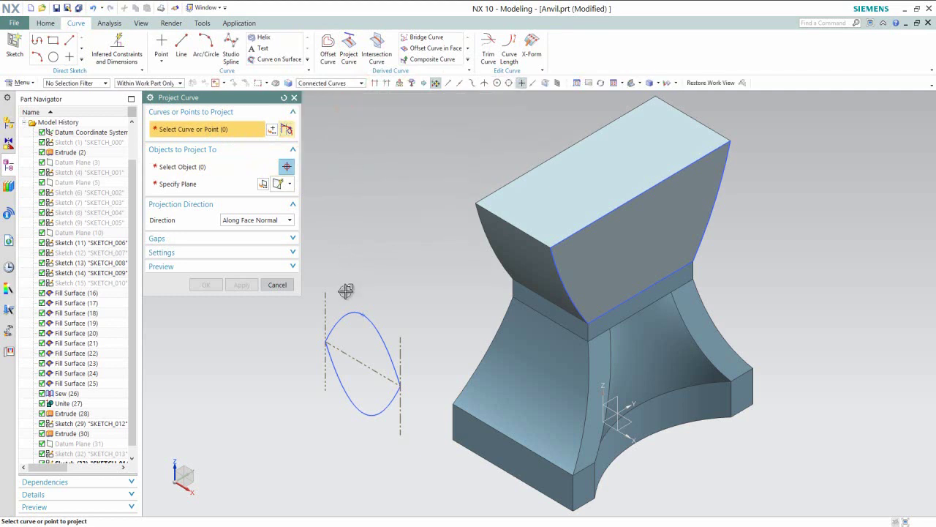
pyautogui.click(348, 313)
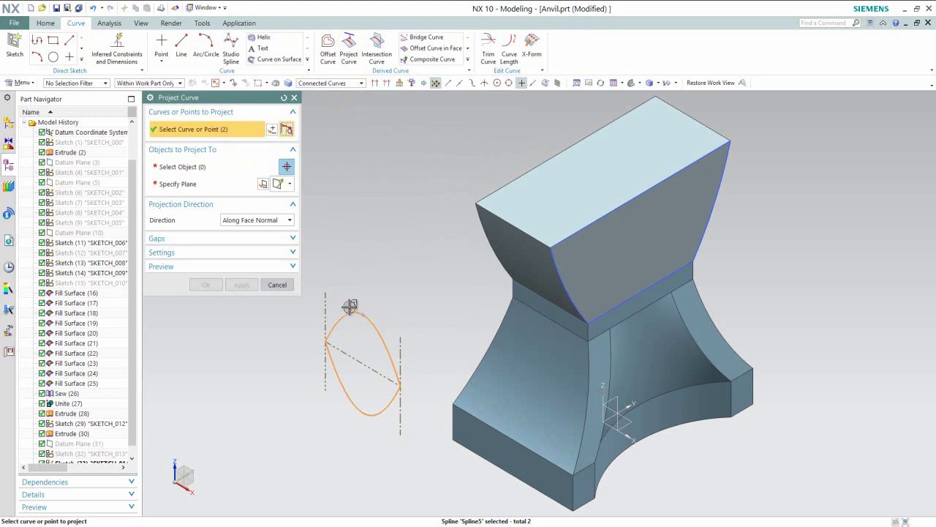
pyautogui.middleClick(362, 252)
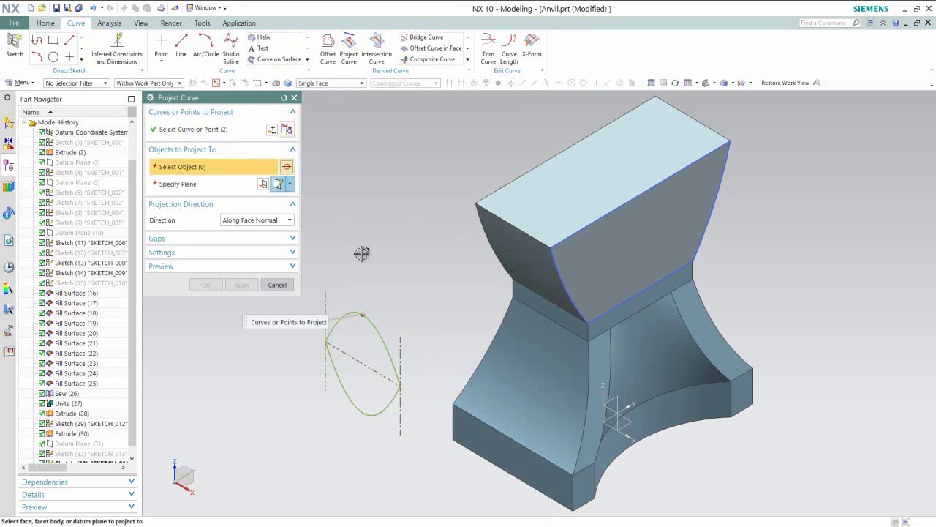
pyautogui.click(529, 258)
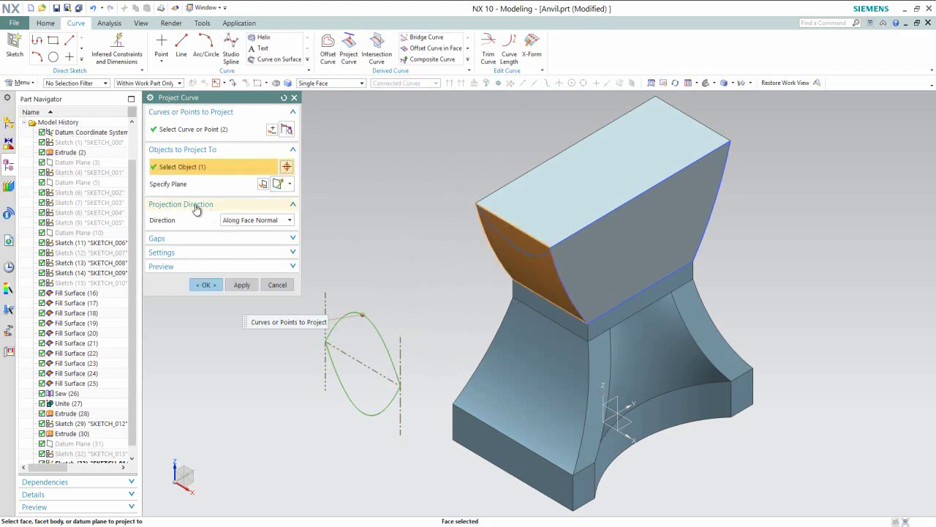
pyautogui.click(287, 221)
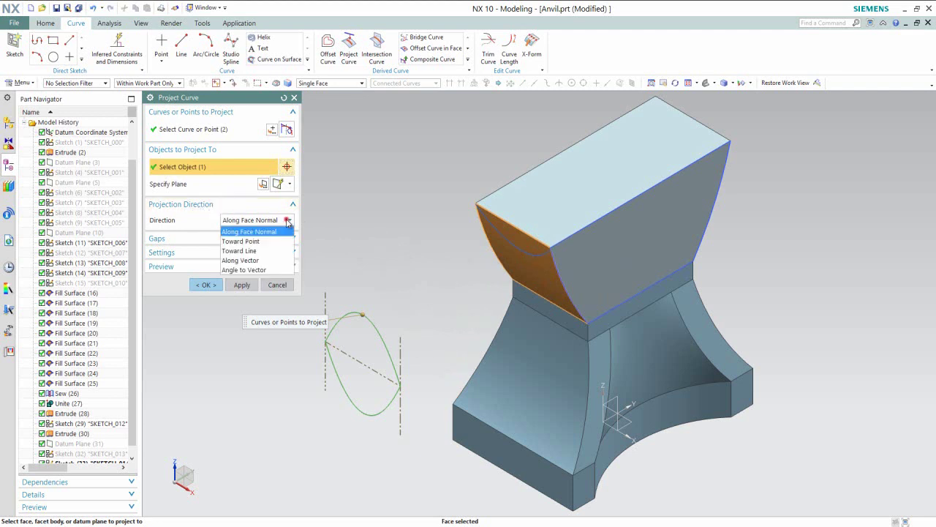
pyautogui.click(262, 261)
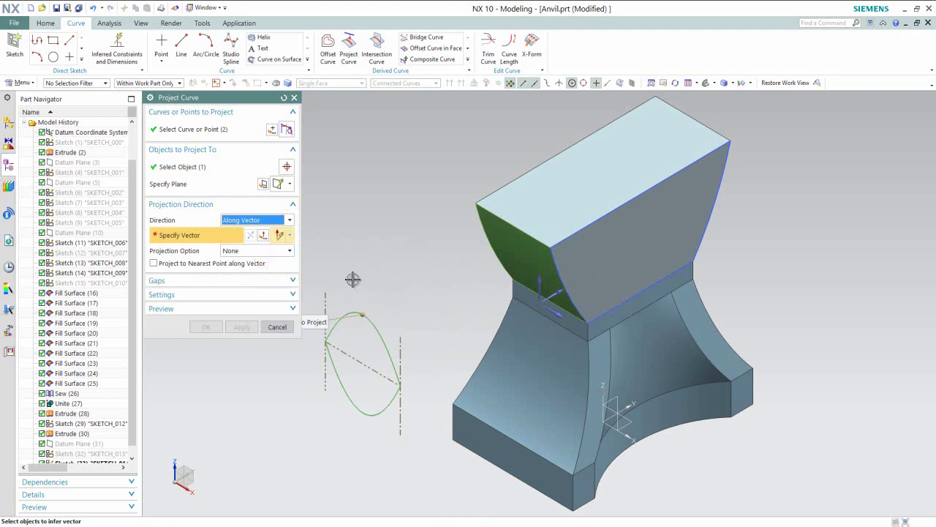
pyautogui.click(555, 291)
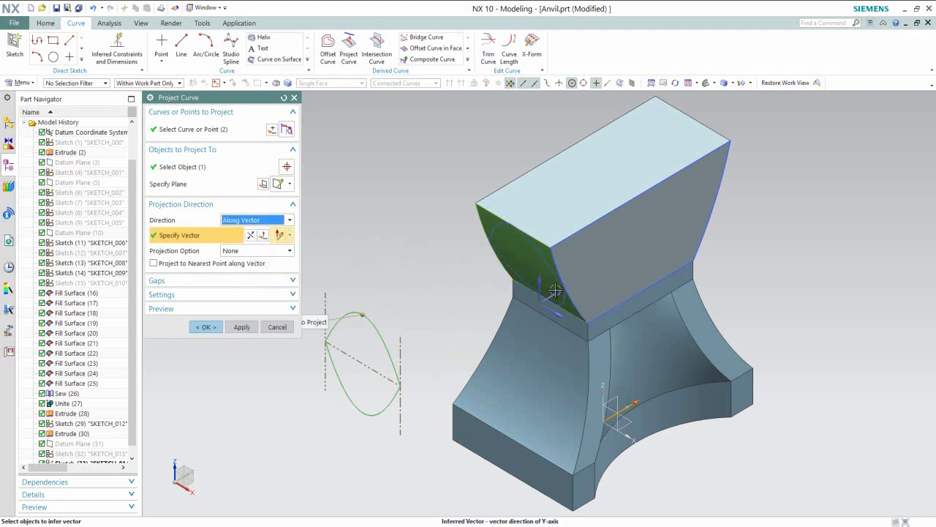
pyautogui.click(206, 327)
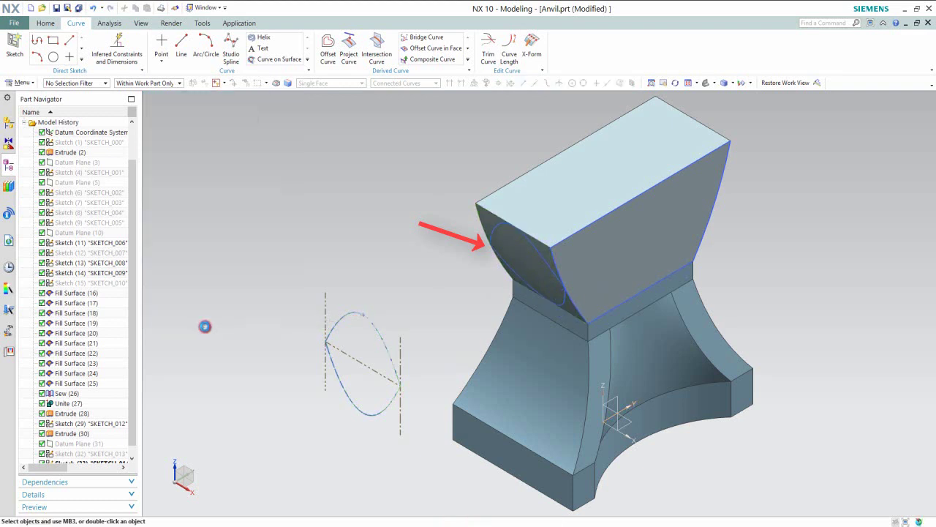
pyautogui.click(56, 8)
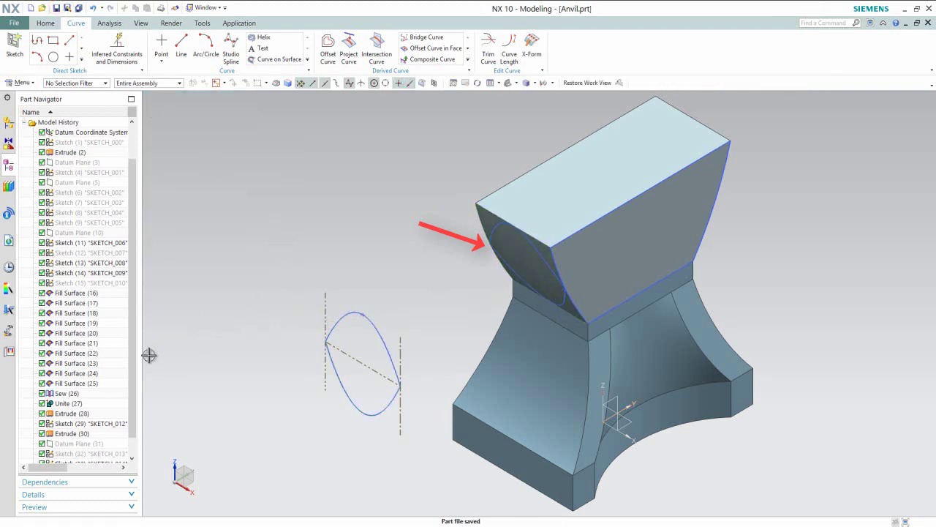
# Step: Hide the closed spline profile's sketch, show the small circle's sketch, and save the part
pyautogui.scroll(-1, 130, 366)
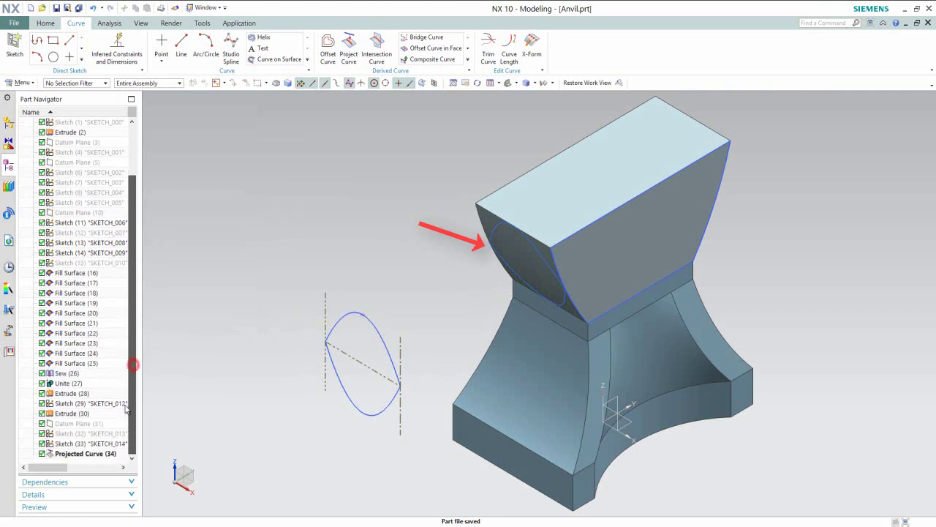
pyautogui.click(111, 444)
pyautogui.rightClick(110, 444)
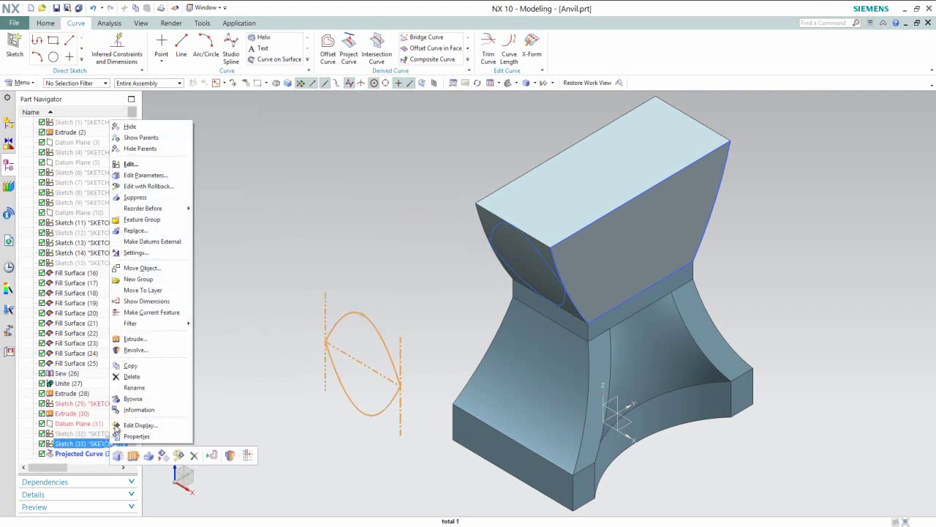
pyautogui.click(144, 129)
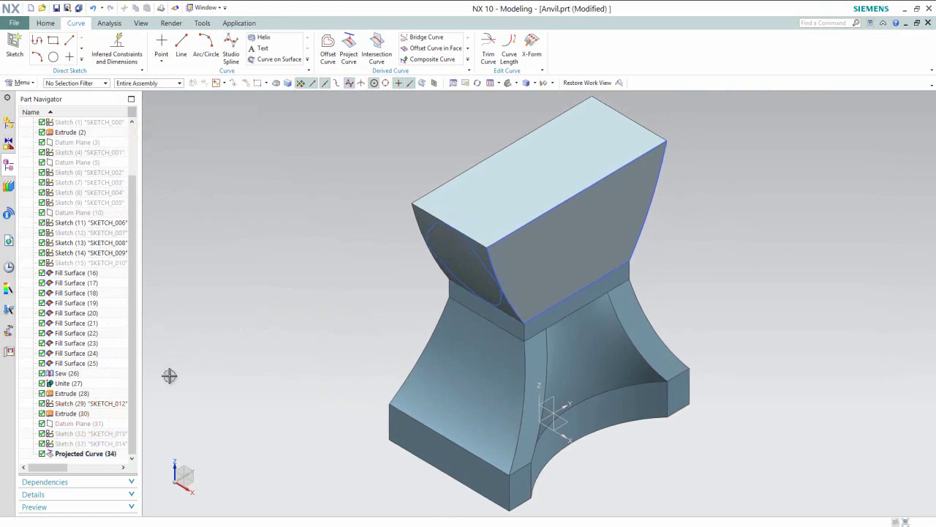
pyautogui.click(94, 434)
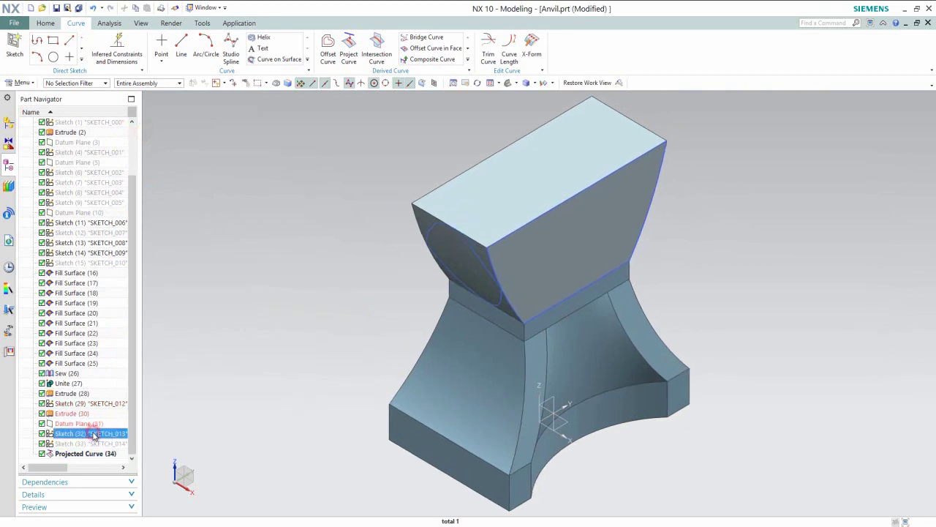
pyautogui.rightClick(94, 434)
pyautogui.click(129, 127)
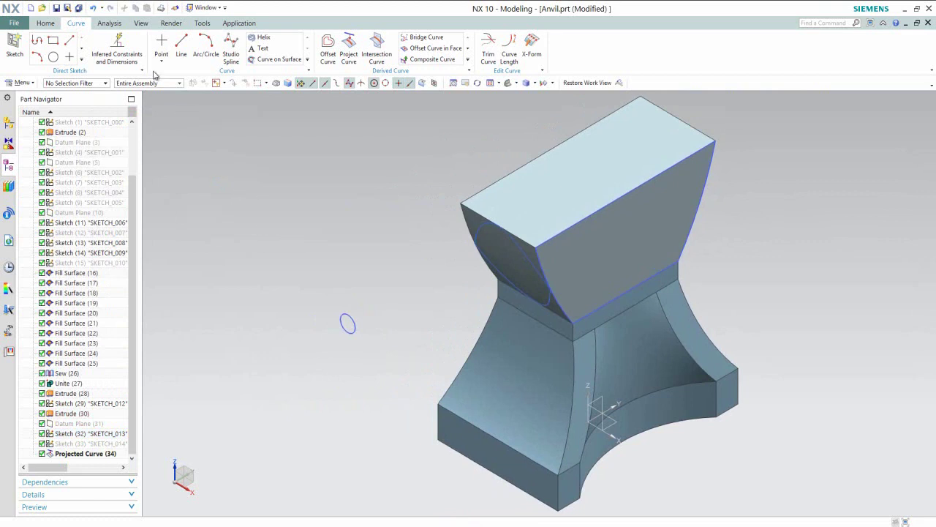
pyautogui.click(56, 8)
# Step: Open the small circle's sketch for editing and view it from the front
pyautogui.click(49, 23)
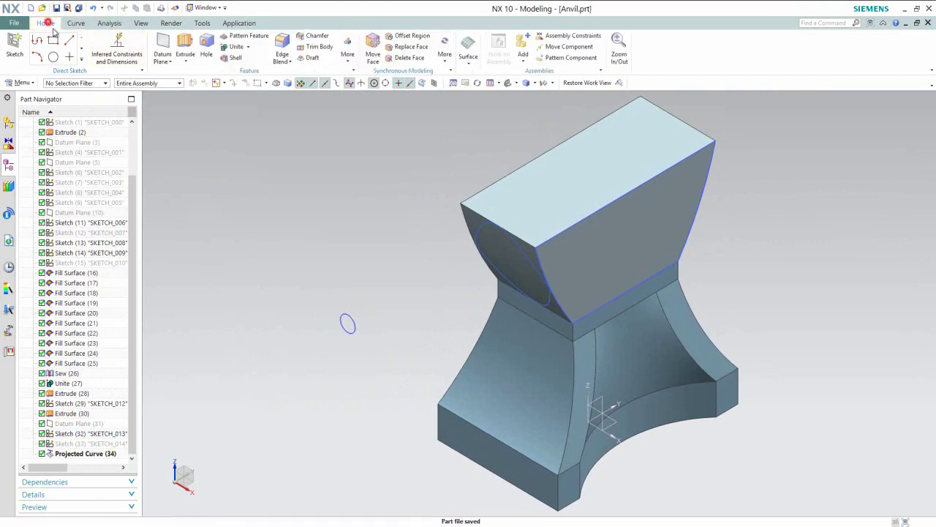
pyautogui.click(266, 215)
pyautogui.click(292, 257)
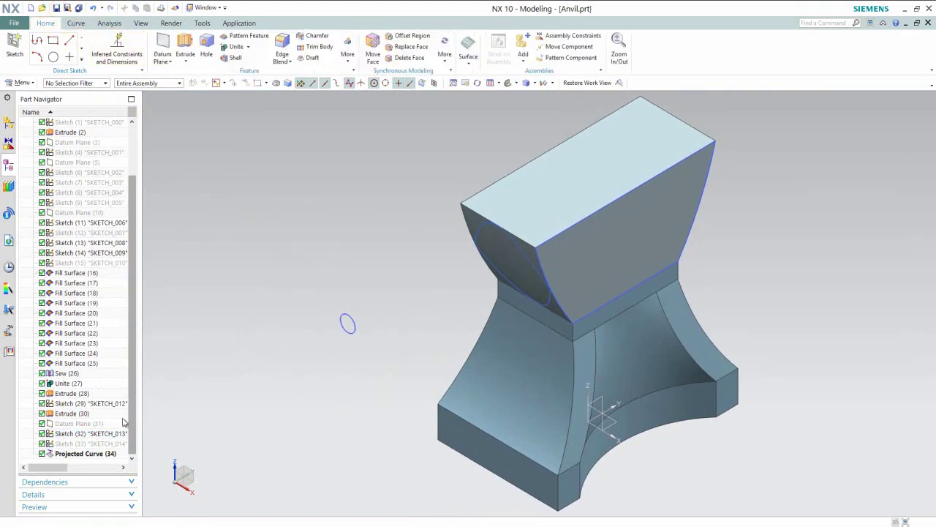
pyautogui.rightClick(104, 438)
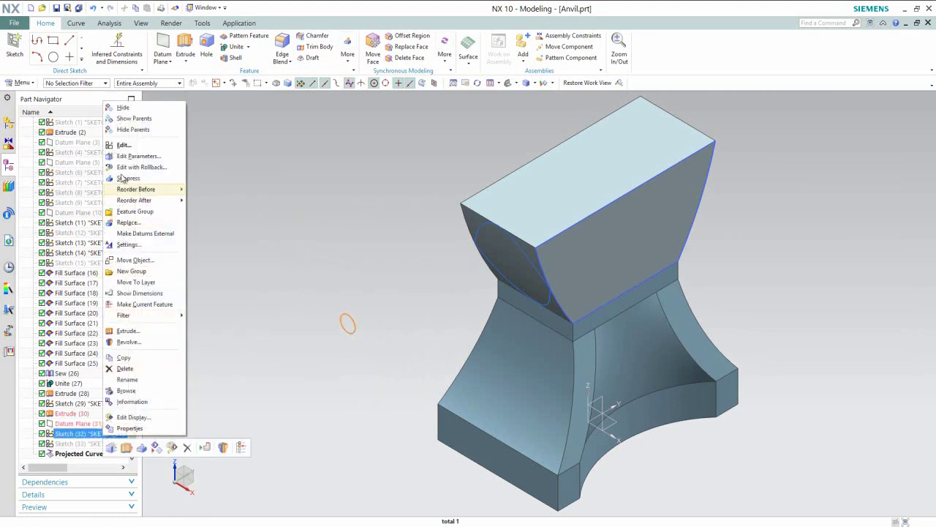
pyautogui.click(122, 145)
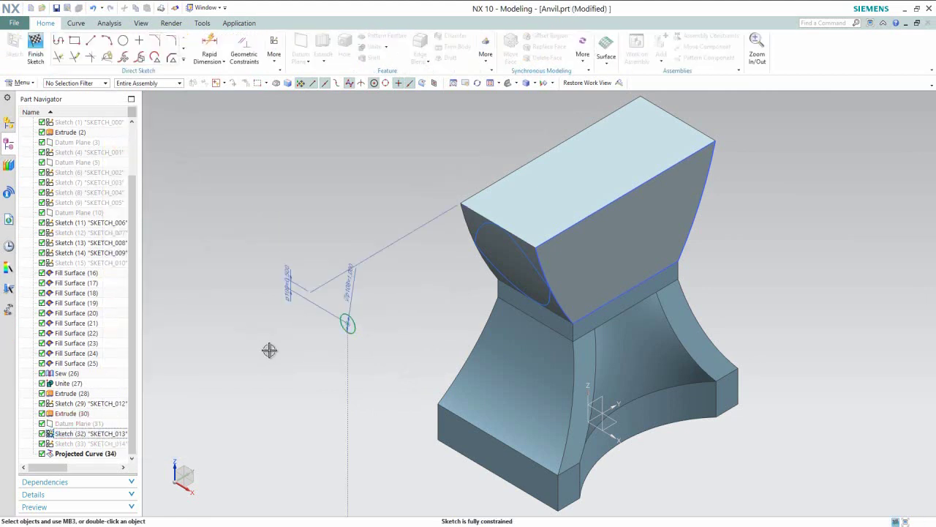
pyautogui.click(517, 83)
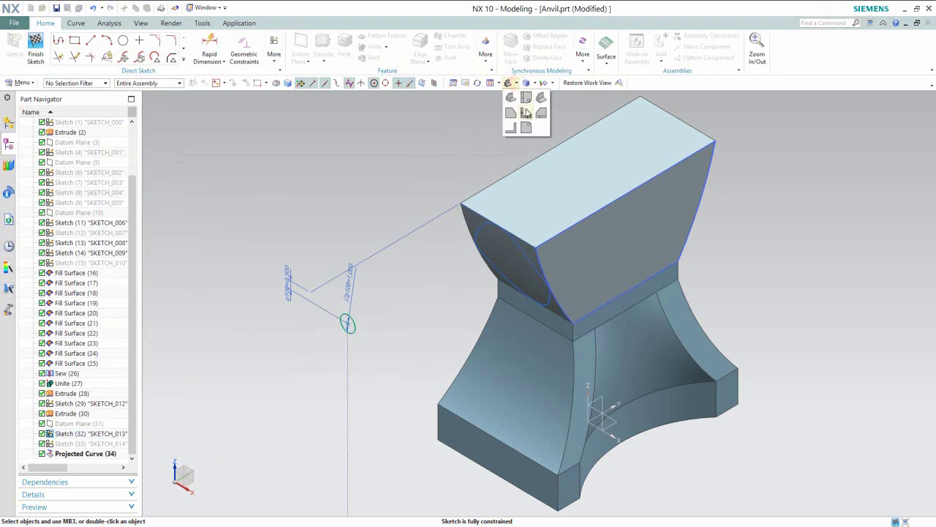
pyautogui.click(526, 110)
pyautogui.scroll(5, 542, 179)
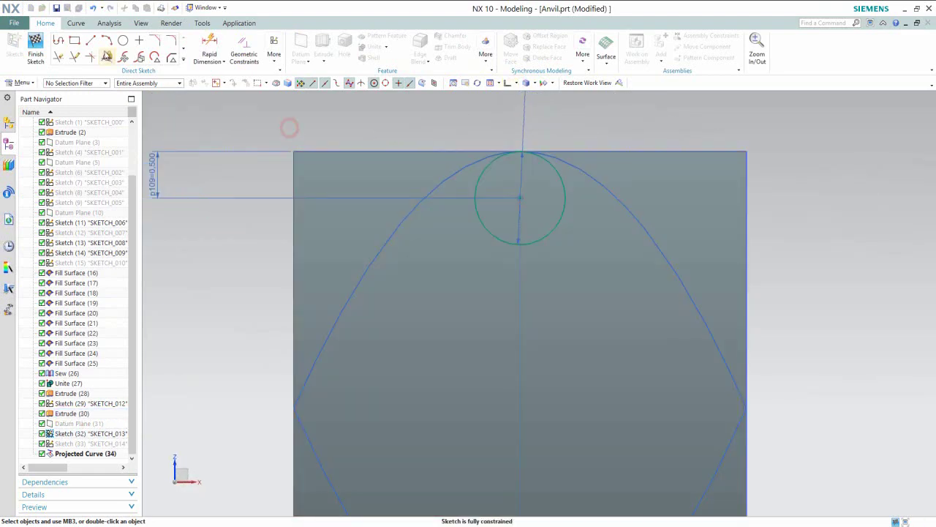
# Step: Sketch a horizontal line about 1.6 long across the small circle, just below its centre
pyautogui.click(91, 39)
pyautogui.click(444, 206)
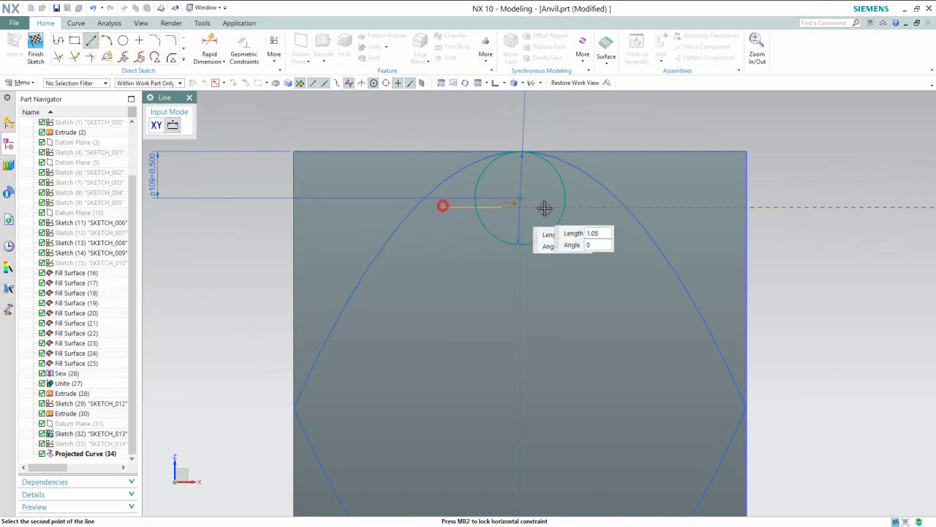
pyautogui.click(590, 206)
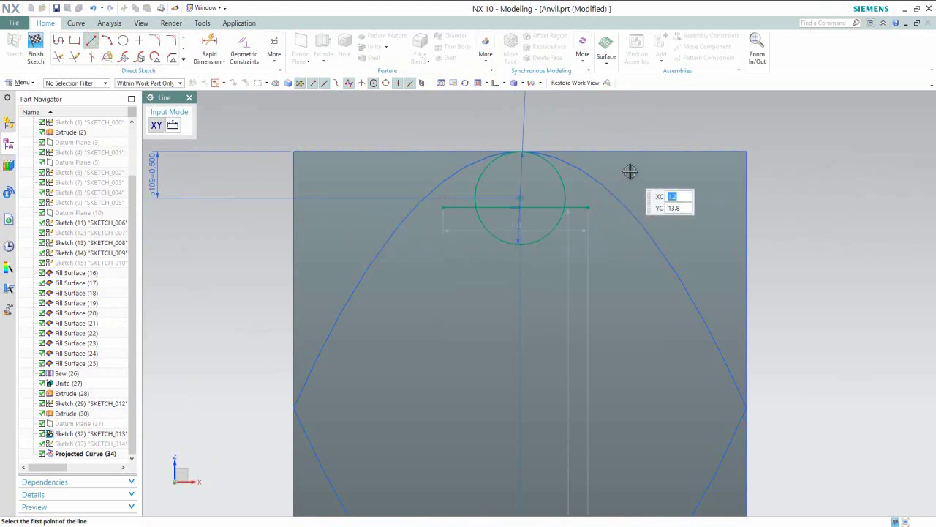
pyautogui.press('Escape')
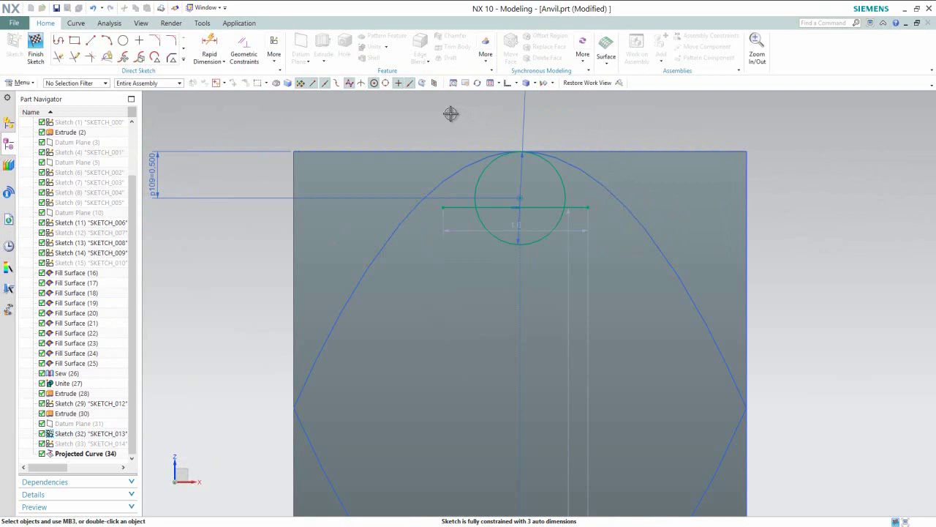
# Step: Constrain the small circle's centre point to lie on the horizontal line
pyautogui.click(520, 198)
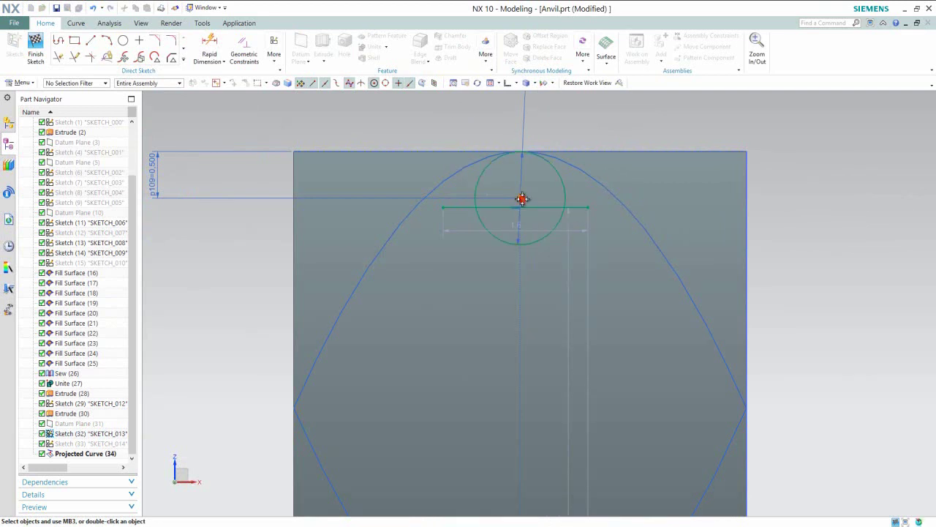
pyautogui.click(534, 207)
pyautogui.click(538, 210)
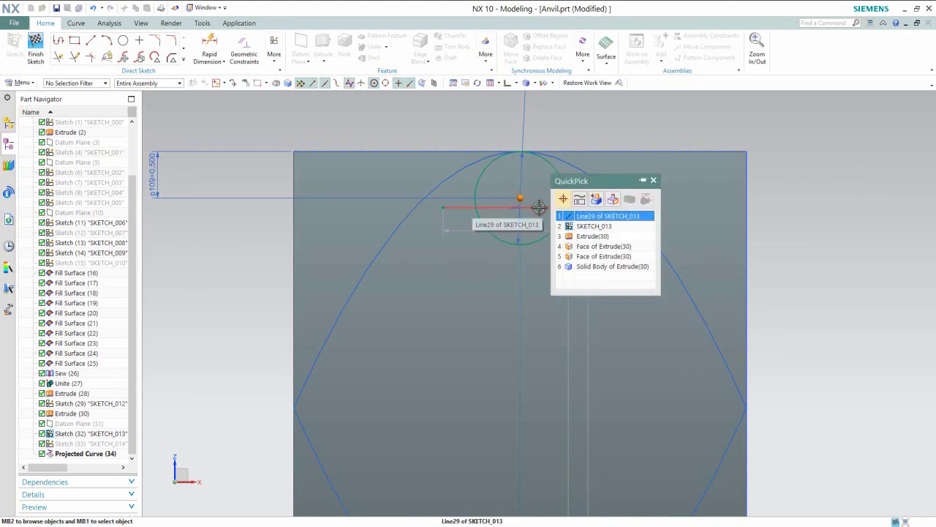
pyautogui.click(606, 215)
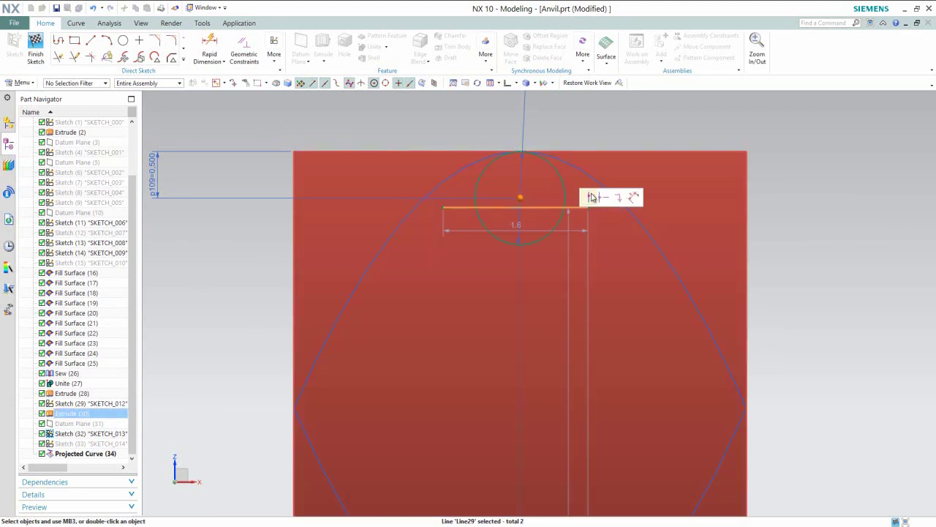
pyautogui.click(593, 197)
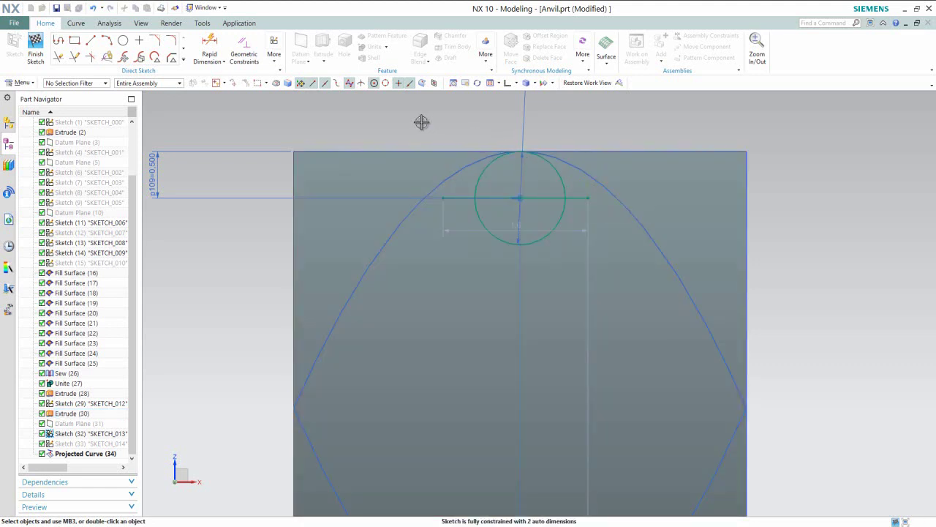
# Step: Trim both ends of the horizontal line outside the small circle with Quick Trim
pyautogui.click(184, 60)
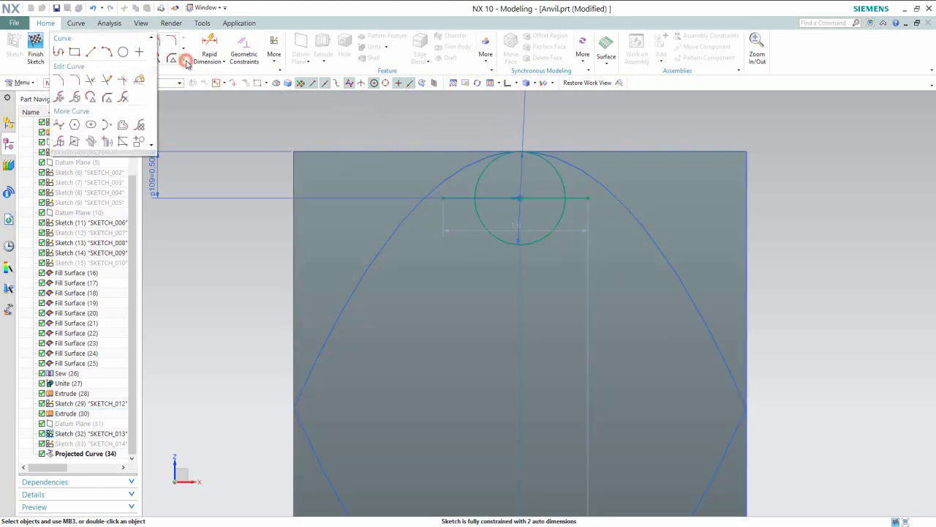
pyautogui.click(91, 82)
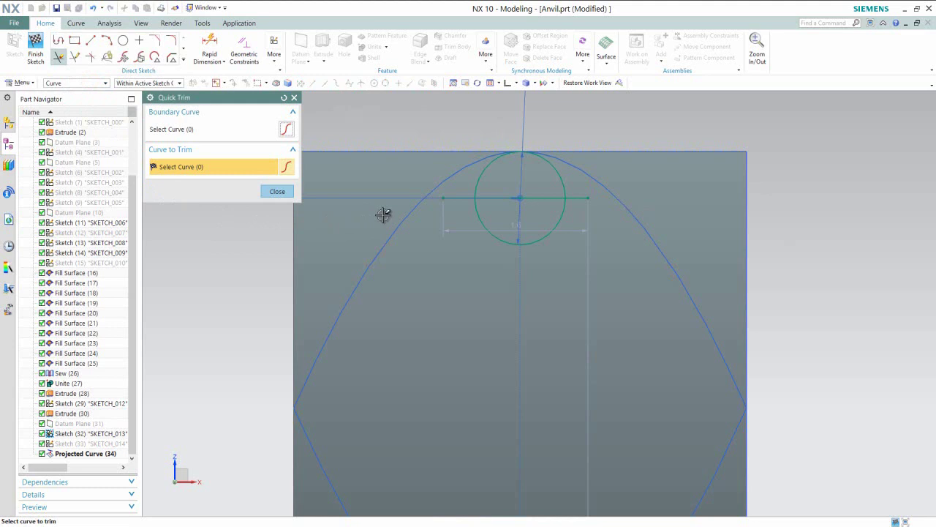
pyautogui.click(457, 200)
pyautogui.click(578, 197)
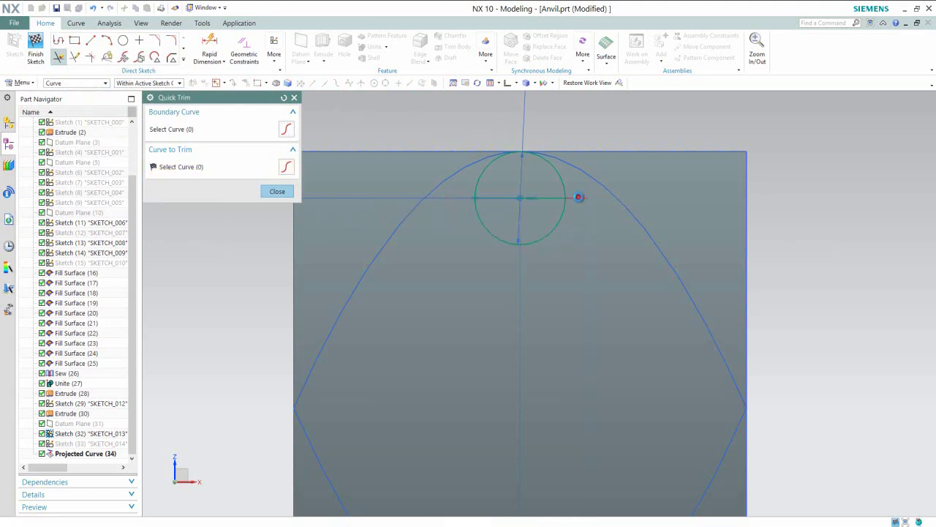
pyautogui.click(276, 191)
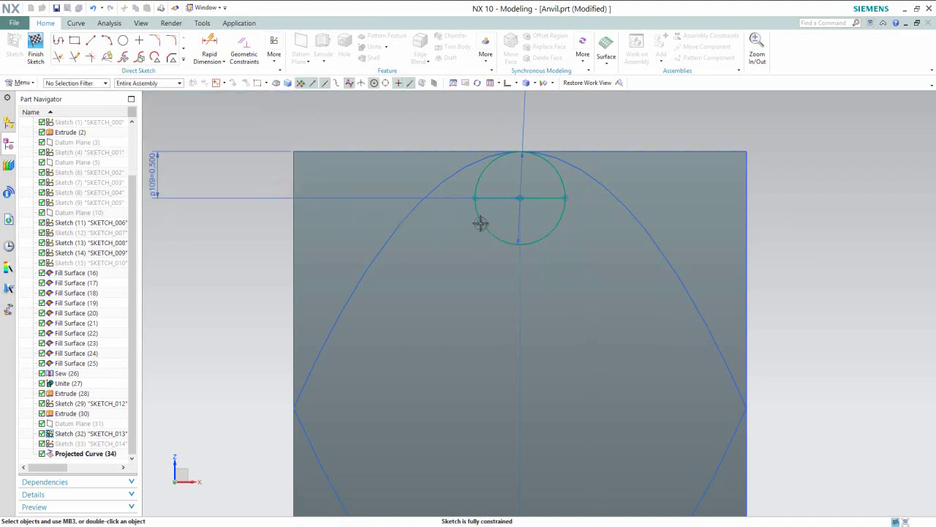
# Step: Convert the circle's horizontal line to reference, finish the sketch, and save the part in an isometric view
pyautogui.click(501, 198)
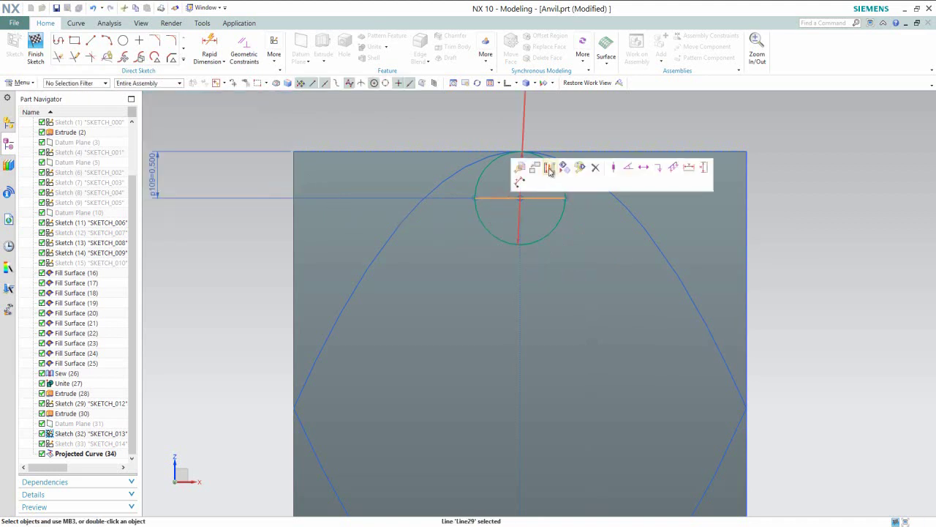
pyautogui.click(550, 169)
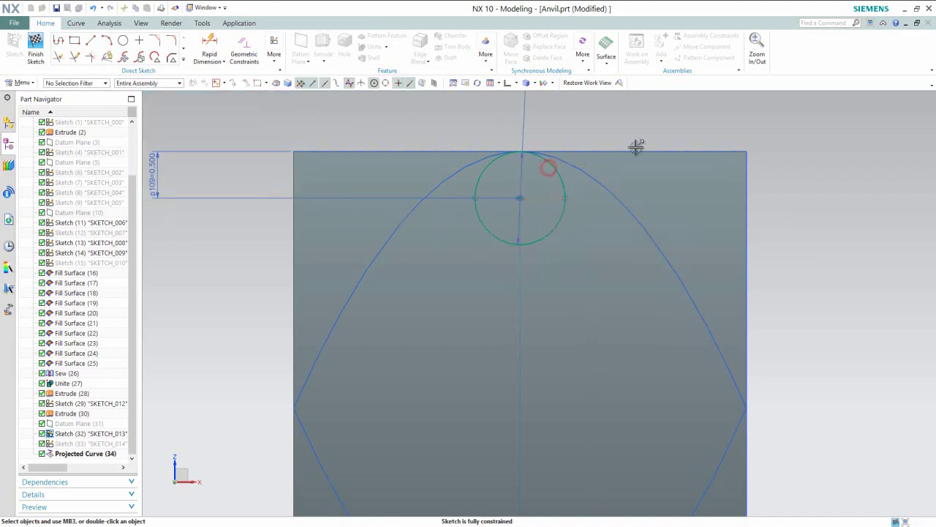
pyautogui.rightClick(705, 117)
pyautogui.click(721, 121)
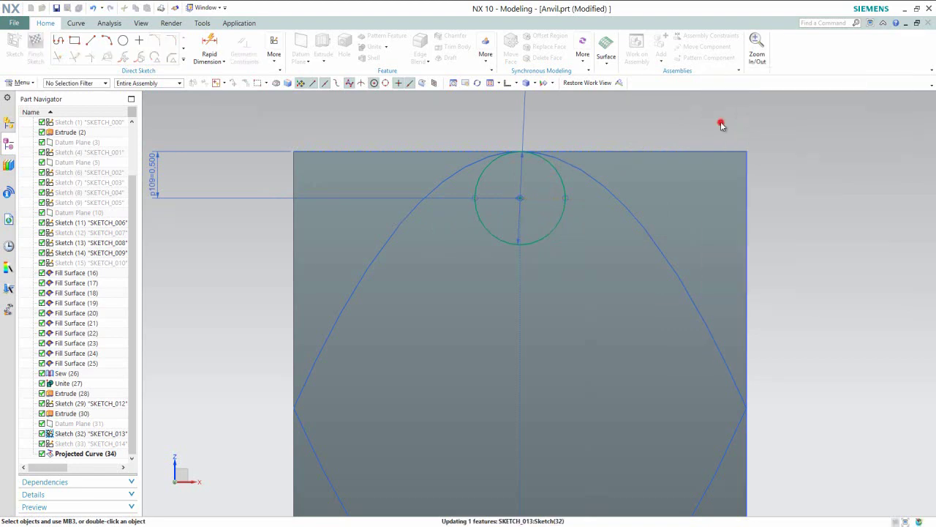
pyautogui.click(516, 84)
pyautogui.click(542, 98)
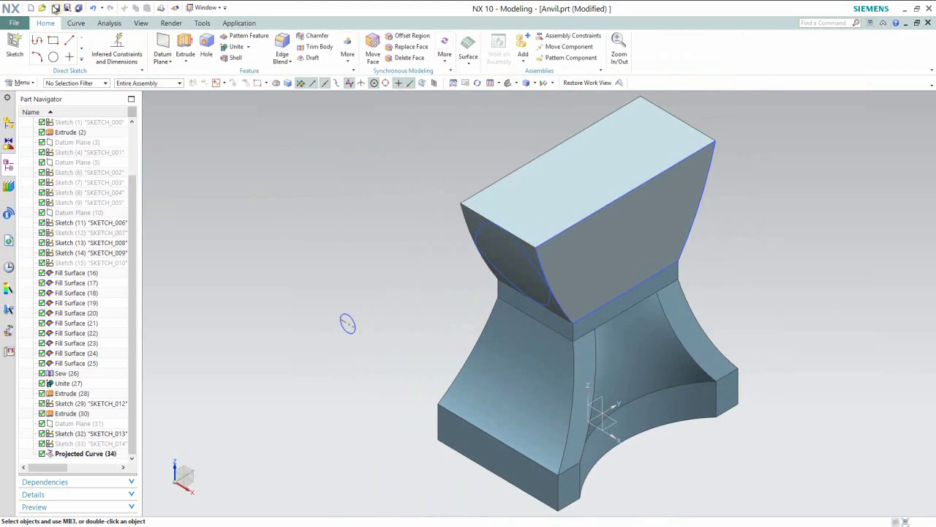
pyautogui.click(56, 9)
# Step: Create a three-point datum plane through the block's near top corner, the near end of the small circle's reference line, and the adjacent projected profile point
pyautogui.click(168, 60)
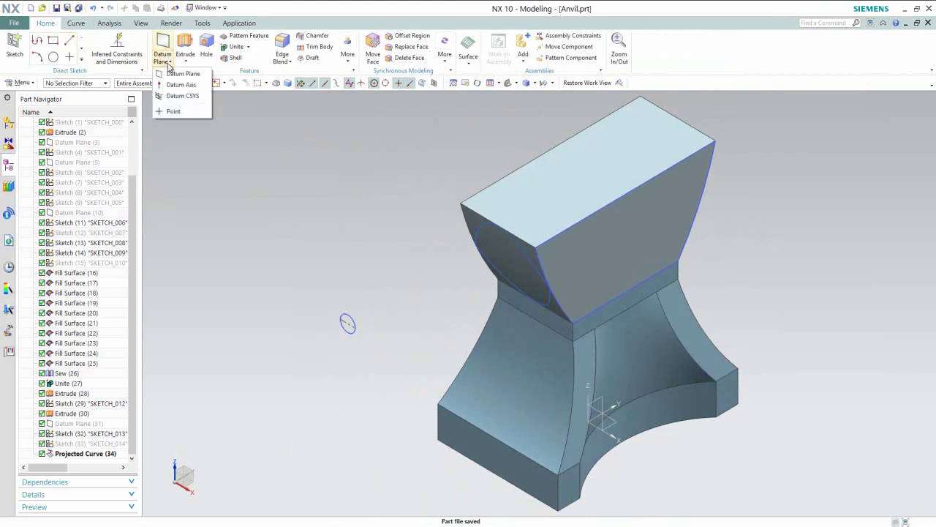
pyautogui.click(179, 74)
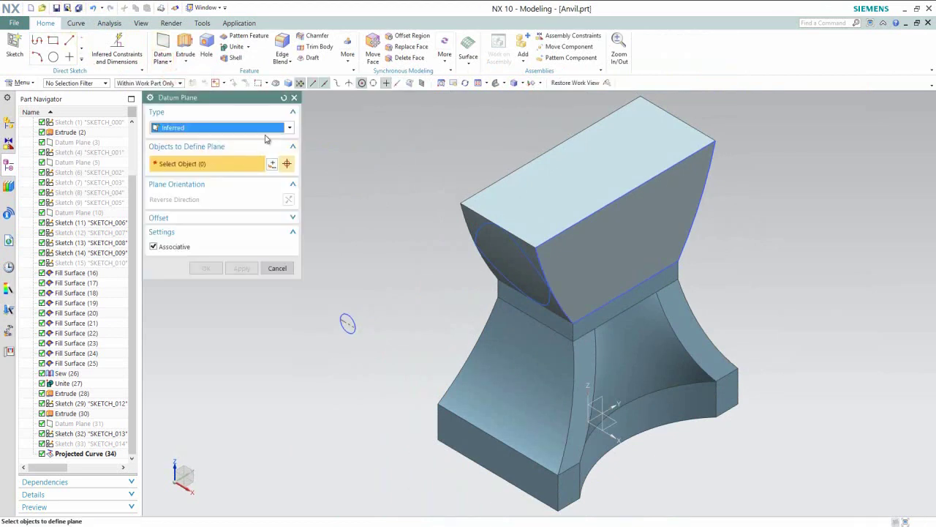
pyautogui.click(289, 128)
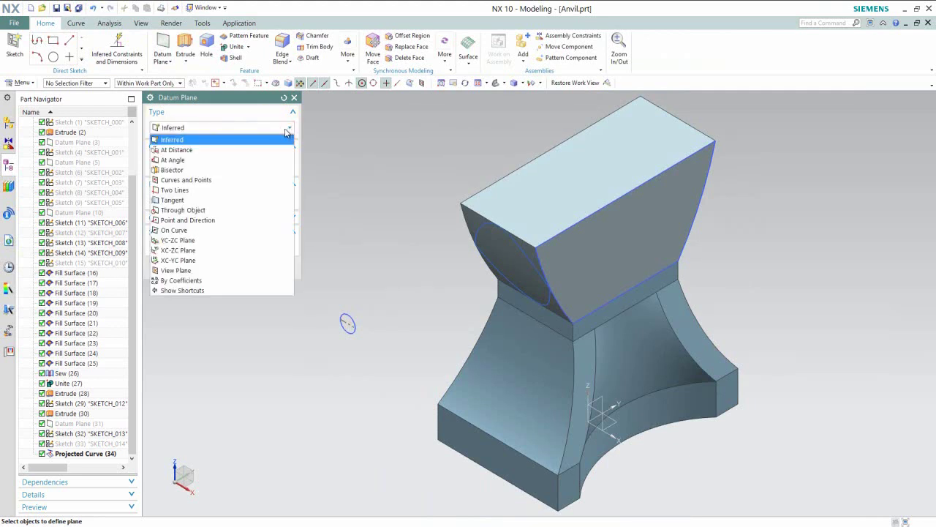
pyautogui.click(218, 182)
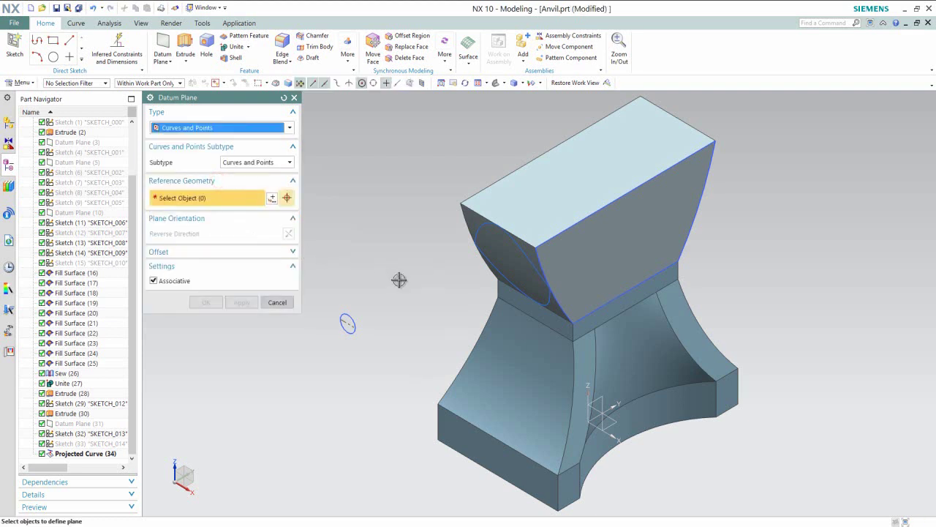
pyautogui.click(284, 162)
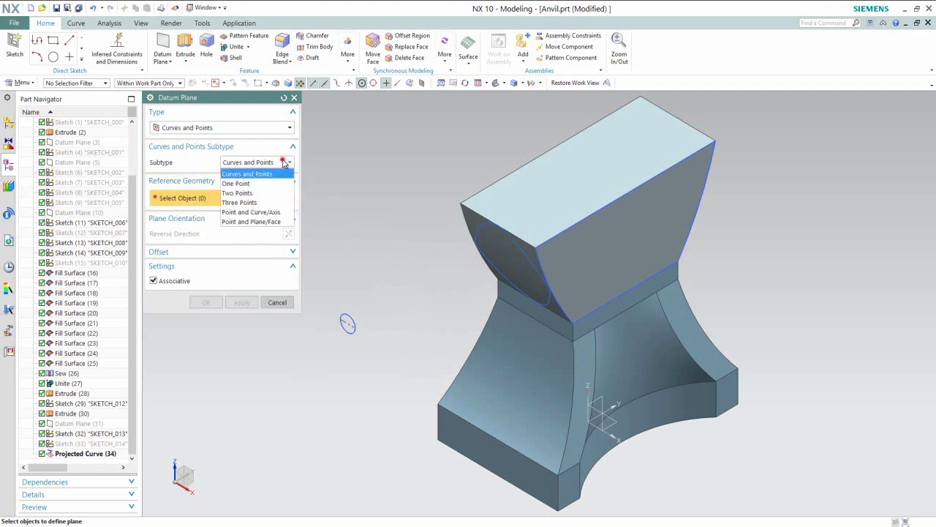
pyautogui.click(259, 202)
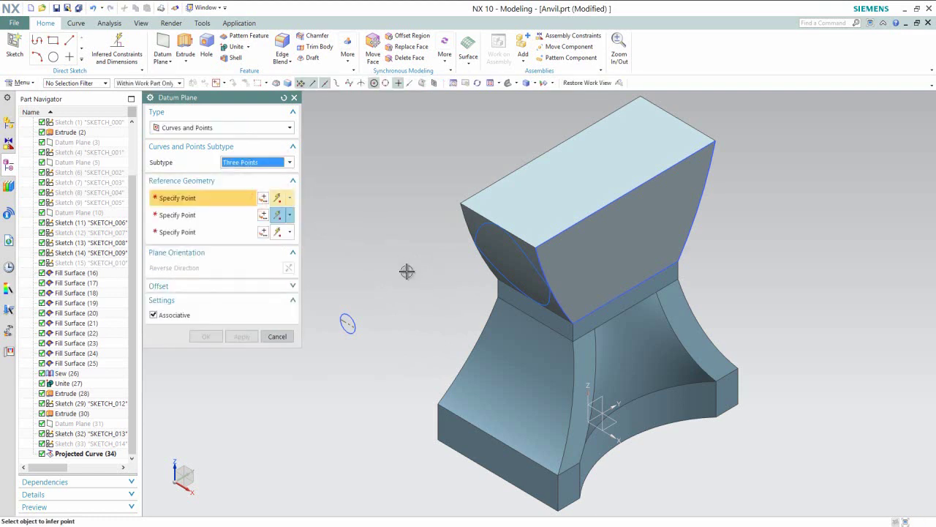
pyautogui.click(537, 248)
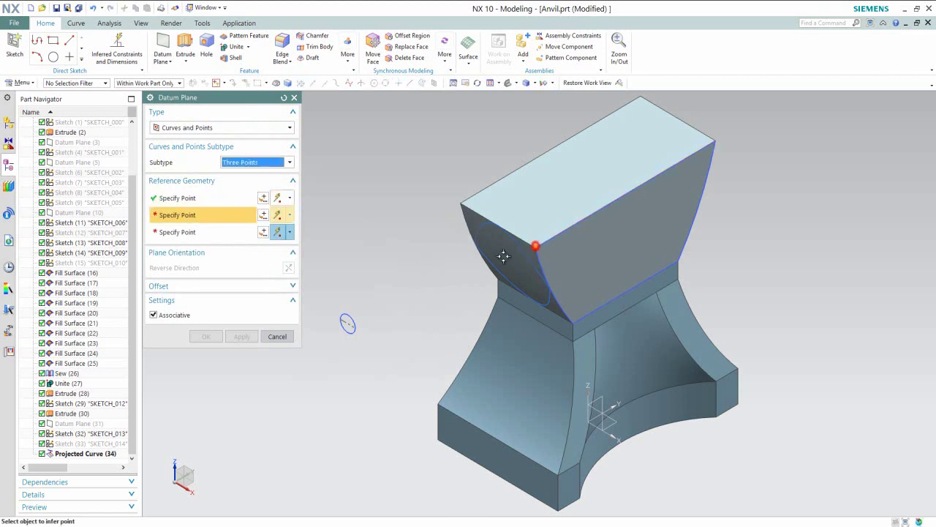
pyautogui.click(354, 327)
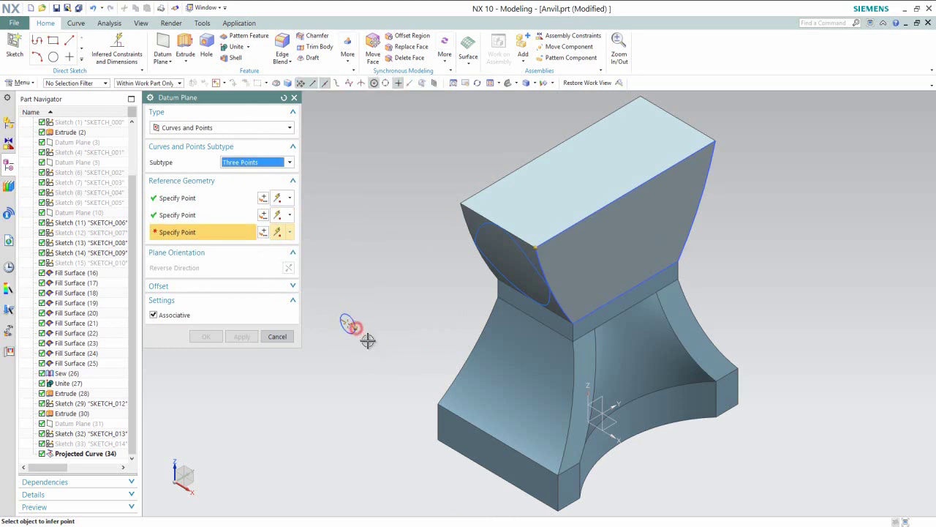
pyautogui.click(550, 288)
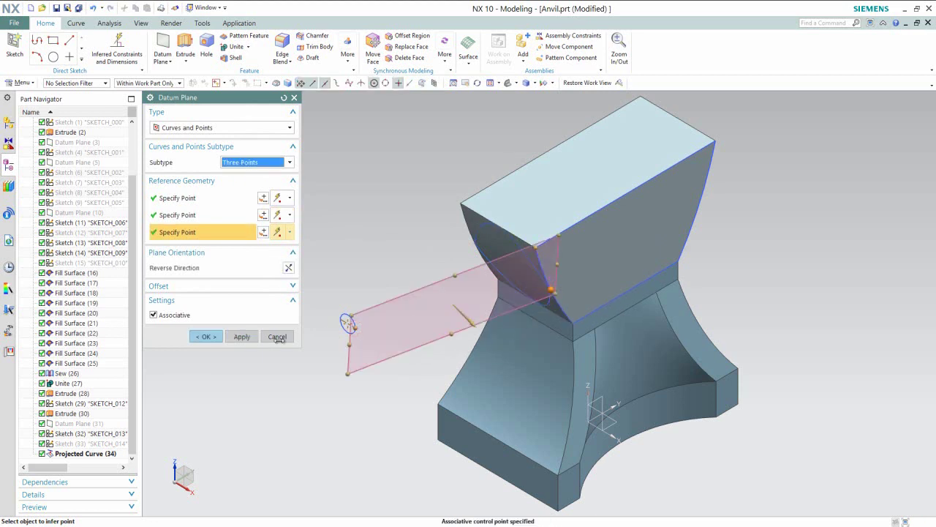
pyautogui.click(244, 335)
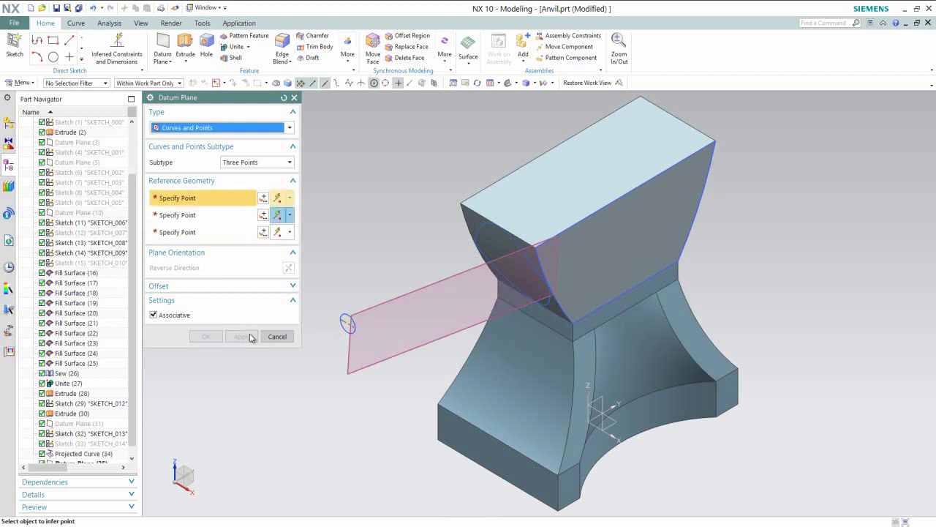
pyautogui.click(275, 335)
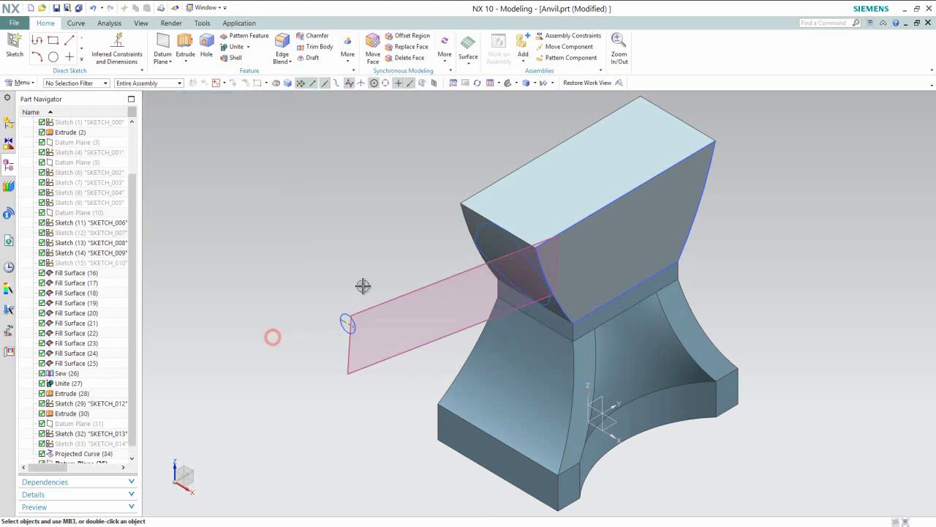
# Step: On the new datum plane, sketch a line from the projected profile's near-side point to the near end of the small circle's reference line
pyautogui.click(376, 304)
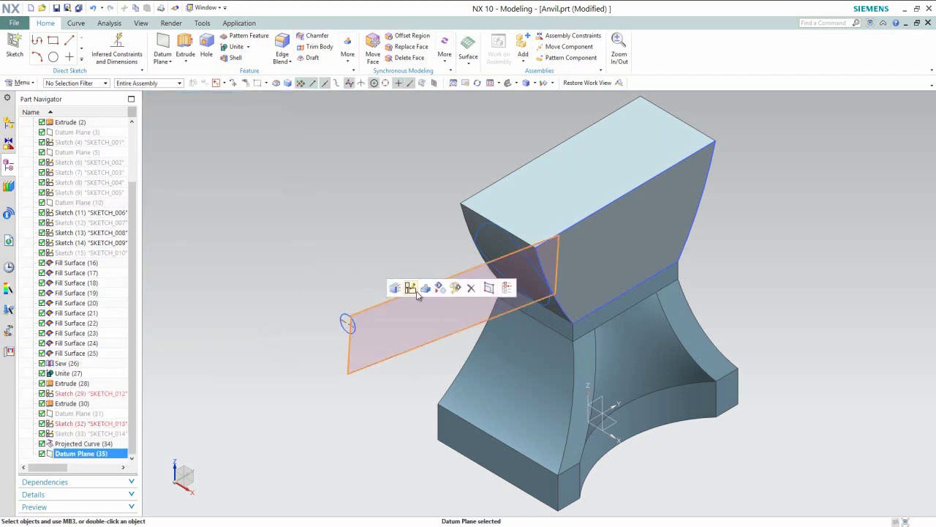
pyautogui.click(415, 288)
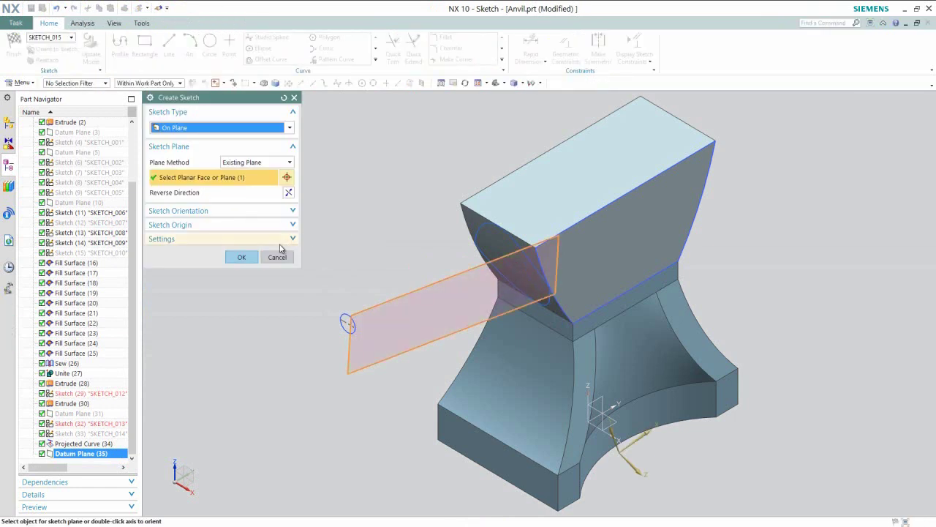
pyautogui.click(242, 257)
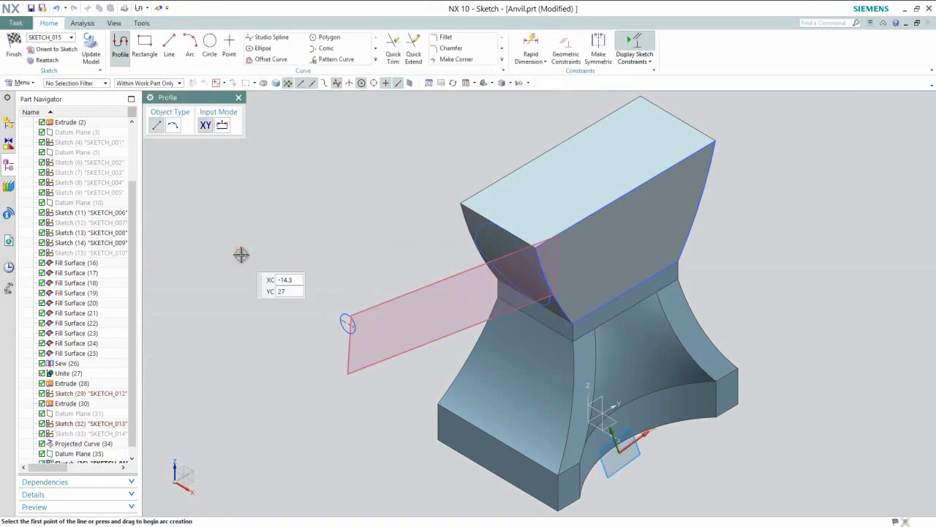
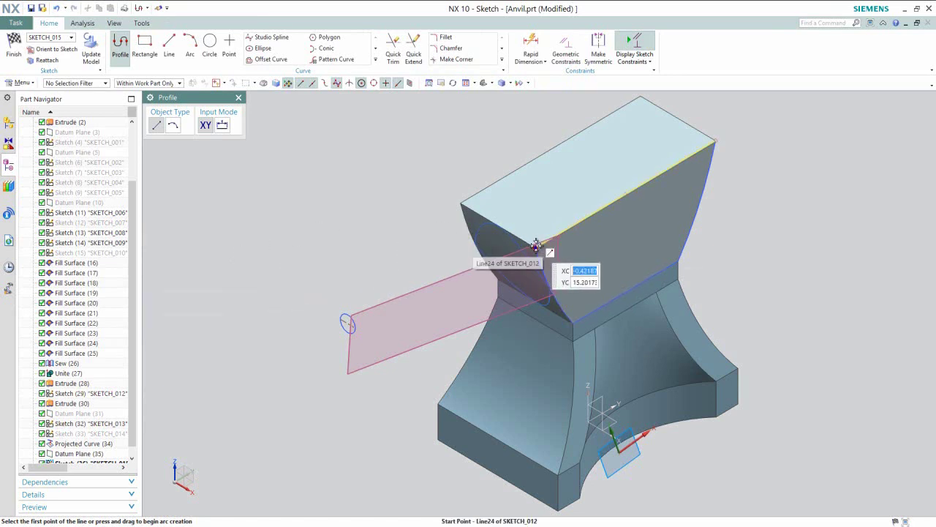
pyautogui.click(550, 288)
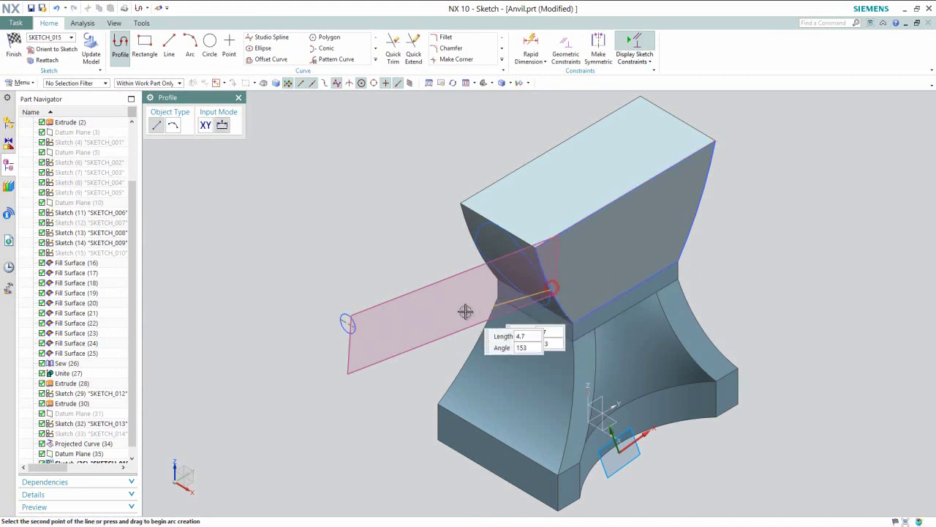
pyautogui.click(354, 325)
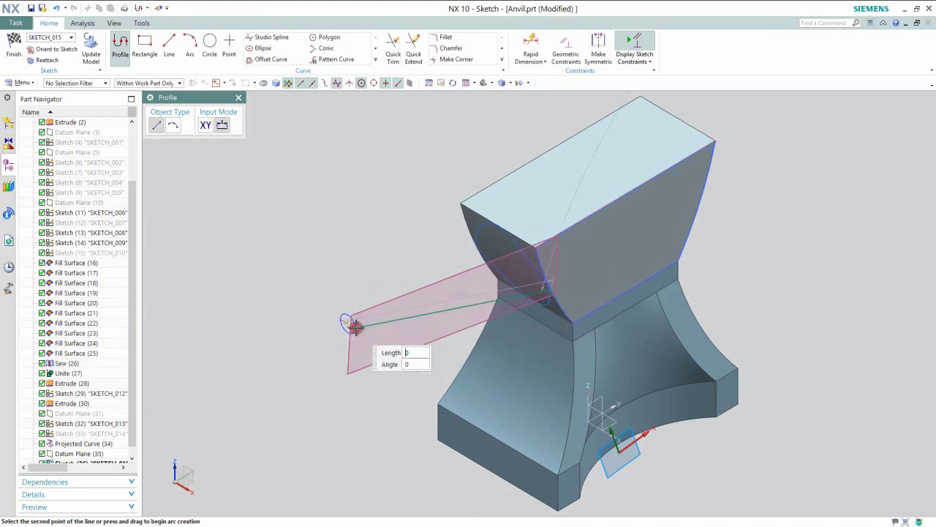
pyautogui.press('Escape')
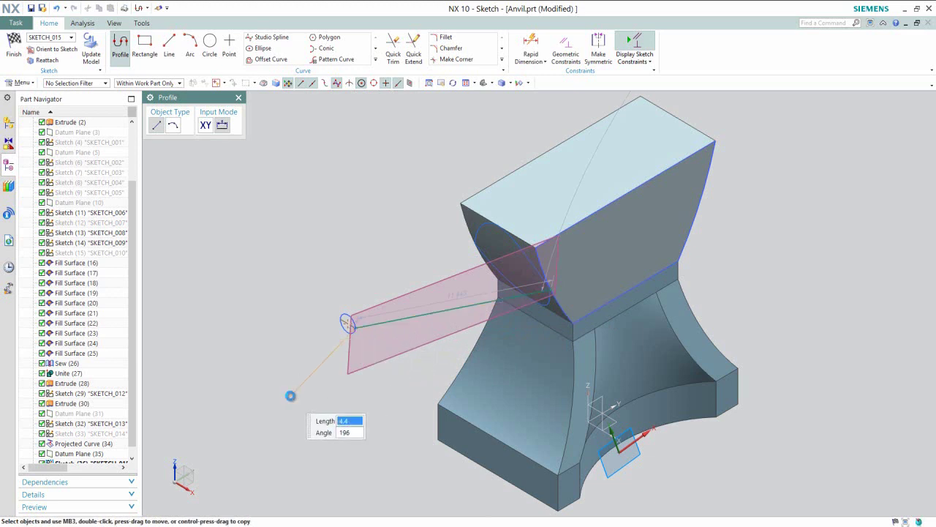
pyautogui.press('Escape')
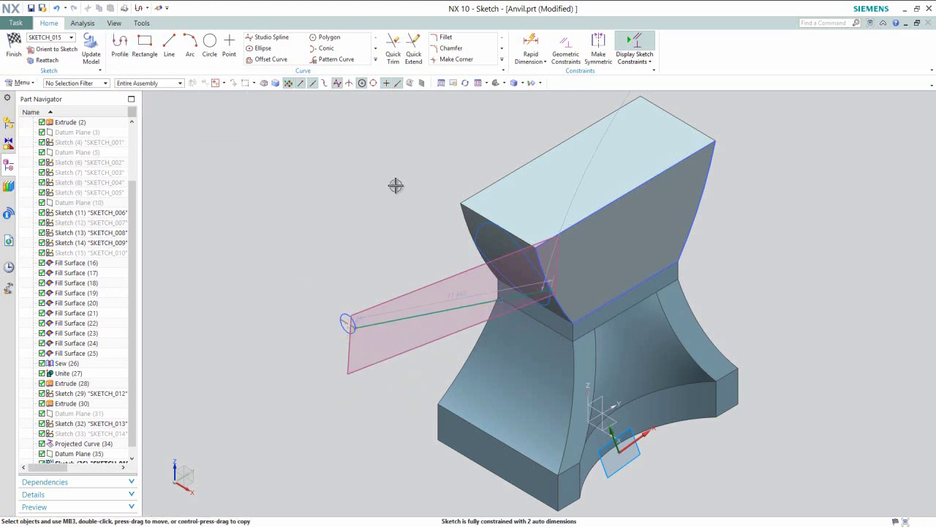
# Step: Pull the line's block-side endpoint away from the block and constrain it coincident with the projected profile's near-side point
pyautogui.scroll(4, 354, 325)
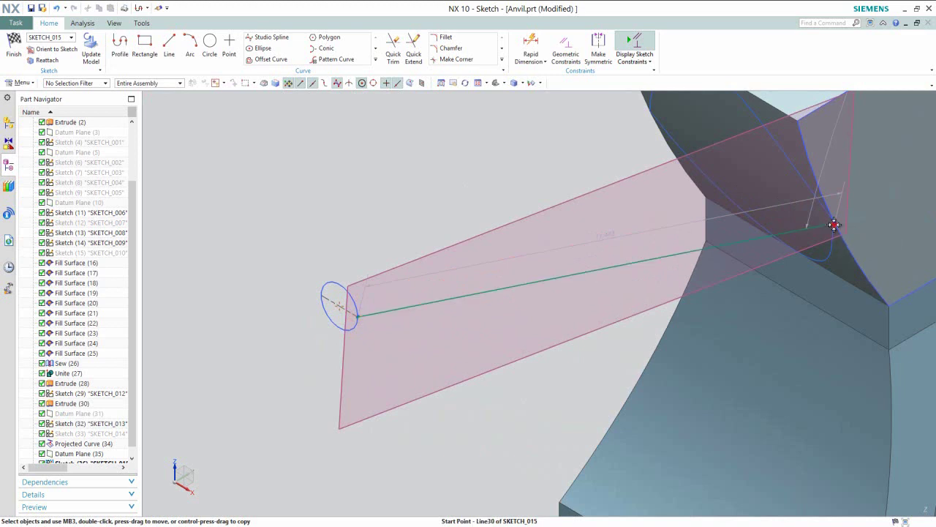
pyautogui.moveTo(835, 224); pyautogui.dragTo(680, 273)
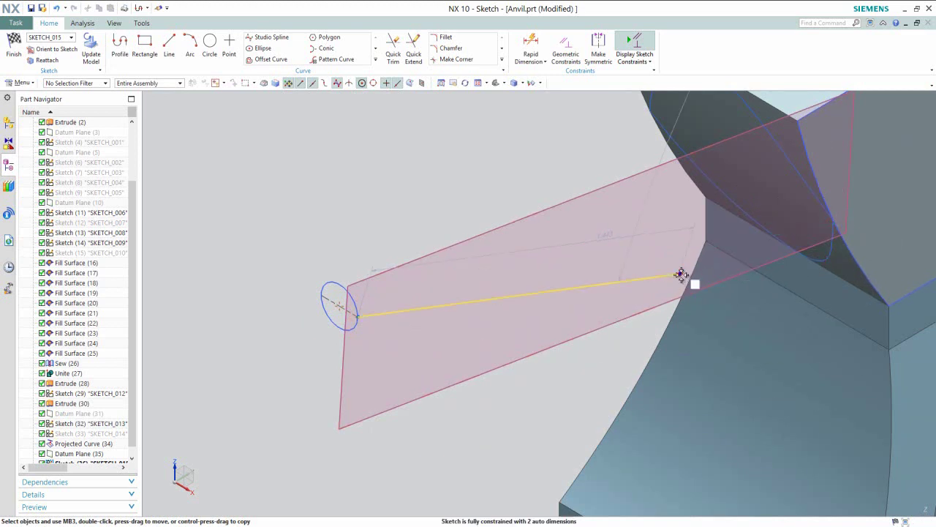
pyautogui.click(834, 221)
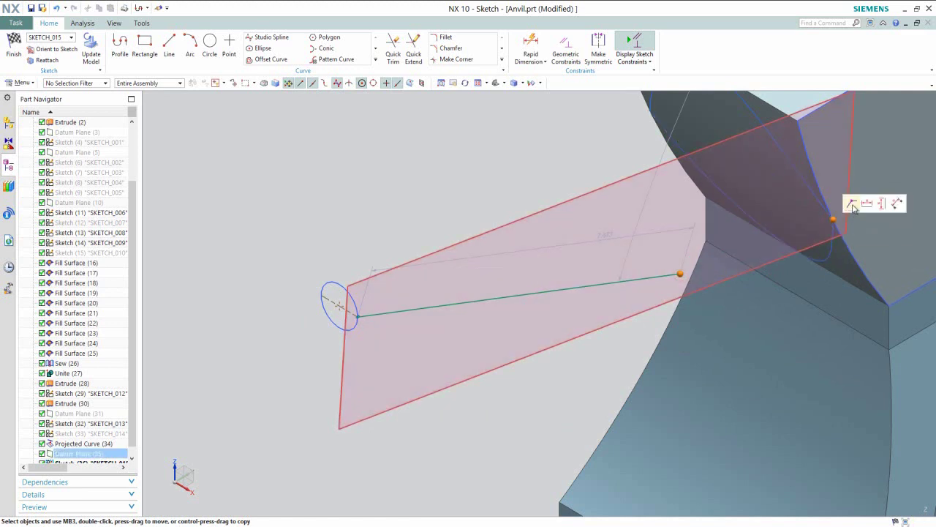
pyautogui.click(853, 205)
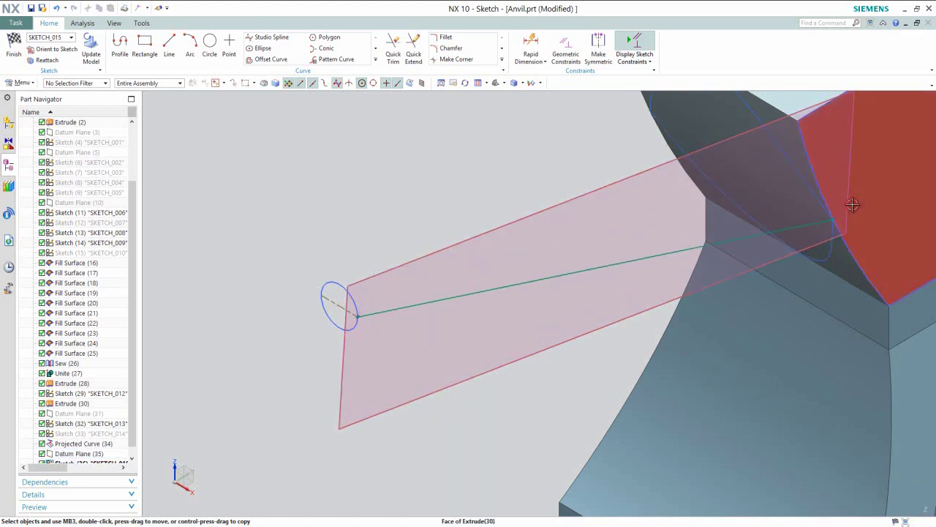
# Step: Finish the line sketch and hide its datum plane
pyautogui.rightClick(358, 206)
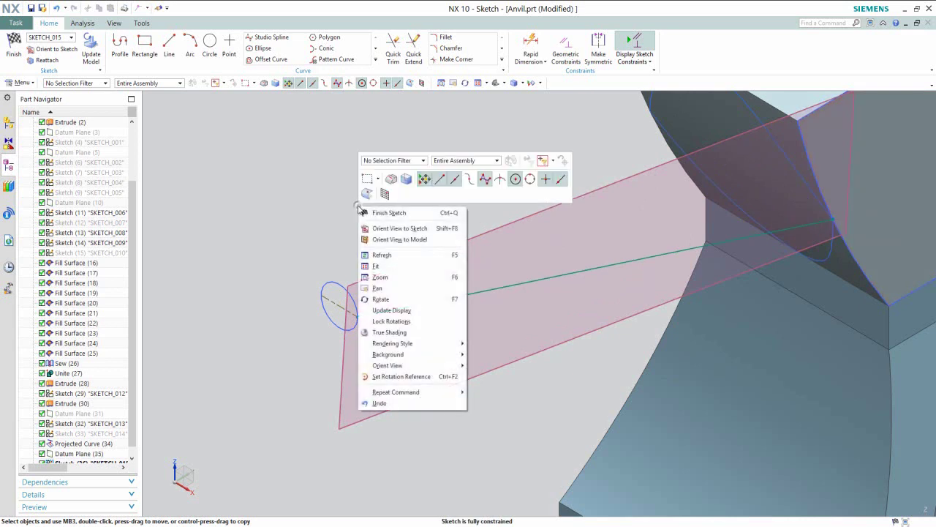
pyautogui.click(368, 212)
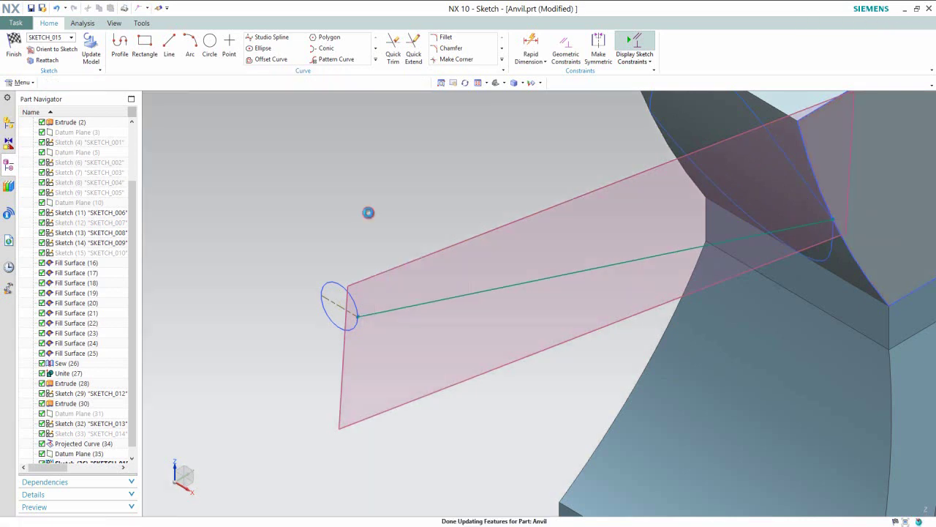
pyautogui.click(389, 268)
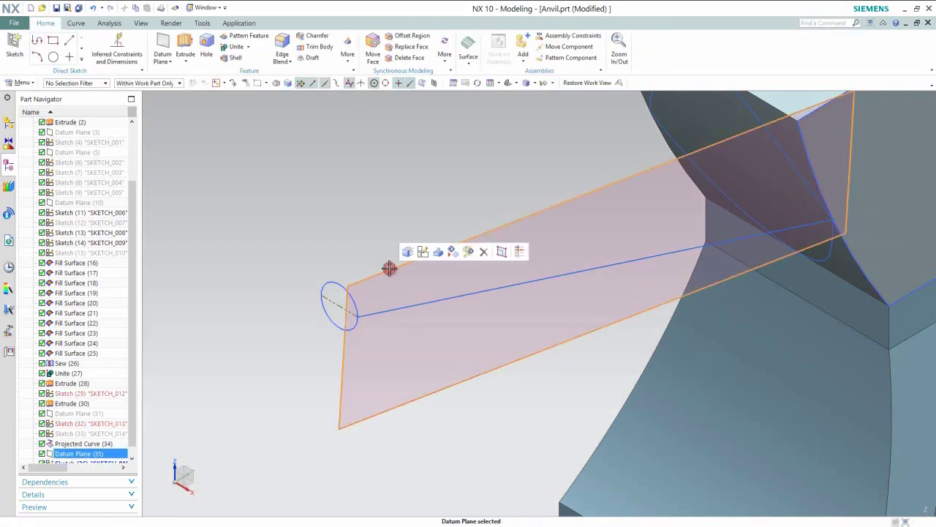
pyautogui.click(451, 252)
pyautogui.scroll(-3, 445, 253)
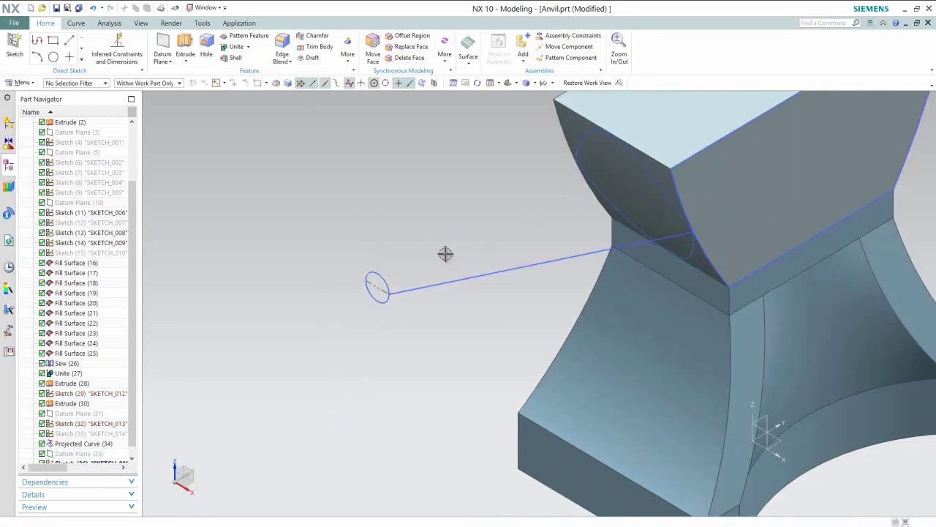
# Step: Create a three-point datum plane through the block's far top corner, the far end of the circle's reference line, and the far-side projected profile point
pyautogui.click(162, 44)
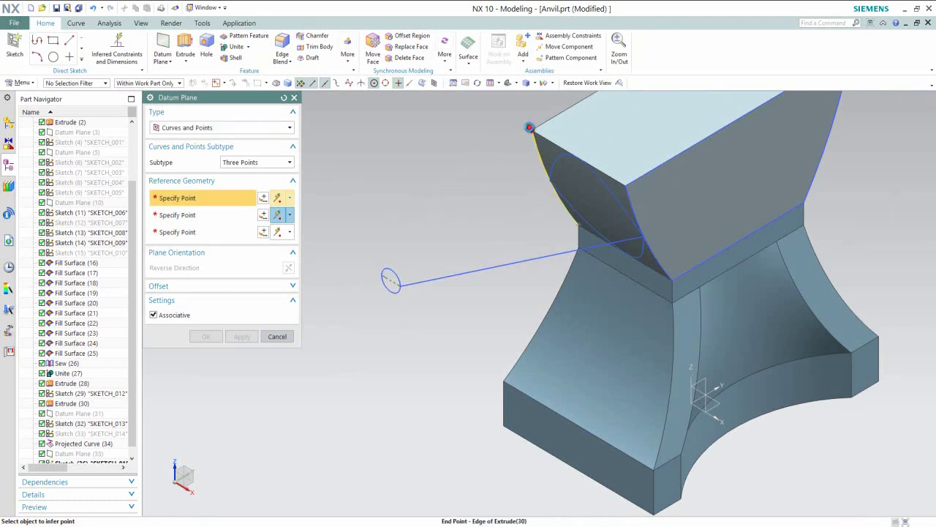
pyautogui.click(531, 130)
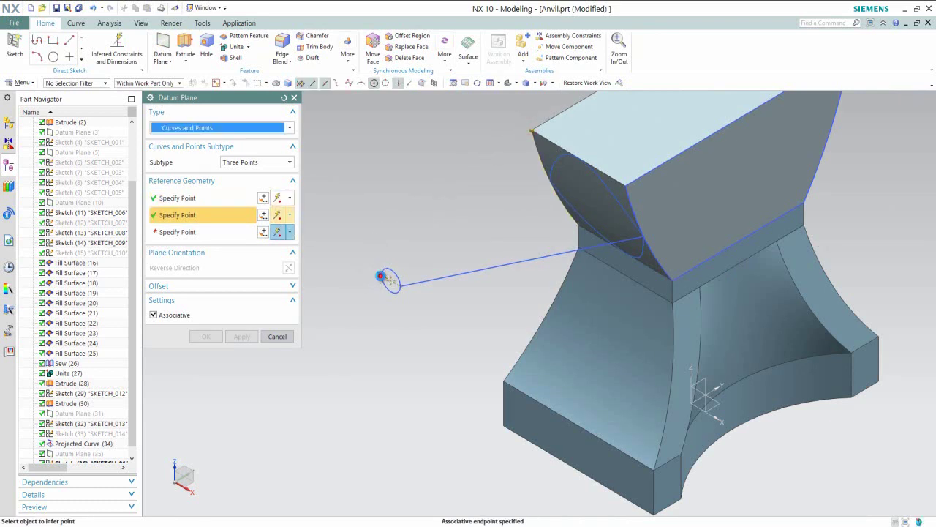
pyautogui.click(382, 277)
pyautogui.click(548, 183)
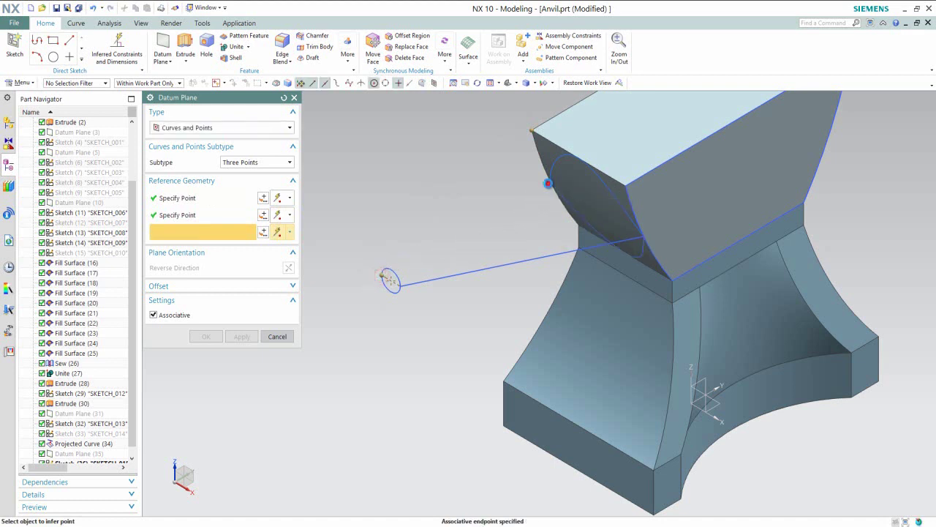
pyautogui.click(210, 336)
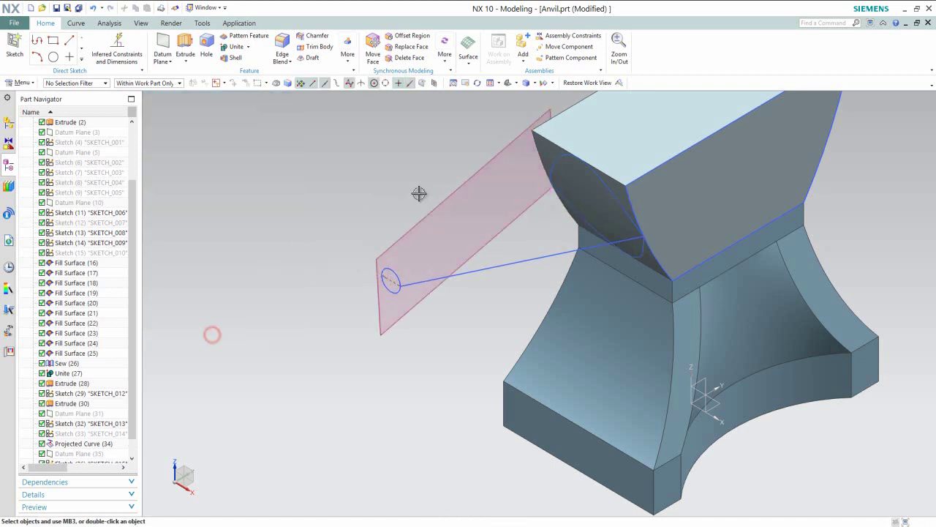
# Step: On the far-side datum plane, sketch a line from the far end of the circle's reference line to the projected profile's far-side point
pyautogui.click(435, 205)
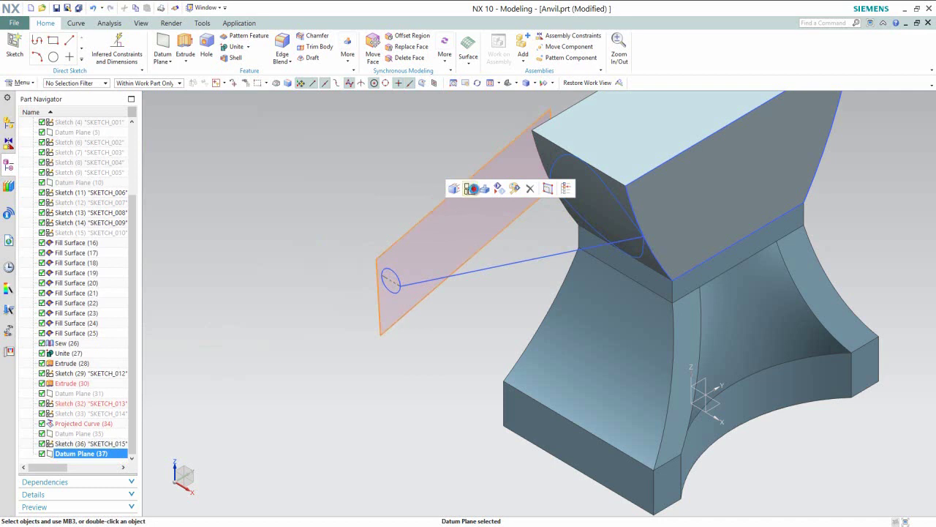
pyautogui.click(469, 189)
pyautogui.click(252, 254)
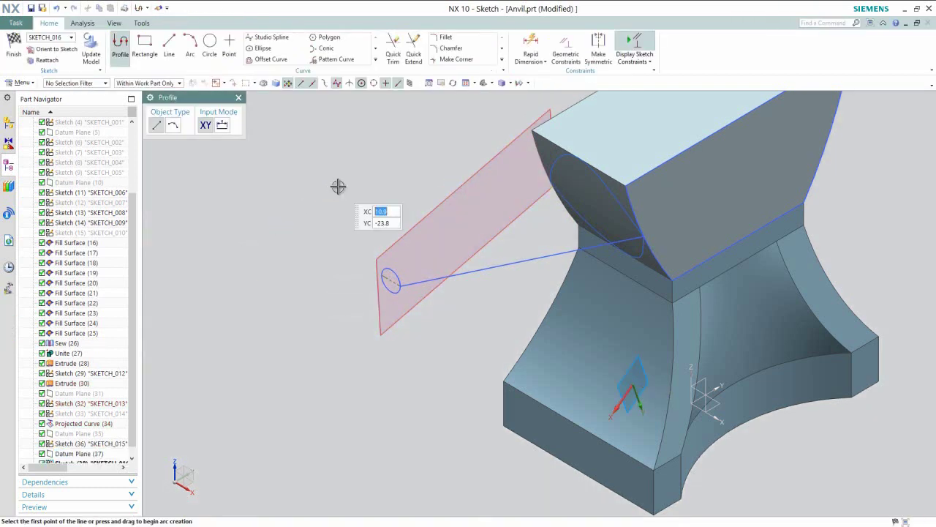
pyautogui.click(381, 275)
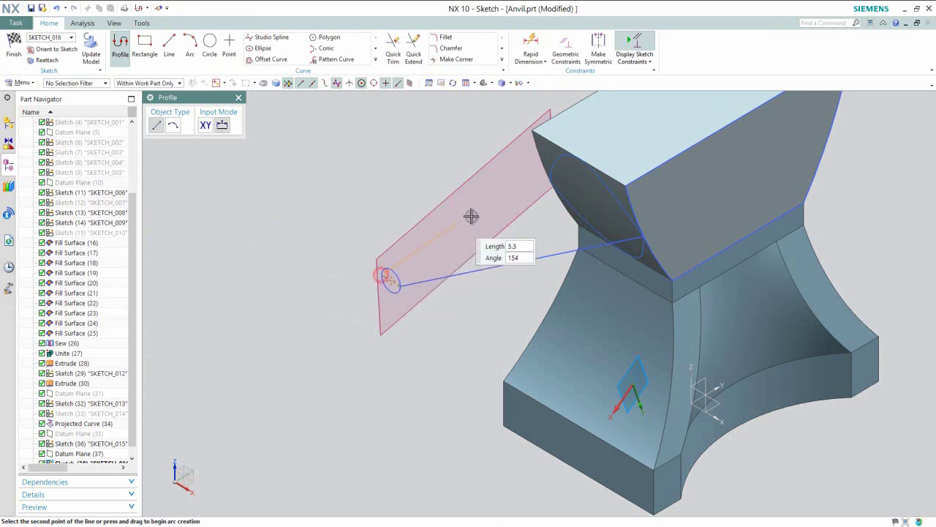
pyautogui.click(548, 182)
pyautogui.middleClick(358, 213)
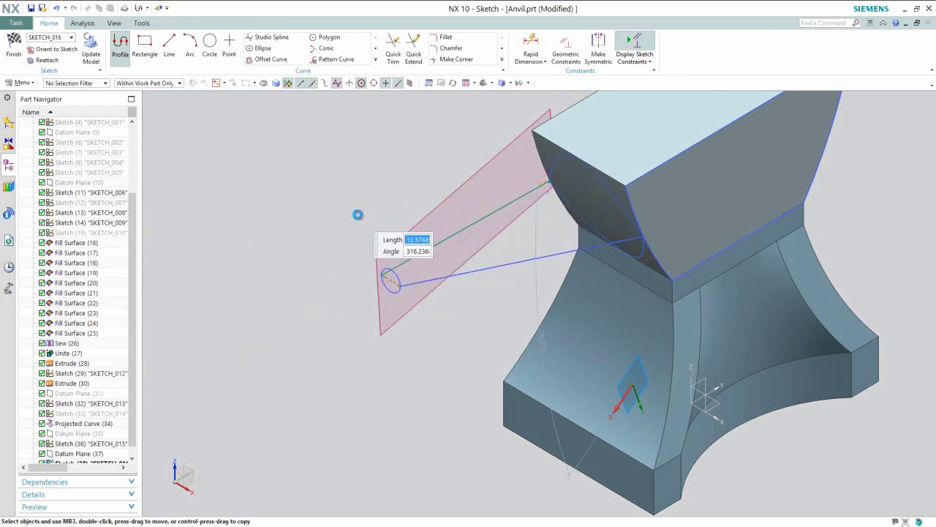
# Step: Pull the far-side line's outer endpoint away and constrain it coincident with the far end of the small circle's reference line
pyautogui.middleClick(273, 234)
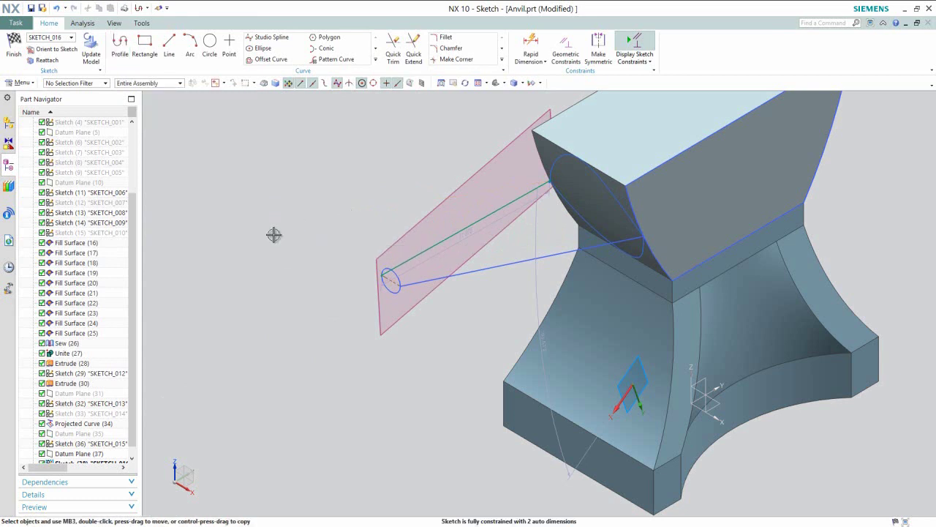
pyautogui.scroll(5, 549, 180)
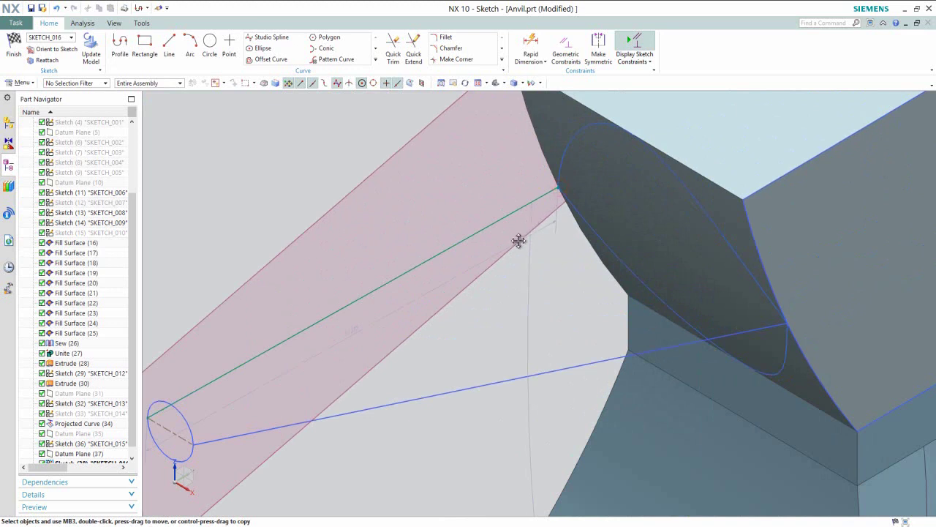
pyautogui.scroll(-2, 519, 241)
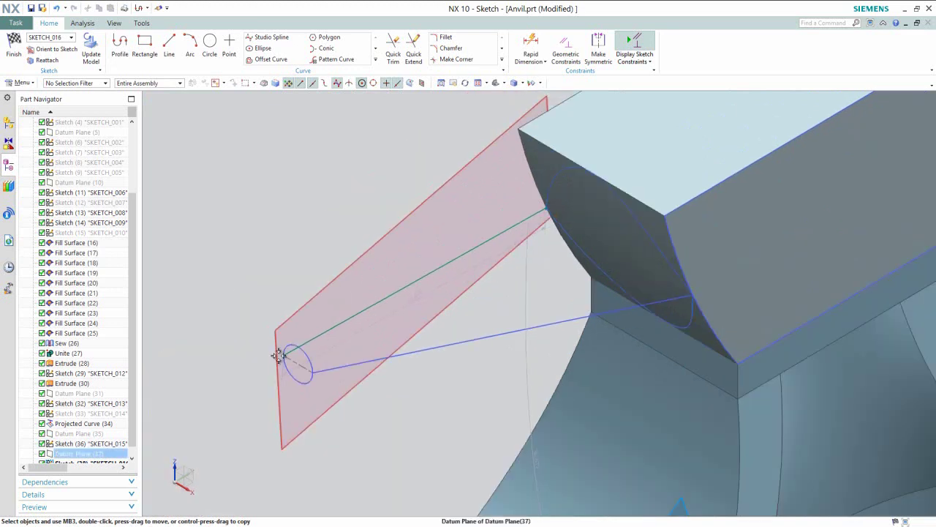
pyautogui.moveTo(278, 356)
pyautogui.mouseDown()
pyautogui.moveTo(287, 358)
pyautogui.moveTo(243, 297)
pyautogui.mouseUp()
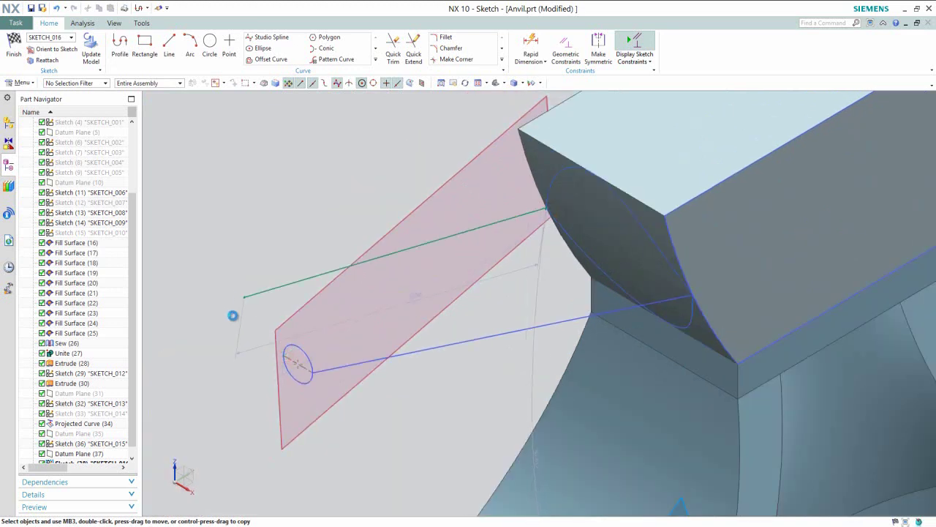
pyautogui.click(244, 297)
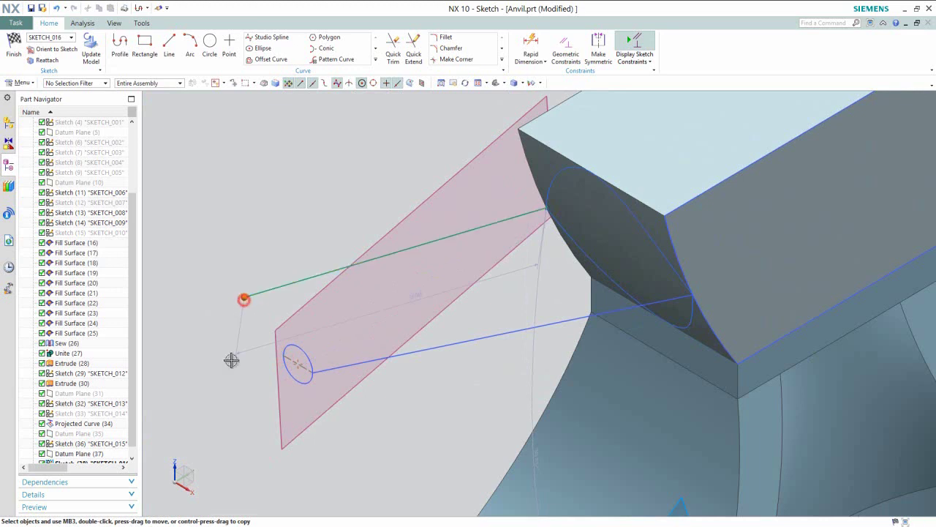
pyautogui.click(285, 355)
pyautogui.click(304, 336)
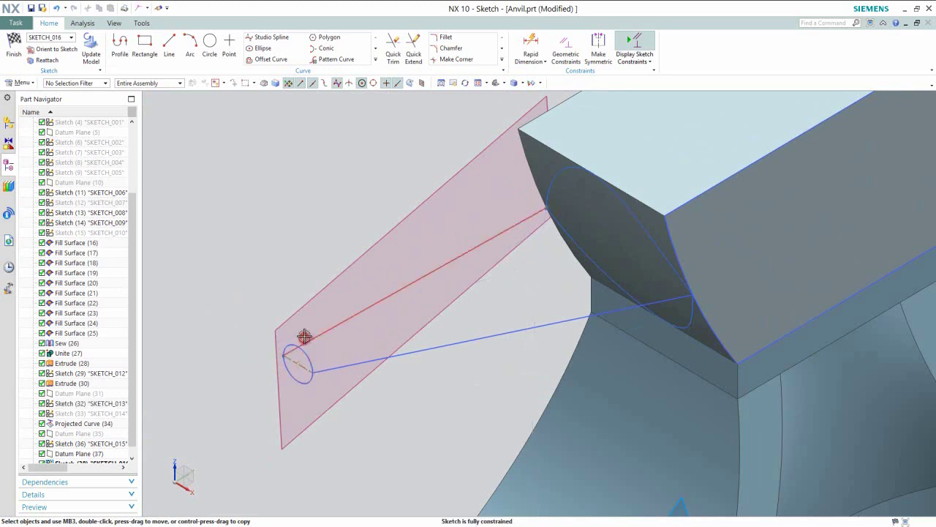
# Step: Finish the far-side line sketch, hide its datum plane and save the part
pyautogui.rightClick(278, 249)
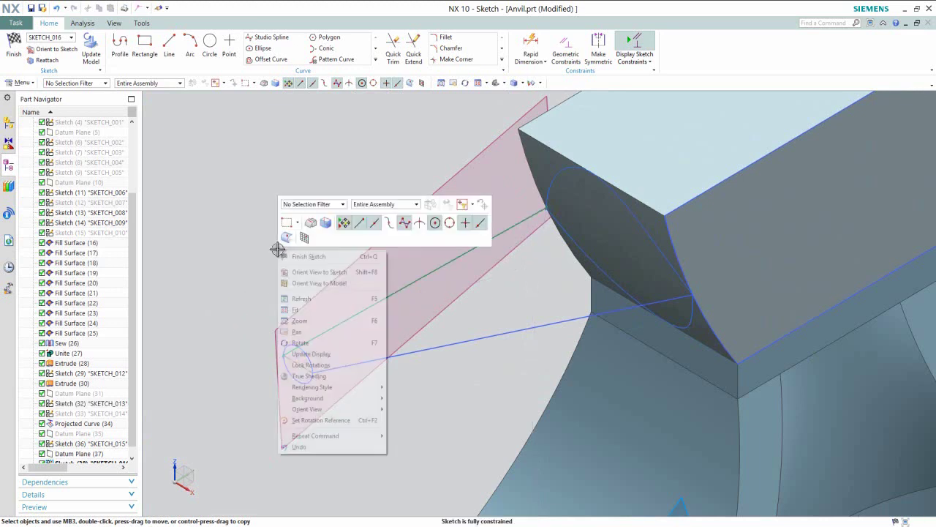
pyautogui.click(285, 254)
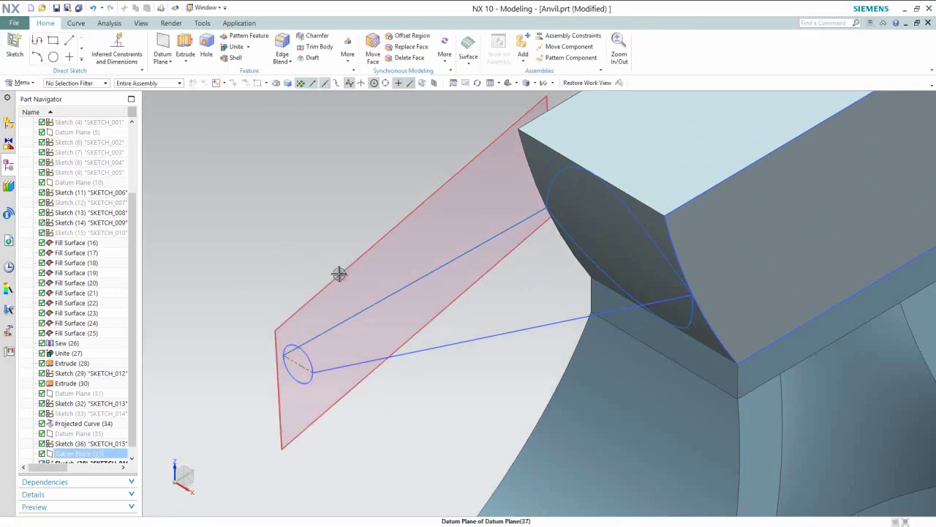
pyautogui.rightClick(339, 274)
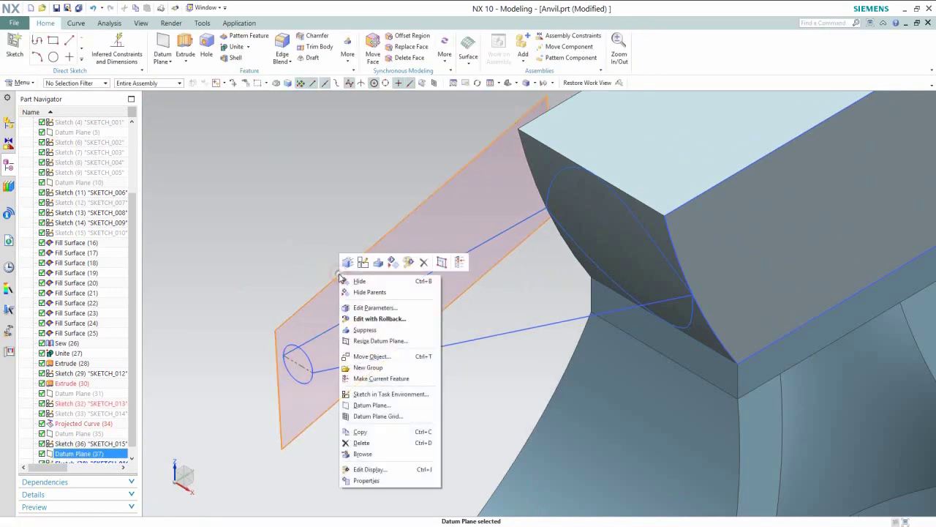
pyautogui.click(386, 263)
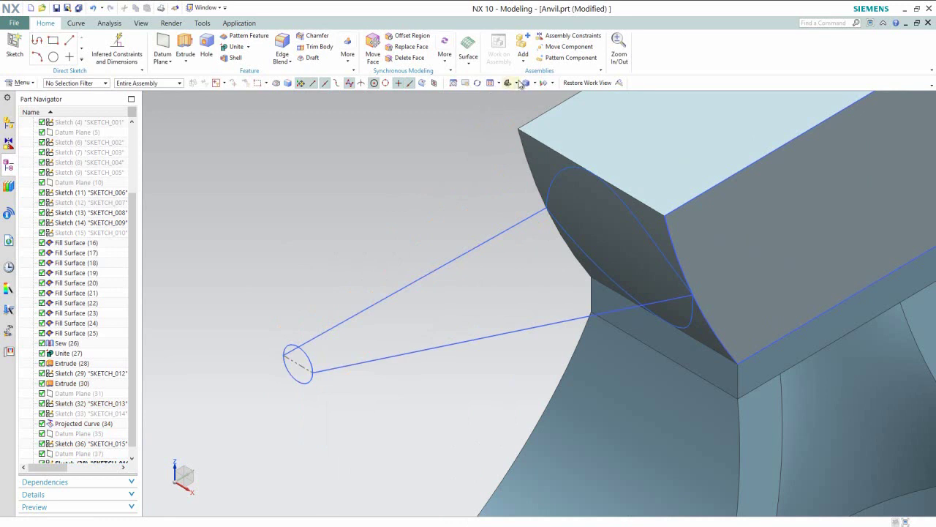
pyautogui.click(519, 83)
pyautogui.click(540, 97)
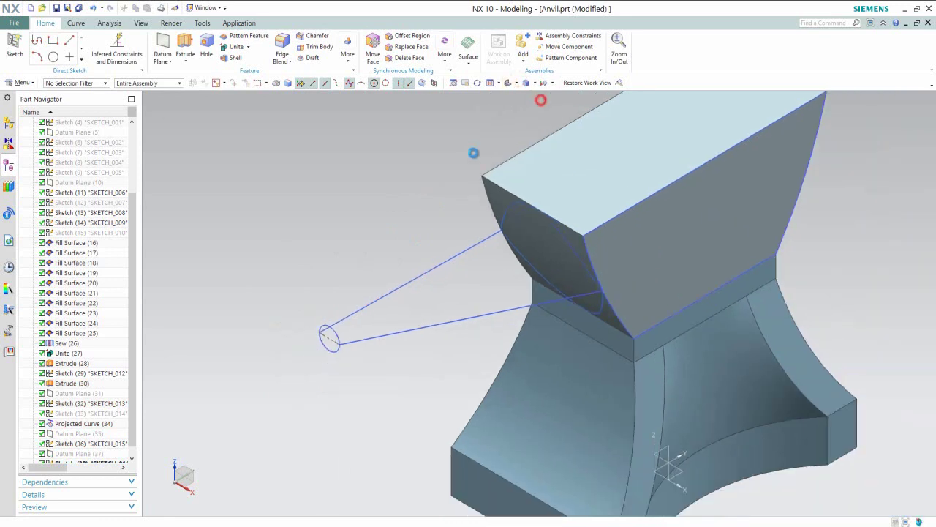
pyautogui.hotkey('ctrl', 's')
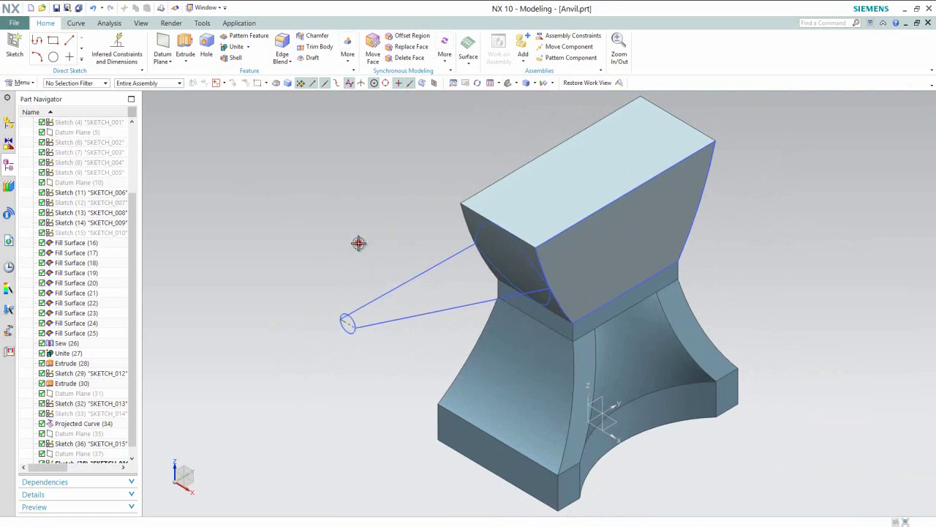
# Step: Start a Swept feature with both projected profile splines as the first section and the small circle as the second section
pyautogui.click(469, 64)
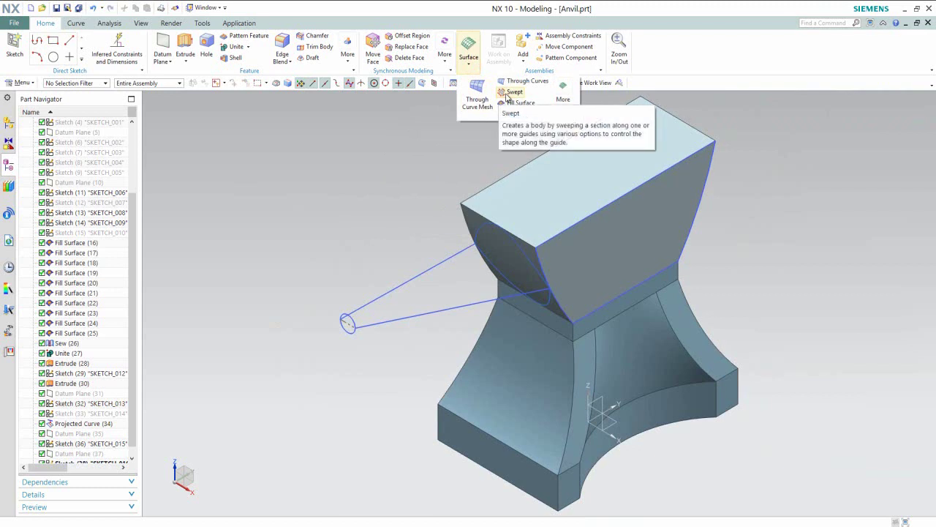
pyautogui.click(511, 92)
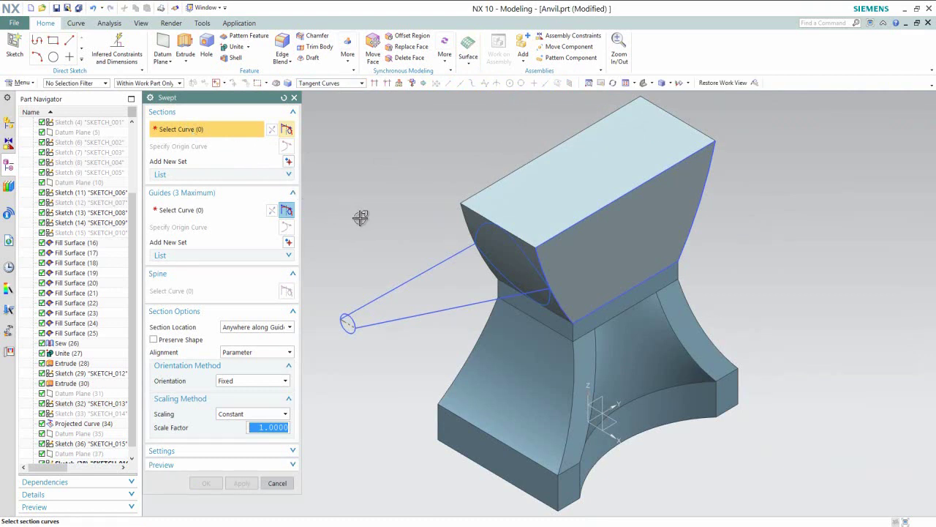
pyautogui.click(516, 247)
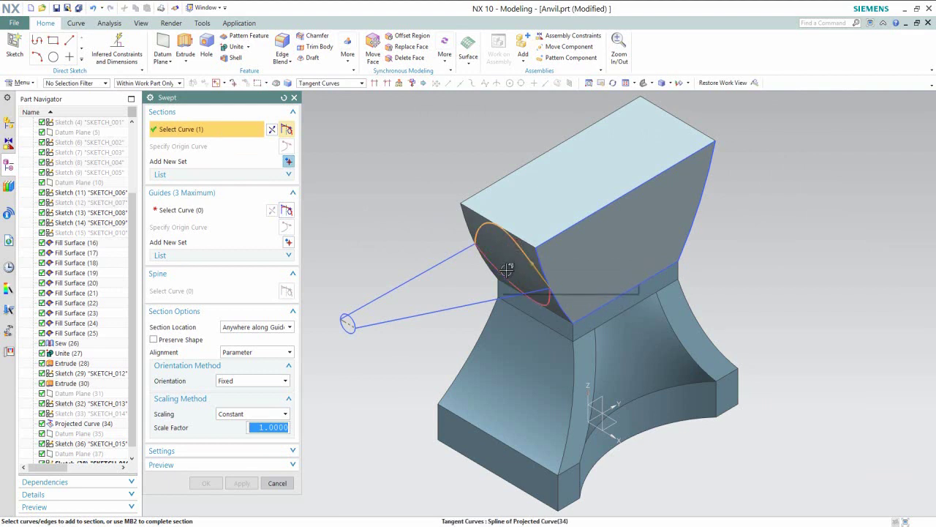
pyautogui.click(506, 270)
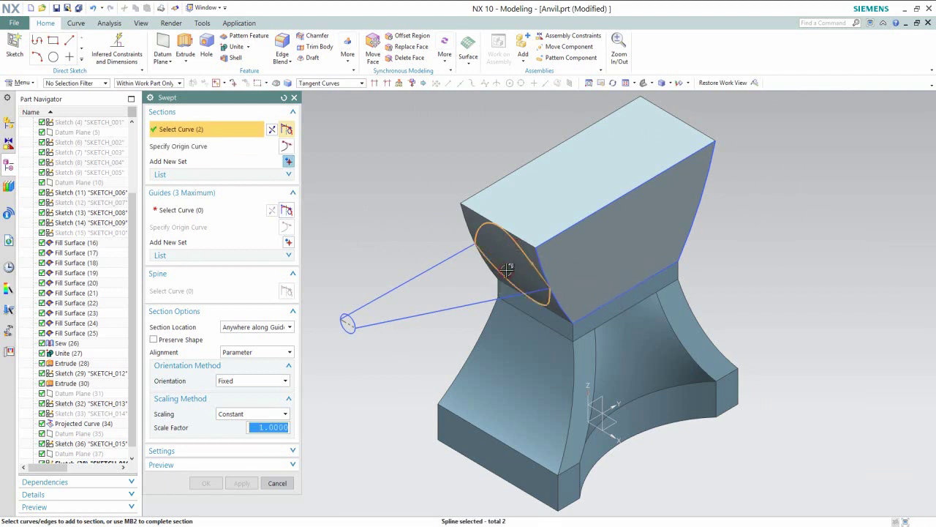
pyautogui.middleClick(442, 288)
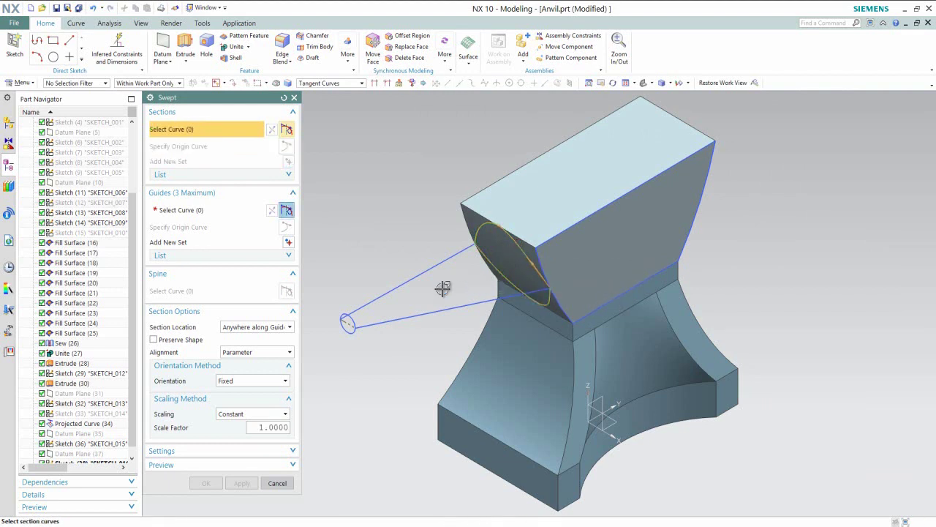
pyautogui.click(290, 175)
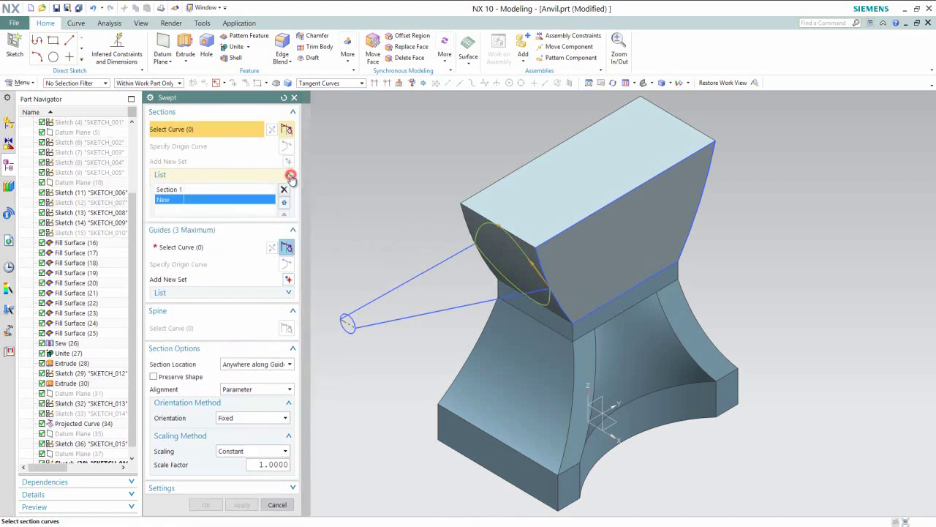
pyautogui.click(351, 319)
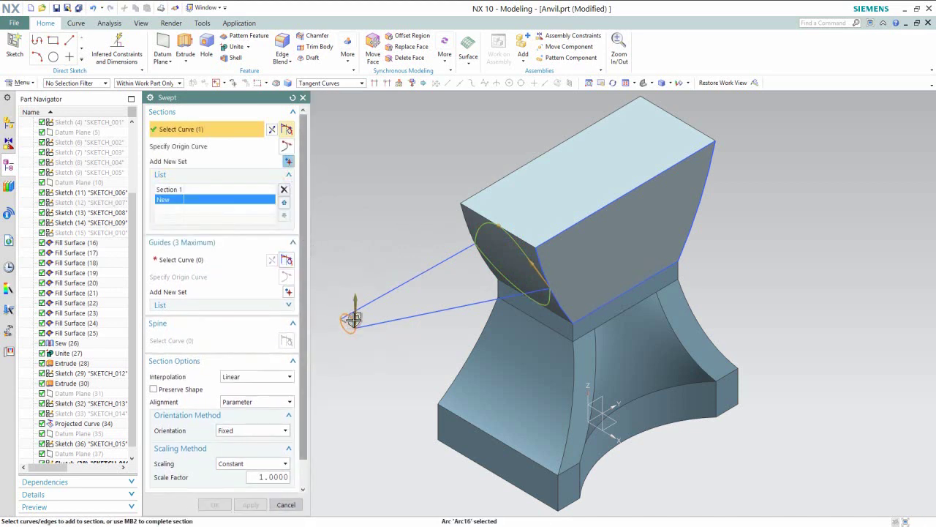
pyautogui.middleClick(375, 308)
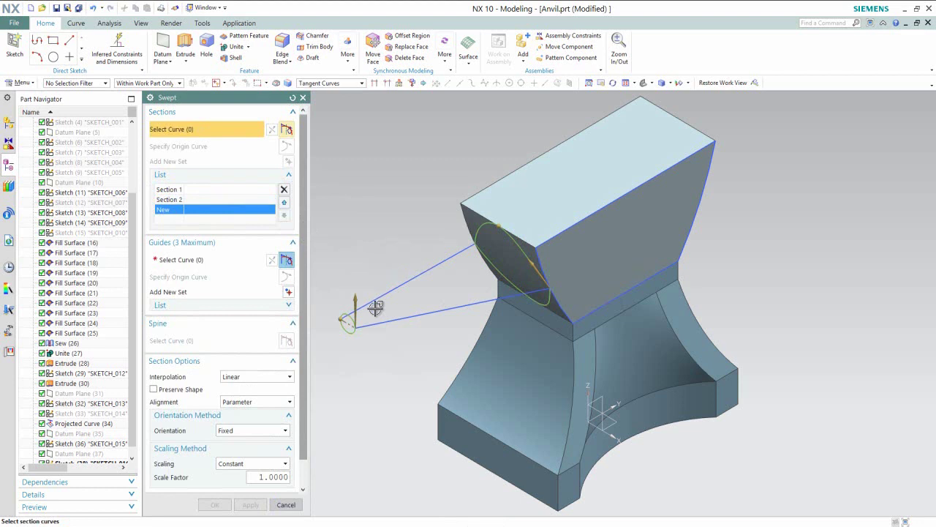
# Step: Set the far-side and near-side lines as two separate guides and create the swept horn with linear interpolation
pyautogui.click(192, 261)
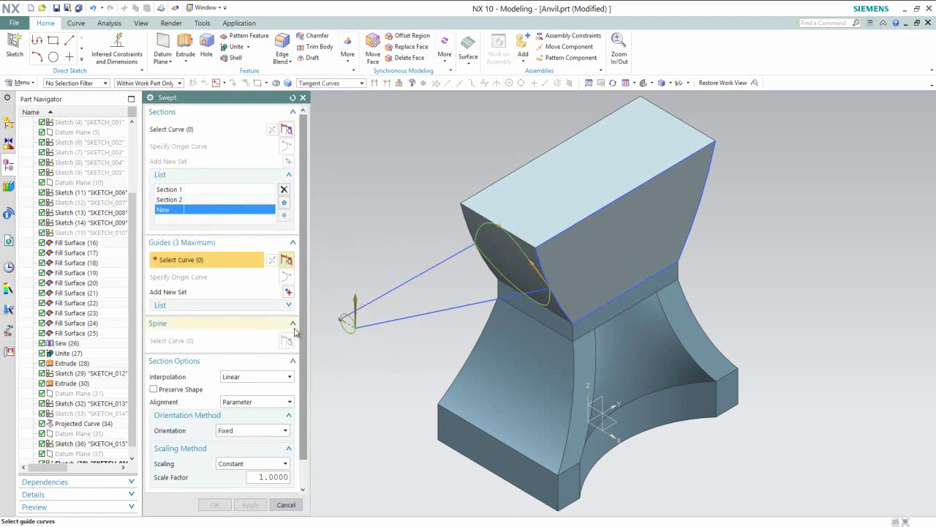
pyautogui.click(386, 298)
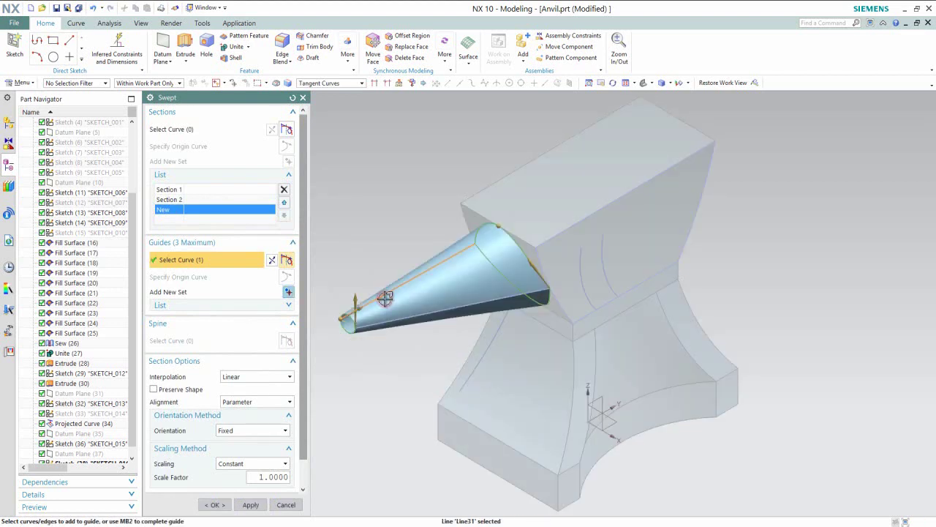
pyautogui.click(289, 303)
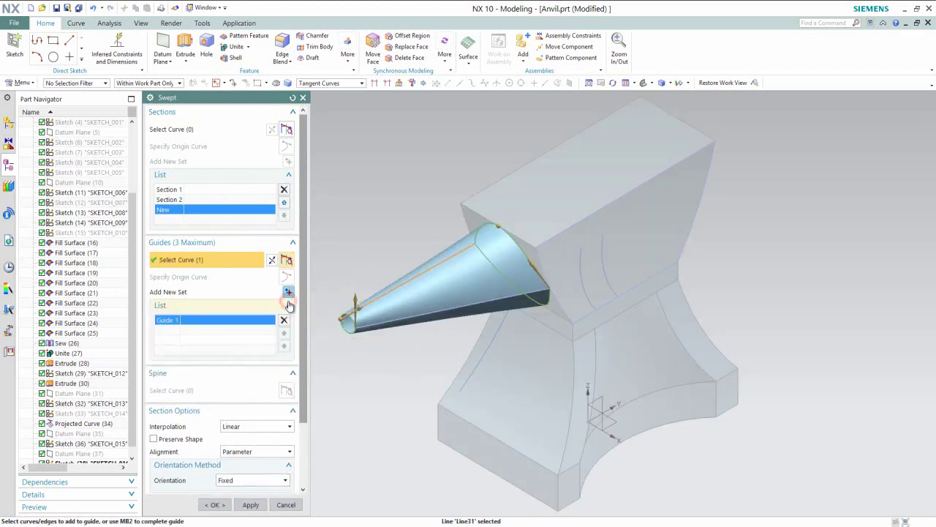
pyautogui.middleClick(338, 338)
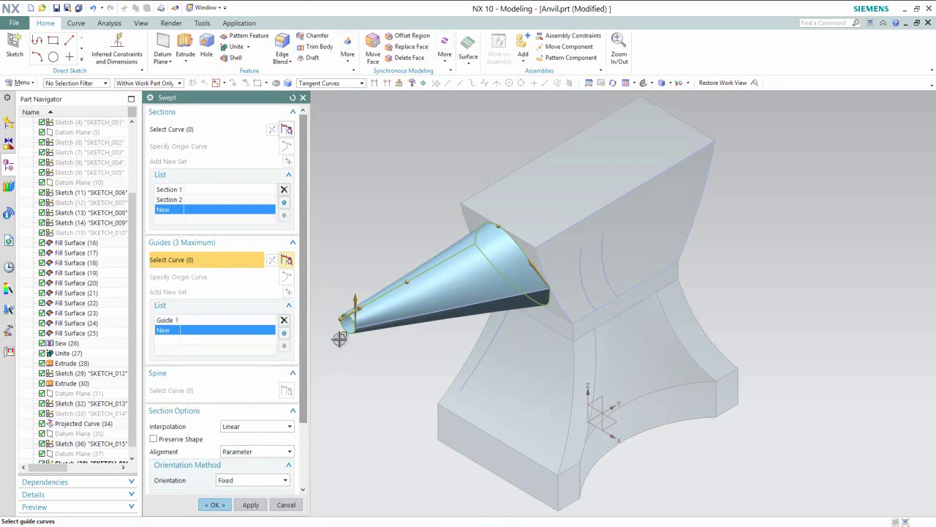
pyautogui.click(382, 325)
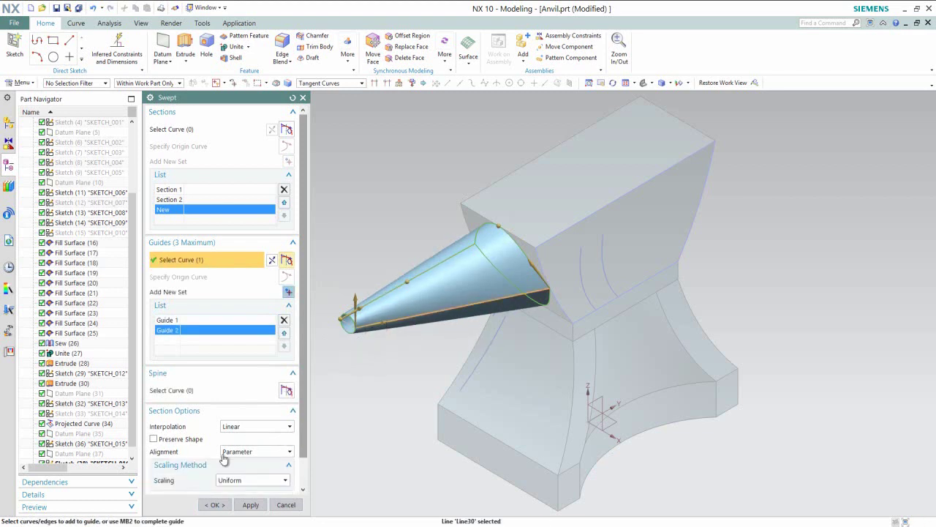
pyautogui.click(214, 504)
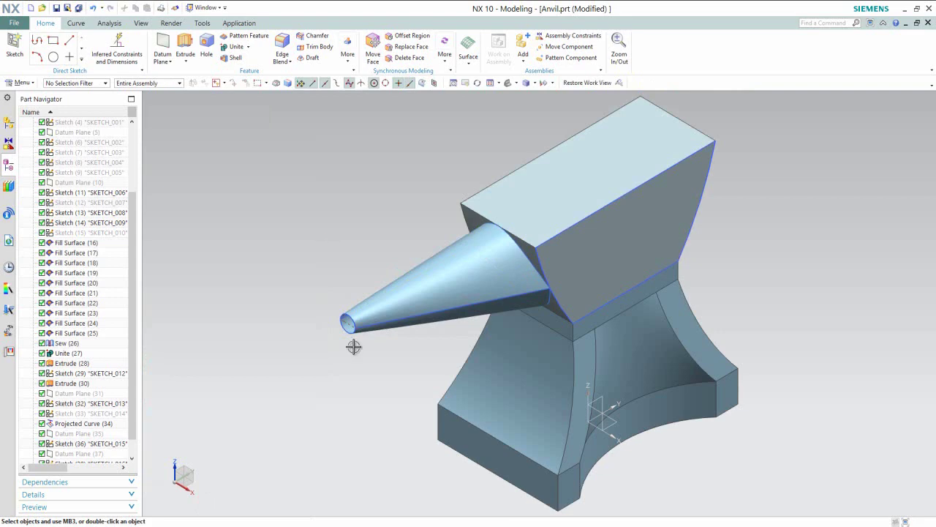
# Step: Save the part and hide the extruded upper block to expose the horn's large end
pyautogui.moveTo(353, 347); pyautogui.dragTo(389, 322, button='middle')
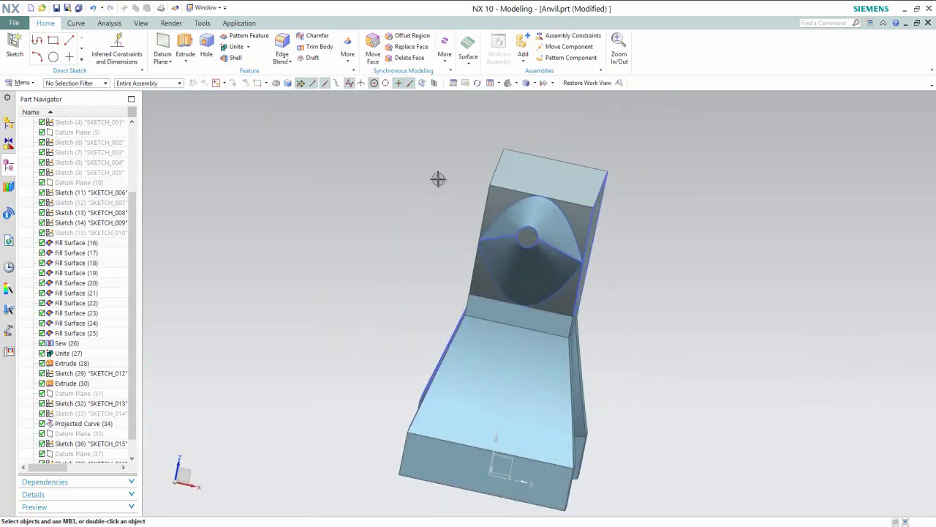
pyautogui.click(574, 82)
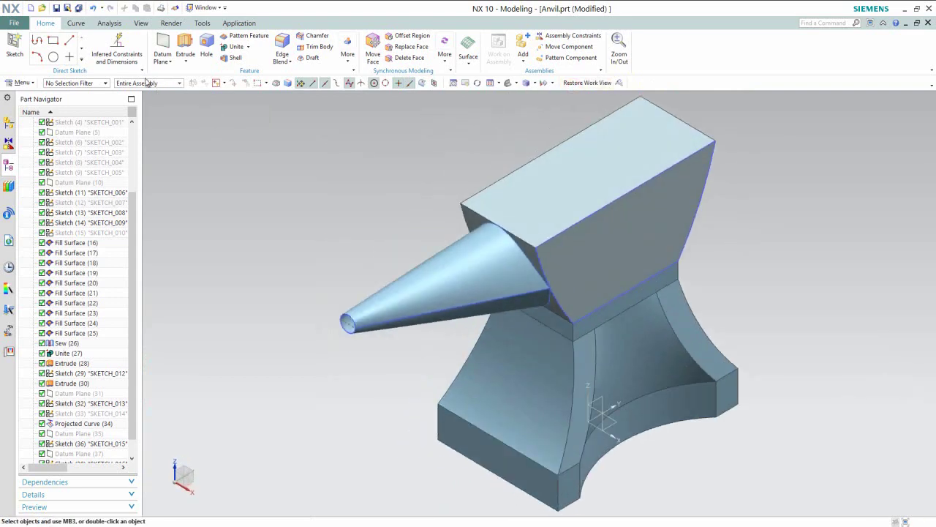
pyautogui.click(56, 7)
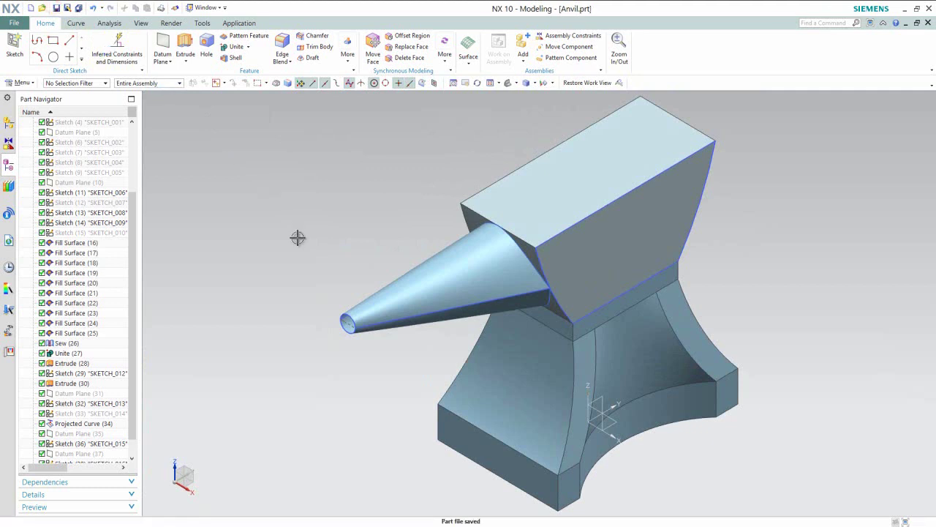
pyautogui.click(327, 252)
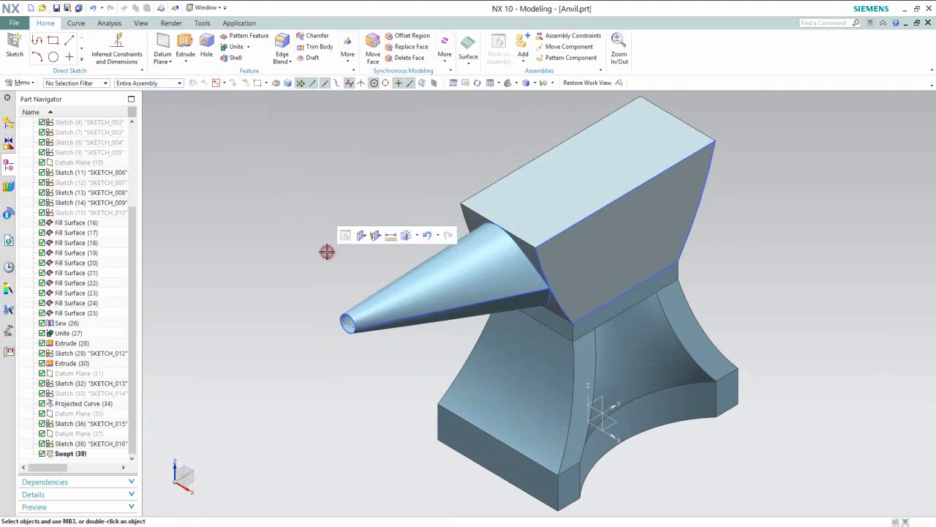
pyautogui.click(542, 211)
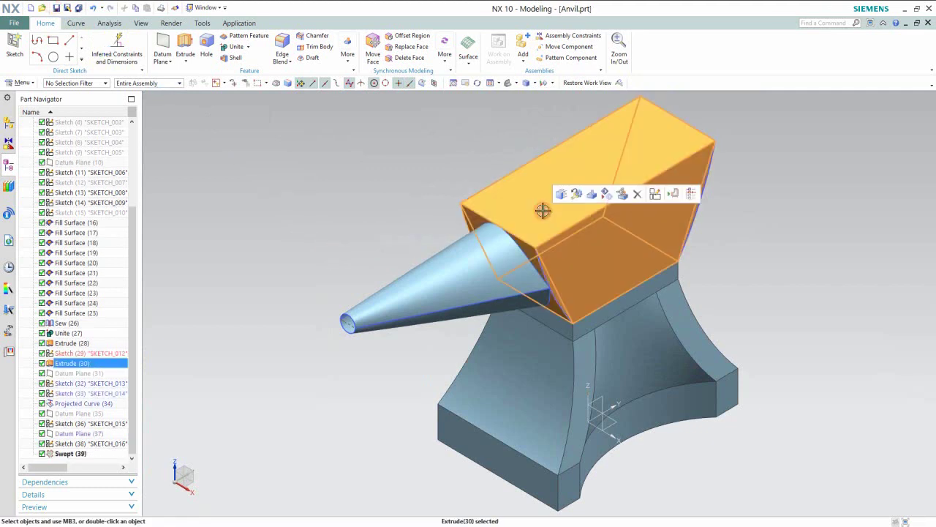
pyautogui.click(605, 195)
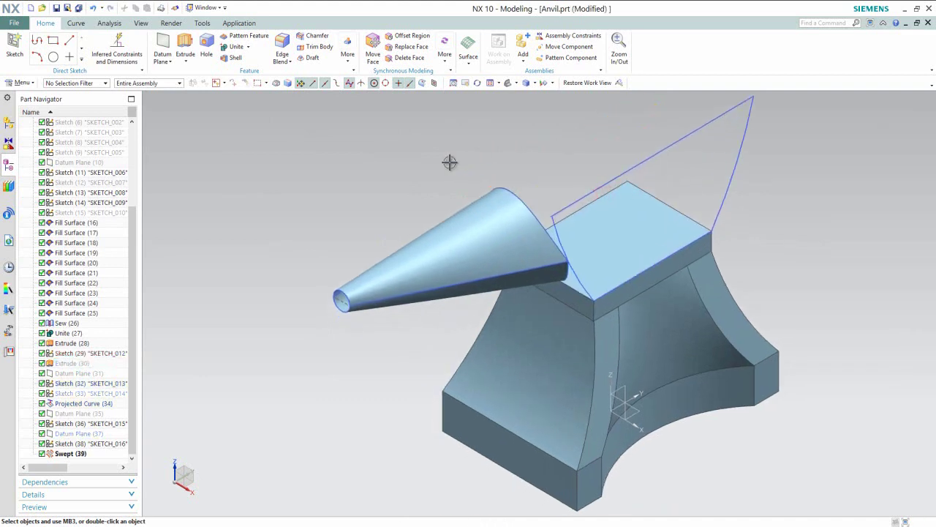
# Step: Close the small open end of the horn with a fill surface bounded by the small circle
pyautogui.click(470, 65)
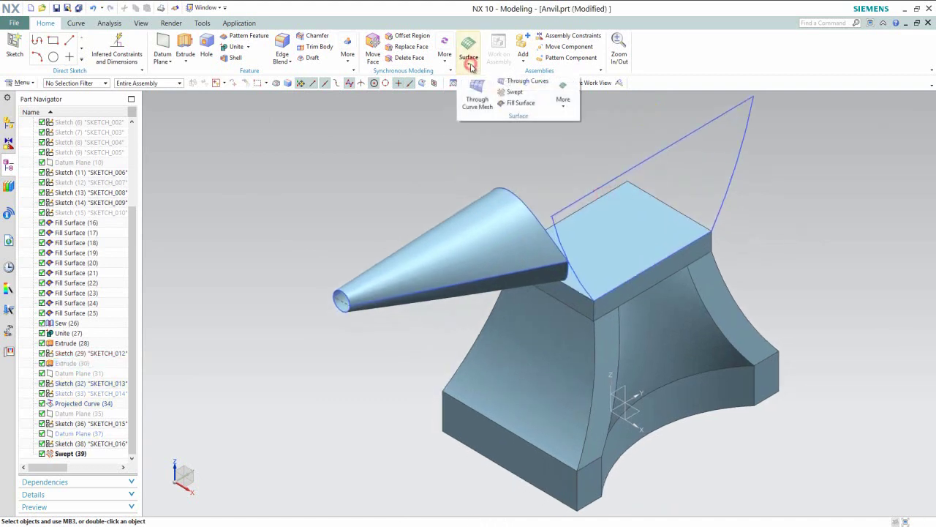
pyautogui.click(519, 102)
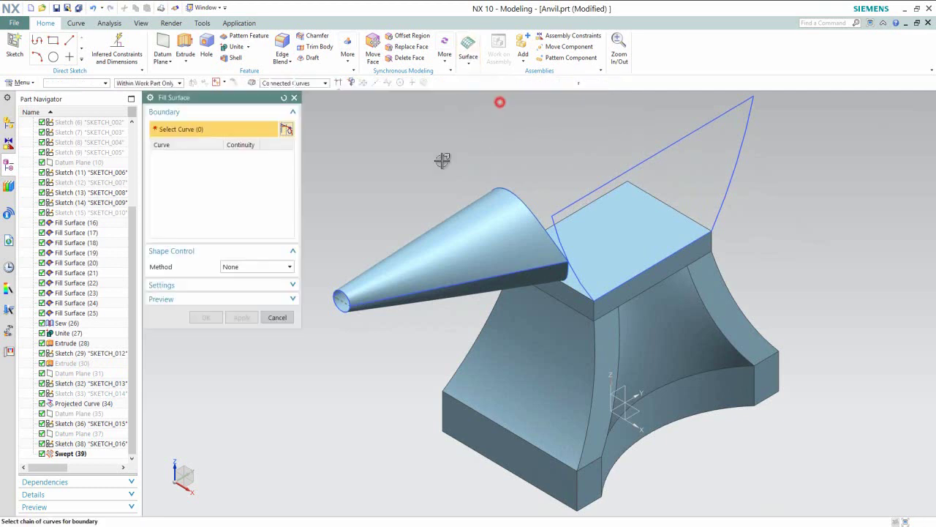
pyautogui.click(342, 291)
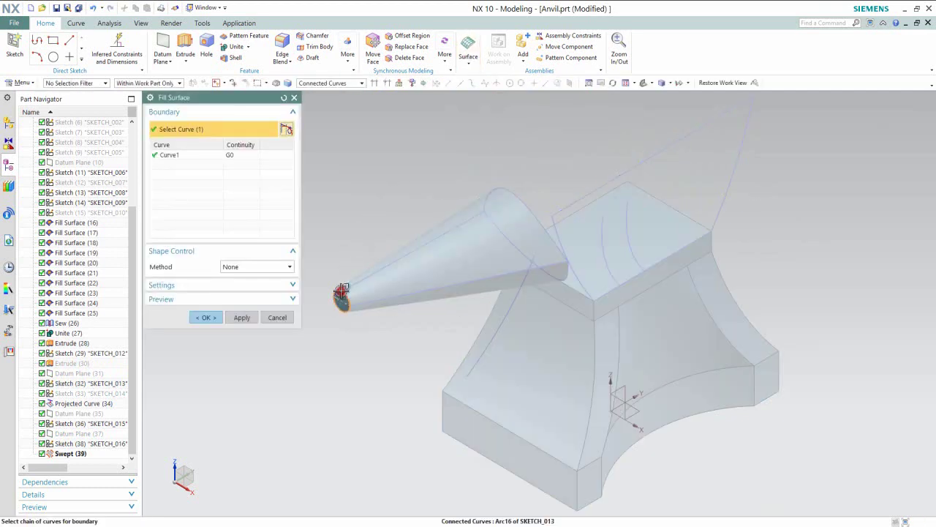
pyautogui.click(242, 317)
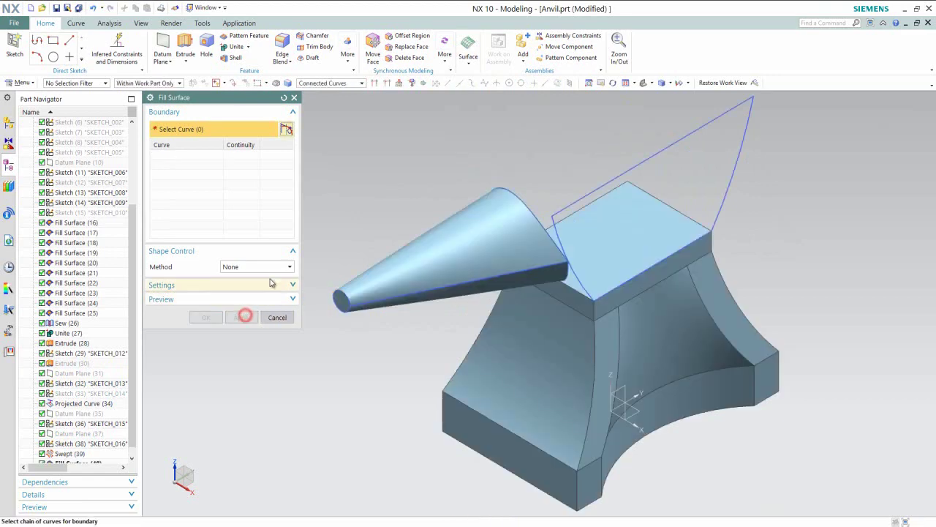
# Step: Close the large open end of the horn with a fill surface bounded by the two projected profile splines
pyautogui.moveTo(540, 176); pyautogui.dragTo(506, 200, button='middle')
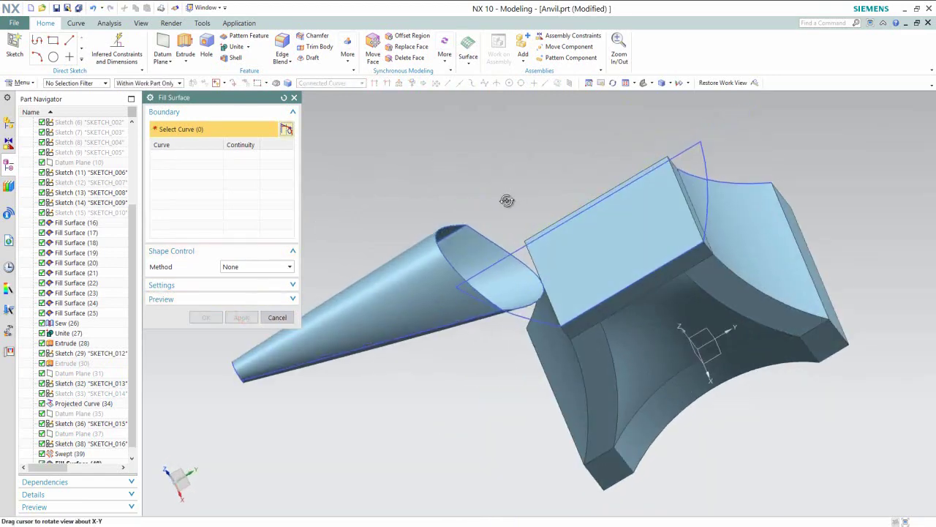
pyautogui.click(446, 223)
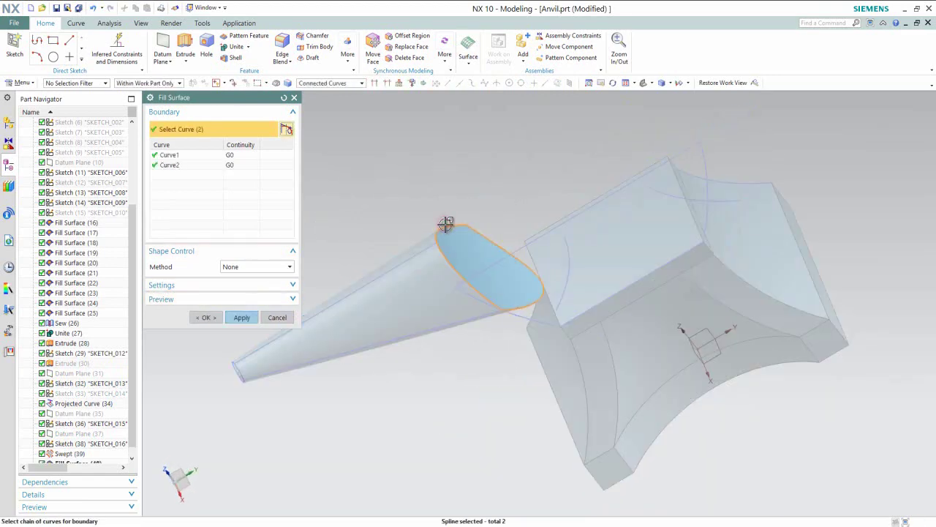
pyautogui.click(234, 317)
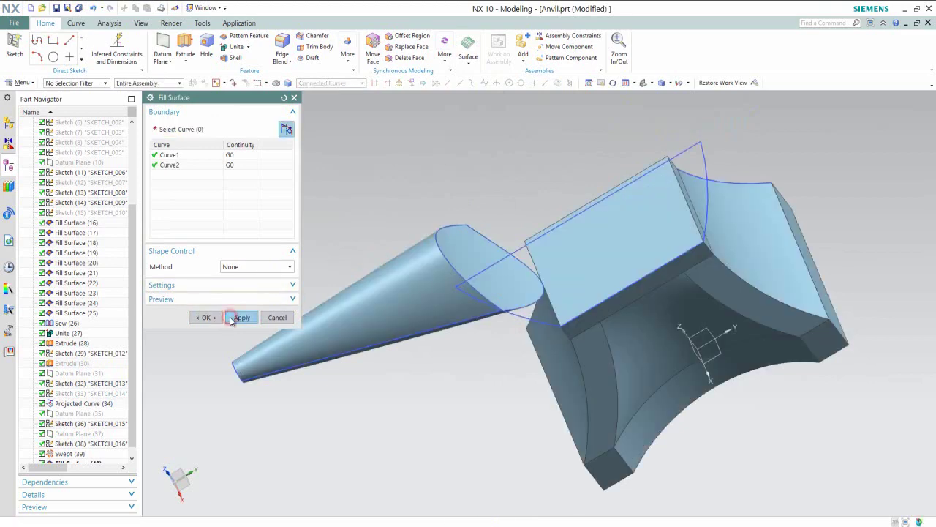
pyautogui.click(277, 317)
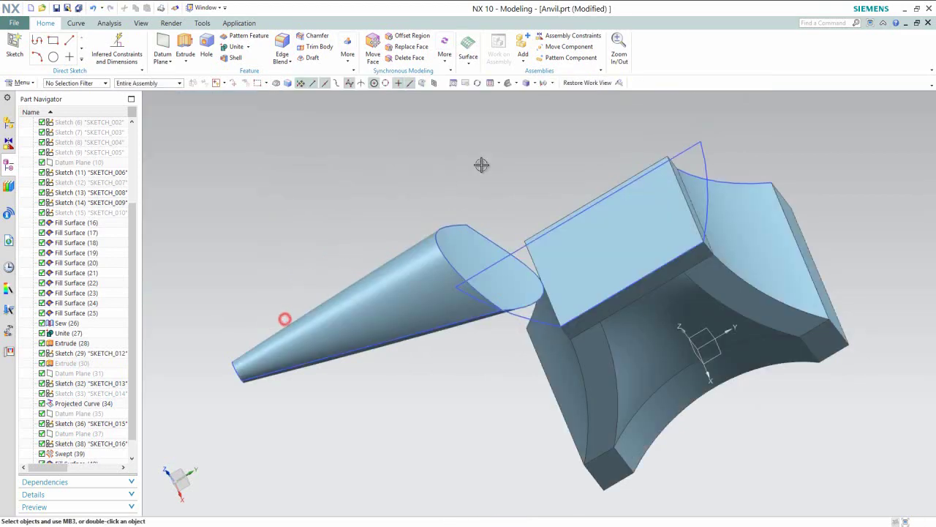
pyautogui.click(582, 83)
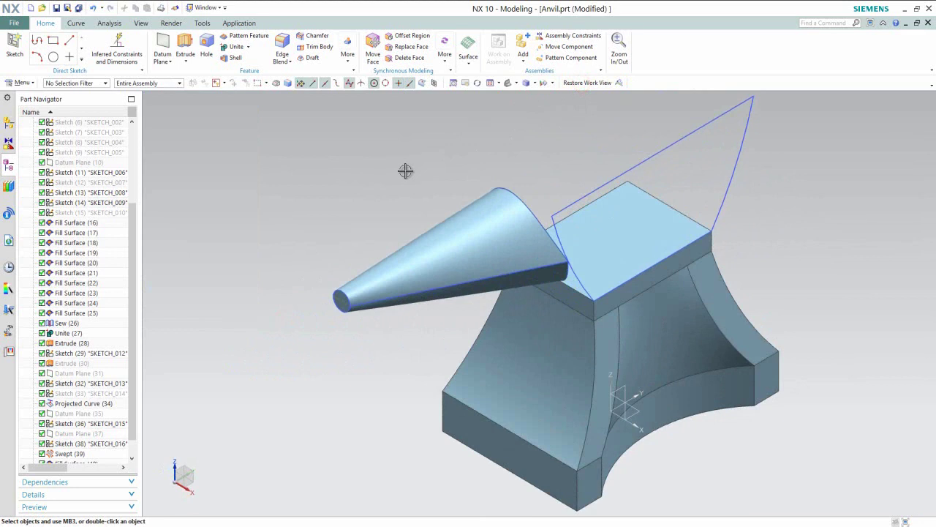
# Step: Sew the small end fill surface as target with the swept horn and the large end fill surface as tools
pyautogui.click(21, 82)
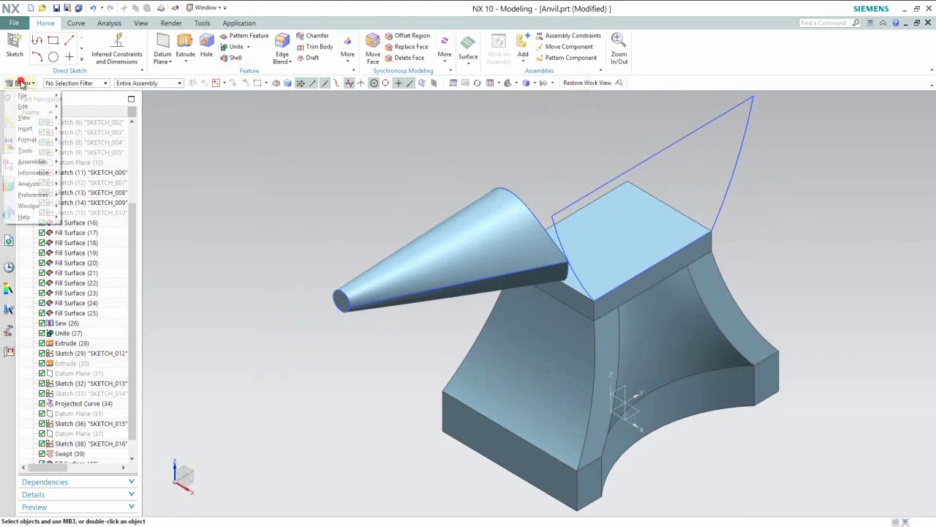
pyautogui.moveTo(31, 129)
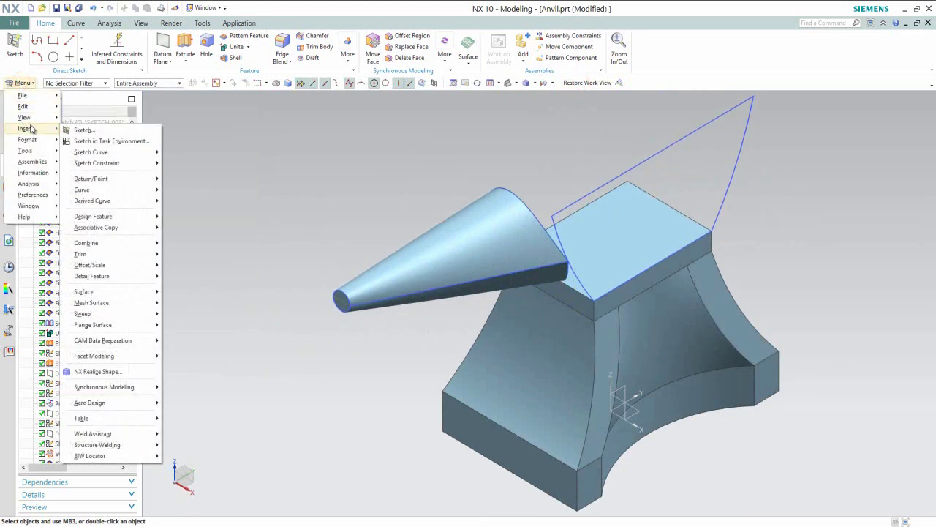
pyautogui.moveTo(148, 247)
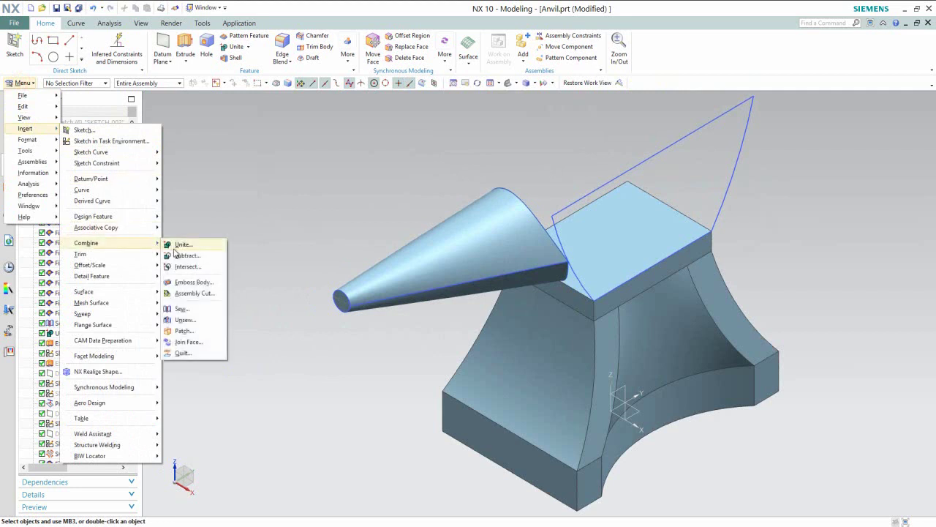
pyautogui.click(195, 305)
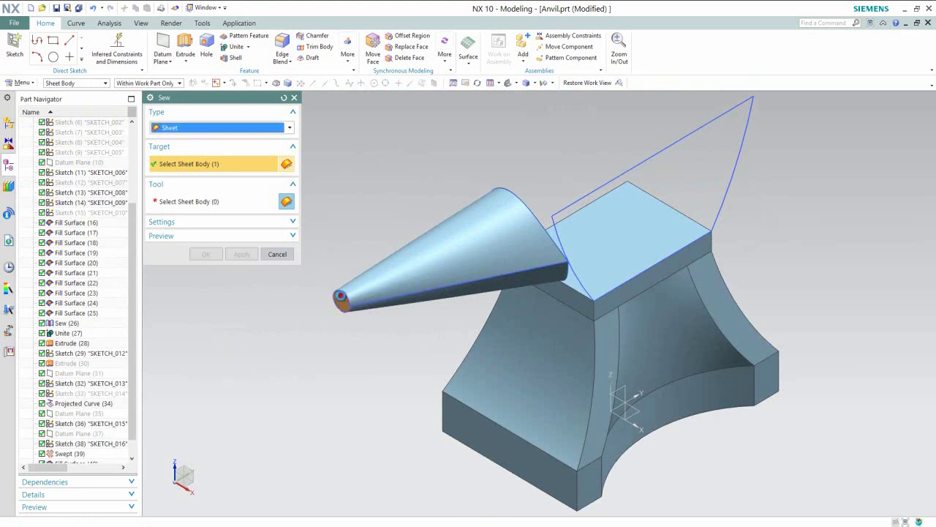
pyautogui.click(340, 296)
pyautogui.click(364, 279)
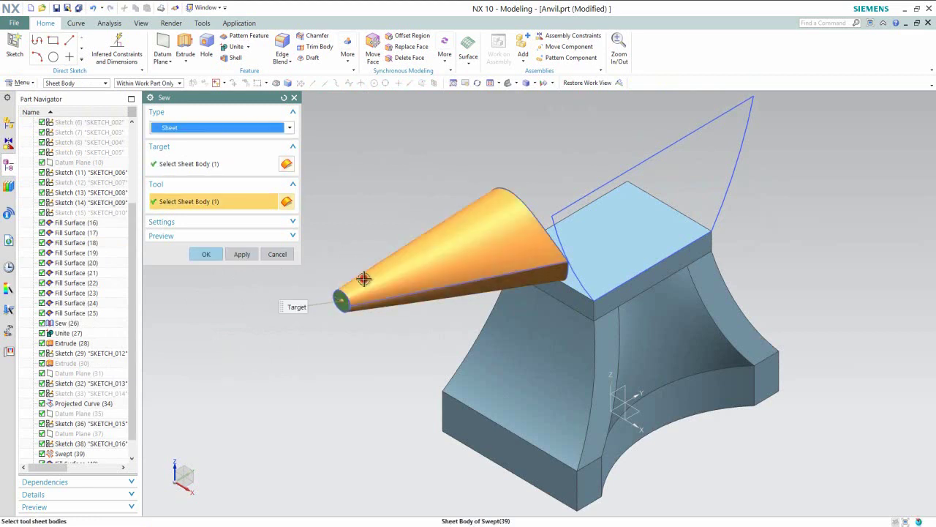
pyautogui.moveTo(447, 307); pyautogui.dragTo(418, 324, button='middle')
pyautogui.click(427, 270)
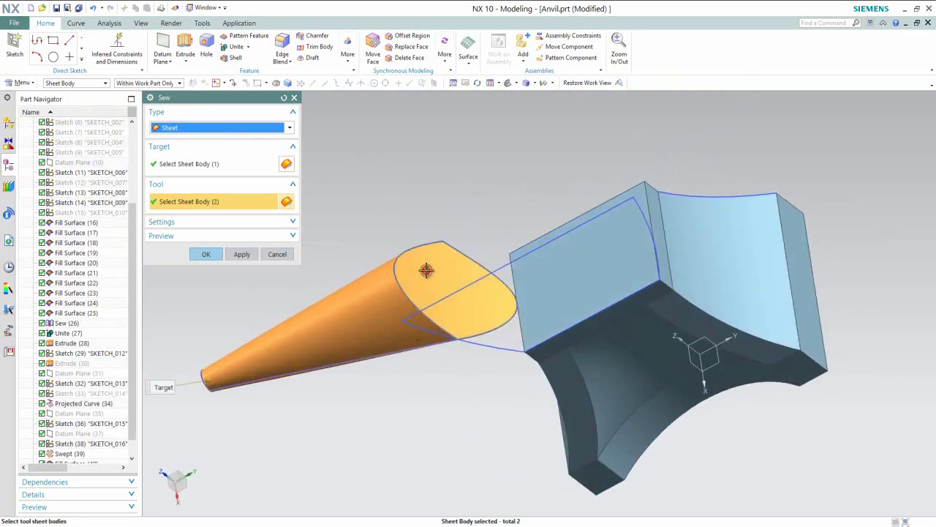
pyautogui.click(206, 254)
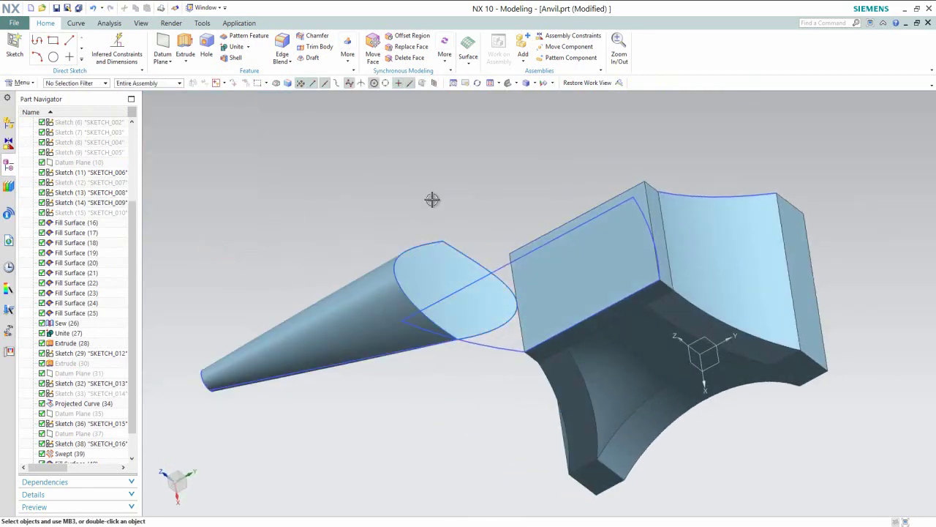
pyautogui.click(587, 83)
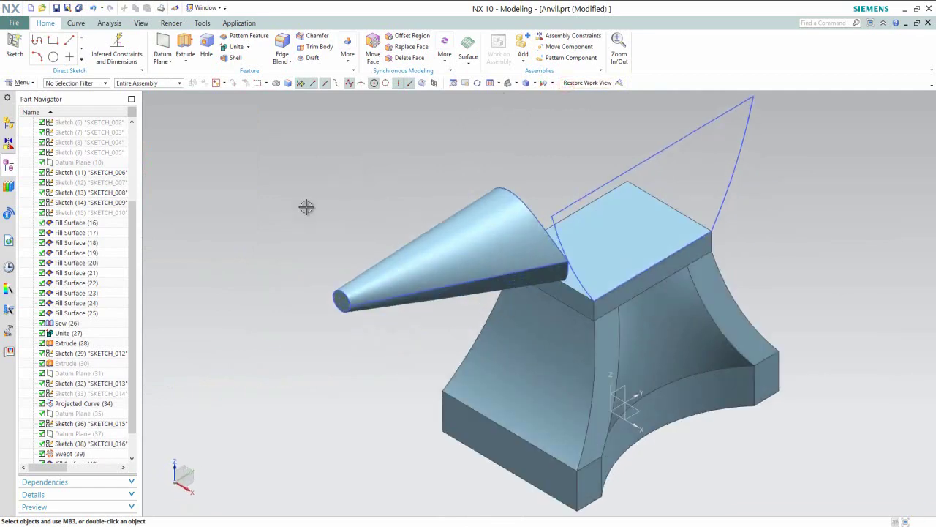
# Step: Show the hidden extruded upper block again and save the part
pyautogui.moveTo(134, 340); pyautogui.dragTo(135, 299)
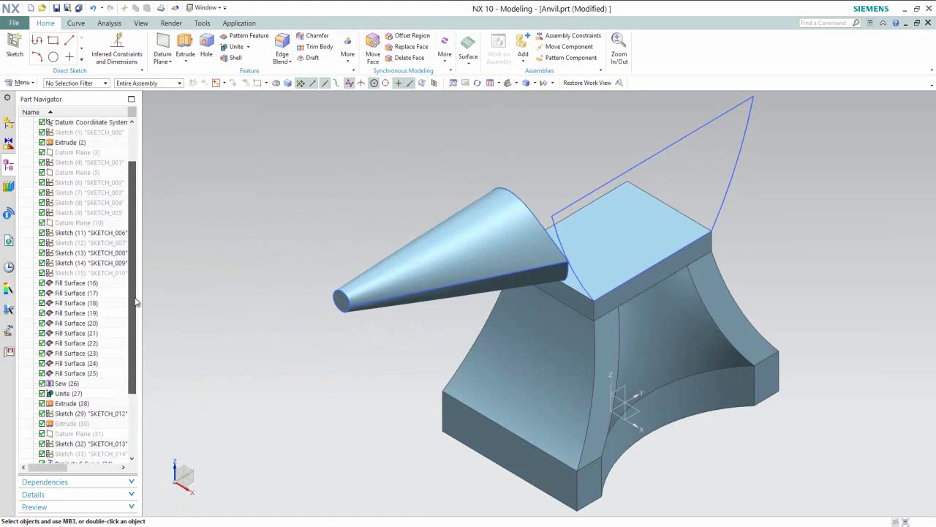
pyautogui.click(67, 424)
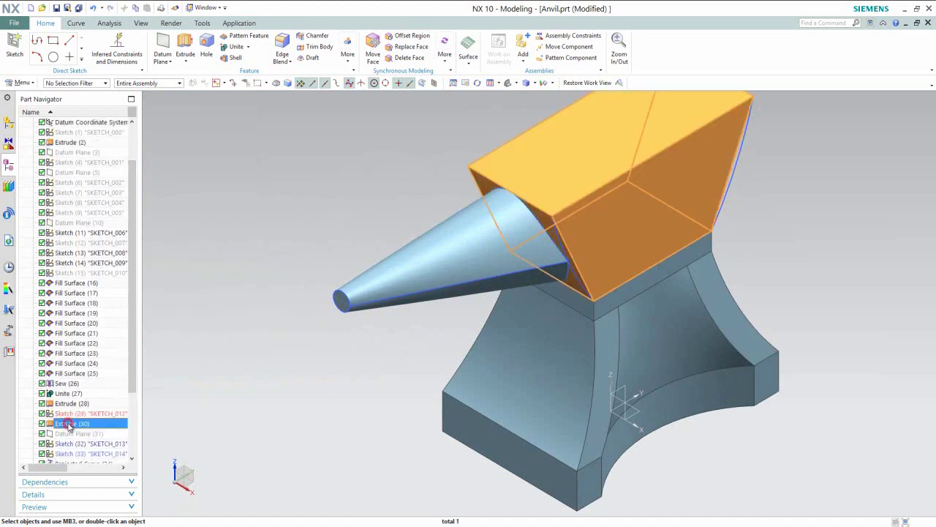
pyautogui.rightClick(68, 426)
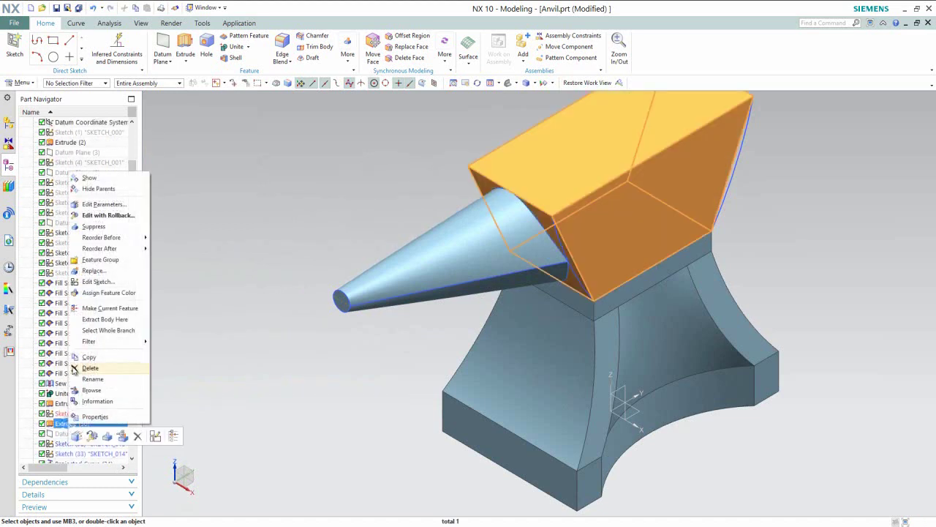
pyautogui.click(90, 177)
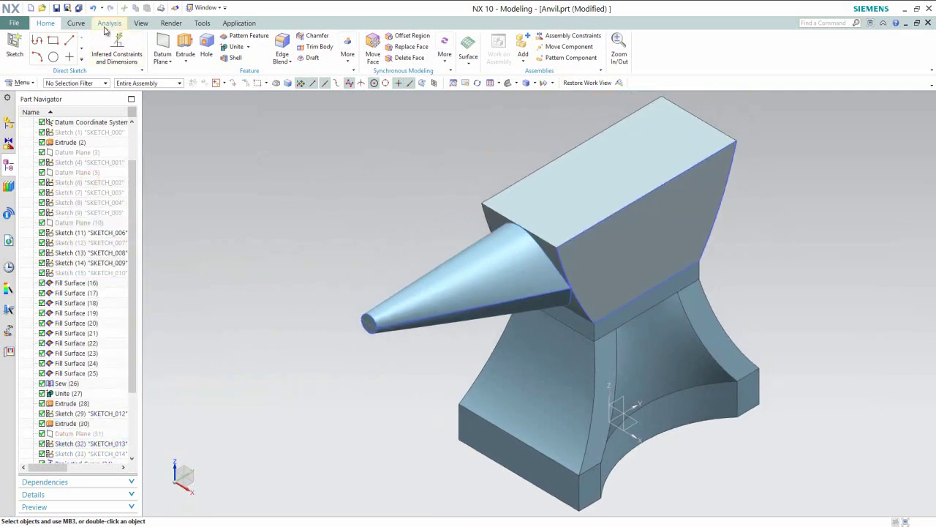
pyautogui.hotkey('ctrl', 's')
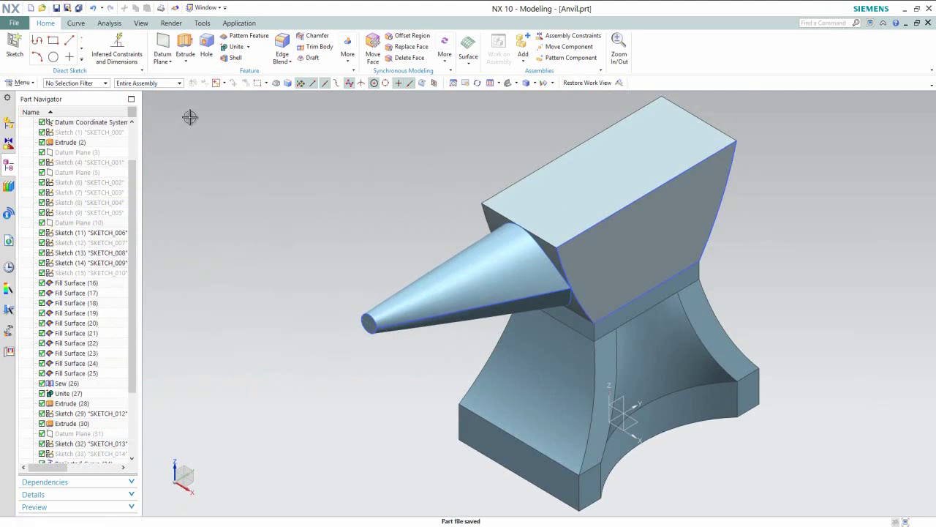
# Step: Turn on the clip section view and unite the horn as target with the upper block as tool
pyautogui.click(141, 22)
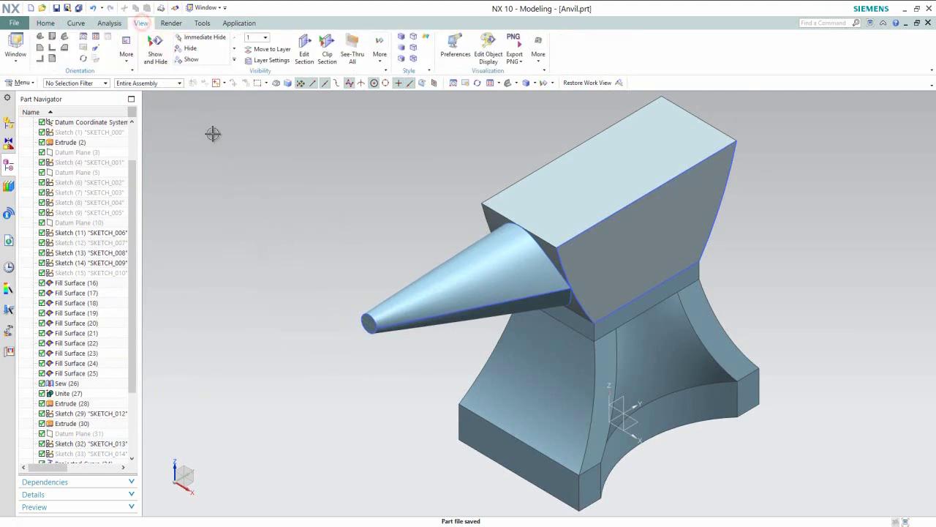
pyautogui.click(328, 53)
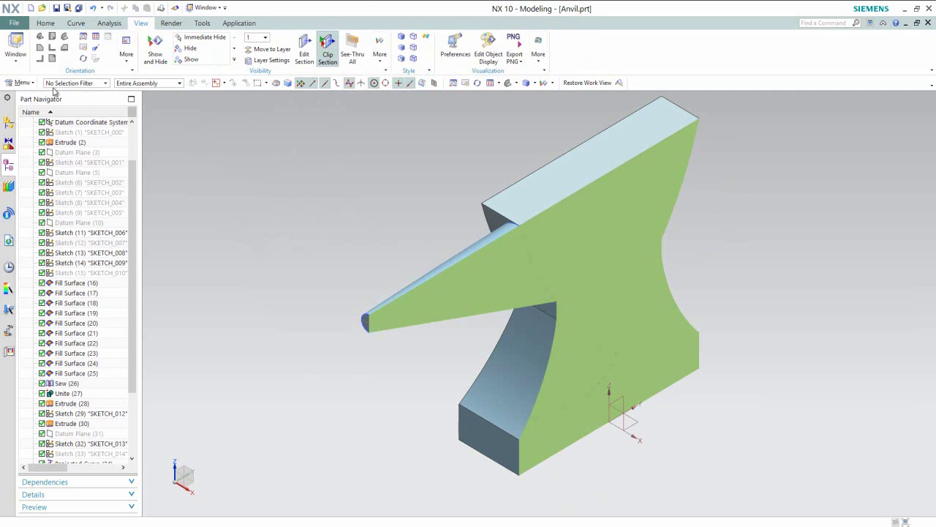
pyautogui.click(20, 82)
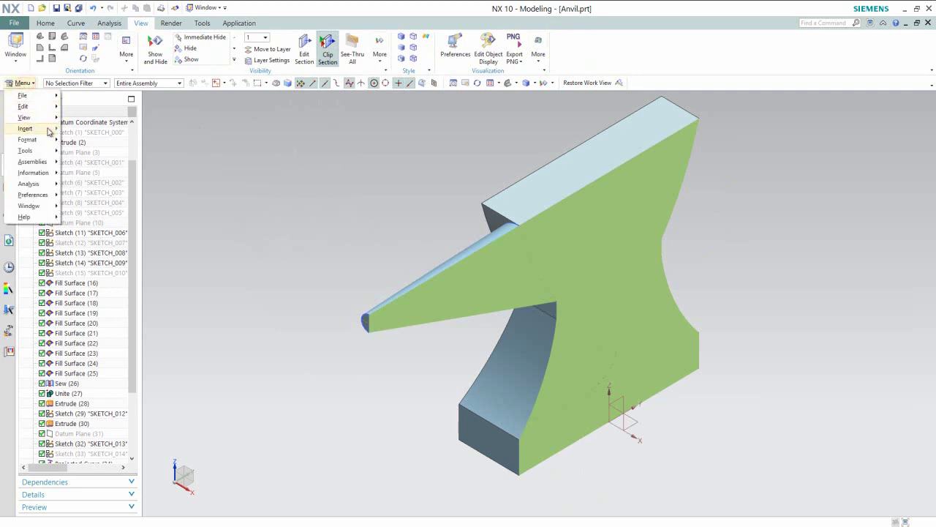
pyautogui.moveTo(49, 131)
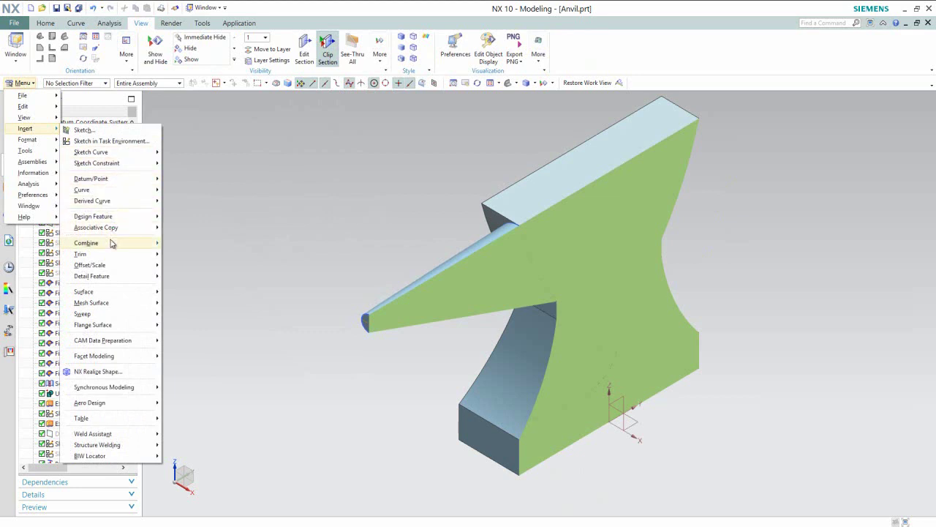
pyautogui.moveTo(121, 243)
pyautogui.click(167, 243)
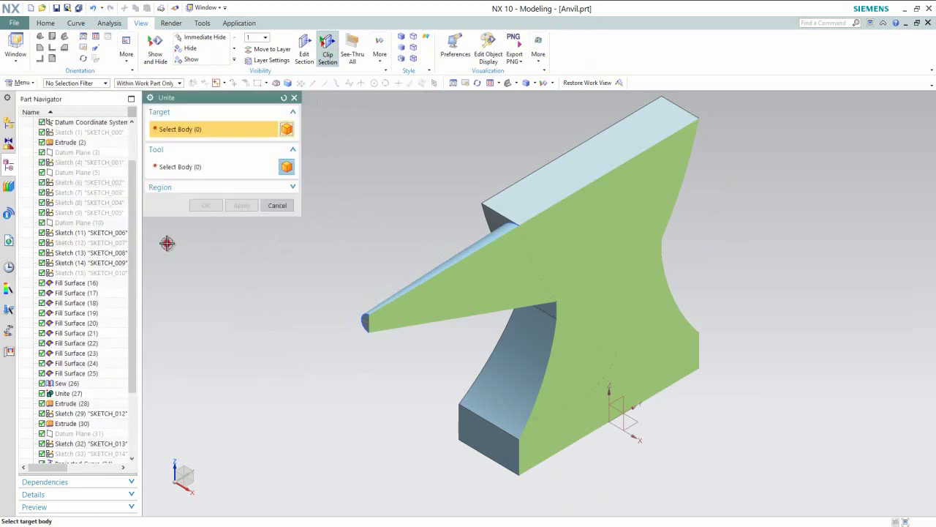
pyautogui.click(439, 268)
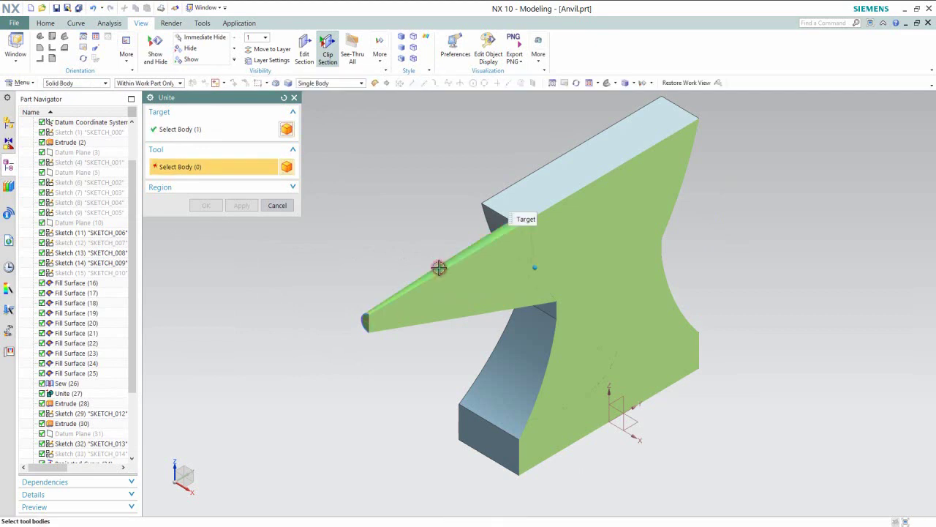
pyautogui.click(524, 192)
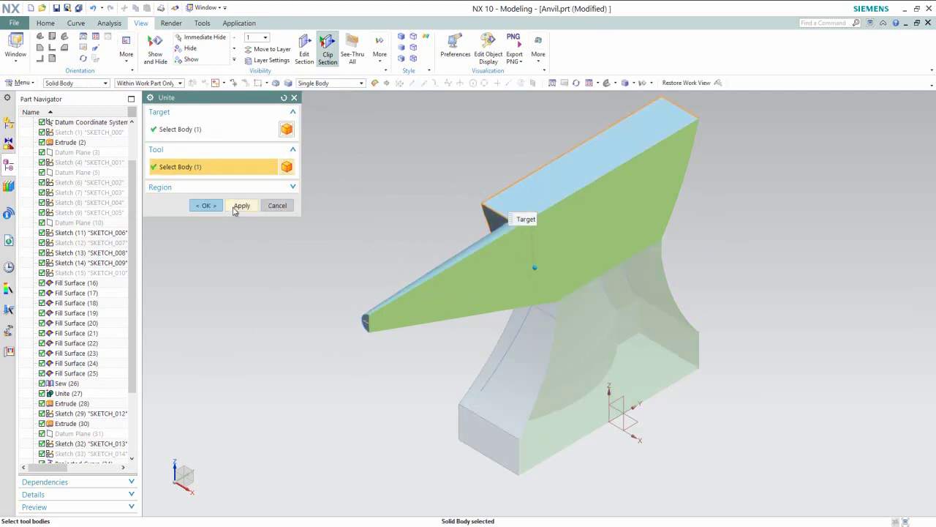
pyautogui.click(206, 204)
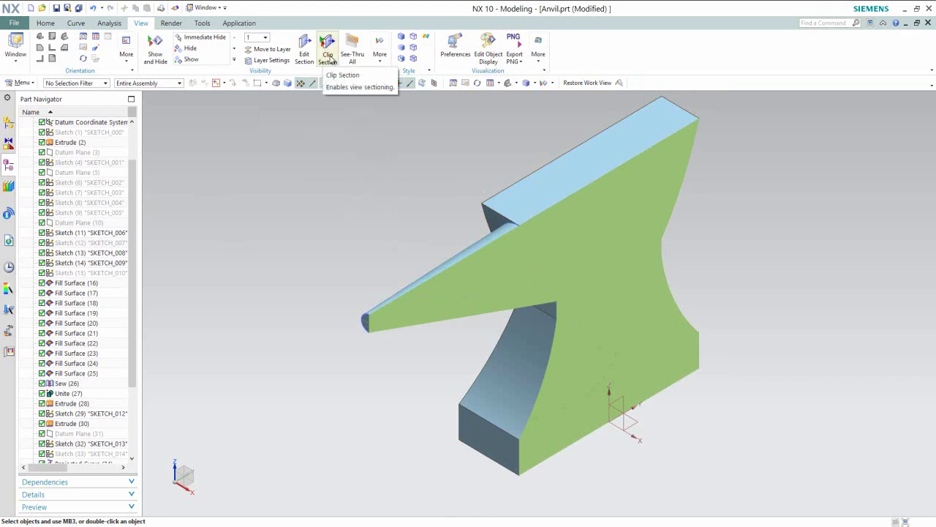
# Step: Turn off the clip section view and save the part
pyautogui.click(329, 57)
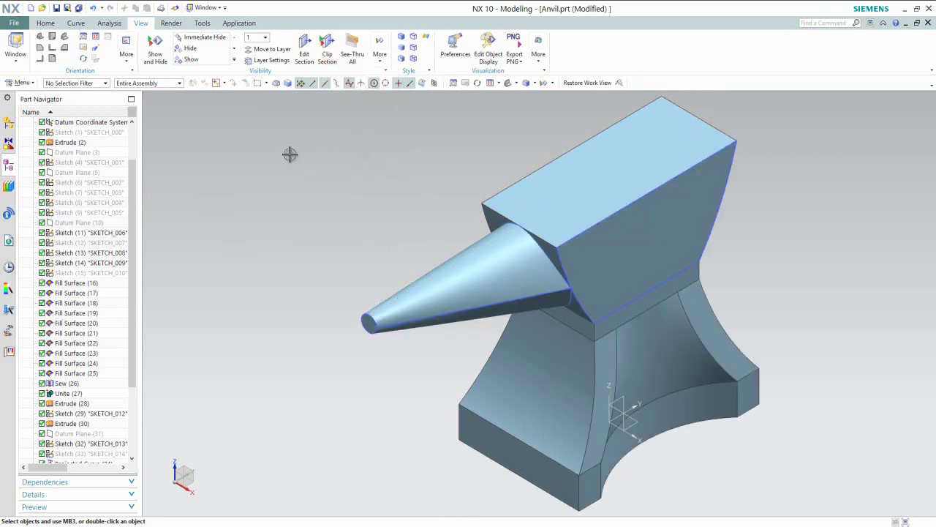
pyautogui.click(46, 23)
pyautogui.click(56, 8)
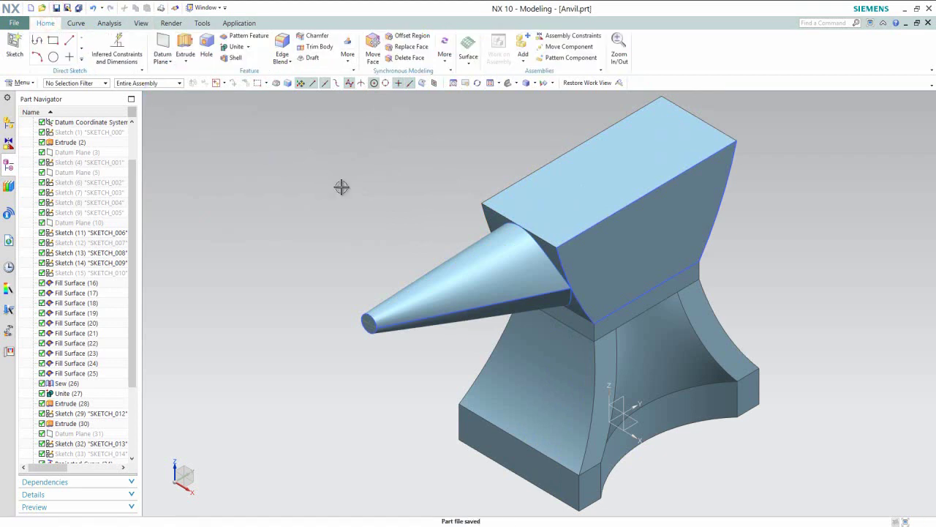
# Step: Hide the near-side guide line sketch and the small circle sketch on the horn
pyautogui.click(527, 296)
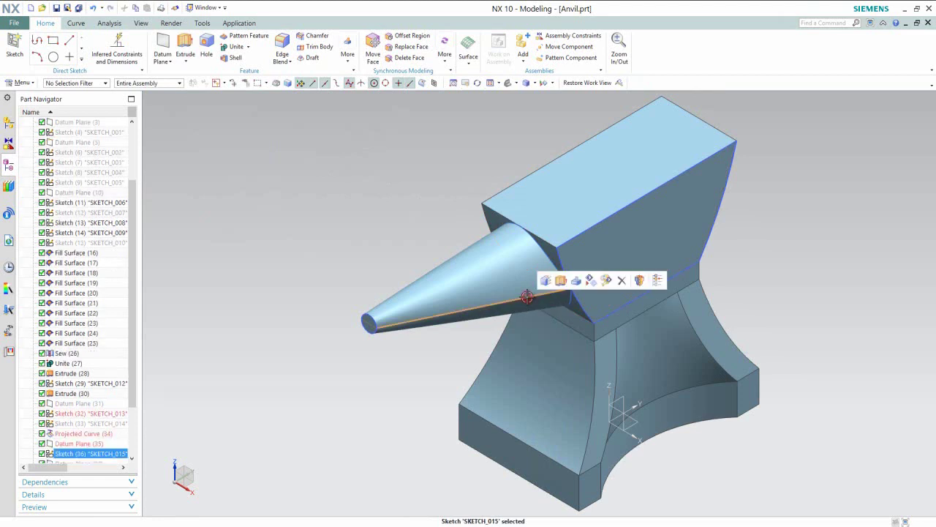
pyautogui.click(591, 281)
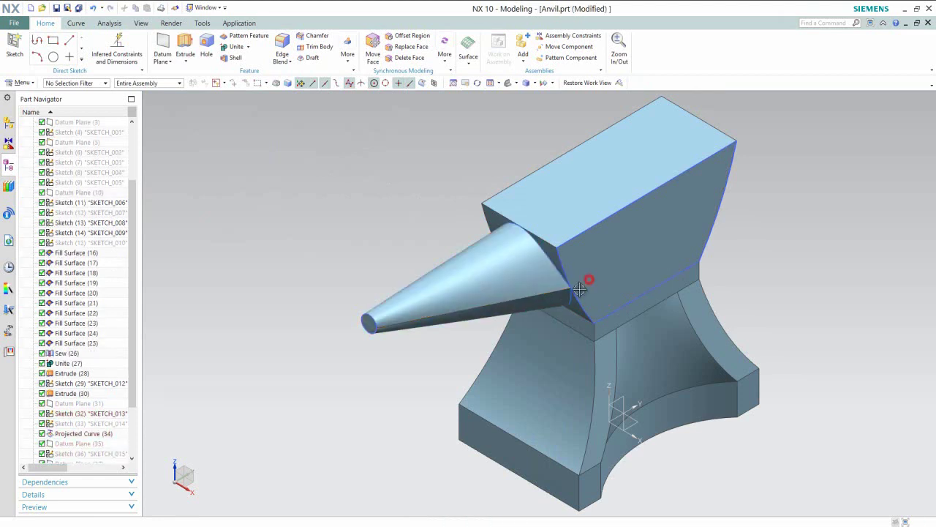
pyautogui.click(370, 323)
pyautogui.click(436, 304)
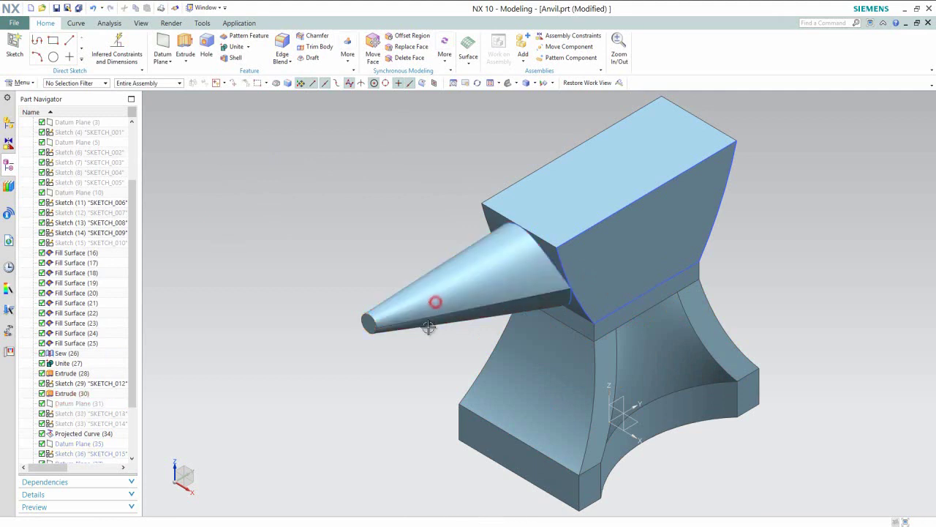
# Step: Hide the projected curve where the horn meets the upper block and save the part
pyautogui.click(558, 280)
pyautogui.click(614, 255)
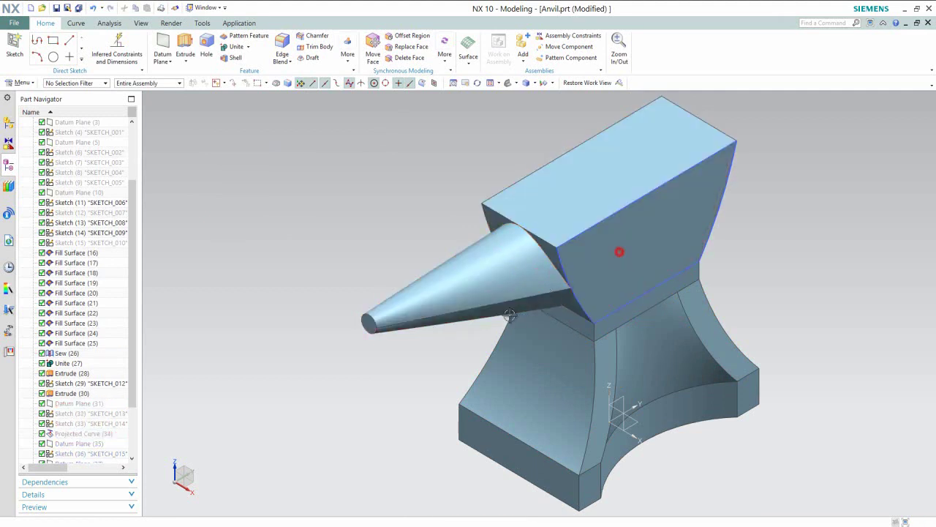
pyautogui.hotkey('ctrl', 's')
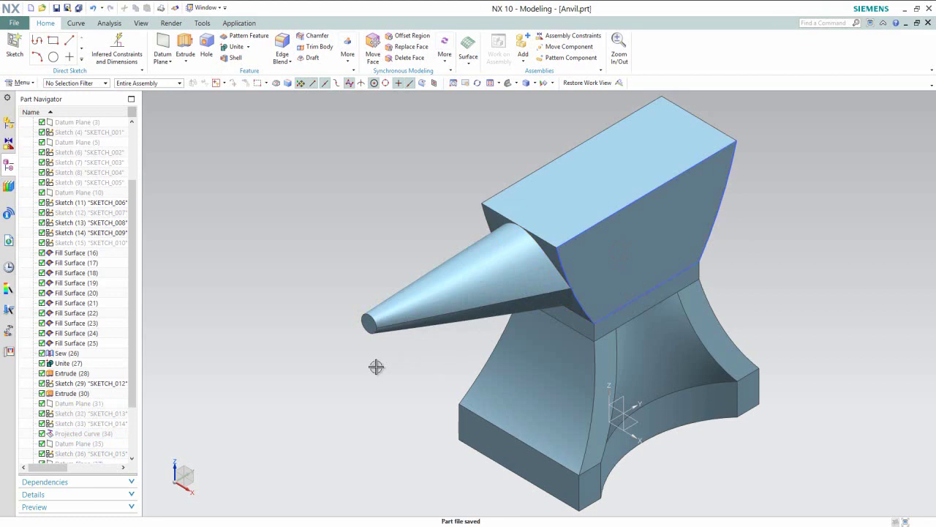
# Step: Hide the remaining guide line sketch along the underside of the horn
pyautogui.moveTo(376, 367); pyautogui.dragTo(424, 398, button='middle')
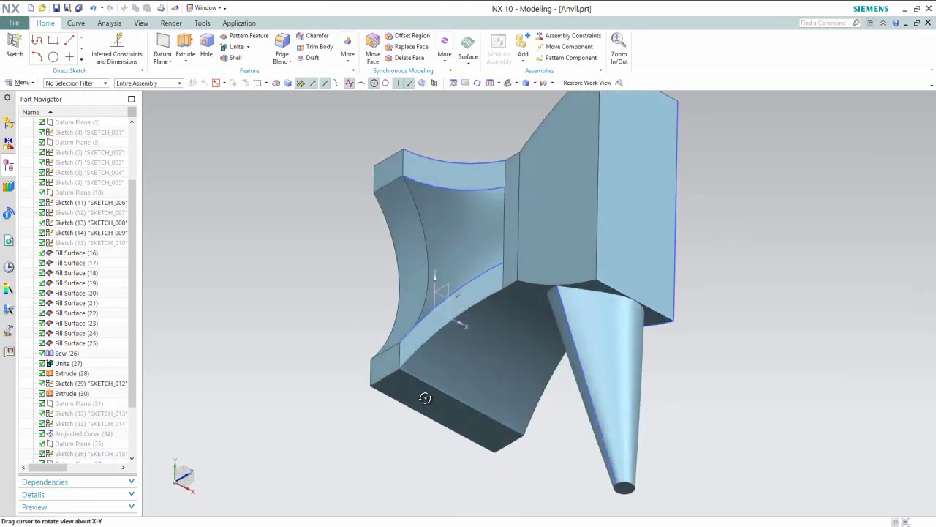
pyautogui.click(563, 310)
pyautogui.click(626, 291)
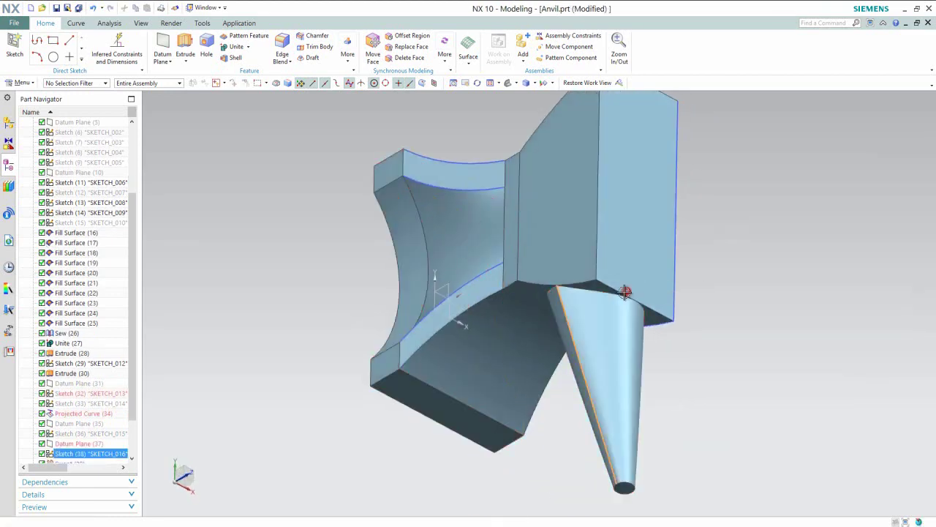
# Step: Hide the three curved sketches SKETCH_006, SKETCH_008 and SKETCH_009 along the base's edges and save the part
pyautogui.click(448, 161)
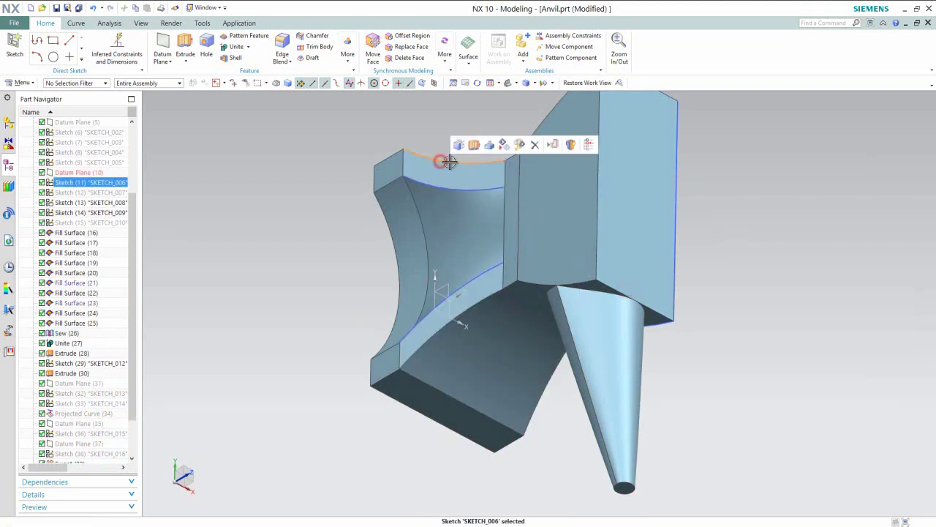
pyautogui.click(504, 144)
pyautogui.click(483, 191)
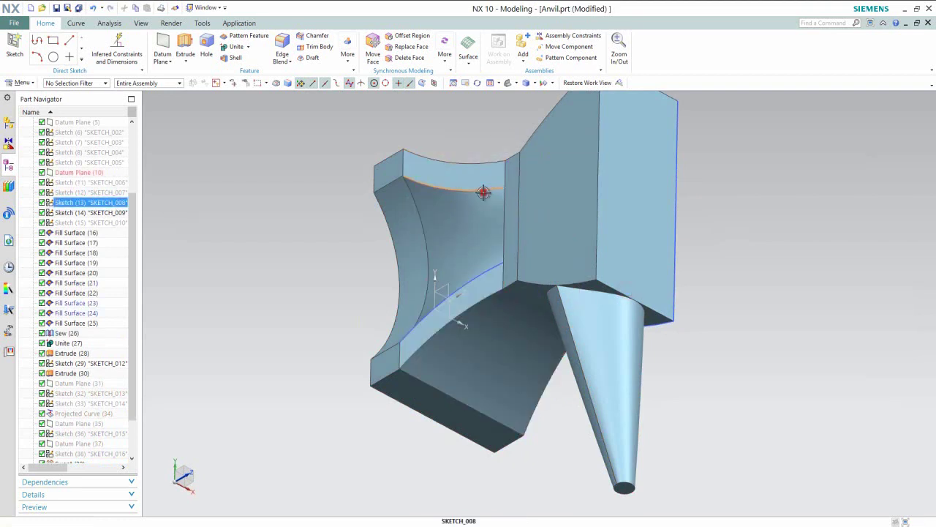
pyautogui.click(547, 176)
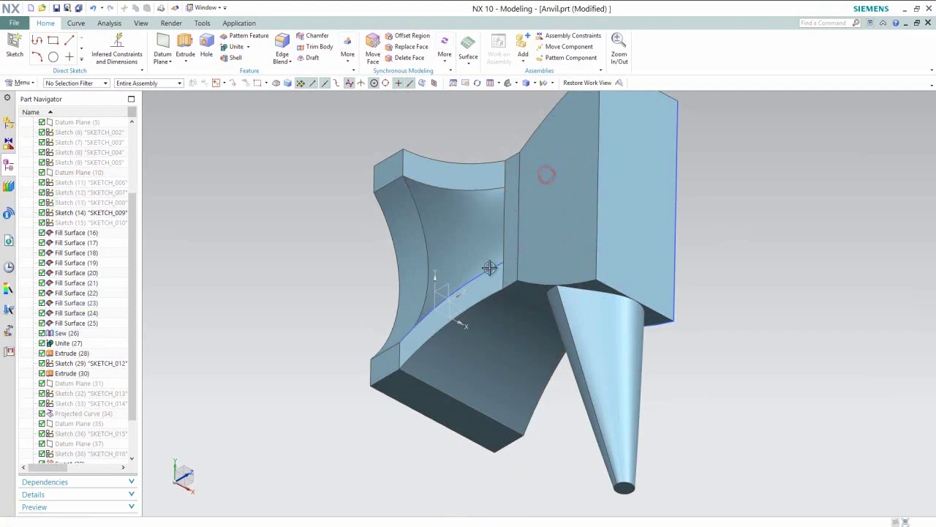
pyautogui.click(490, 268)
pyautogui.click(549, 251)
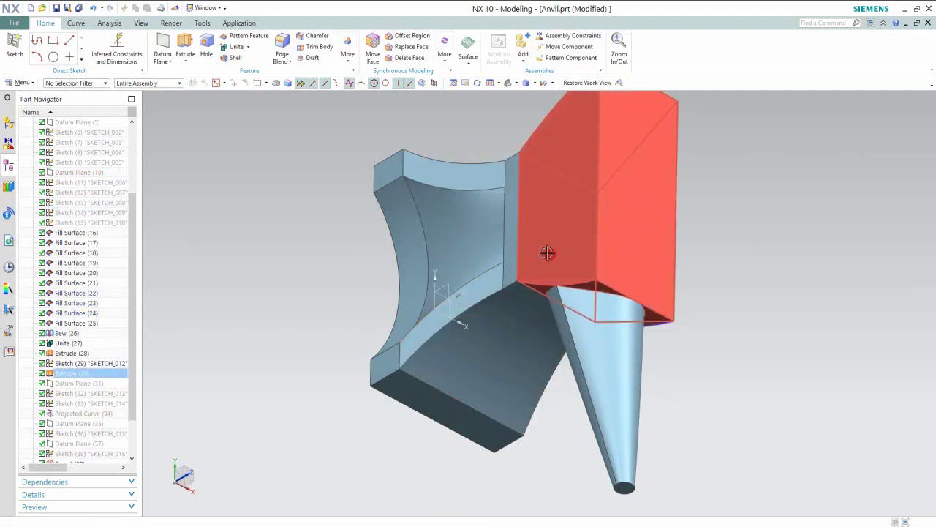
pyautogui.click(516, 82)
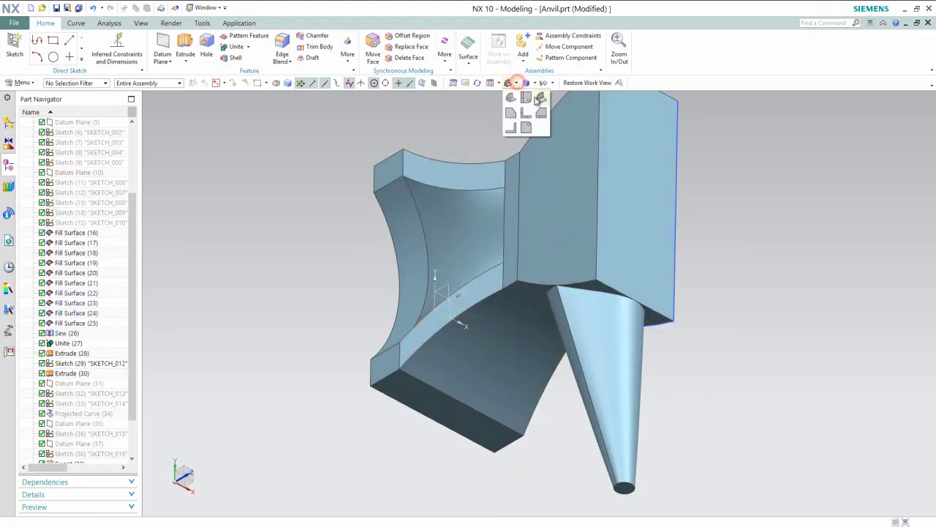
pyautogui.click(540, 101)
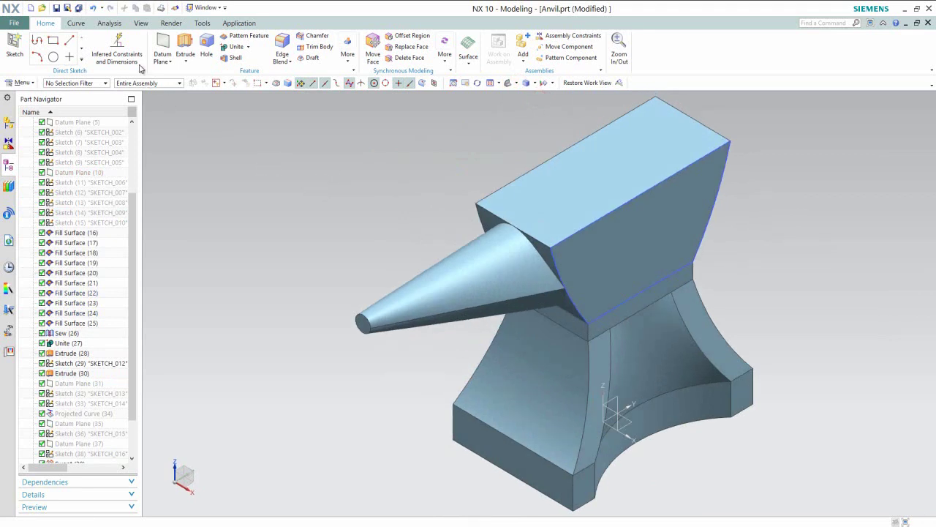
pyautogui.click(58, 7)
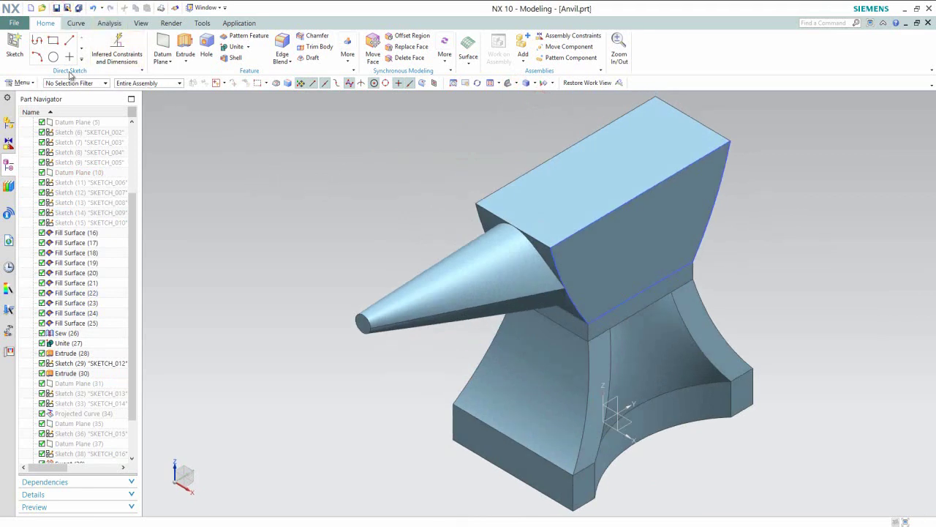
# Step: Create a new sketch on the top face of the upper block, using the existing plane method
pyautogui.click(13, 44)
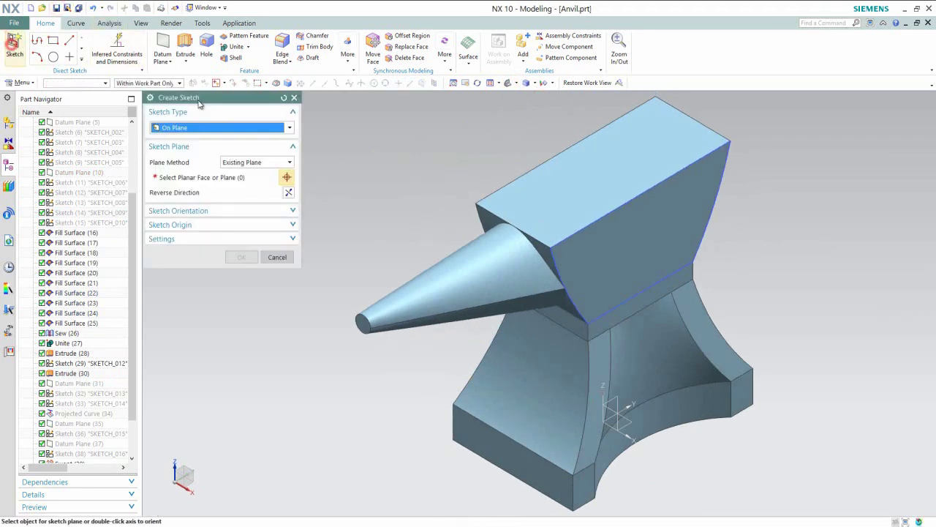
pyautogui.click(591, 177)
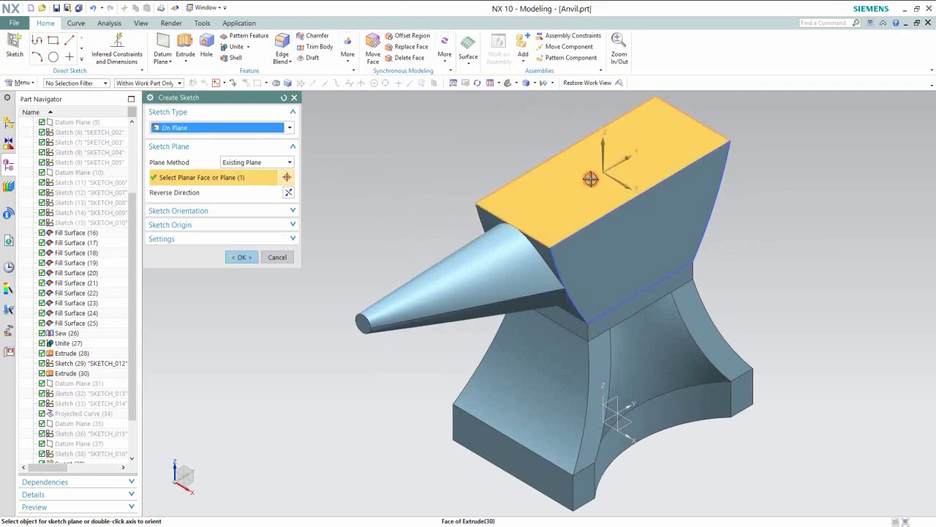
pyautogui.click(243, 257)
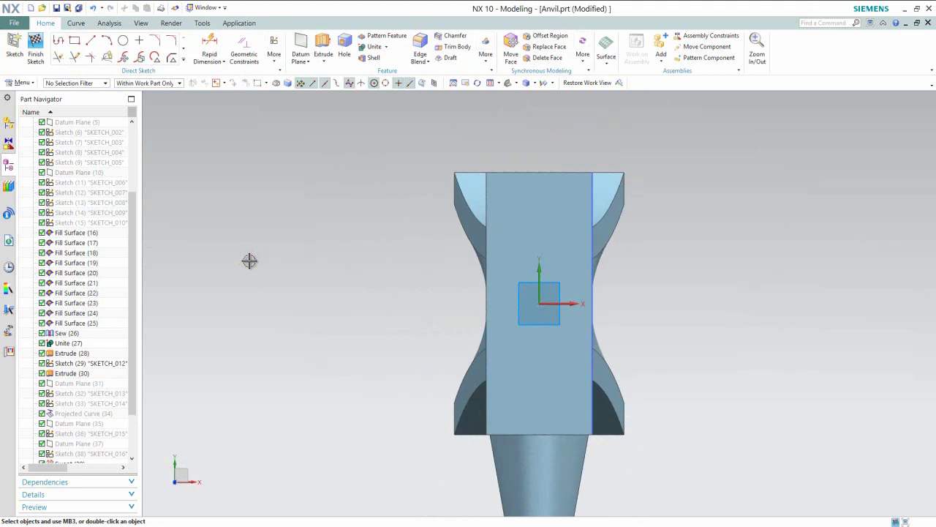
# Step: Start a sketch line at the top face's corner on the negative X side, at the end opposite the horn
pyautogui.click(90, 40)
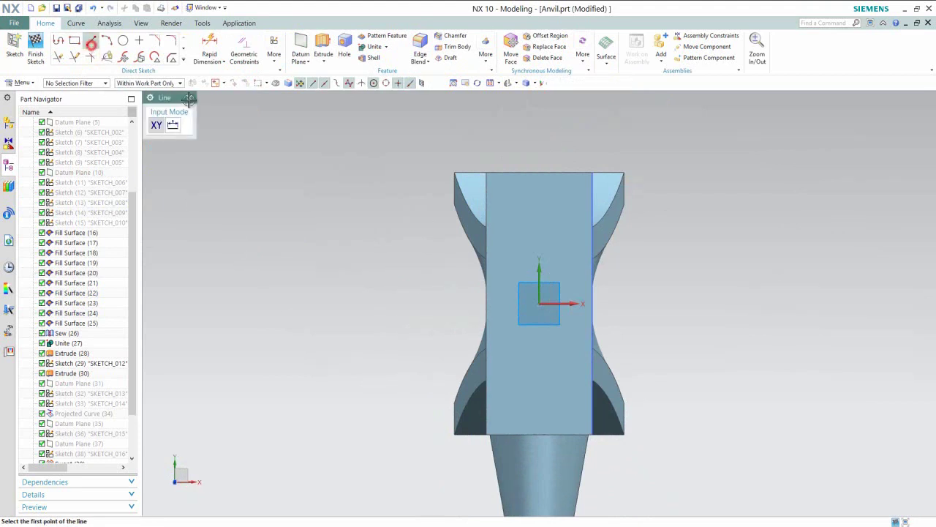
pyautogui.click(487, 172)
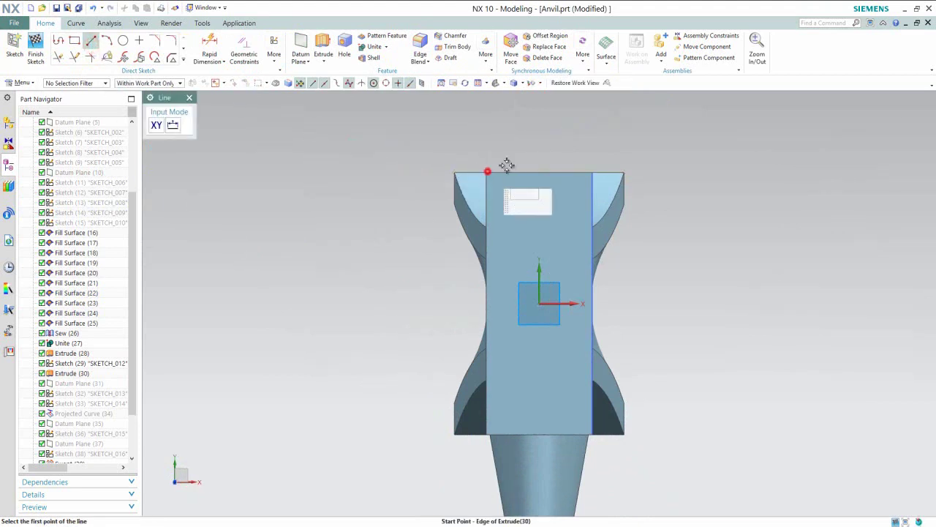
# Step: Sketch a closed triangle with its base on the anvil body's end edge, slanted sides about 8.77 long and its apex pointing outward
pyautogui.click(593, 172)
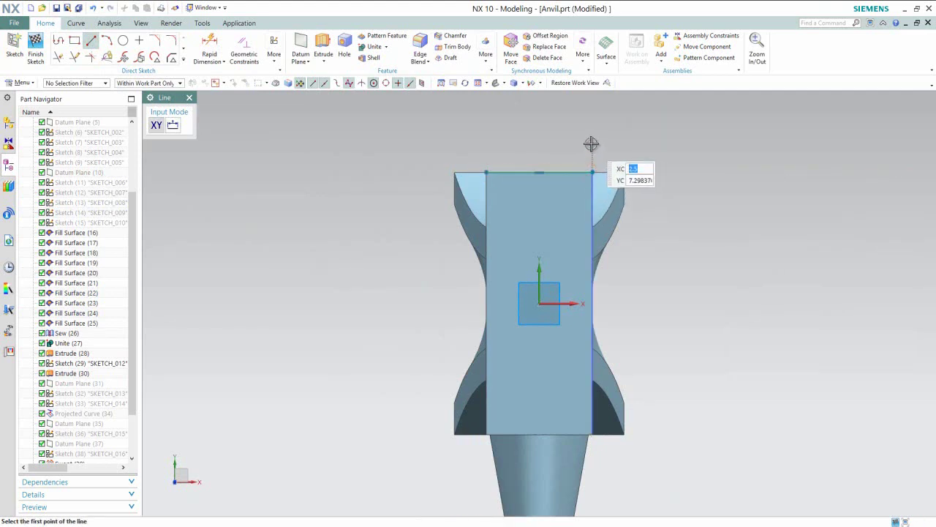
pyautogui.scroll(-3, 556, 251)
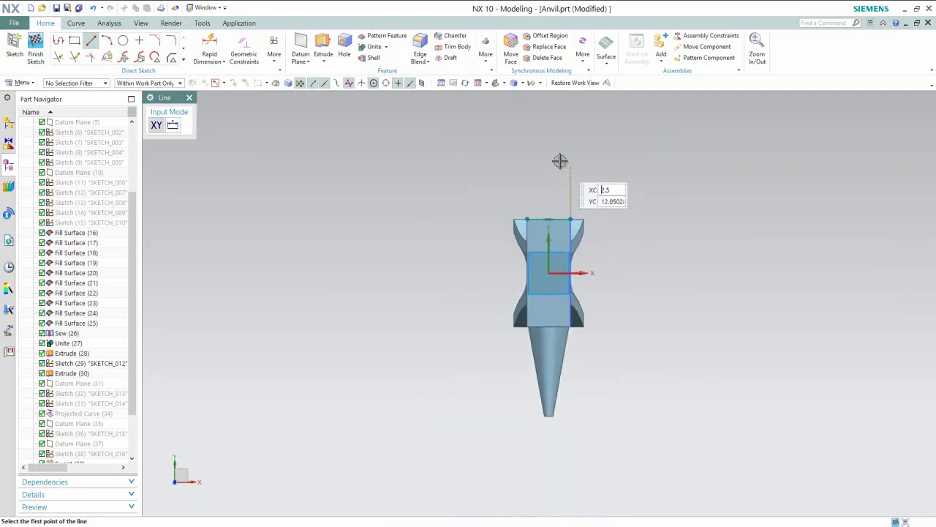
pyautogui.click(572, 217)
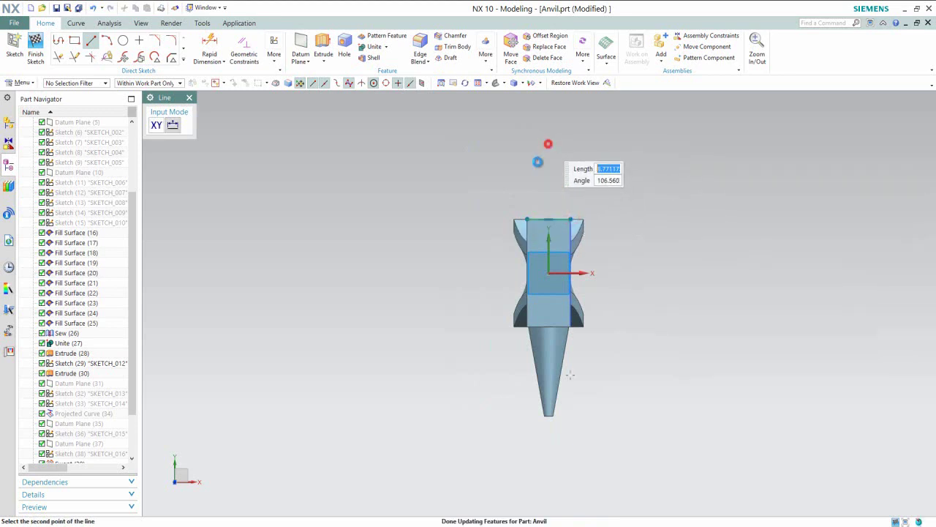
pyautogui.click(548, 143)
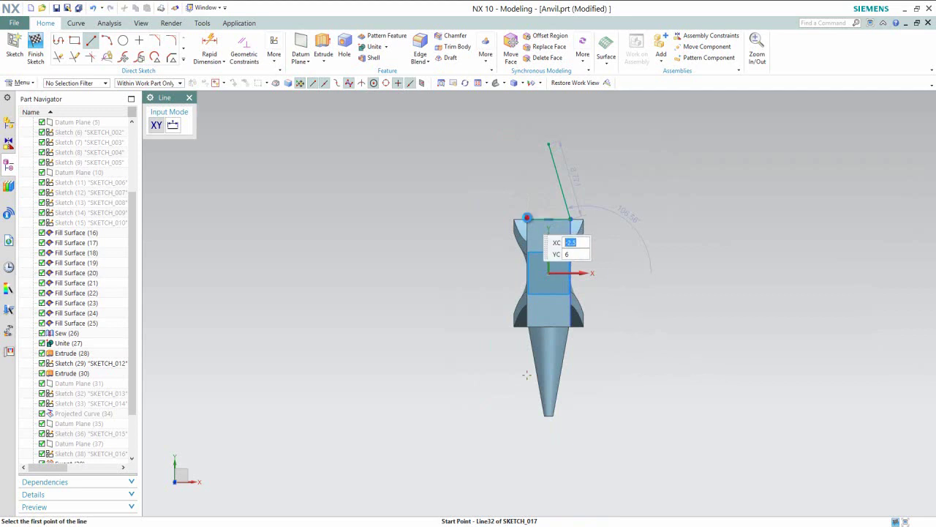
pyautogui.click(527, 217)
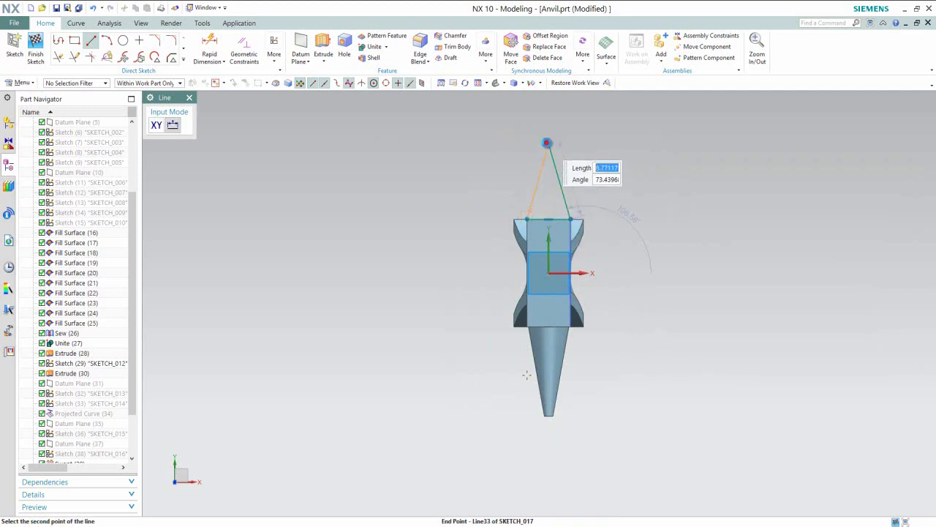
pyautogui.click(547, 144)
pyautogui.press('Escape')
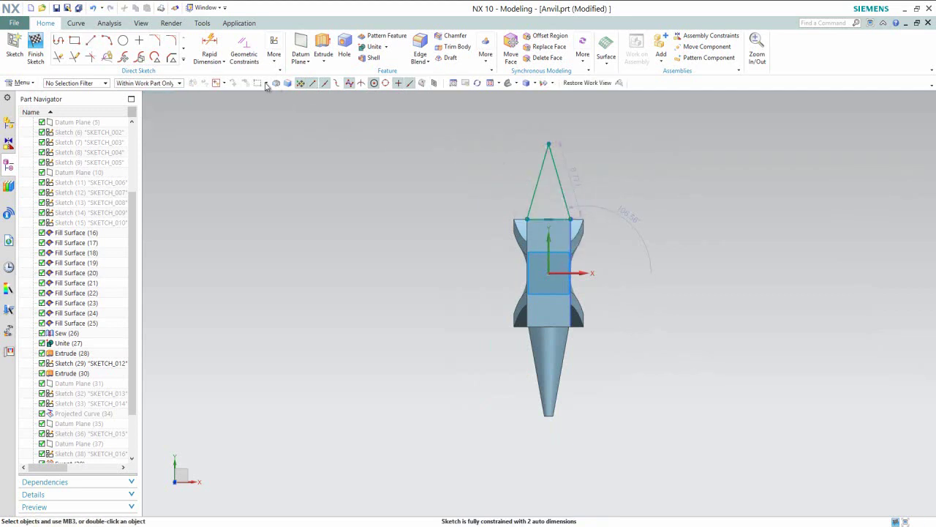
# Step: Dimension the triangle's height from its base line to the apex as 10
pyautogui.click(209, 50)
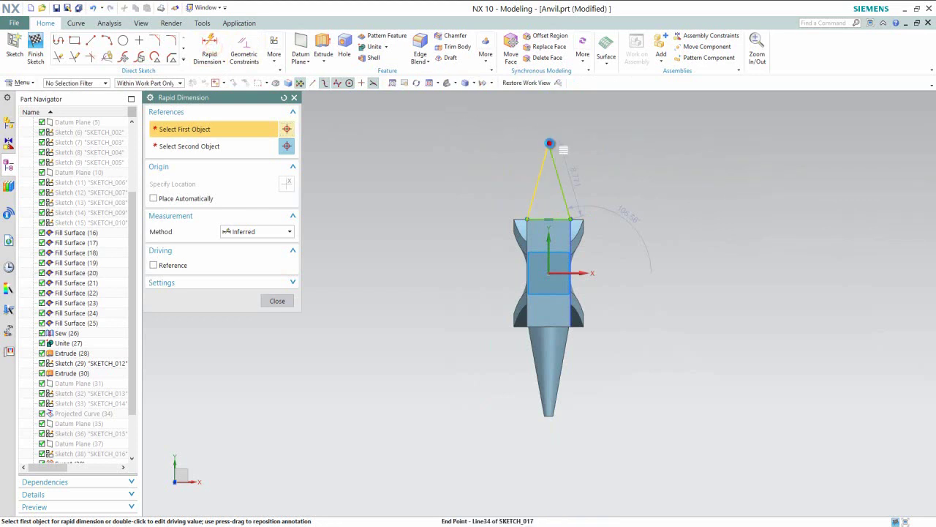
pyautogui.click(549, 143)
pyautogui.click(546, 215)
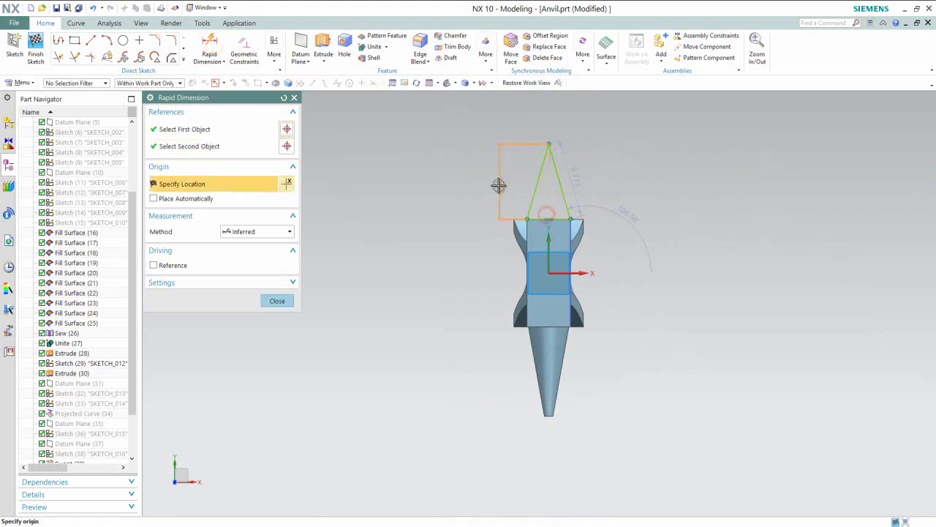
pyautogui.click(499, 185)
pyautogui.press('Return')
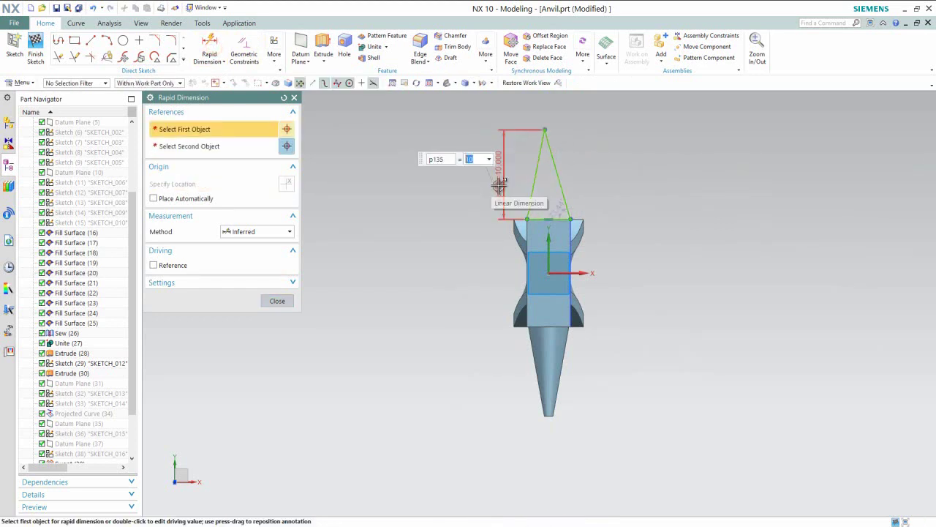
pyautogui.click(284, 300)
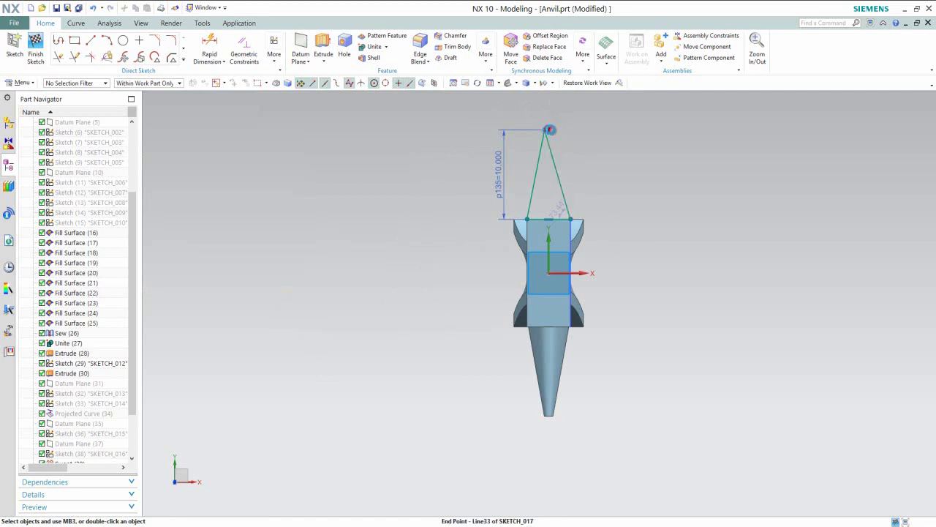
# Step: Constrain the triangle's apex to lie on the Y axis of the datum coordinate system
pyautogui.click(544, 130)
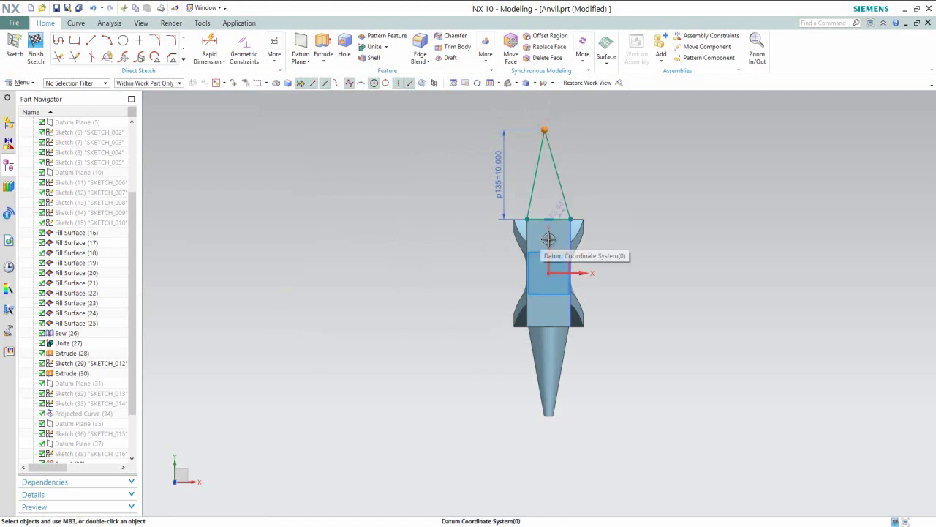
pyautogui.click(549, 239)
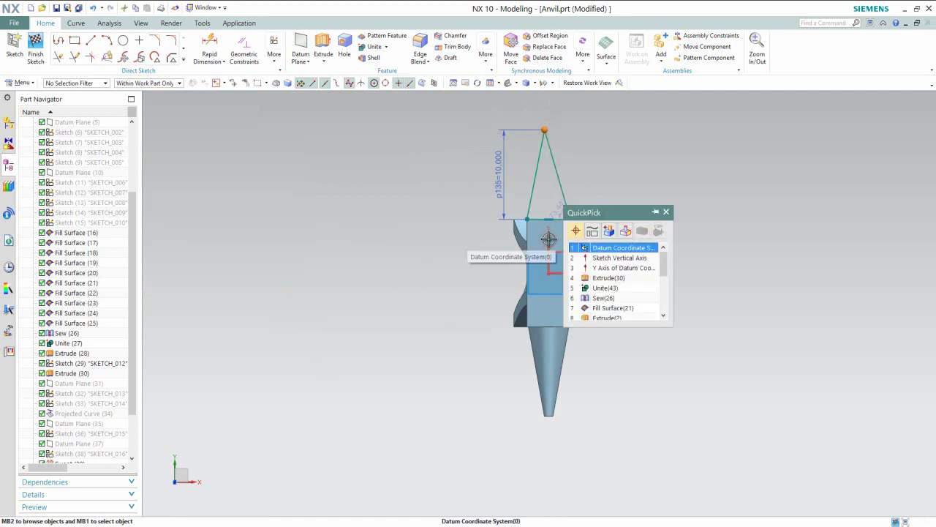
pyautogui.click(605, 267)
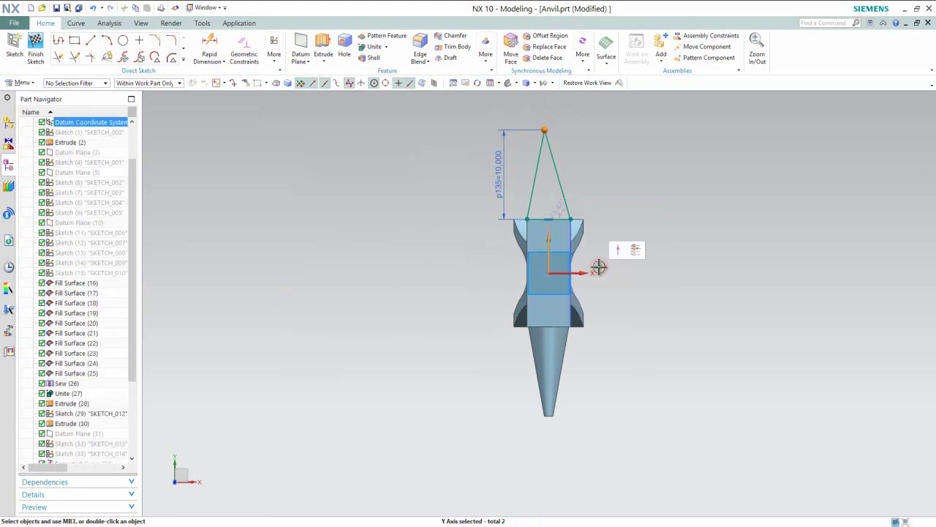
pyautogui.click(618, 252)
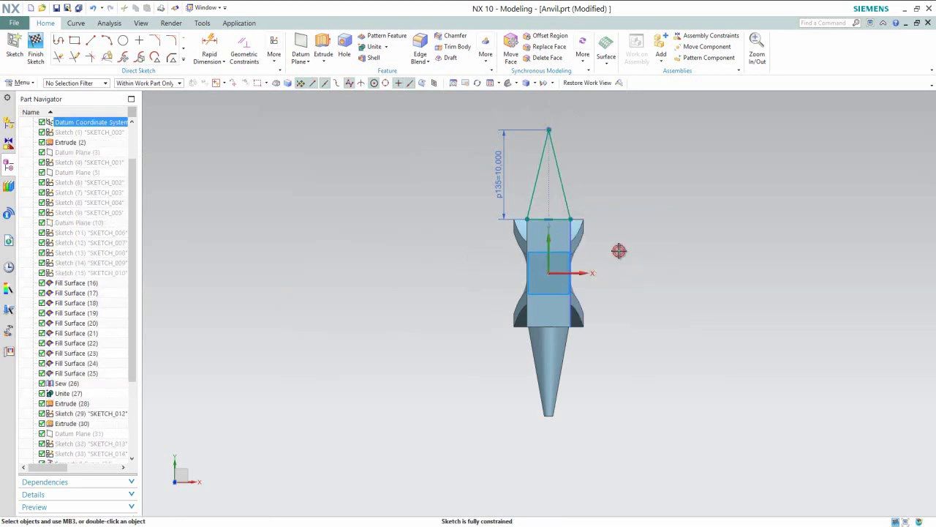
# Step: Finish the triangle sketch and save the part in an isometric view
pyautogui.rightClick(640, 199)
pyautogui.click(656, 206)
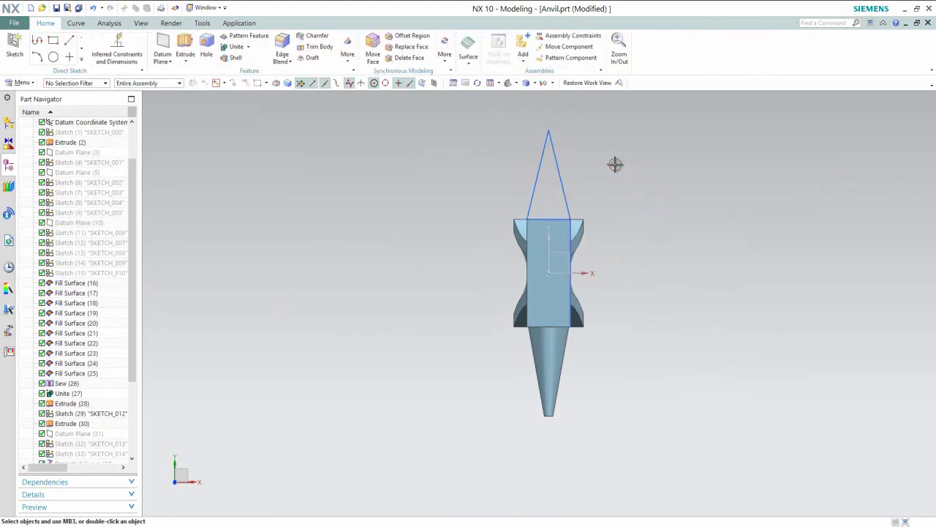
pyautogui.click(508, 83)
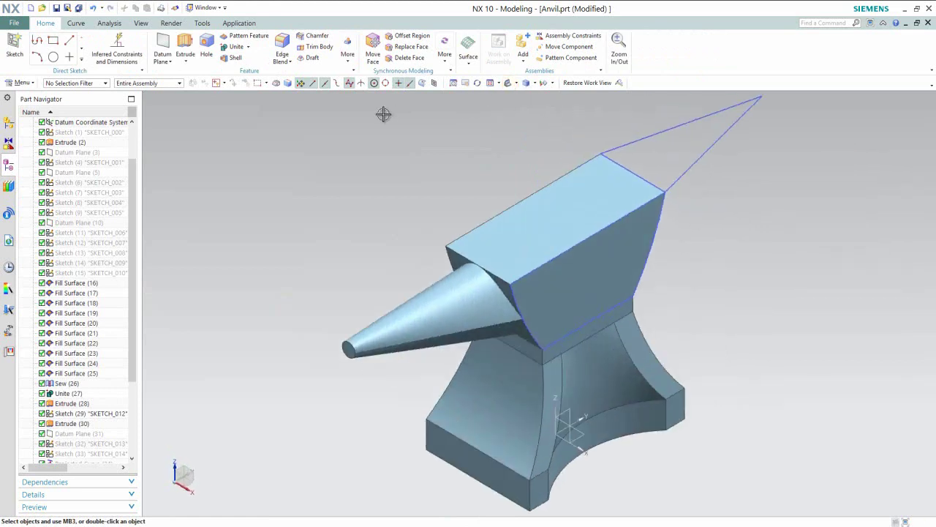
pyautogui.click(54, 9)
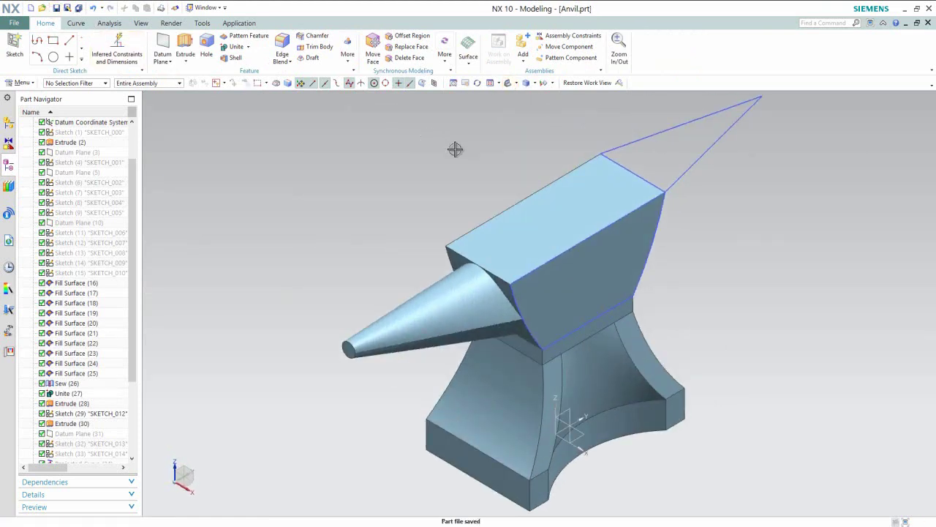
# Step: Create a new sketch on the YZ plane of the datum coordinate system
pyautogui.click(479, 83)
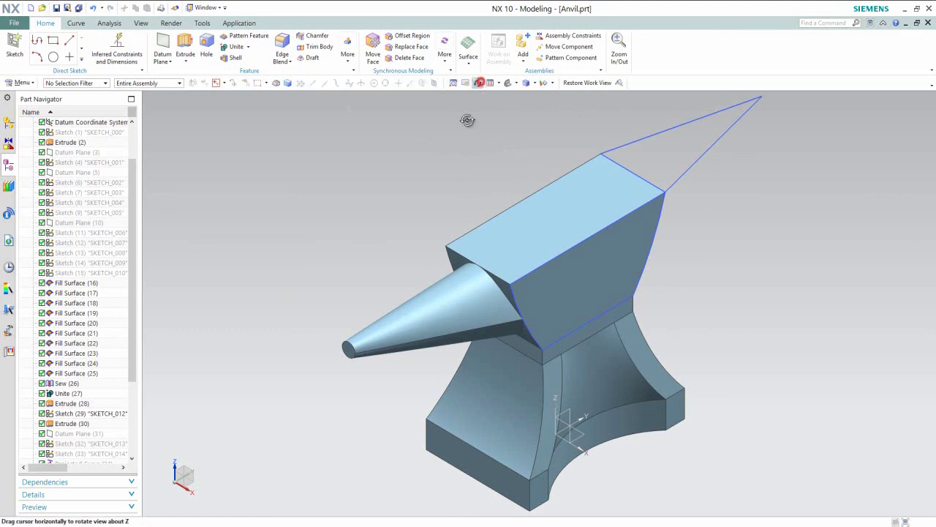
pyautogui.click(555, 412)
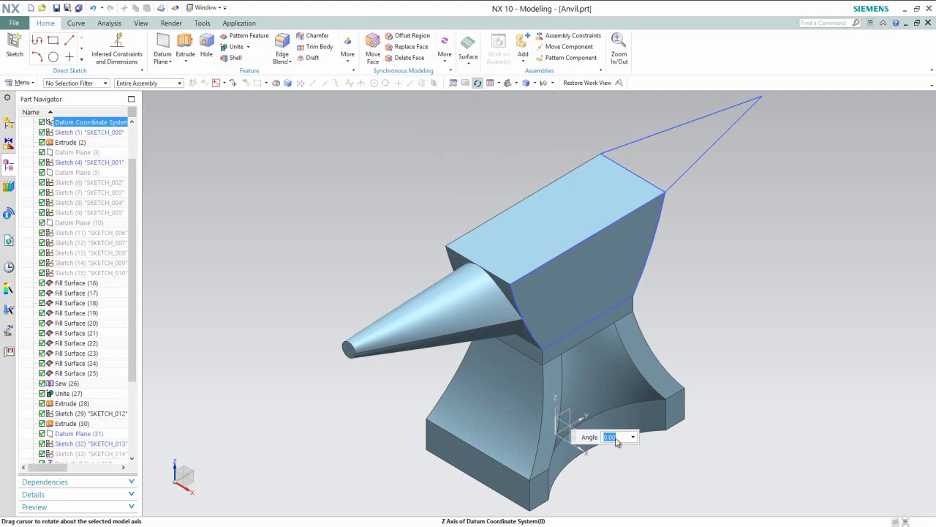
pyautogui.press('Return')
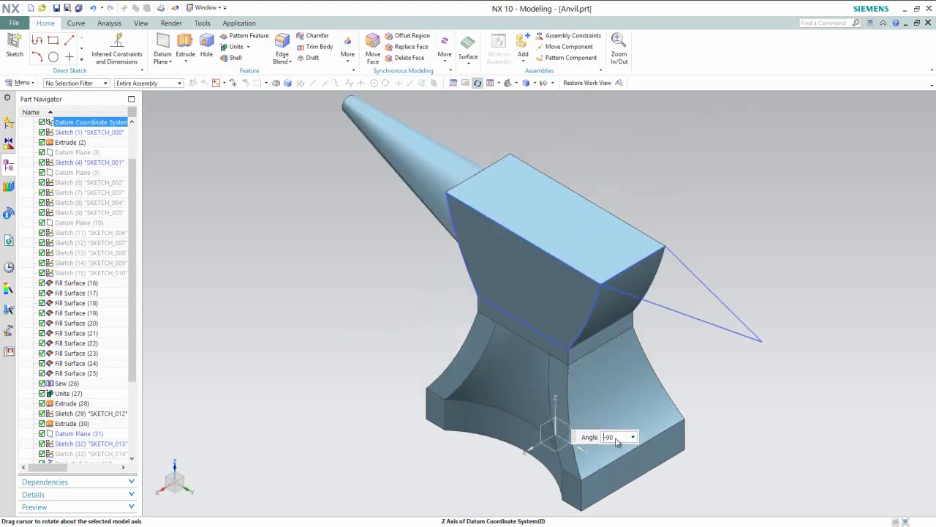
pyautogui.click(480, 83)
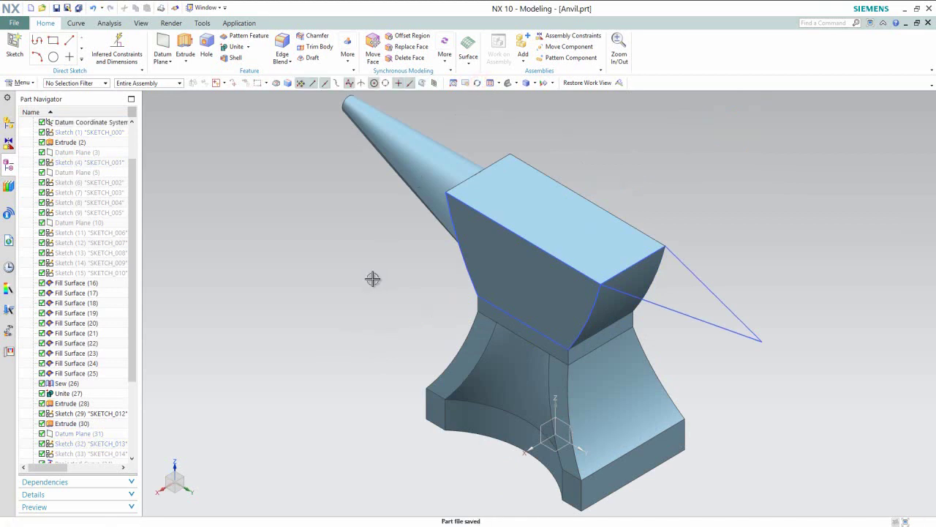
pyautogui.click(16, 46)
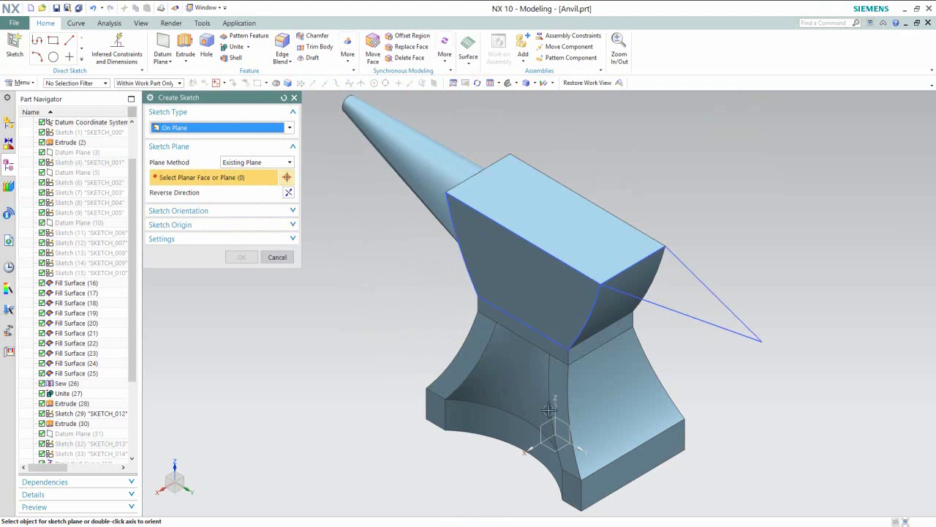
pyautogui.click(564, 423)
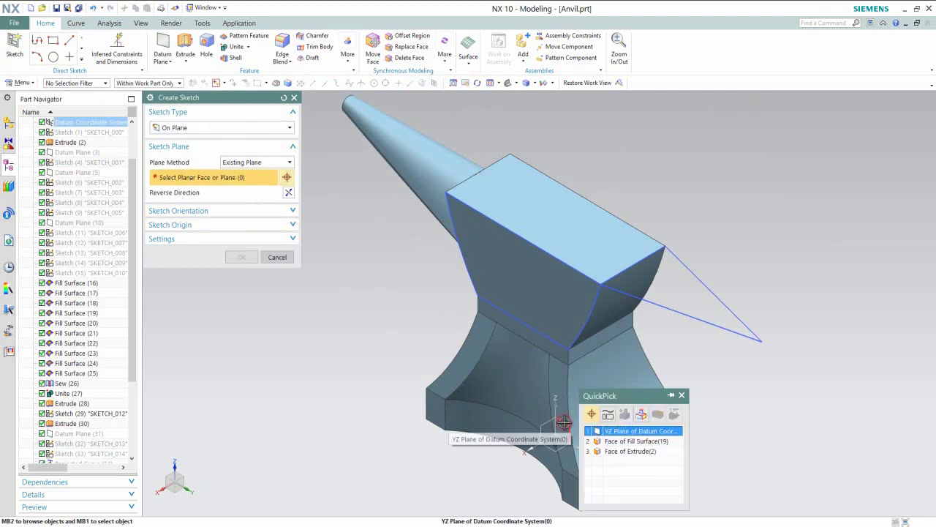
pyautogui.click(593, 431)
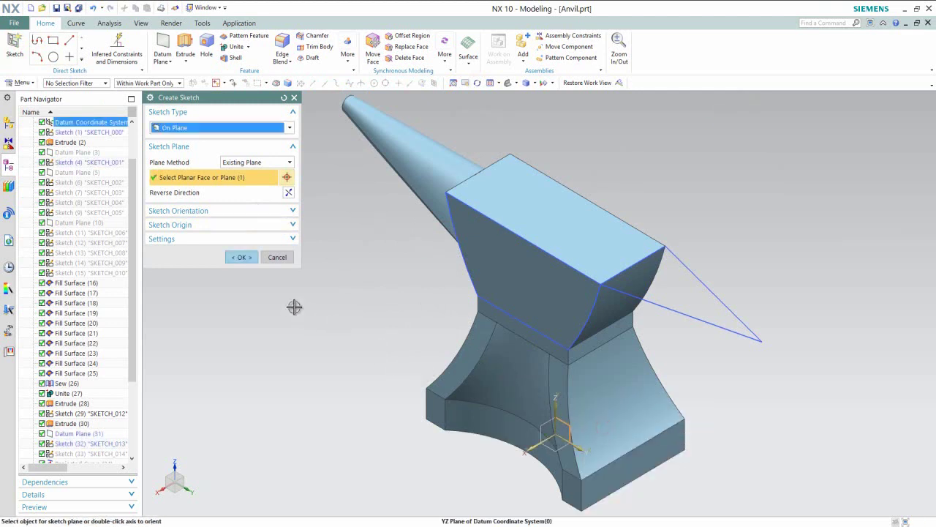
pyautogui.click(243, 257)
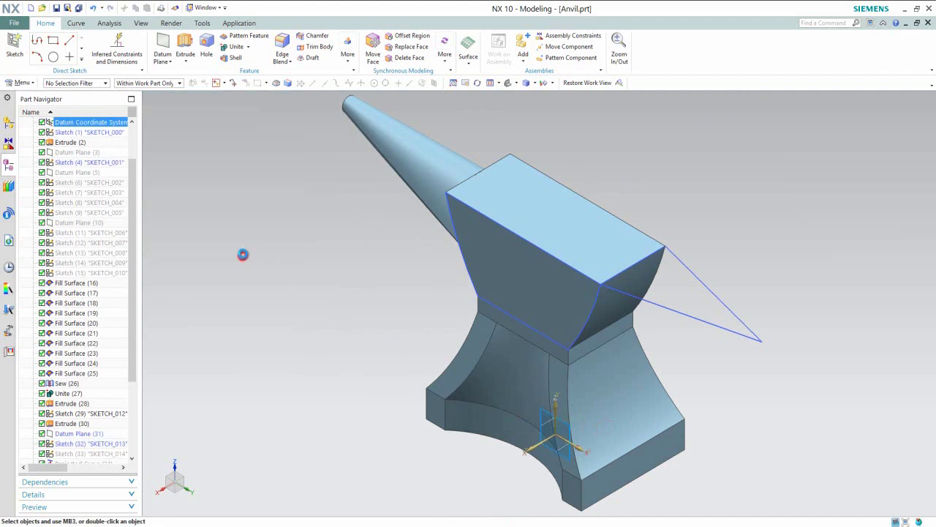
pyautogui.rightClick(286, 183)
pyautogui.click(280, 181)
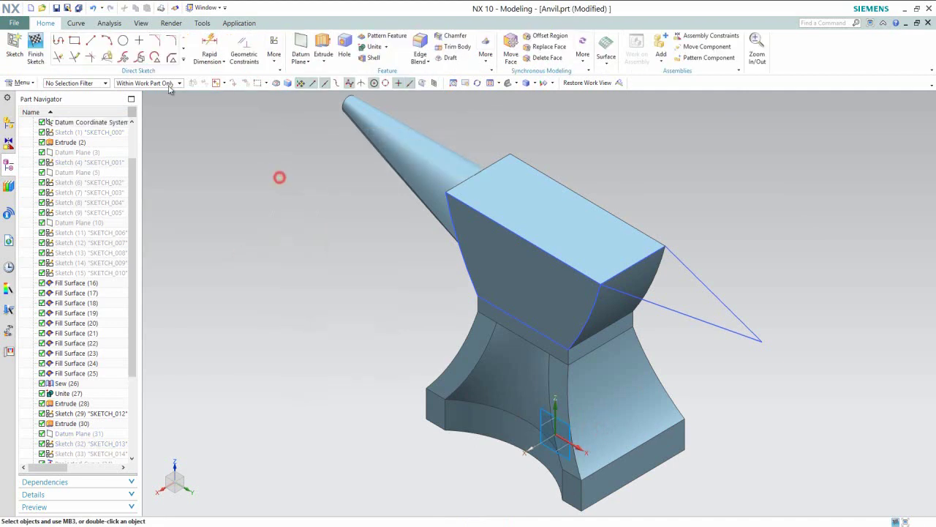
# Step: Sketch a vertical line 1.5 long at 270 degrees, downward from the triangle's apex, and finish the sketch
pyautogui.click(91, 41)
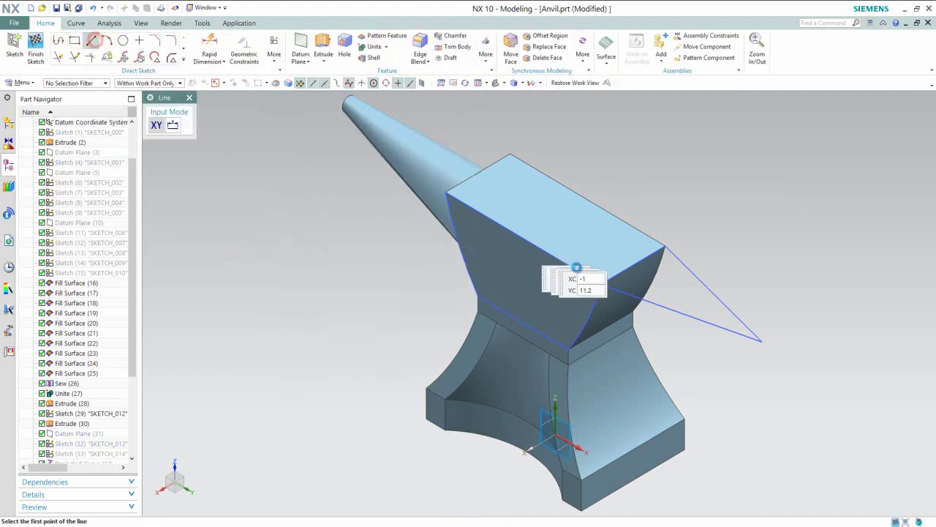
pyautogui.click(761, 357)
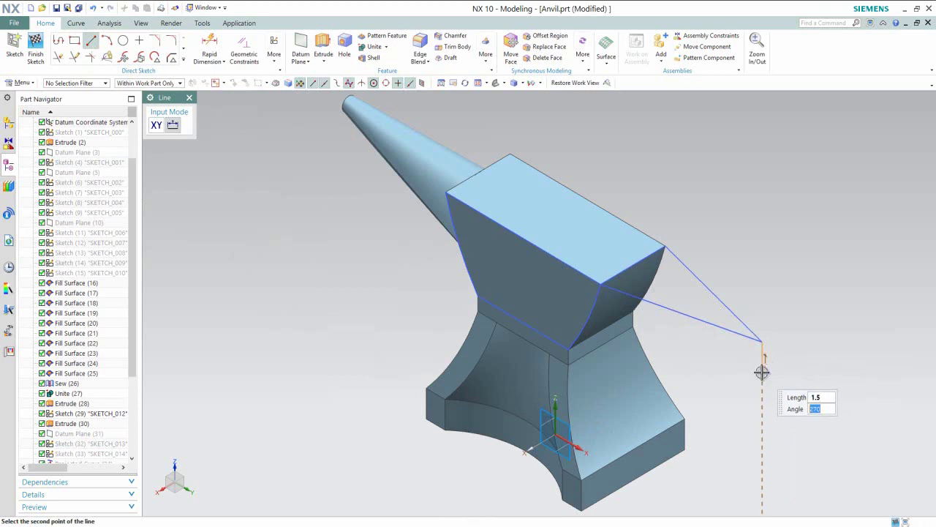
pyautogui.click(761, 370)
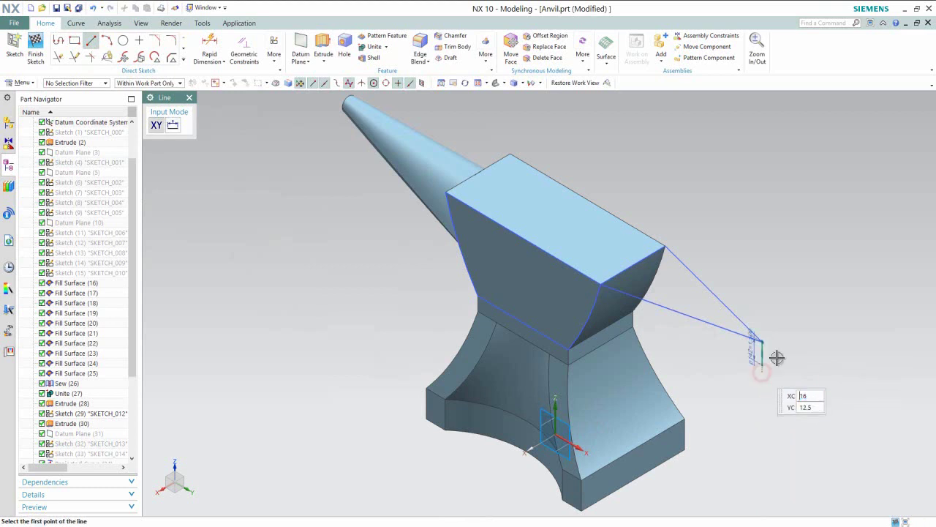
pyautogui.press('Escape')
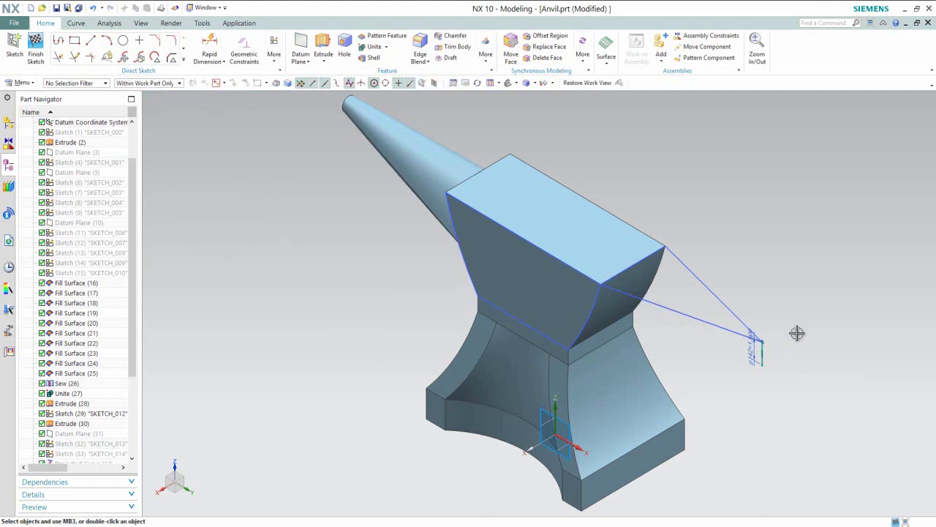
pyautogui.rightClick(766, 213)
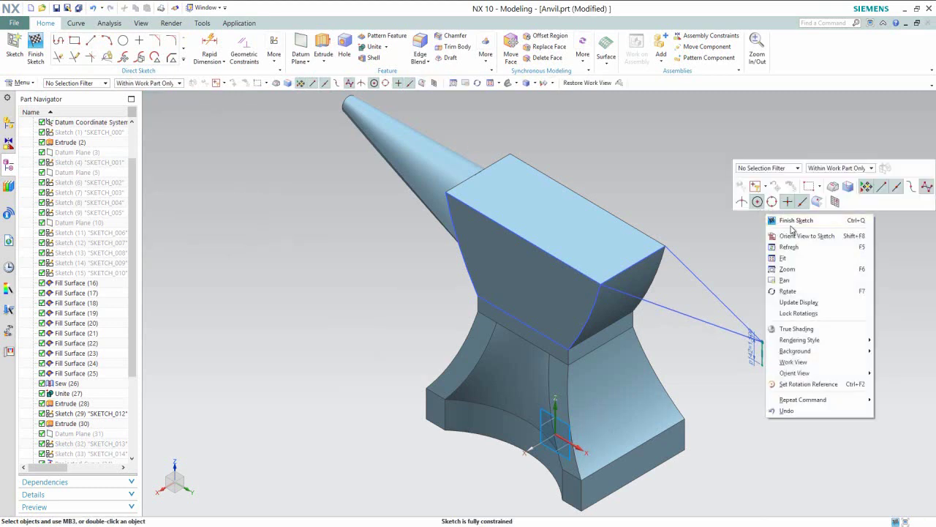
pyautogui.click(793, 221)
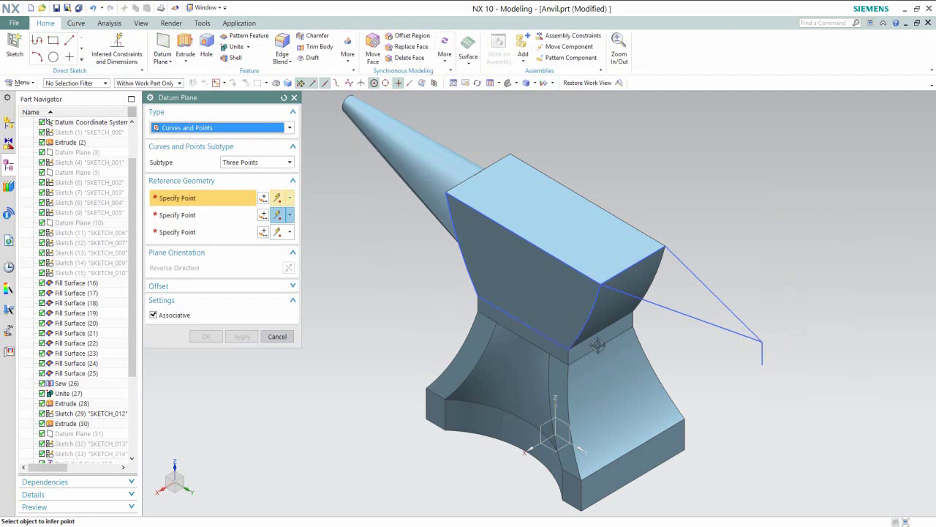
# Step: Create a three-point datum plane through the two lower corners of the block's heel-end face and the lower end of the vertical sketch line
pyautogui.moveTo(627, 318); pyautogui.dragTo(624, 299, button='middle')
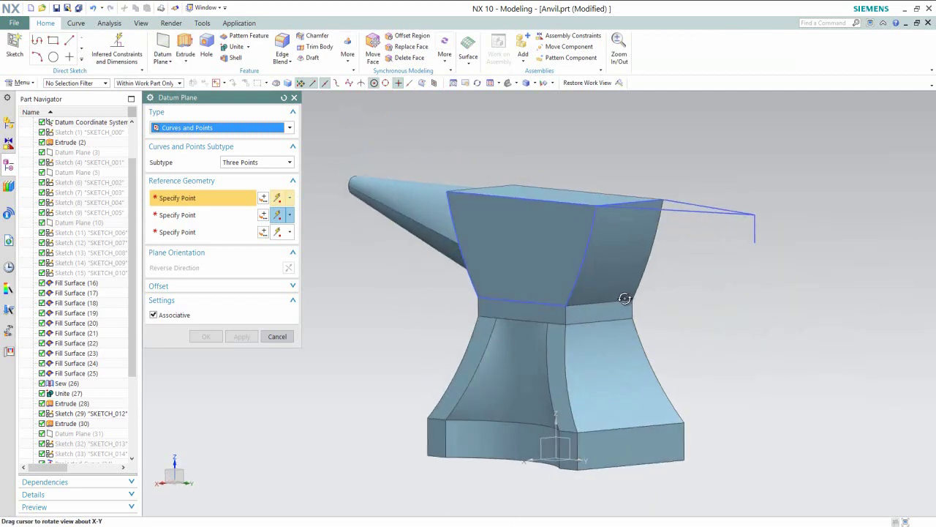
pyautogui.scroll(-1, 631, 302)
pyautogui.scroll(5, 638, 305)
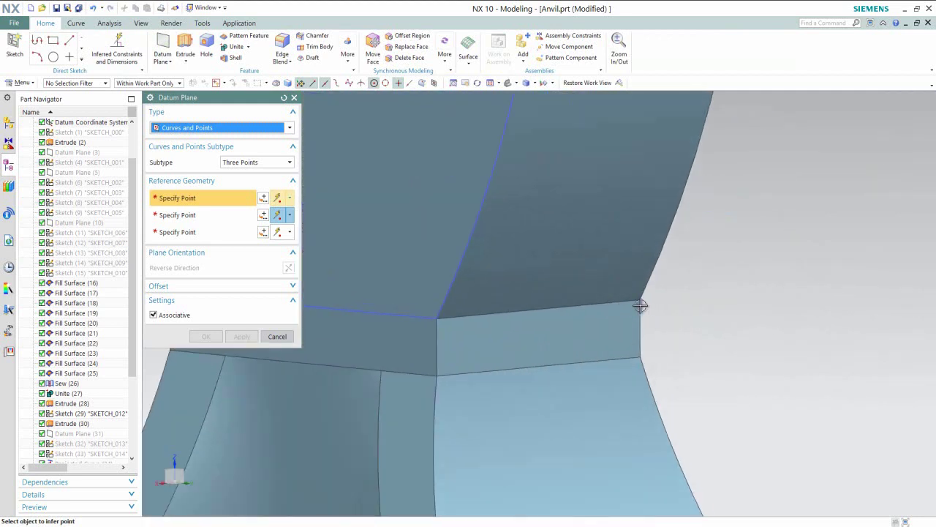
pyautogui.click(643, 299)
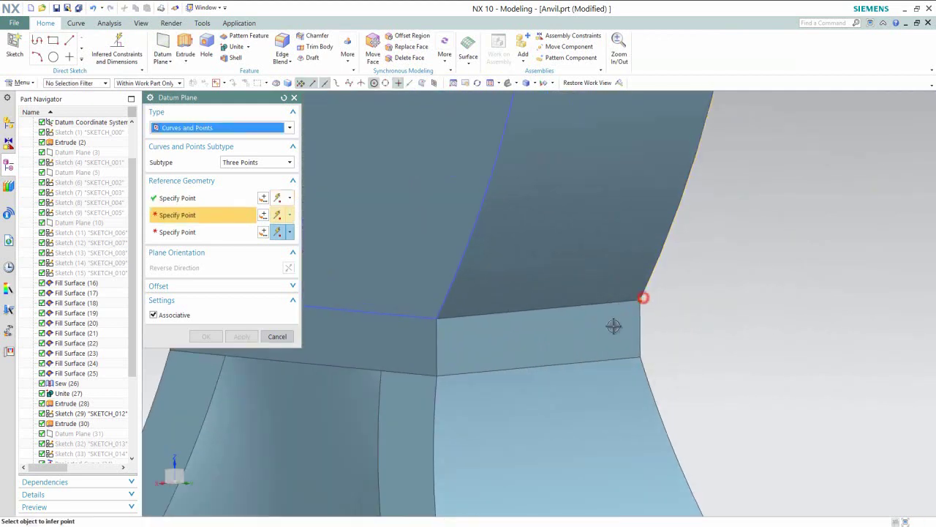
pyautogui.click(439, 321)
pyautogui.scroll(3, 436, 380)
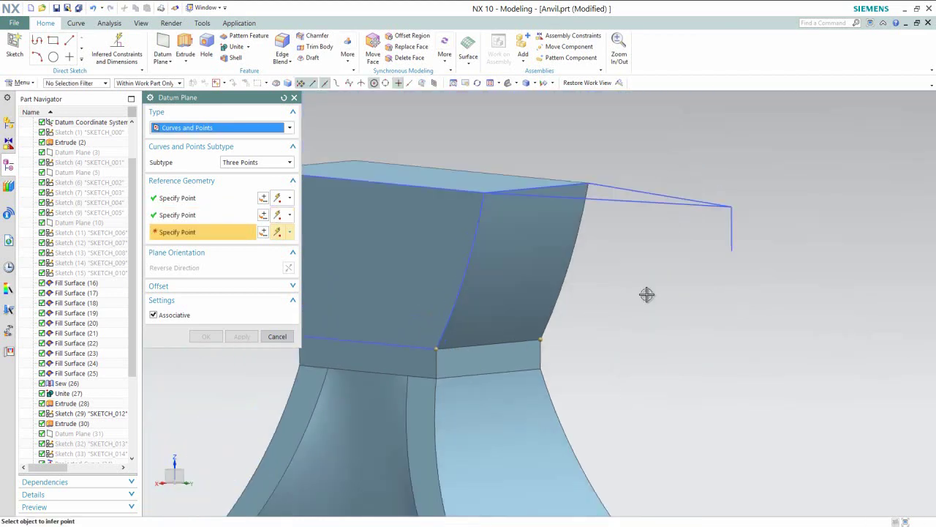
pyautogui.click(732, 250)
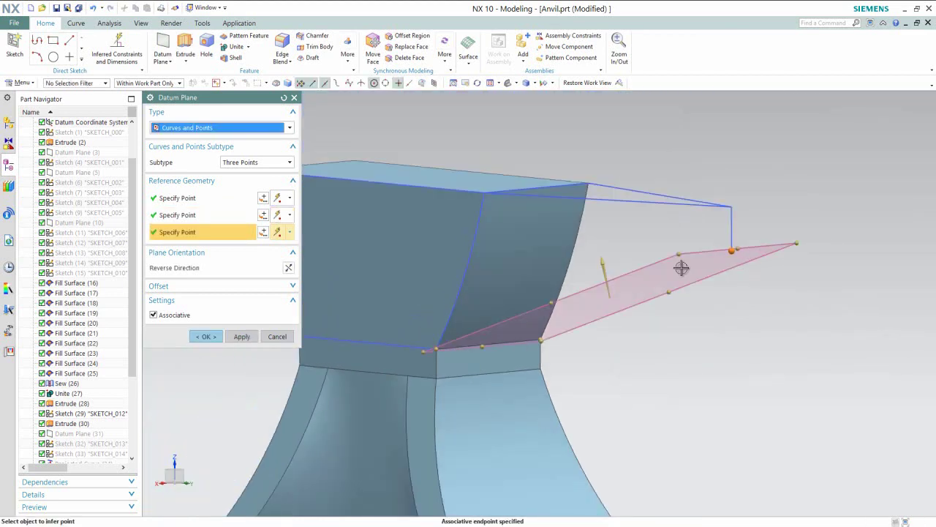
pyautogui.click(218, 331)
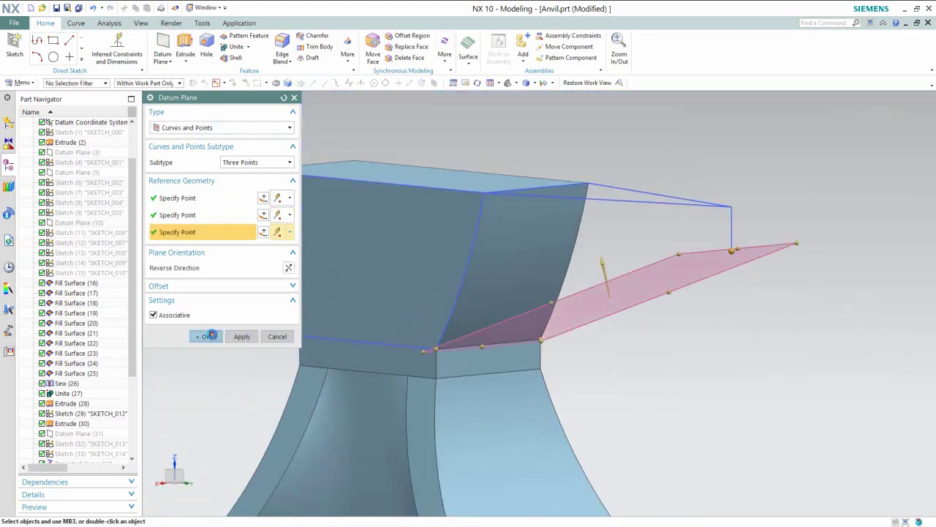
# Step: Start a new sketch on the inclined three-point datum plane
pyautogui.click(682, 290)
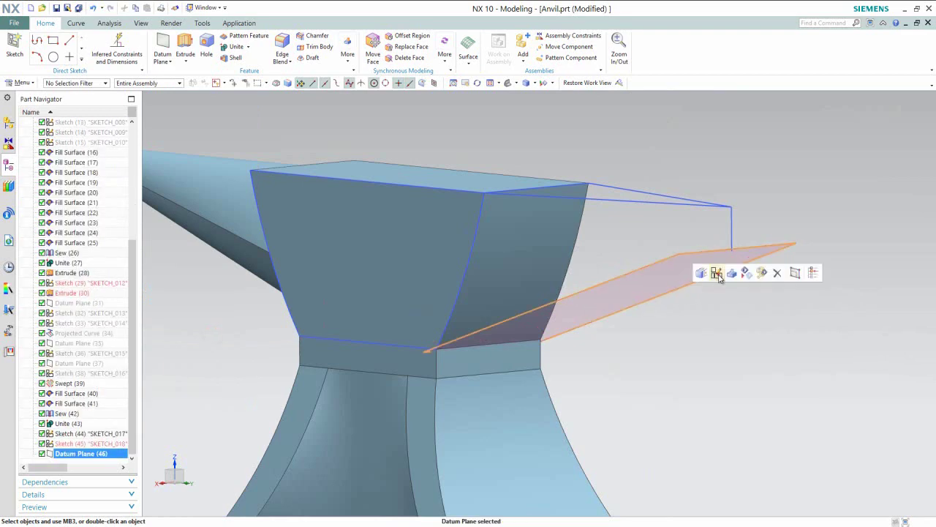
pyautogui.click(716, 274)
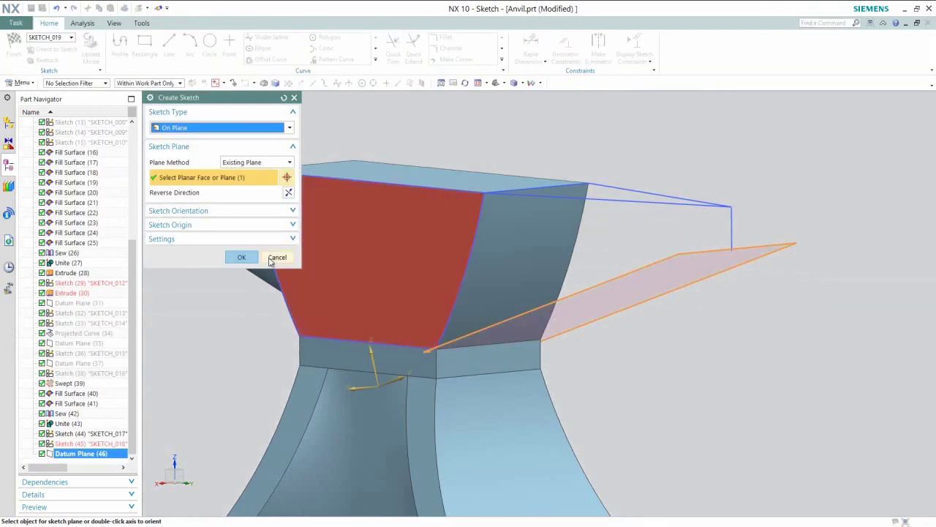
pyautogui.middleClick(270, 262)
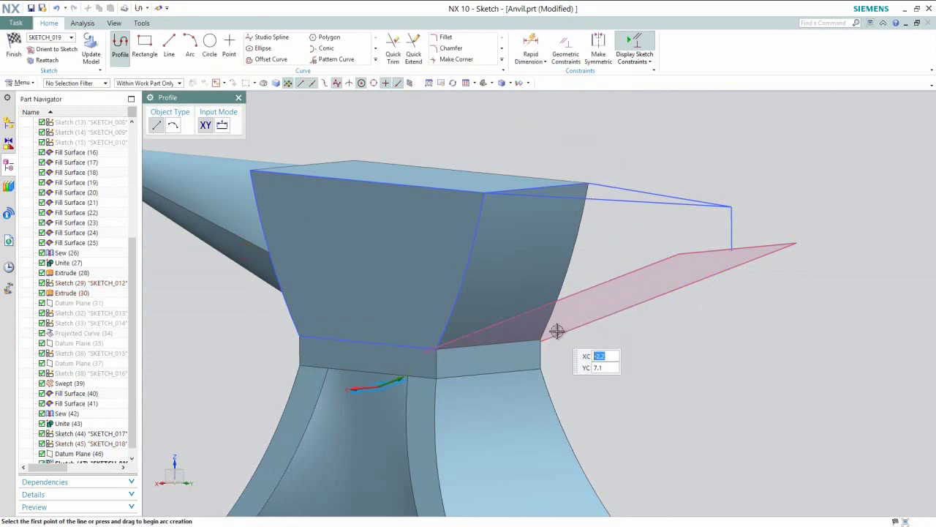
# Step: Sketch a closed triangle joining the heel-end face's two lower corners and the lower end of the vertical line, and finish the sketch
pyautogui.scroll(5, 554, 335)
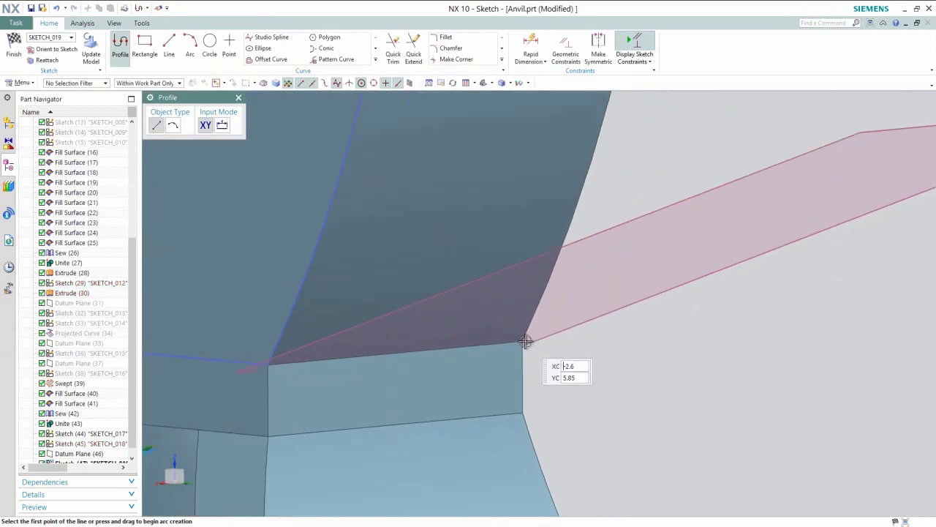
pyautogui.click(523, 342)
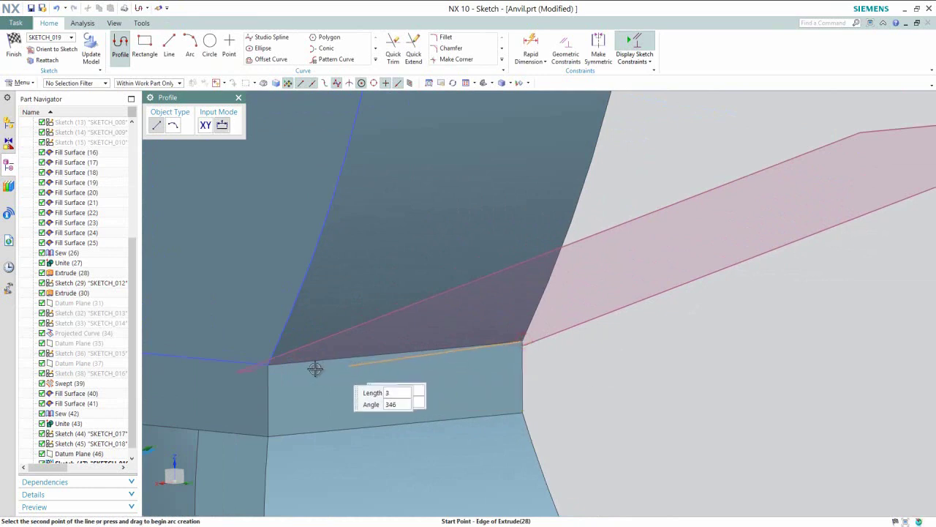
pyautogui.click(269, 365)
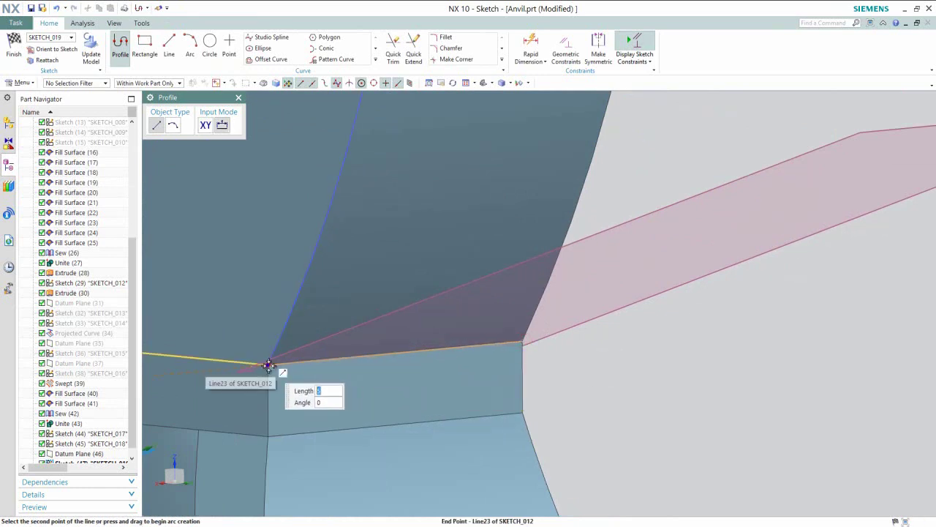
pyautogui.scroll(-5, 327, 394)
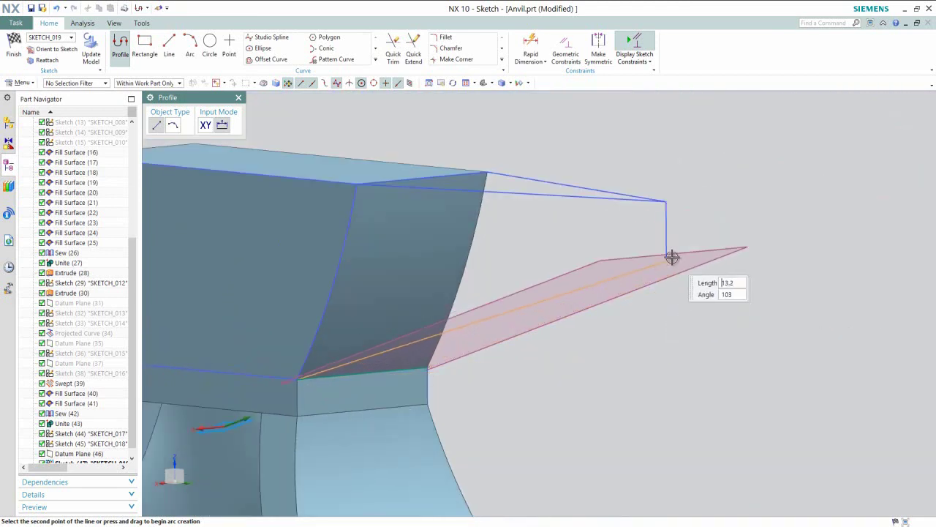
pyautogui.click(667, 255)
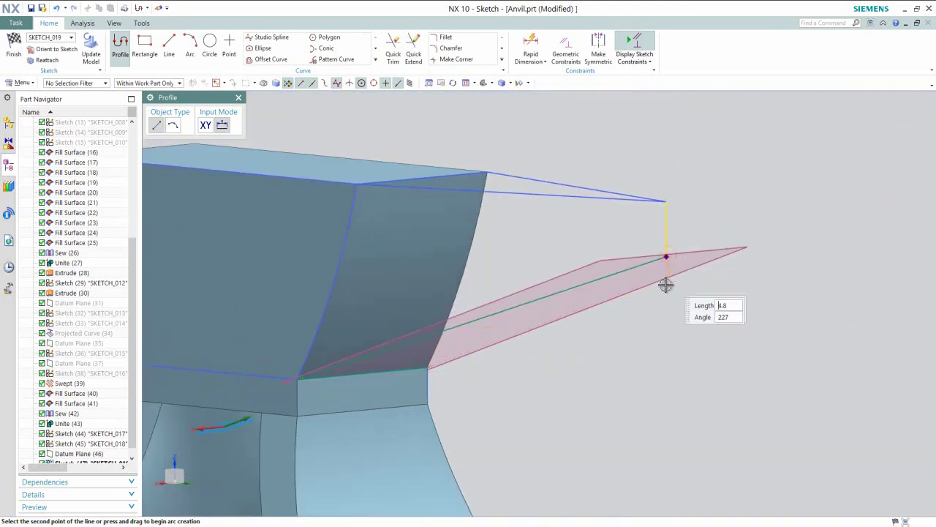
pyautogui.scroll(4, 439, 370)
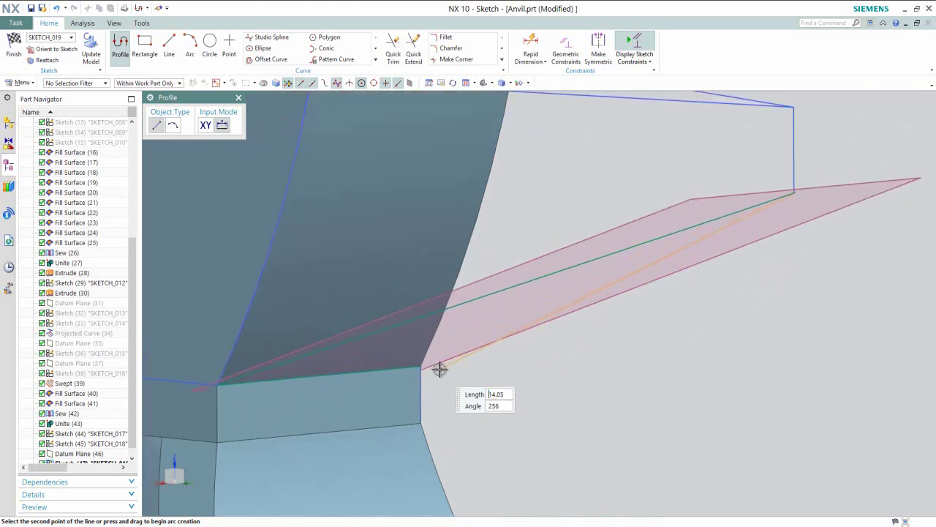
pyautogui.click(395, 361)
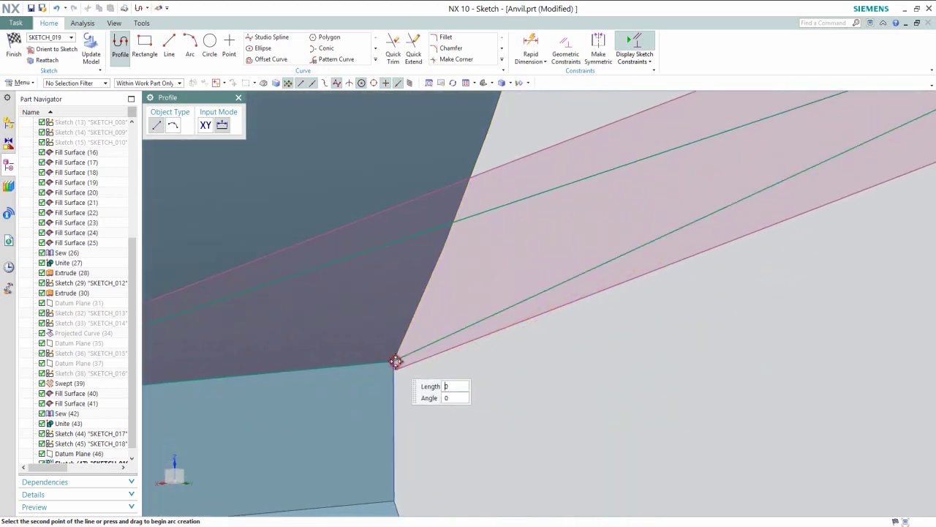
pyautogui.press('Escape')
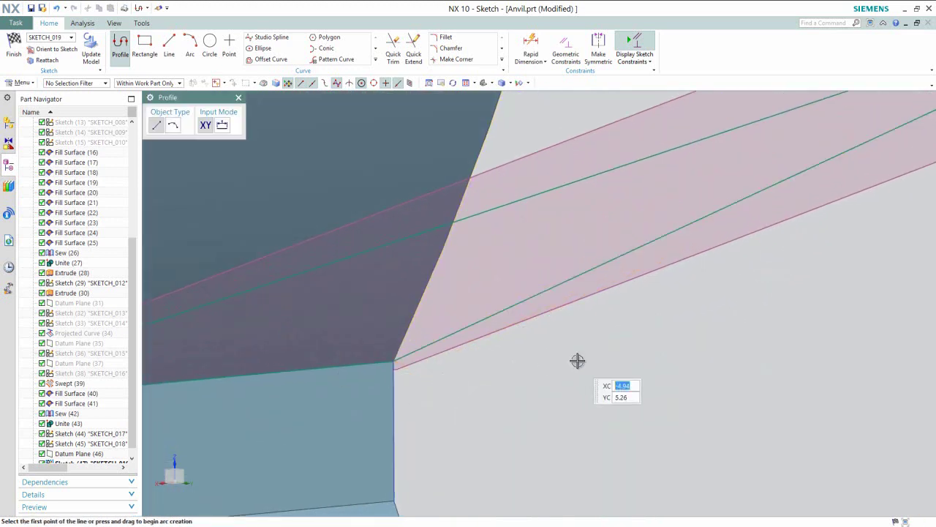
pyautogui.press('Escape')
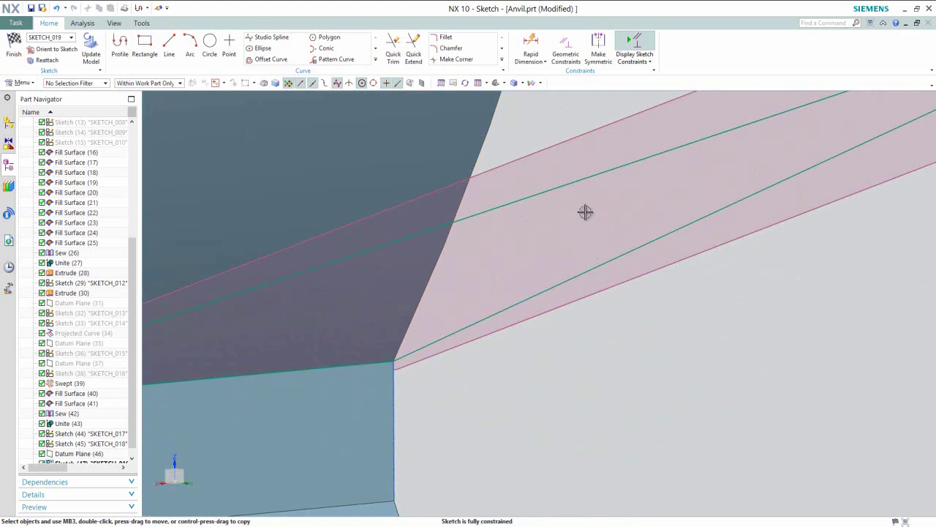
pyautogui.rightClick(562, 121)
pyautogui.click(587, 129)
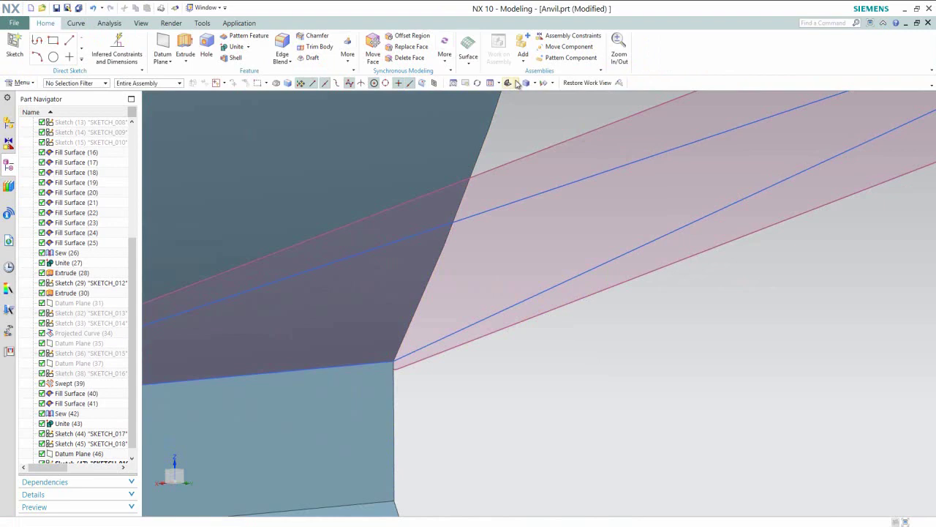
# Step: Rotate the restored work view by -90 degrees about the datum Z axis and hide the inclined datum plane
pyautogui.click(581, 83)
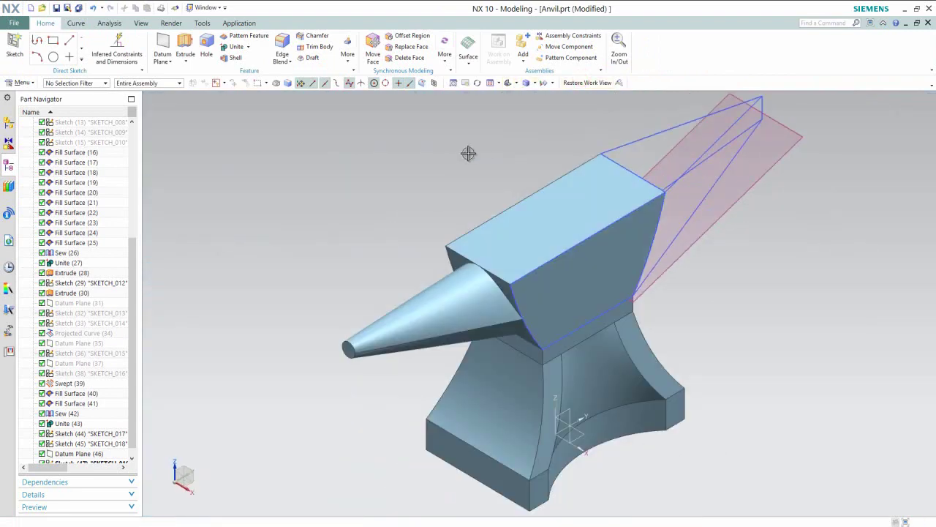
pyautogui.click(477, 83)
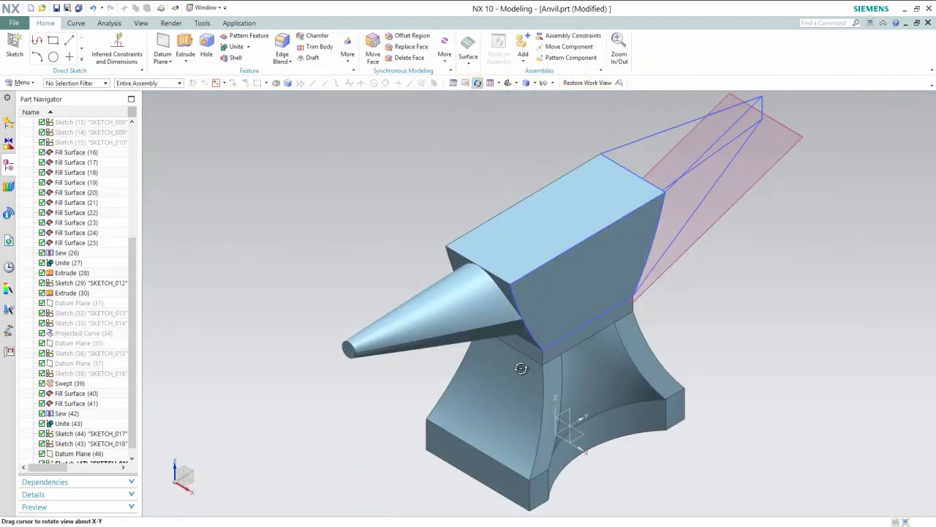
pyautogui.moveTo(556, 411)
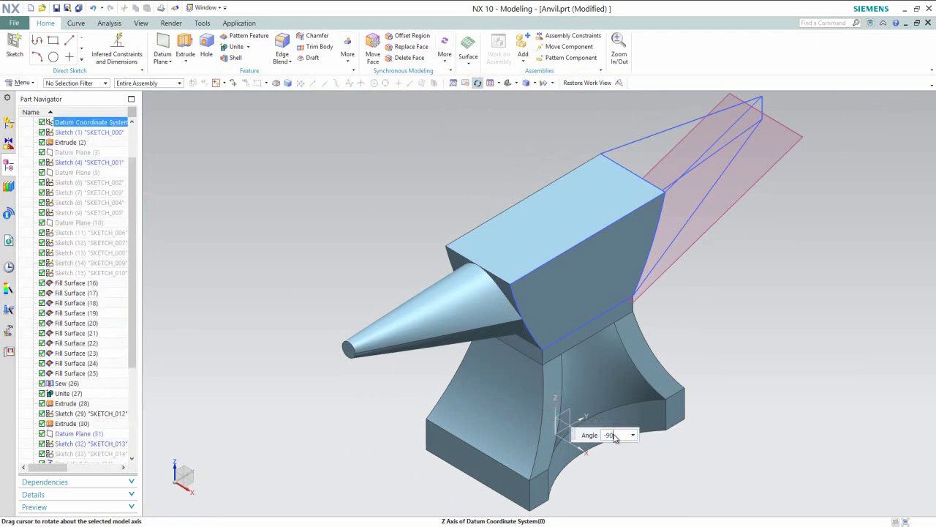
pyautogui.press('Return')
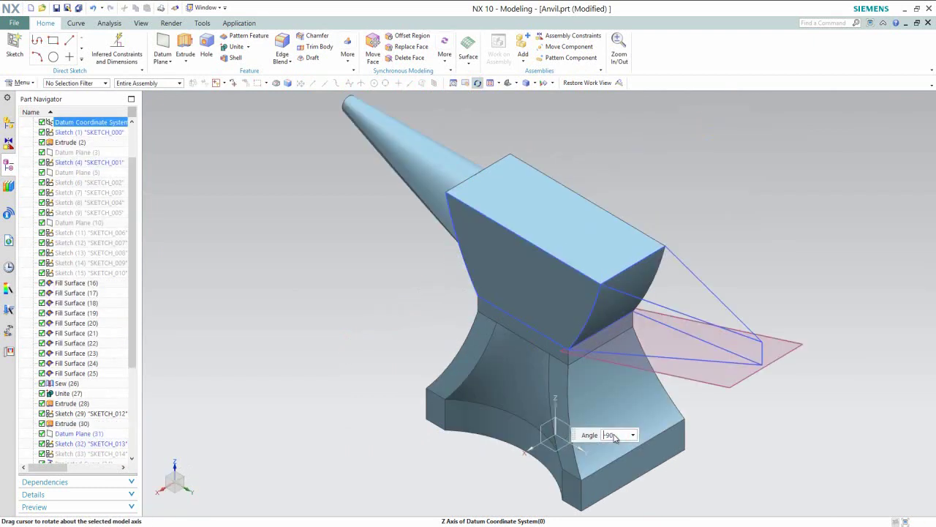
pyautogui.click(477, 83)
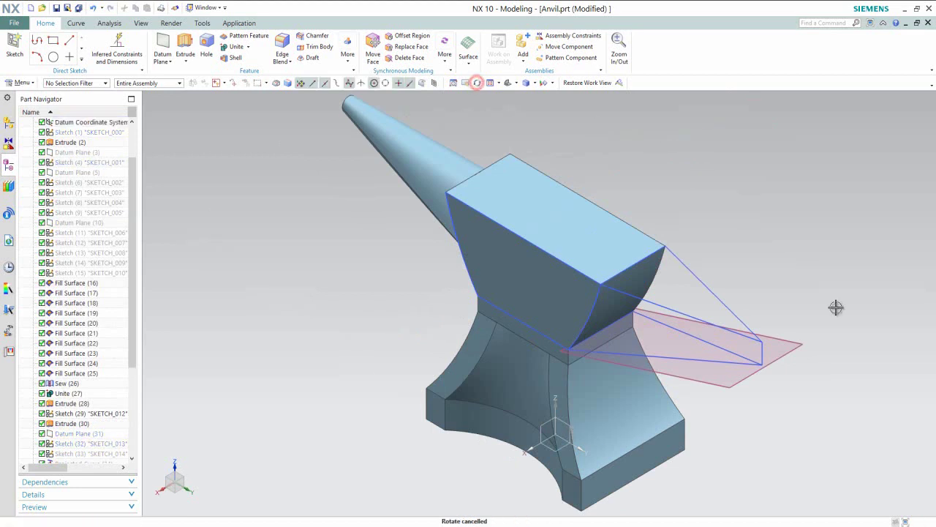
pyautogui.click(799, 343)
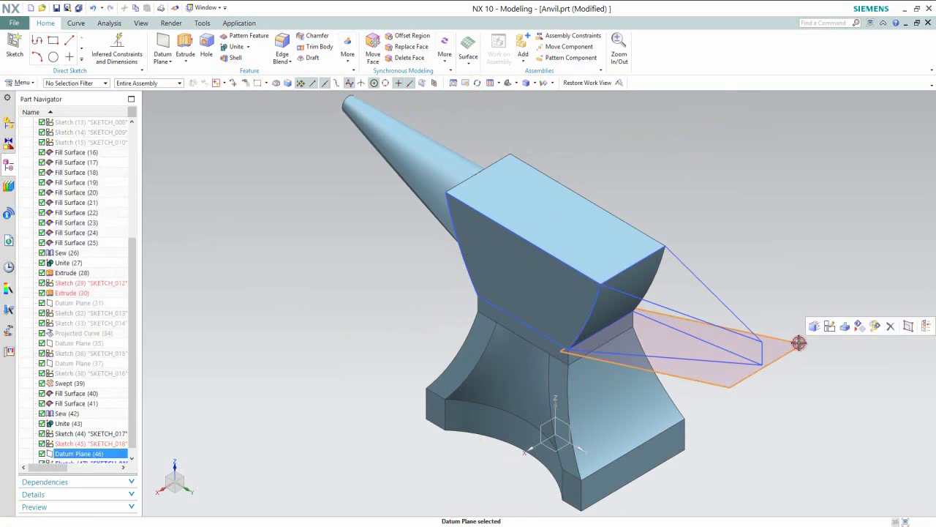
pyautogui.click(856, 327)
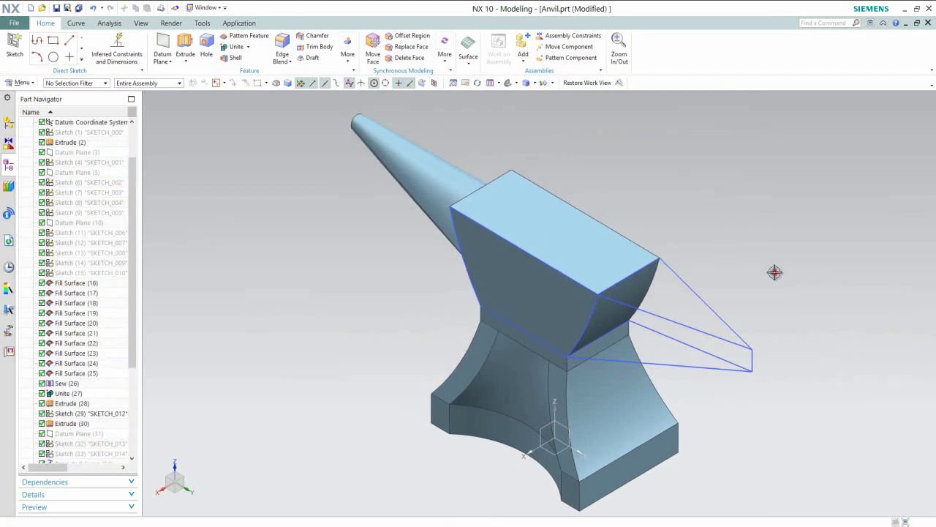
pyautogui.click(775, 272)
# Step: Start a new sketch on the upper block's flat side face opposite the side with the existing outline sketch
pyautogui.moveTo(745, 265); pyautogui.dragTo(658, 258, button='middle')
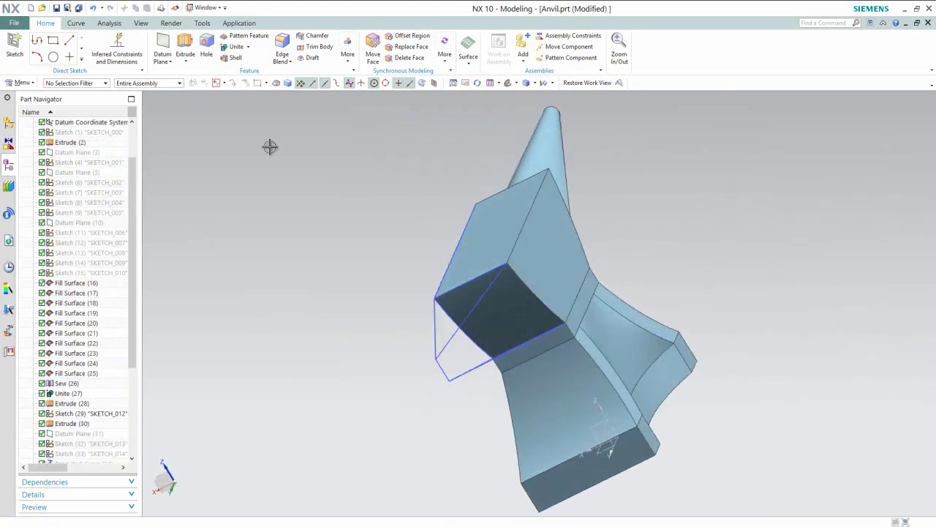
pyautogui.click(14, 45)
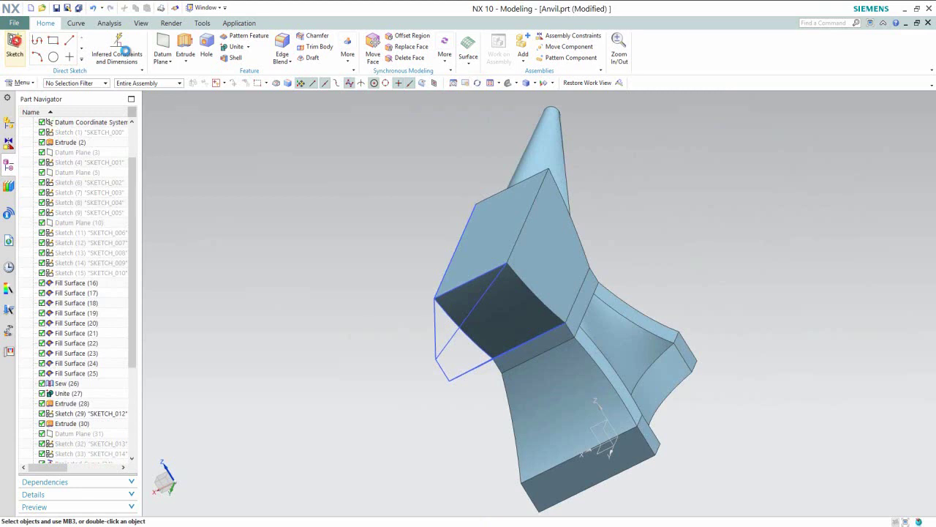
pyautogui.click(542, 252)
pyautogui.click(237, 256)
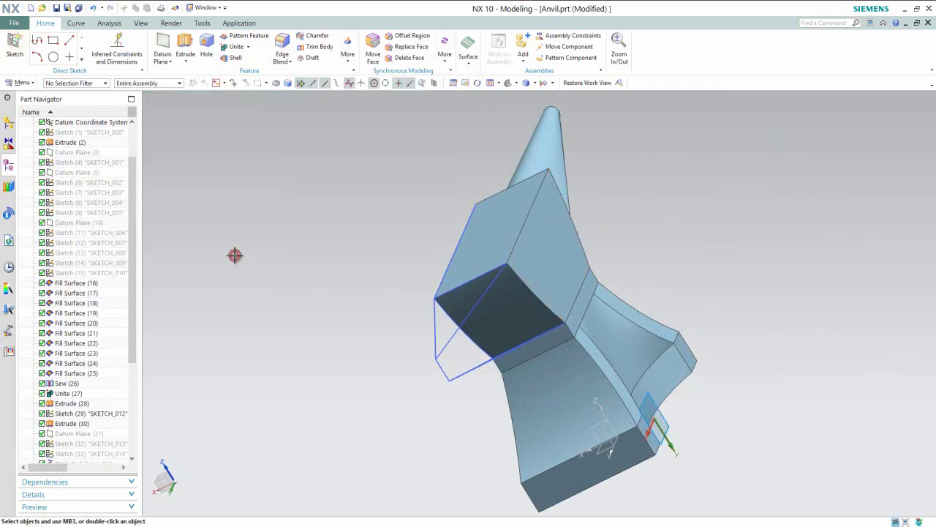
# Step: Project the side face's curved heel-end edge into the sketch with Project Curve and finish the sketch
pyautogui.click(184, 60)
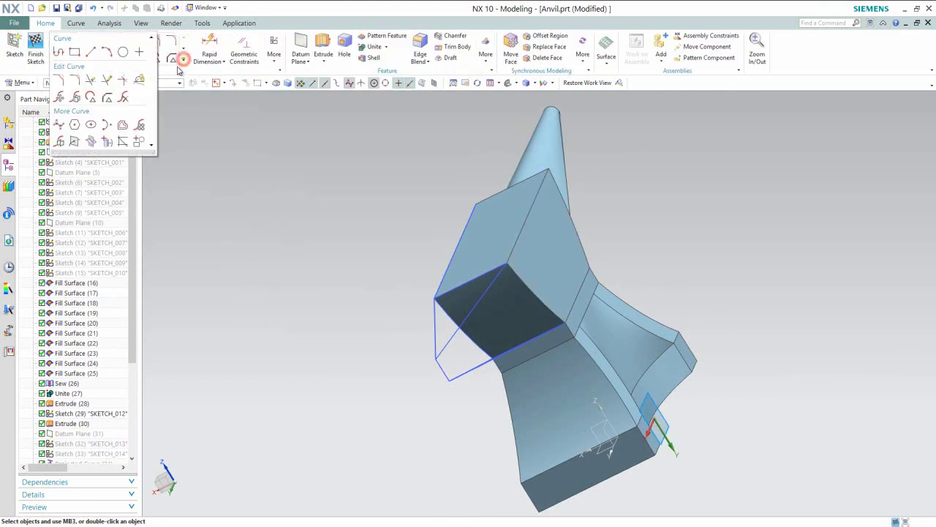
pyautogui.click(106, 143)
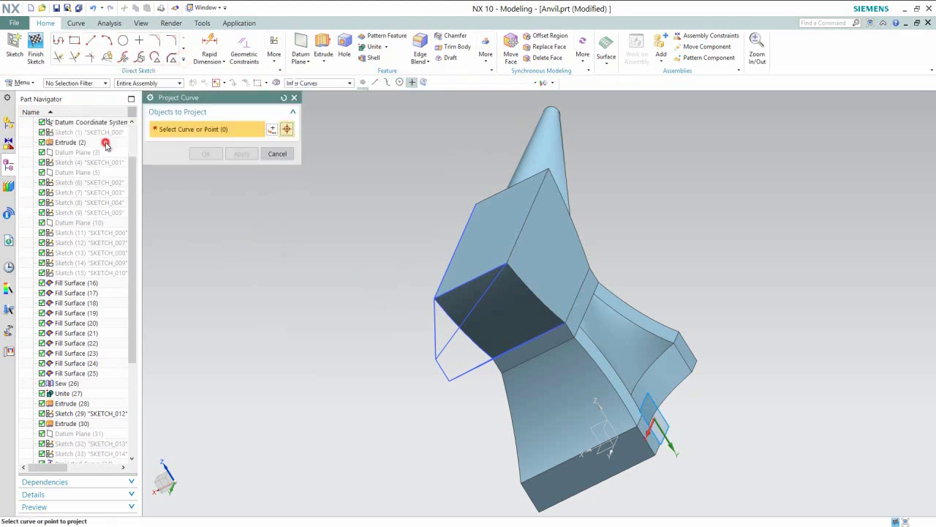
pyautogui.click(542, 296)
pyautogui.click(207, 154)
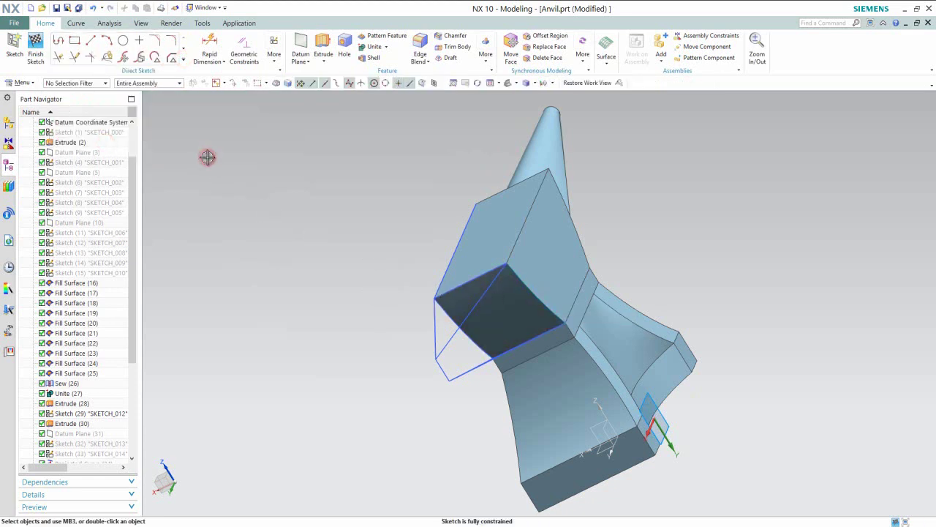
pyautogui.rightClick(365, 173)
pyautogui.click(380, 180)
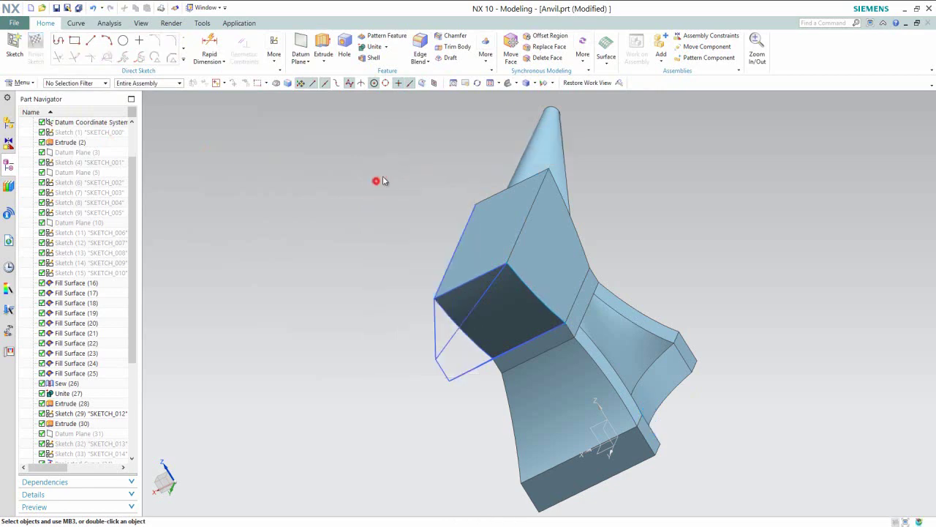
# Step: Create a Fill Surface over the upper block's heel-end face from its two curved side edges and its straight top and bottom edges
pyautogui.click(584, 84)
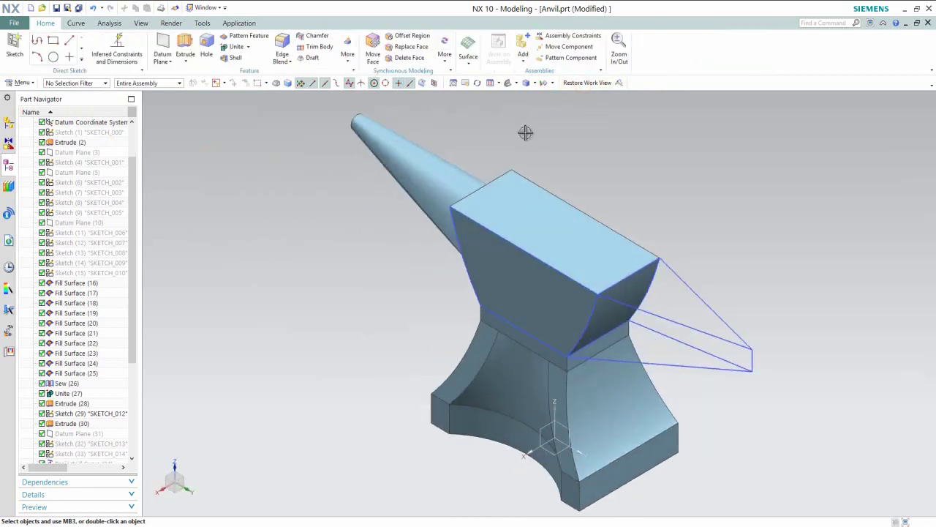
pyautogui.click(472, 67)
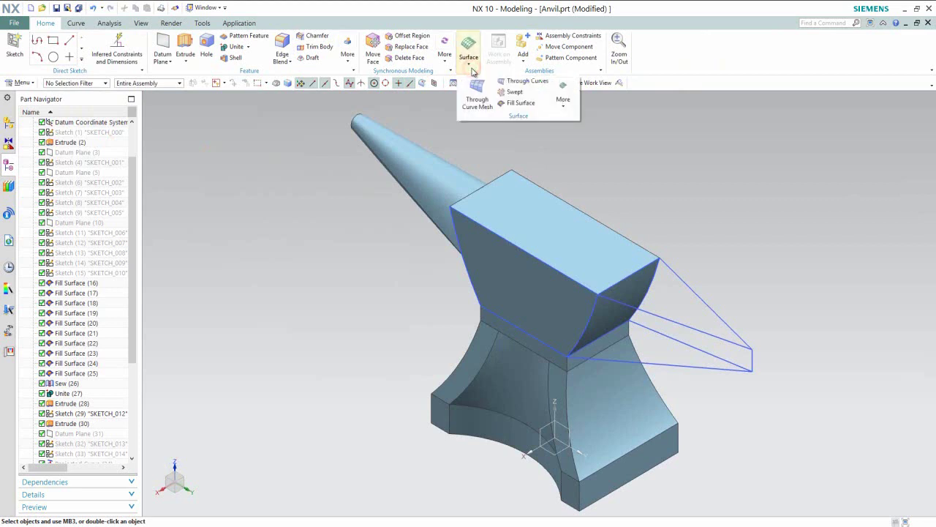
pyautogui.click(519, 103)
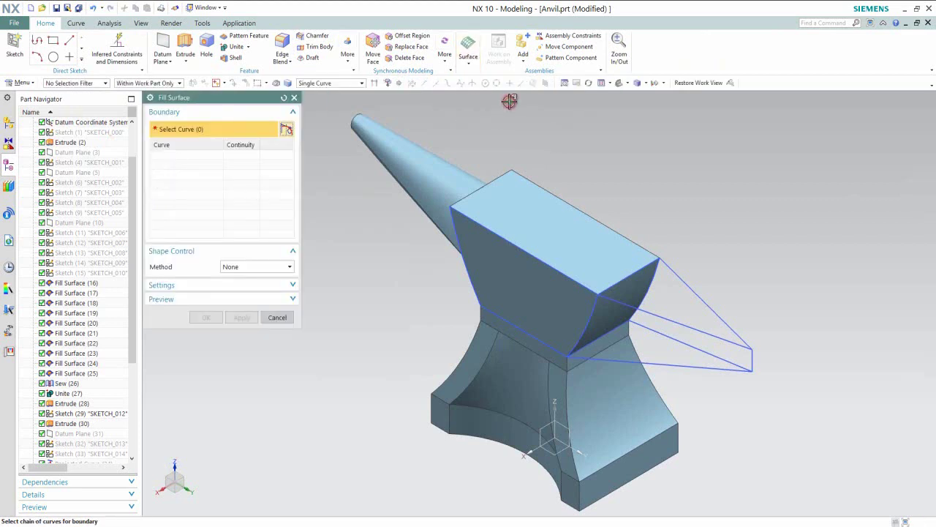
pyautogui.scroll(4, 591, 306)
pyautogui.click(588, 307)
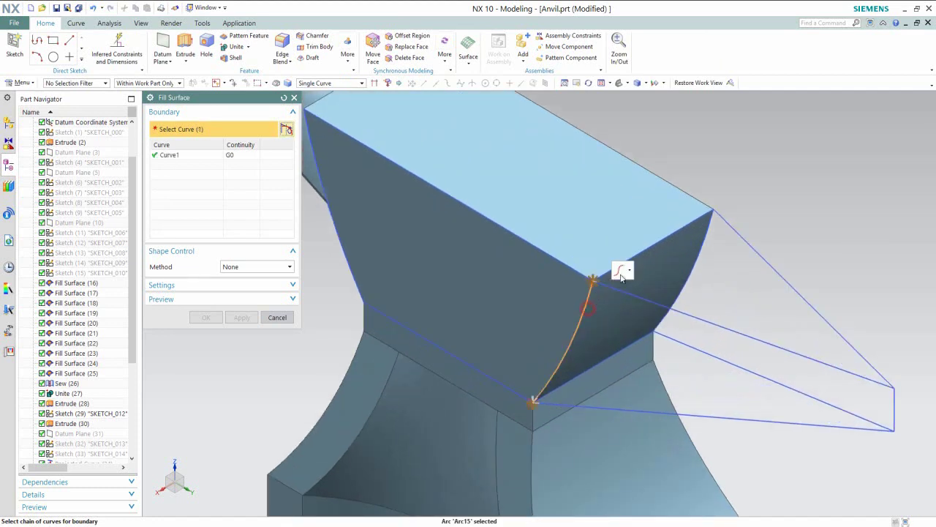
pyautogui.click(650, 248)
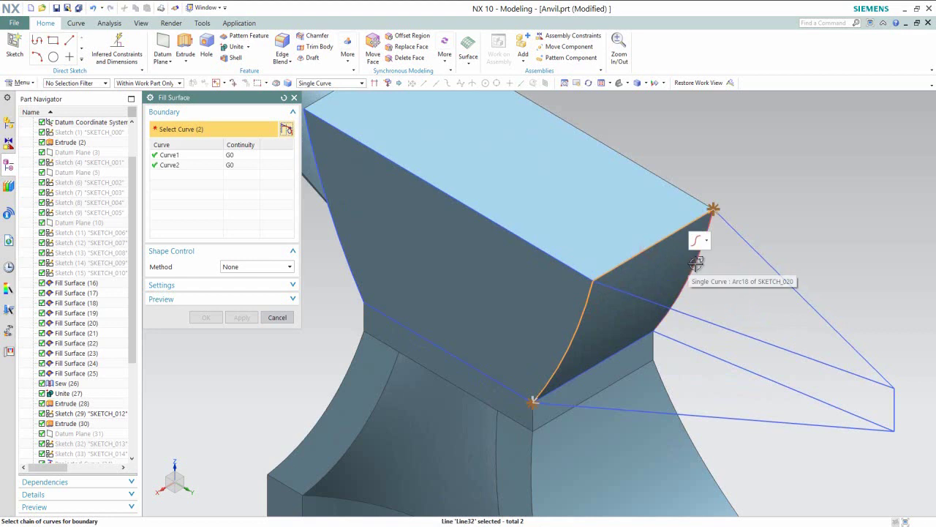
pyautogui.click(696, 265)
pyautogui.click(642, 336)
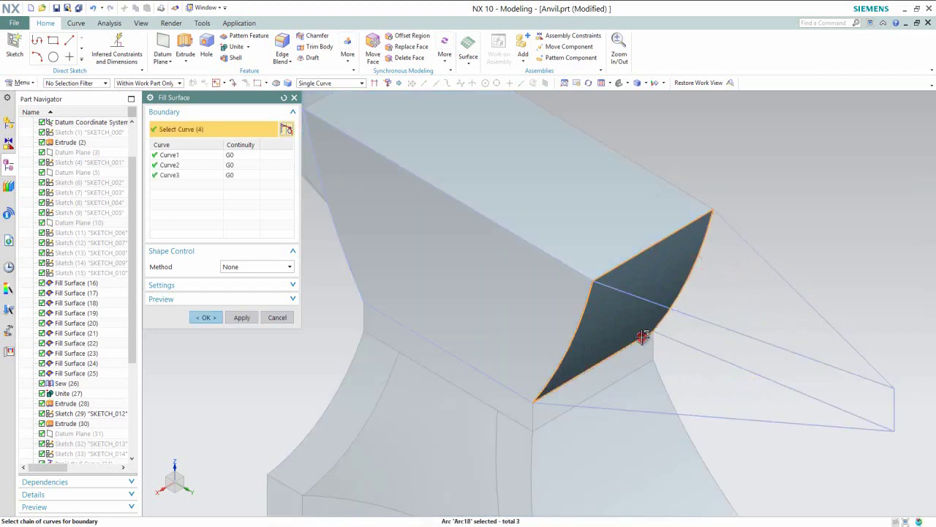
pyautogui.click(244, 319)
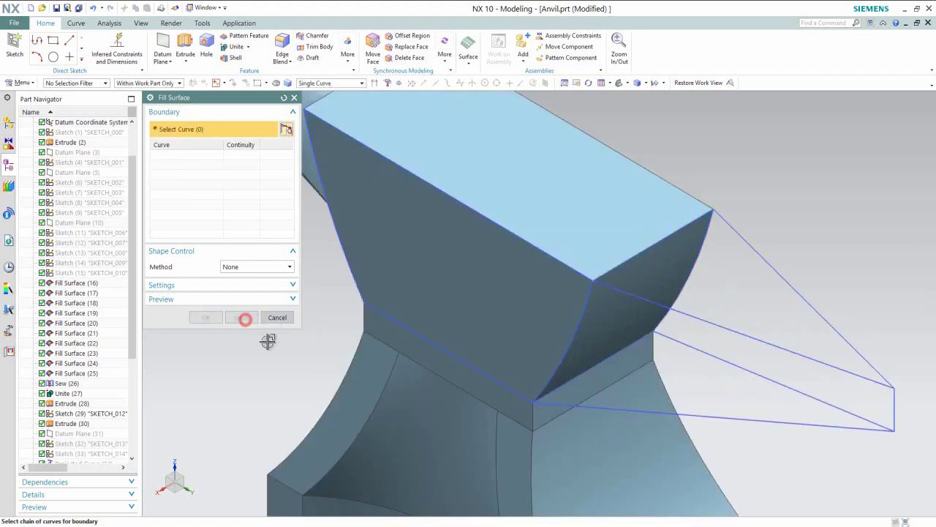
# Step: Create a Fill Surface for the heel's near side from the block's curved edge, the two long lines and the short vertical tip line
pyautogui.click(578, 322)
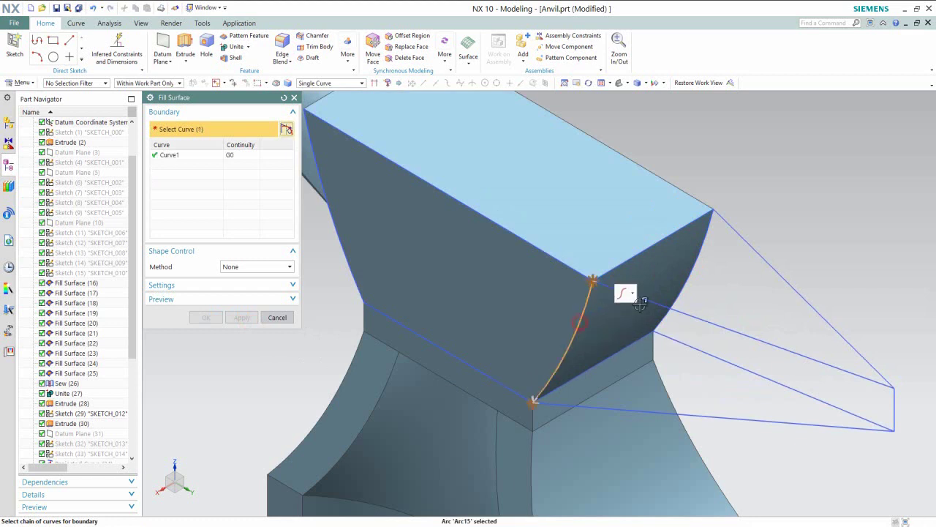
pyautogui.click(656, 302)
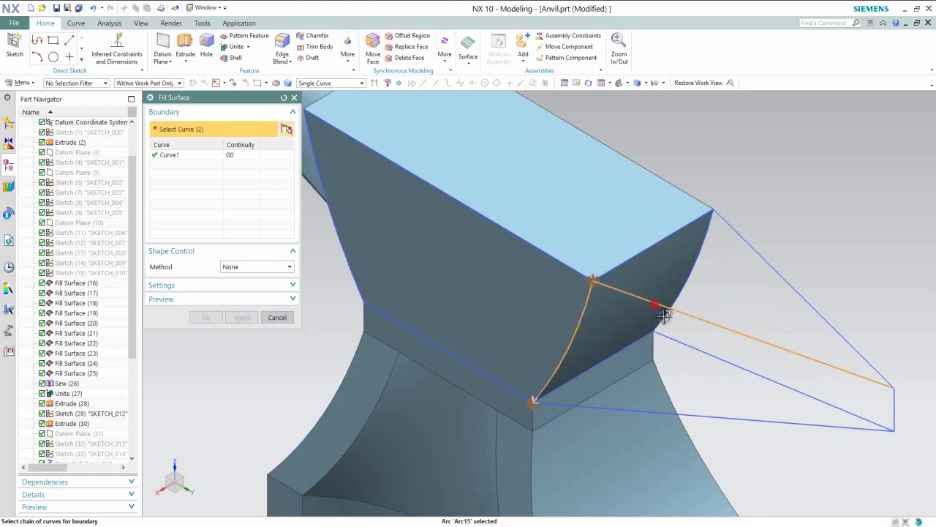
pyautogui.click(894, 409)
pyautogui.click(830, 427)
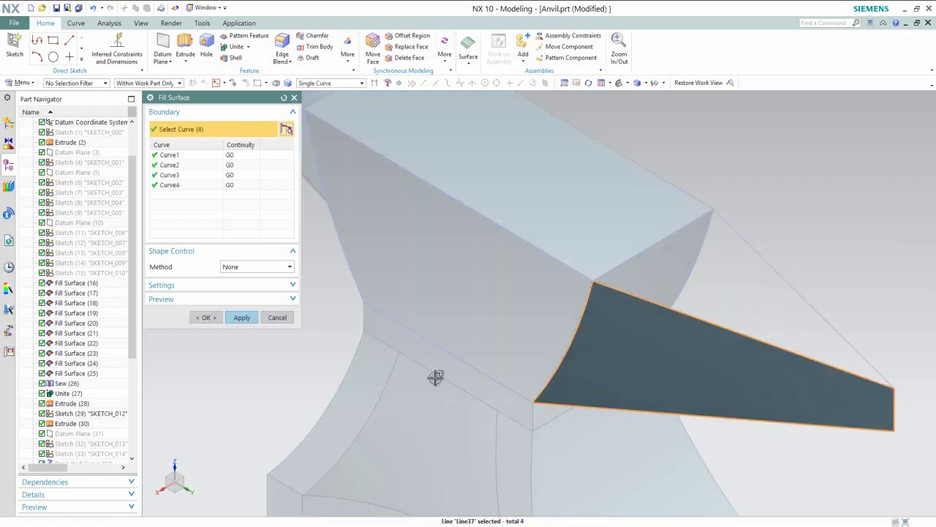
pyautogui.click(241, 316)
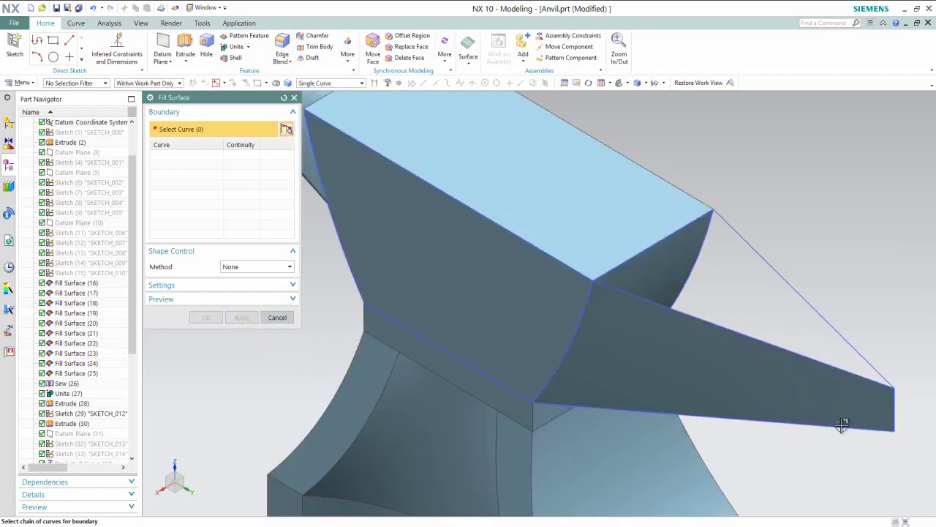
# Step: Create a triangular Fill Surface closing the heel's underside from the two converging lower lines and the block's bottom edge line
pyautogui.moveTo(842, 425); pyautogui.dragTo(802, 392, button='middle')
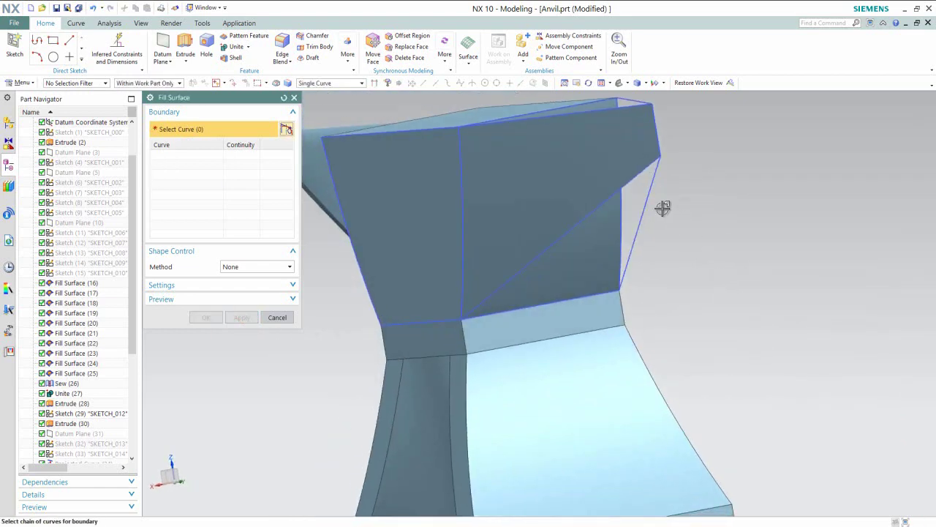
pyautogui.click(642, 187)
pyautogui.click(632, 181)
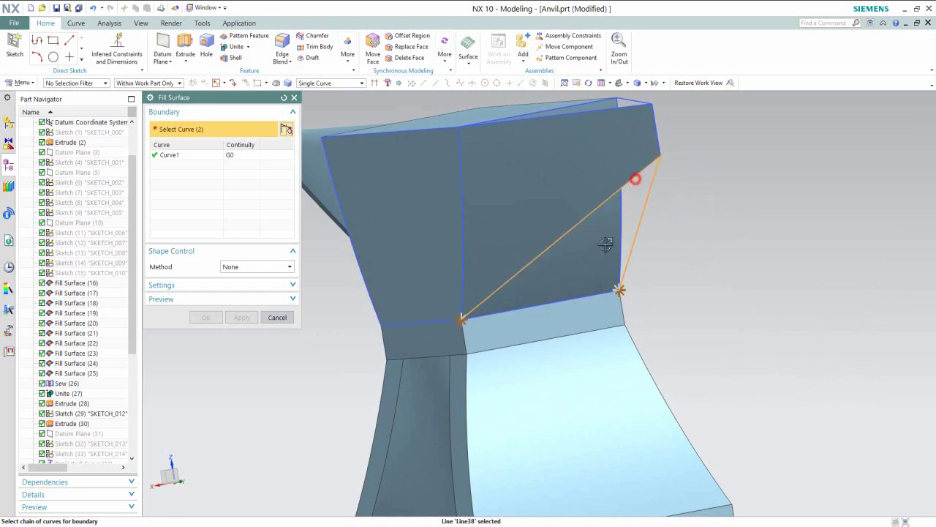
pyautogui.click(582, 296)
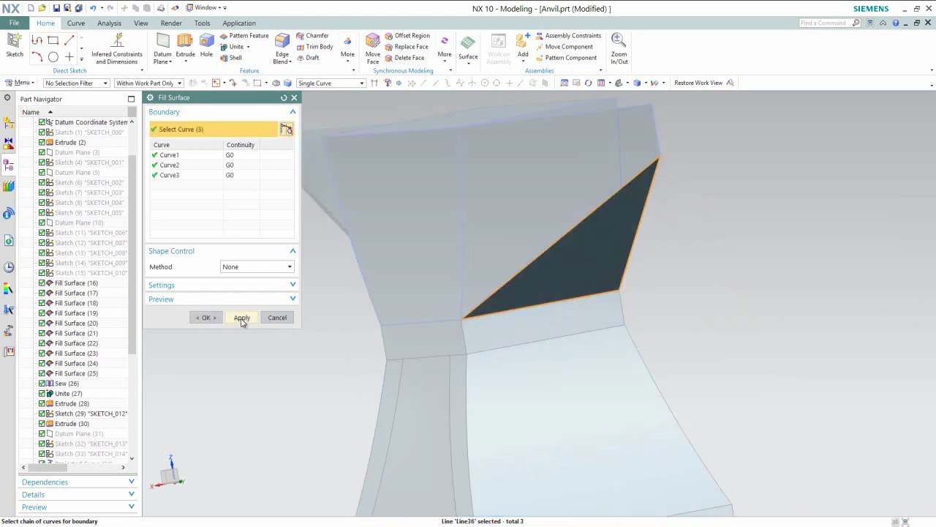
pyautogui.click(242, 322)
# Step: Create a triangular Fill Surface closing the heel's top from the two converging upper lines and the block's top end edge
pyautogui.moveTo(710, 292); pyautogui.dragTo(687, 309, button='middle')
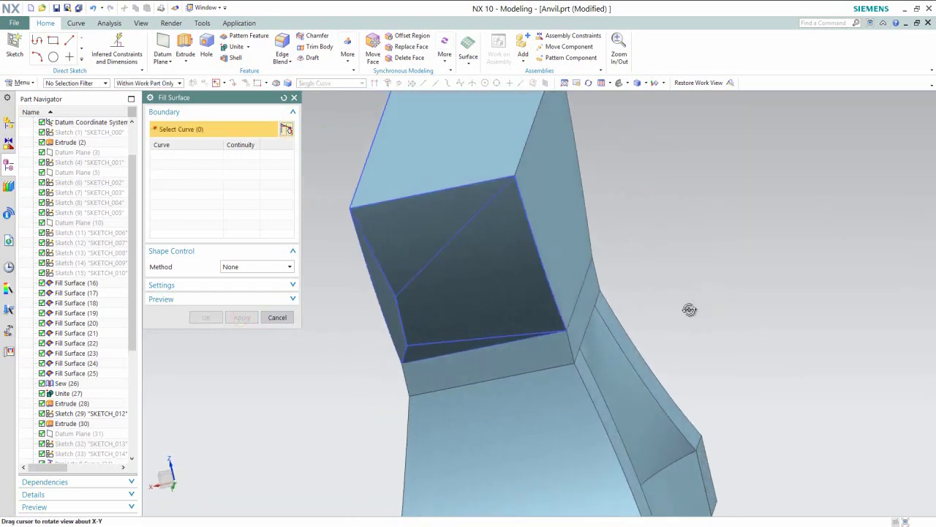
pyautogui.click(440, 250)
pyautogui.click(421, 204)
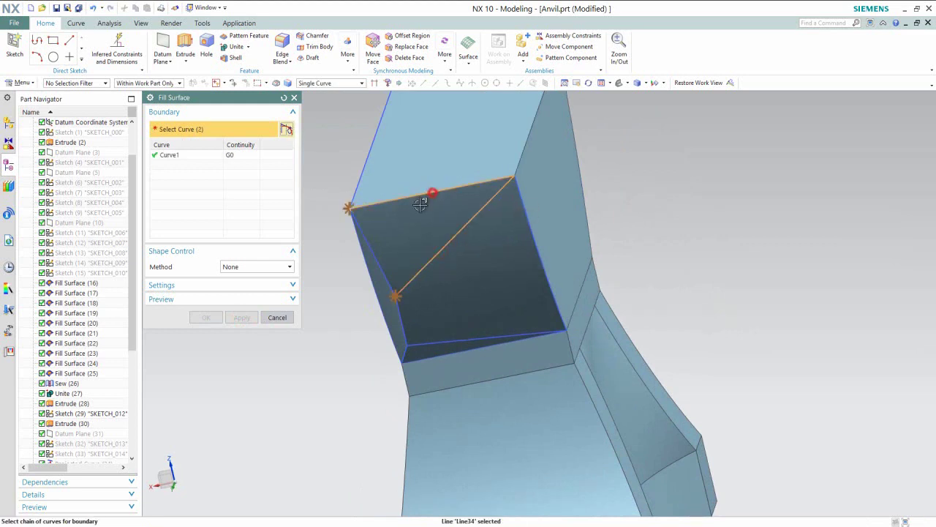
pyautogui.click(370, 244)
pyautogui.click(241, 316)
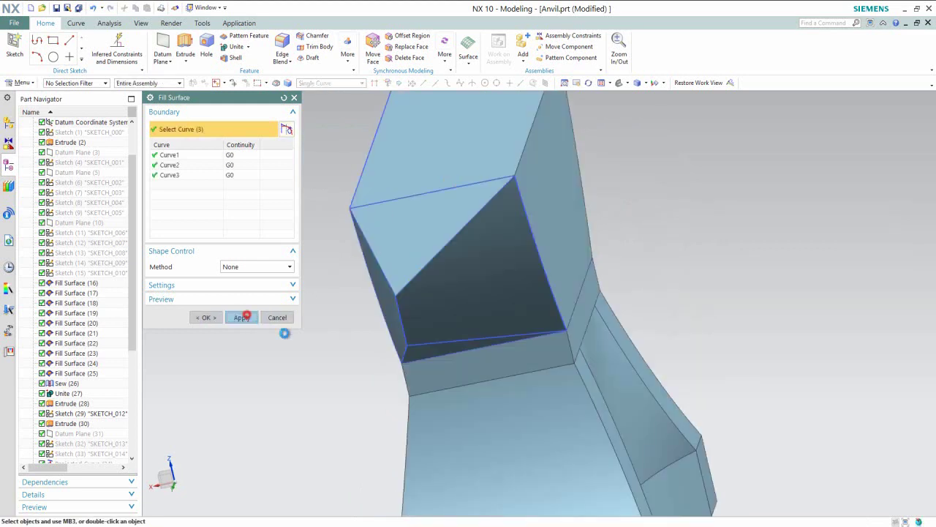
# Step: Create a Fill Surface for the heel's remaining open side from its lower line, vertical tip line, upper line and projected arc
pyautogui.click(456, 343)
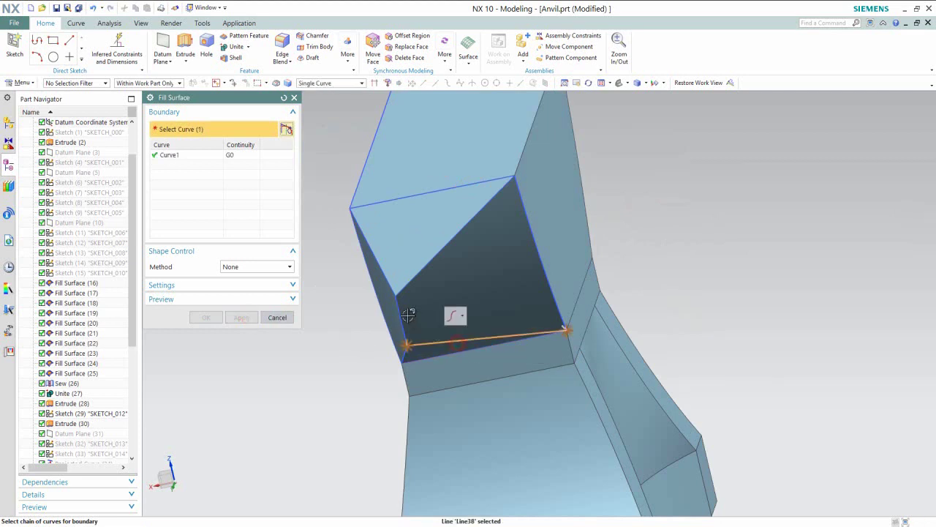
pyautogui.click(404, 311)
pyautogui.click(416, 282)
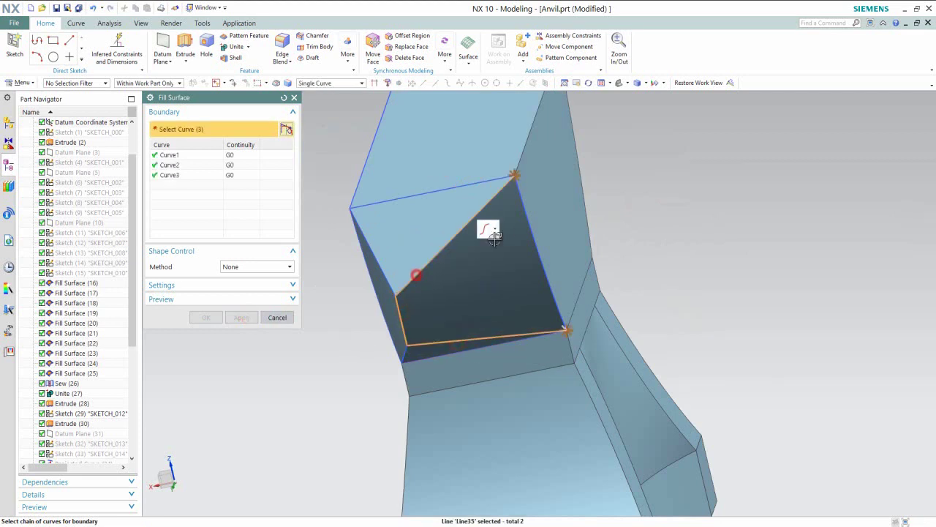
pyautogui.click(527, 222)
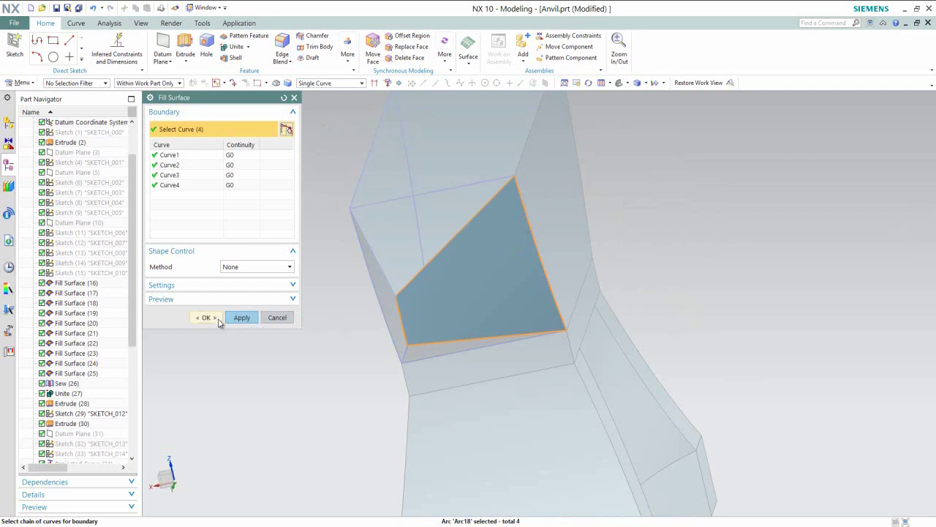
pyautogui.click(217, 320)
# Step: Hide the upper block's extrude to expose the heel's inner end surface
pyautogui.moveTo(762, 278); pyautogui.dragTo(788, 268, button='middle')
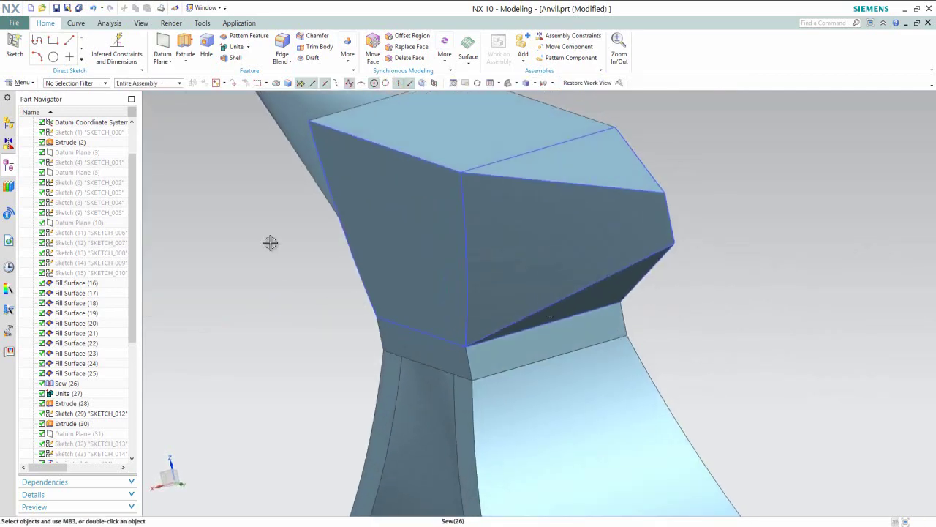
pyautogui.click(432, 206)
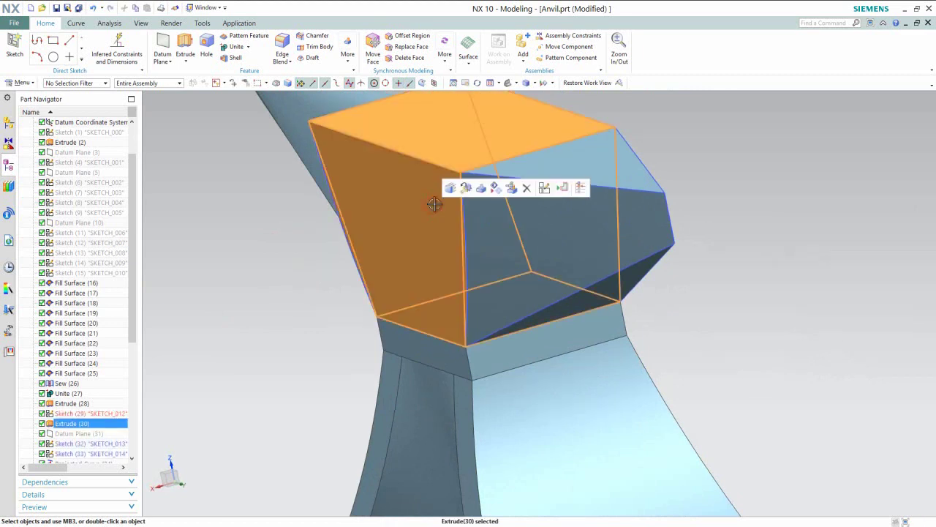
pyautogui.click(496, 189)
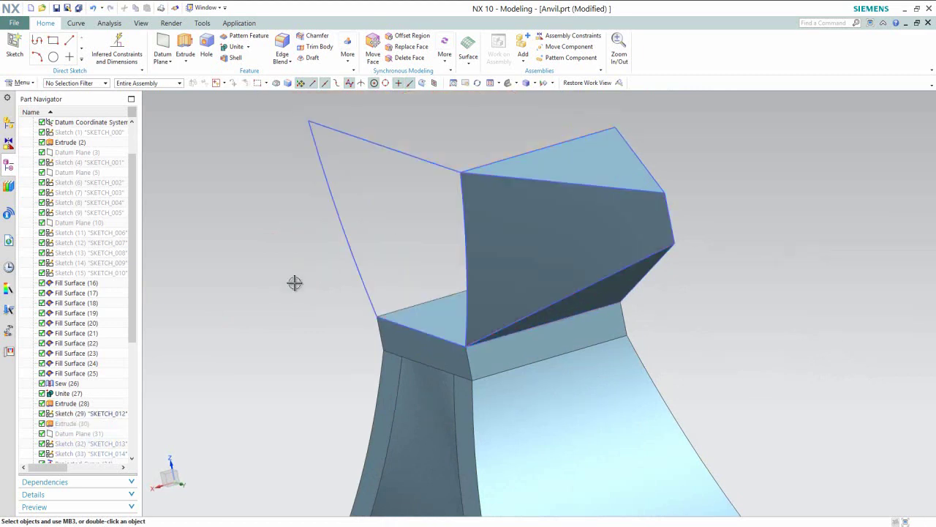
# Step: Sew the heel's five fill surfaces together, using the near side as the target sheet and the other four as tools
pyautogui.click(22, 83)
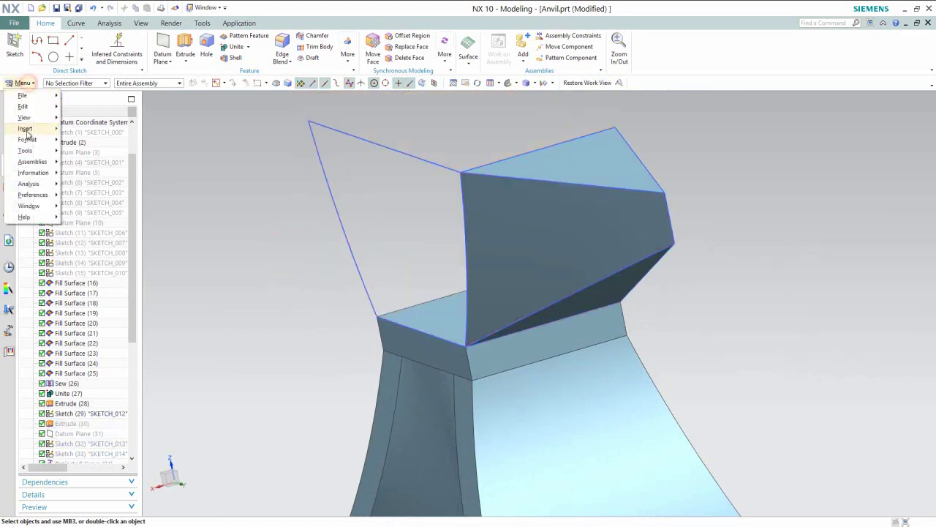
pyautogui.moveTo(46, 129)
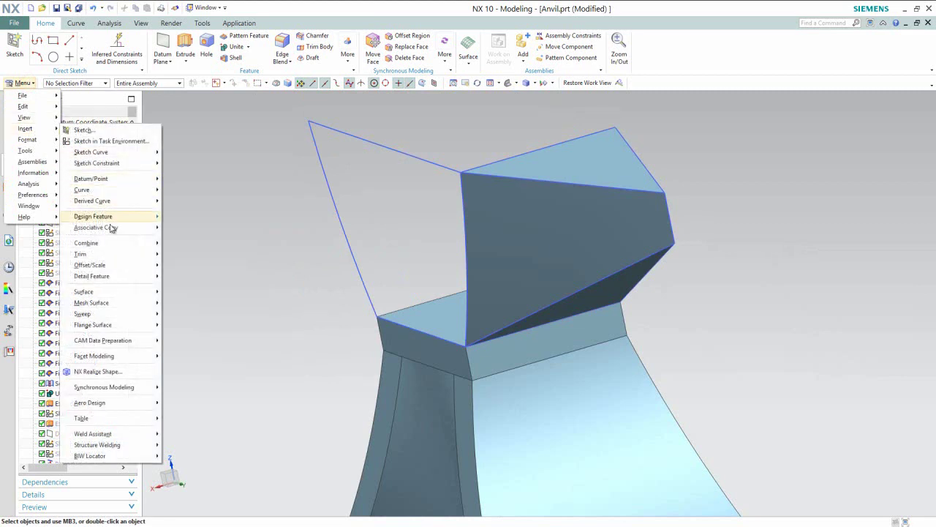
pyautogui.moveTo(119, 243)
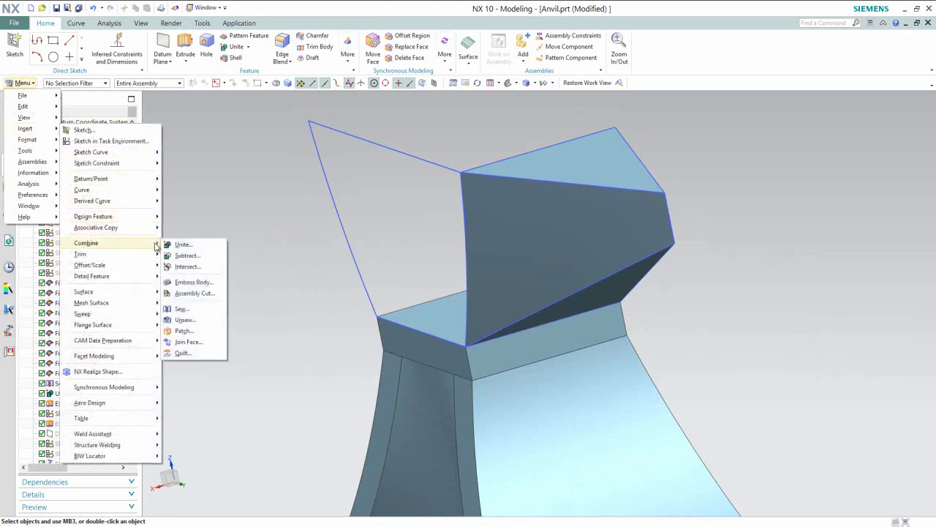
pyautogui.click(199, 309)
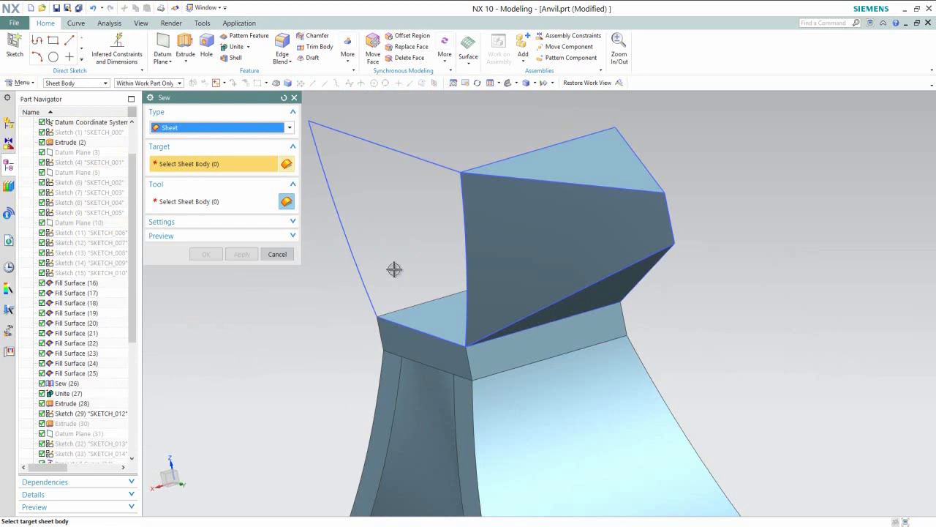
pyautogui.click(535, 230)
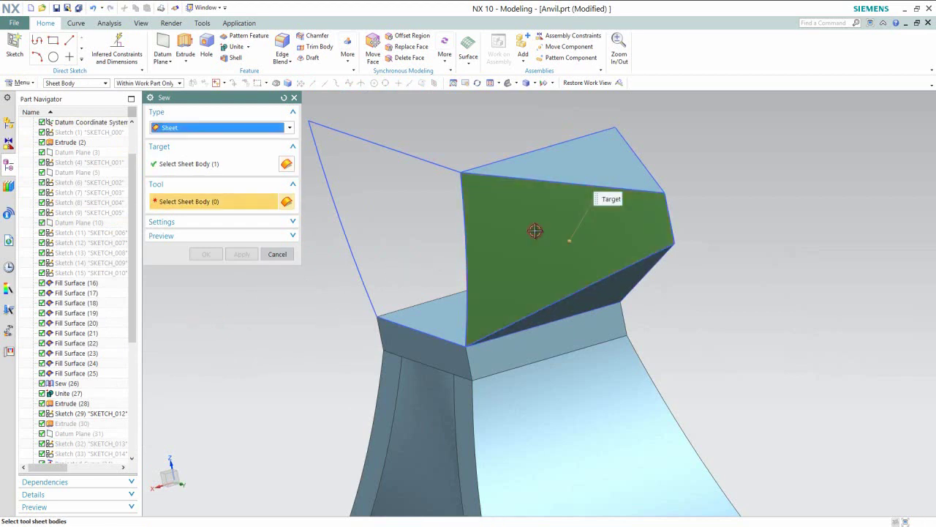
pyautogui.click(564, 170)
pyautogui.click(601, 291)
pyautogui.moveTo(637, 286); pyautogui.dragTo(515, 242, button='middle')
pyautogui.click(574, 239)
pyautogui.click(514, 243)
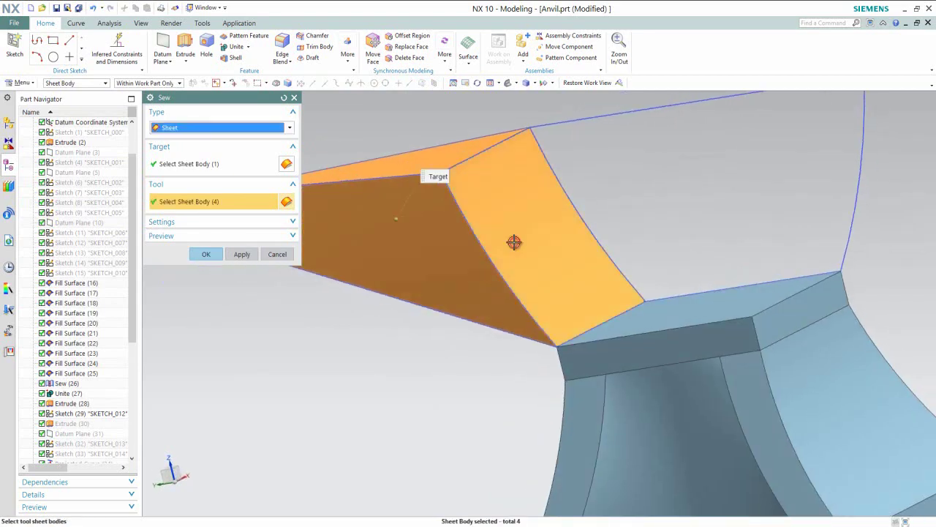
pyautogui.click(204, 254)
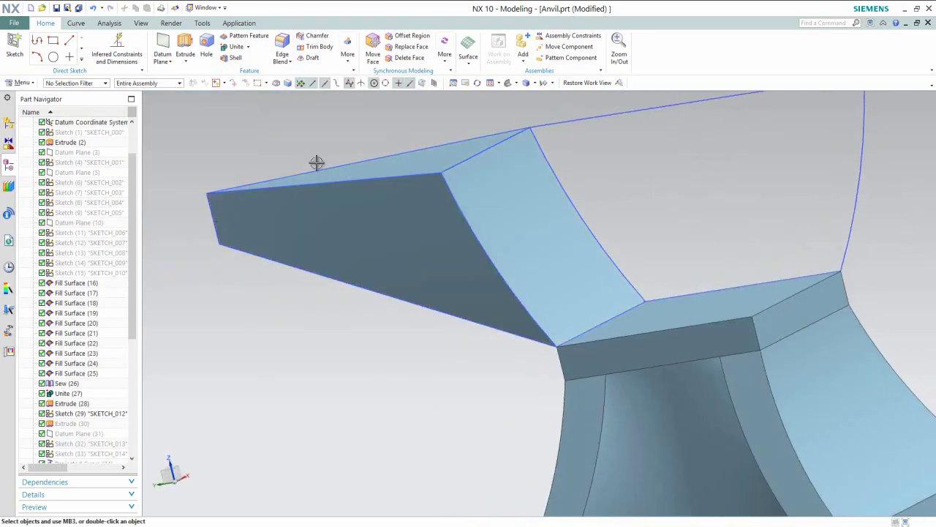
# Step: Show the hidden upper block's extrude again in isometric view and save the part
pyautogui.click(517, 84)
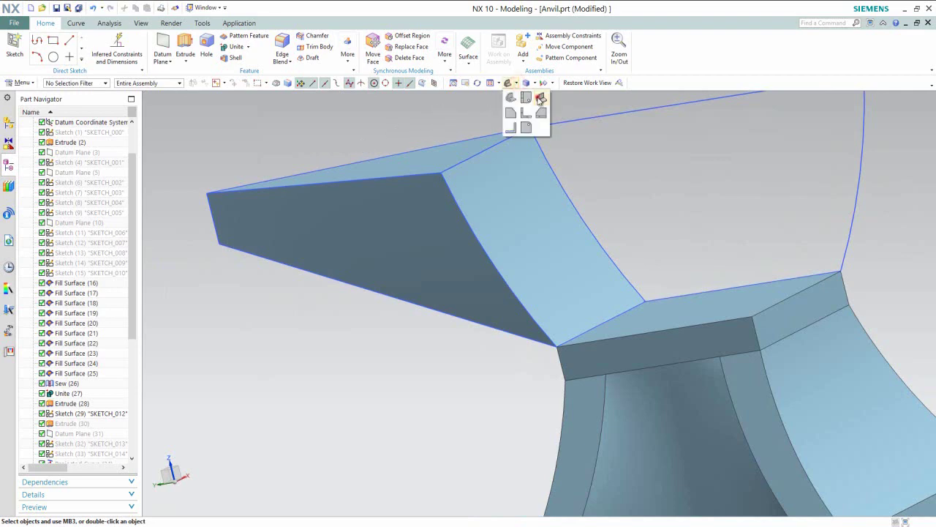
pyautogui.click(540, 98)
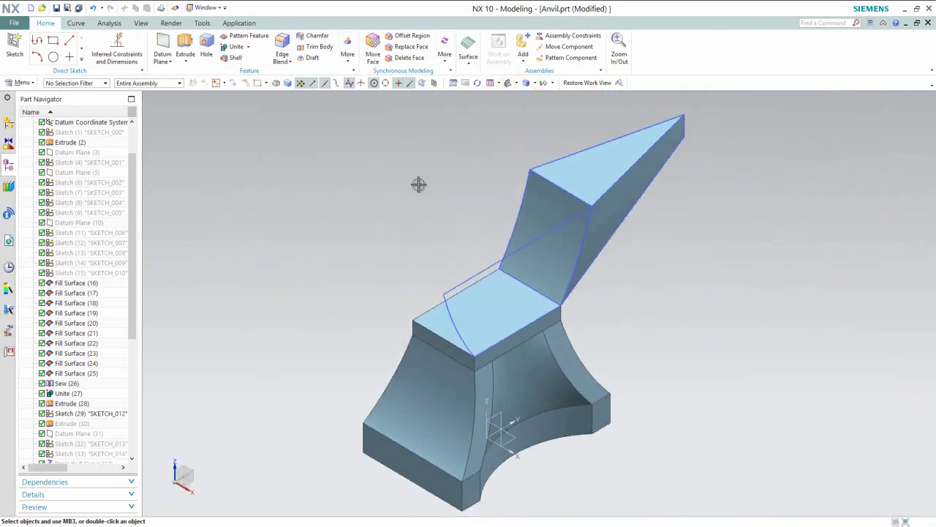
pyautogui.rightClick(83, 422)
pyautogui.click(99, 175)
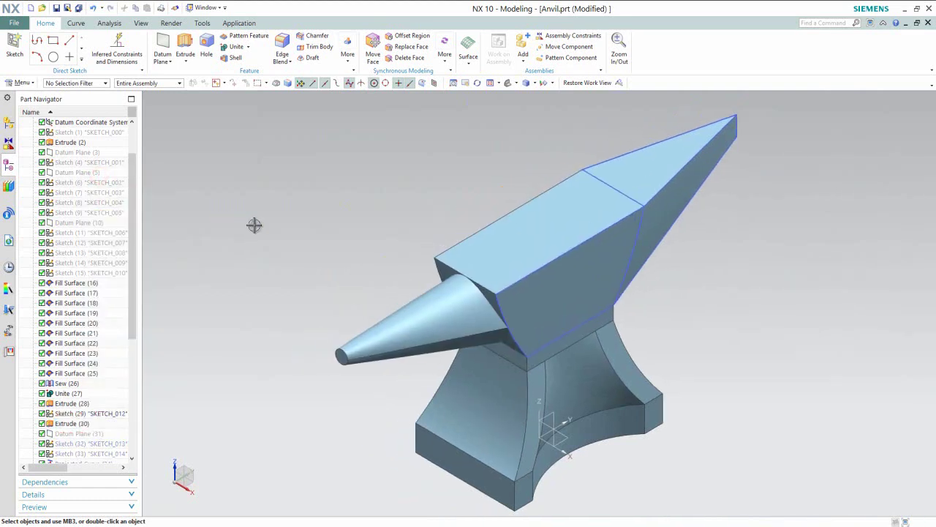
pyautogui.click(56, 8)
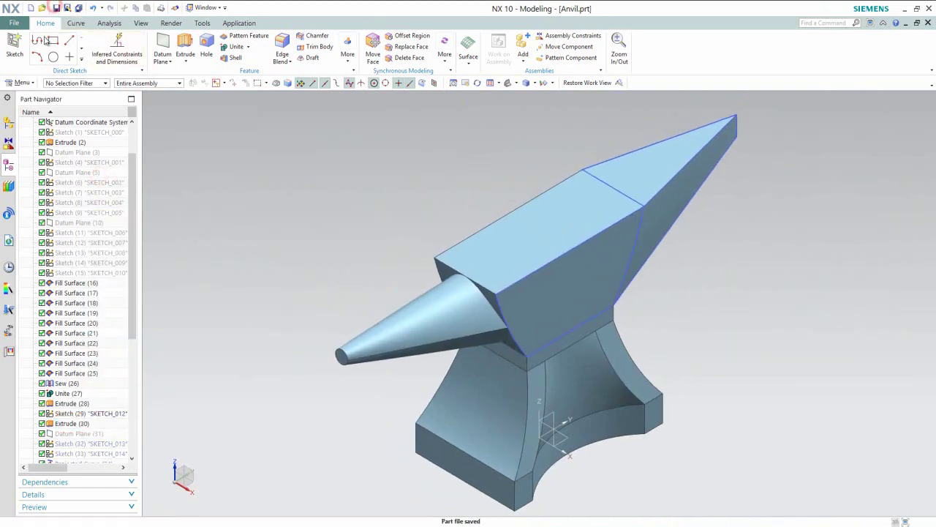
# Step: Unite the pointed heel body with the main anvil body, using the main body as the target and the heel as the tool
pyautogui.click(22, 82)
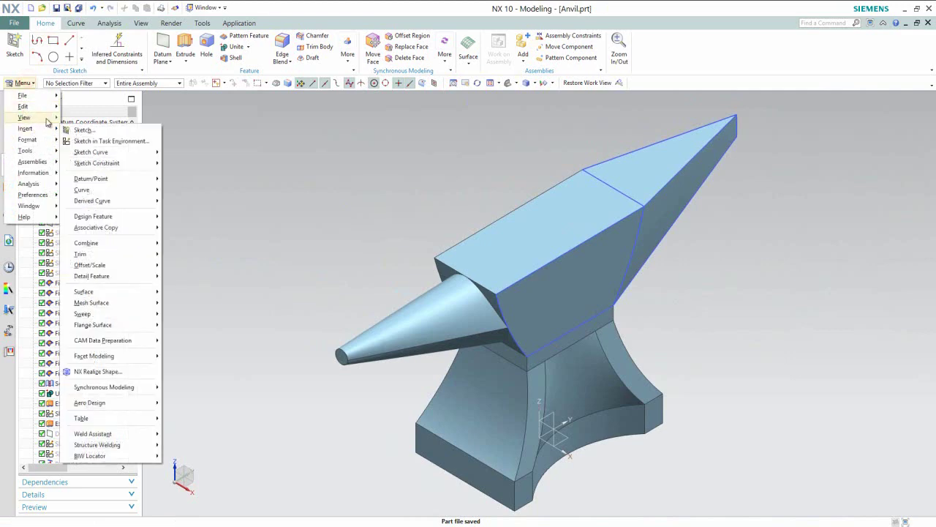
pyautogui.moveTo(50, 130)
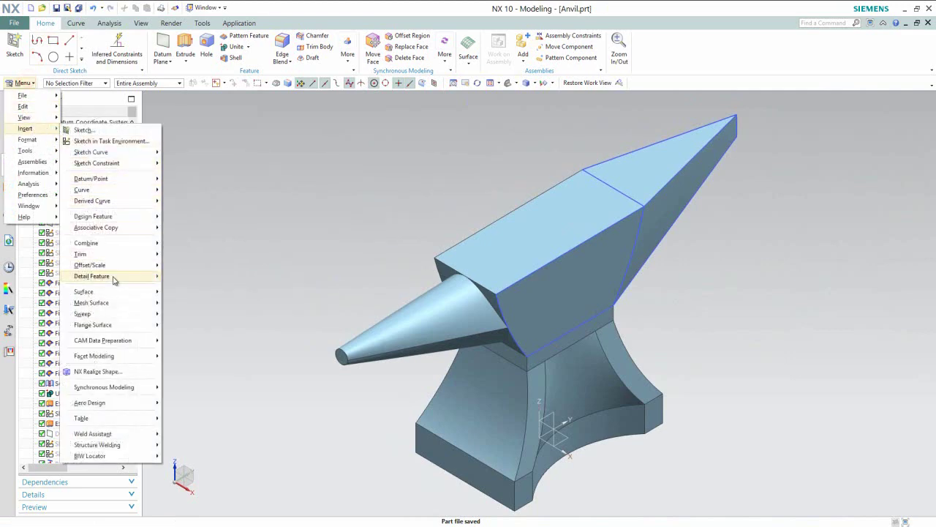
pyautogui.moveTo(113, 280)
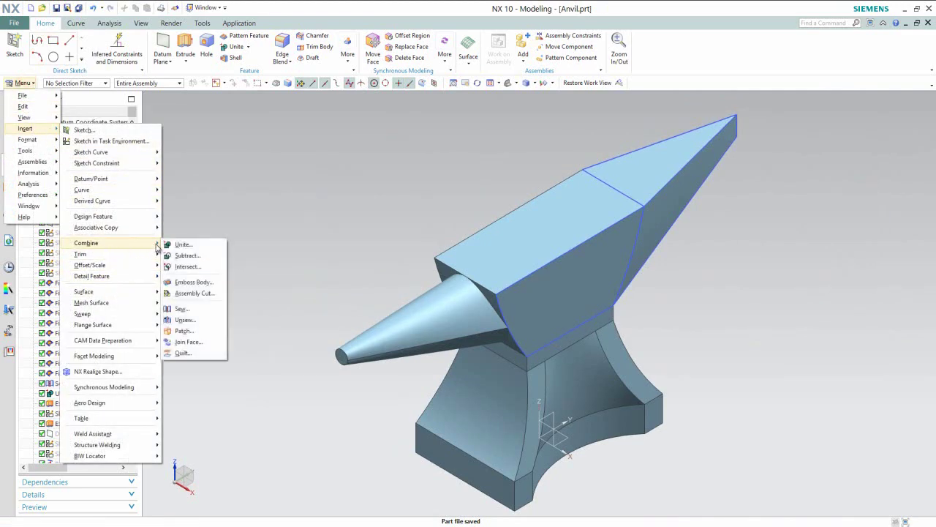
pyautogui.click(177, 246)
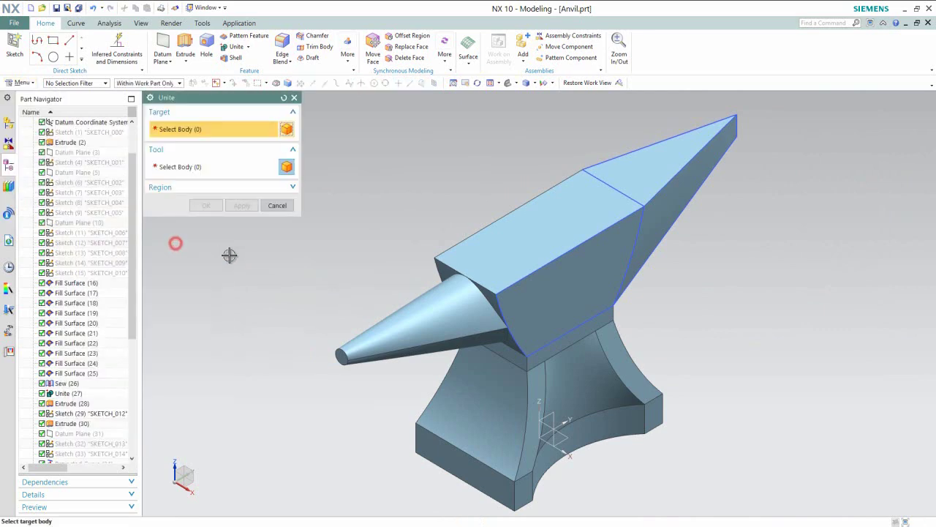
pyautogui.click(540, 225)
pyautogui.click(640, 172)
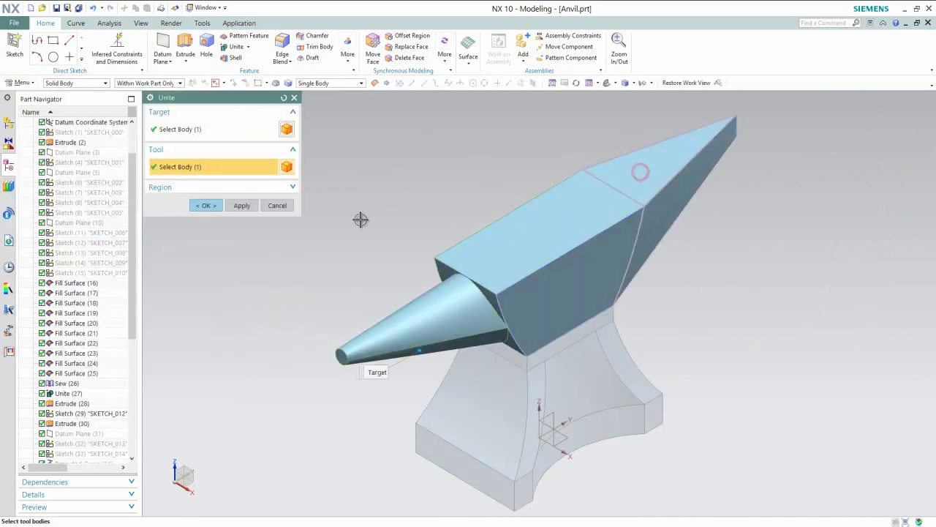
pyautogui.click(207, 206)
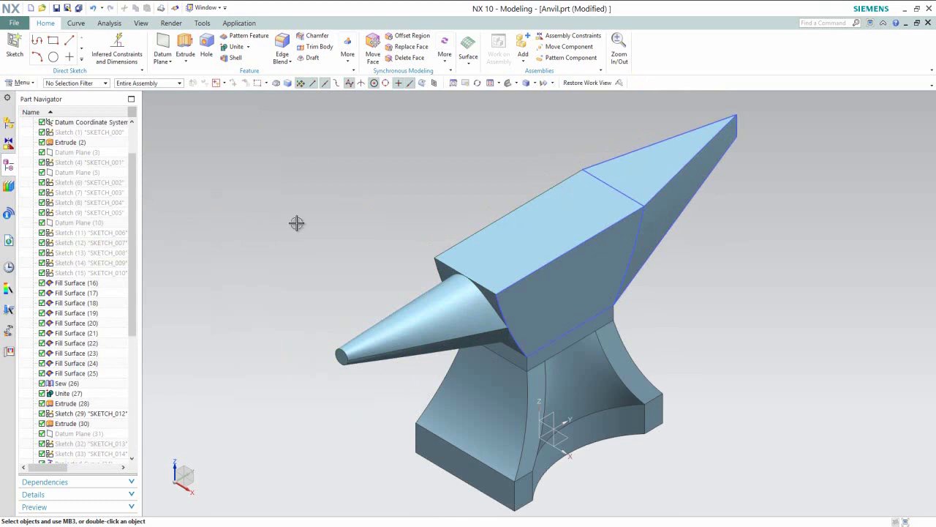
# Step: Hide the upper block's profile sketch and the heel's outline sketches along its top face, lower edge and vertical tip
pyautogui.click(494, 302)
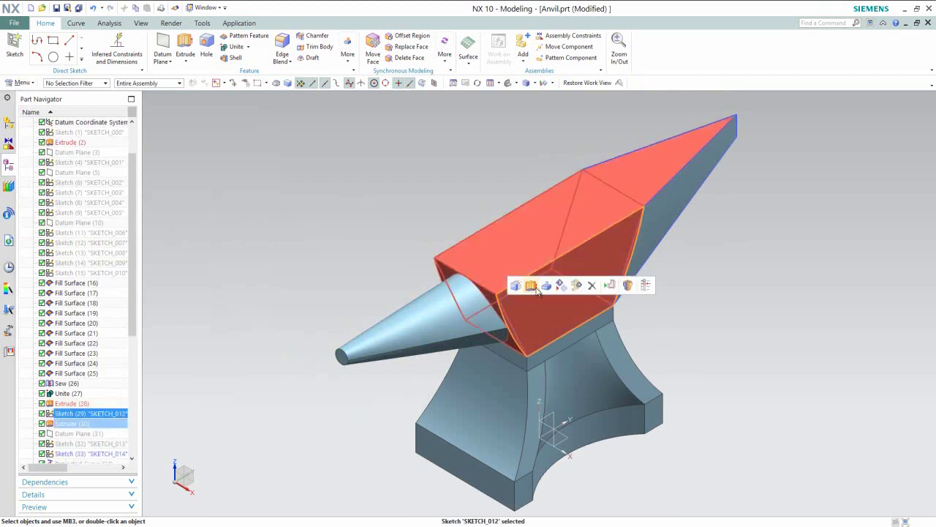
pyautogui.click(559, 286)
pyautogui.click(662, 194)
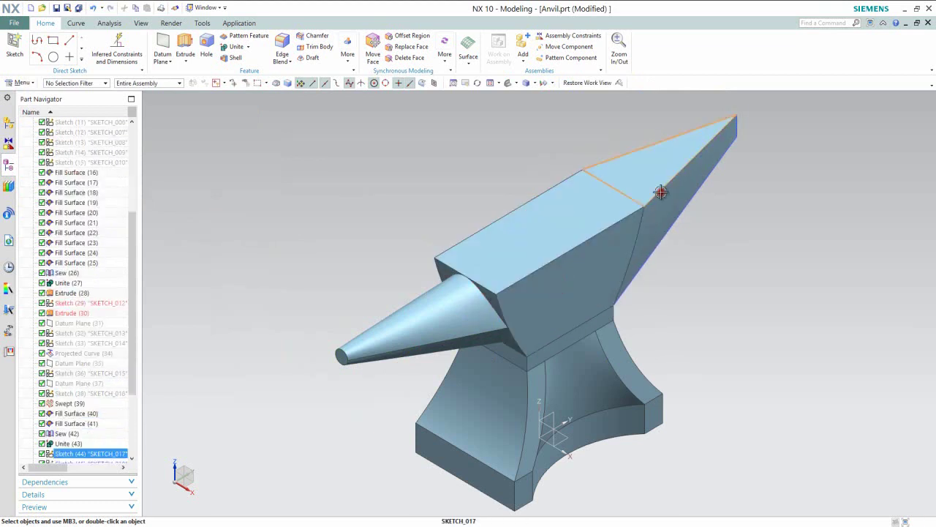
pyautogui.click(720, 172)
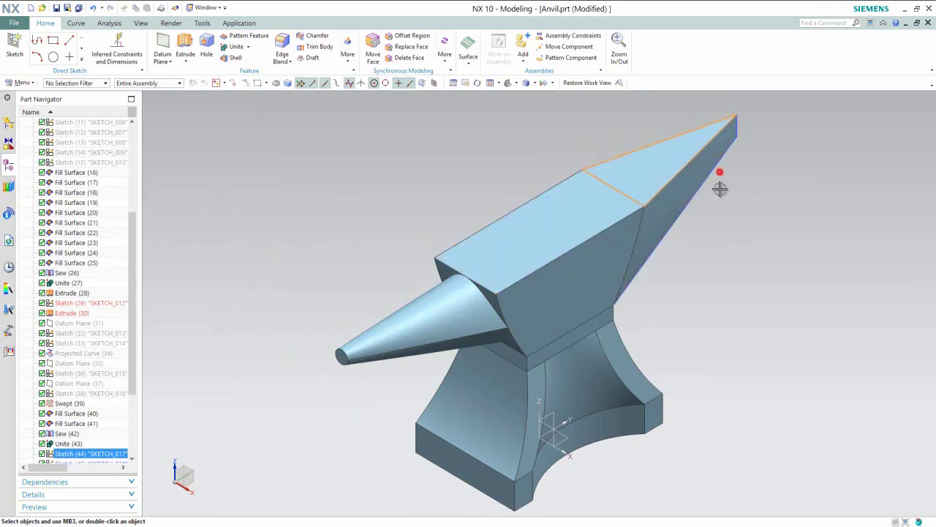
pyautogui.click(684, 213)
pyautogui.click(745, 197)
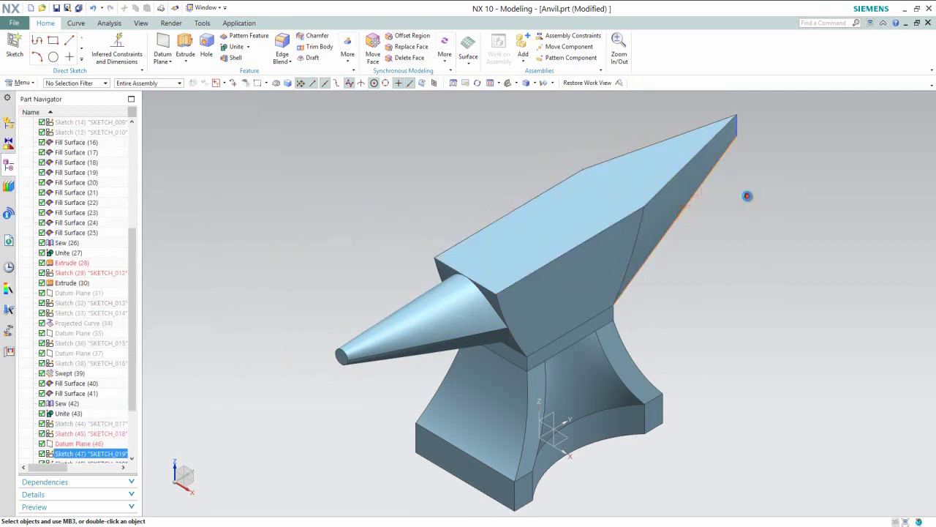
pyautogui.click(737, 123)
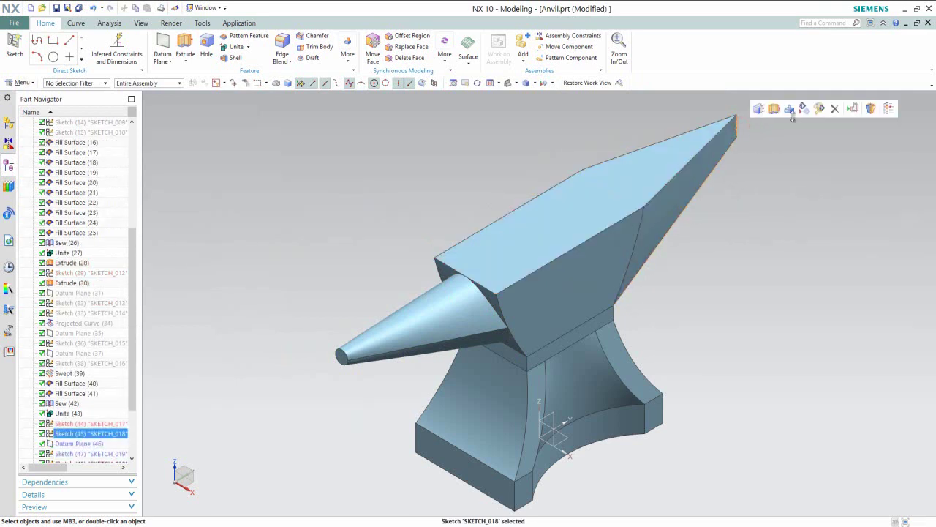
pyautogui.click(805, 111)
# Step: Hide the arc sketch where the heel meets the upper block, and save the part in isometric view
pyautogui.moveTo(683, 271)
pyautogui.mouseDown(button='middle')
pyautogui.moveTo(613, 263)
pyautogui.moveTo(578, 280)
pyautogui.moveTo(553, 251)
pyautogui.mouseUp(button='middle')
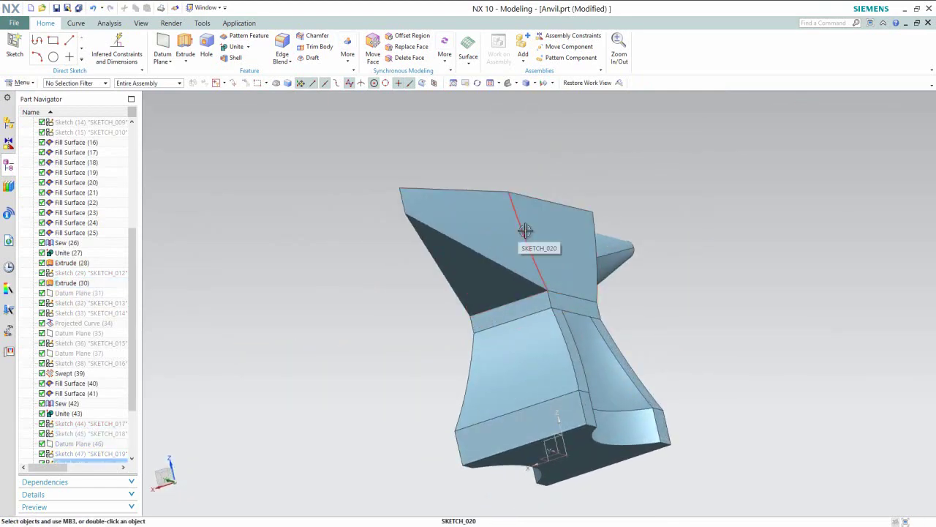
pyautogui.click(533, 230)
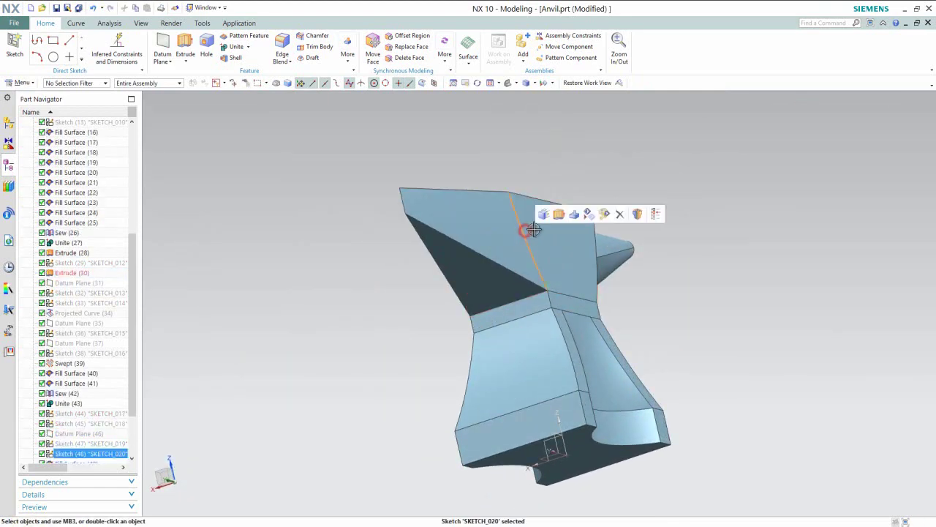
pyautogui.click(587, 212)
pyautogui.click(576, 84)
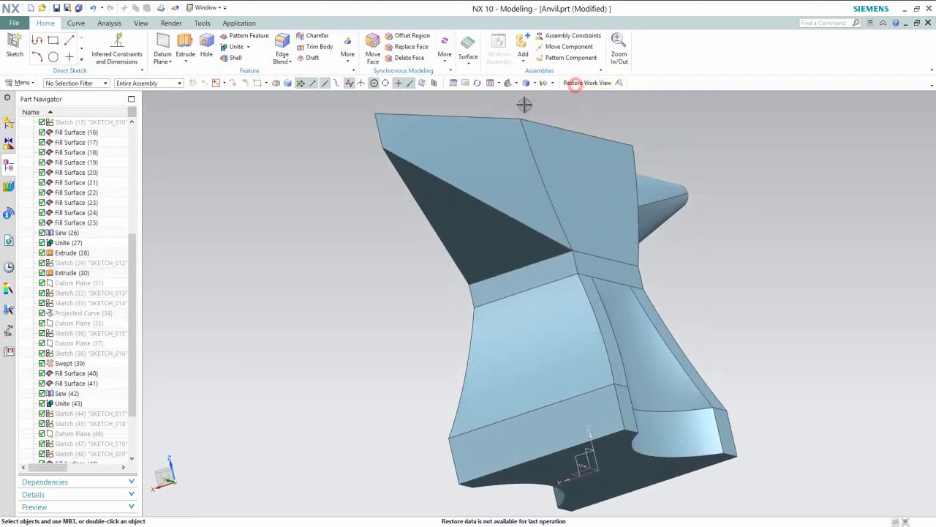
pyautogui.click(515, 84)
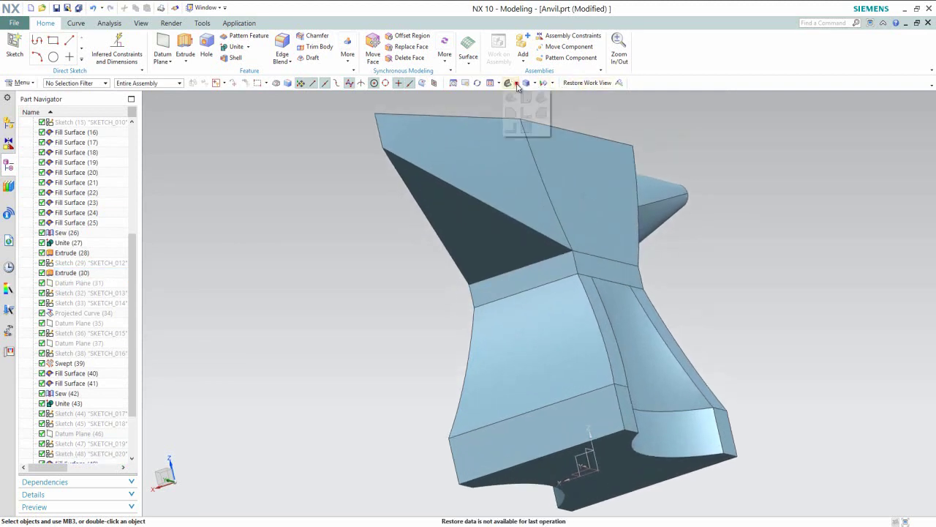
pyautogui.click(517, 115)
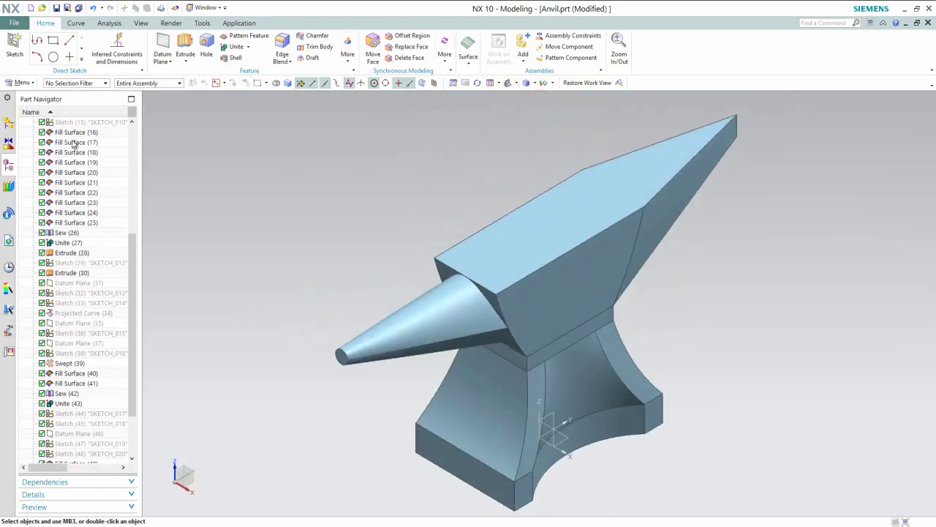
# Step: Inspect the united anvil's interior with a clipped section, turn the clipping off again and save the part
pyautogui.click(141, 22)
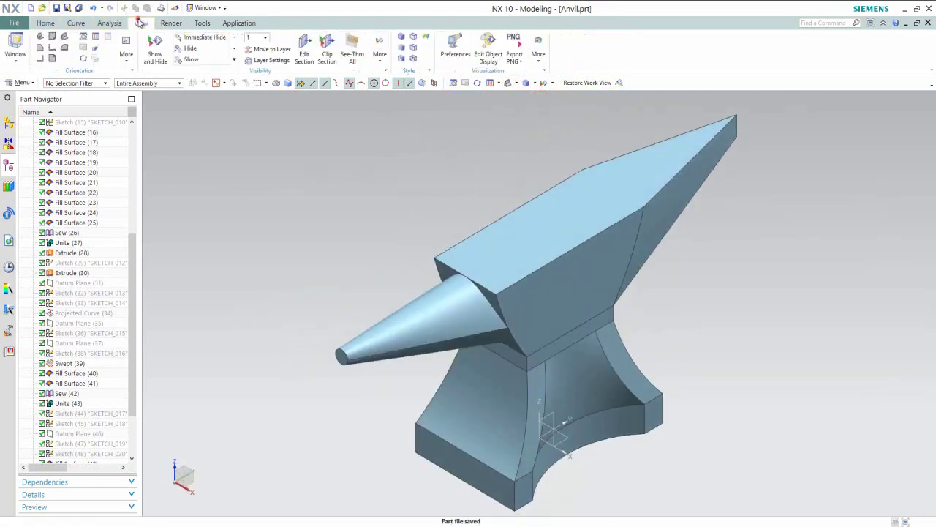
pyautogui.click(326, 52)
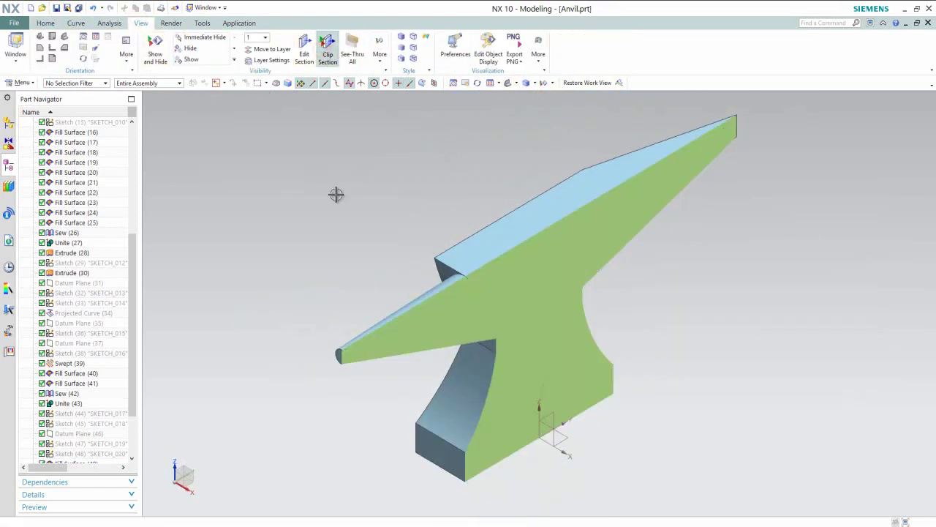
pyautogui.click(327, 53)
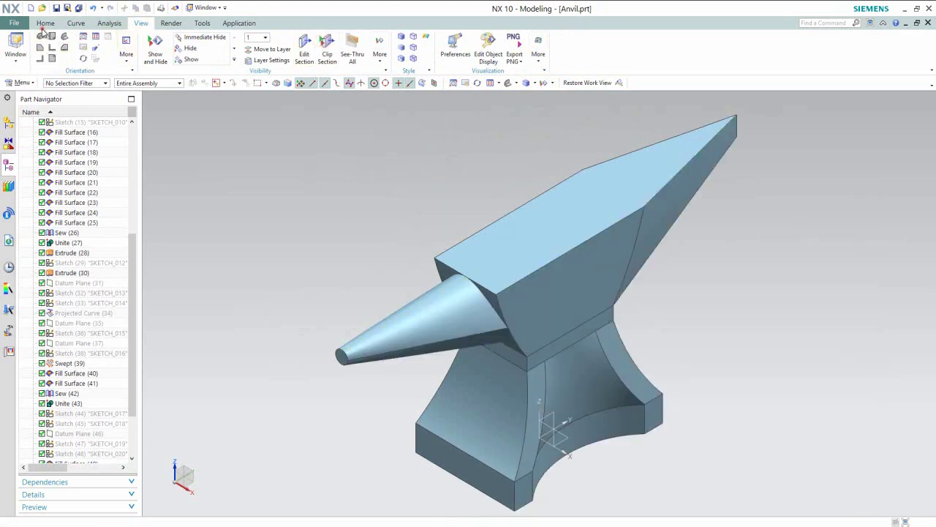
pyautogui.click(46, 23)
pyautogui.click(56, 8)
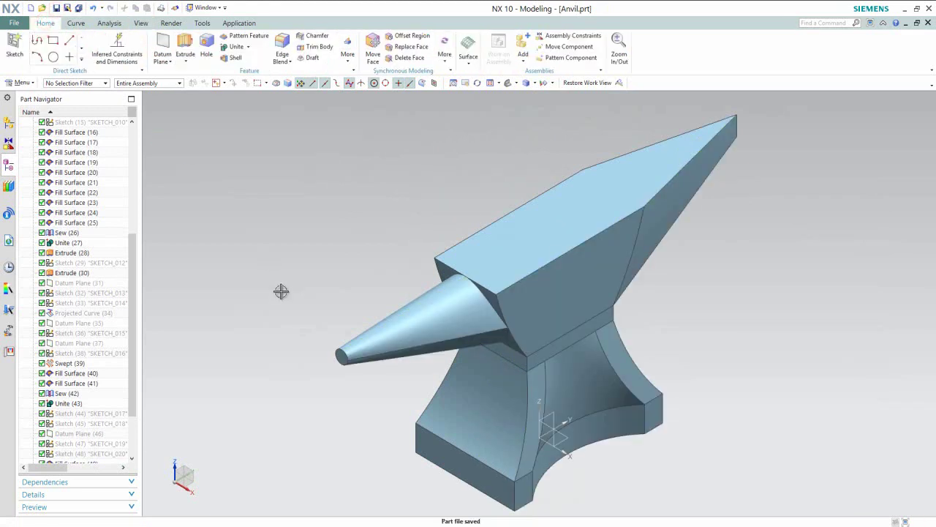
# Step: Start an Extrude with a new sketch on the anvil's flat top face, seen from the top
pyautogui.click(184, 45)
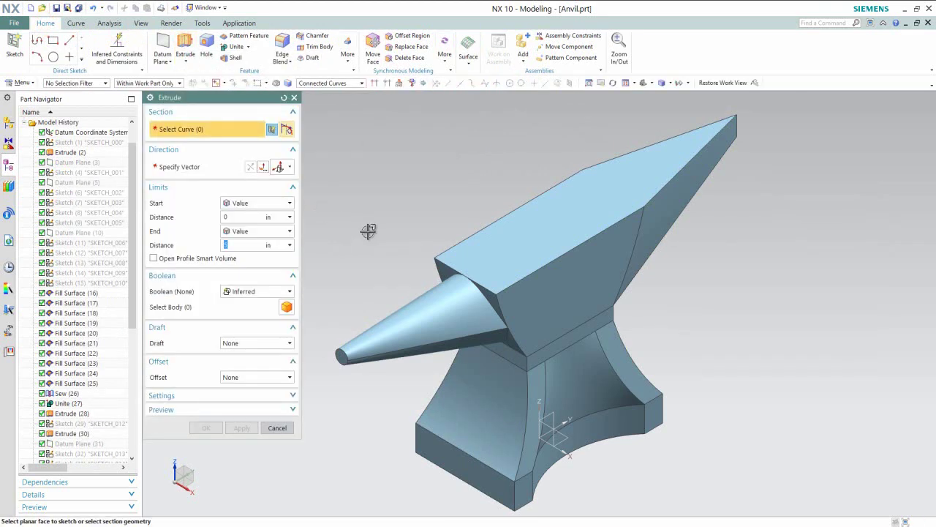
pyautogui.click(502, 243)
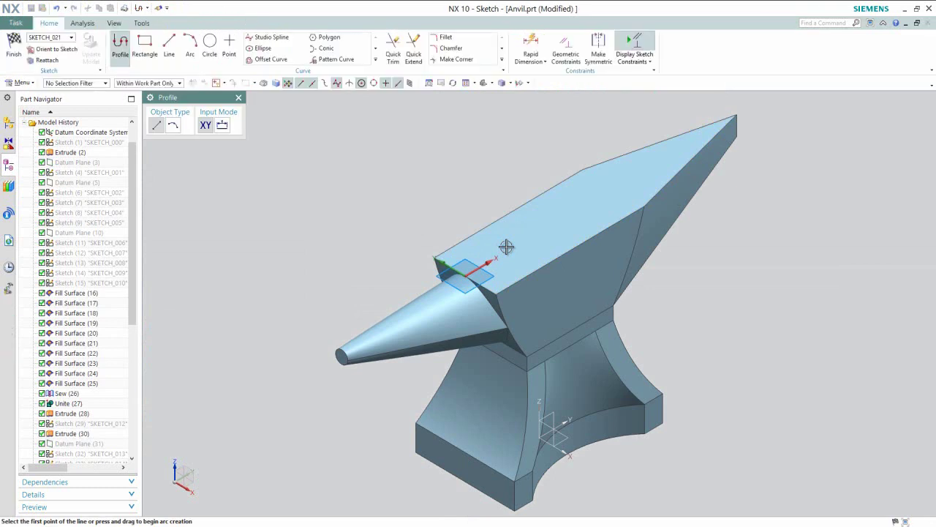
pyautogui.click(493, 83)
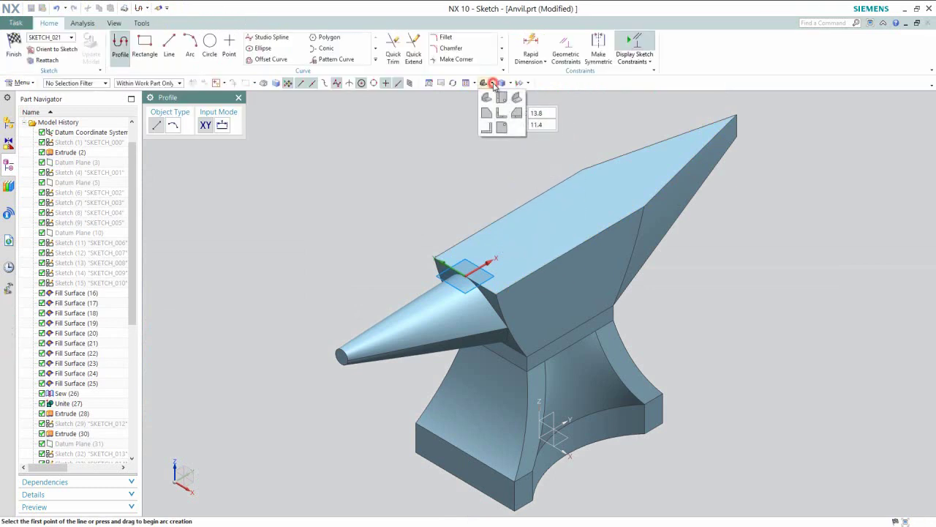
pyautogui.click(502, 83)
pyautogui.click(492, 84)
pyautogui.click(501, 99)
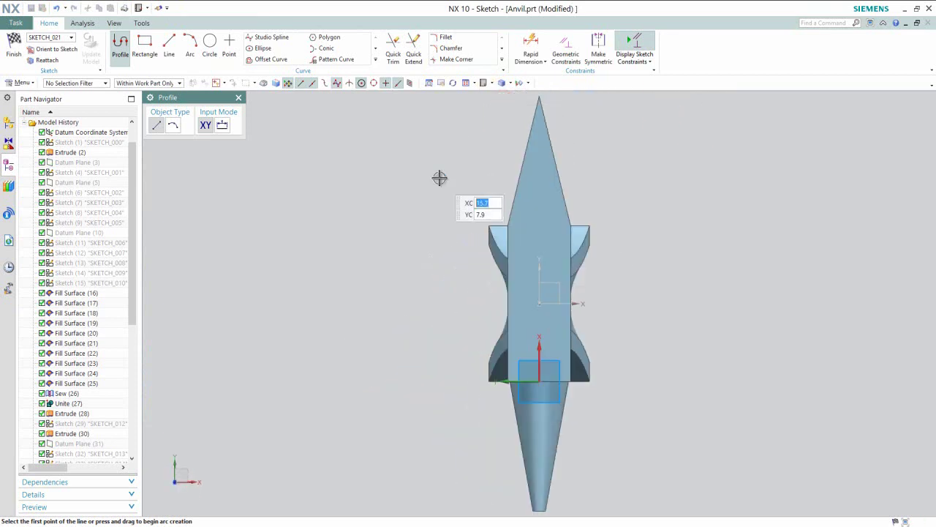
# Step: Sketch a rectangle about 1.4 by 1.1 in on the top face, near the horn end
pyautogui.click(145, 44)
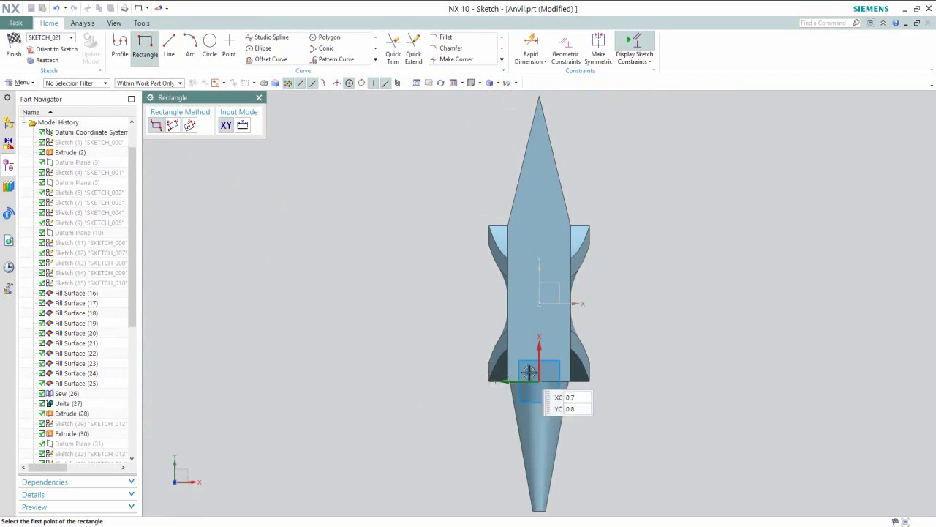
pyautogui.scroll(3, 529, 372)
pyautogui.click(522, 333)
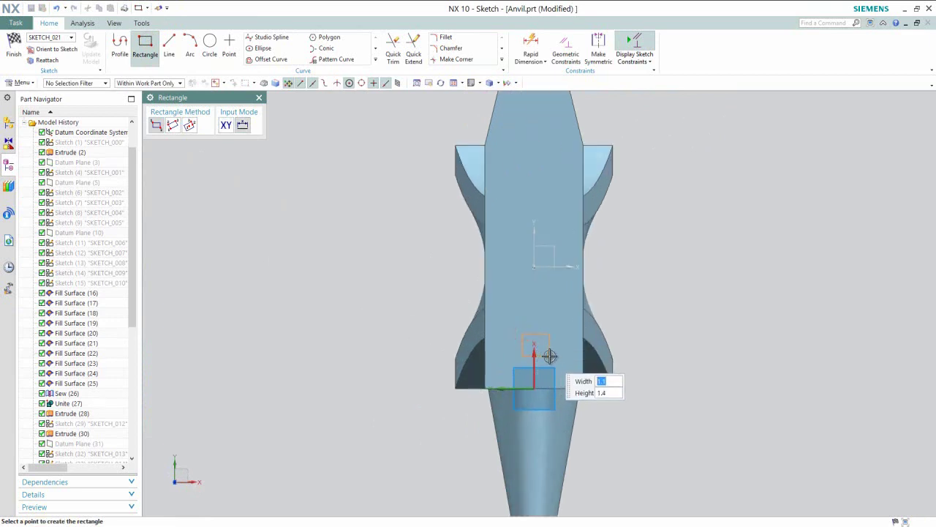
pyautogui.click(550, 357)
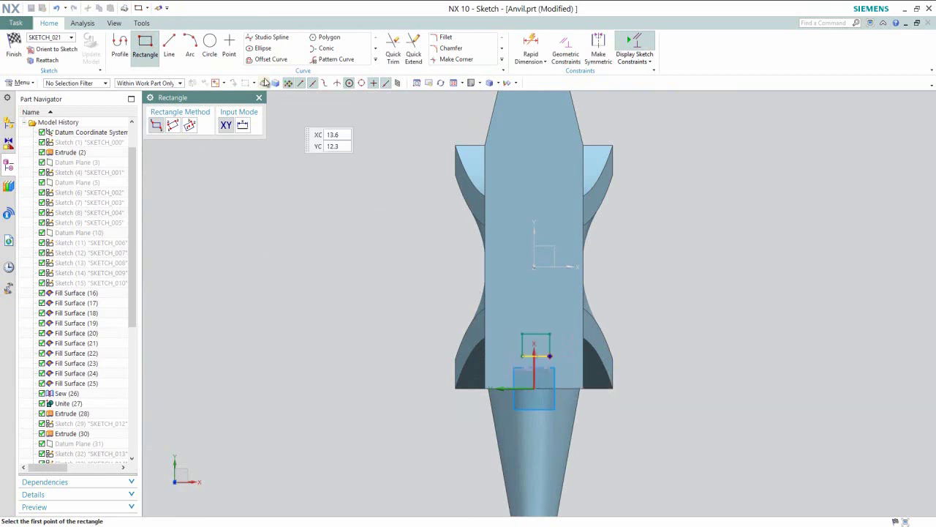
# Step: Sketch a small circle on the top face near the heel end, roughly in line with the rectangle
pyautogui.press('o')
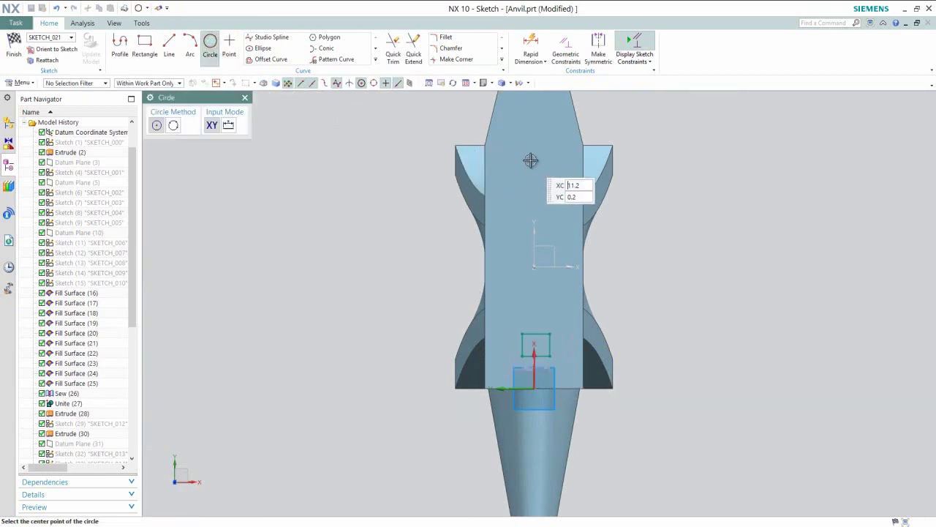
pyautogui.click(535, 161)
pyautogui.click(540, 169)
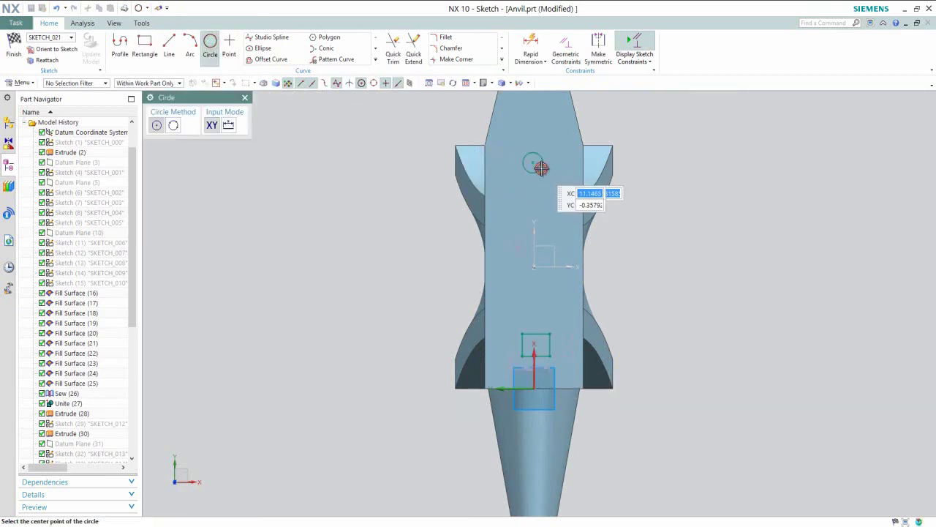
pyautogui.press('Escape')
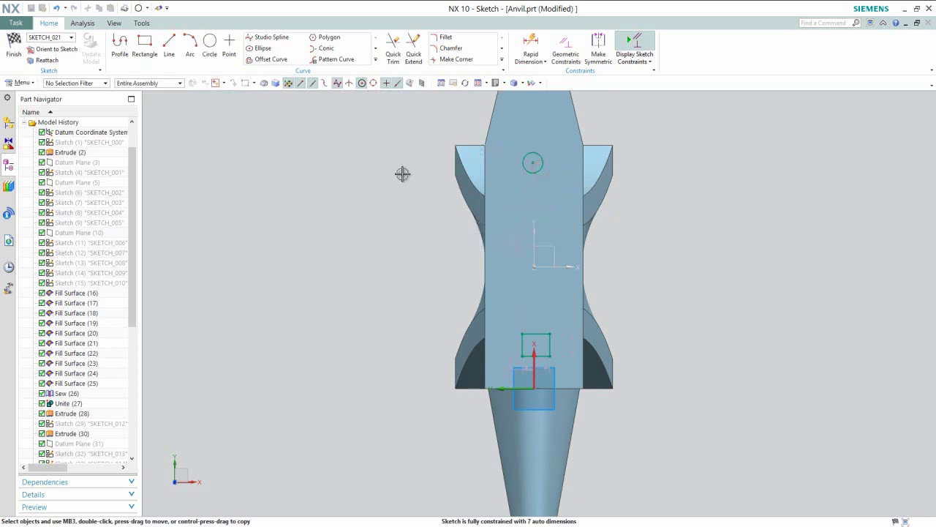
# Step: Dimension the rectangle on the top face with a width of 1 in and a height of 1 in
pyautogui.click(531, 45)
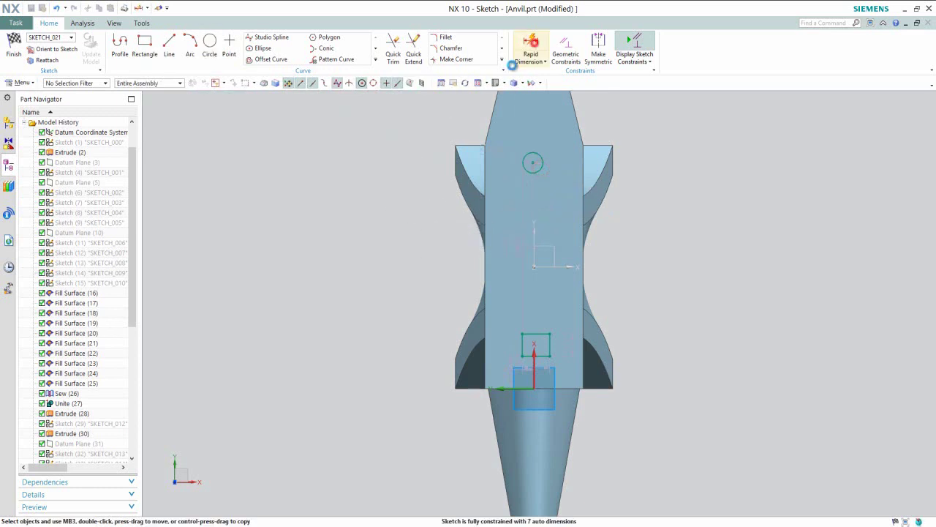
pyautogui.click(537, 335)
pyautogui.click(539, 321)
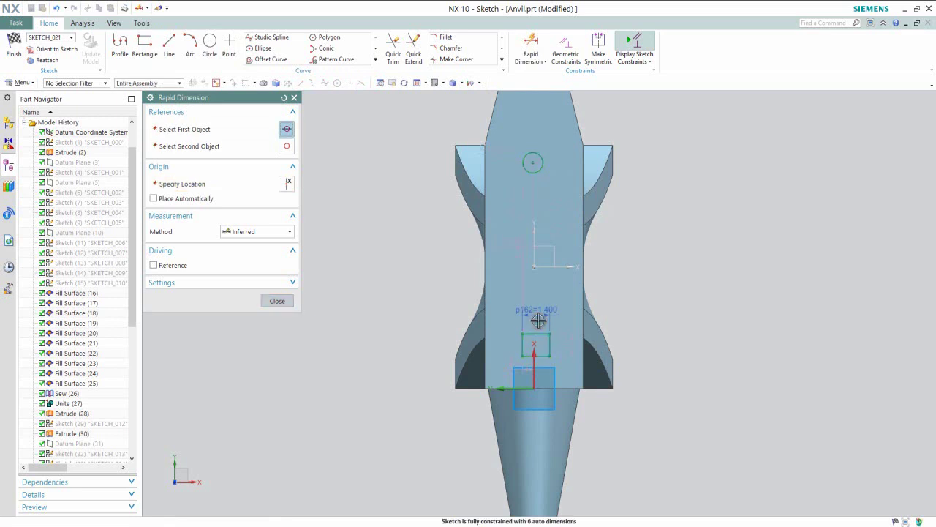
pyautogui.write('1')
pyautogui.press('Return')
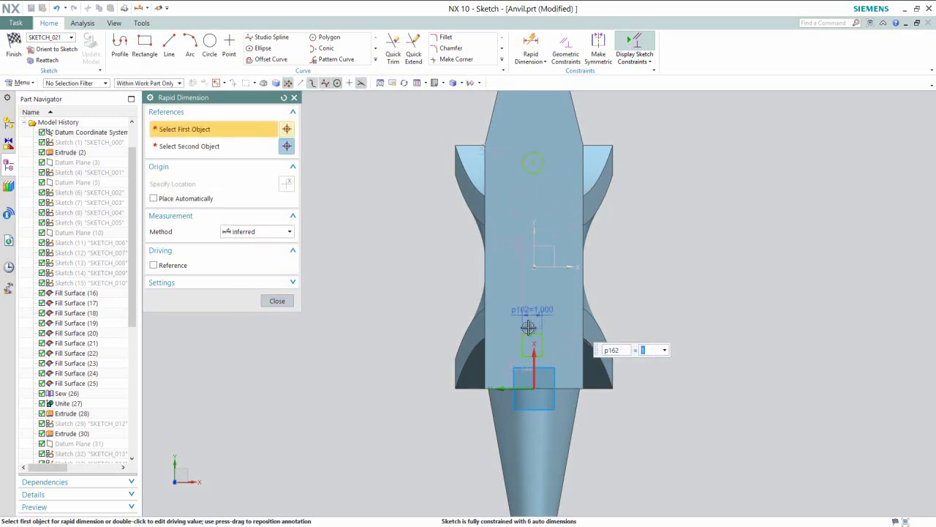
pyautogui.click(517, 342)
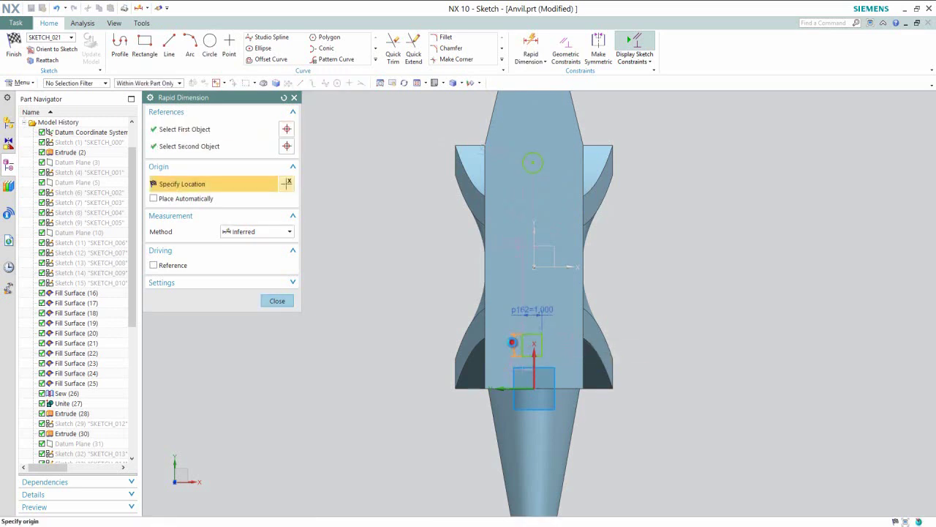
pyautogui.click(513, 341)
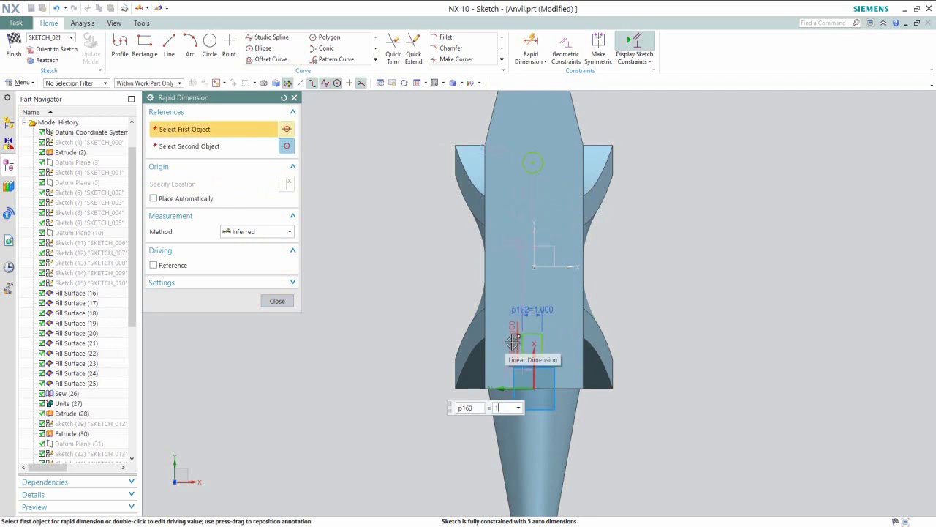
pyautogui.write('1')
pyautogui.press('Return')
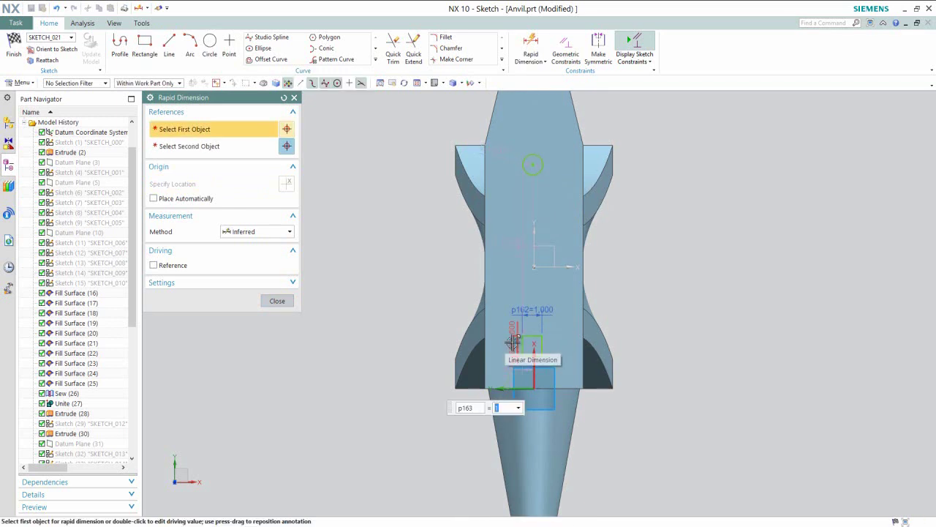
pyautogui.click(276, 302)
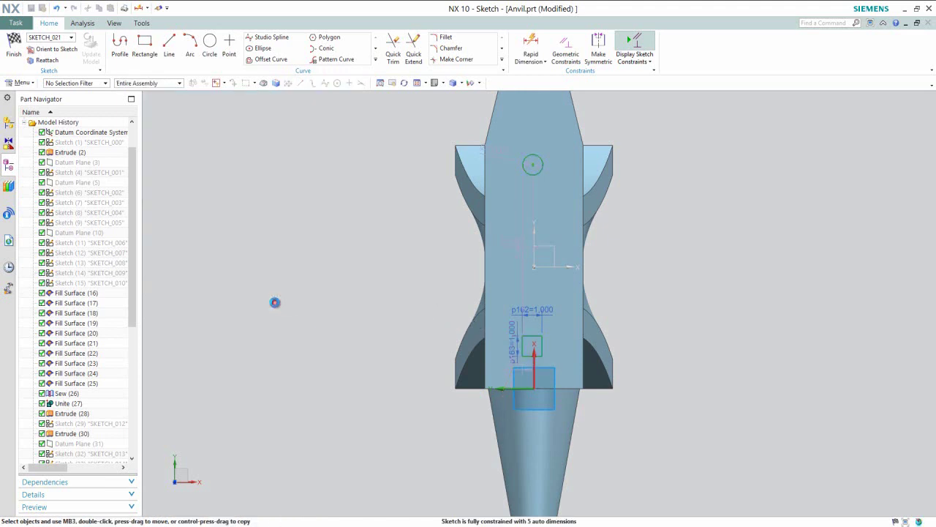
# Step: Dimension the circle near the heel end with a diameter of 1 in
pyautogui.click(531, 45)
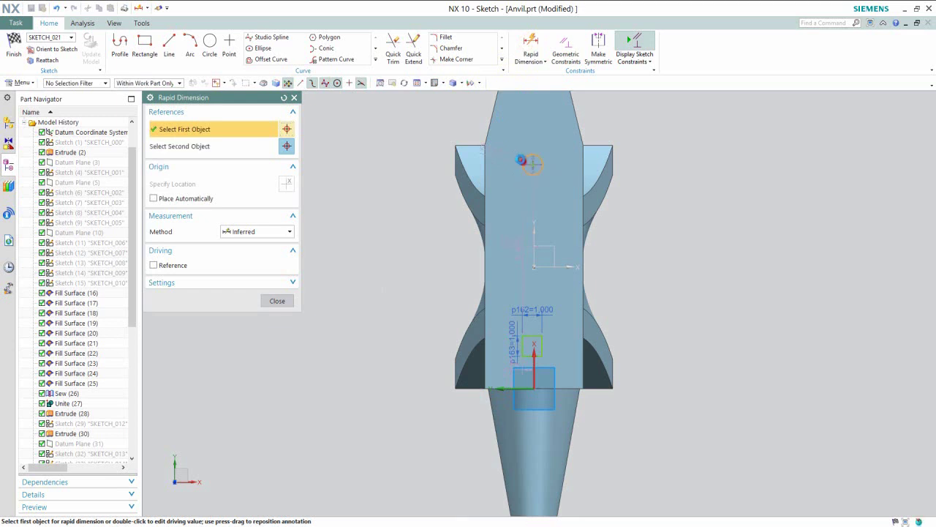
pyautogui.click(512, 152)
pyautogui.click(513, 145)
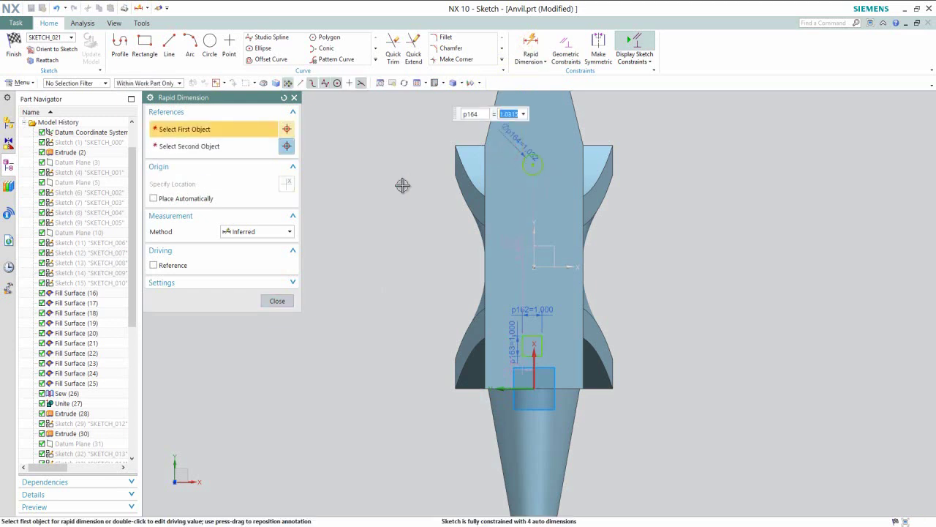
pyautogui.write('1')
pyautogui.press('Return')
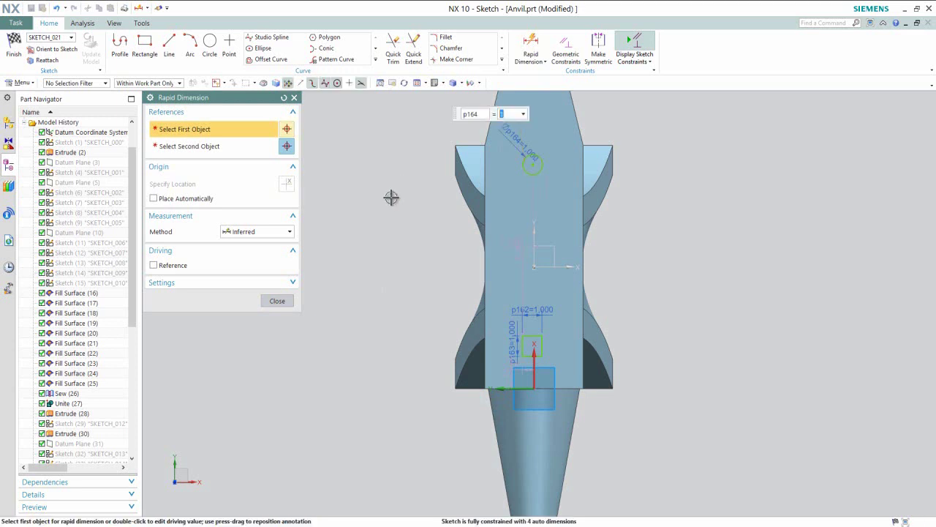
pyautogui.click(289, 301)
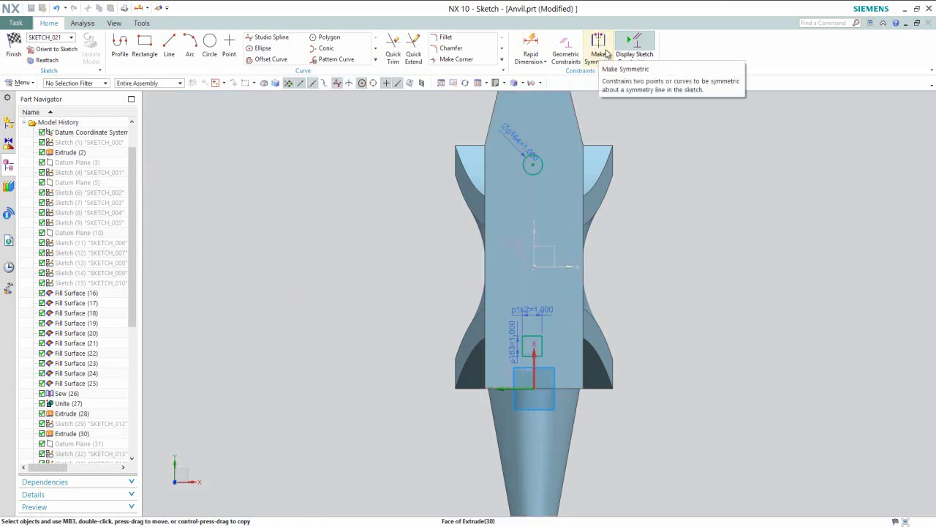
# Step: Make the square's two lengthwise sides symmetric about the sketch's horizontal axis, which runs along the anvil
pyautogui.click(598, 48)
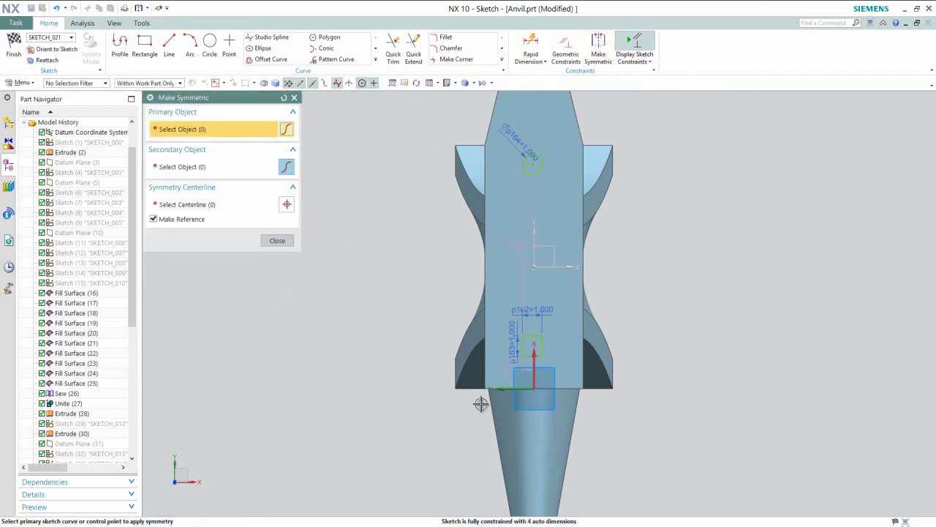
pyautogui.scroll(3, 525, 361)
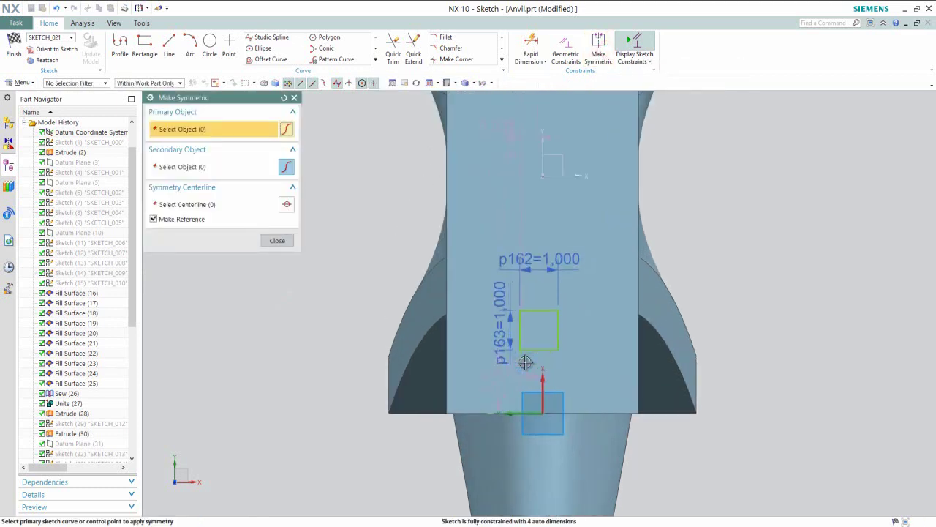
pyautogui.click(519, 319)
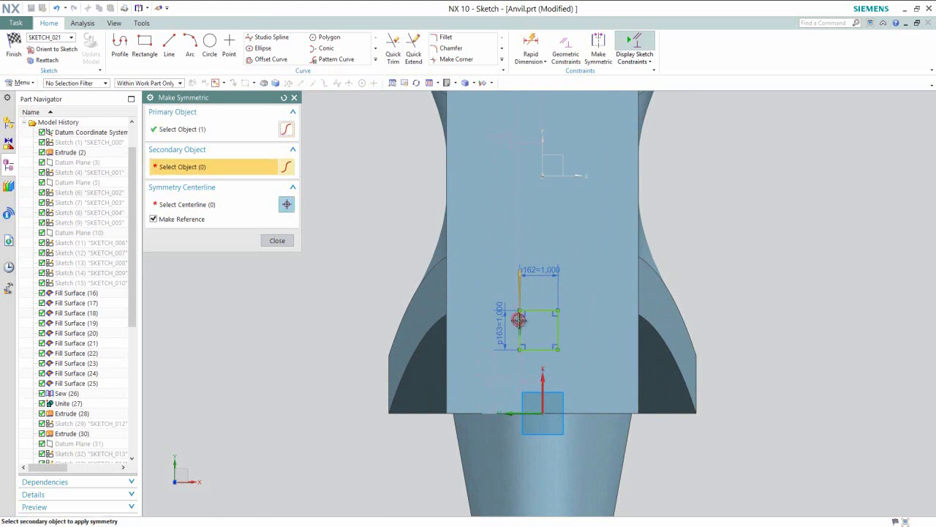
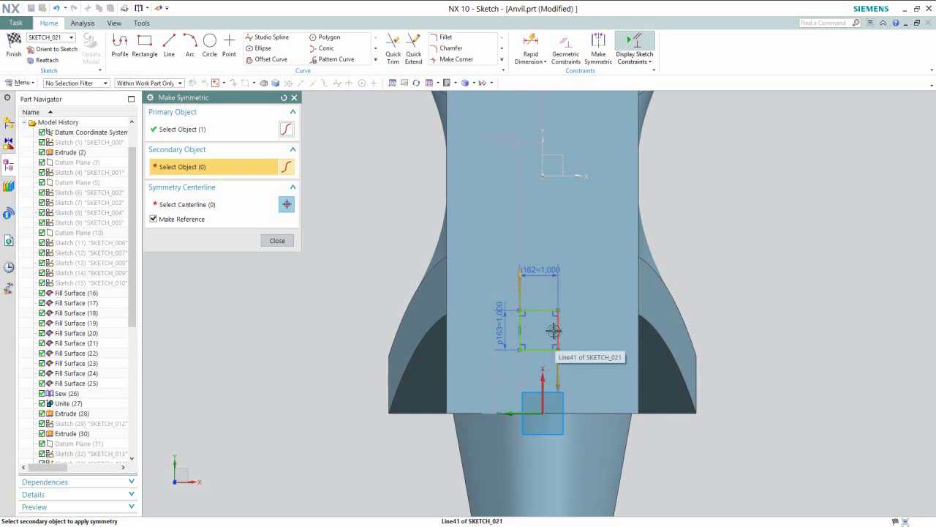
pyautogui.rightClick(559, 328)
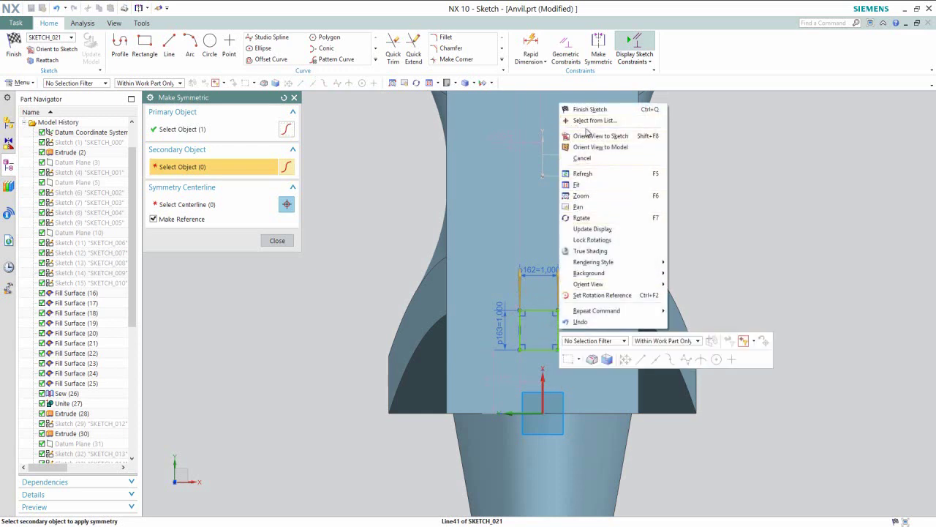
pyautogui.click(582, 121)
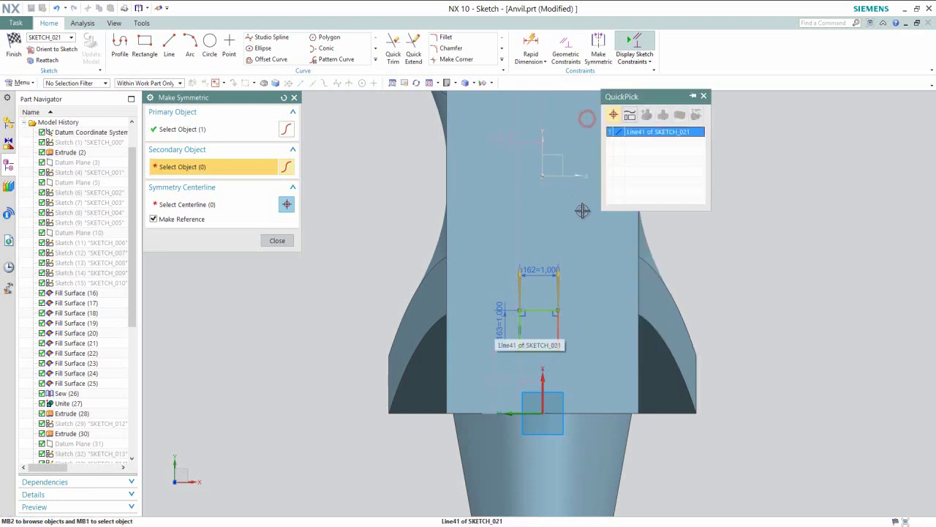
pyautogui.click(639, 135)
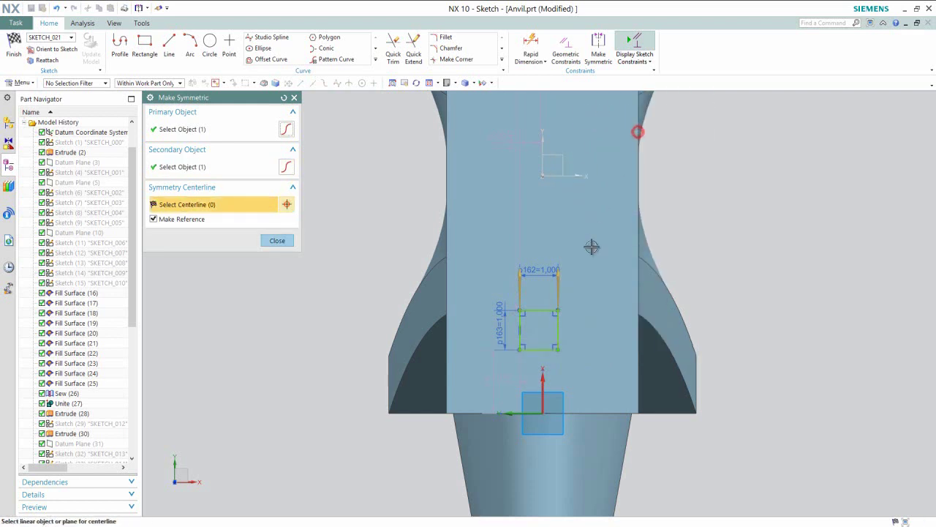
pyautogui.click(542, 379)
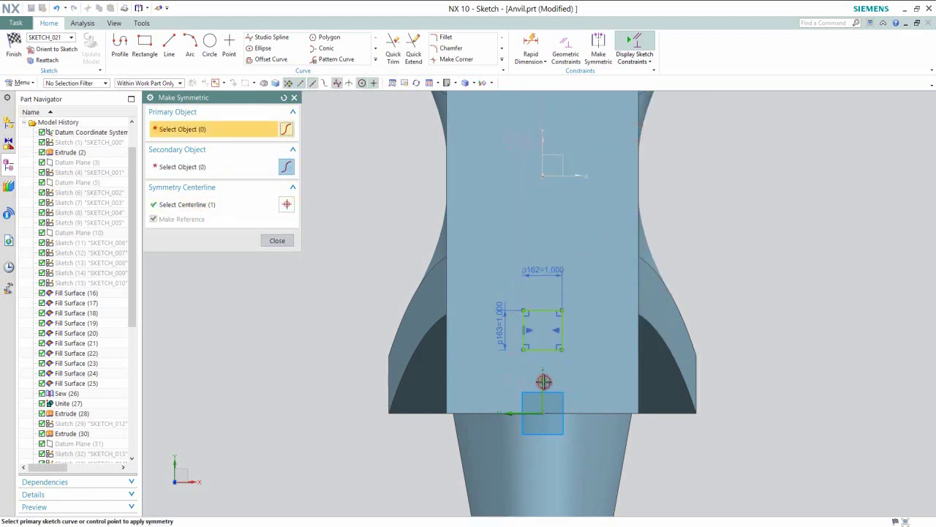
pyautogui.click(273, 240)
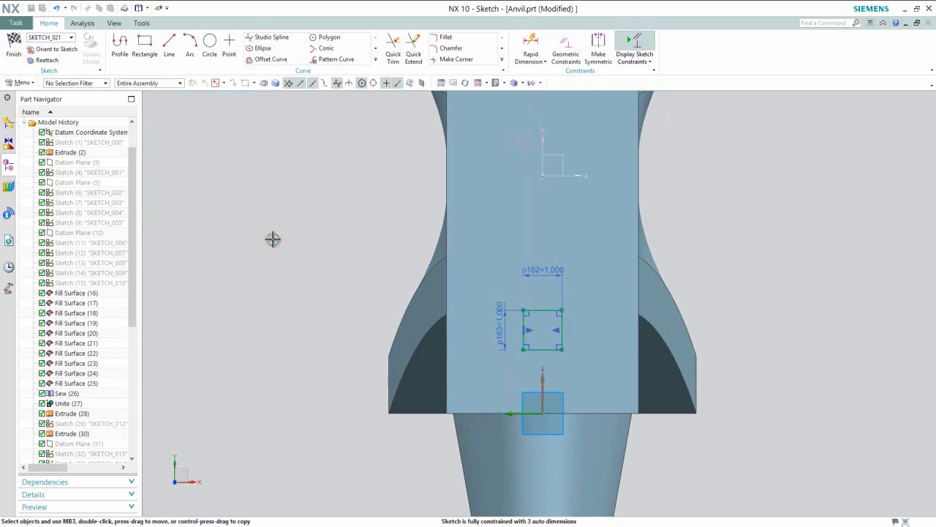
# Step: Dimension the distance from the square's horn-side edge to the body's end edge at the horn as 1 in
pyautogui.click(531, 44)
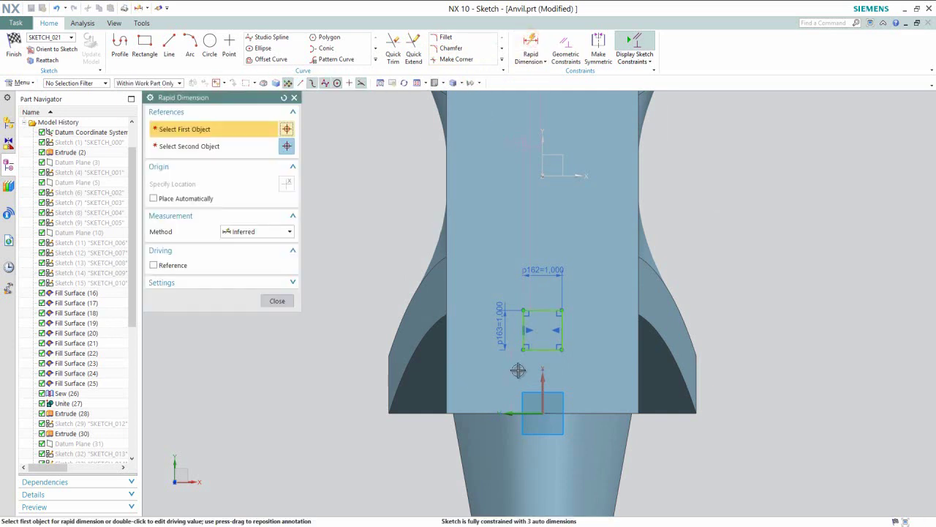
pyautogui.click(539, 349)
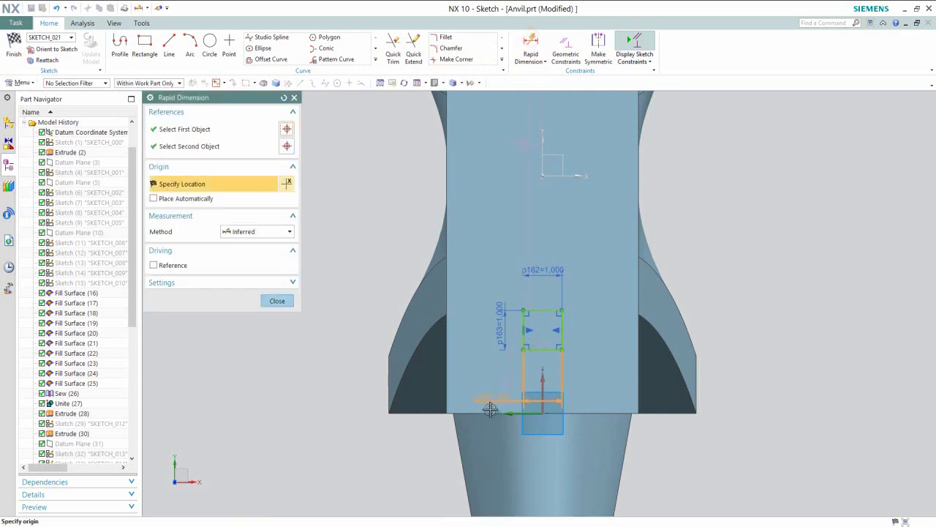
pyautogui.click(489, 412)
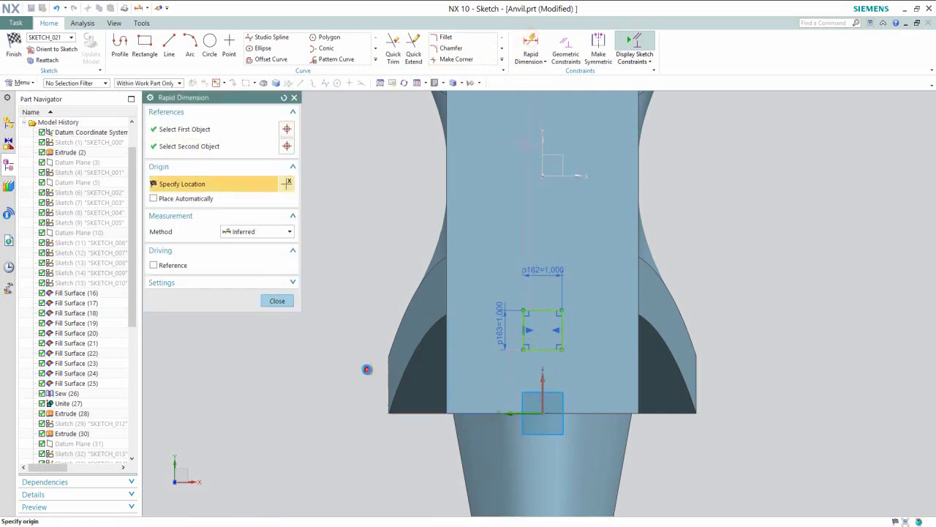
pyautogui.click(366, 368)
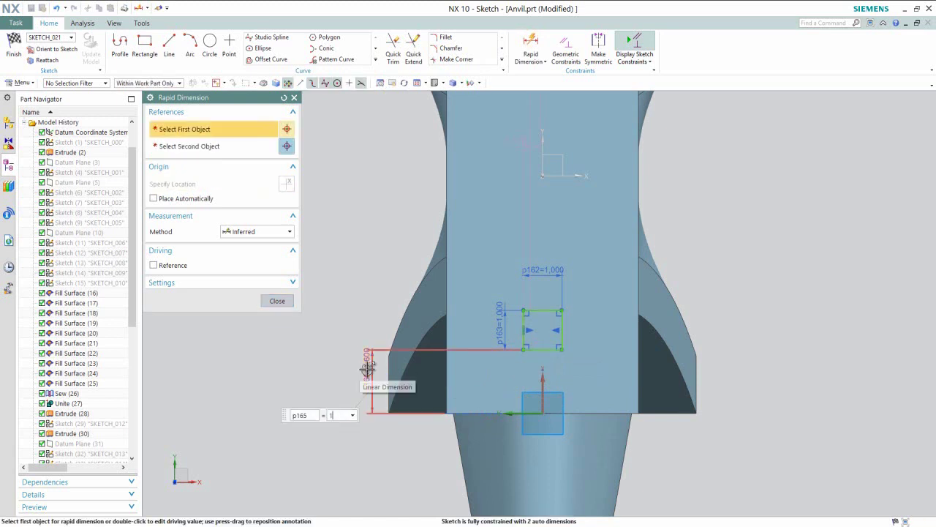
pyautogui.press('Return')
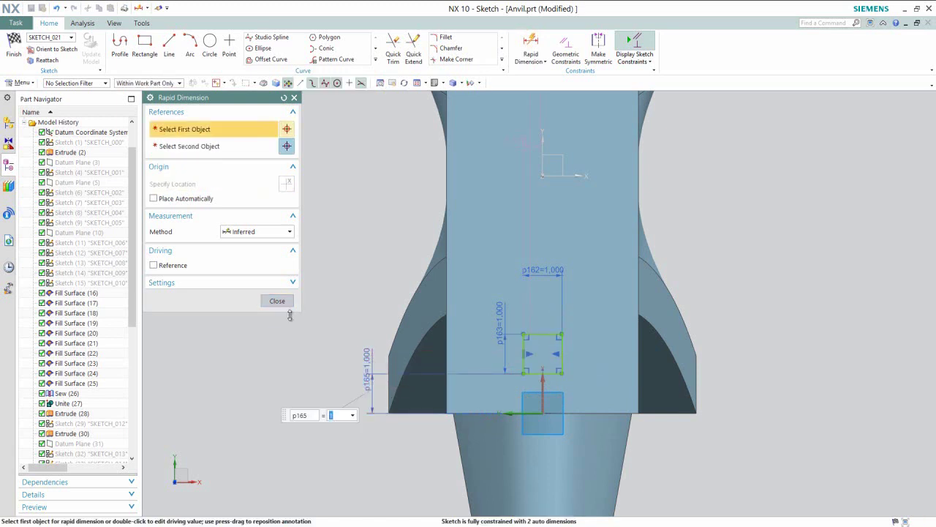
pyautogui.click(277, 301)
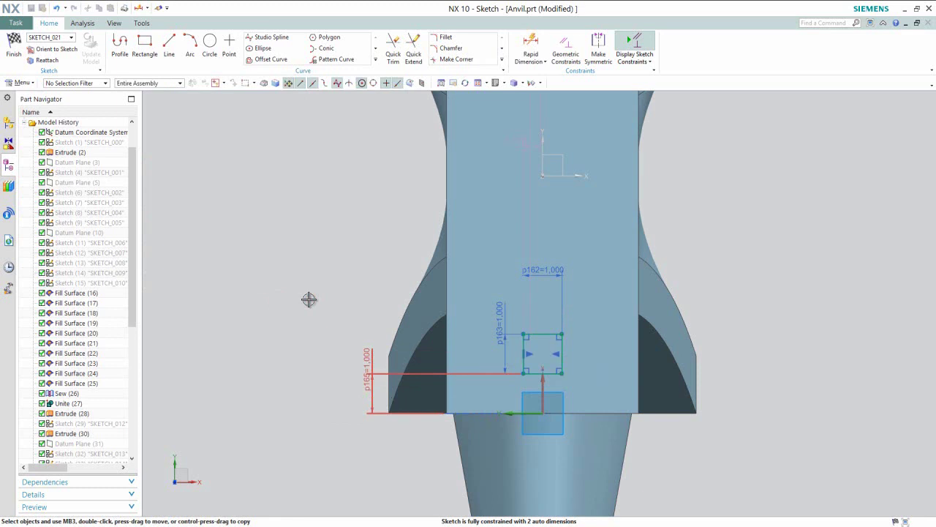
pyautogui.click(308, 299)
# Step: Constrain the circle's center point to lie on the sketch's horizontal axis
pyautogui.scroll(2, 386, 397)
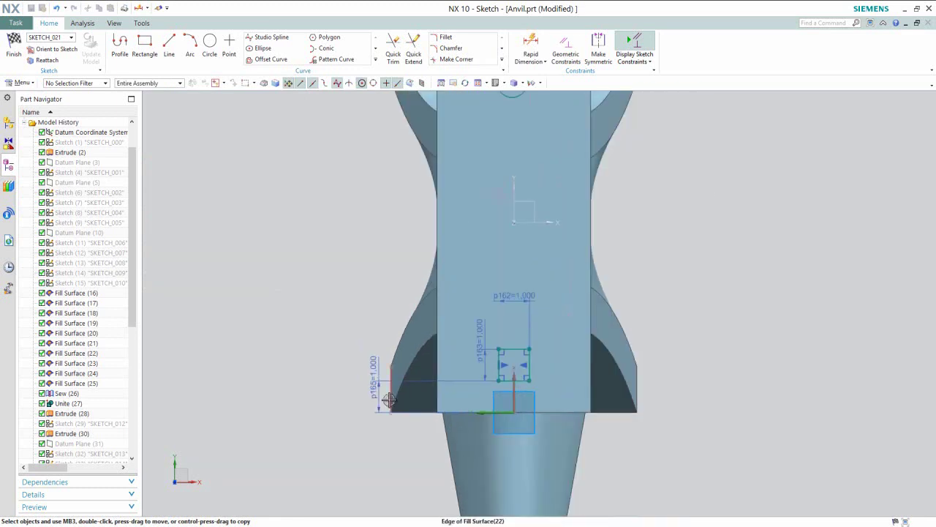
pyautogui.scroll(2, 388, 399)
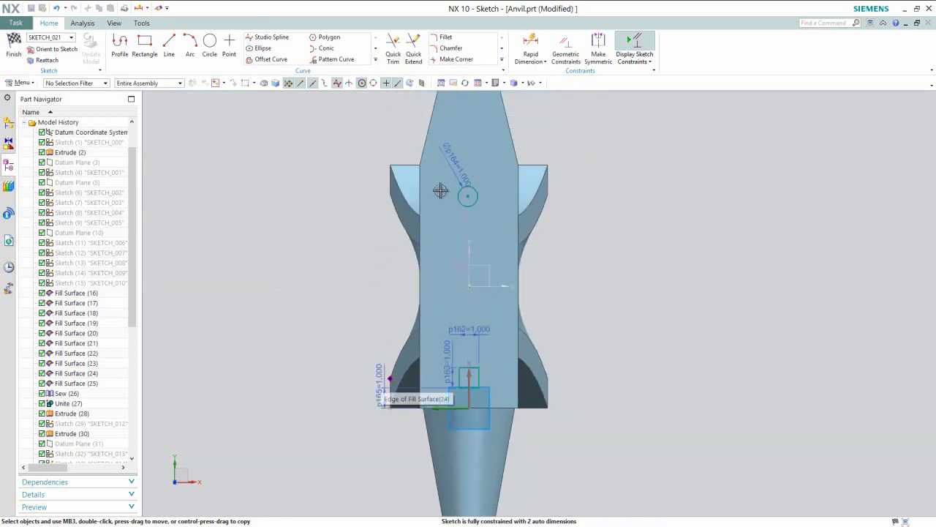
pyautogui.click(468, 195)
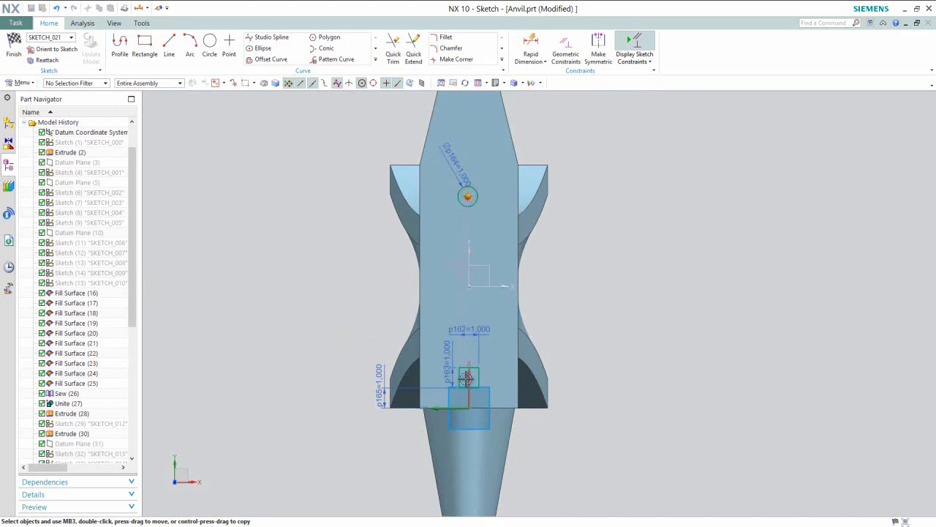
pyautogui.click(471, 373)
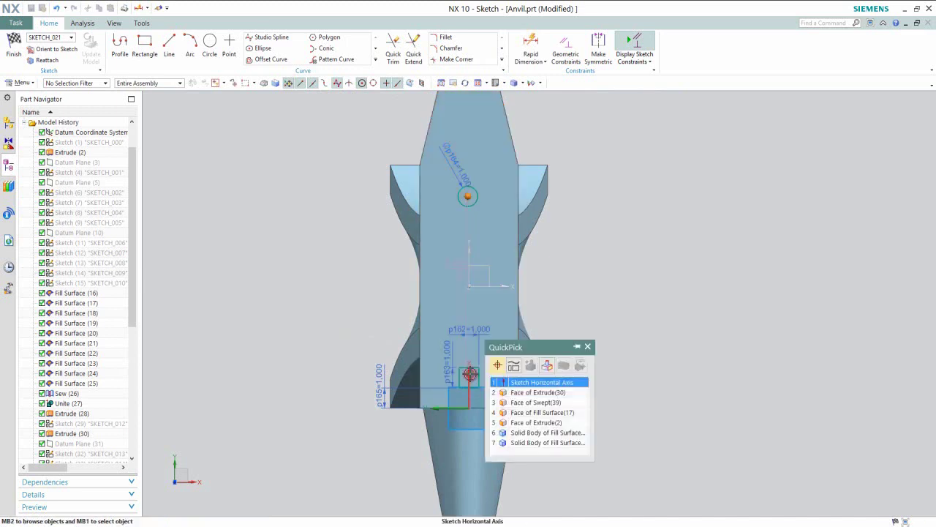
pyautogui.click(522, 383)
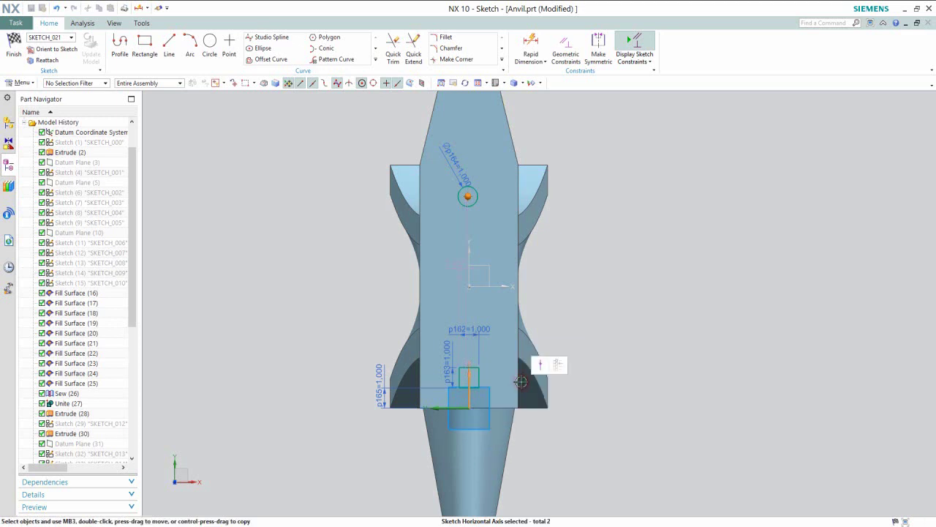
pyautogui.click(541, 365)
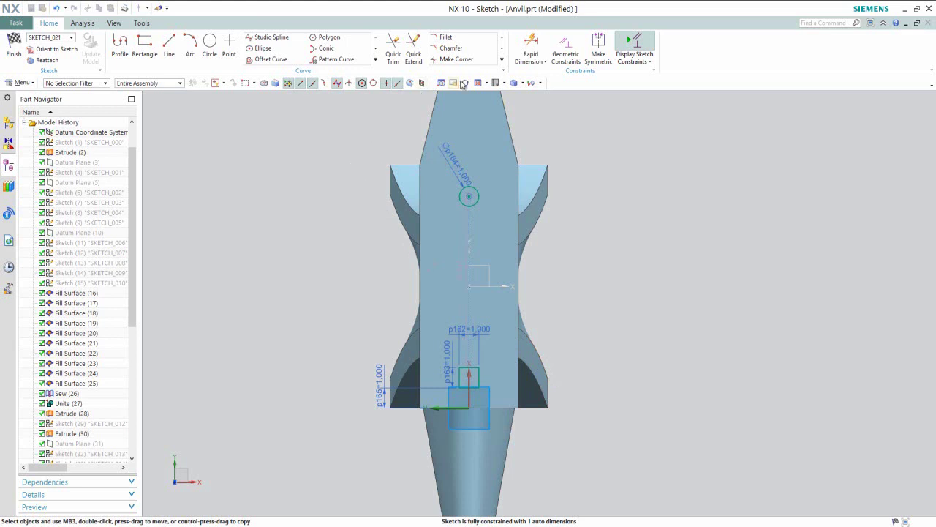
# Step: Dimension the circle's center 1.5 in from the body's heel-end edge and finish the sketch
pyautogui.click(531, 45)
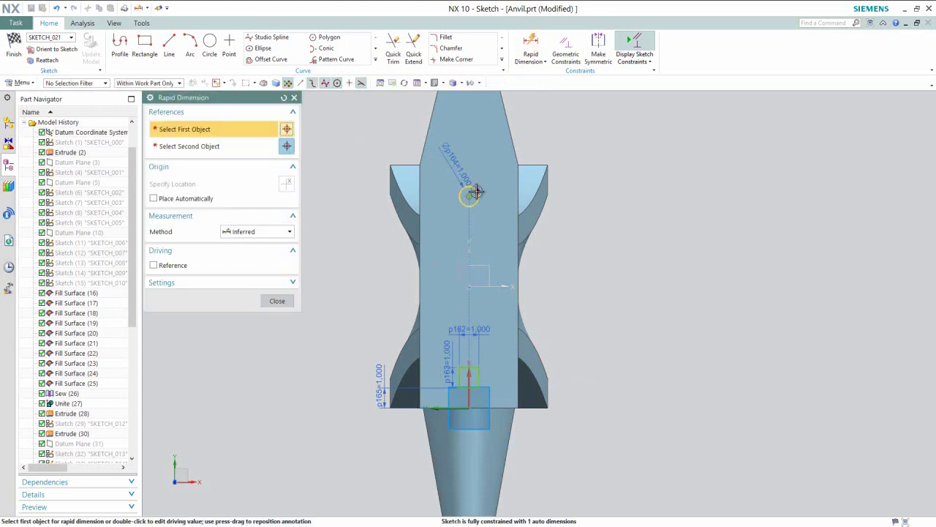
pyautogui.click(469, 196)
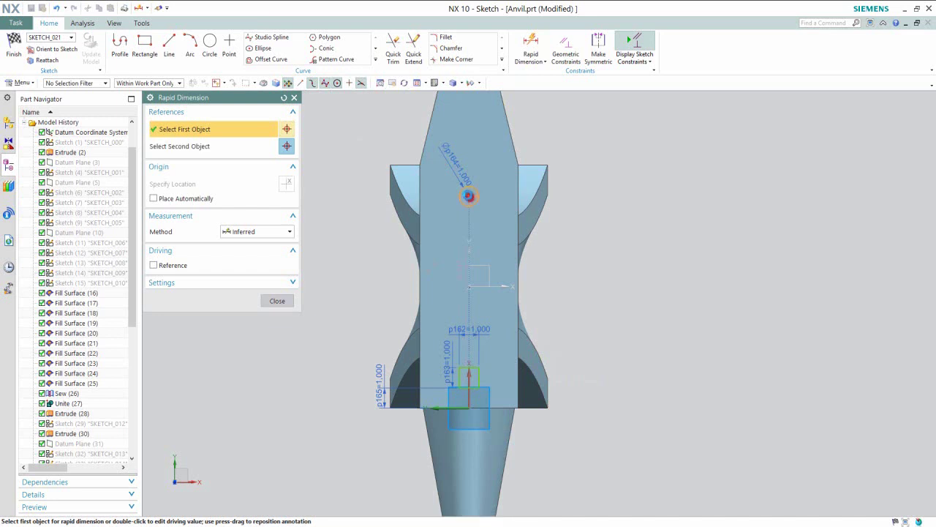
pyautogui.click(420, 163)
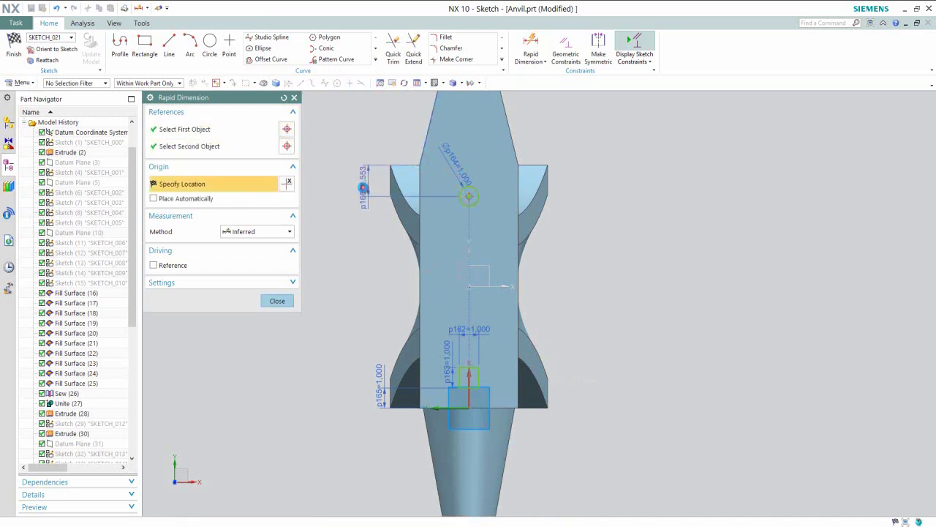
pyautogui.click(364, 188)
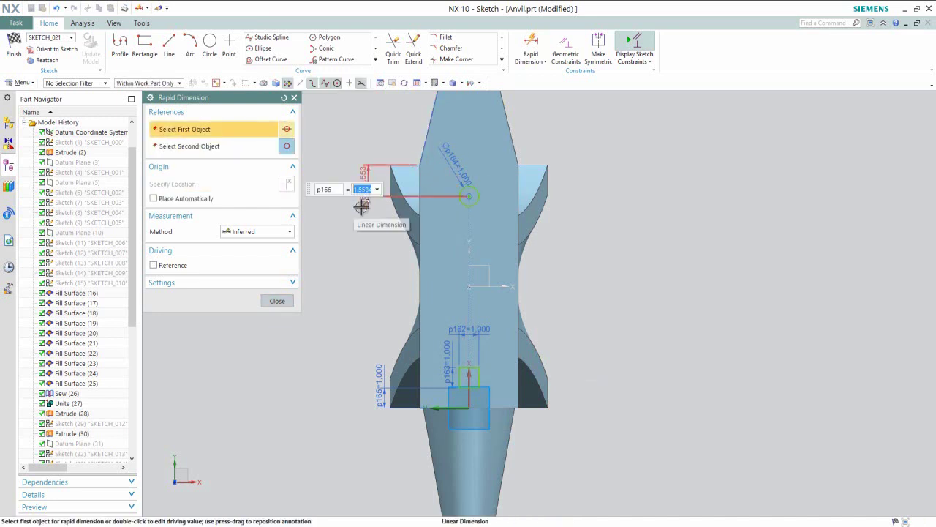
pyautogui.press('Return')
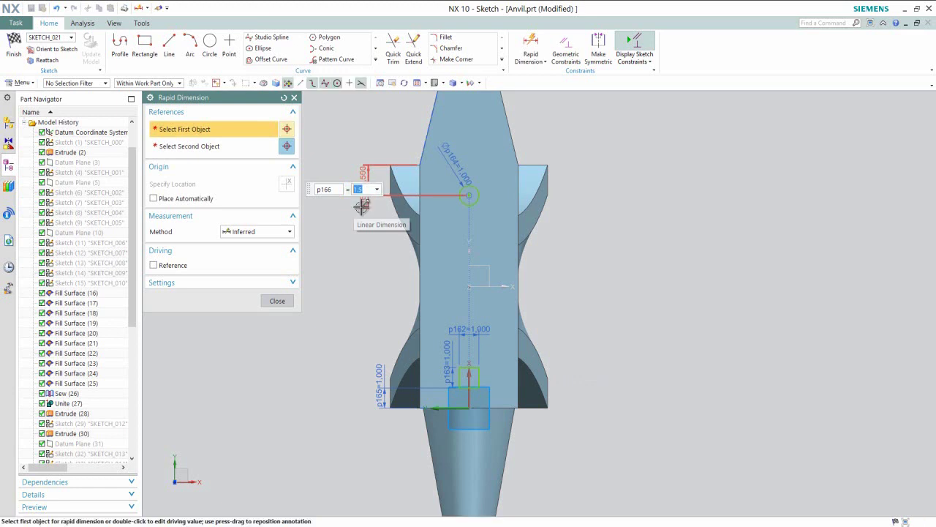
pyautogui.click(277, 300)
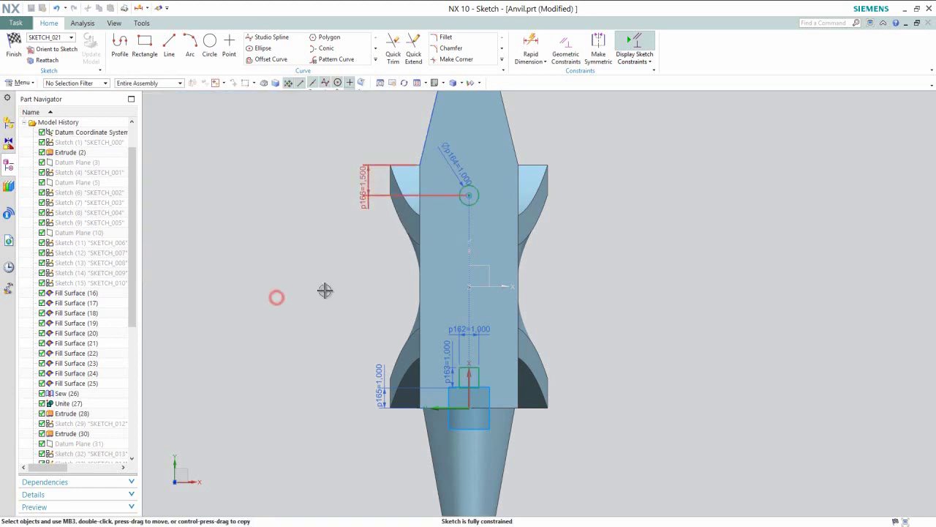
pyautogui.rightClick(359, 260)
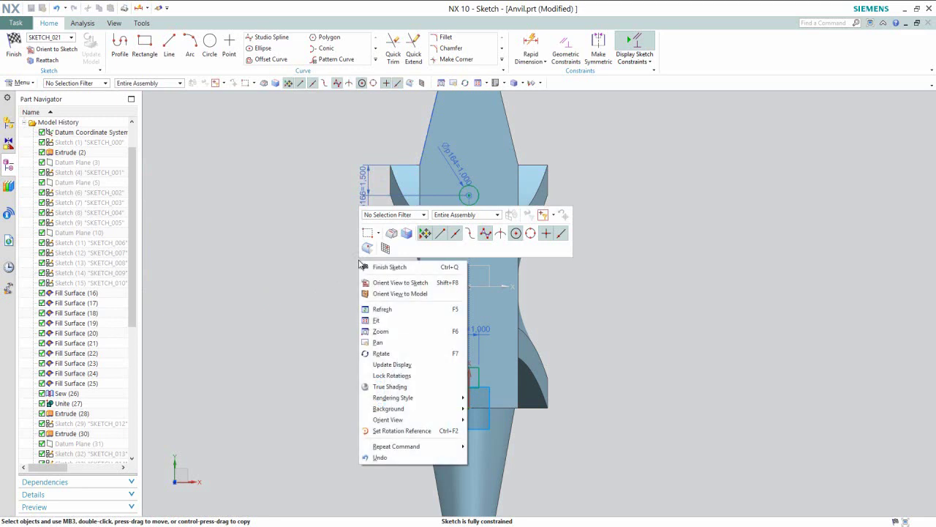
pyautogui.click(365, 266)
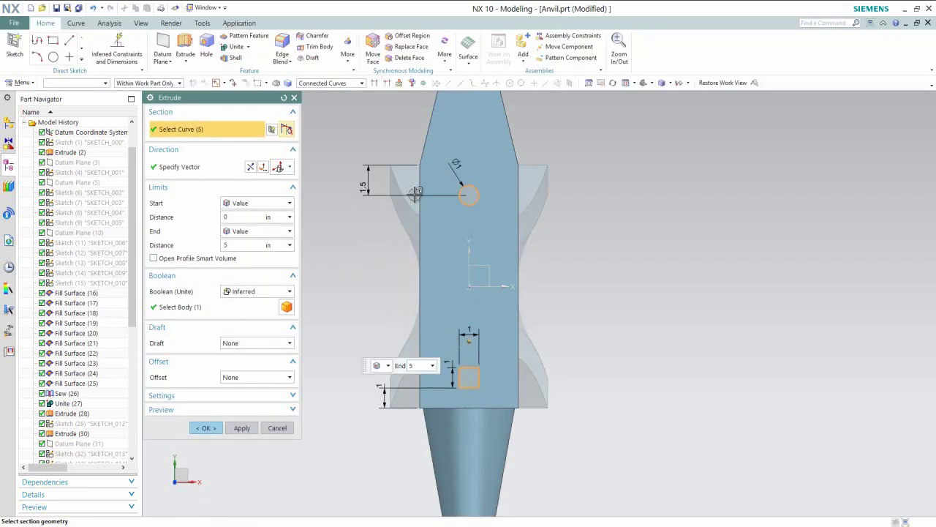
# Step: Extrude the square and round profiles 1 in down into the anvil's upper body as a subtraction, and save the part
pyautogui.click(653, 85)
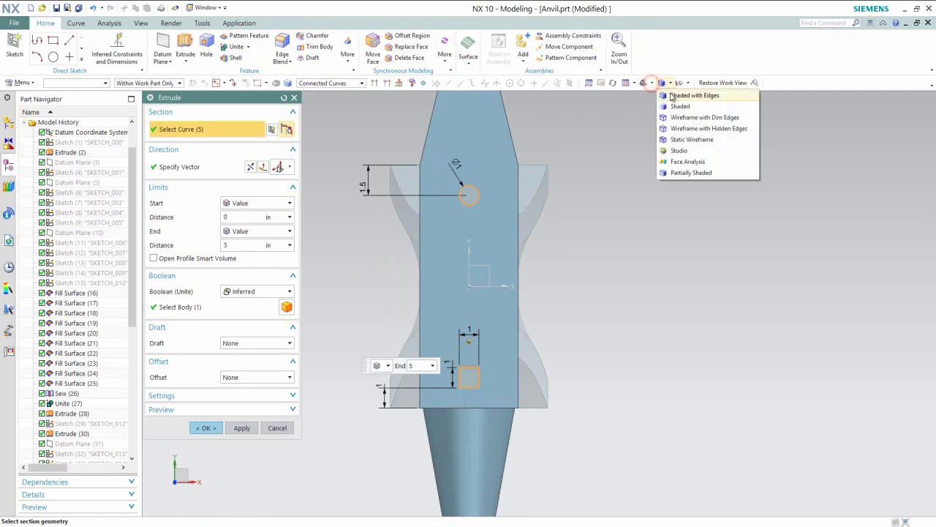
pyautogui.click(677, 98)
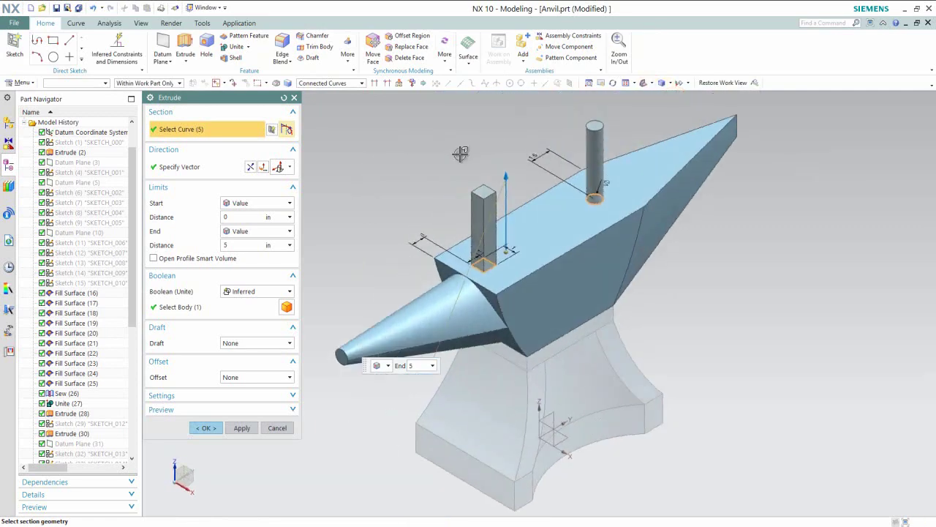
pyautogui.click(237, 292)
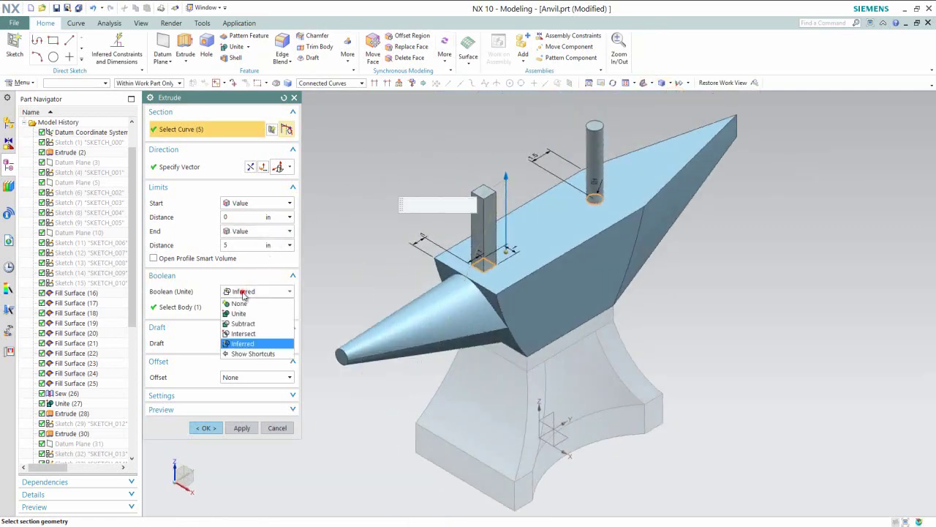
pyautogui.click(249, 323)
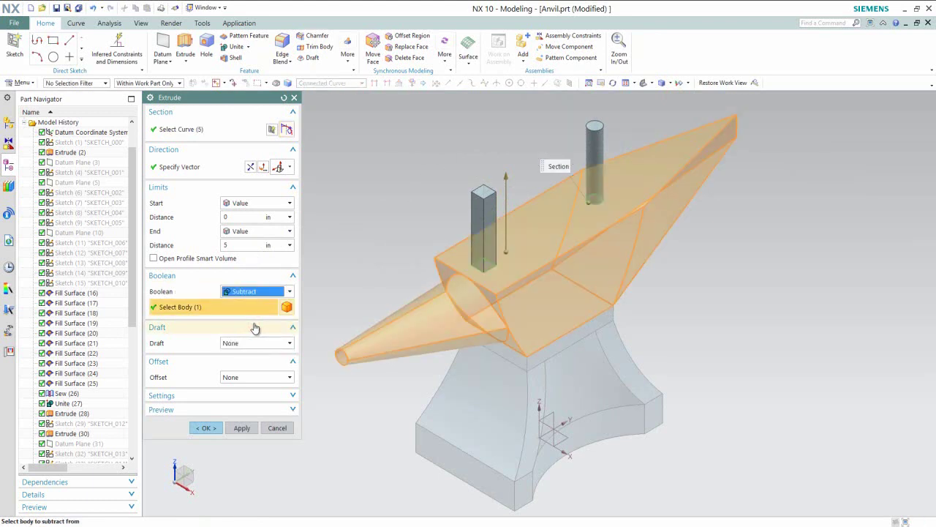
pyautogui.click(251, 167)
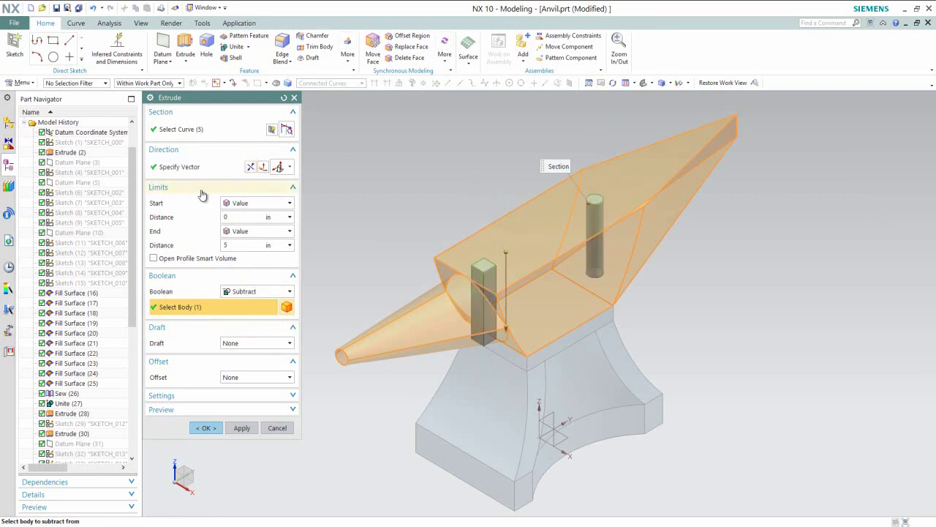
pyautogui.click(232, 248)
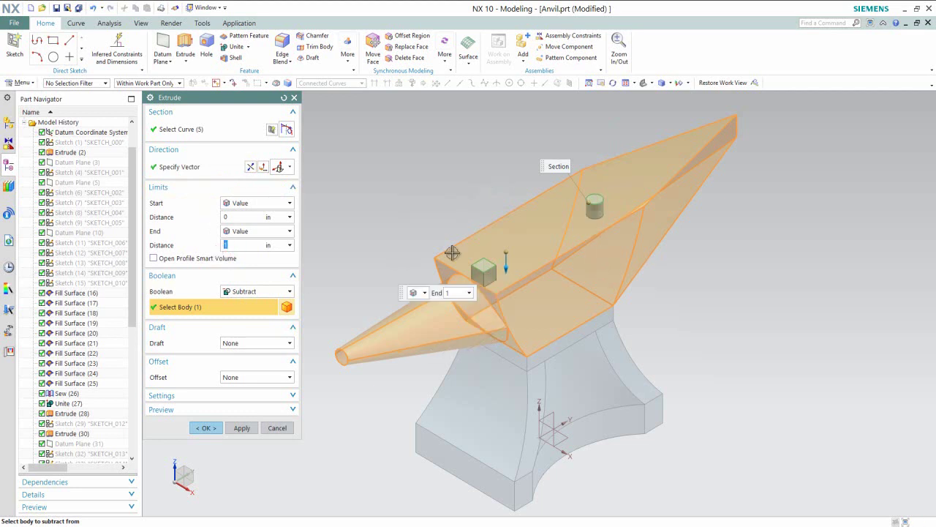
pyautogui.click(203, 428)
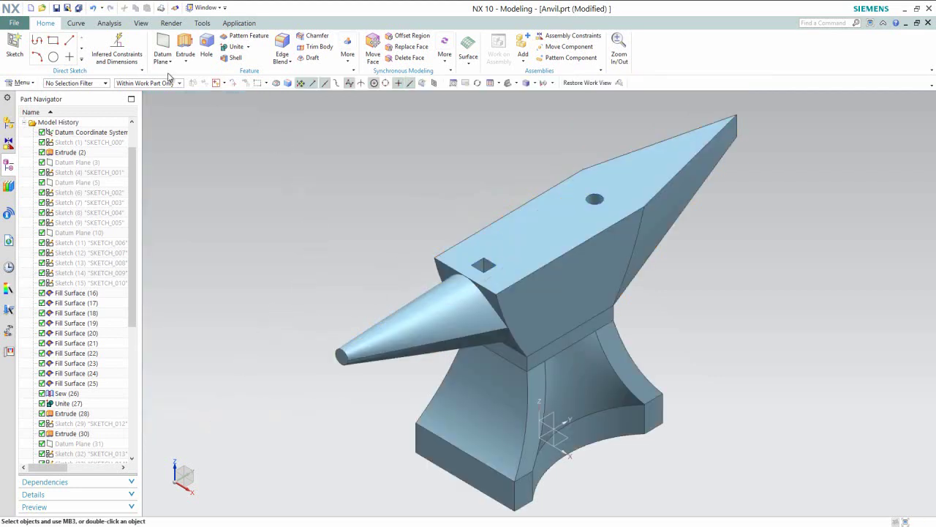
pyautogui.click(56, 8)
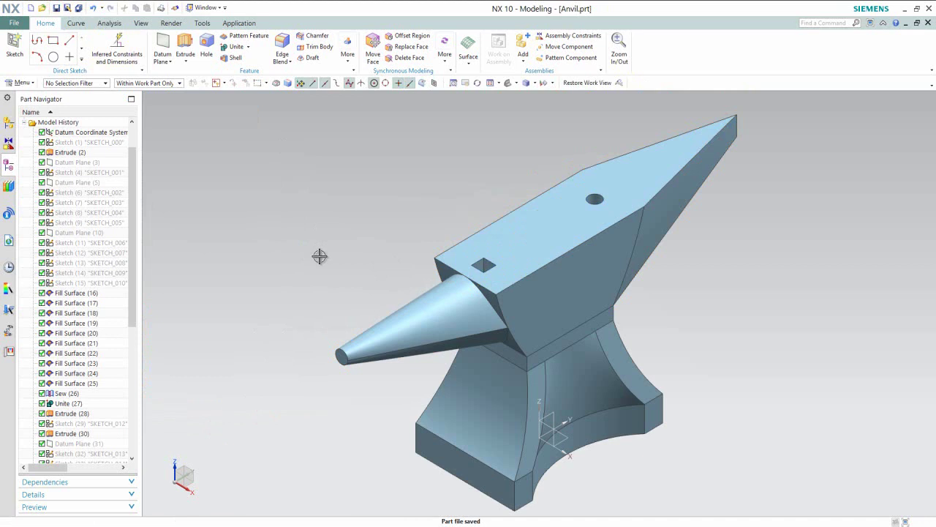
pyautogui.click(297, 235)
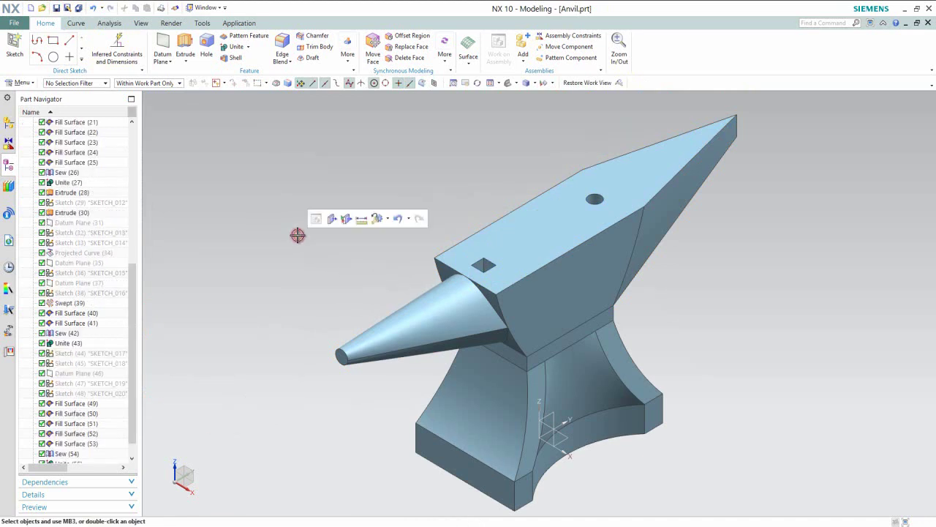
# Step: Unite the anvil's upper body as target with the base body as tool, and save the part
pyautogui.click(24, 82)
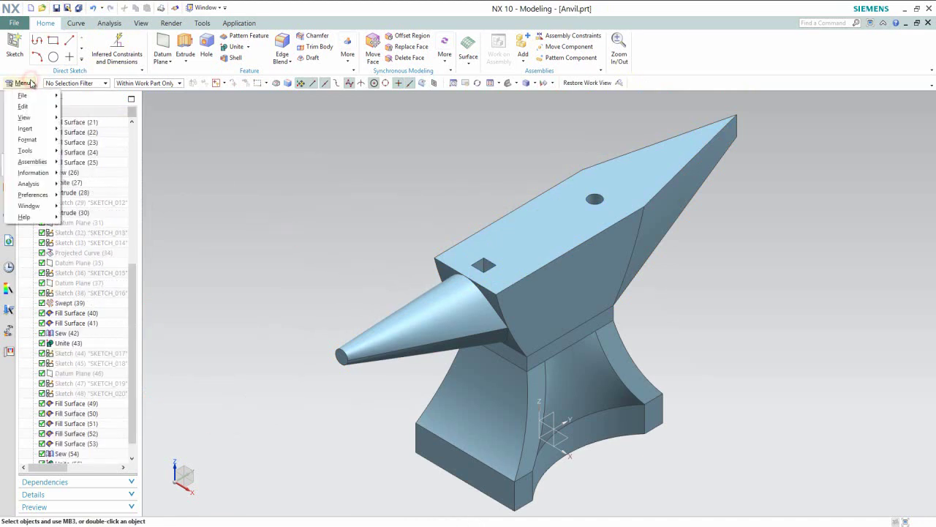
pyautogui.moveTo(47, 129)
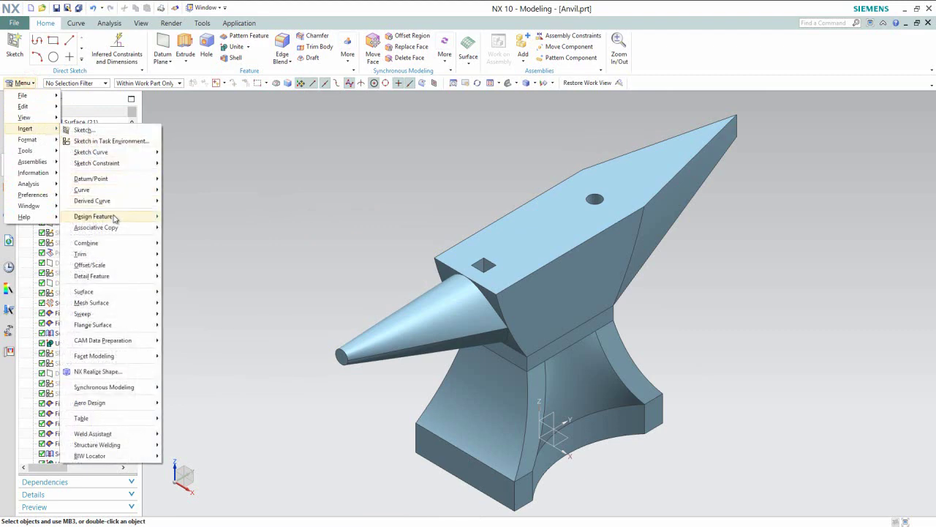
pyautogui.moveTo(125, 244)
pyautogui.click(172, 245)
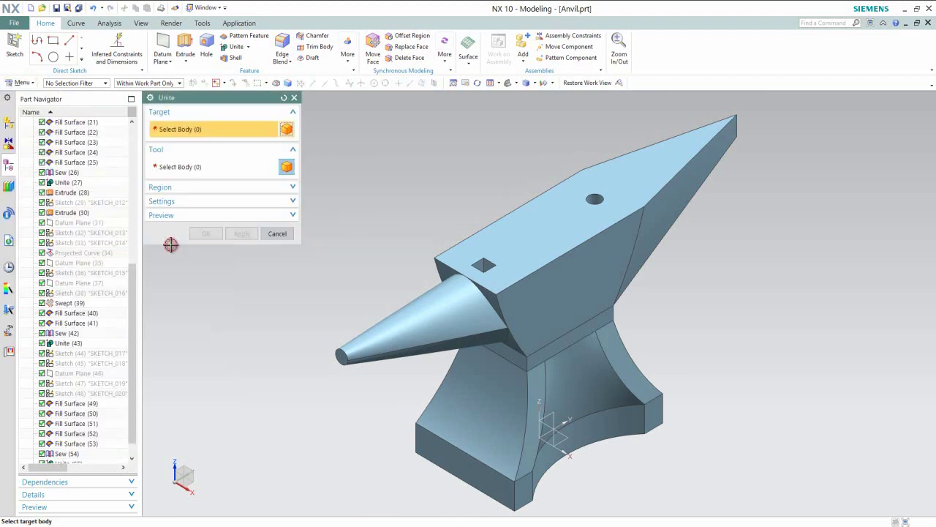
pyautogui.click(530, 244)
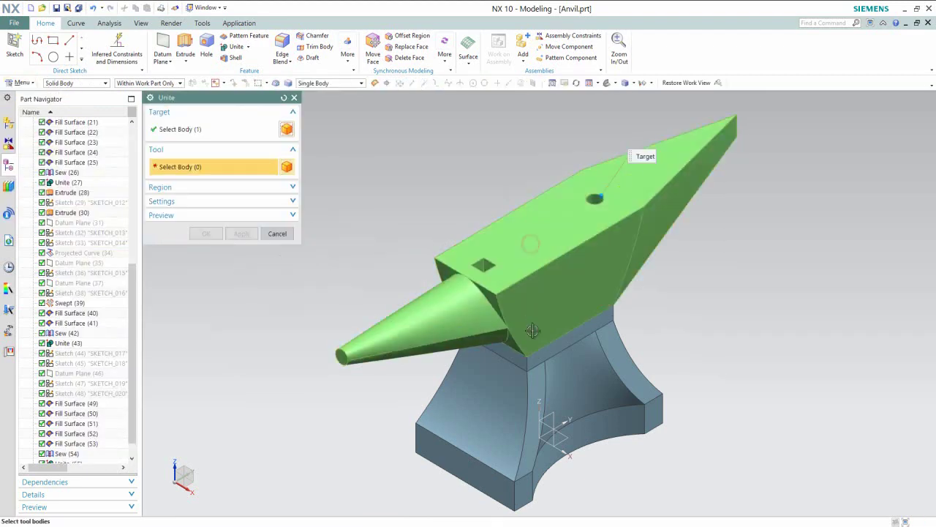
pyautogui.click(531, 366)
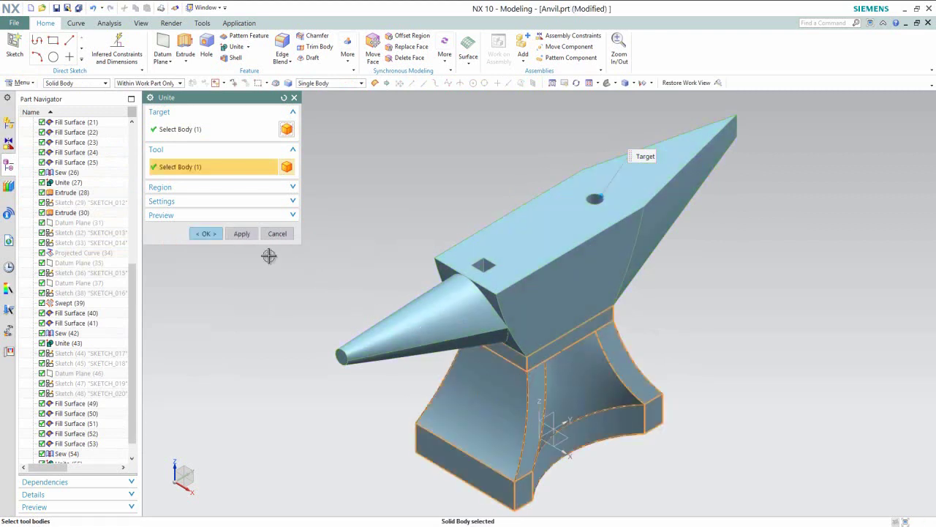
pyautogui.click(206, 233)
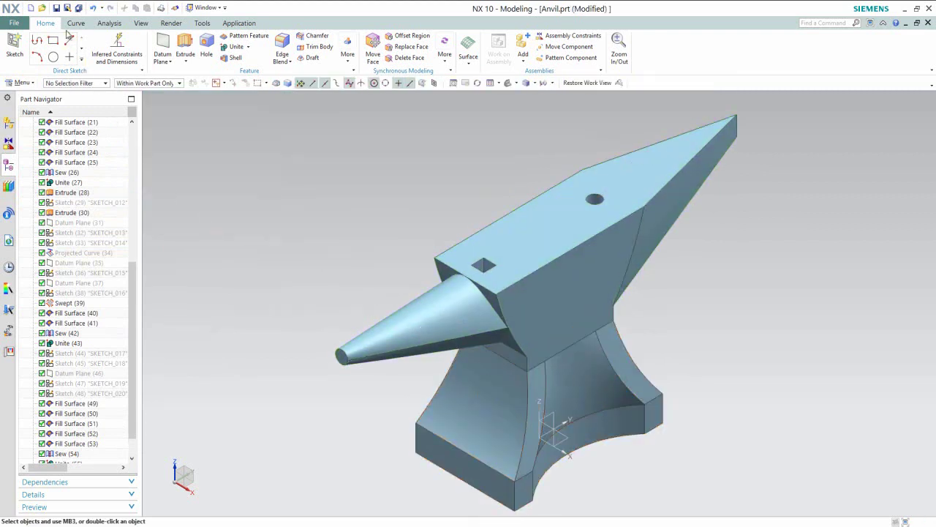
pyautogui.click(57, 9)
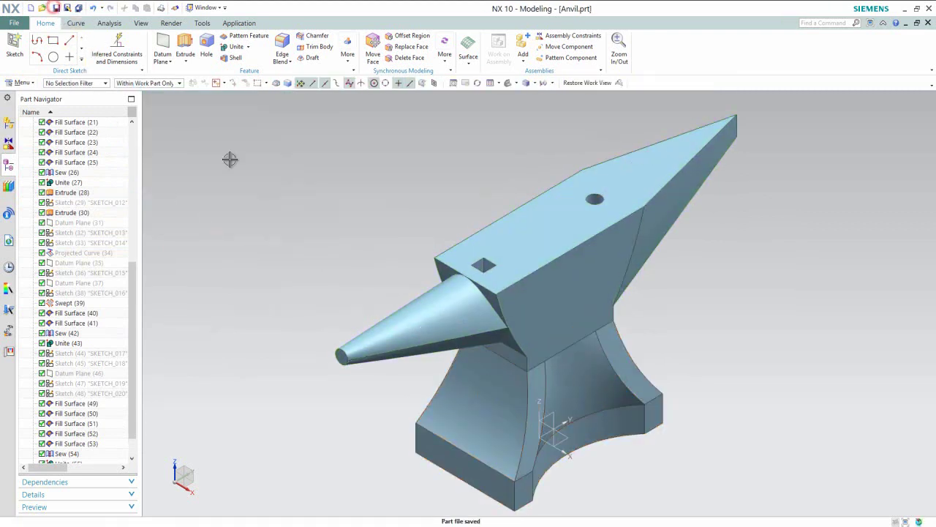
pyautogui.click(291, 208)
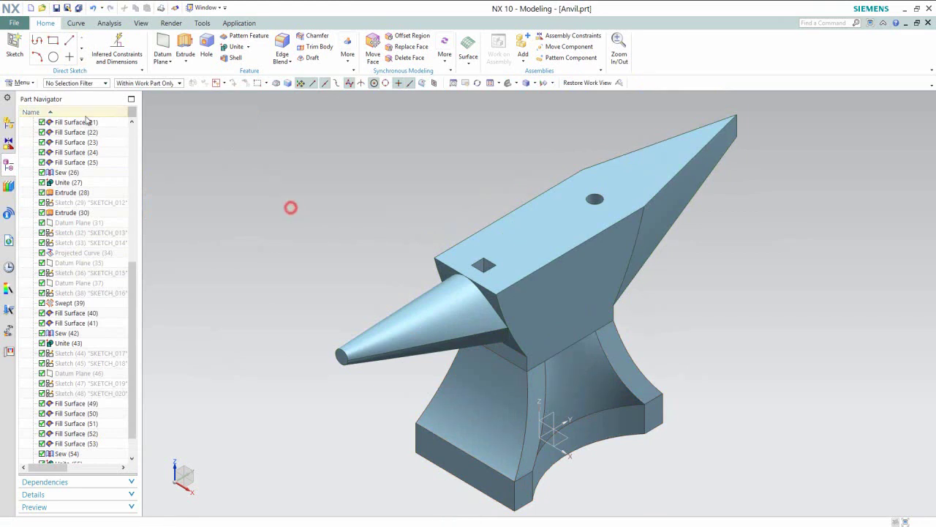
# Step: Create a sketch on the small planar side face of the base's horn-end foot
pyautogui.click(16, 45)
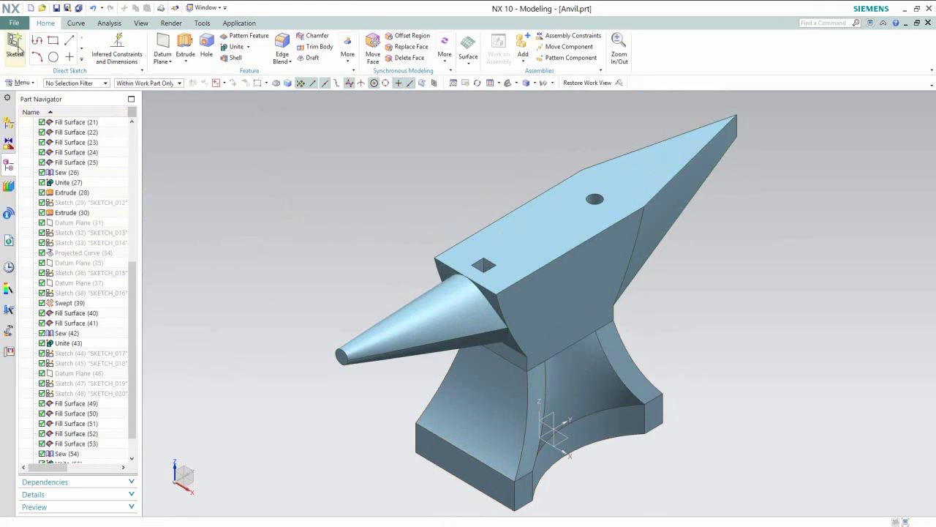
pyautogui.click(526, 488)
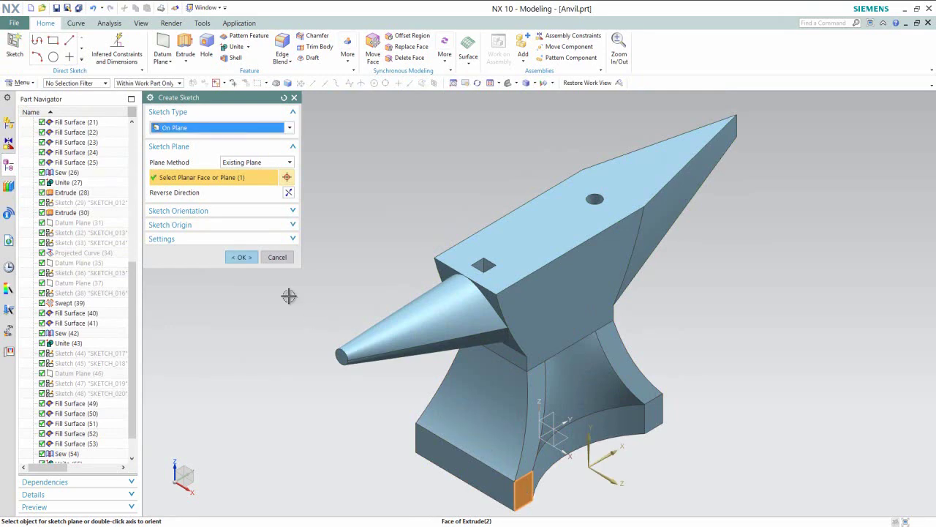
pyautogui.click(241, 257)
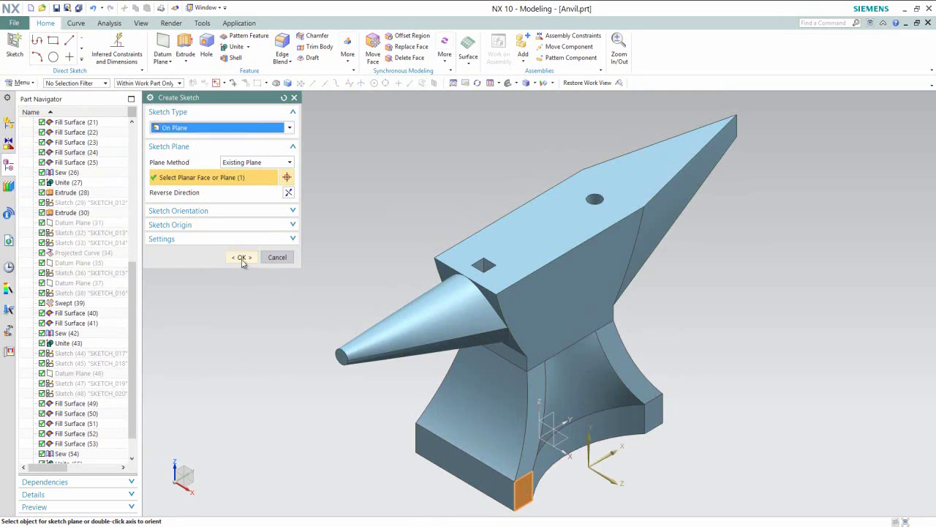
pyautogui.click(526, 85)
pyautogui.click(542, 110)
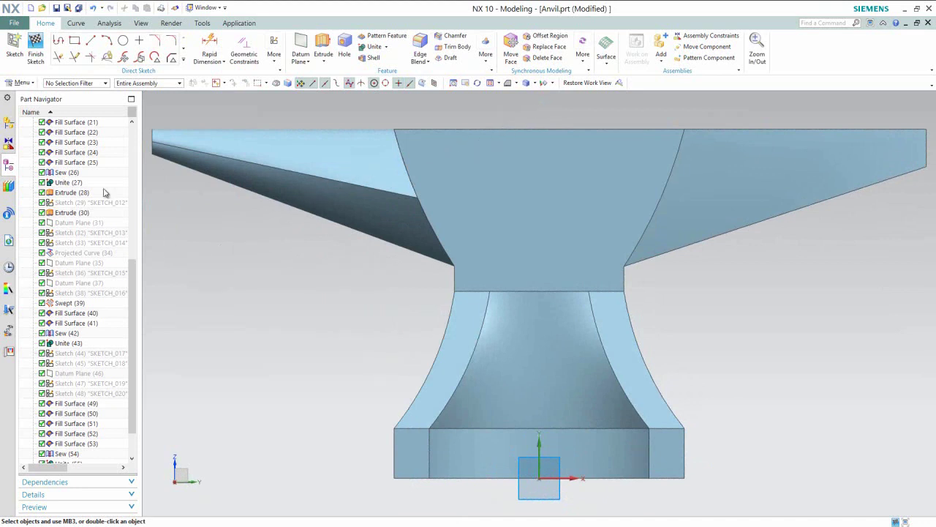
# Step: Sketch a horizontal line 4 in long across the lower part of the base, just above its bottom edge
pyautogui.click(89, 42)
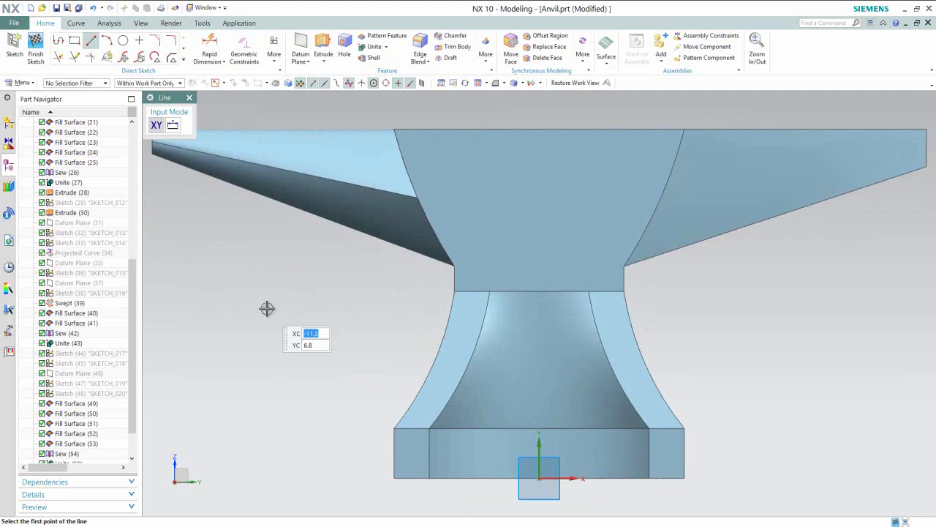
pyautogui.click(477, 458)
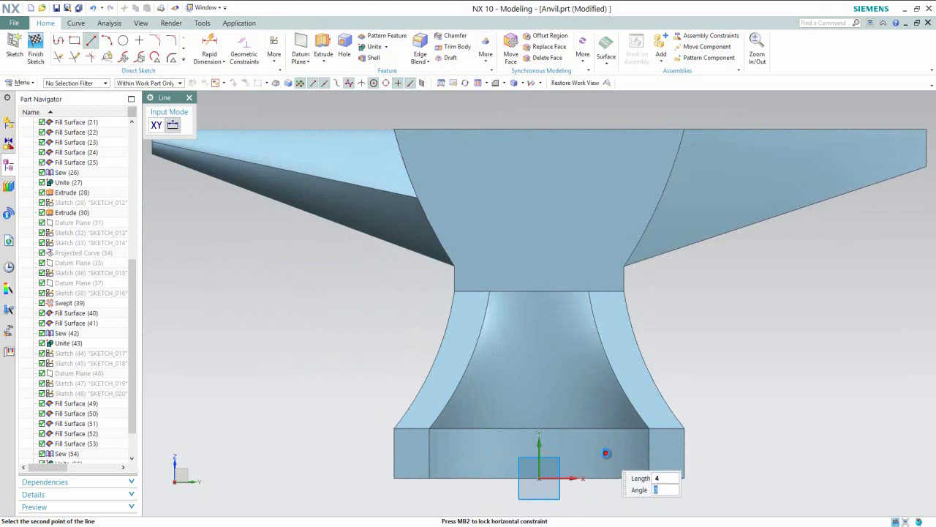
pyautogui.press('Return')
pyautogui.press('Escape')
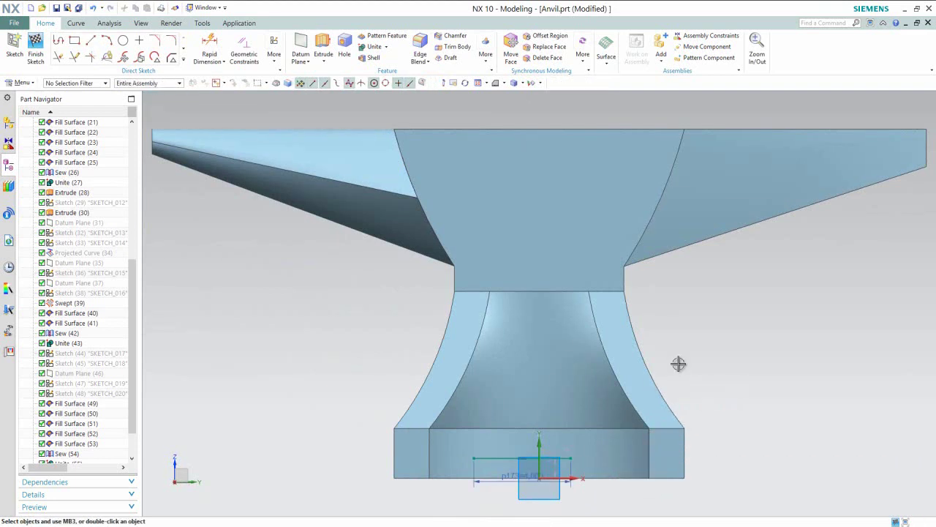
# Step: Dimension the line's end nearest the horn 2 in horizontally from the sketch's vertical axis
pyautogui.scroll(2, 525, 502)
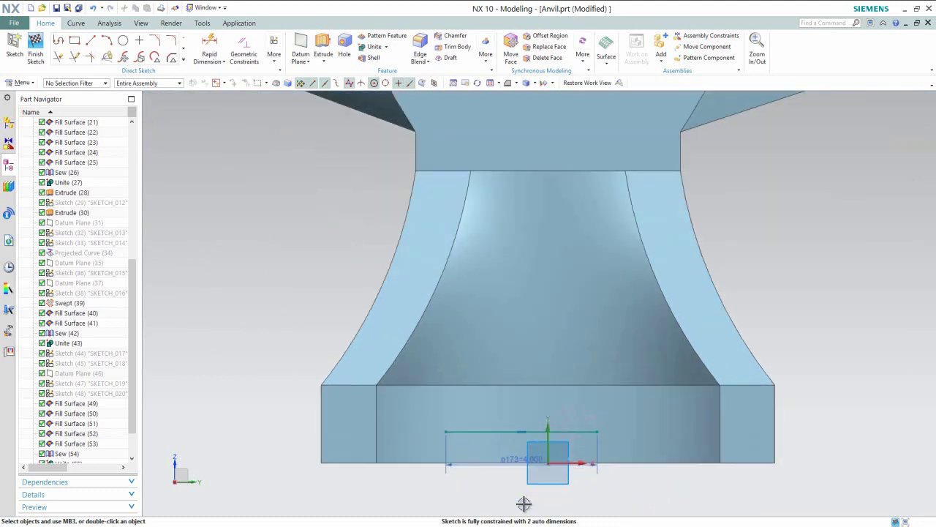
pyautogui.click(209, 44)
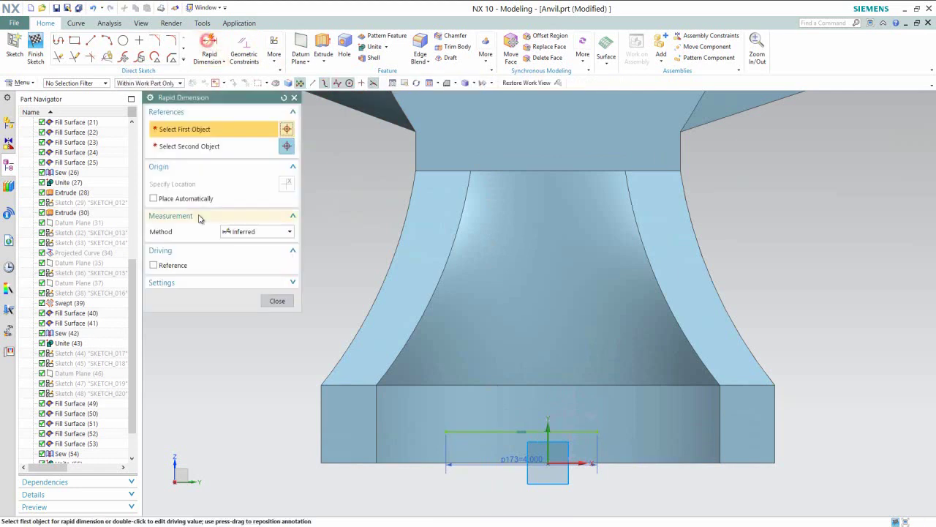
pyautogui.click(446, 432)
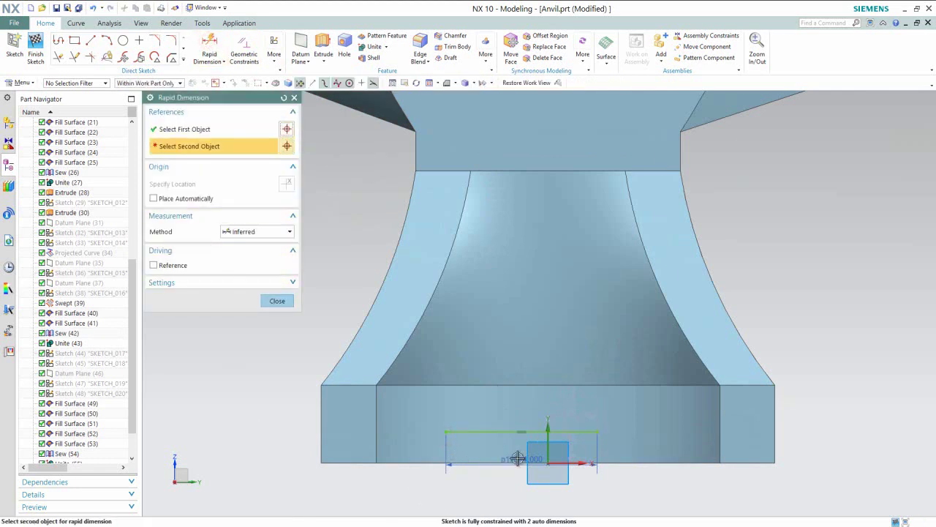
pyautogui.click(550, 448)
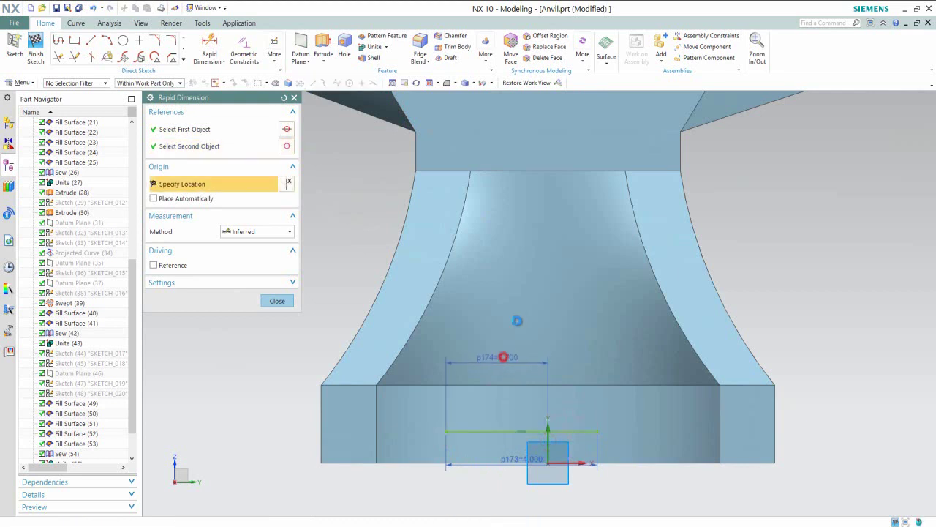
pyautogui.click(519, 314)
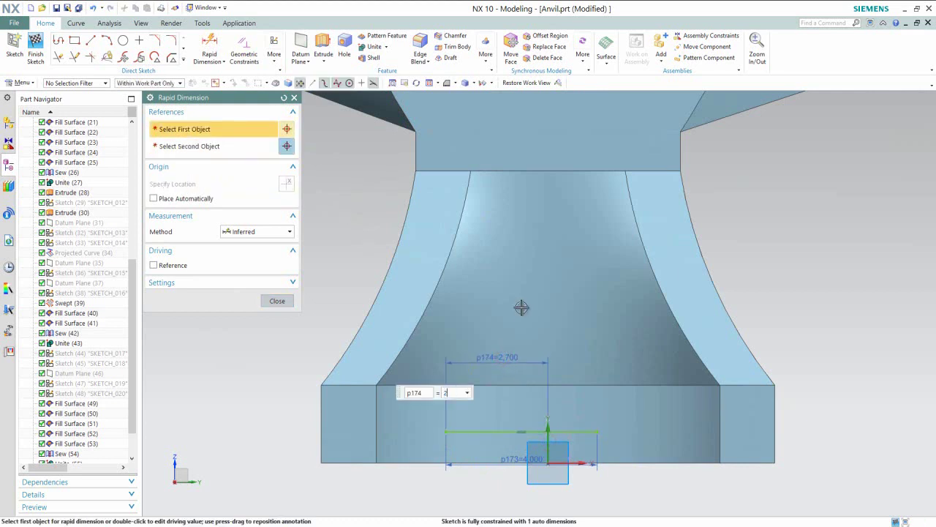
pyautogui.press('Return')
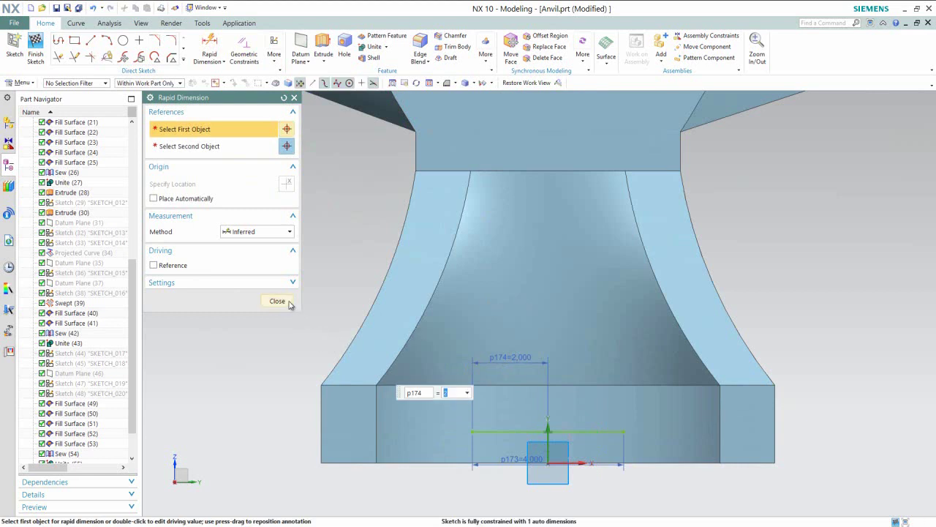
pyautogui.click(288, 301)
# Step: Set the line's height above the base's bottom edge to 0.5 in and finish the sketch
pyautogui.scroll(-2, 339, 328)
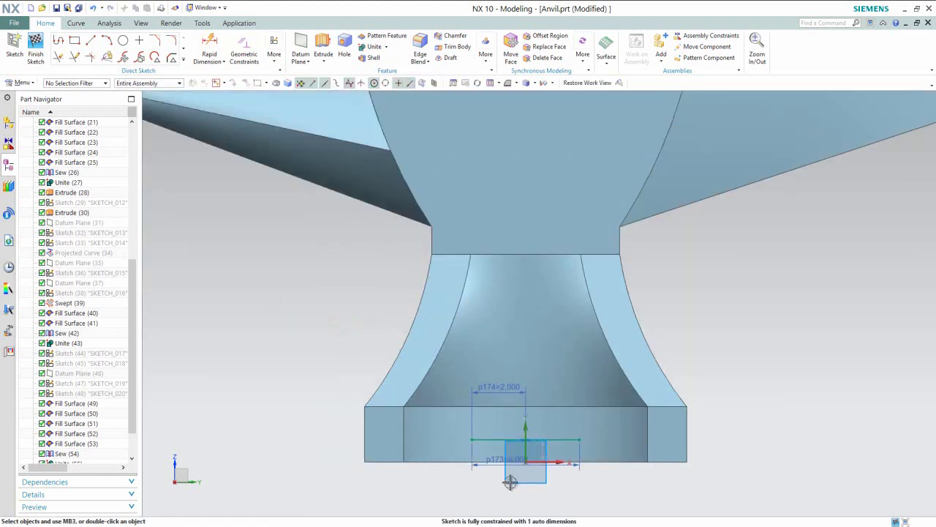
pyautogui.scroll(5, 542, 478)
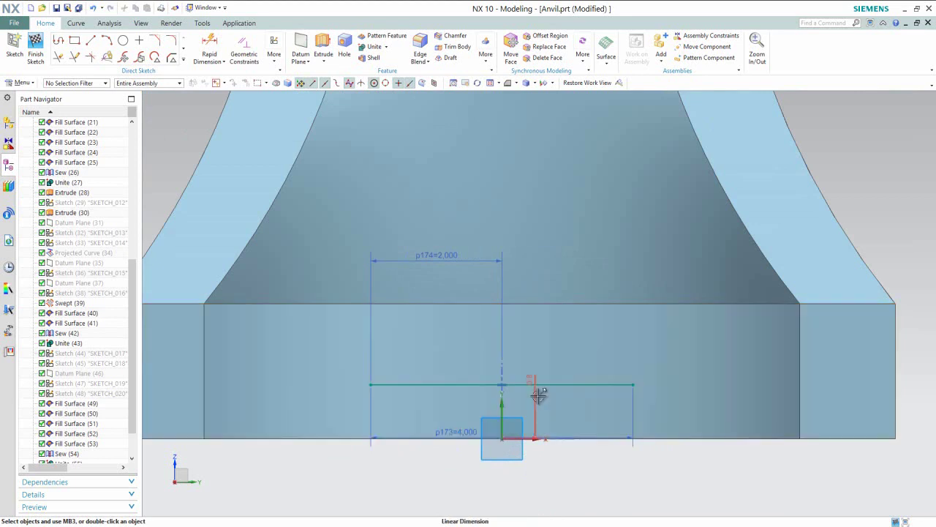
pyautogui.doubleClick(538, 393)
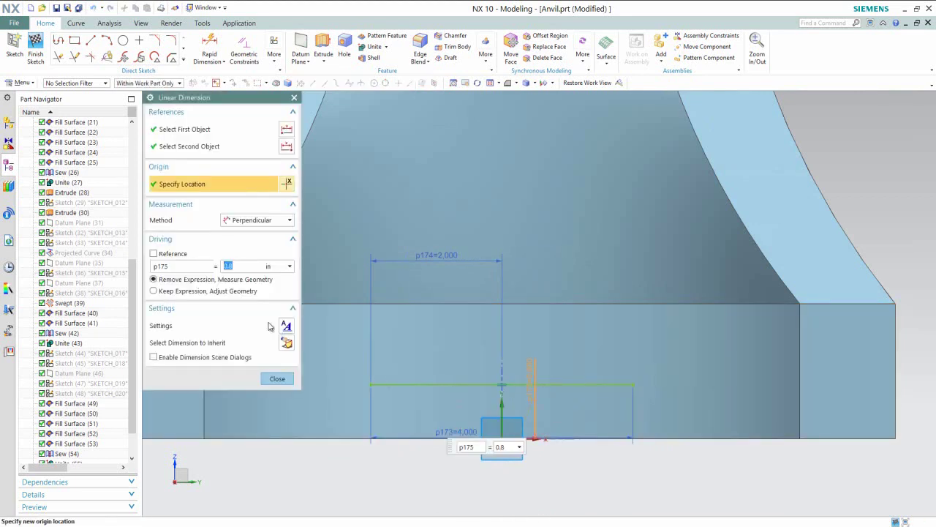
pyautogui.write('.5')
pyautogui.press('Return')
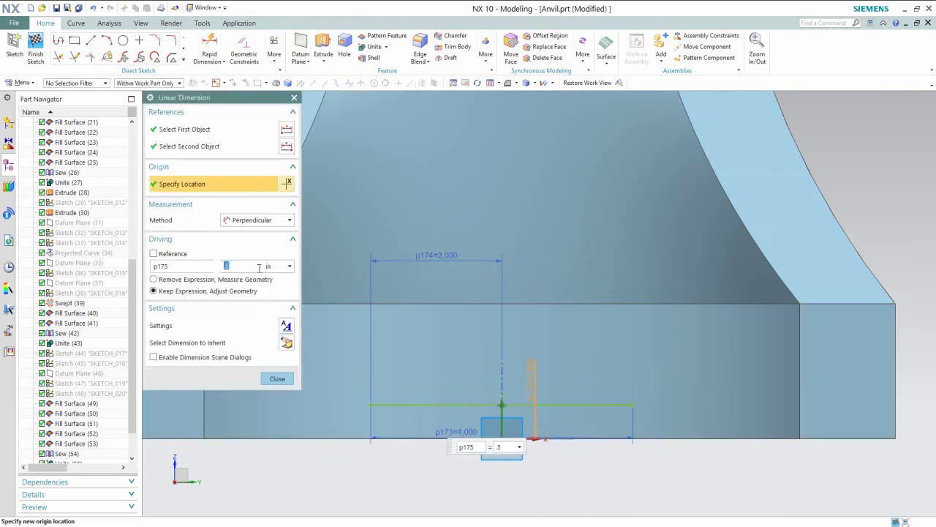
pyautogui.click(277, 378)
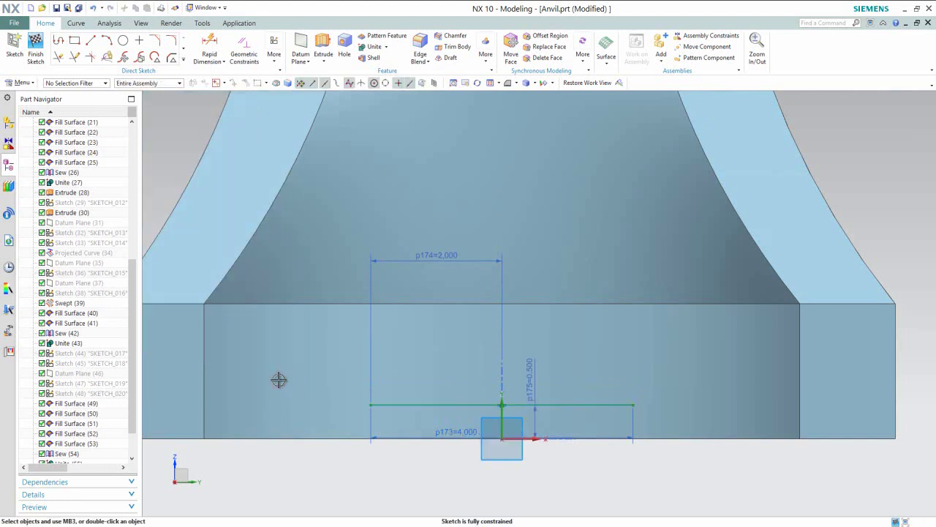
pyautogui.rightClick(838, 139)
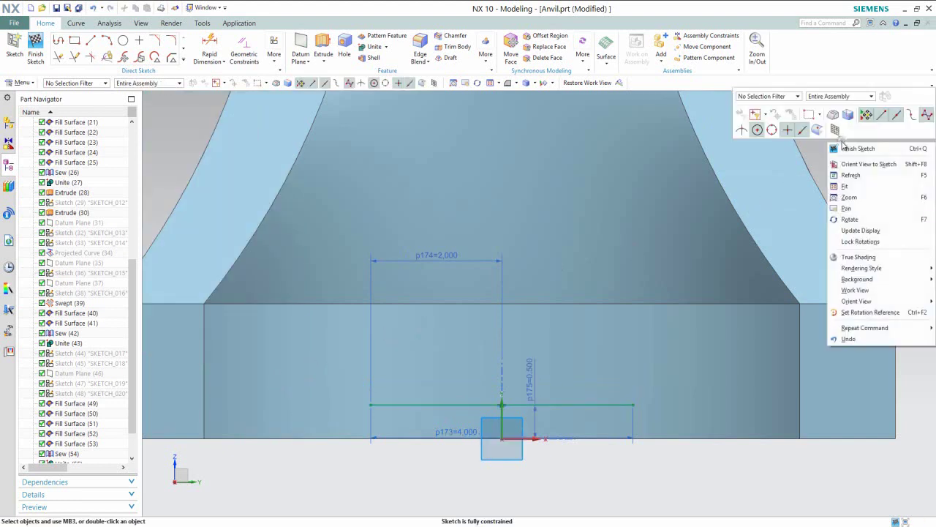
pyautogui.click(857, 149)
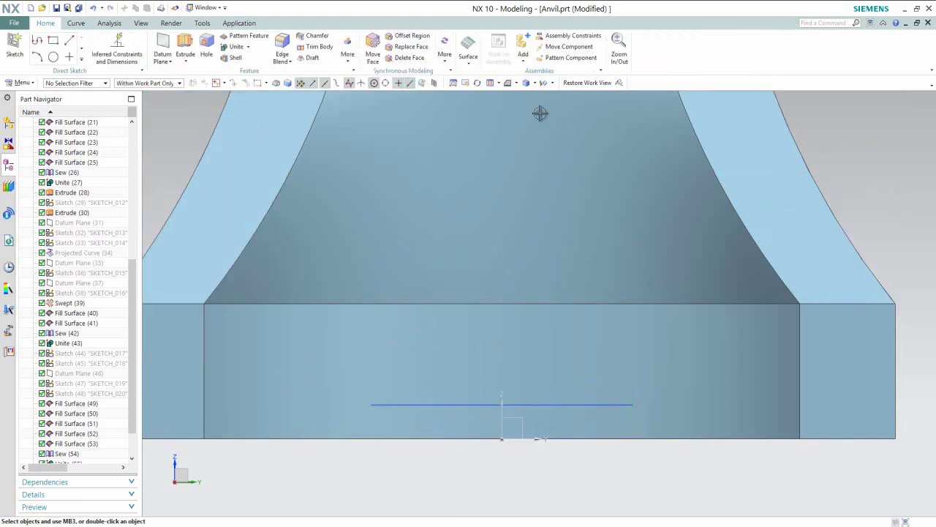
# Step: Project the sketched line onto the base's concave lower side face with the direction set to Along Face Normal
pyautogui.click(517, 83)
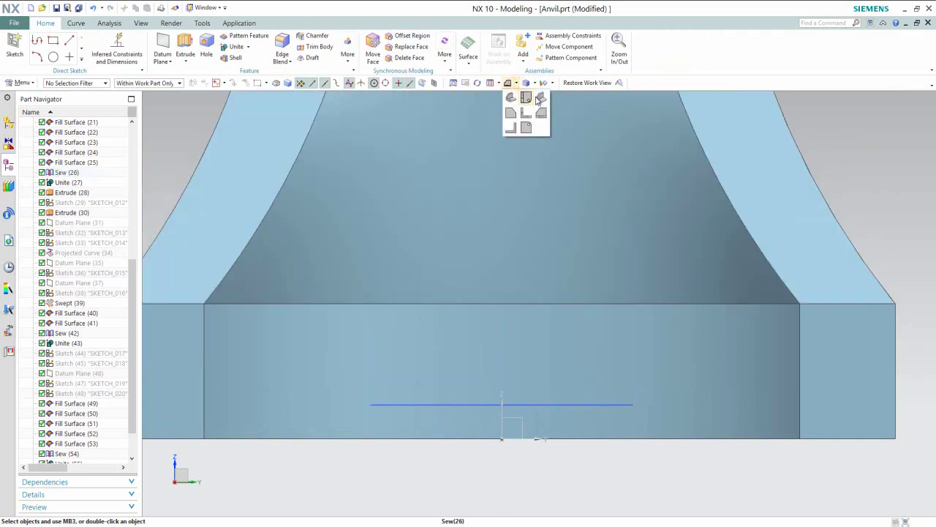
pyautogui.click(540, 98)
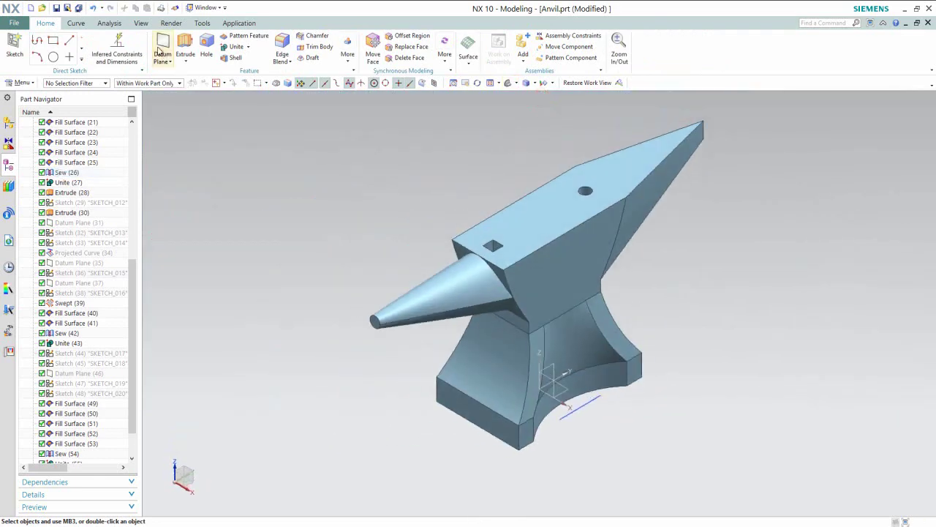
pyautogui.click(75, 24)
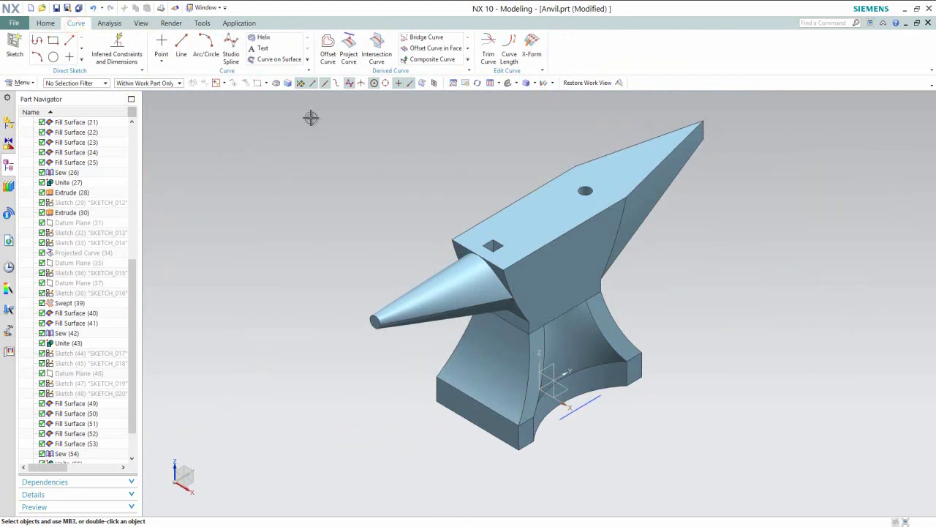
pyautogui.click(349, 59)
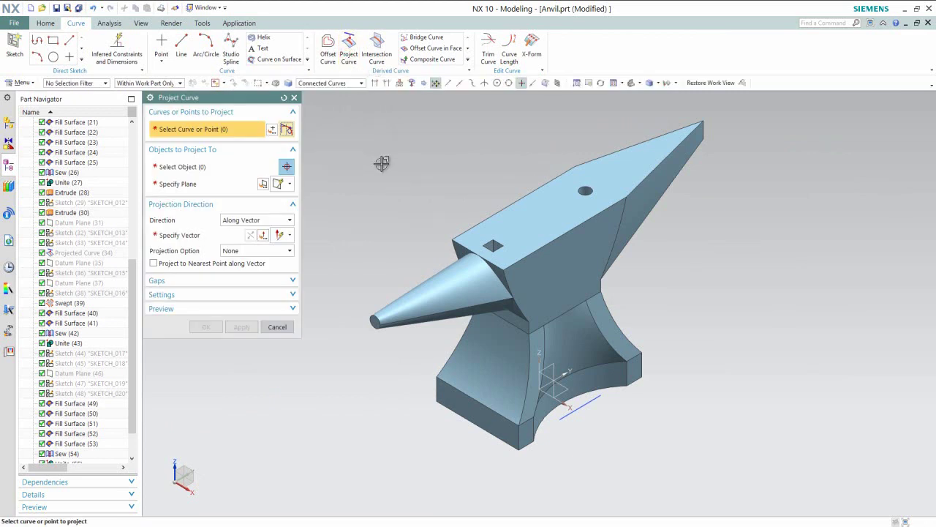
pyautogui.scroll(4, 571, 411)
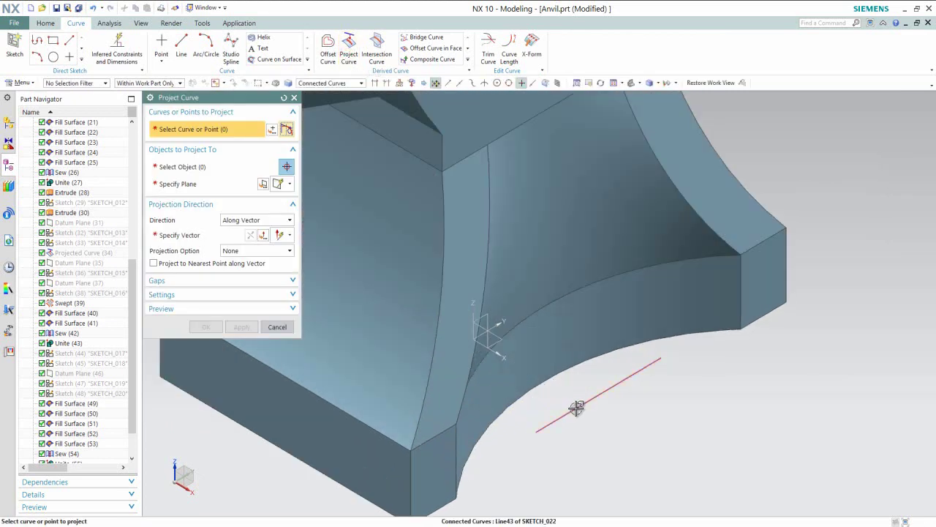
pyautogui.click(576, 408)
pyautogui.middleClick(580, 420)
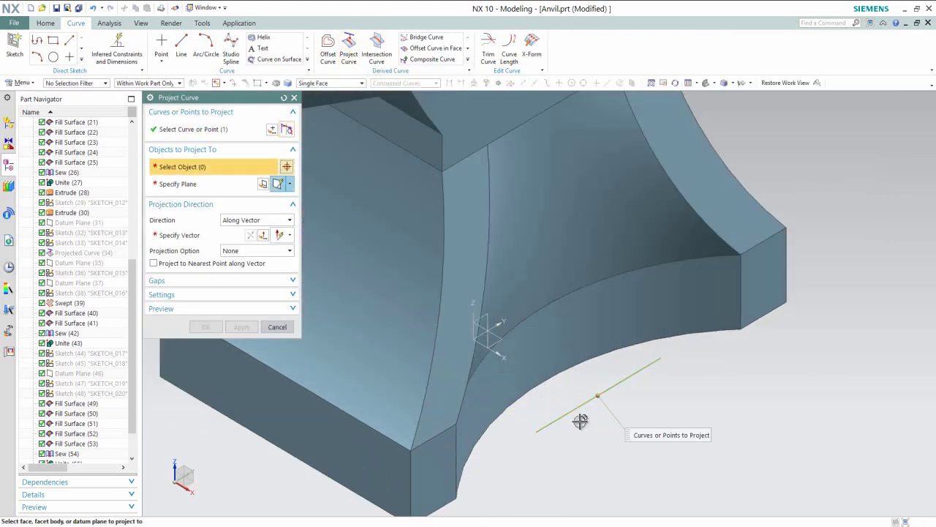
pyautogui.click(558, 333)
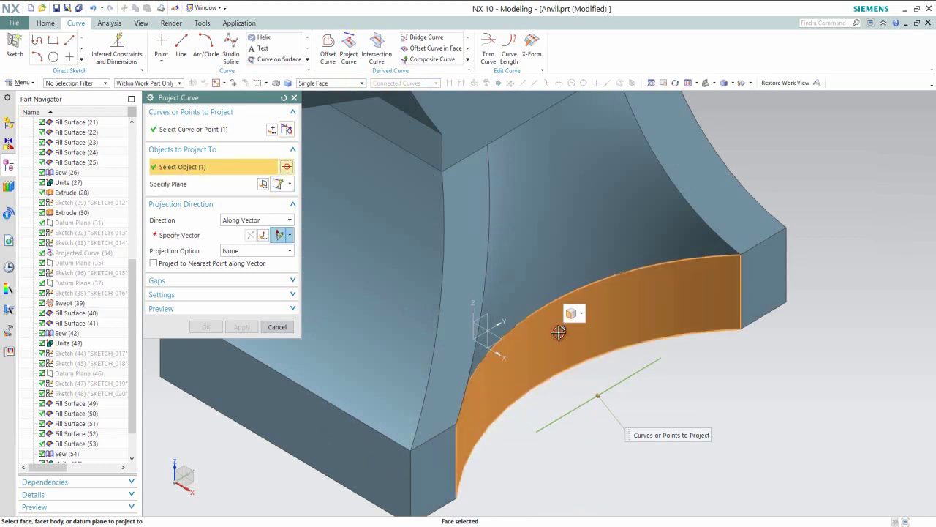
pyautogui.click(286, 221)
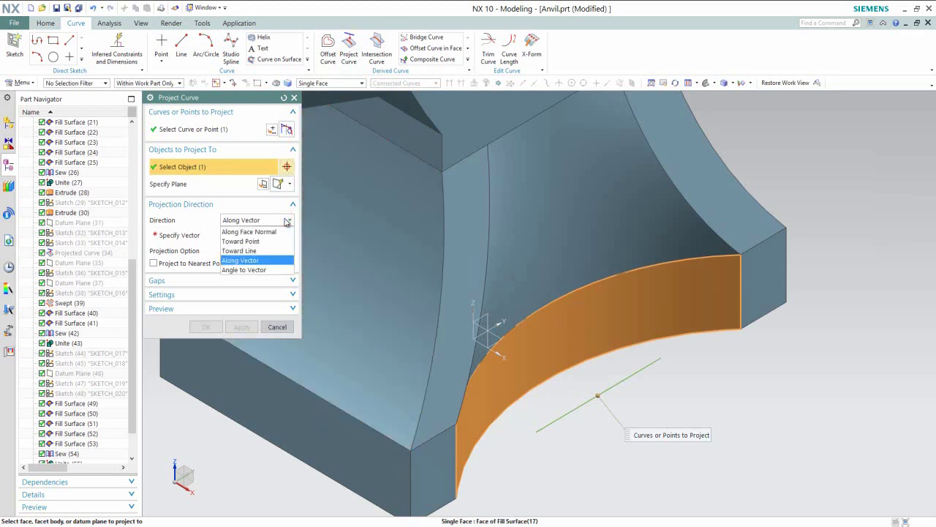
pyautogui.click(283, 232)
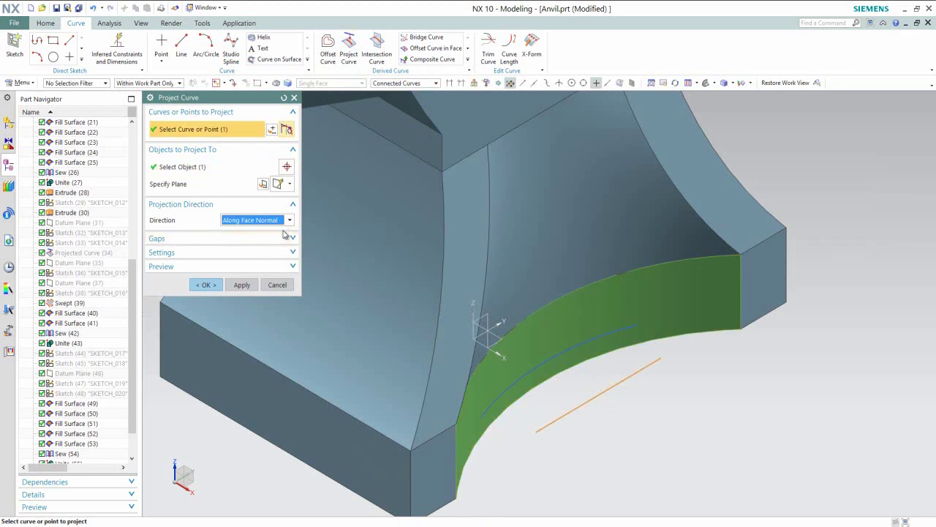
pyautogui.click(244, 285)
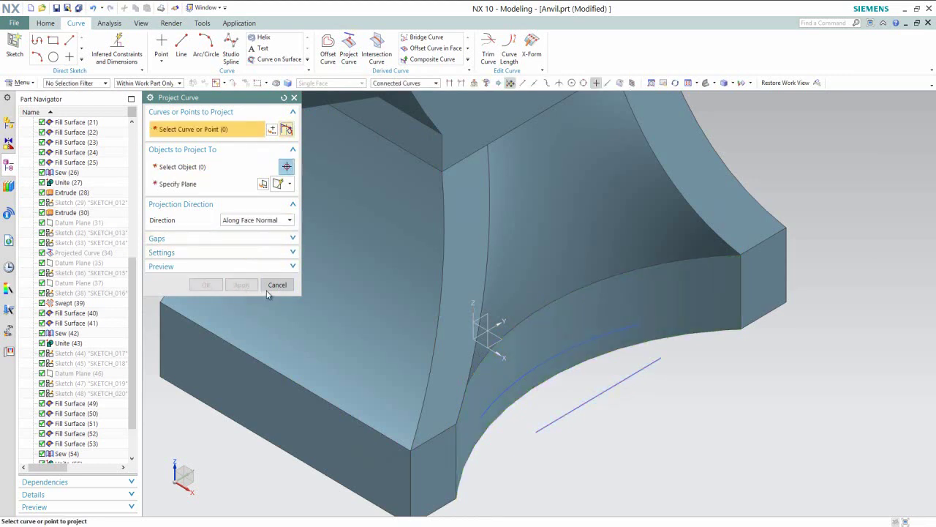
pyautogui.click(272, 284)
# Step: Hide the line sketch SKETCH_022 and save the part
pyautogui.moveTo(134, 412); pyautogui.dragTo(132, 447)
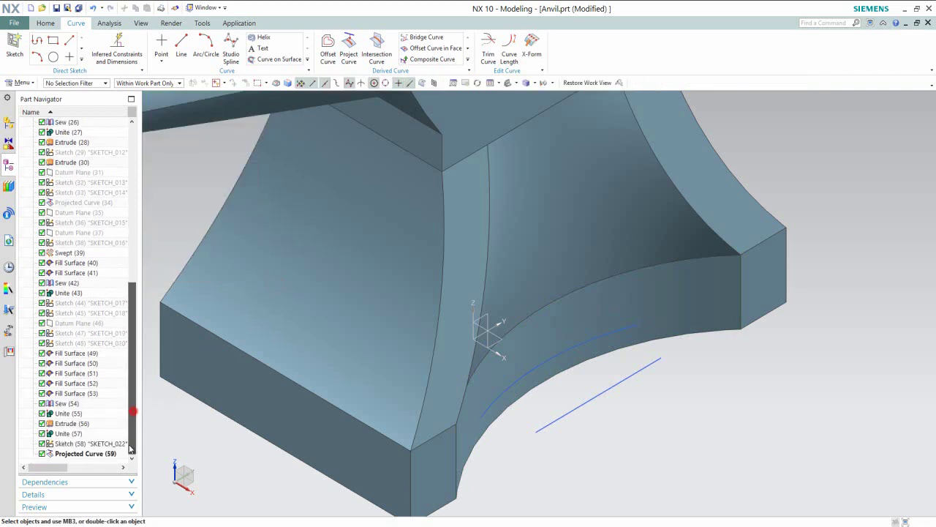
pyautogui.click(102, 444)
pyautogui.rightClick(102, 443)
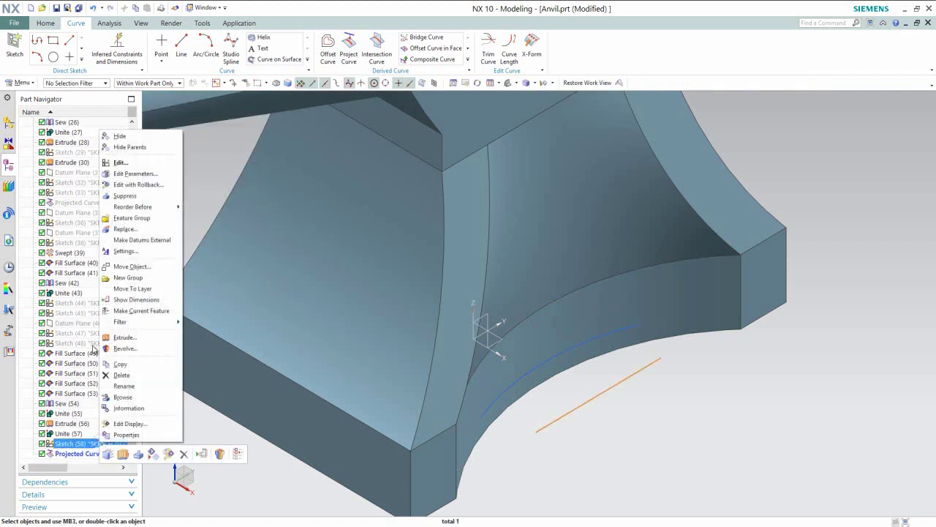
pyautogui.click(119, 136)
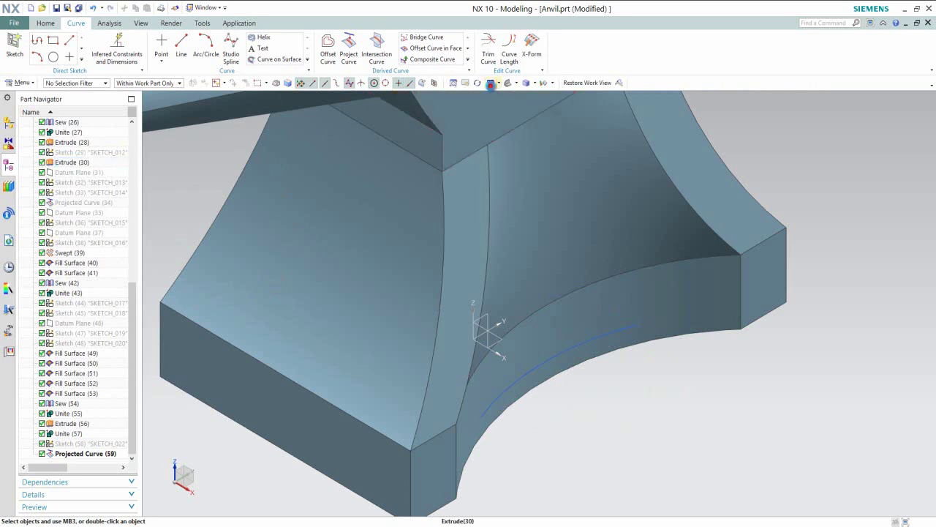
pyautogui.click(491, 86)
pyautogui.hotkey('ctrl', 's')
pyautogui.click(191, 105)
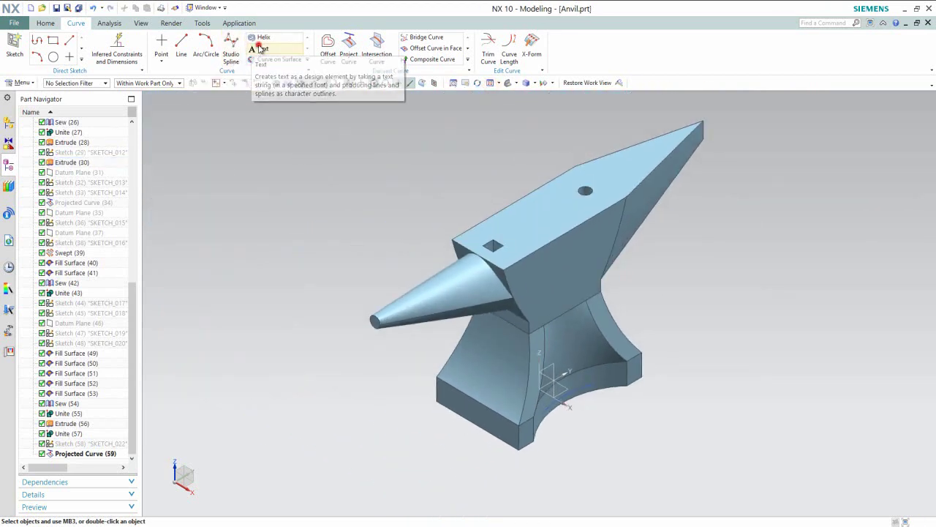
# Step: Create the text ANVIL, 0.8 in high, on the base's concave lower side face along the projected curve, with the curve direction reversed
pyautogui.click(262, 48)
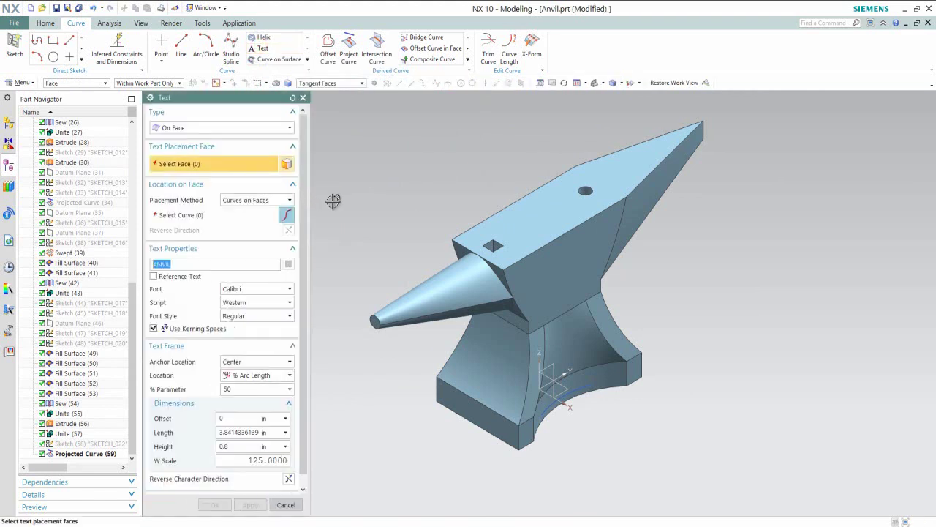
pyautogui.click(600, 380)
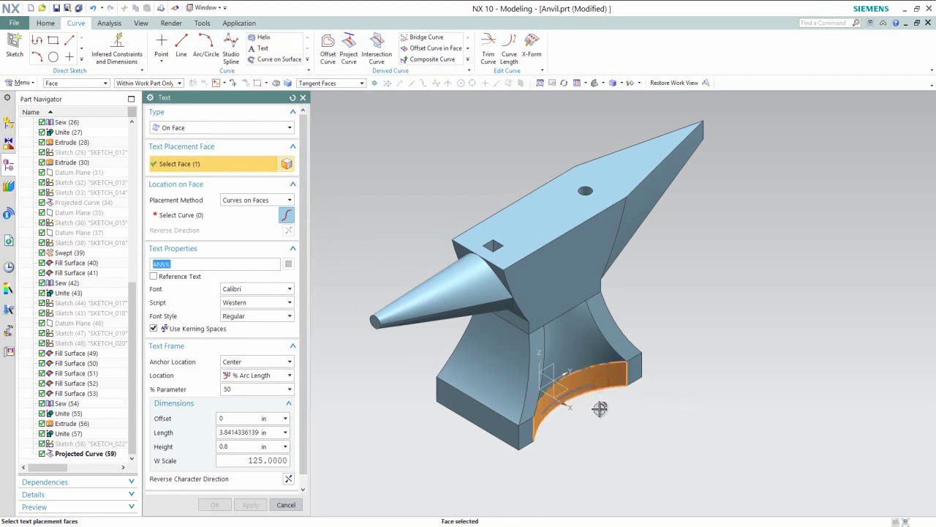
pyautogui.click(201, 216)
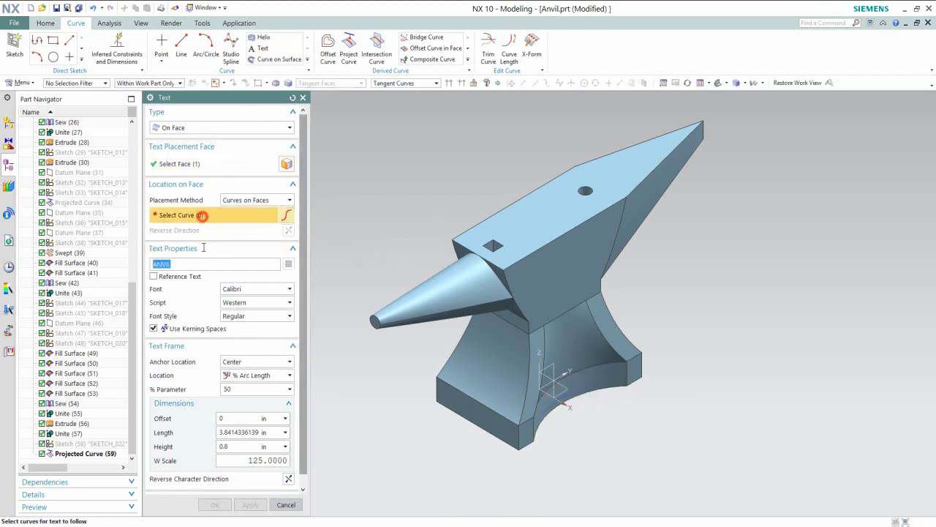
pyautogui.scroll(5, 575, 423)
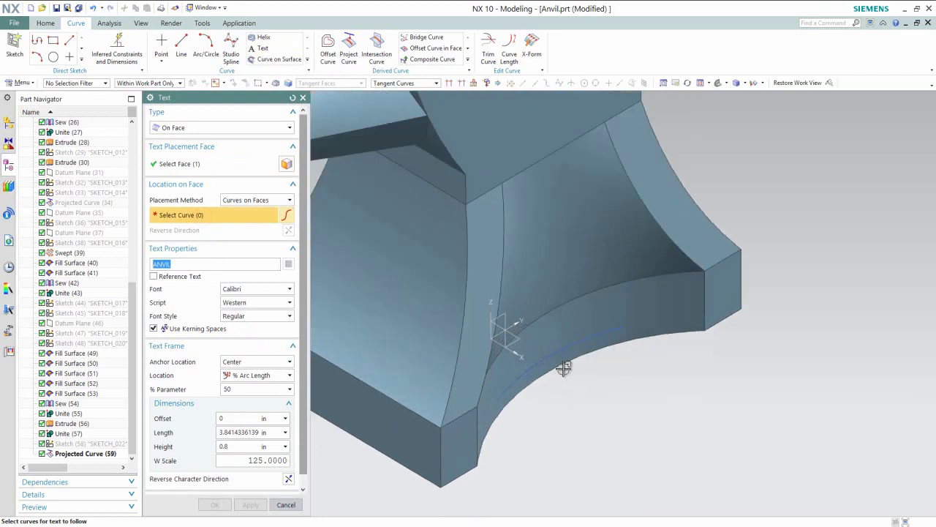
pyautogui.click(560, 352)
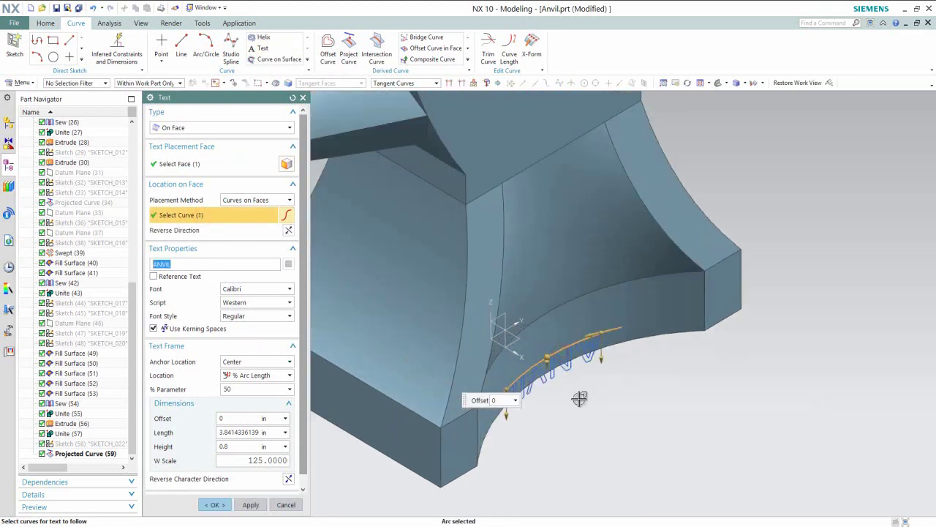
pyautogui.click(289, 230)
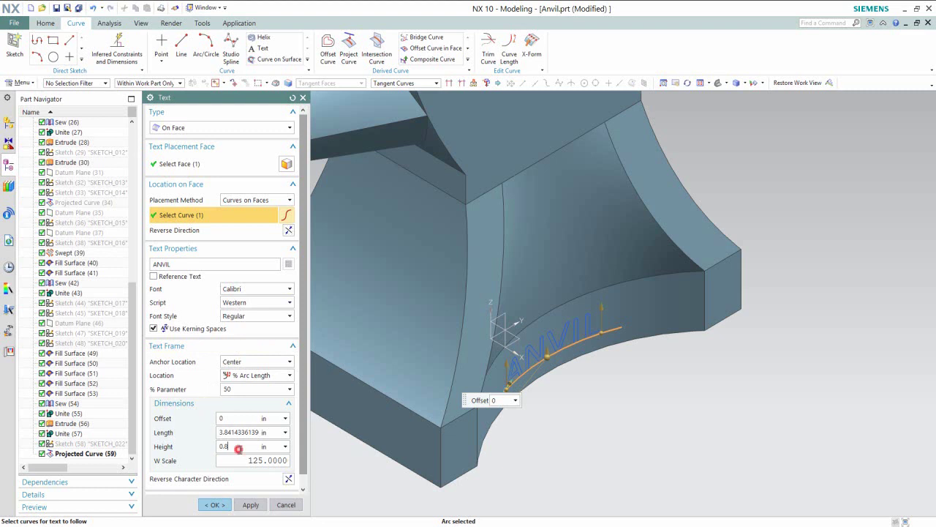
pyautogui.click(228, 502)
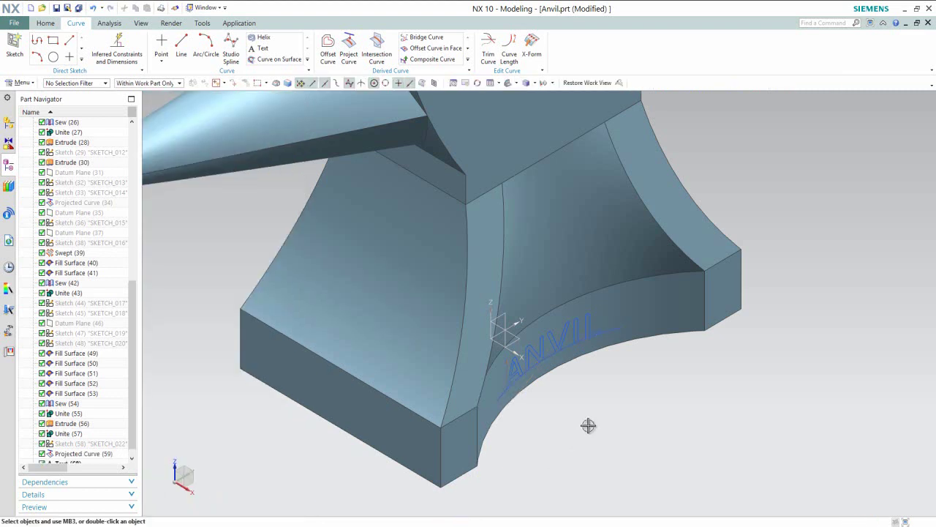
# Step: Hide the projected curve under the ANVIL text, fit the whole anvil in the view and save the part
pyautogui.click(613, 329)
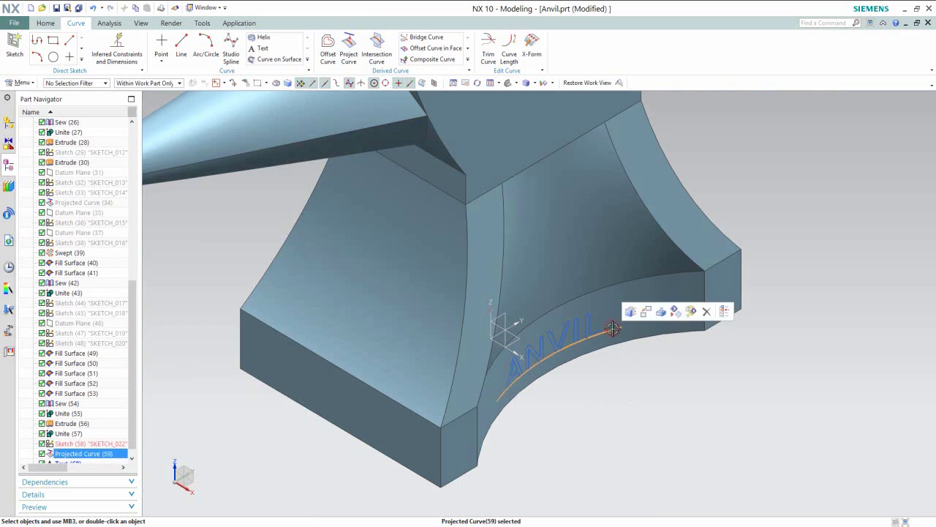
pyautogui.rightClick(612, 329)
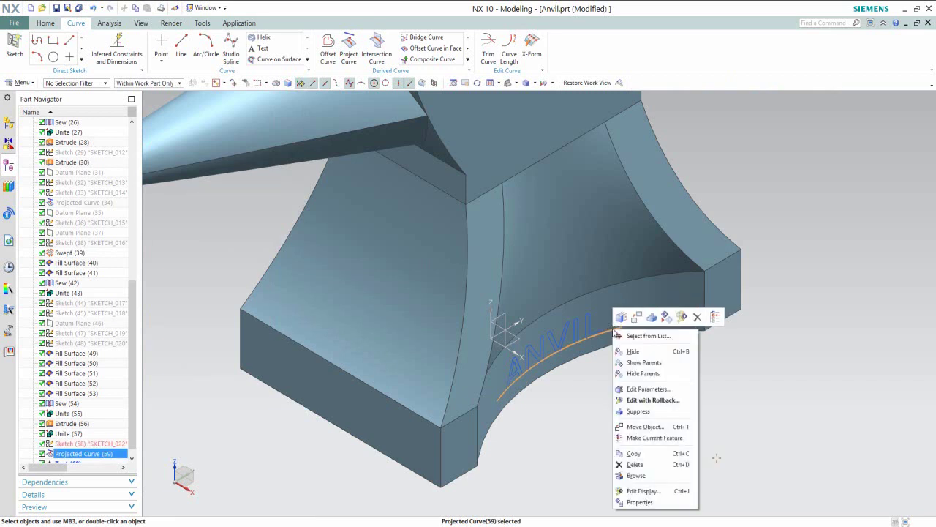
pyautogui.click(631, 350)
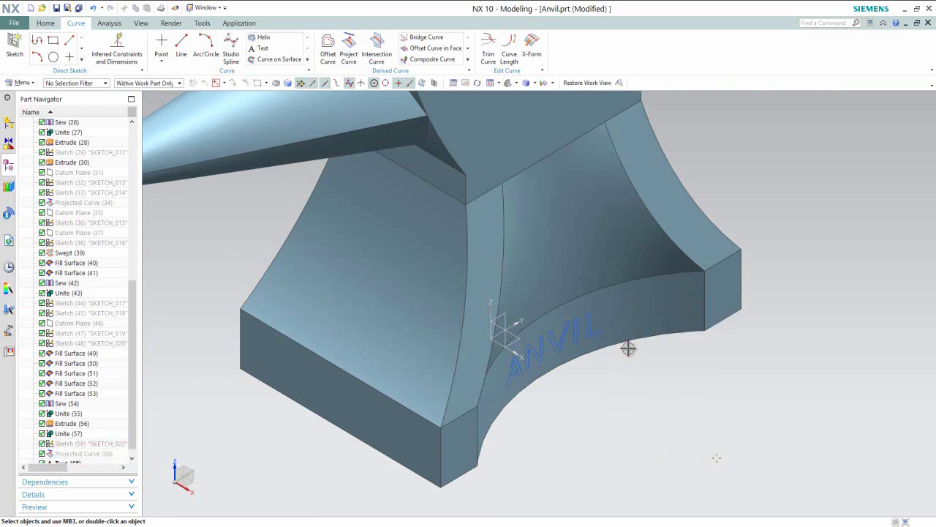
pyautogui.click(490, 83)
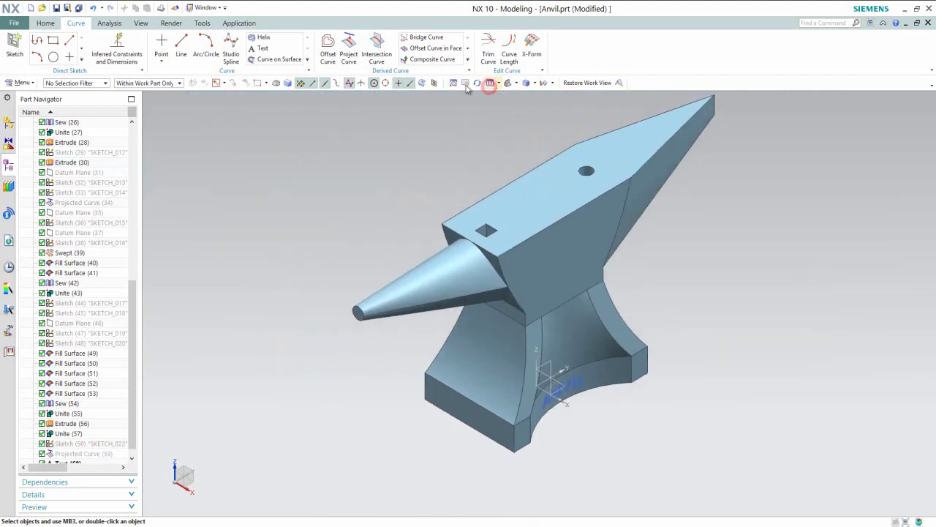
pyautogui.click(57, 7)
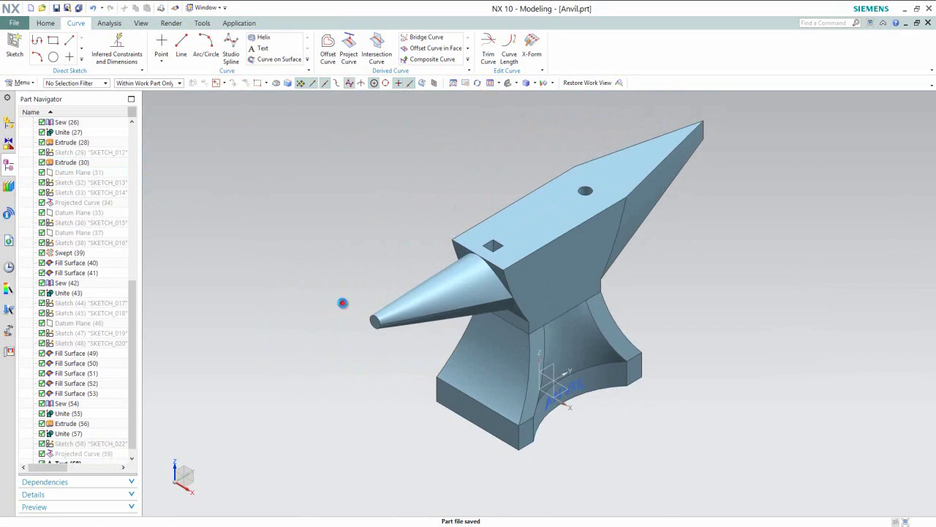
# Step: Set up an Extrude of the ANVIL text, selected with the Feature Curves rule, with its direction along the X axis
pyautogui.click(45, 22)
pyautogui.click(185, 46)
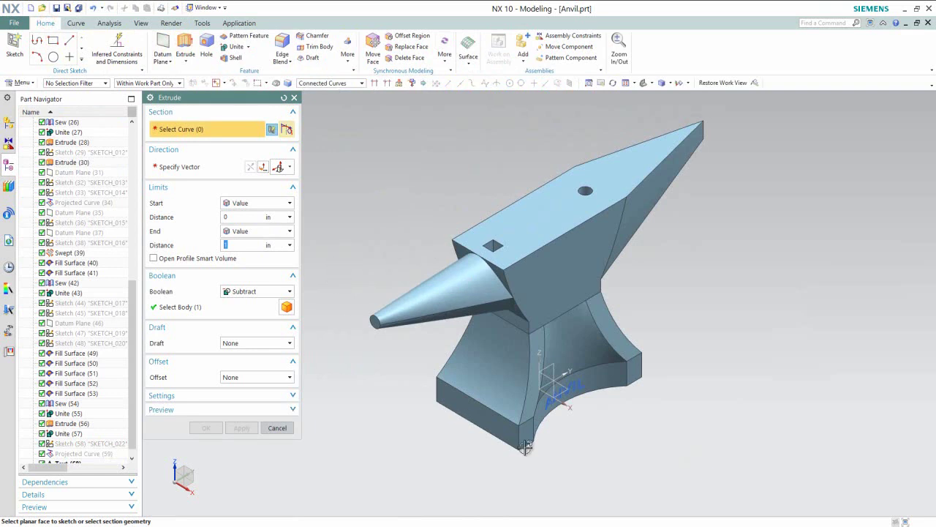
pyautogui.scroll(3, 556, 409)
pyautogui.scroll(2, 560, 405)
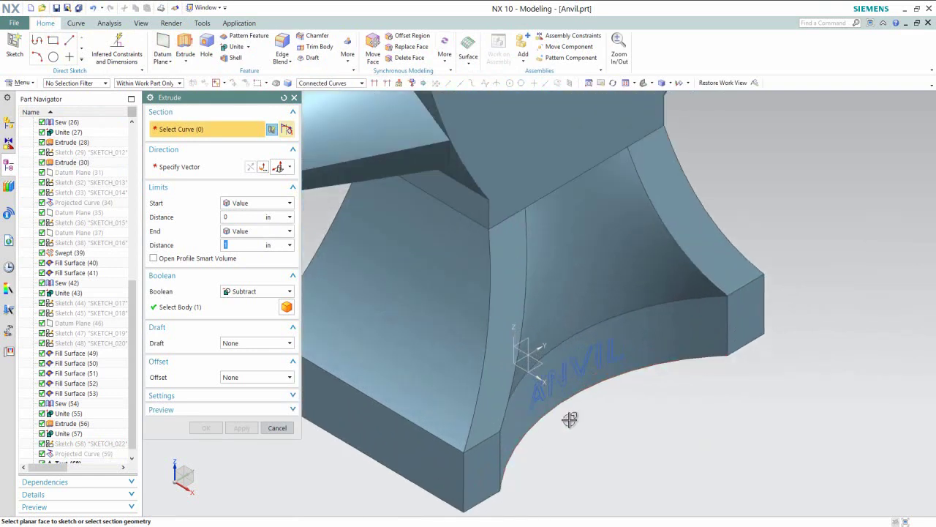
pyautogui.scroll(3, 560, 395)
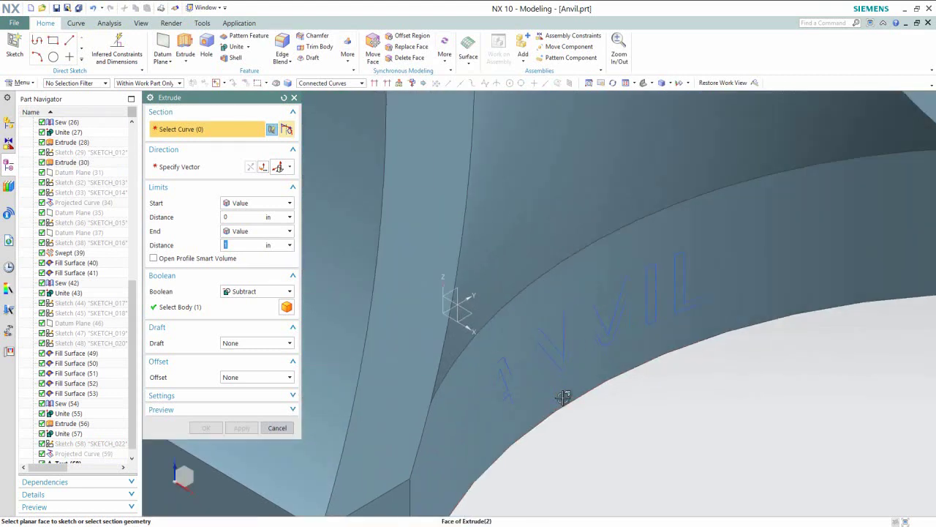
pyautogui.click(353, 84)
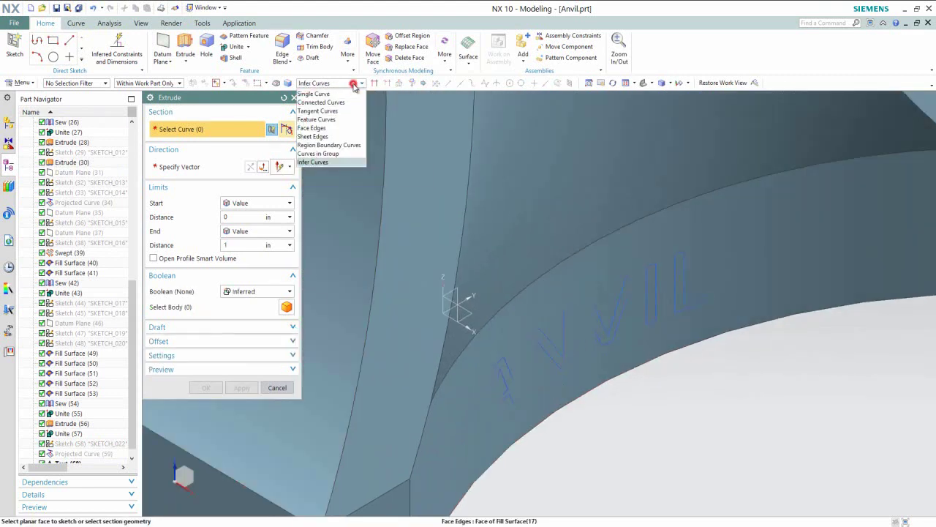
pyautogui.click(335, 120)
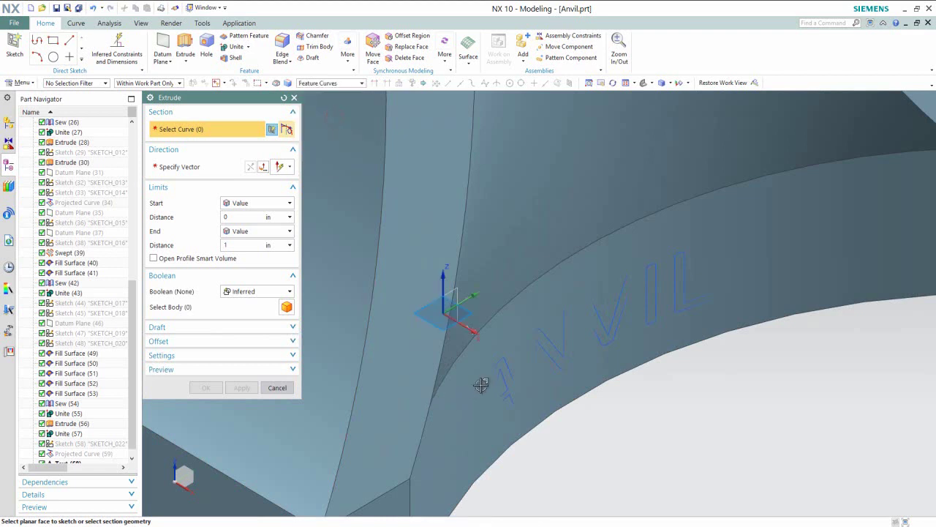
pyautogui.click(499, 372)
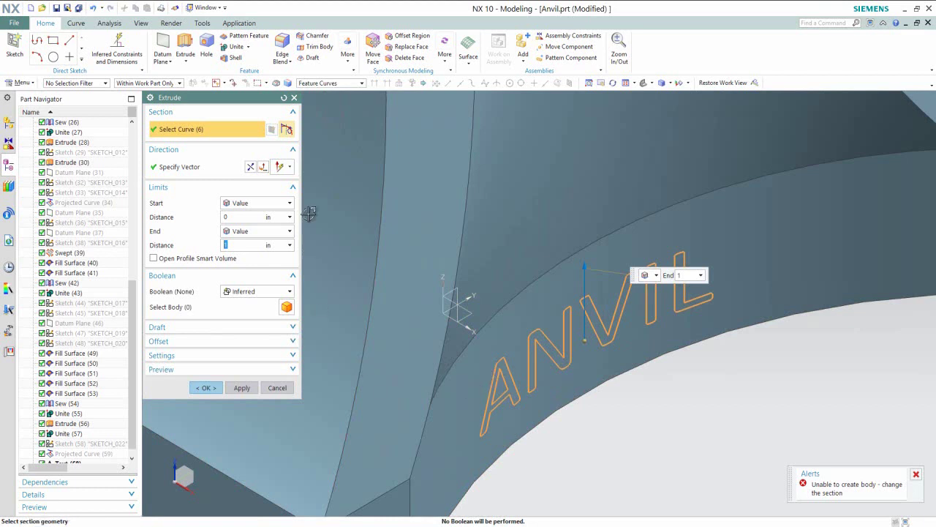
pyautogui.click(289, 167)
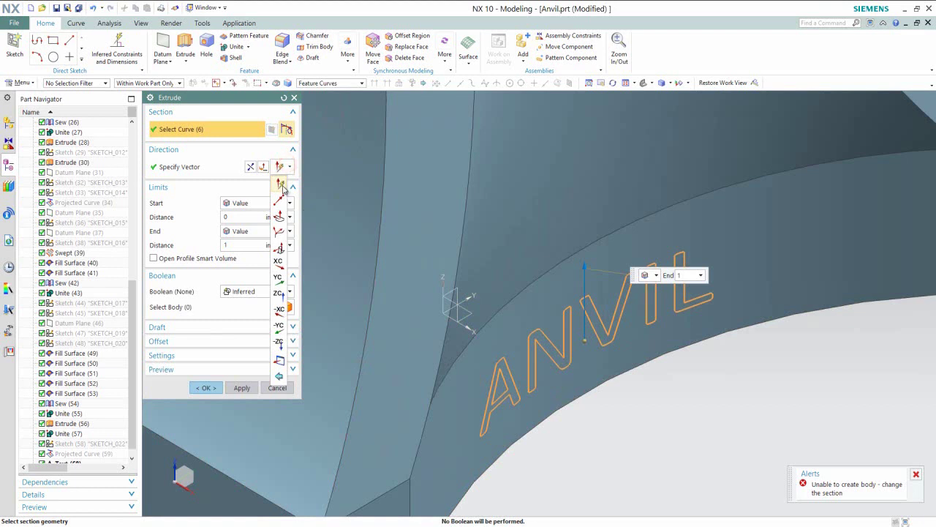
pyautogui.click(282, 187)
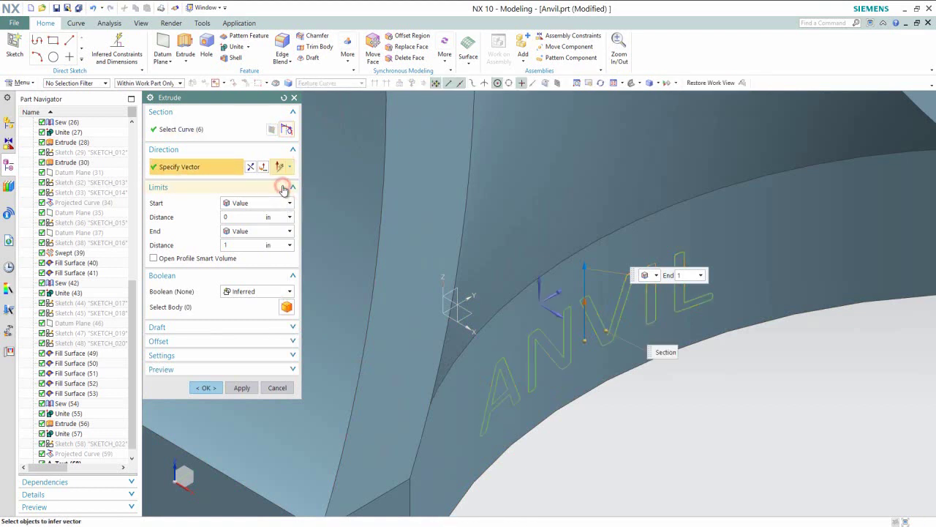
pyautogui.click(556, 314)
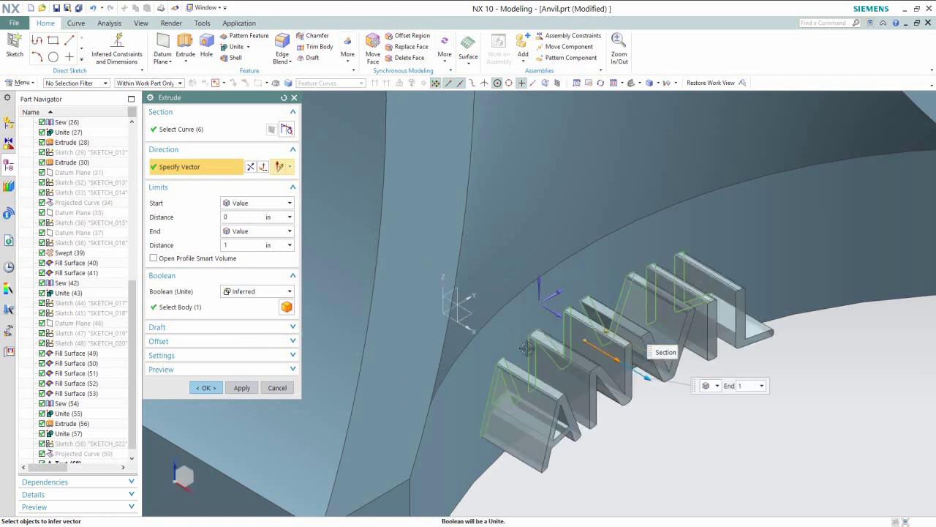
# Step: Extrude the ANVIL text from -1/16 in to 1/16 in and unite it with the anvil body
pyautogui.click(239, 217)
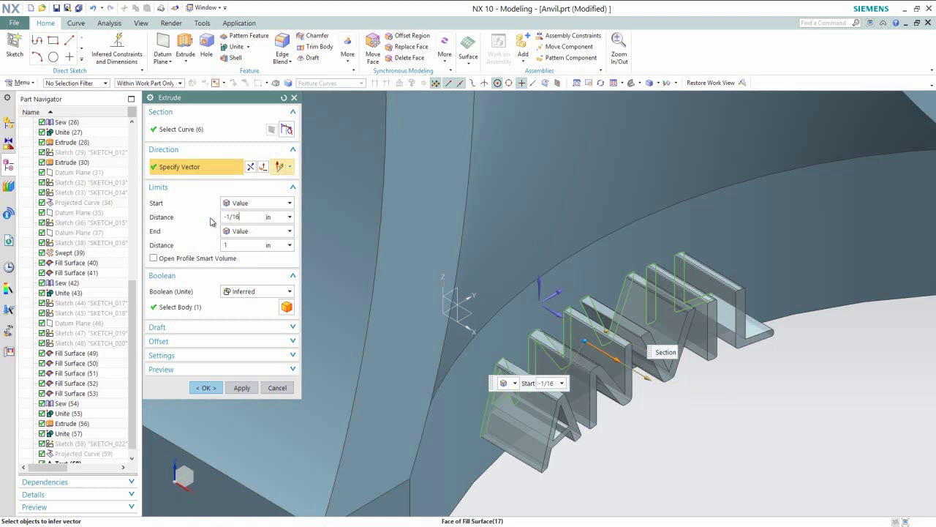
pyautogui.click(237, 244)
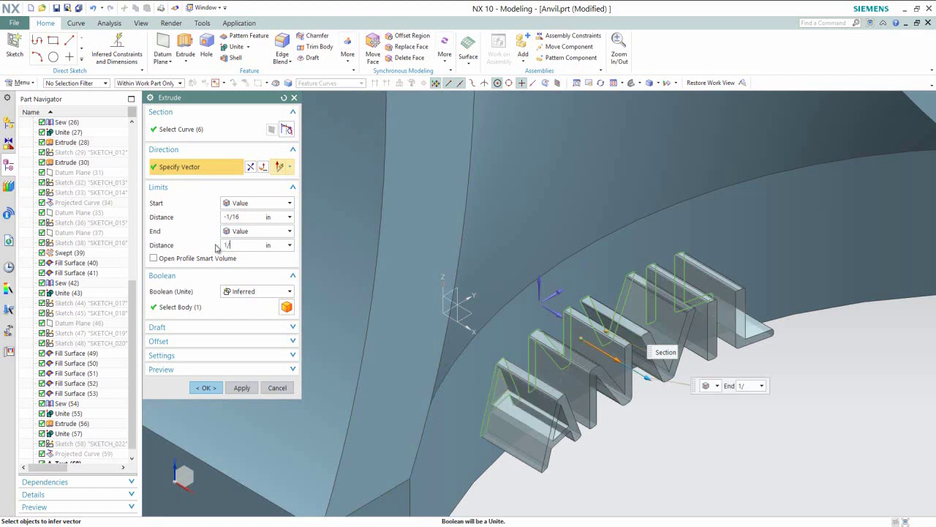
pyautogui.write('1/16')
pyautogui.press('Return')
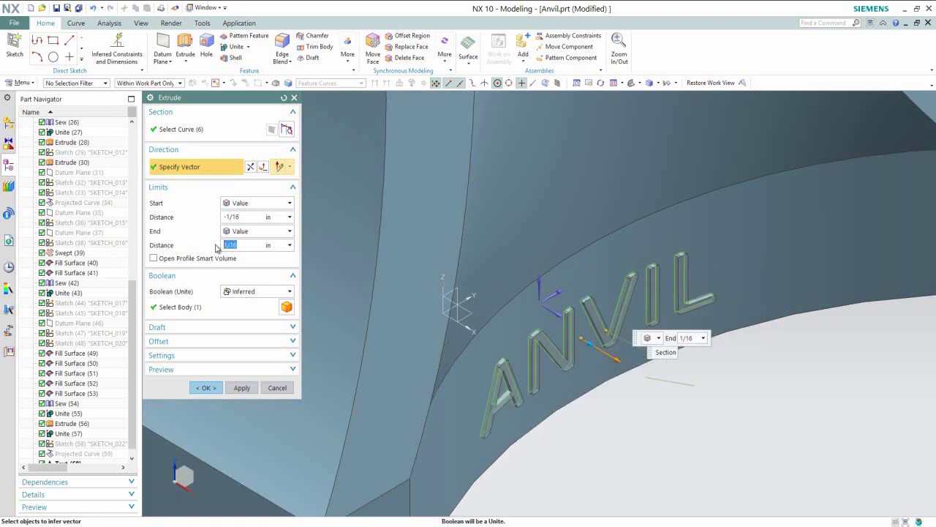
pyautogui.click(237, 288)
pyautogui.click(251, 313)
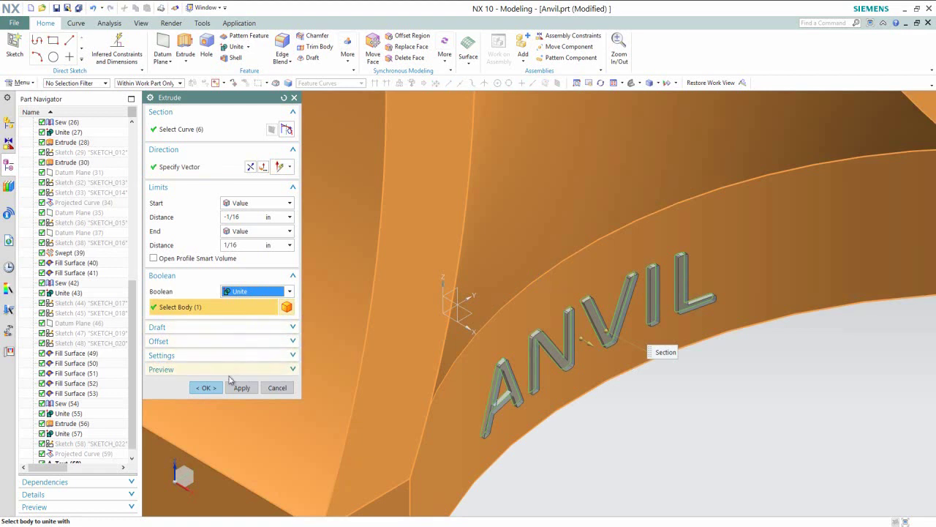
pyautogui.click(204, 388)
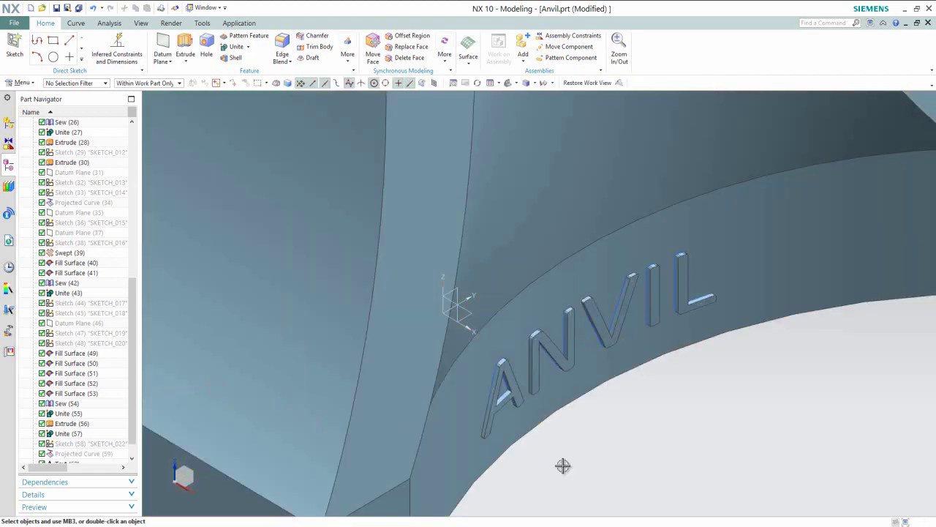
# Step: Hide the ANVIL text curve feature, Text (60), and save the part
pyautogui.moveTo(132, 395); pyautogui.dragTo(130, 424)
pyautogui.click(80, 434)
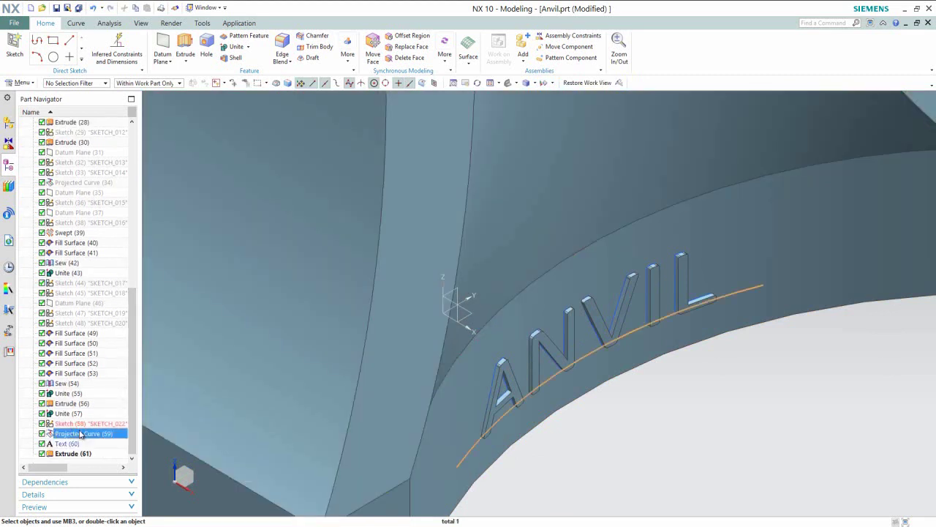
pyautogui.click(66, 443)
pyautogui.rightClick(65, 443)
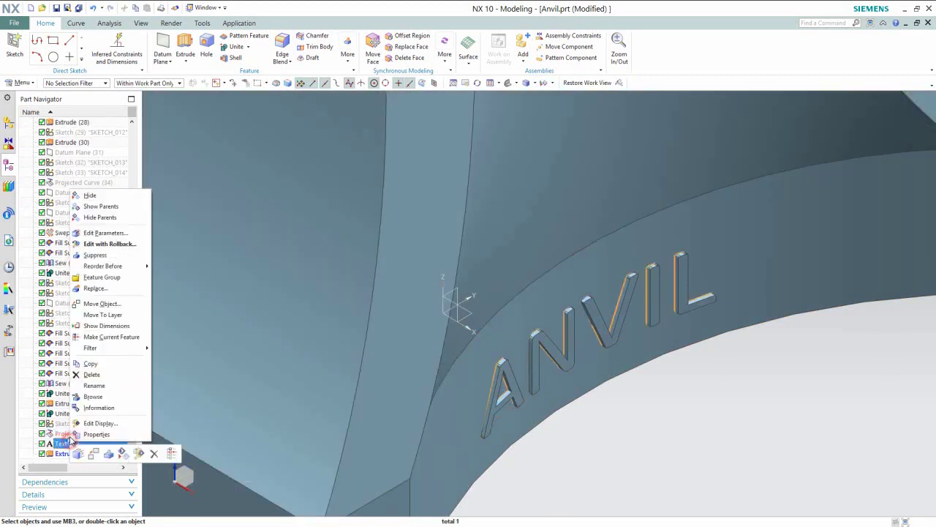
pyautogui.click(81, 195)
pyautogui.click(615, 420)
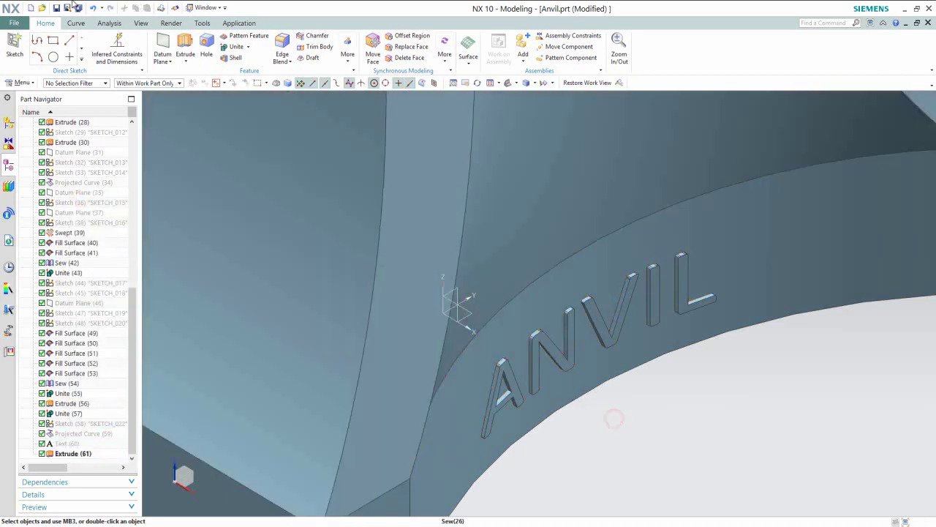
pyautogui.click(56, 8)
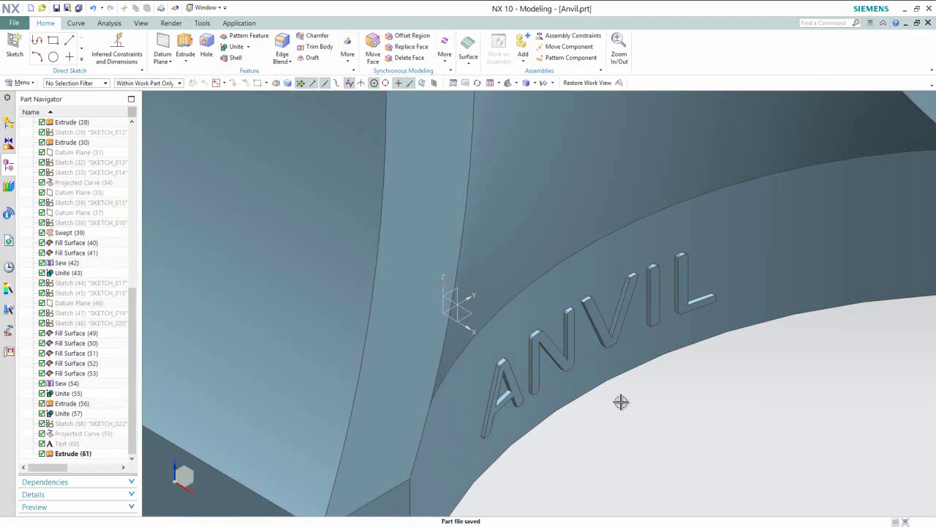
pyautogui.click(592, 405)
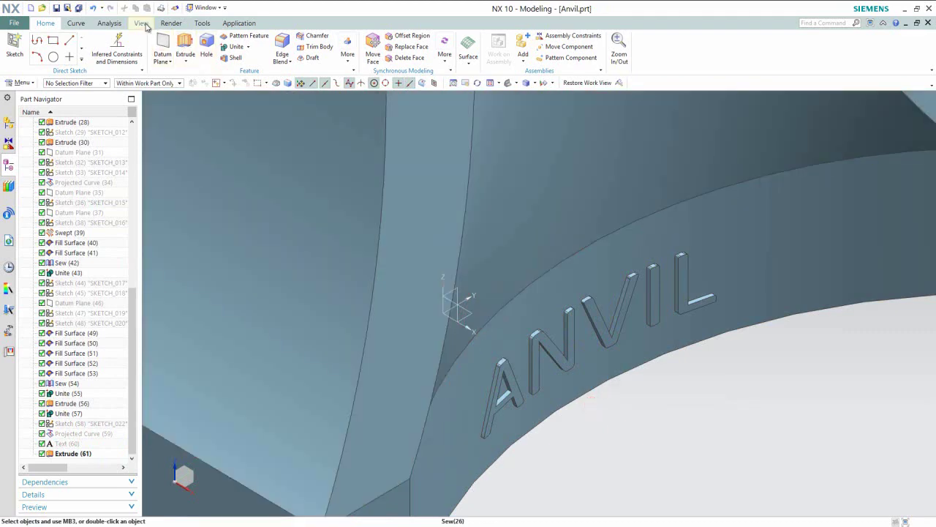
# Step: Start Edit Object Display with the type filter set to Face and select the front faces of the five ANVIL letters
pyautogui.click(144, 23)
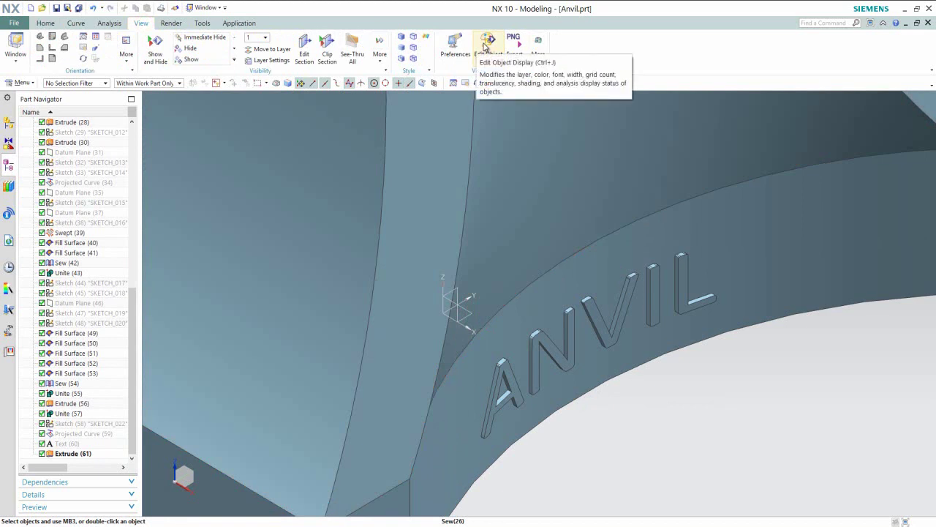
pyautogui.click(485, 45)
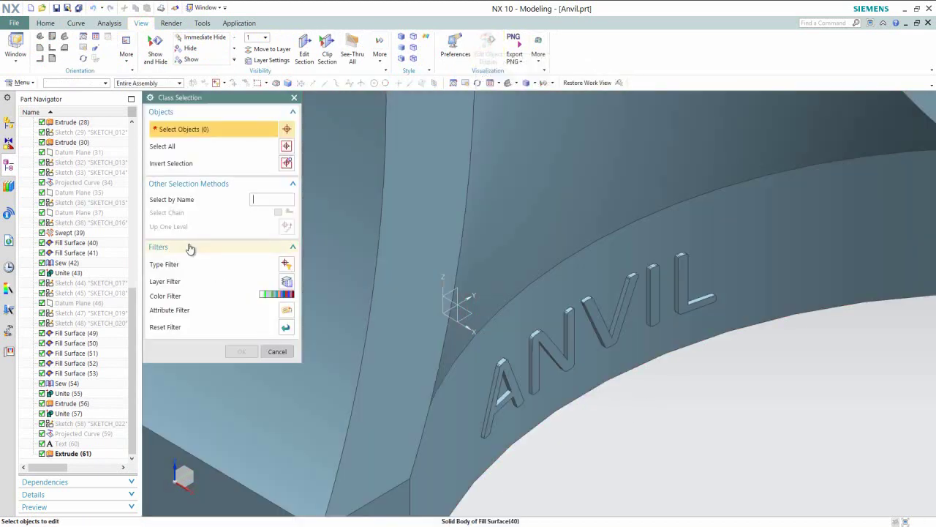
pyautogui.click(285, 264)
pyautogui.click(169, 139)
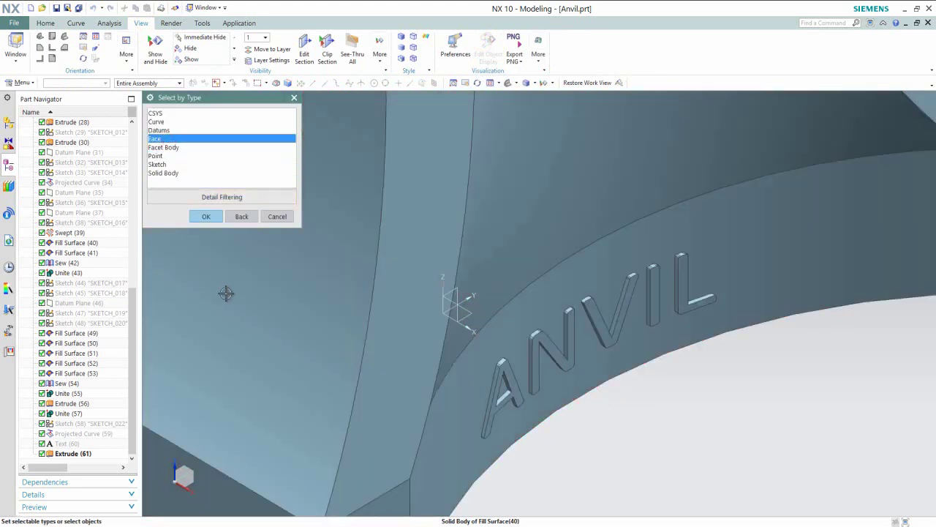
pyautogui.click(514, 380)
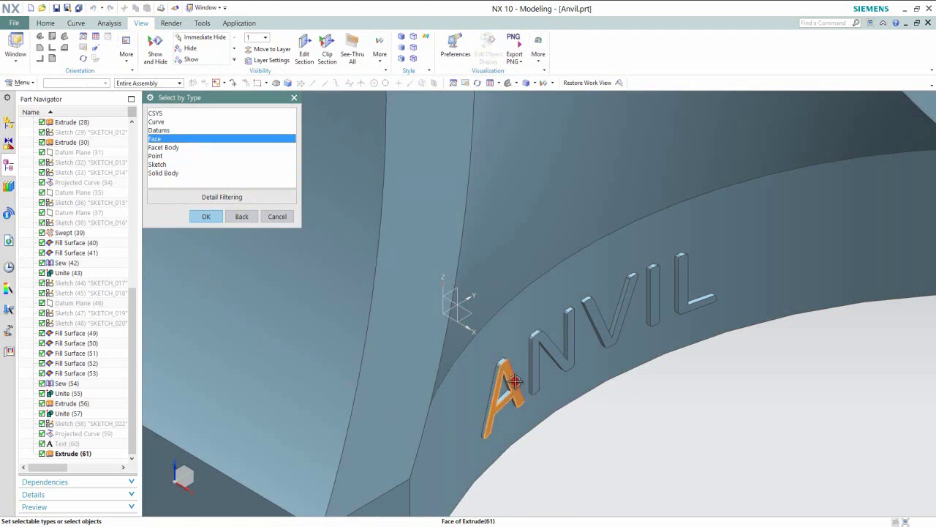
pyautogui.click(541, 342)
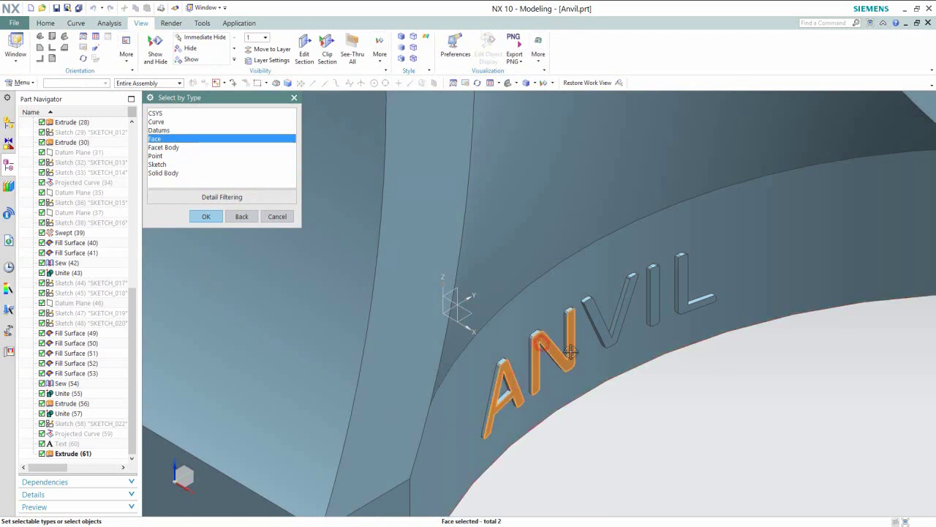
pyautogui.click(603, 333)
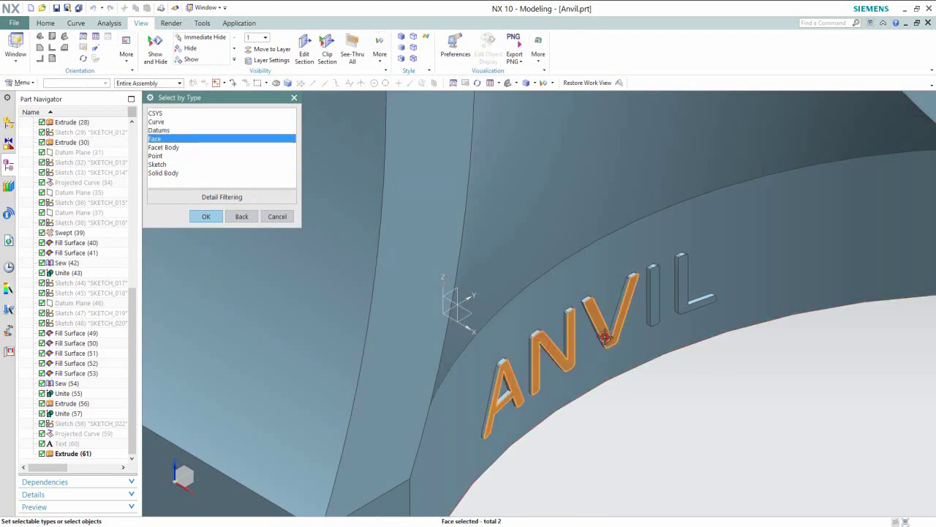
pyautogui.click(655, 302)
pyautogui.click(686, 288)
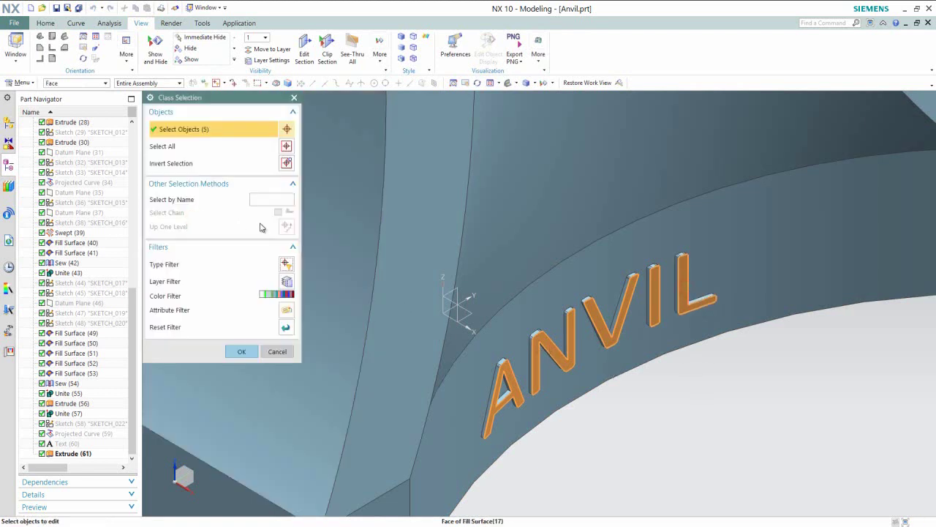
# Step: Color the selected front faces of the ANVIL letters Red and save the part
pyautogui.click(238, 350)
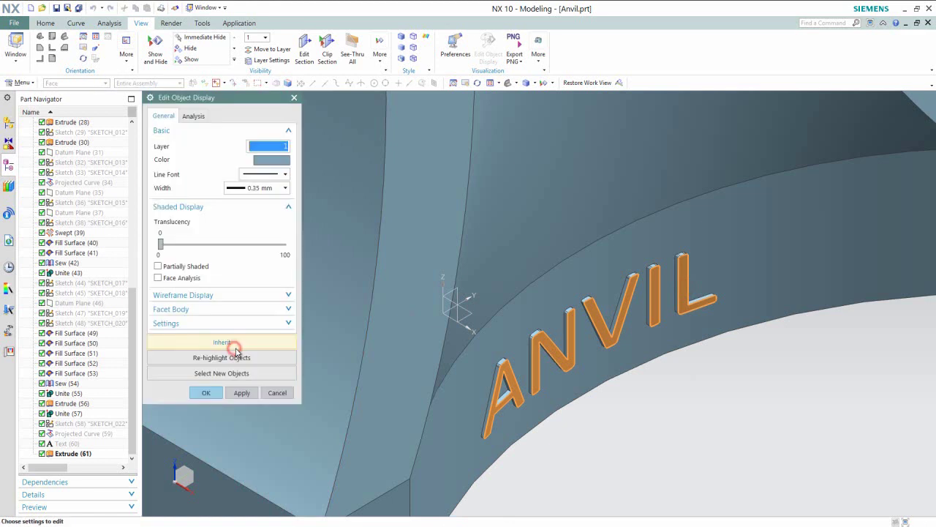
pyautogui.click(262, 161)
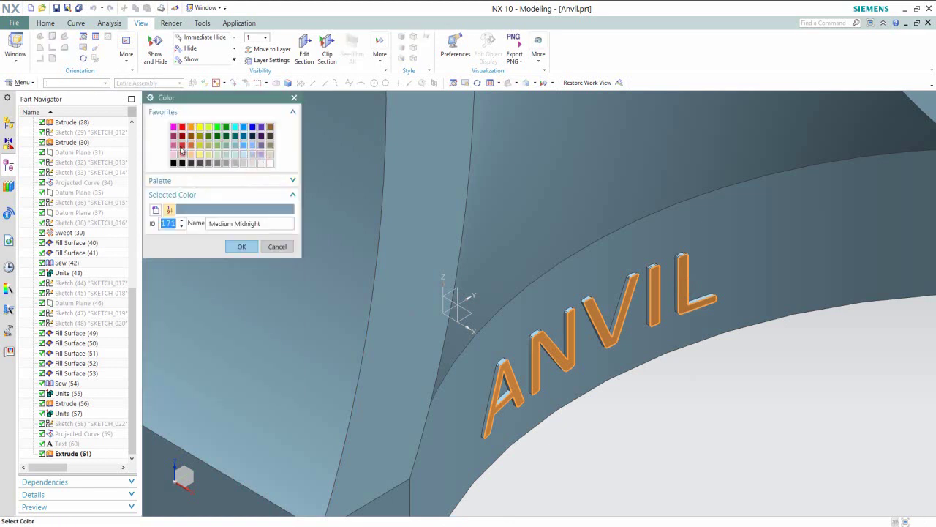
pyautogui.click(182, 128)
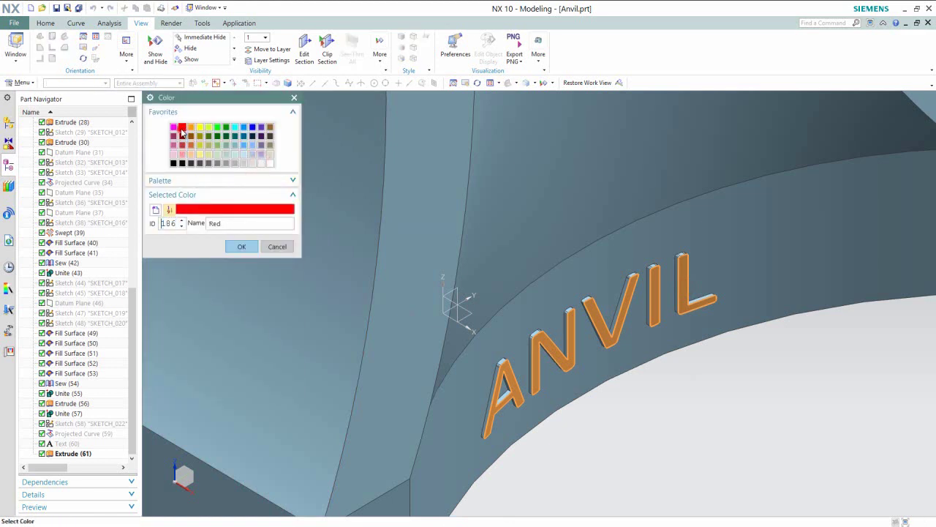
pyautogui.click(241, 246)
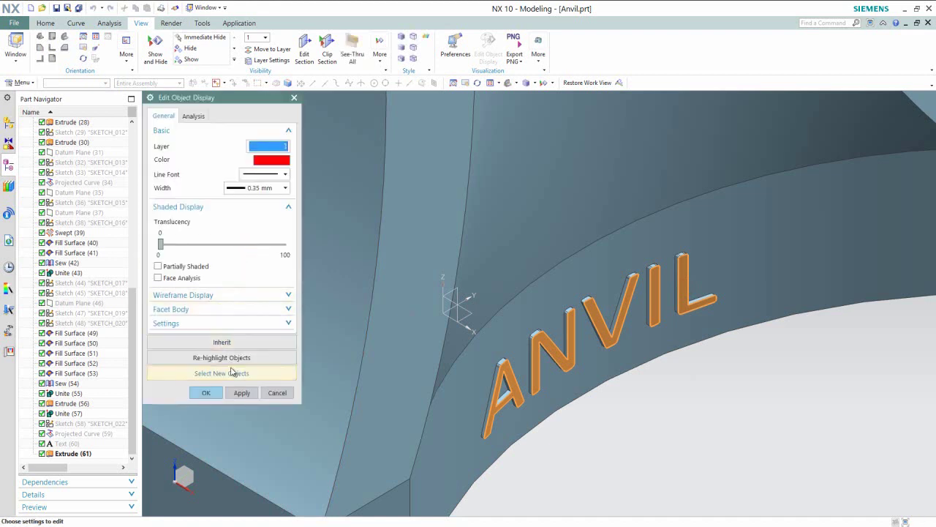
pyautogui.click(242, 393)
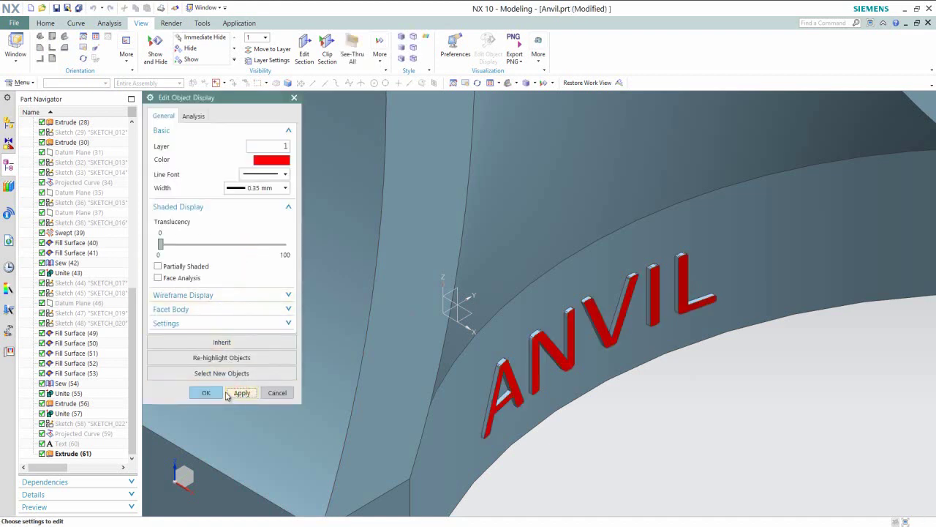
pyautogui.click(205, 393)
pyautogui.hotkey('ctrl', 'f')
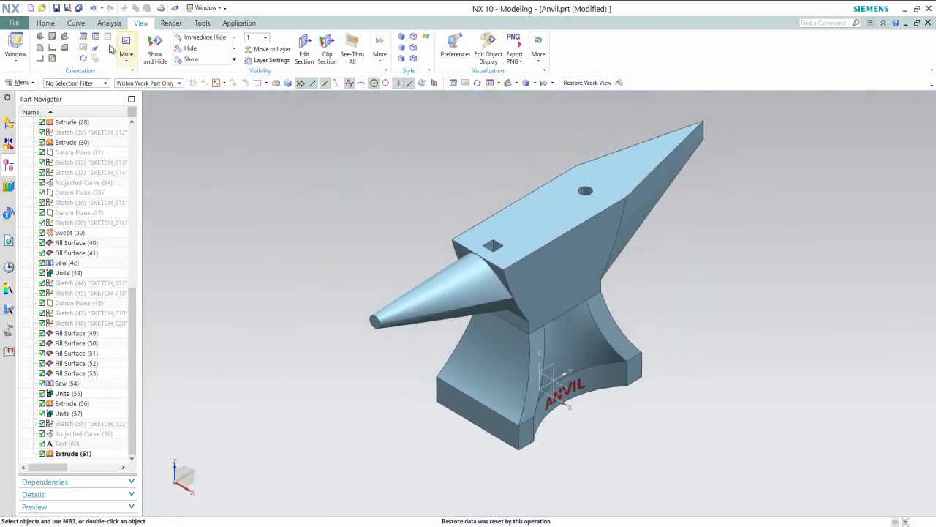
pyautogui.click(47, 24)
pyautogui.click(56, 7)
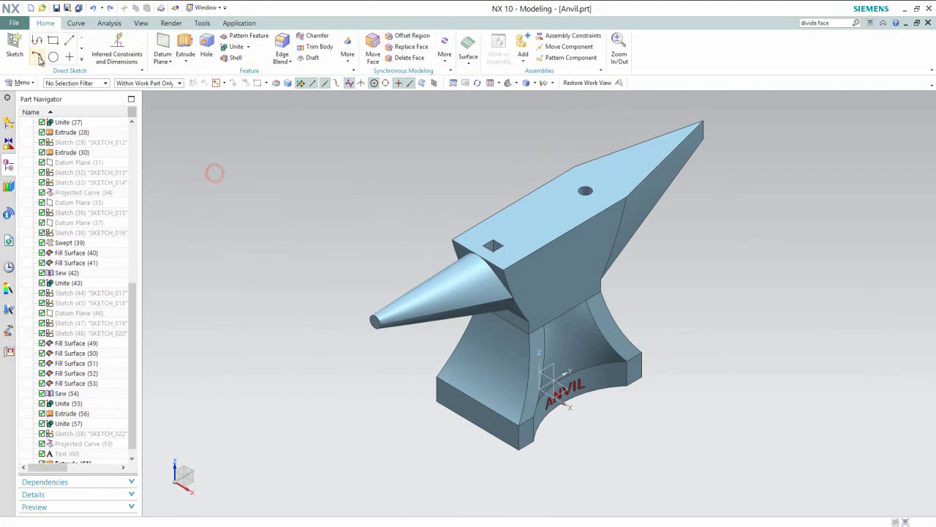
# Step: Sketch a straight line across the anvil body's side face above the ANVIL lettering, edge to edge just above its lower edge
pyautogui.click(15, 44)
pyautogui.click(571, 290)
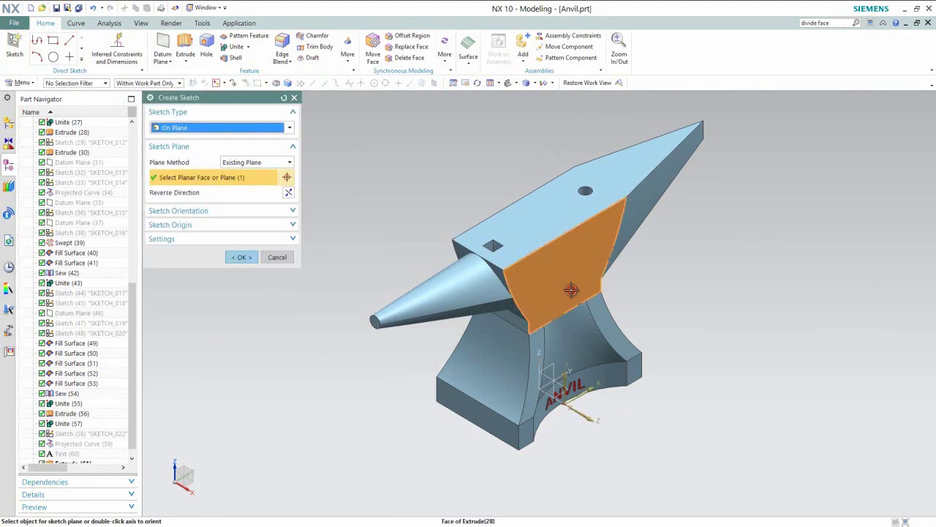
pyautogui.middleClick(572, 290)
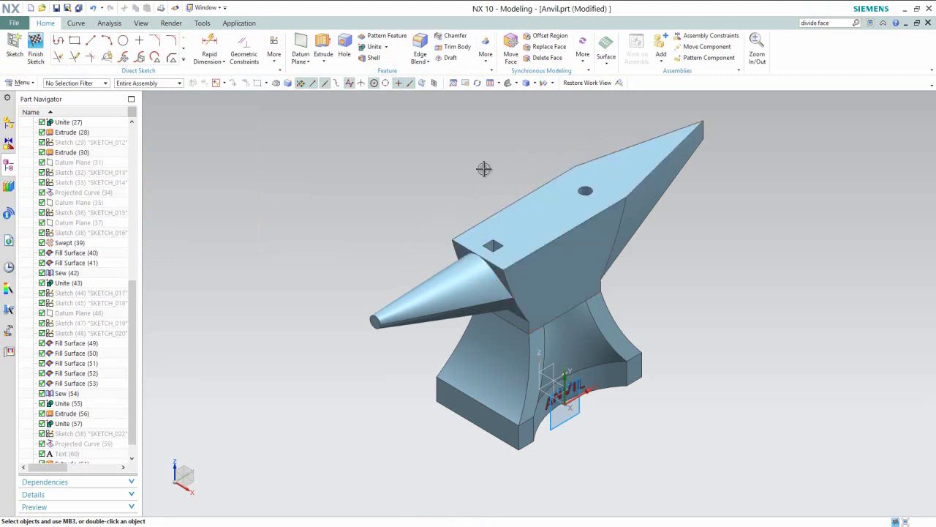
pyautogui.click(90, 41)
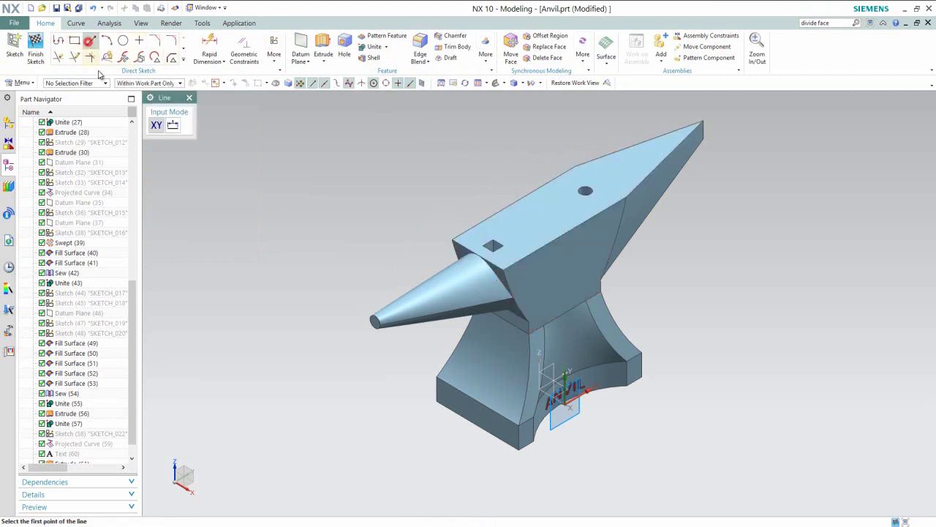
pyautogui.click(530, 320)
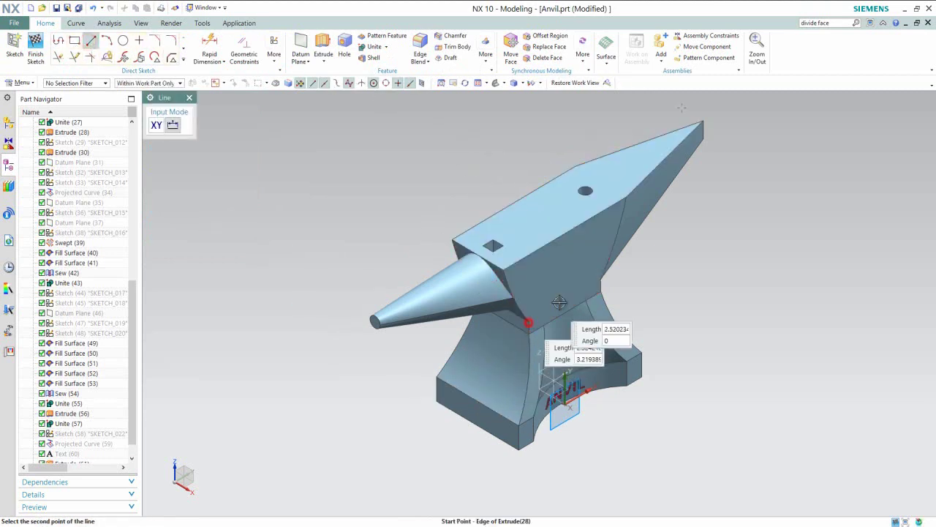
pyautogui.click(602, 279)
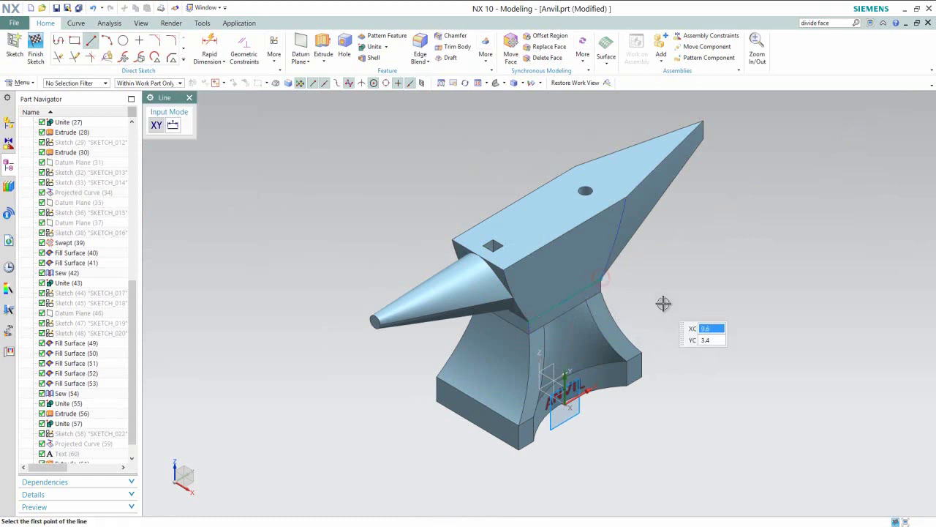
pyautogui.press('Escape')
pyautogui.rightClick(663, 303)
pyautogui.click(667, 310)
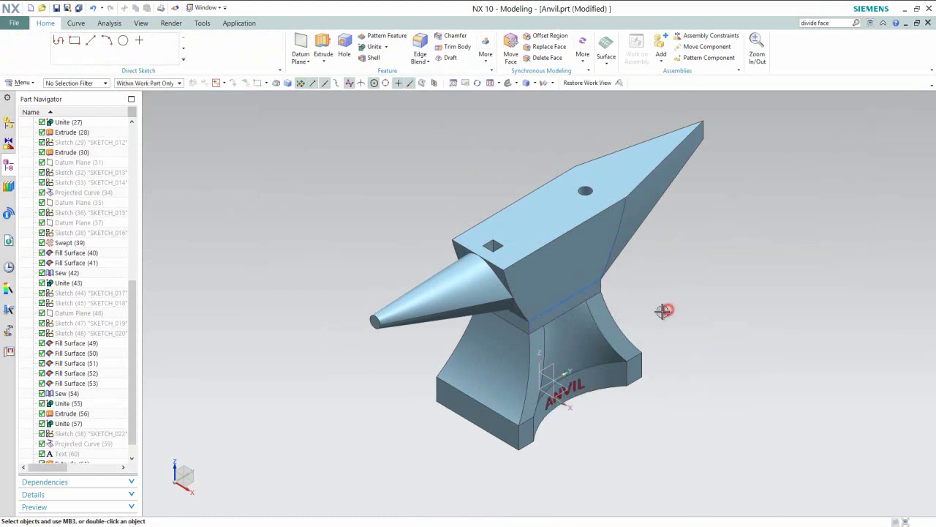
# Step: Divide the body's side face above the ANVIL lettering using the sketched line as the dividing object
pyautogui.click(31, 83)
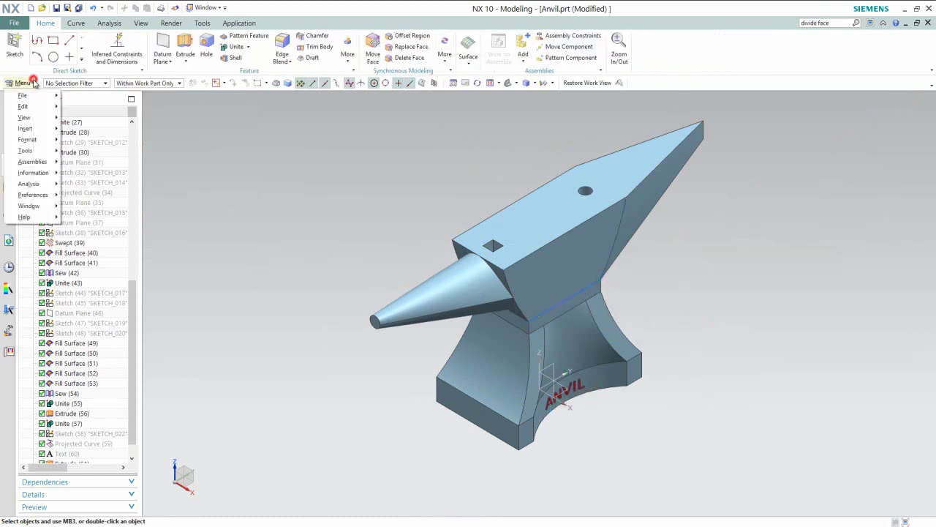
pyautogui.moveTo(29, 128)
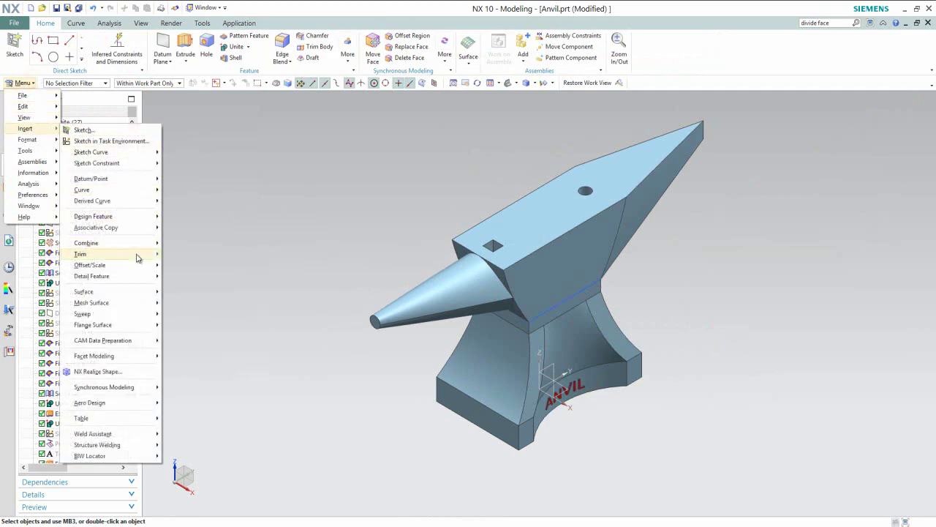
pyautogui.moveTo(139, 256)
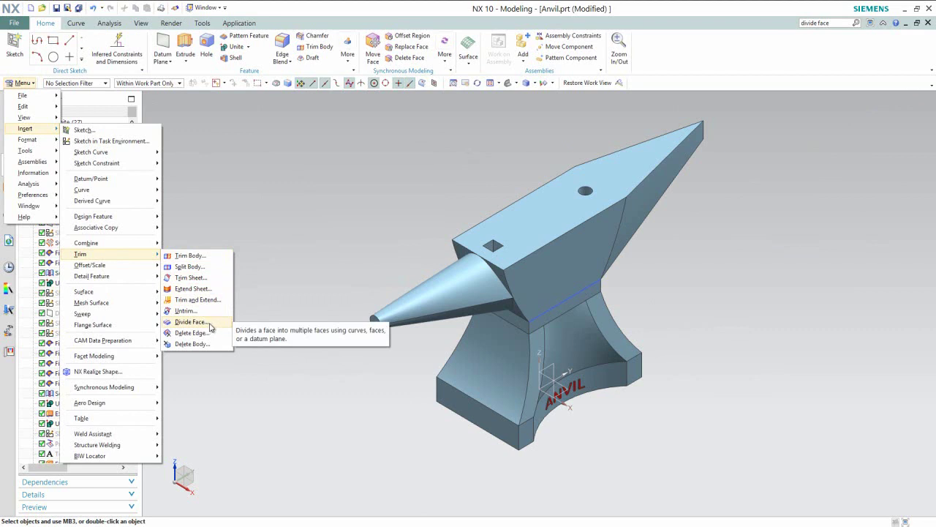
pyautogui.click(191, 322)
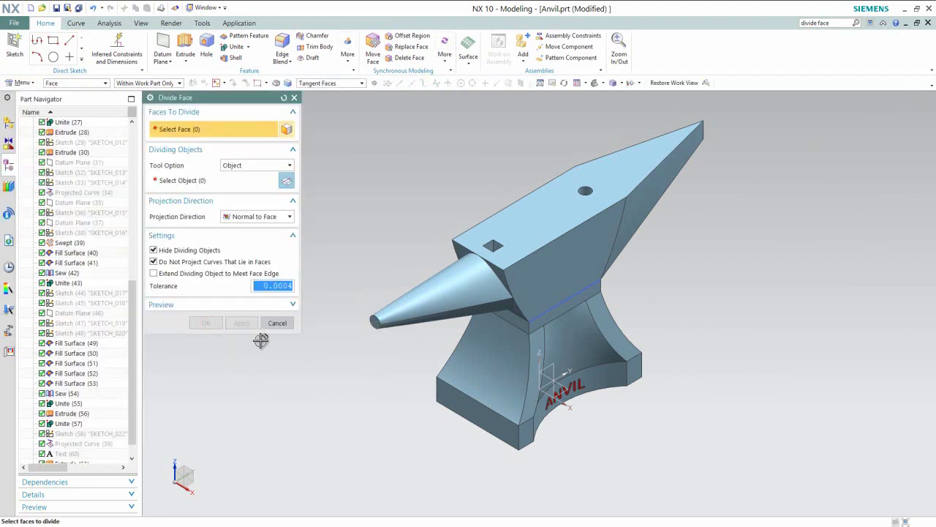
pyautogui.click(541, 269)
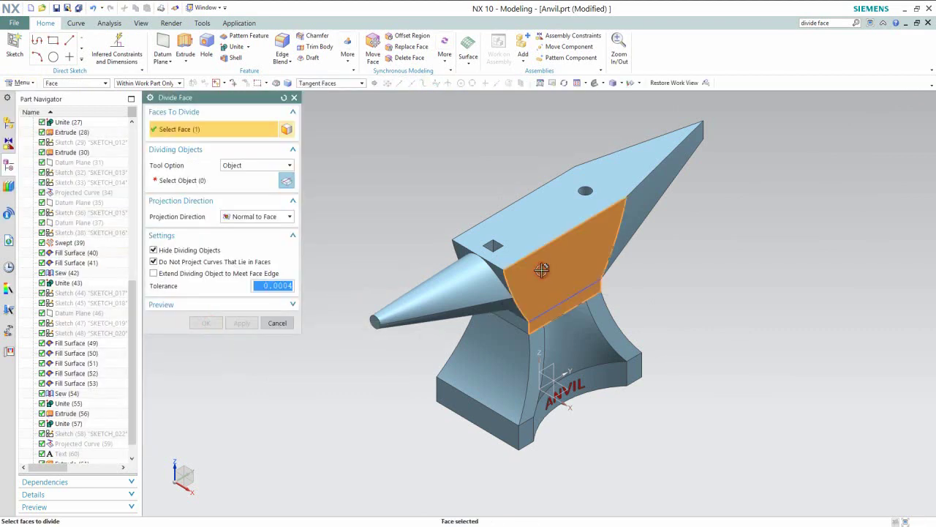
pyautogui.click(207, 181)
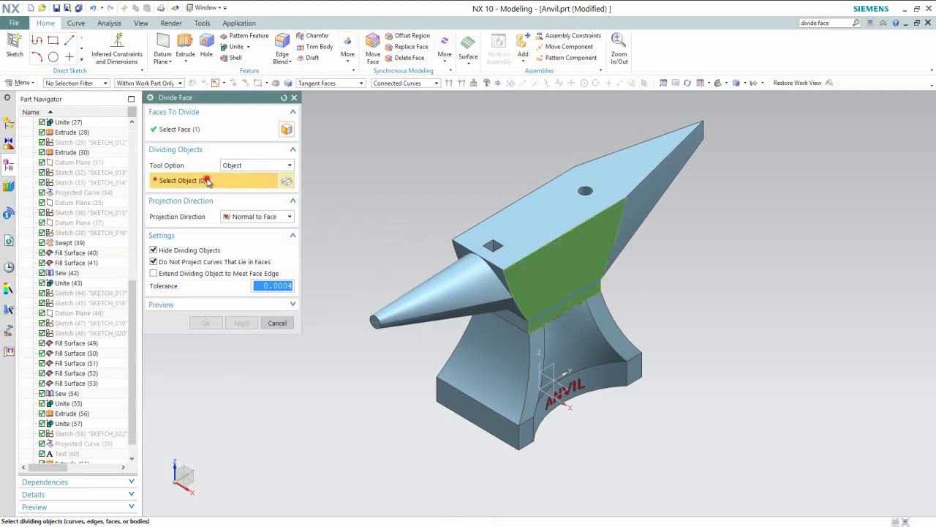
pyautogui.click(538, 312)
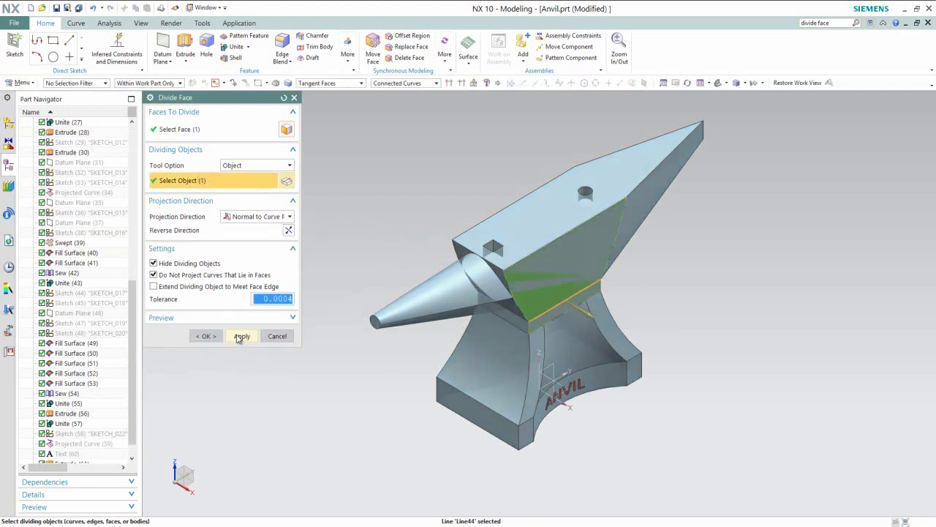
pyautogui.click(206, 336)
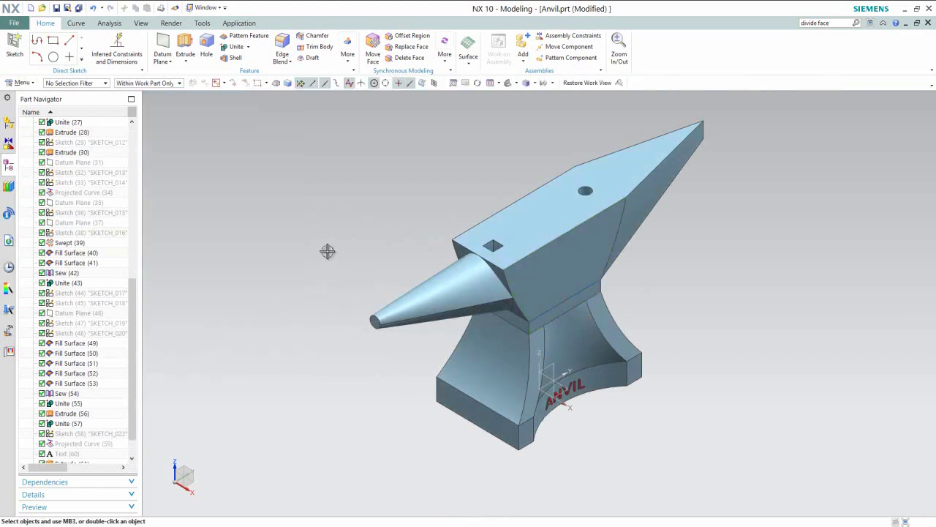
# Step: Sketch a matching line across the body's opposite side face, edge to edge just above its lower edge
pyautogui.click(477, 83)
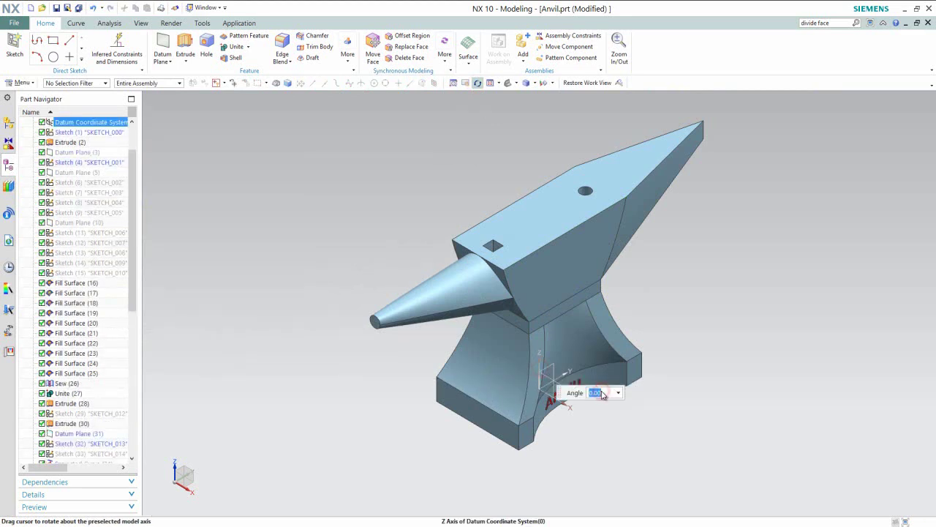
pyautogui.press('Return')
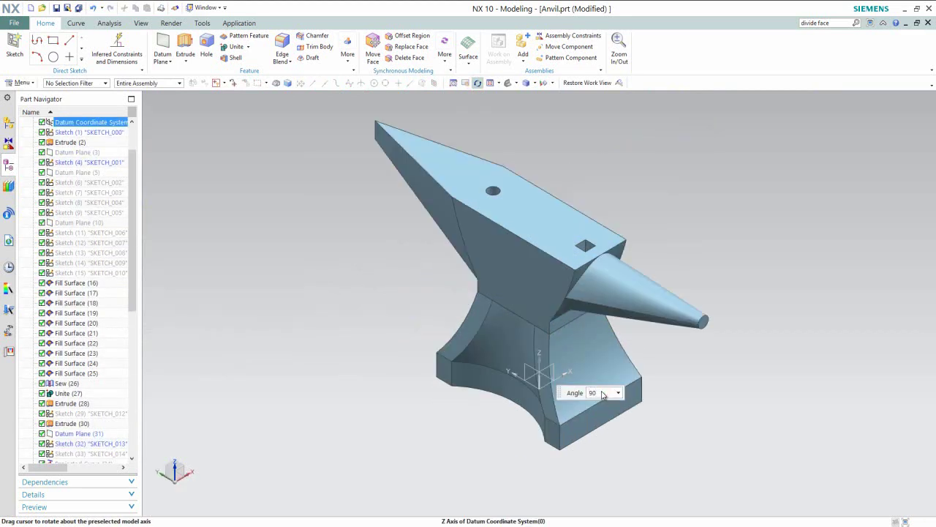
pyautogui.click(603, 394)
pyautogui.click(478, 84)
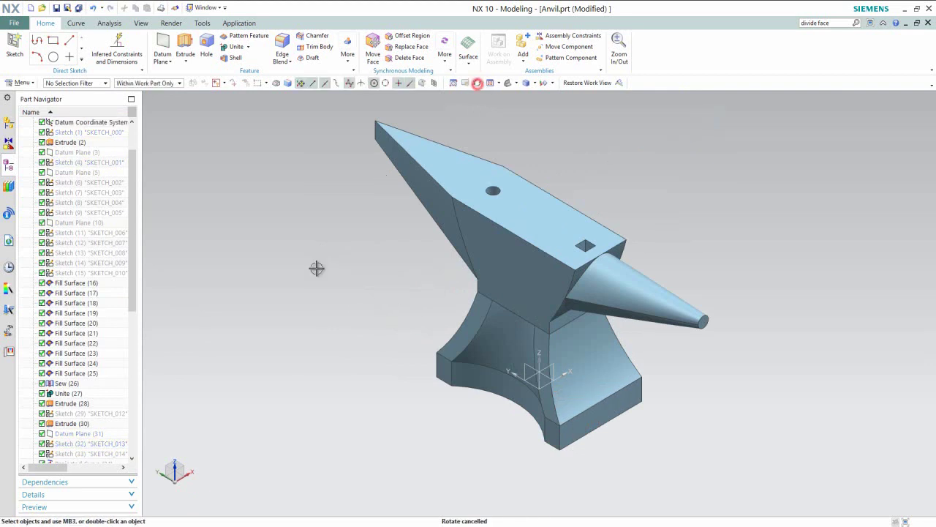
pyautogui.click(22, 44)
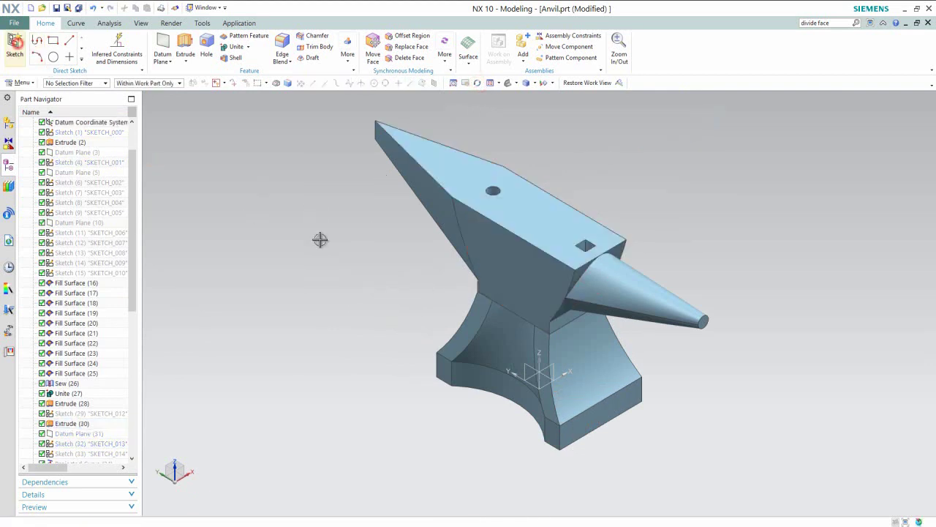
pyautogui.click(535, 277)
pyautogui.middleClick(536, 276)
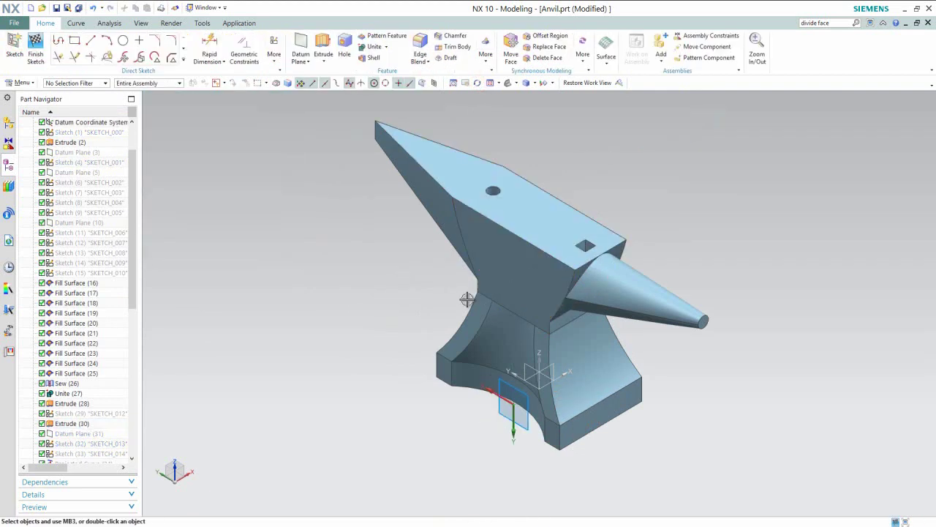
pyautogui.click(91, 40)
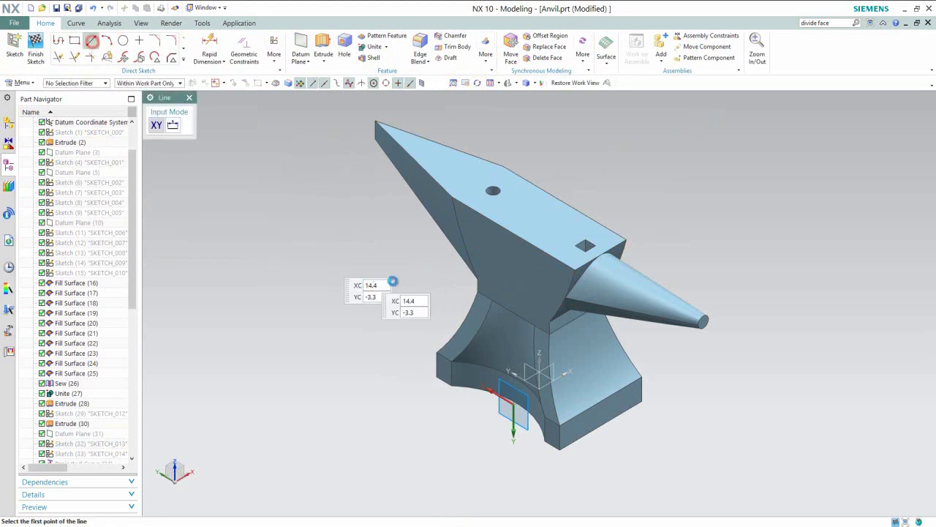
pyautogui.click(476, 280)
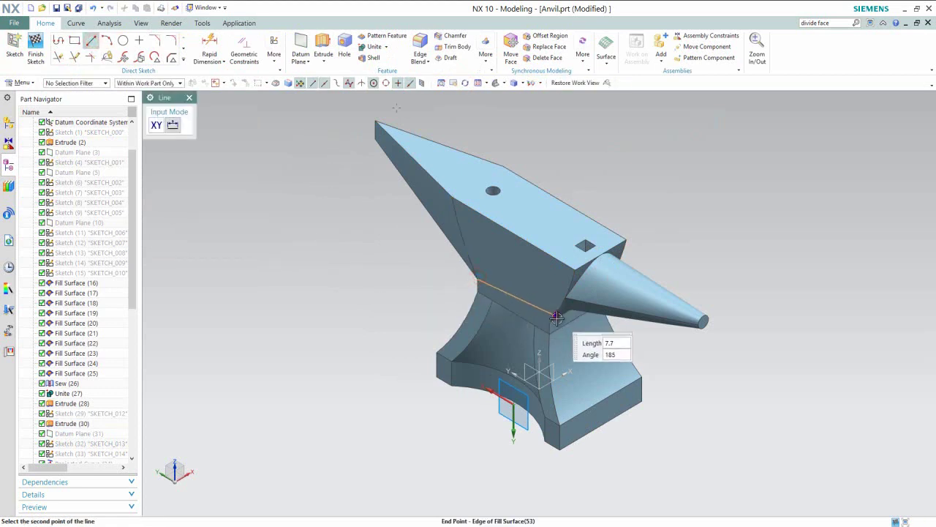
pyautogui.click(550, 321)
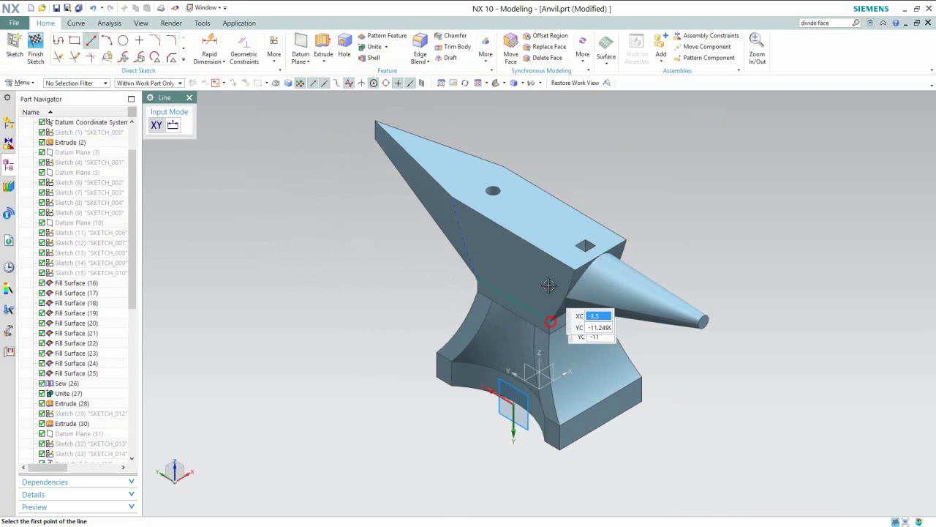
pyautogui.press('Escape')
pyautogui.rightClick(579, 169)
pyautogui.click(591, 179)
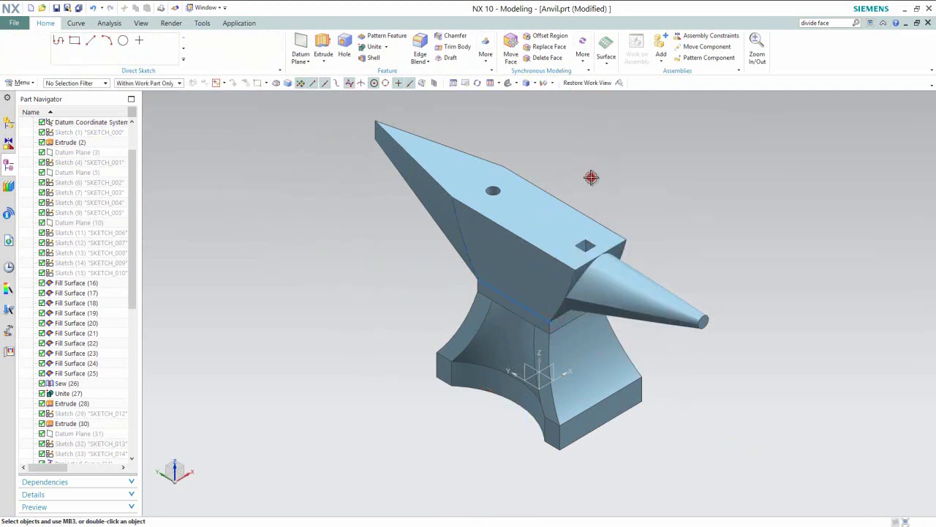
# Step: Divide the body's side face opposite the ANVIL lettering, using the sketched line near its lower edge as the dividing object
pyautogui.click(22, 83)
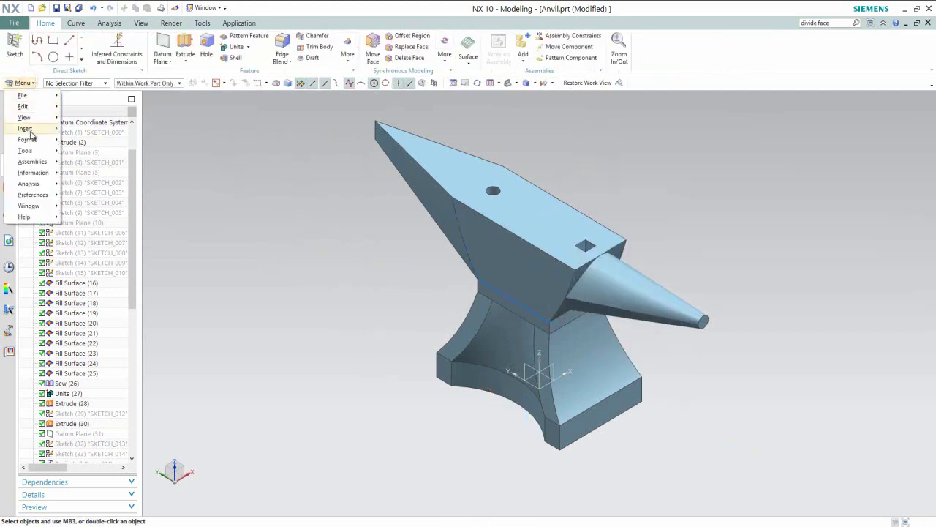
pyautogui.moveTo(121, 255)
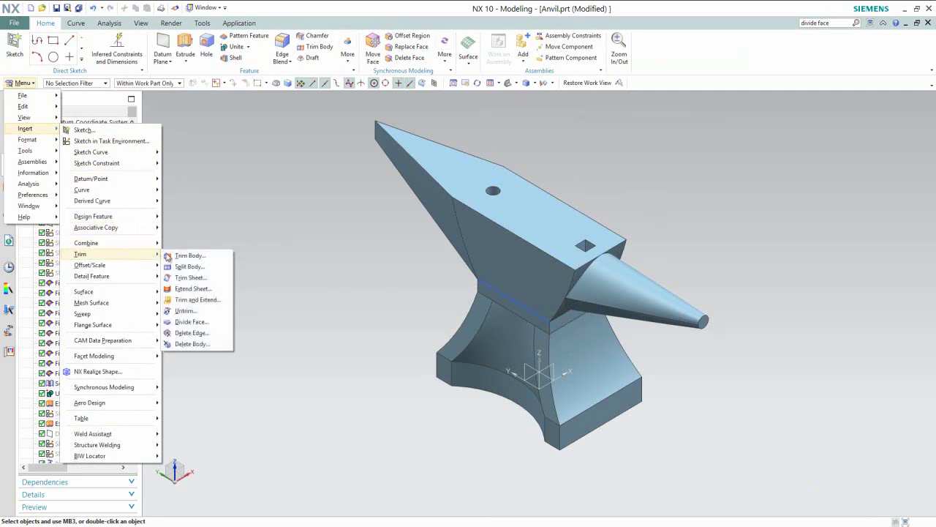
pyautogui.click(197, 321)
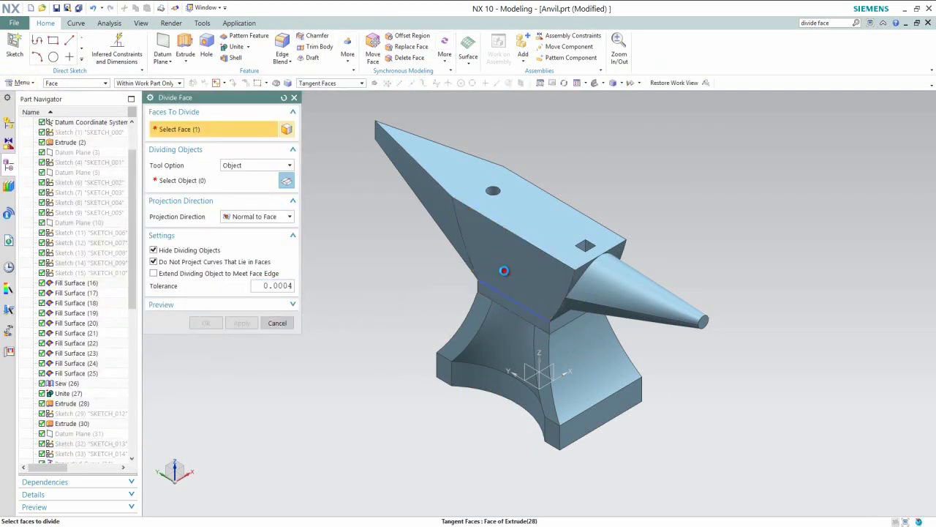
pyautogui.click(504, 271)
pyautogui.click(190, 180)
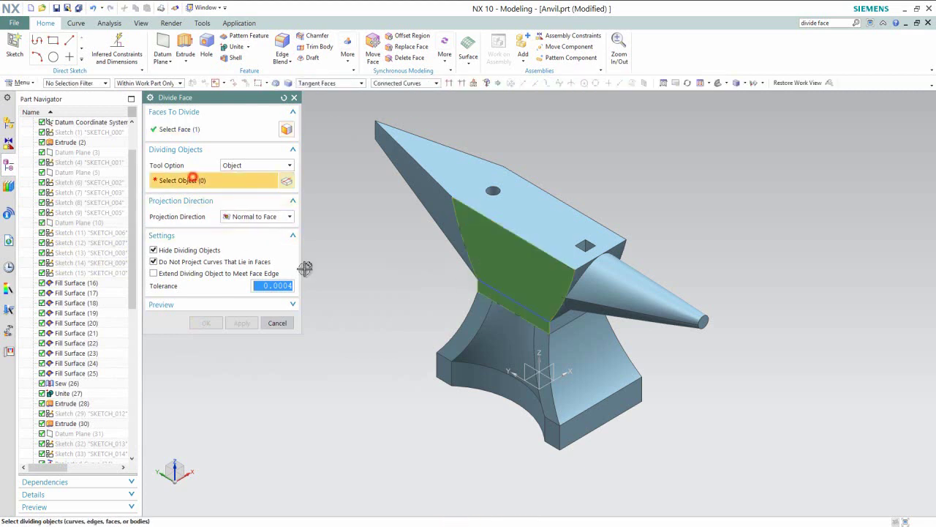
pyautogui.click(497, 291)
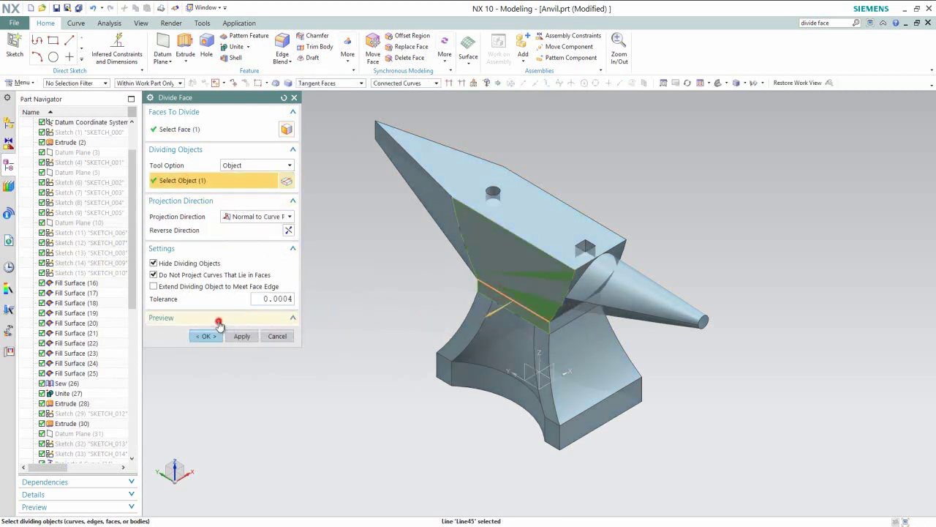
pyautogui.click(217, 319)
pyautogui.click(208, 359)
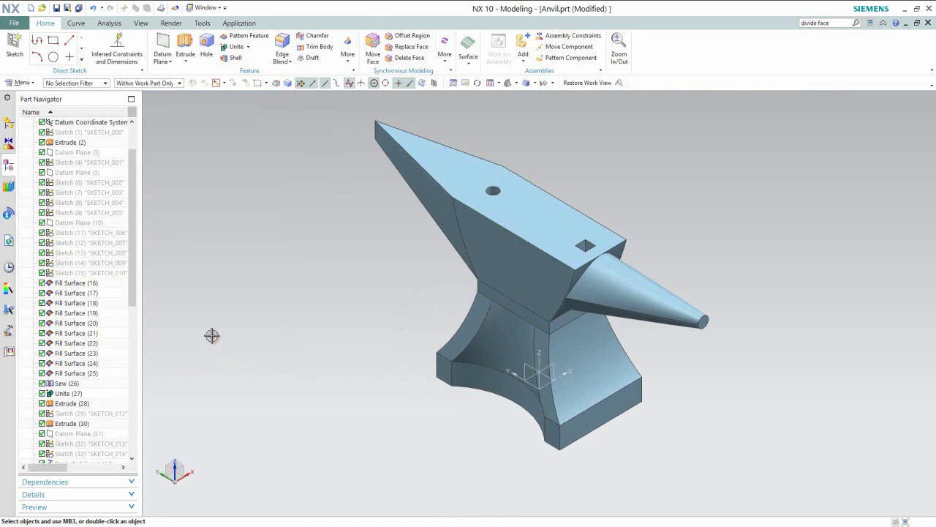
# Step: Switch to the isometric view that shows the ANVIL lettering and save the part
pyautogui.click(516, 83)
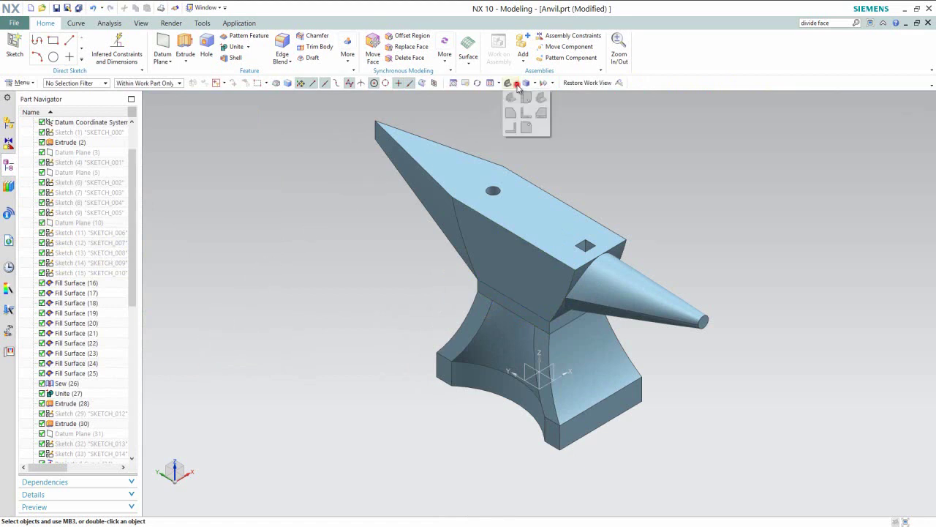
pyautogui.click(538, 100)
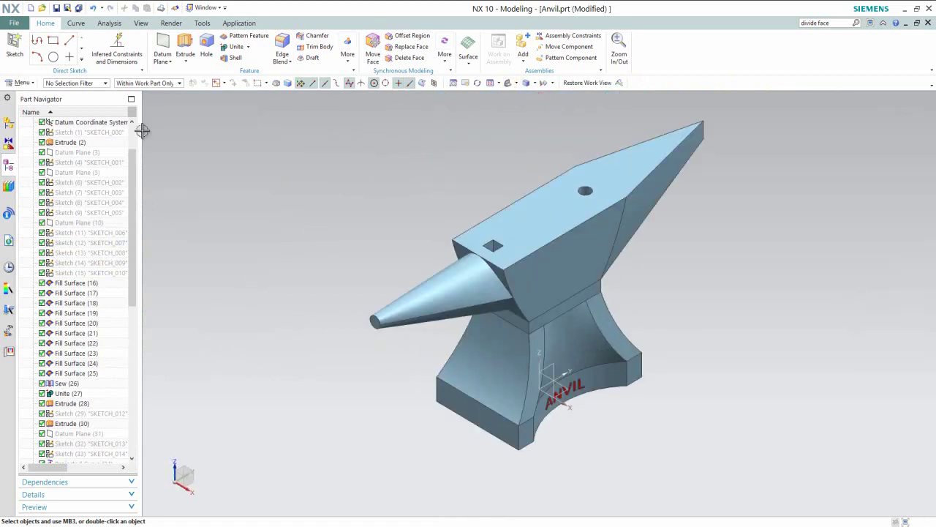
pyautogui.click(56, 9)
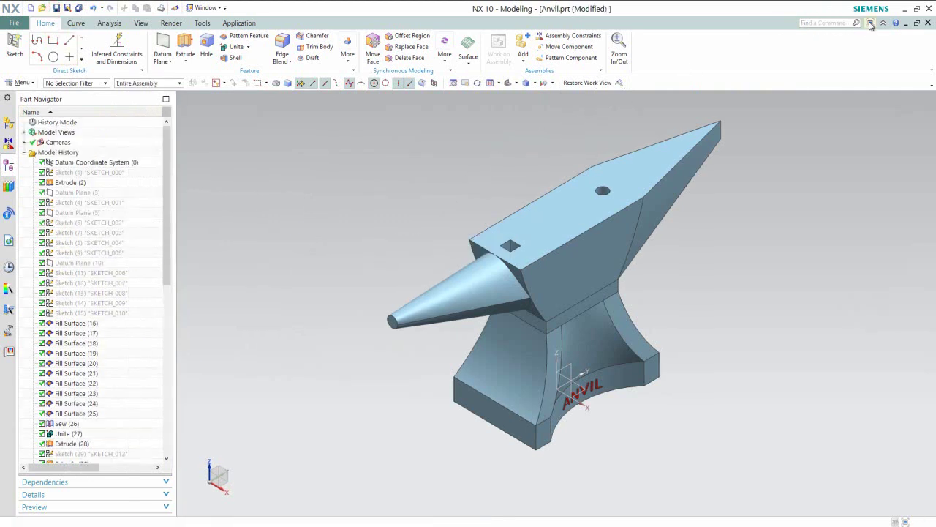
# Step: Display the anvil full screen, enlarged and centred, and examine it from the side with the ANVIL lettering
pyautogui.click(870, 23)
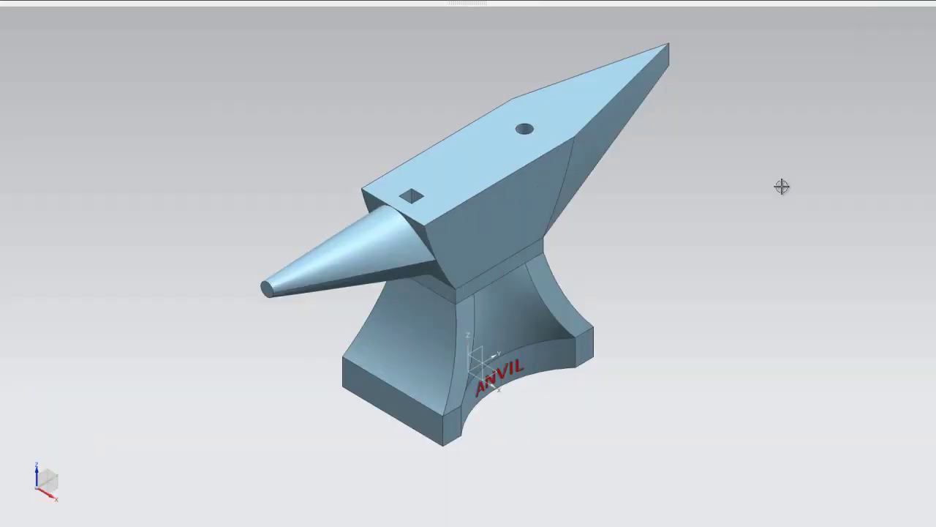
pyautogui.moveTo(680, 3)
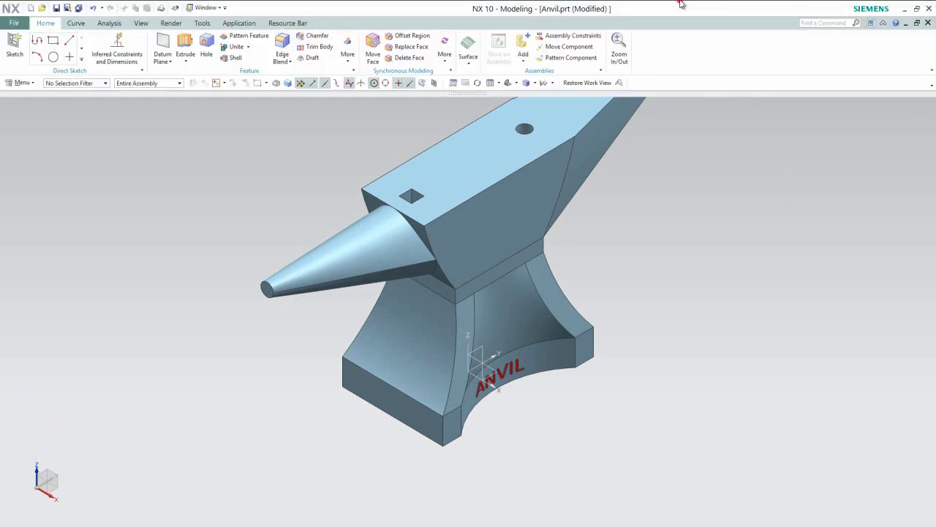
pyautogui.click(619, 46)
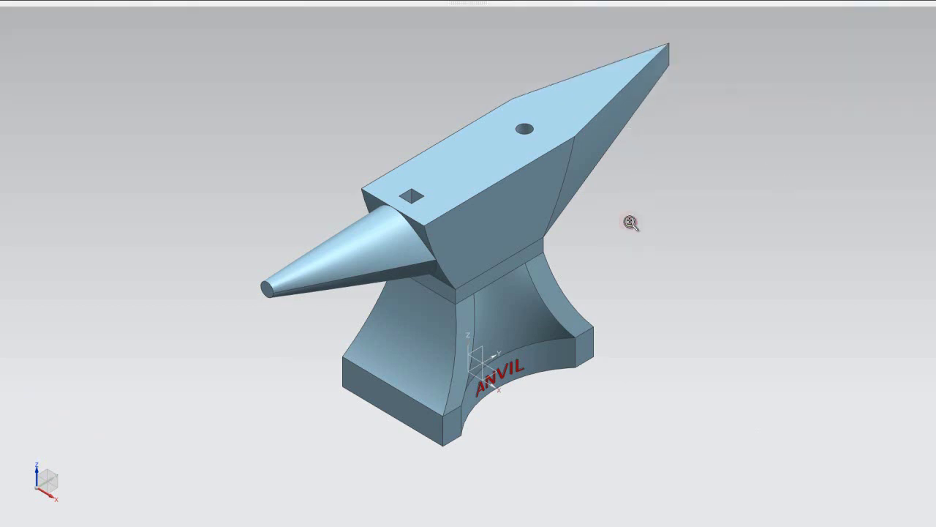
pyautogui.moveTo(634, 227); pyautogui.dragTo(629, 207)
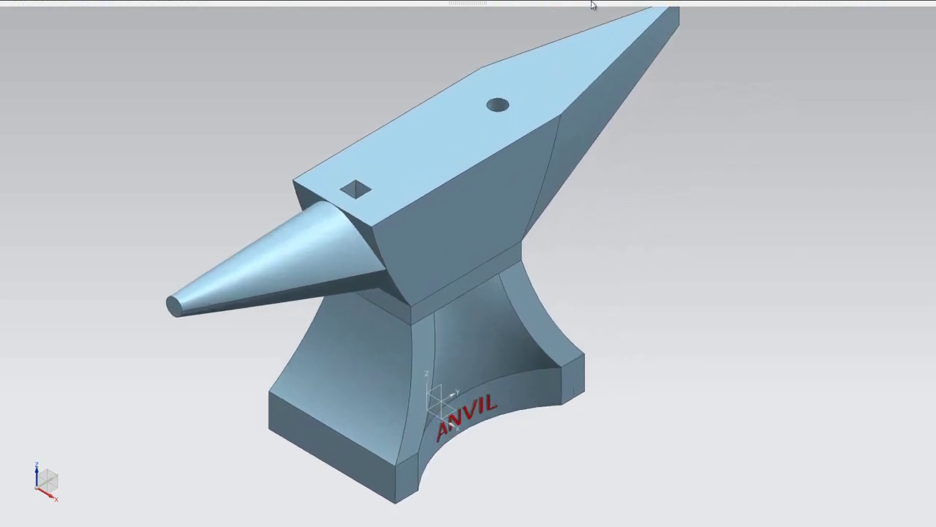
pyautogui.moveTo(592, 5)
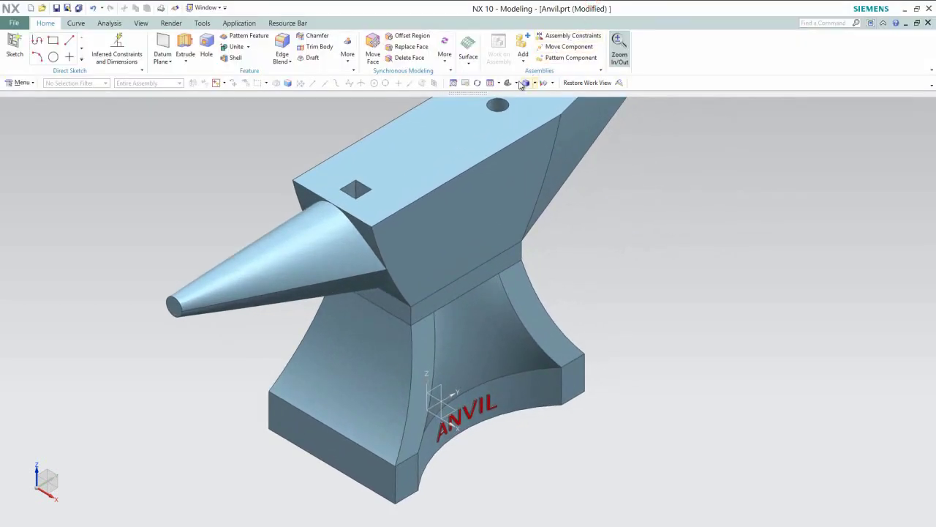
pyautogui.click(586, 249)
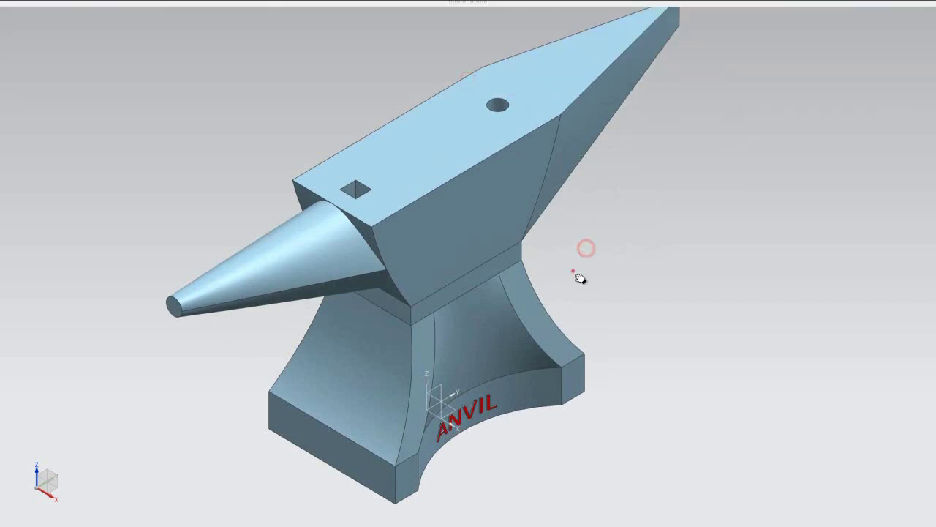
pyautogui.moveTo(578, 278); pyautogui.dragTo(605, 296)
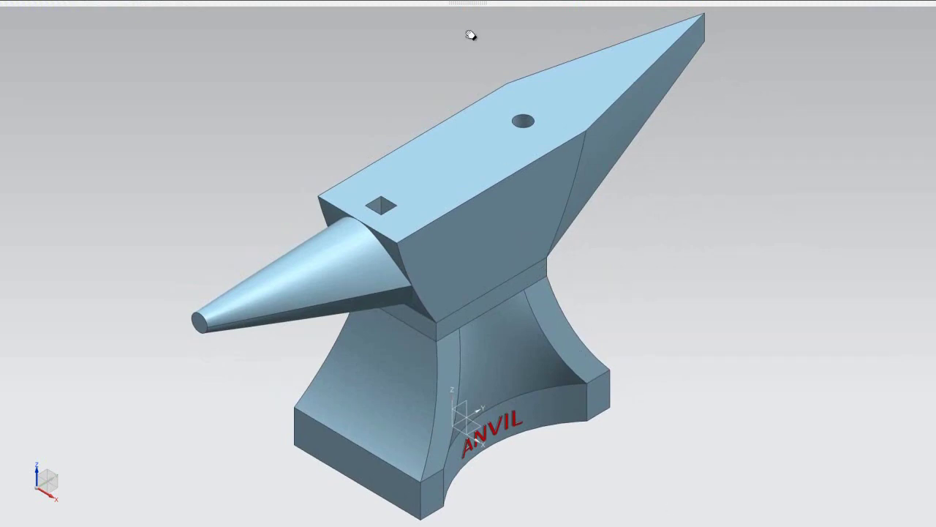
# Step: Rotate the view 90 degrees about the vertical Z axis and examine the anvil's opposite side
pyautogui.moveTo(533, 3)
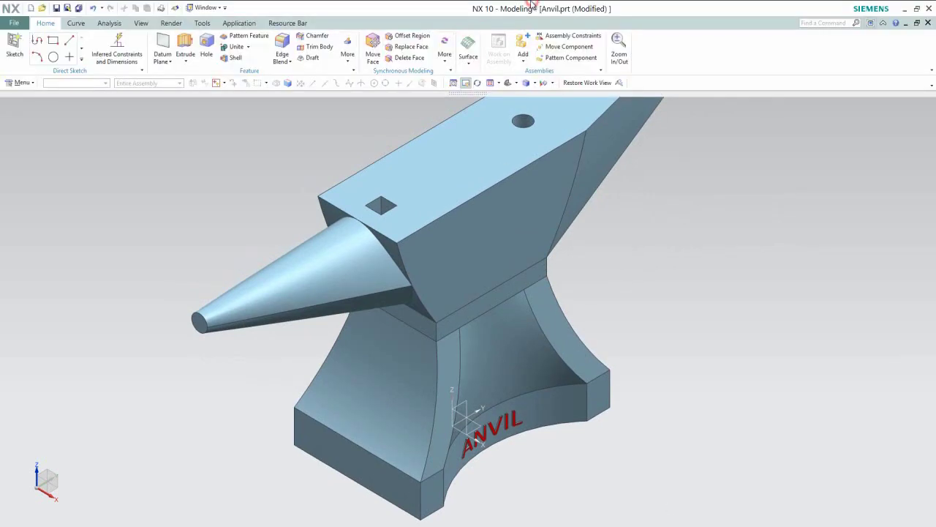
pyautogui.click(477, 84)
pyautogui.click(396, 112)
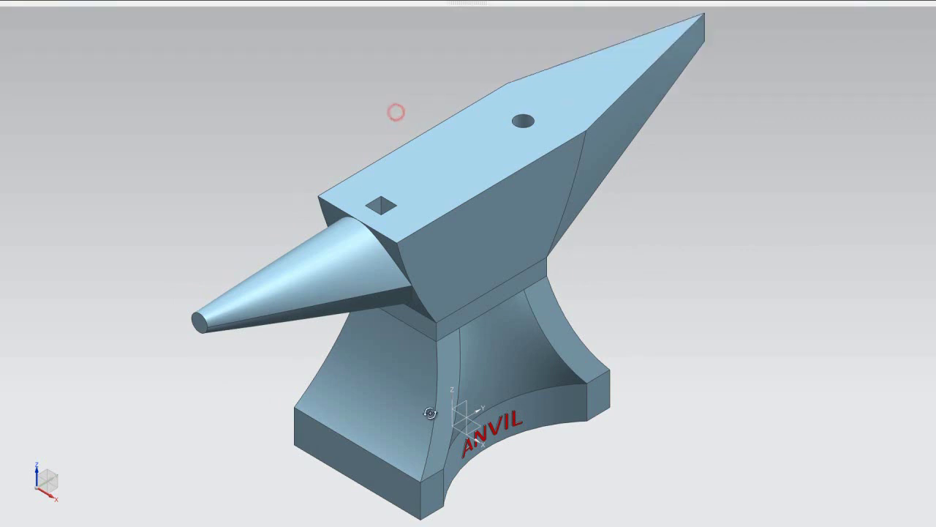
pyautogui.click(451, 403)
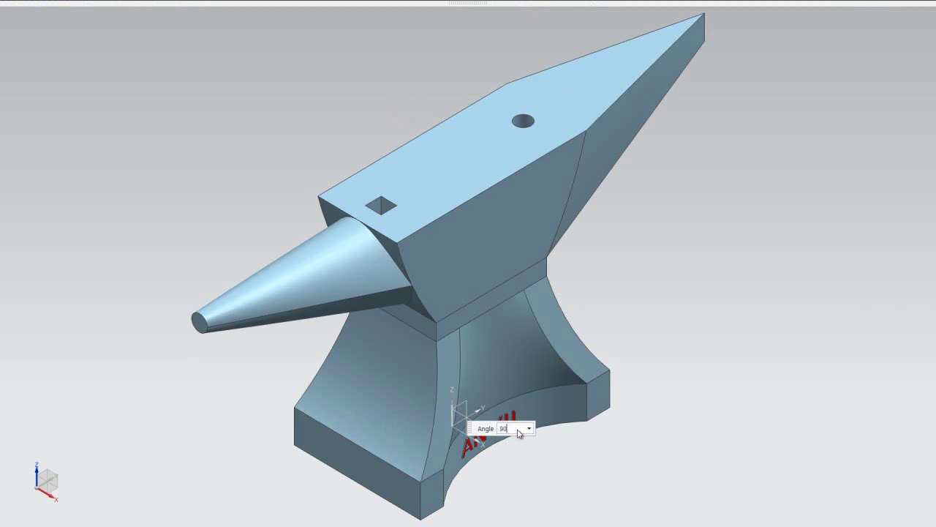
pyautogui.write('90')
pyautogui.press('Return')
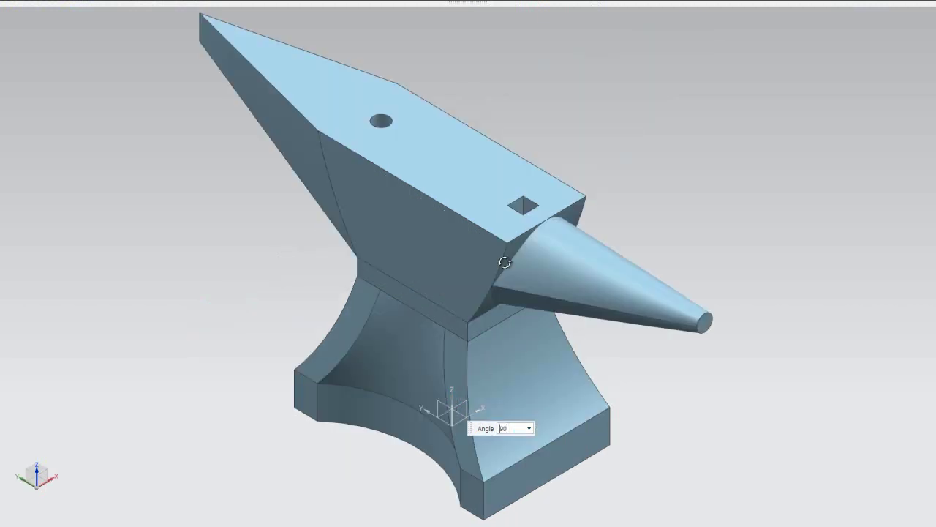
pyautogui.moveTo(547, 12)
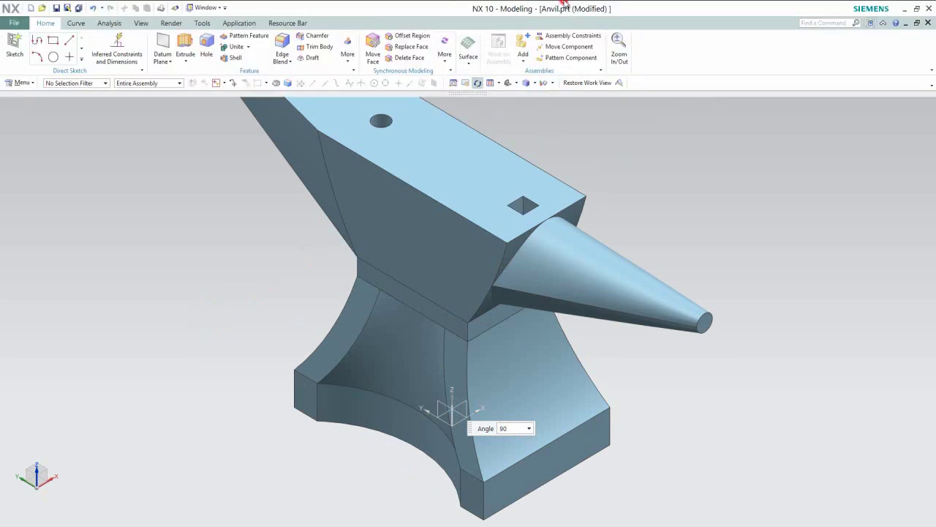
pyautogui.click(480, 83)
pyautogui.click(467, 83)
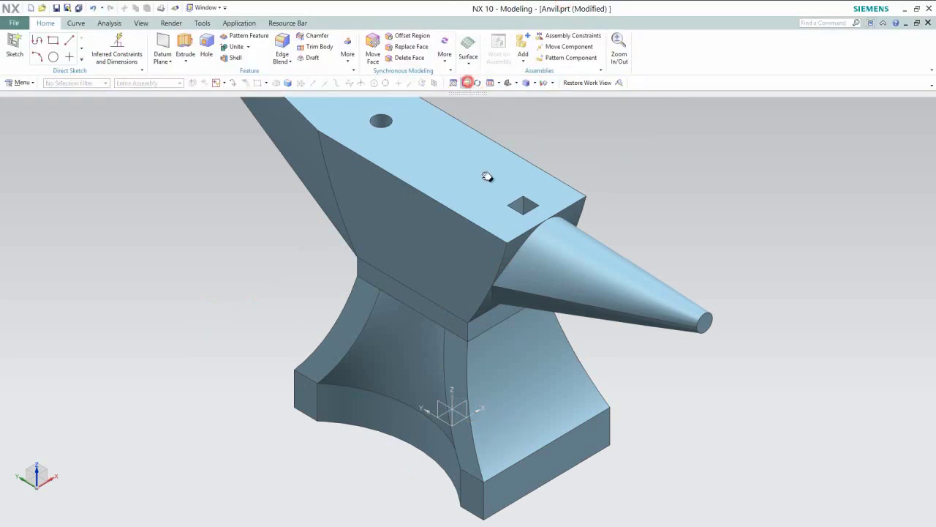
pyautogui.moveTo(627, 185); pyautogui.dragTo(633, 190)
pyautogui.moveTo(480, 246); pyautogui.dragTo(490, 246)
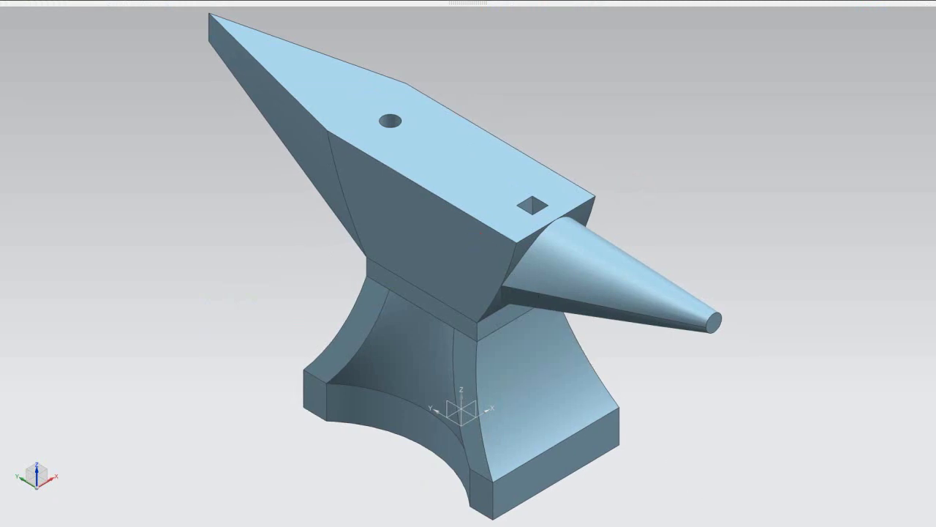
# Step: Restore the isometric view in the normal, non-full-screen window and save the part
pyautogui.moveTo(592, 4)
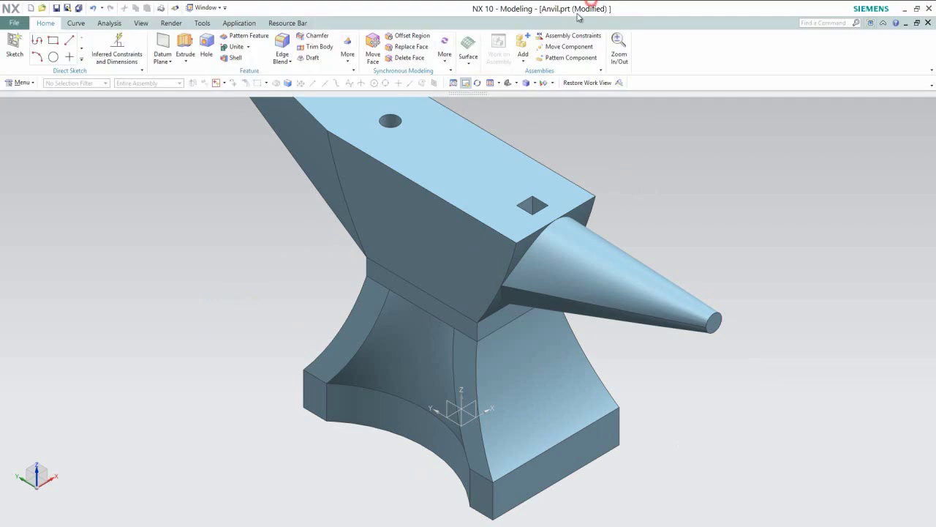
pyautogui.click(518, 84)
pyautogui.click(538, 99)
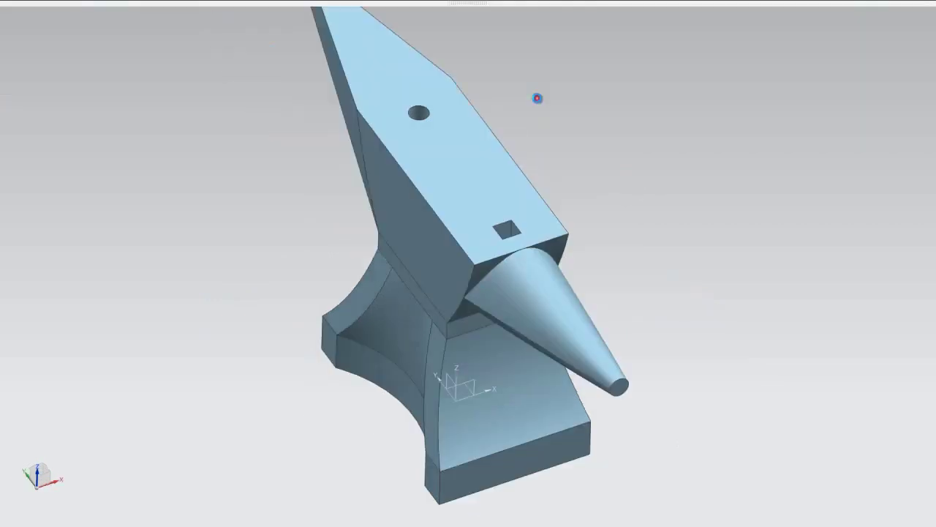
pyautogui.click(628, 5)
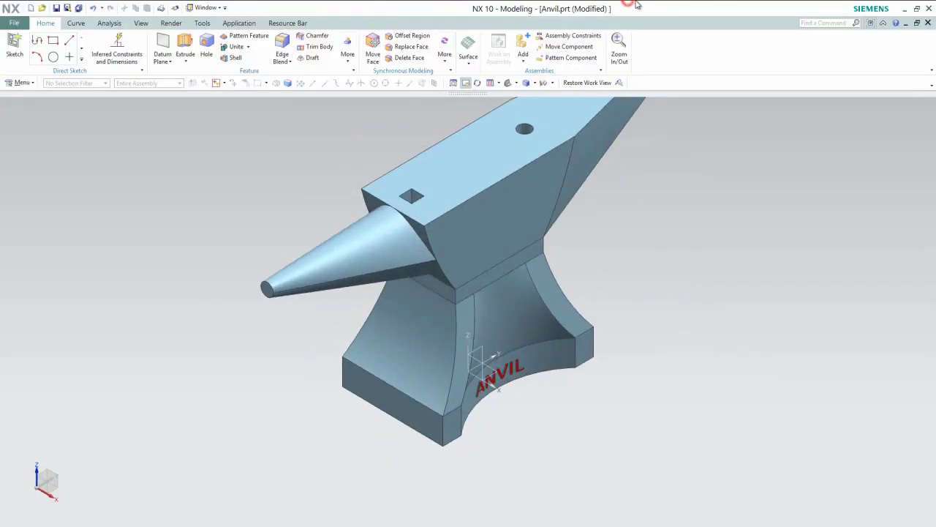
pyautogui.click(870, 24)
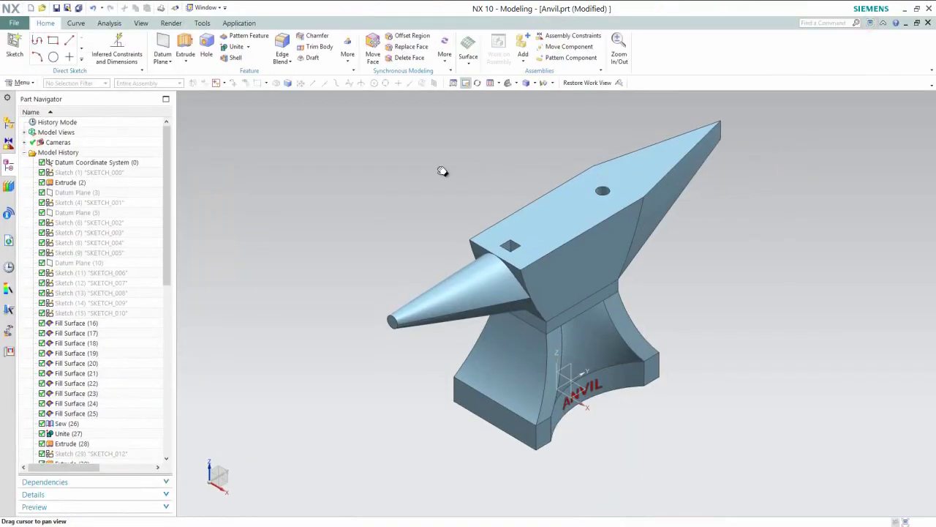
pyautogui.press('Escape')
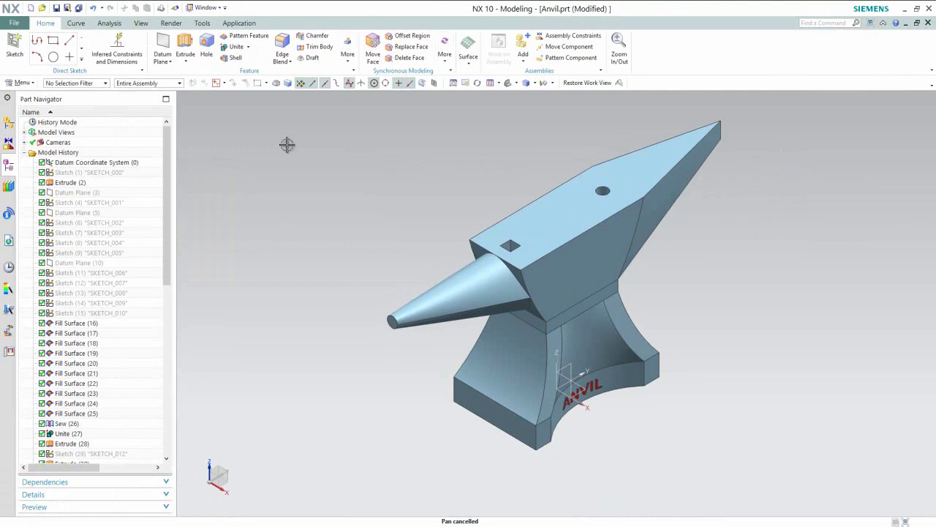
pyautogui.click(56, 8)
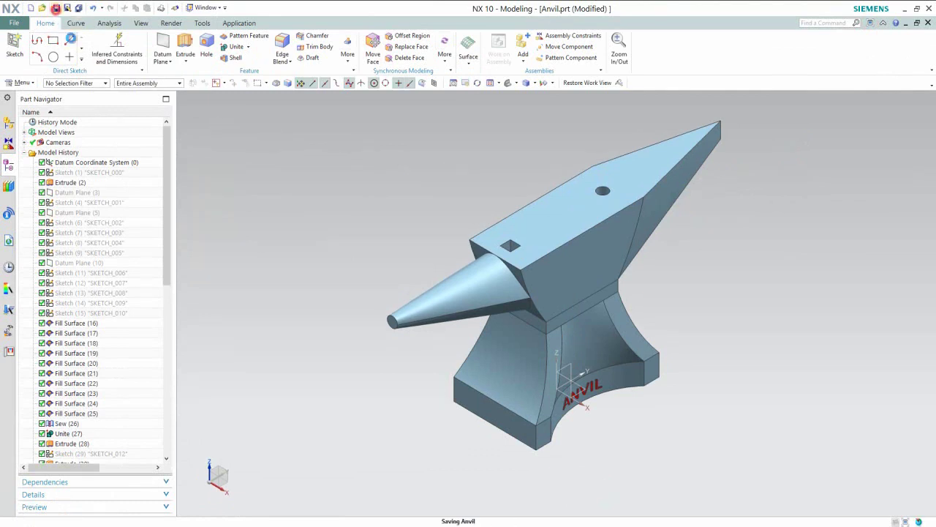
pyautogui.click(619, 45)
pyautogui.moveTo(679, 220); pyautogui.dragTo(671, 207)
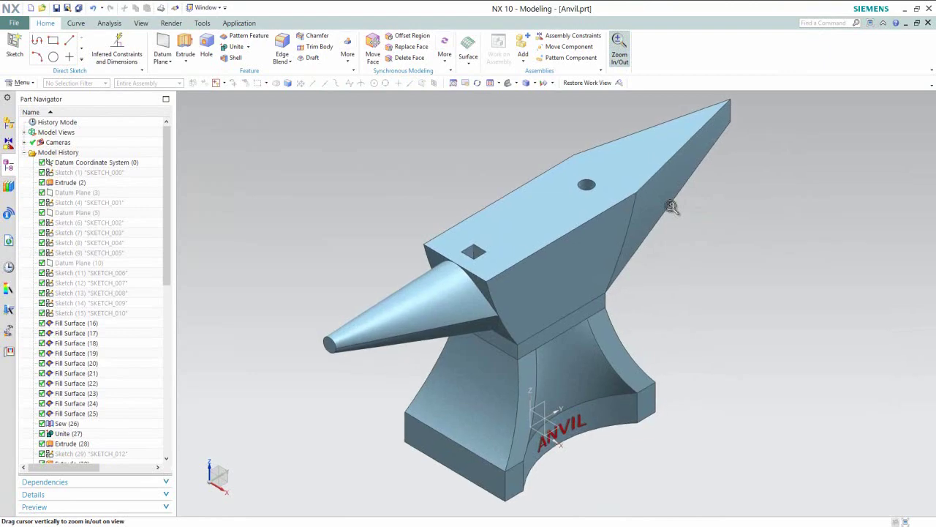
pyautogui.click(465, 84)
pyautogui.moveTo(501, 176); pyautogui.dragTo(500, 186)
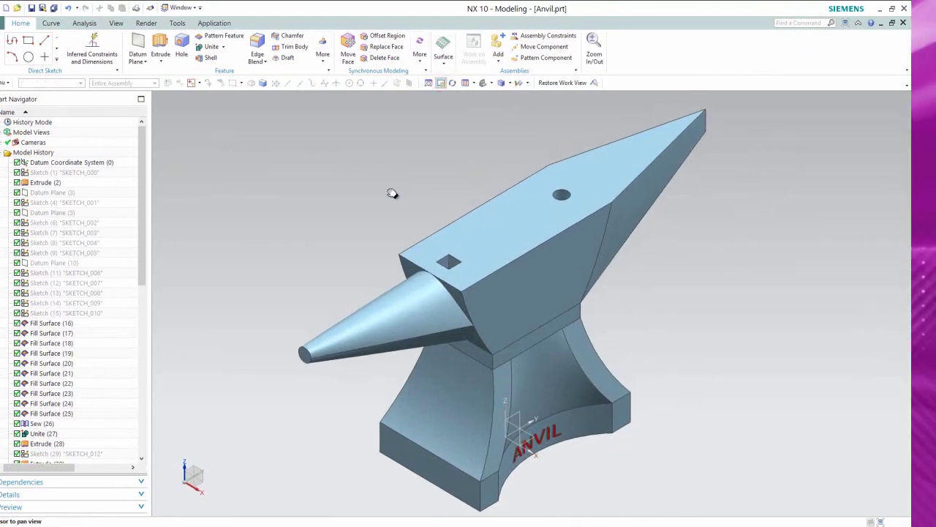
pyautogui.press('Escape')
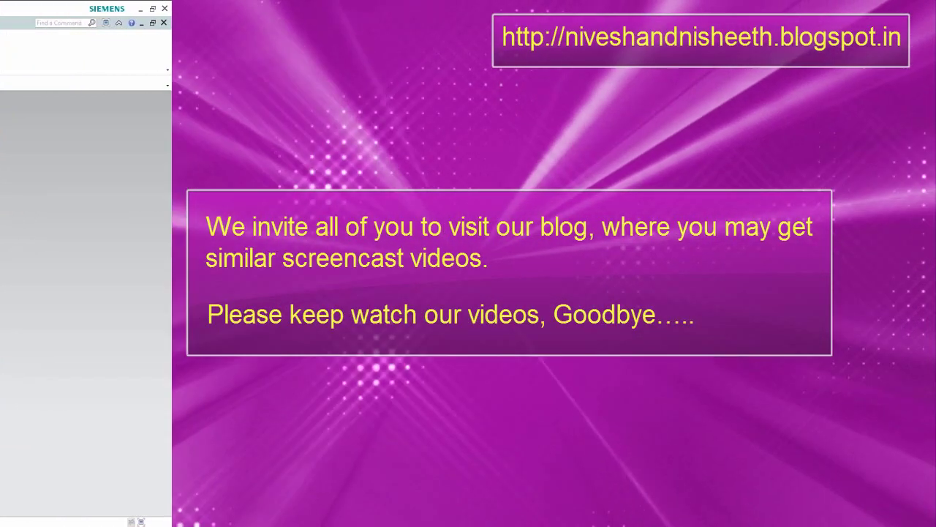